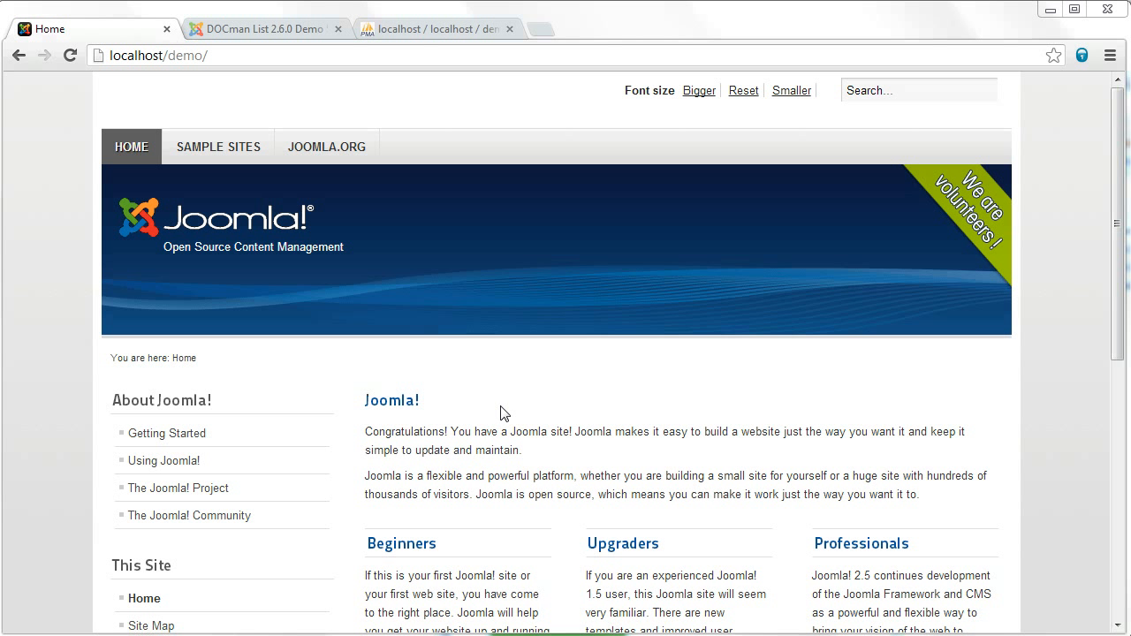
Switch to the Joomla administration site and open the Extension Manager's install page
{"action": "left_click", "coordinate": [309, 28]}
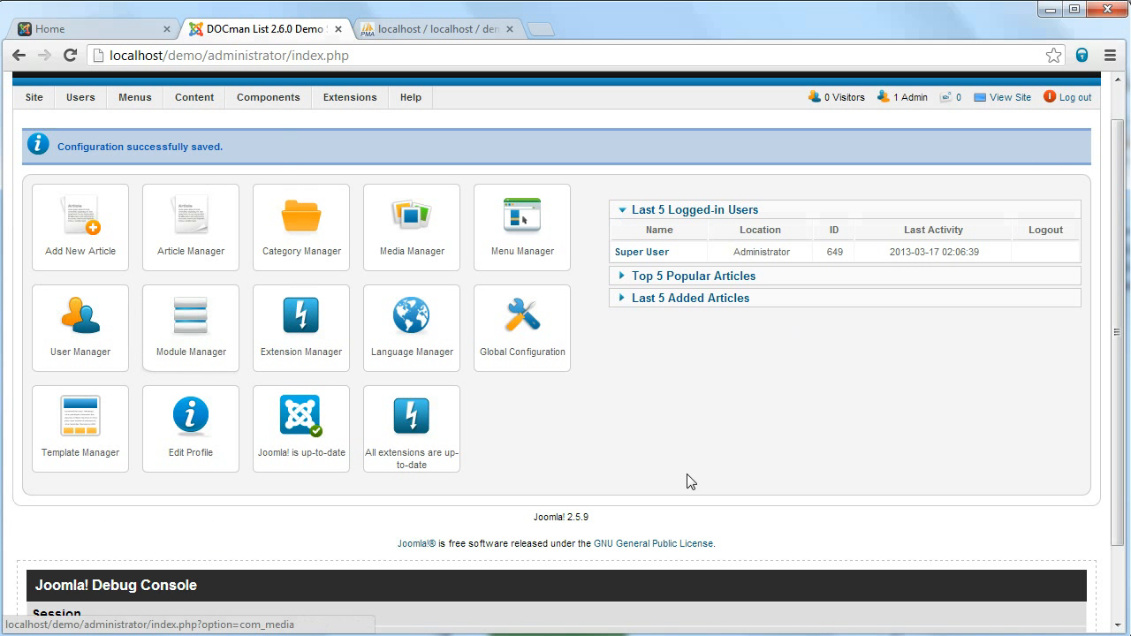
{"action": "scroll", "coordinate": [375, 399], "scroll_direction": "up", "scroll_amount": 1}
{"action": "scroll", "coordinate": [375, 399], "scroll_direction": "down", "scroll_amount": 3}
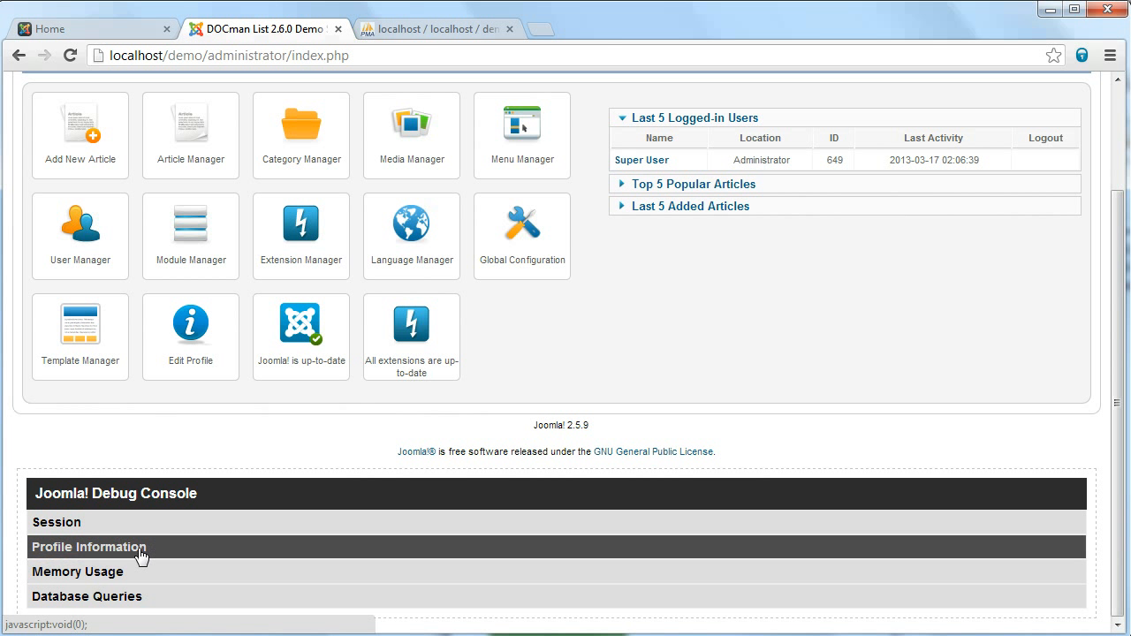
{"action": "scroll", "coordinate": [262, 344], "scroll_direction": "up", "scroll_amount": 3}
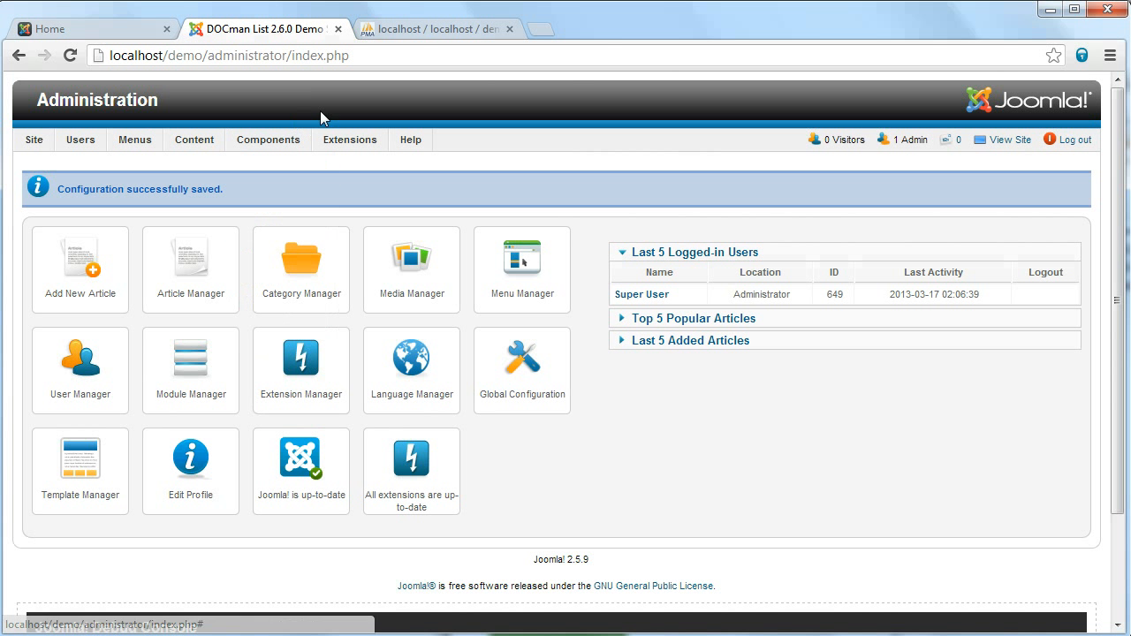
{"action": "mouse_move", "coordinate": [349, 140]}
{"action": "left_click", "coordinate": [354, 163]}
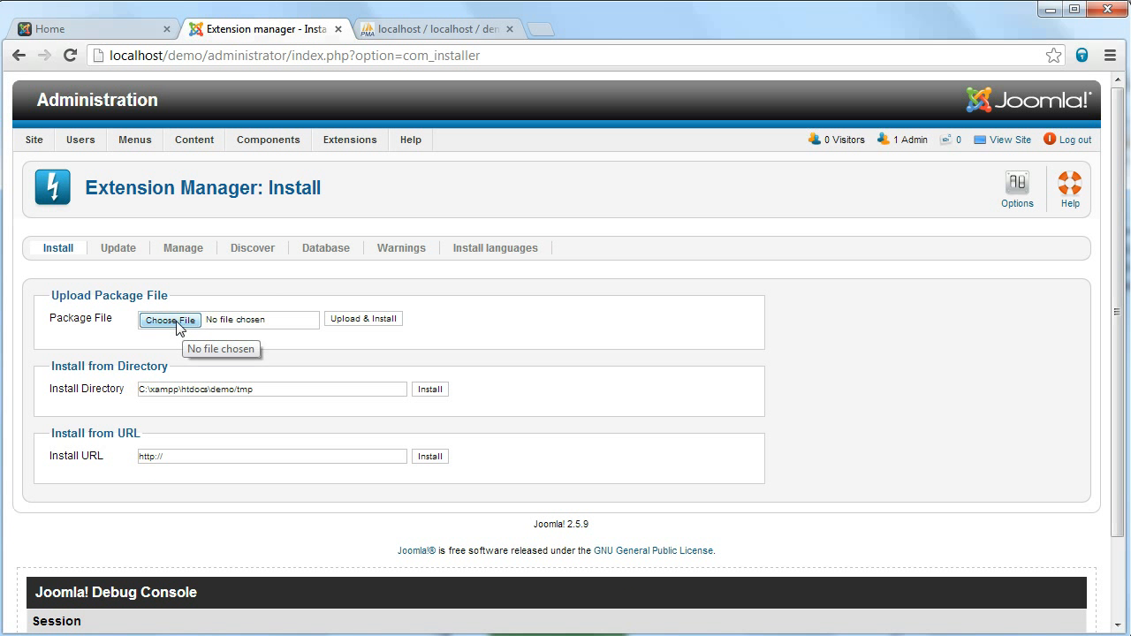
Upload and install the package com_extman1.0.0RC4 (2).tar.gz from the Demo Video folder
{"action": "left_click", "coordinate": [171, 320]}
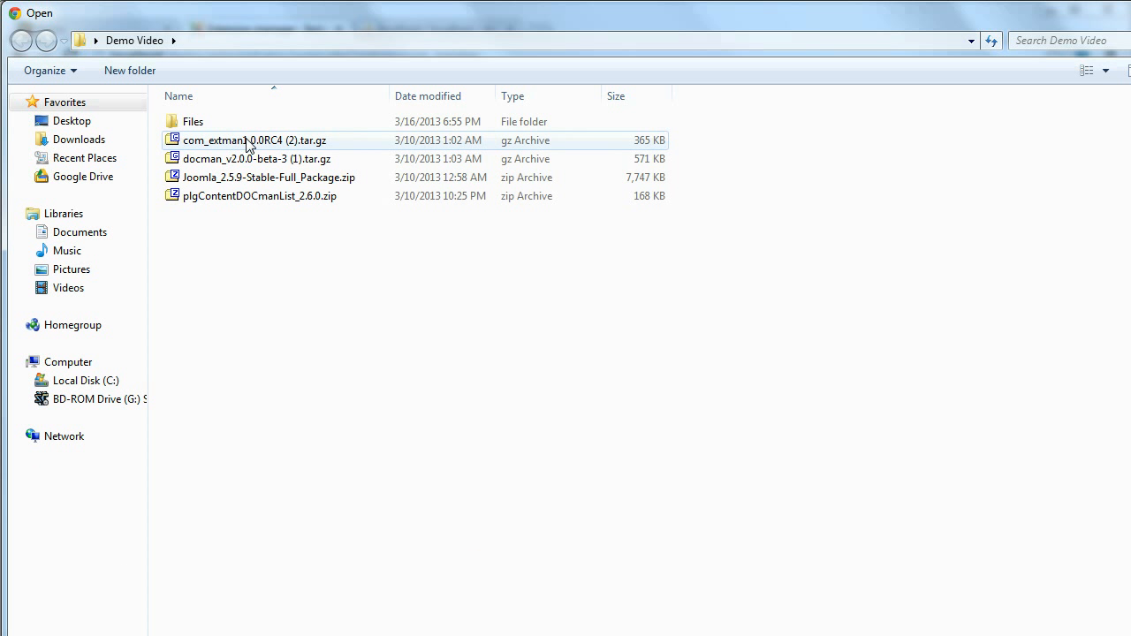
{"action": "left_click", "coordinate": [248, 161]}
{"action": "left_click", "coordinate": [249, 142]}
{"action": "left_click", "coordinate": [249, 162]}
{"action": "left_click", "coordinate": [249, 143]}
{"action": "left_click", "coordinate": [252, 159]}
{"action": "left_click", "coordinate": [250, 144]}
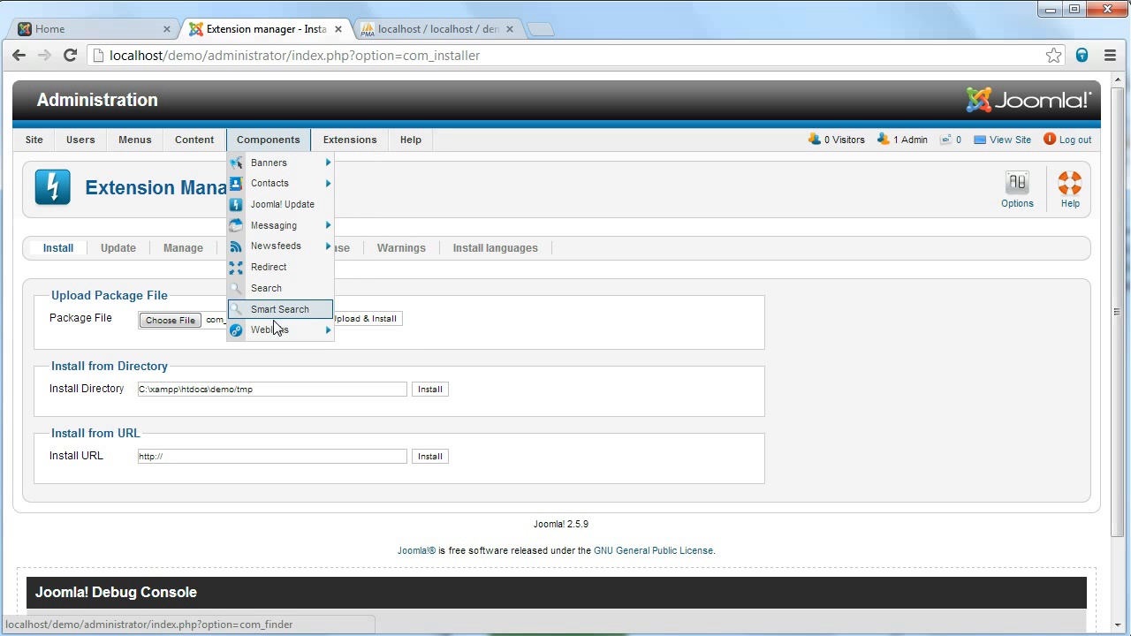
{"action": "mouse_move", "coordinate": [273, 330]}
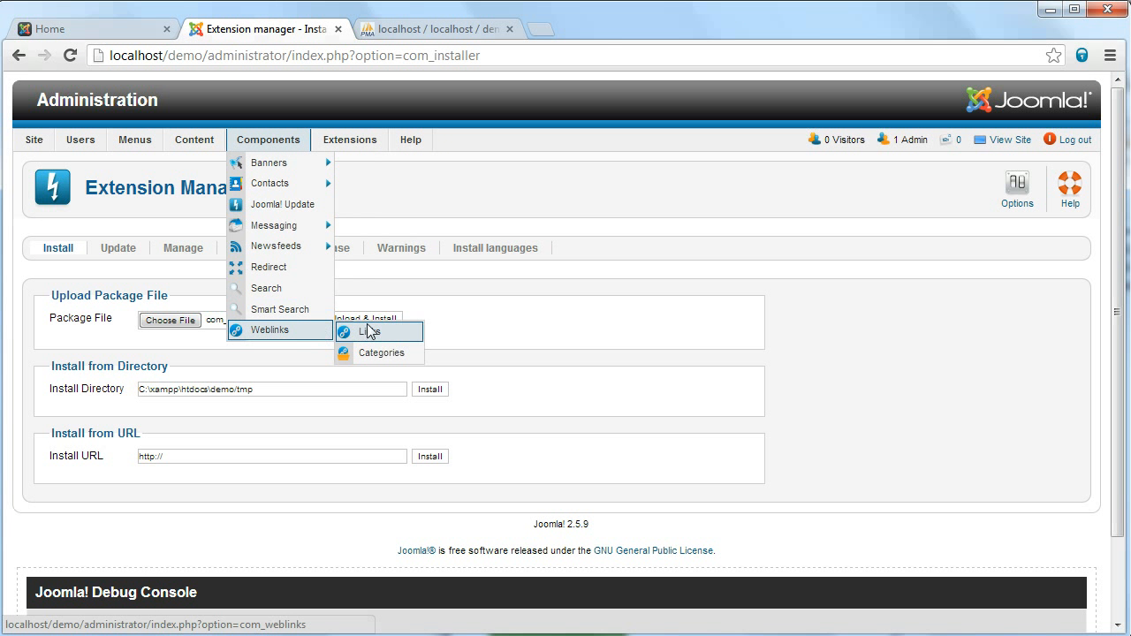
{"action": "left_click", "coordinate": [386, 321]}
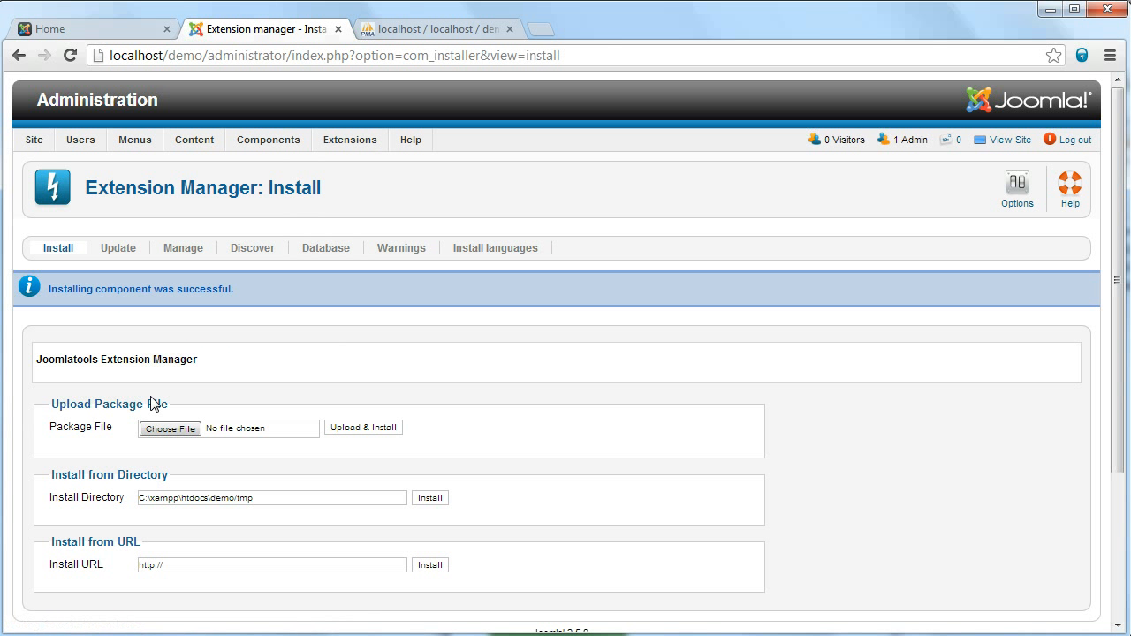
Upload and install the package docman_v2.0.0-beta-3 (1).tar.gz
{"action": "mouse_move", "coordinate": [255, 139]}
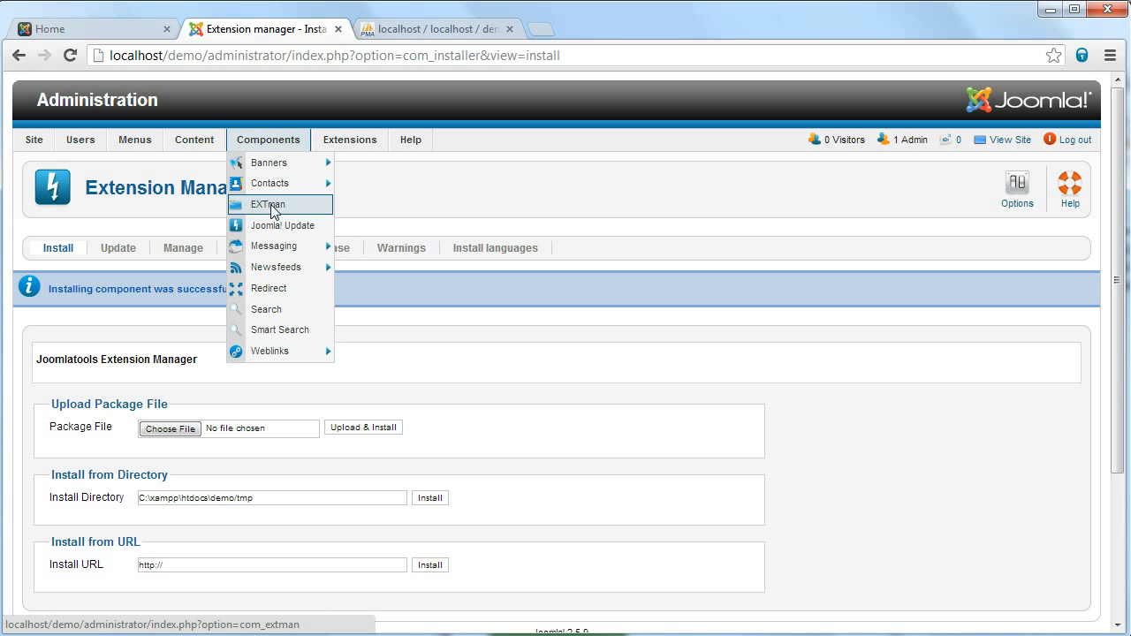
{"action": "left_click", "coordinate": [170, 428]}
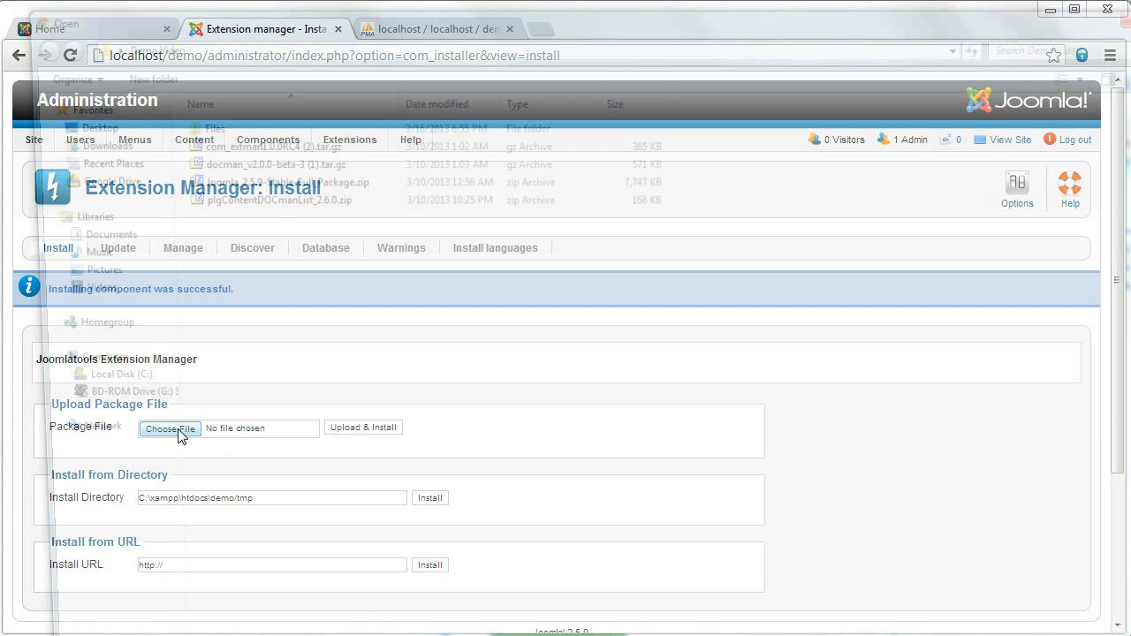
{"action": "left_click", "coordinate": [279, 165]}
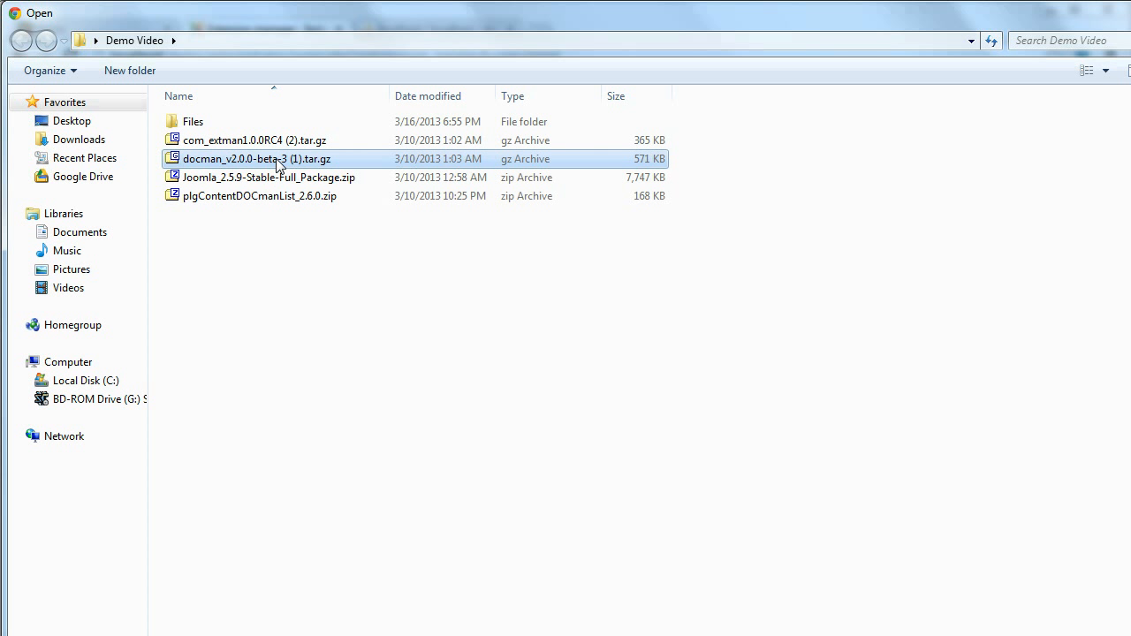
{"action": "double_click", "coordinate": [279, 165]}
{"action": "left_click", "coordinate": [343, 431]}
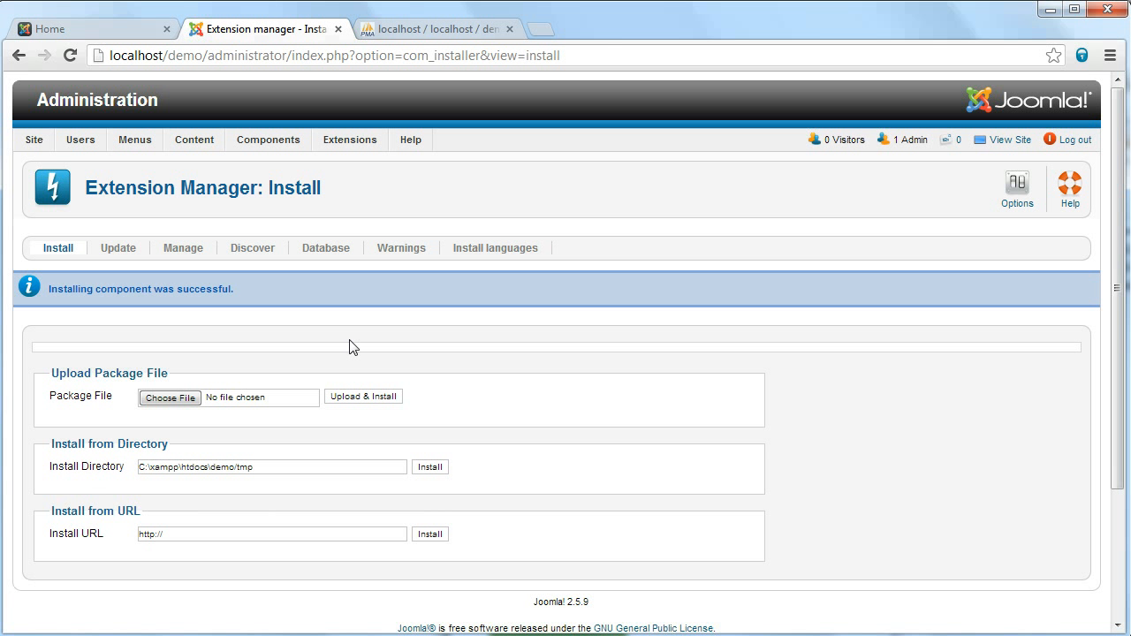
Upload and install the plugin package plgContentDOCmanList_2.6.0.zip
{"action": "mouse_move", "coordinate": [267, 141]}
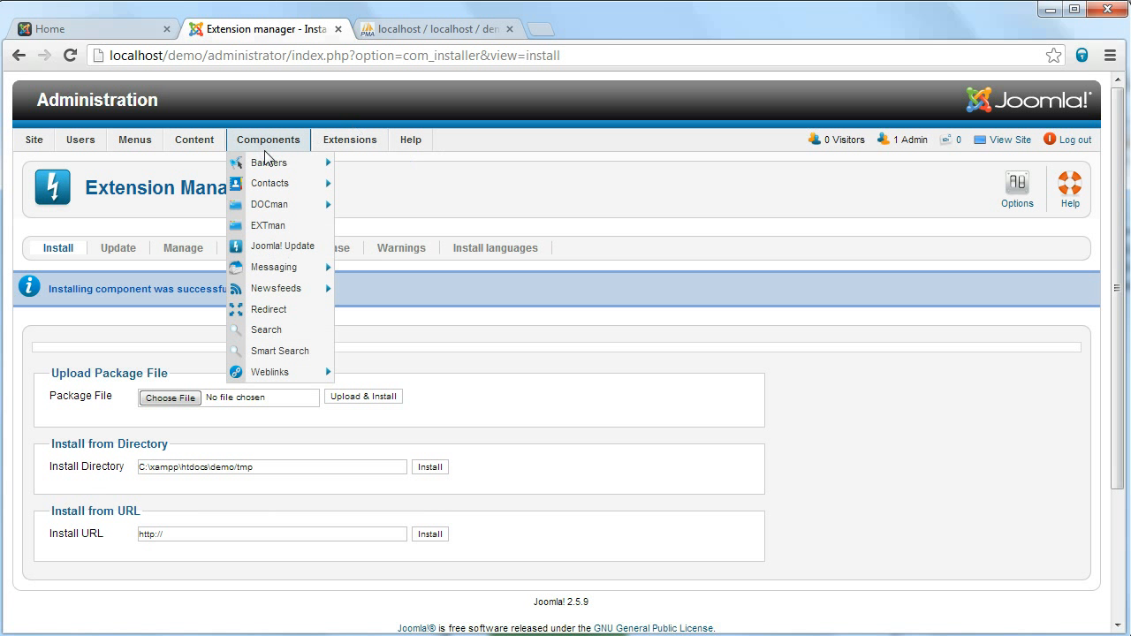
{"action": "mouse_move", "coordinate": [283, 210]}
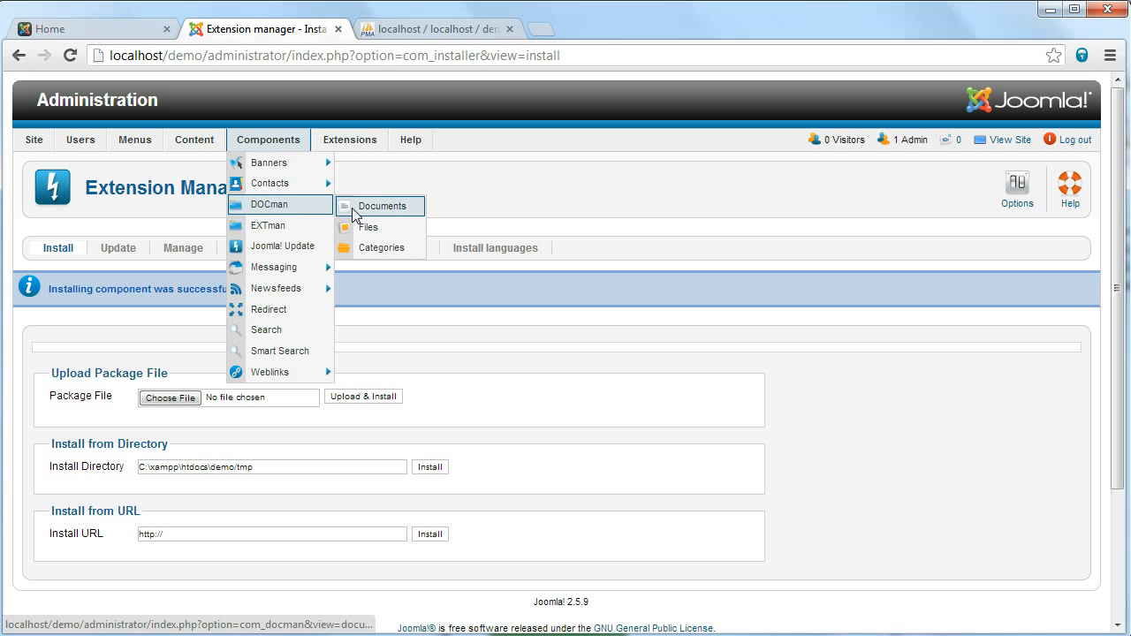
{"action": "left_click", "coordinate": [173, 400]}
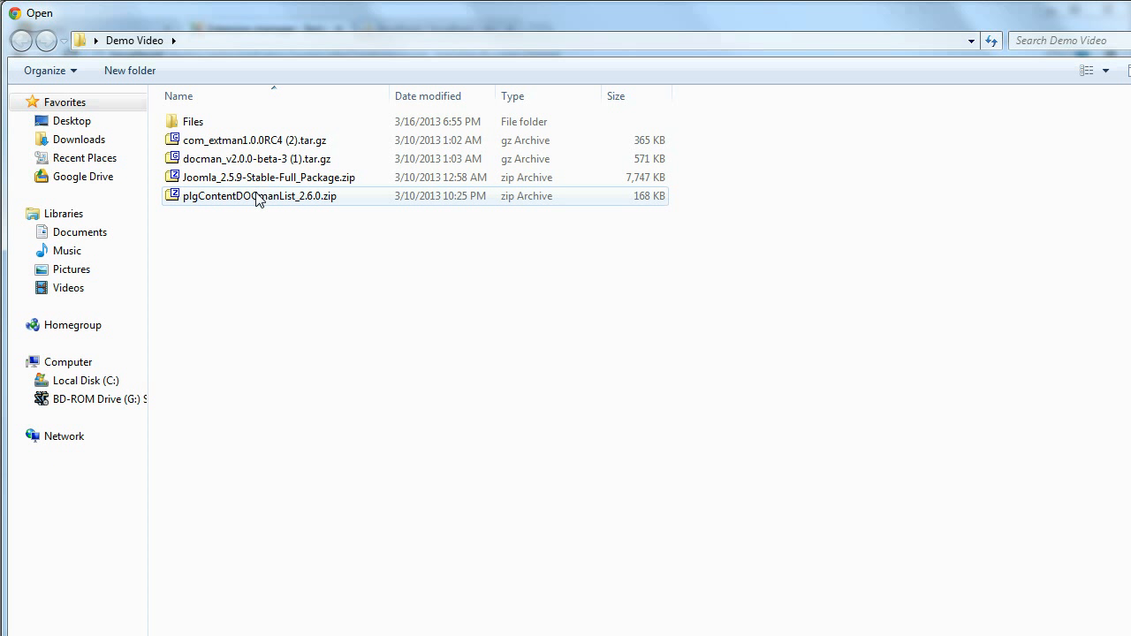
{"action": "left_click", "coordinate": [238, 198]}
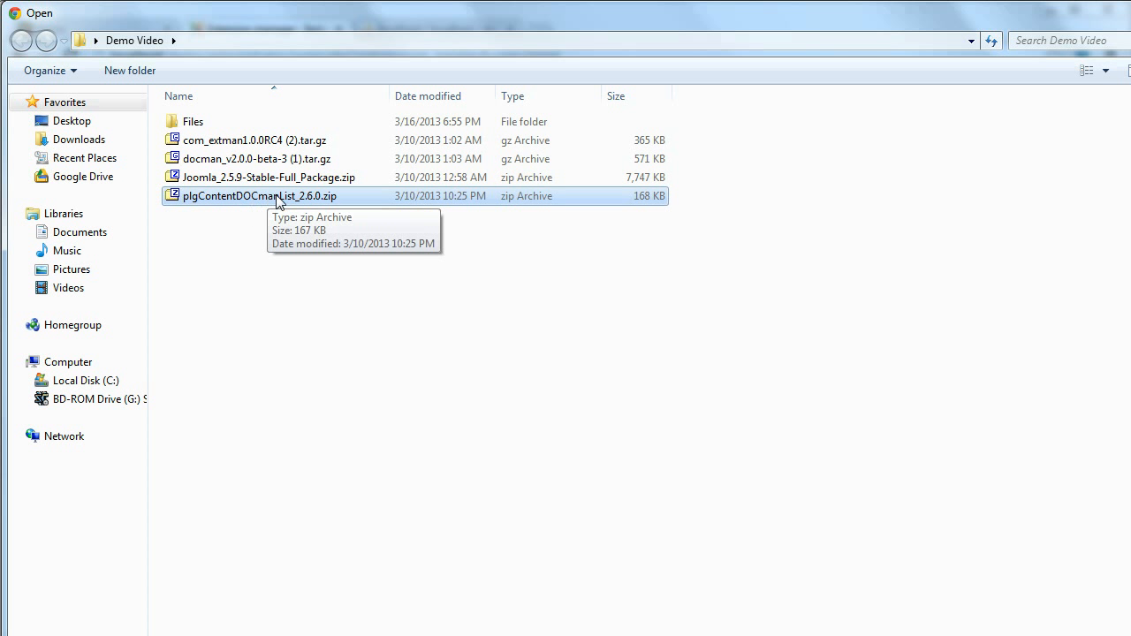
{"action": "double_click", "coordinate": [323, 197]}
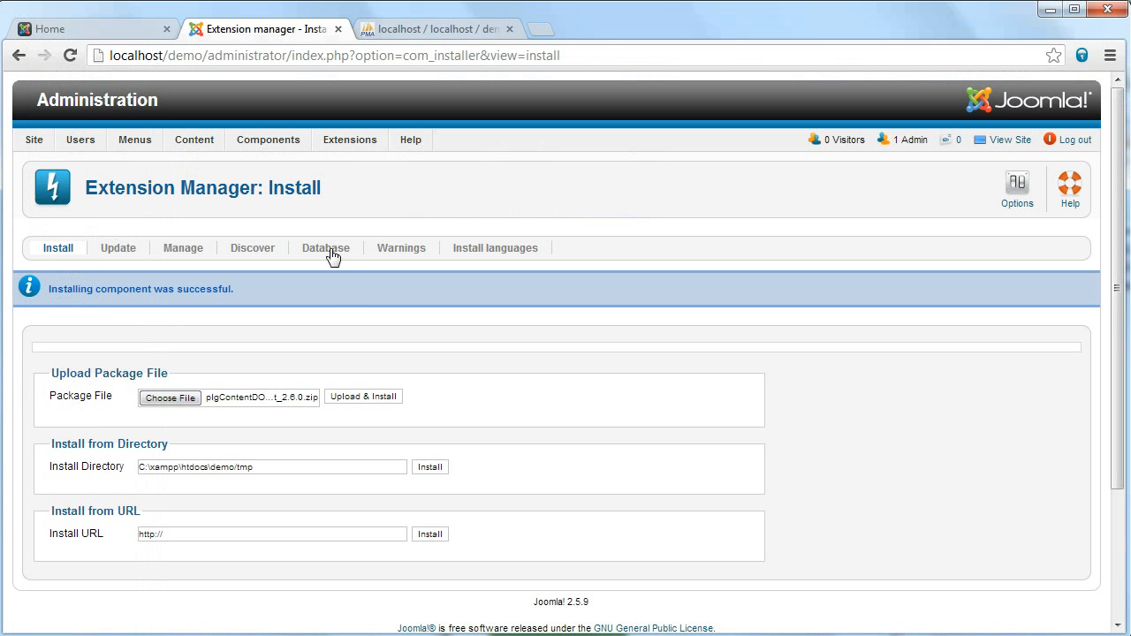
{"action": "left_click", "coordinate": [375, 399]}
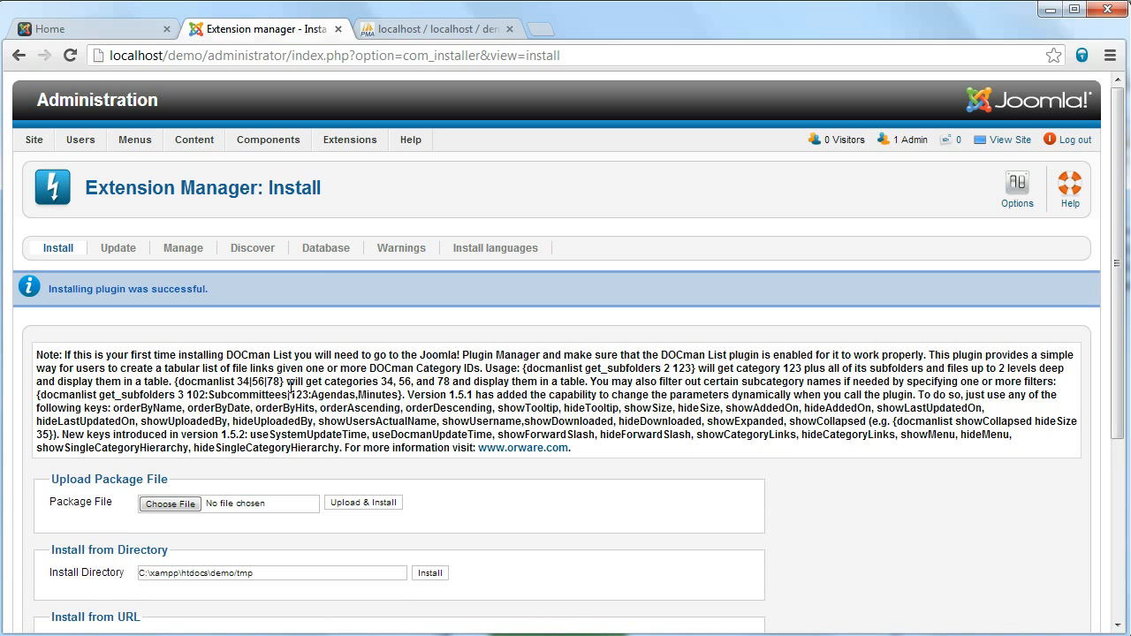
Enable the "Content - File Listing Plugin for DOCman" plugin in the Plug-in Manager
{"action": "mouse_move", "coordinate": [361, 144]}
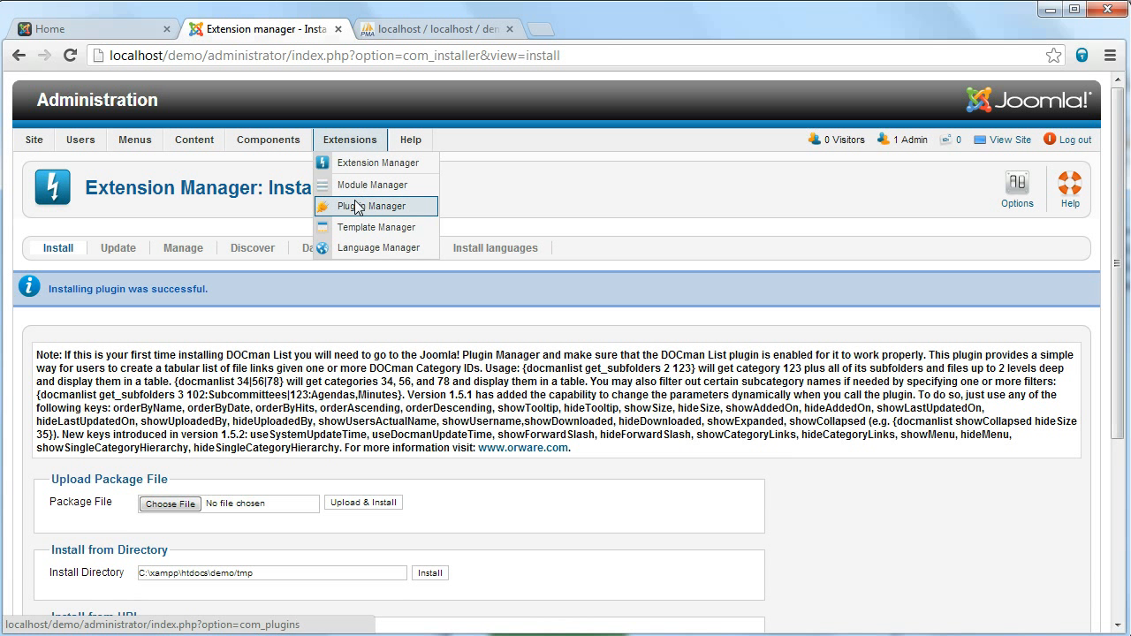
{"action": "left_click", "coordinate": [356, 206]}
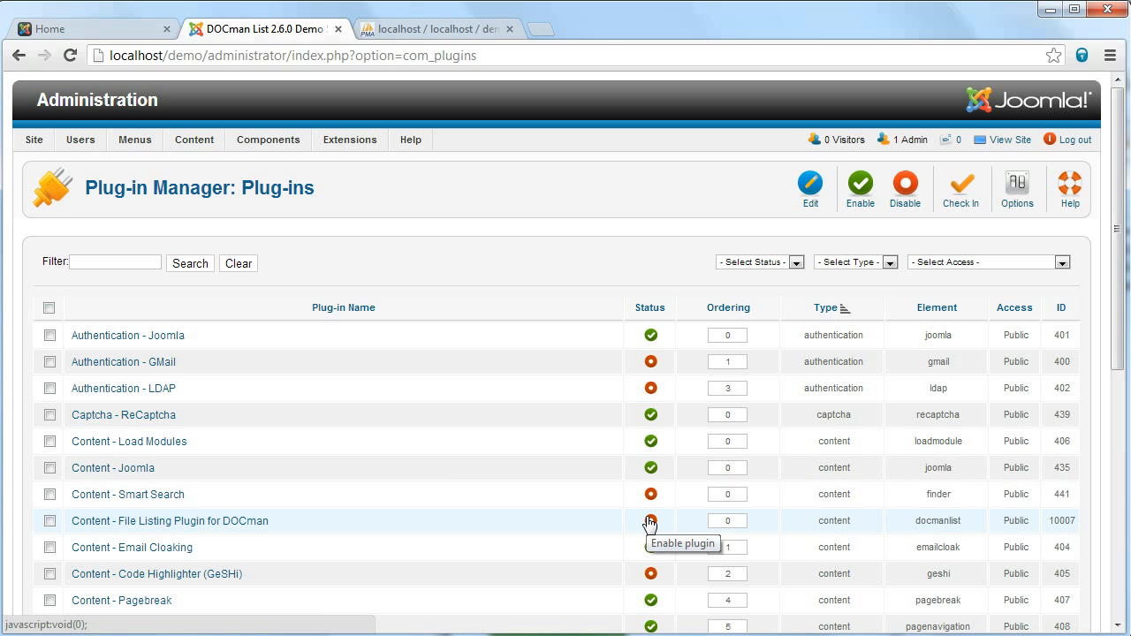
{"action": "left_click", "coordinate": [650, 523]}
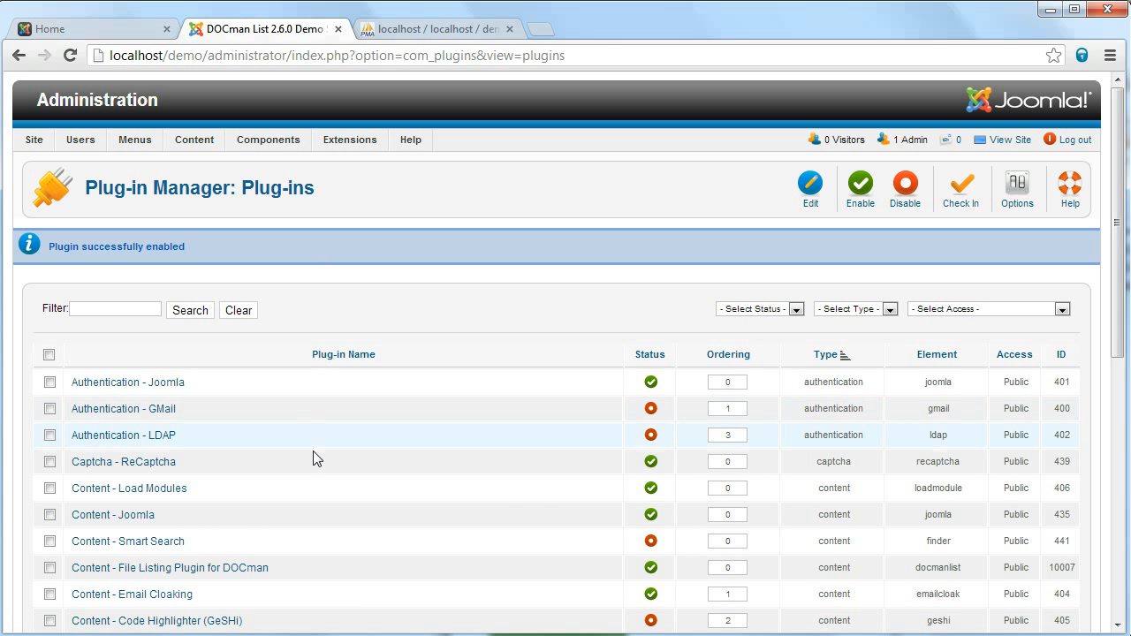
View the DOCman component's file listing and its categories
{"action": "mouse_move", "coordinate": [270, 143]}
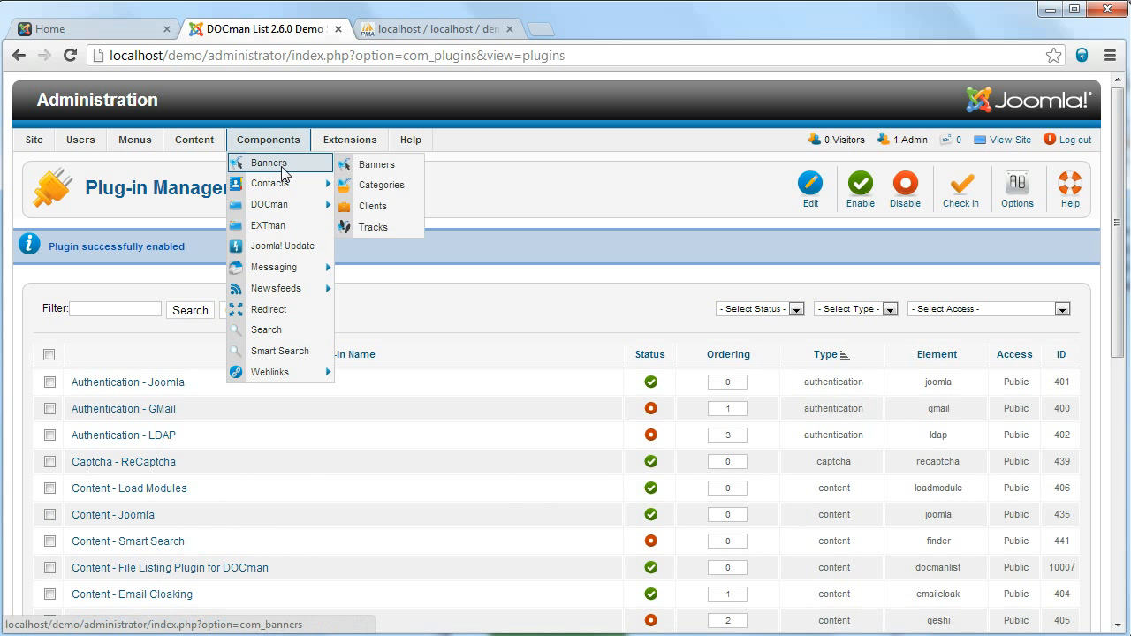
{"action": "mouse_move", "coordinate": [295, 203]}
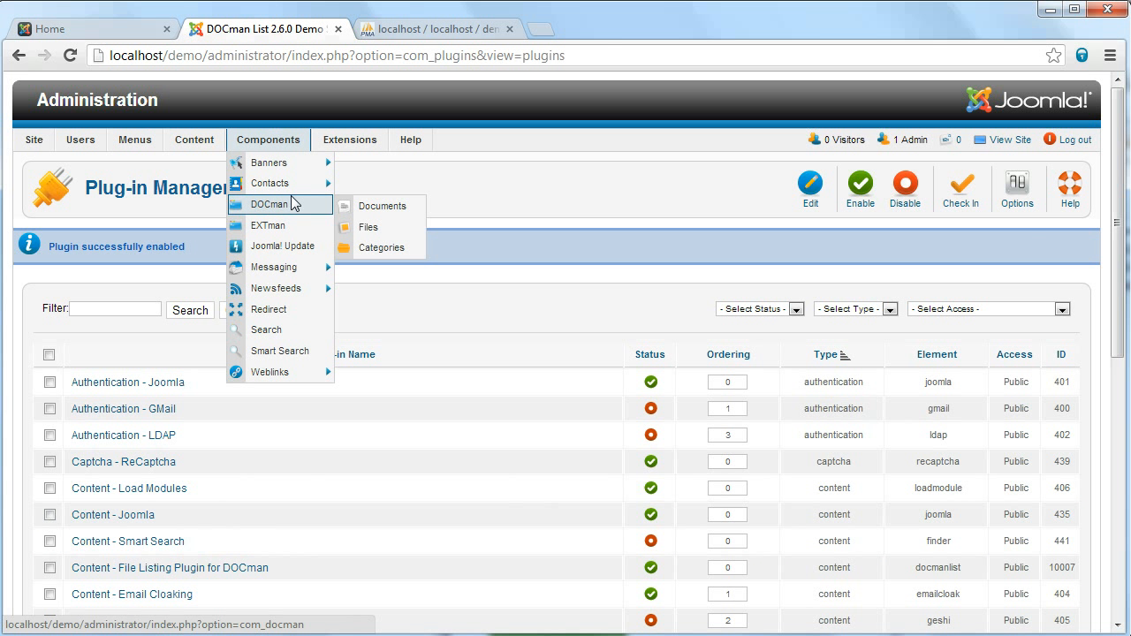
{"action": "left_click", "coordinate": [375, 231]}
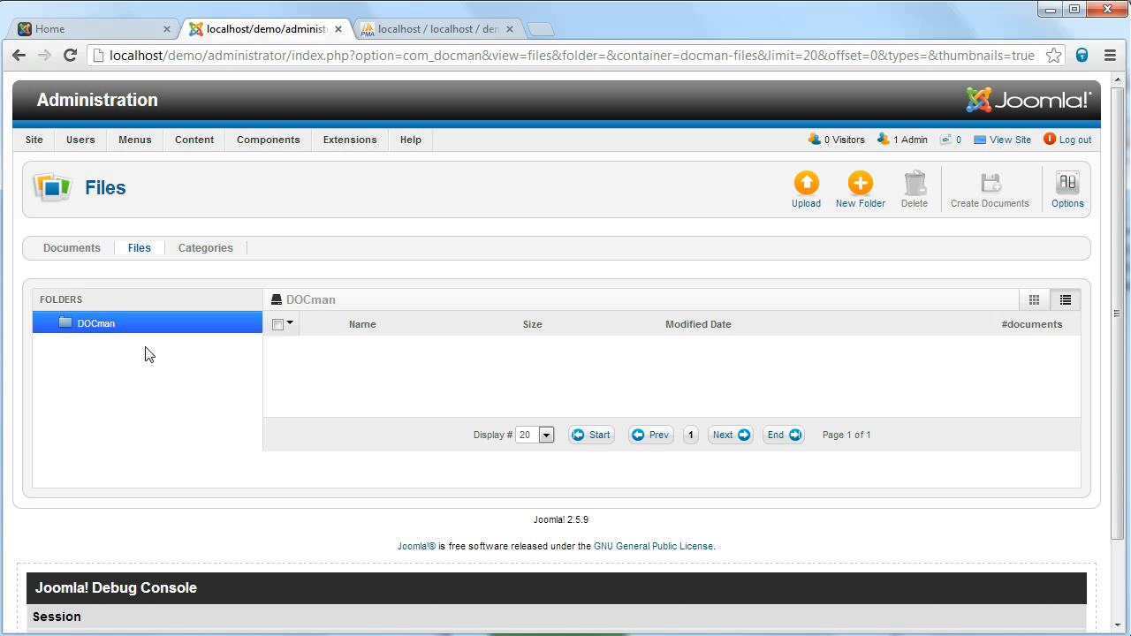
{"action": "left_click", "coordinate": [217, 252]}
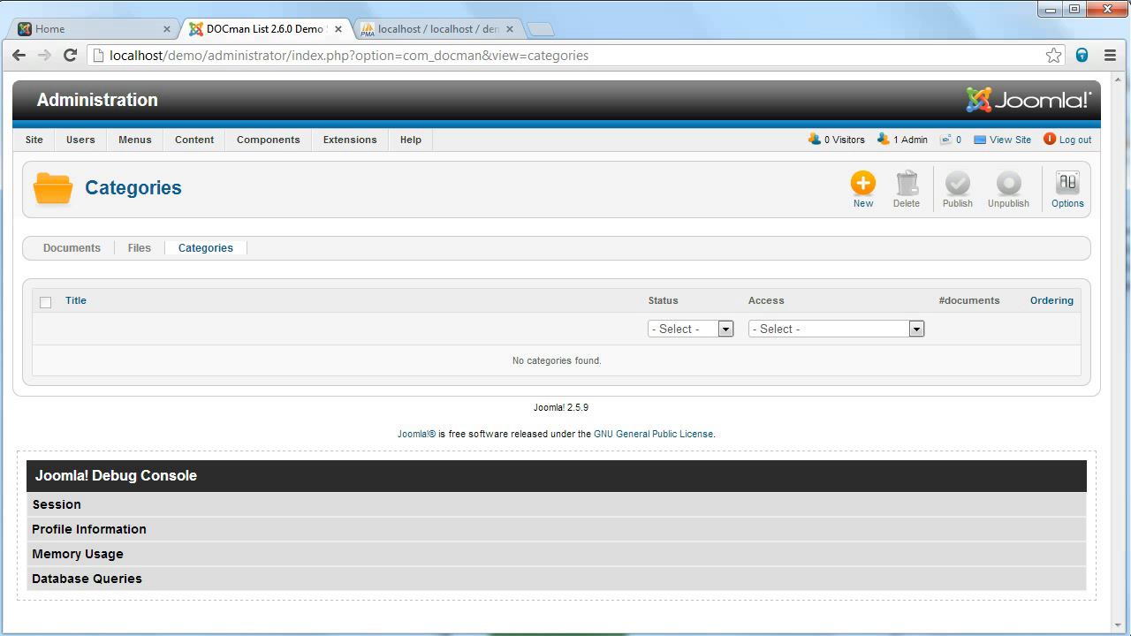
Bring up the Demo Video folder window and examine the Board Policies and Administrative Procedures, Videos and Photos folders inside Files
{"action": "left_click_drag", "start_coordinate": [1130, 102], "coordinate": [703, 69]}
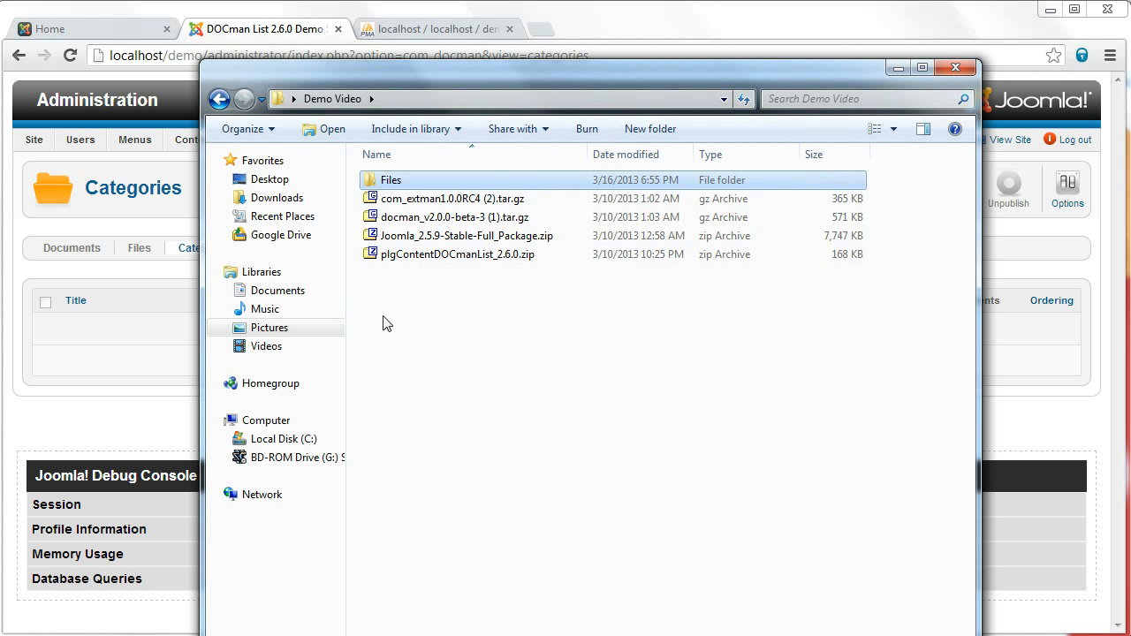
{"action": "double_click", "coordinate": [389, 183]}
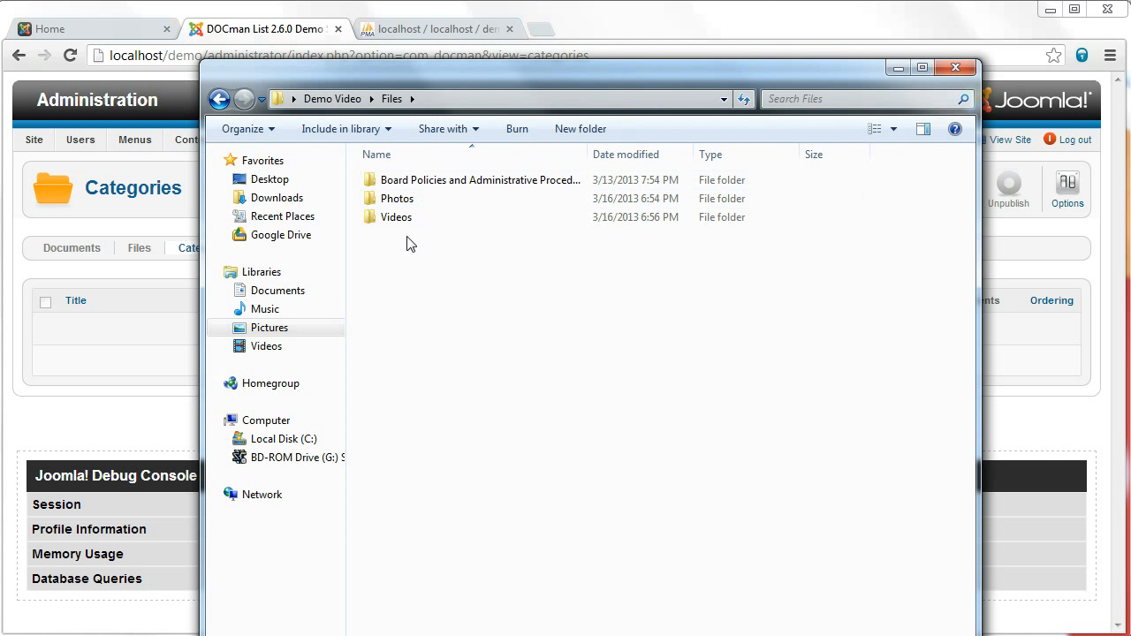
{"action": "double_click", "coordinate": [415, 184]}
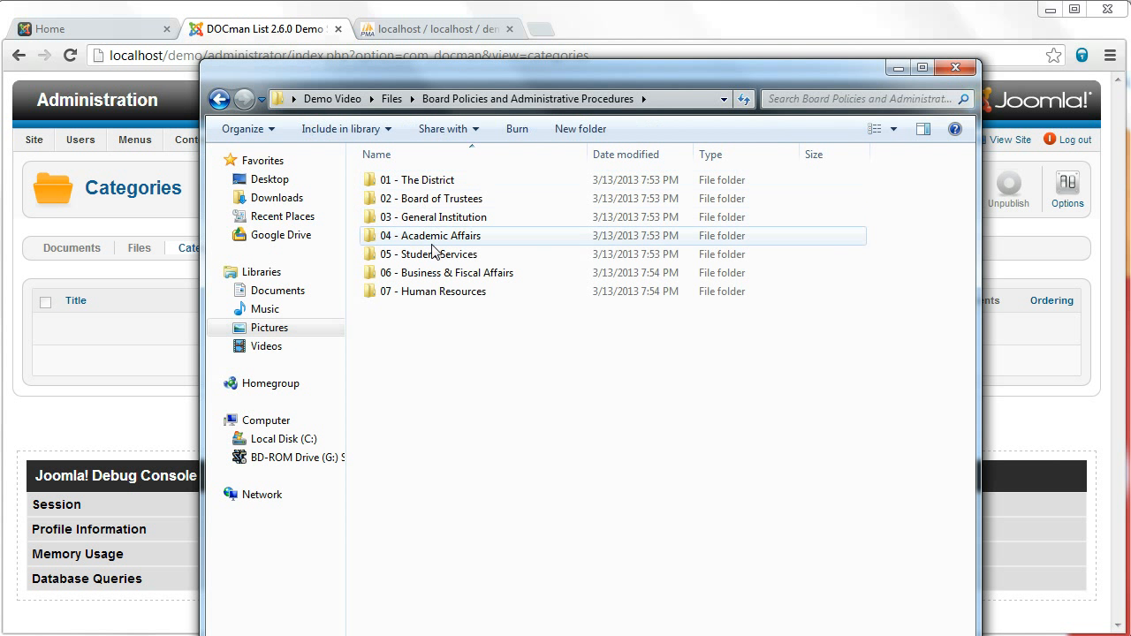
{"action": "key", "text": "BackSpace"}
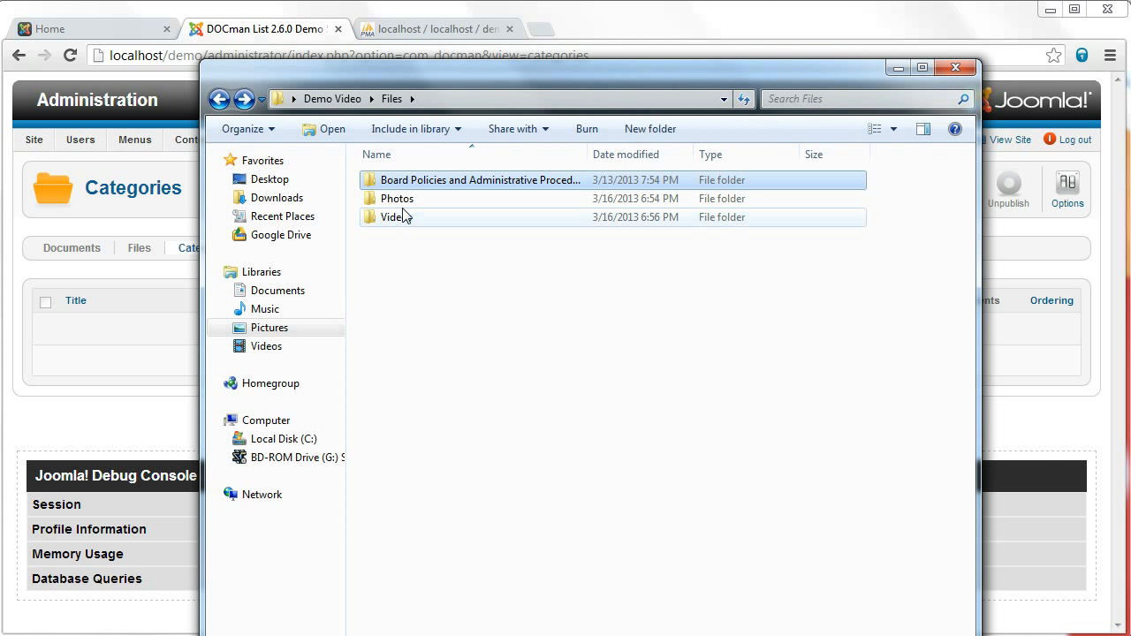
{"action": "double_click", "coordinate": [398, 217]}
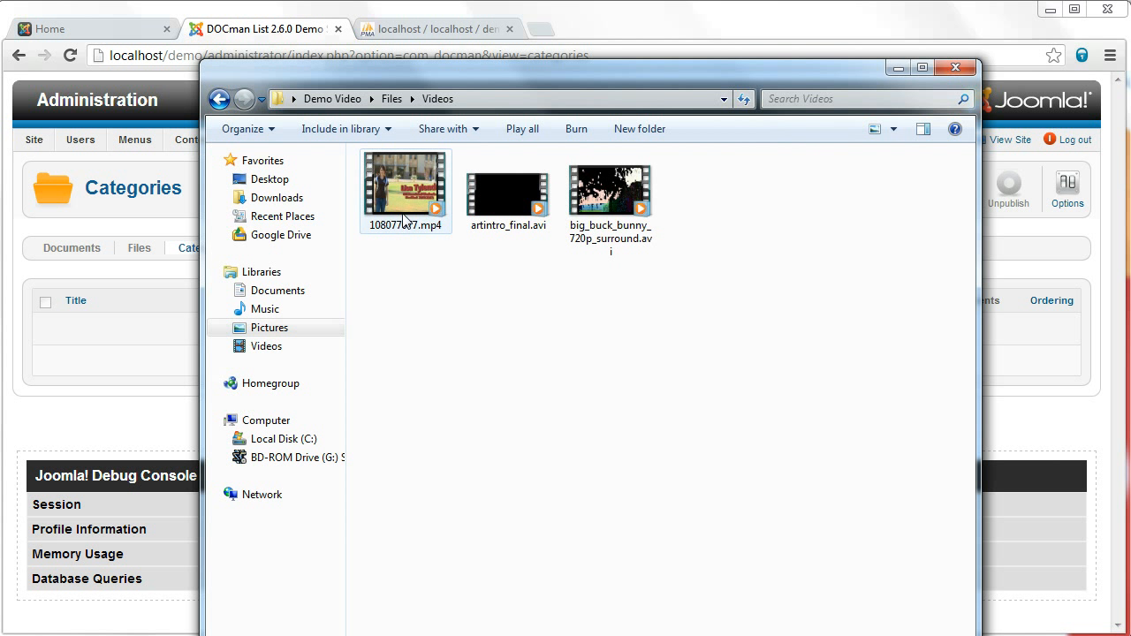
{"action": "key", "text": "BackSpace"}
{"action": "double_click", "coordinate": [415, 198]}
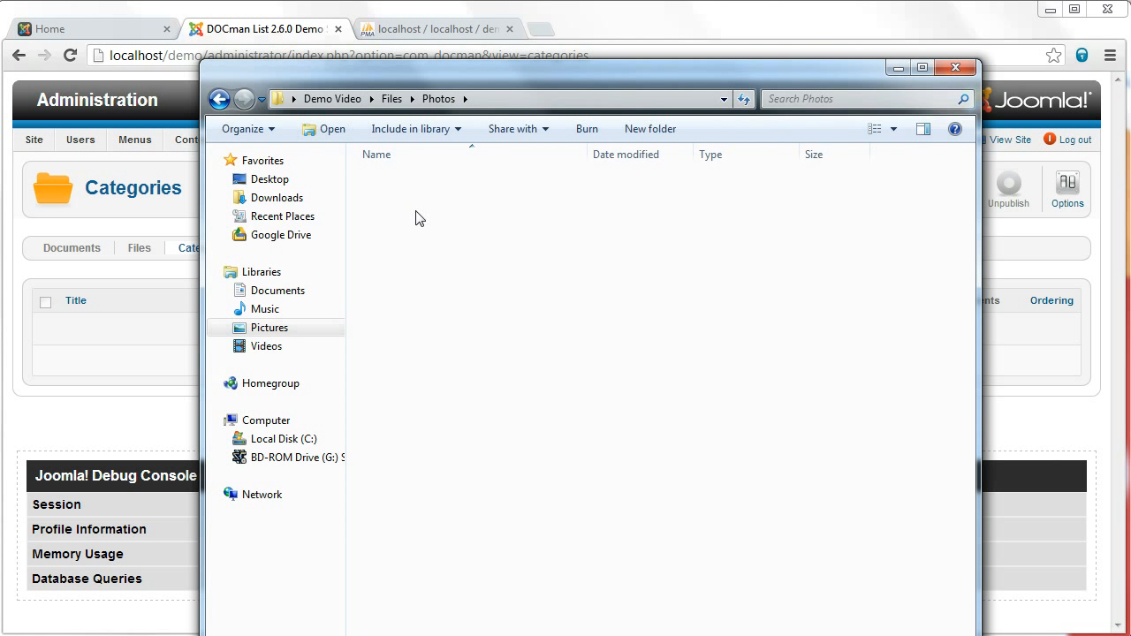
{"action": "key", "text": "BackSpace"}
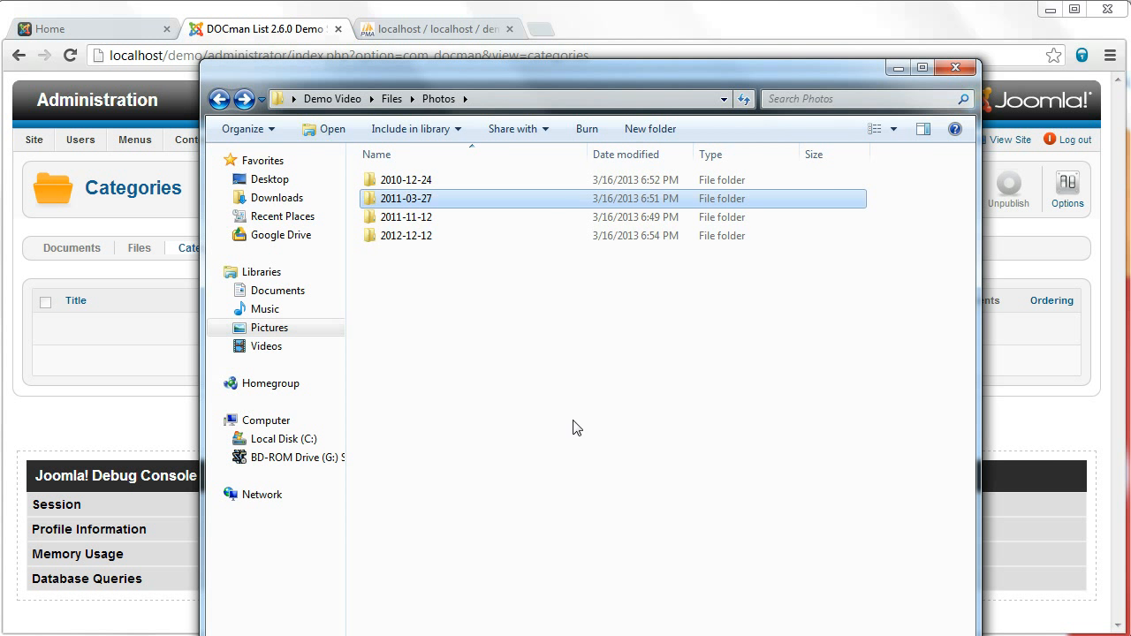
{"action": "key", "text": "BackSpace"}
Copy the Board Policies and Administrative Procedures, Photos and Videos folders into C:\xampp\htdocs\demo\joomlatools-files\docman-files
{"action": "key", "text": "ctrl+a"}
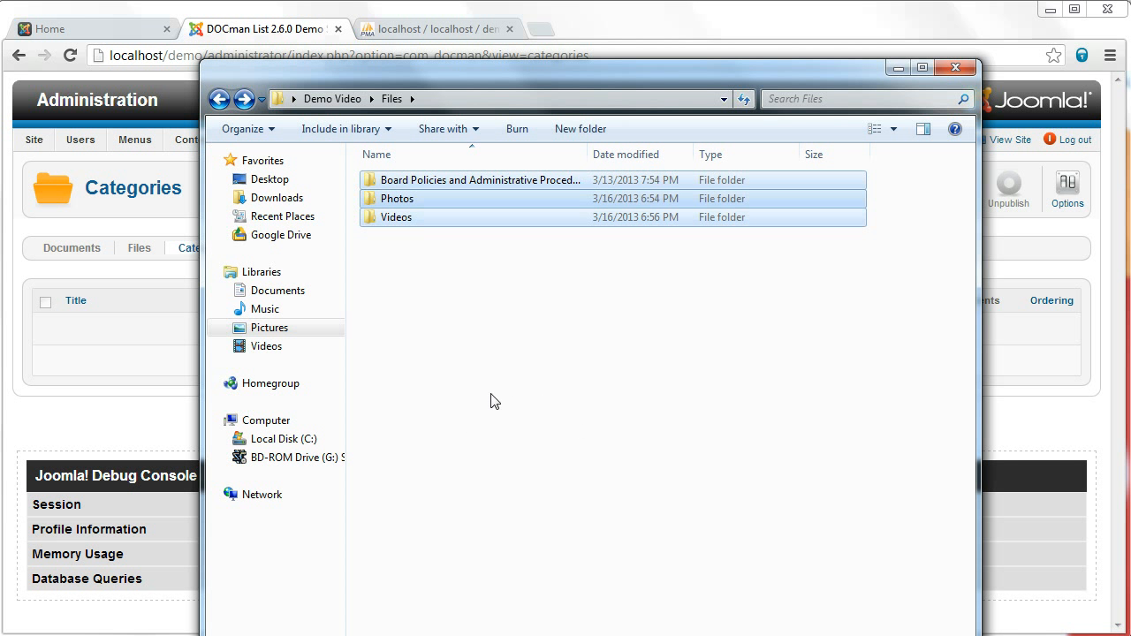
{"action": "key", "text": "alt+Tab"}
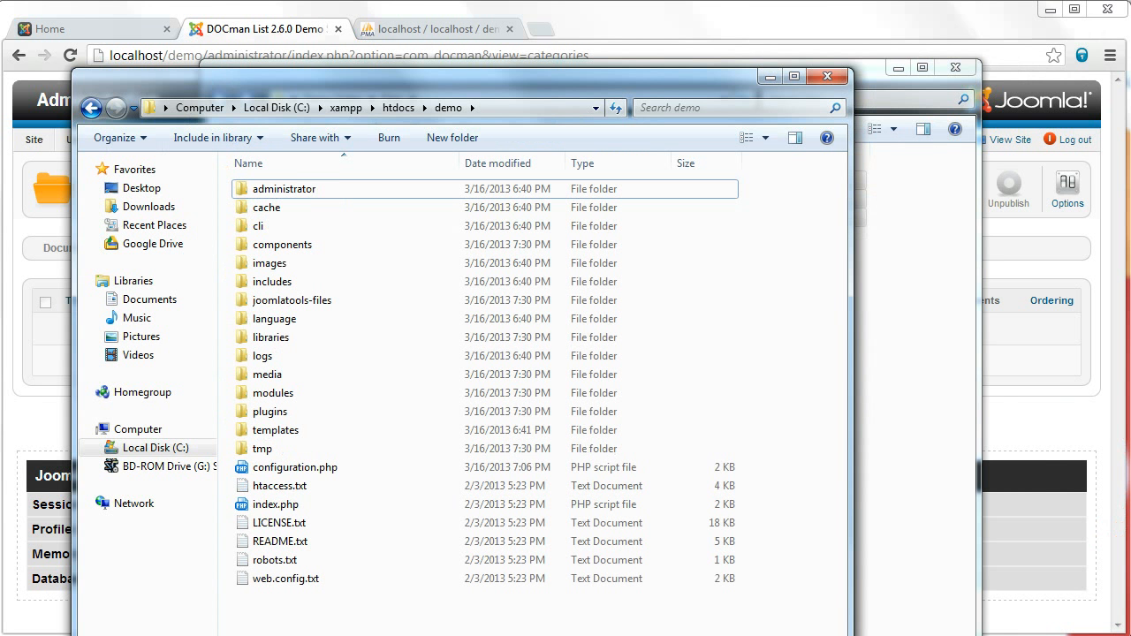
{"action": "left_click_drag", "start_coordinate": [513, 88], "coordinate": [541, 88]}
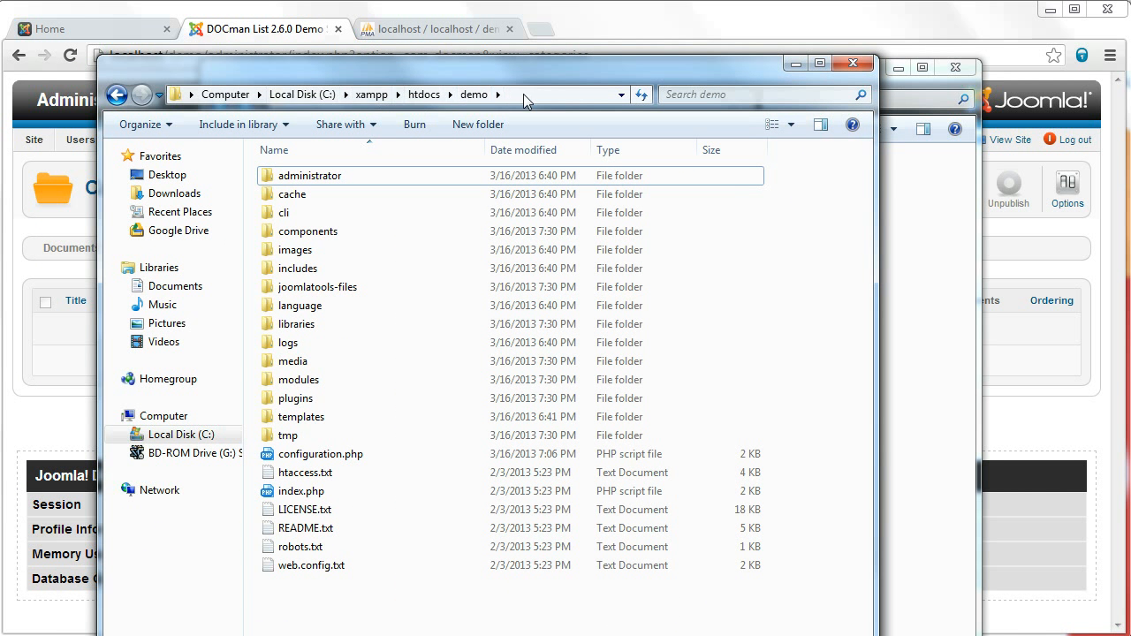
{"action": "left_click", "coordinate": [523, 93]}
{"action": "left_click", "coordinate": [343, 387]}
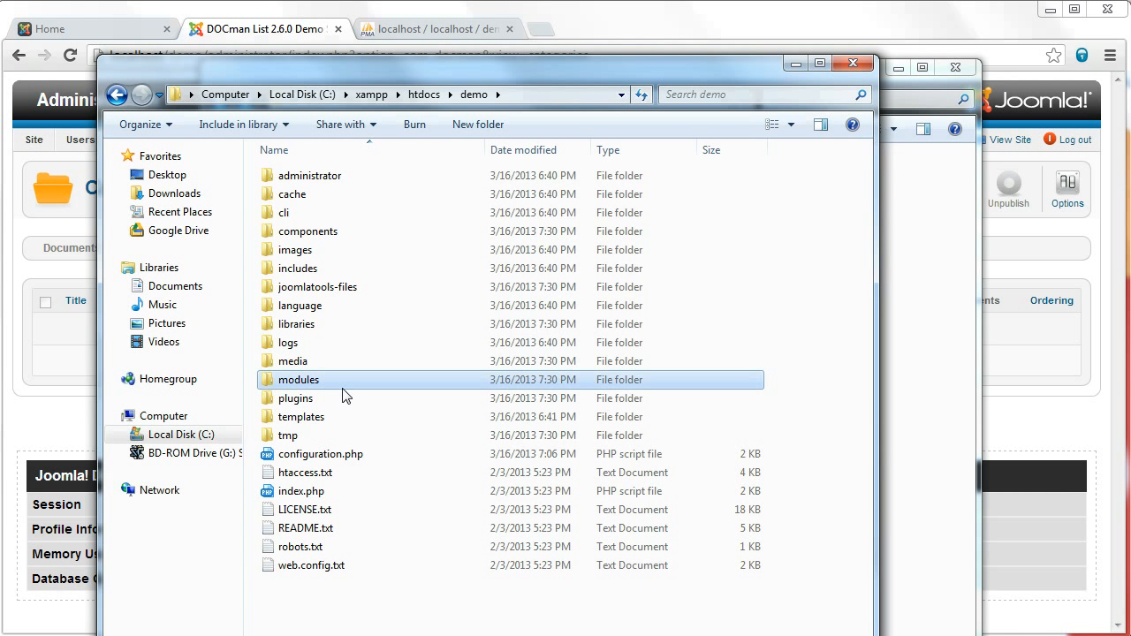
{"action": "left_click", "coordinate": [324, 295]}
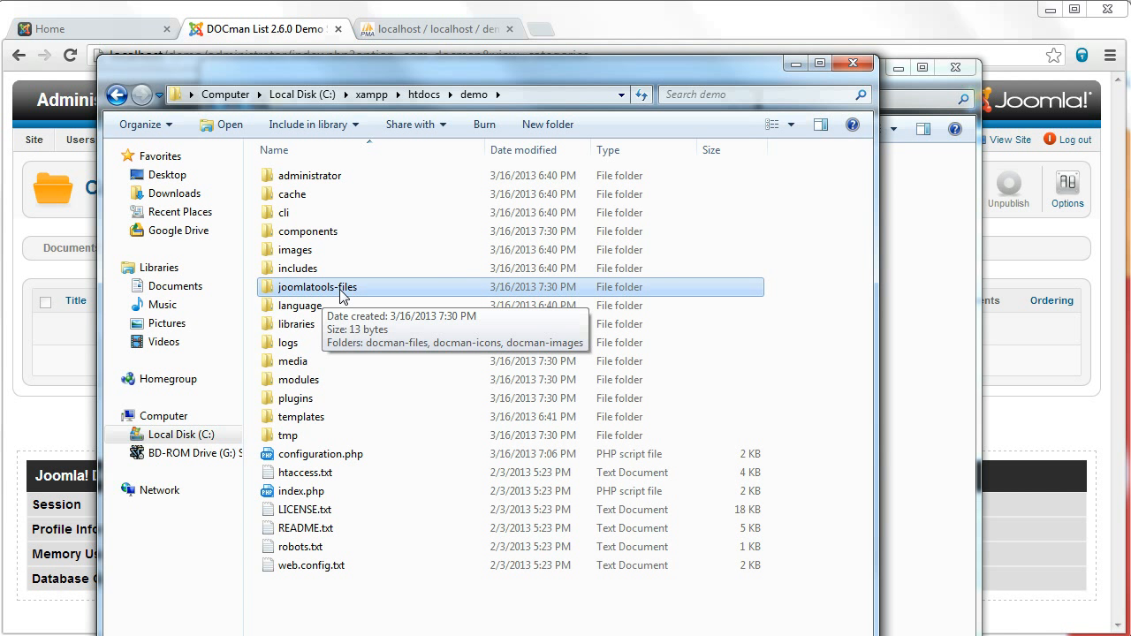
{"action": "double_click", "coordinate": [340, 296]}
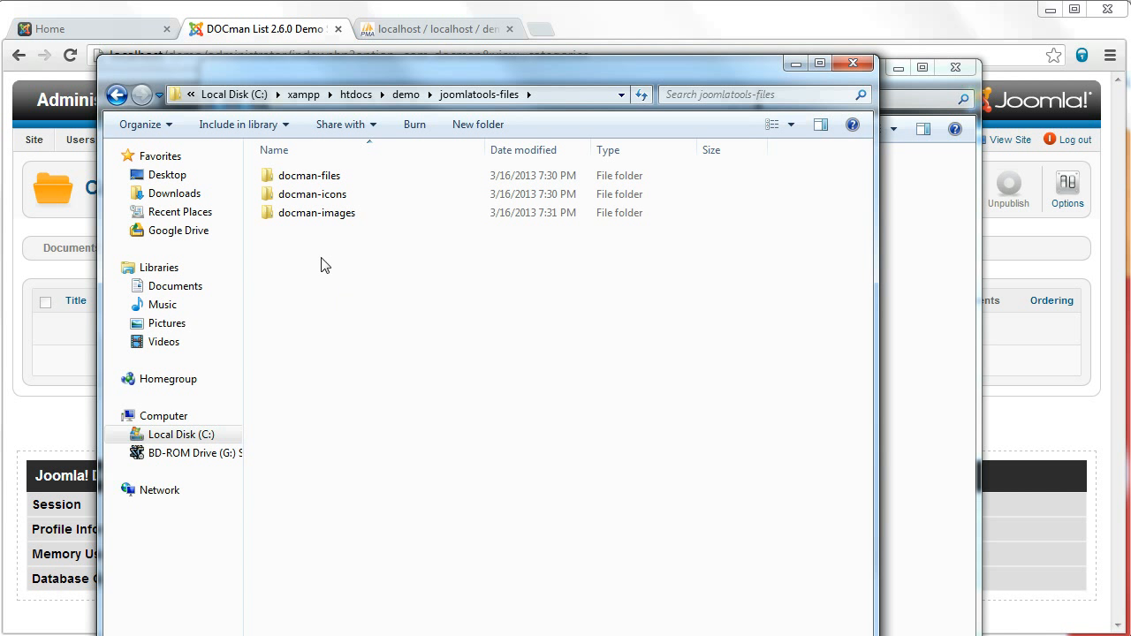
{"action": "left_click", "coordinate": [313, 178]}
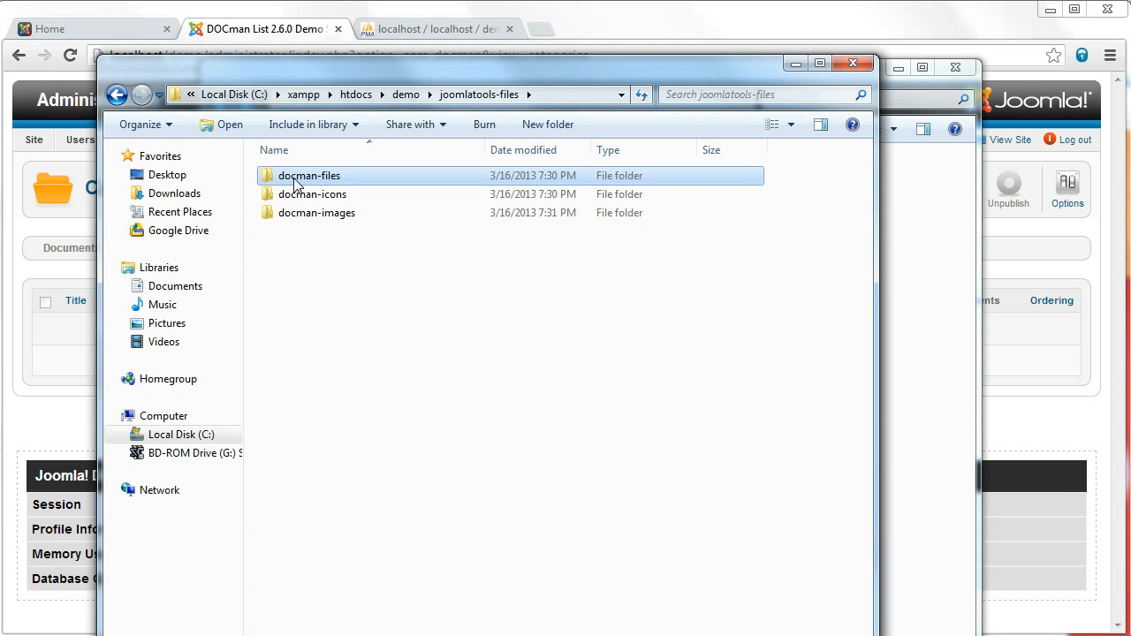
{"action": "double_click", "coordinate": [314, 179]}
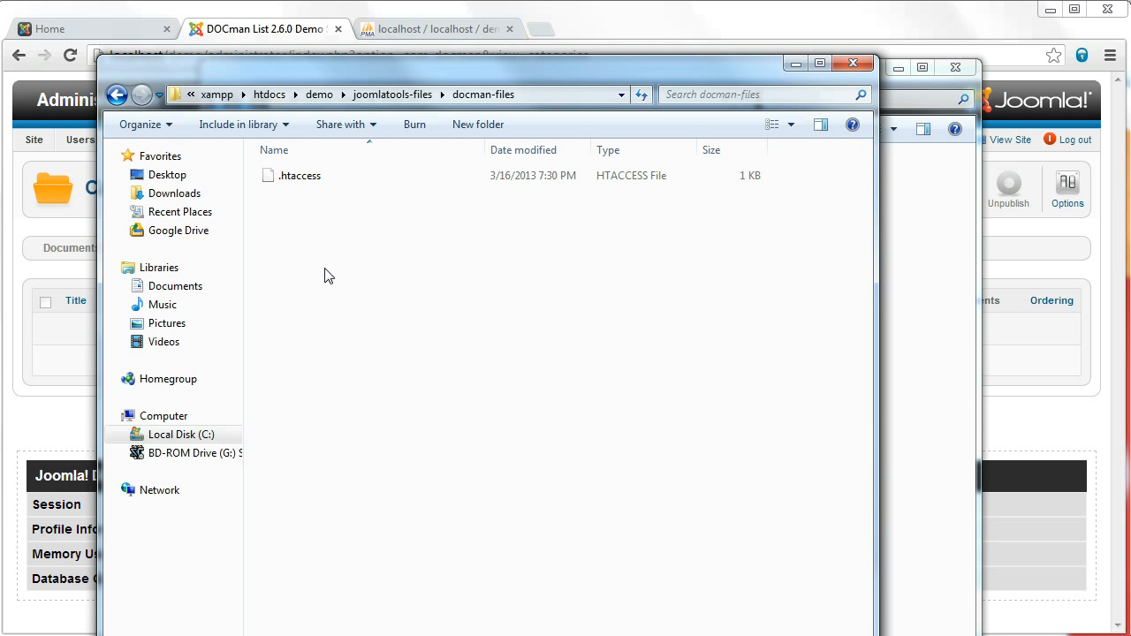
{"action": "key", "text": "ctrl+v"}
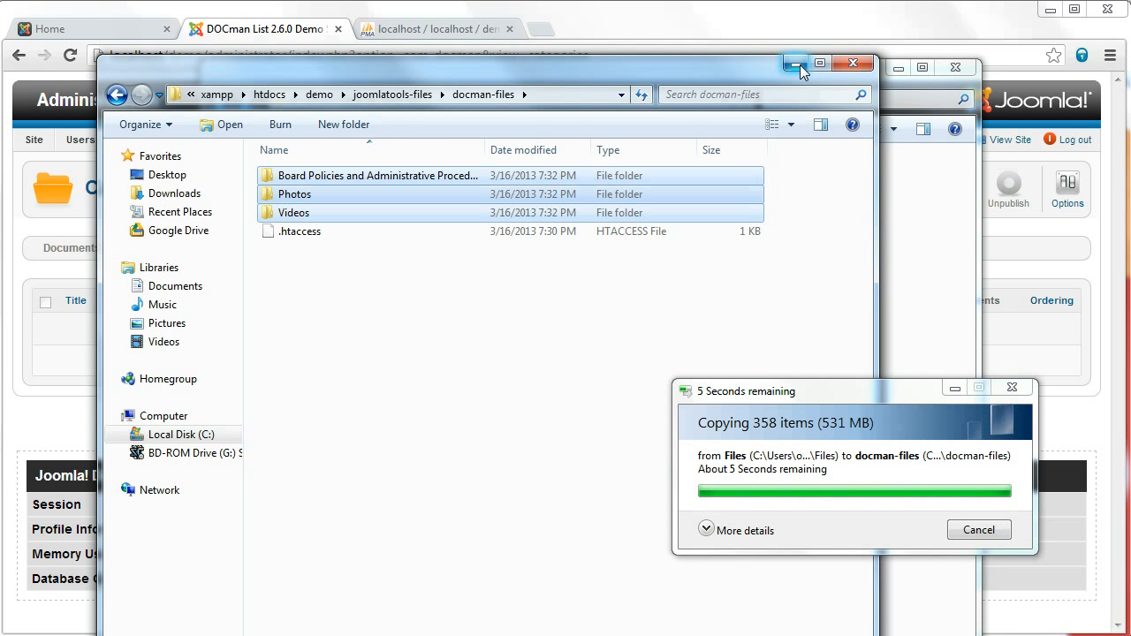
Minimize both folder windows and examine the Photos and Board Policies and Administrative Procedures subfolders in DOCman's file listing
{"action": "left_click", "coordinate": [795, 64]}
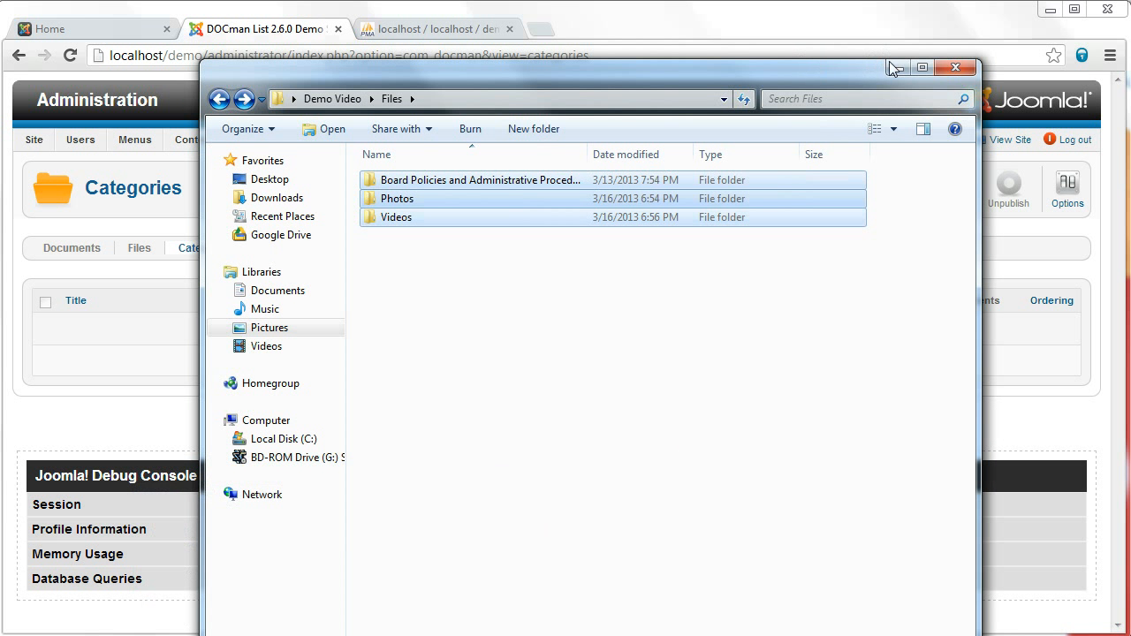
{"action": "left_click", "coordinate": [894, 68]}
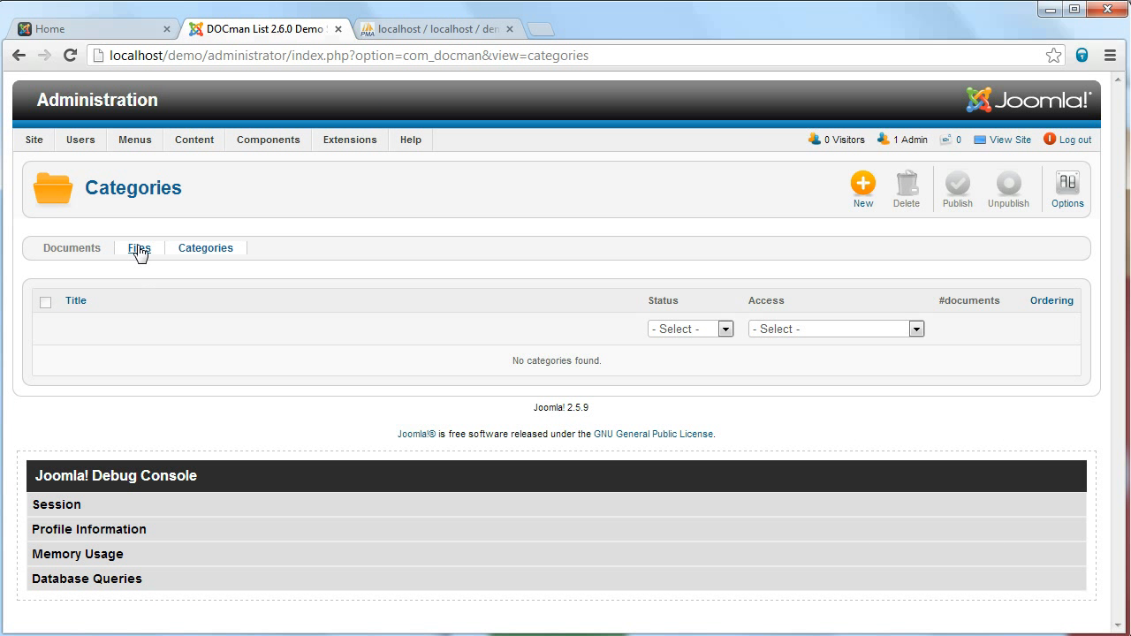
{"action": "left_click", "coordinate": [139, 248]}
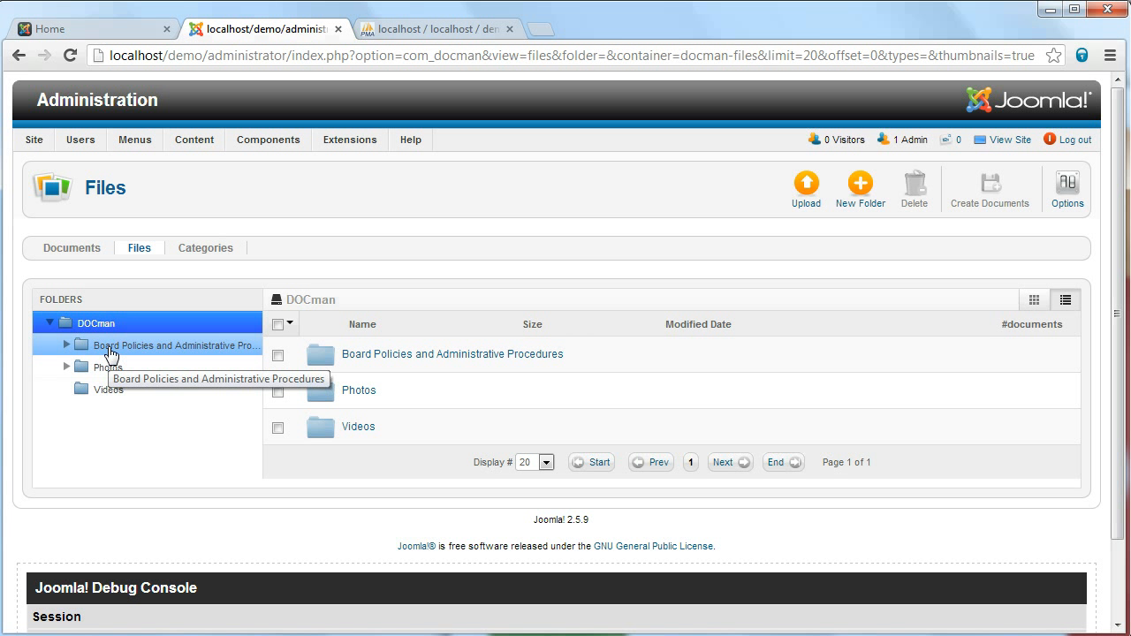
{"action": "left_click", "coordinate": [67, 367]}
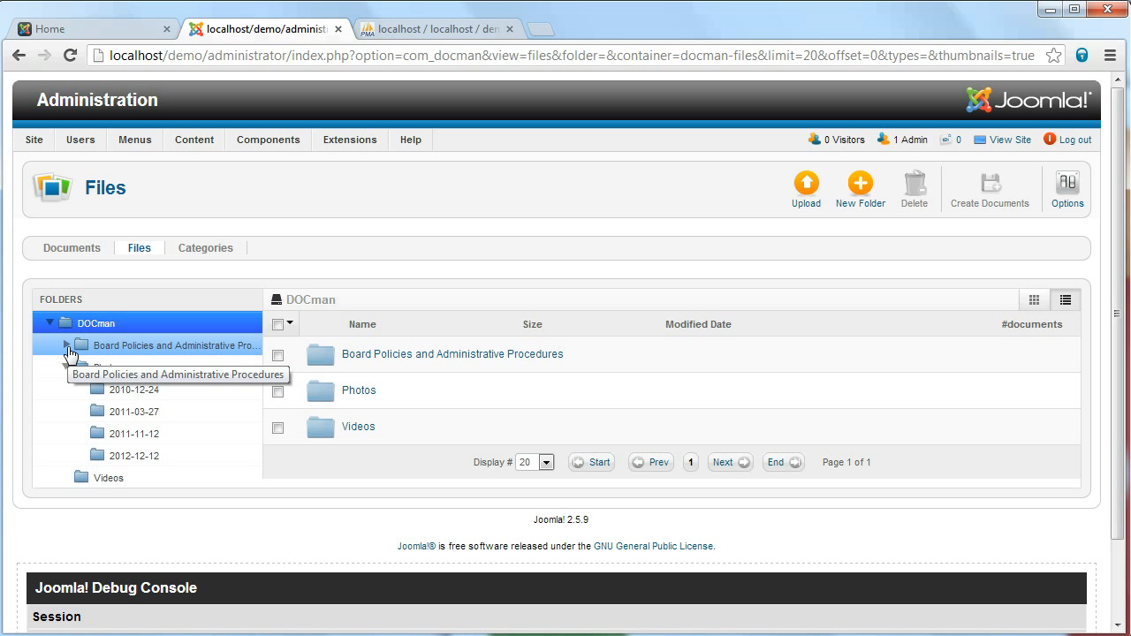
{"action": "left_click", "coordinate": [67, 345]}
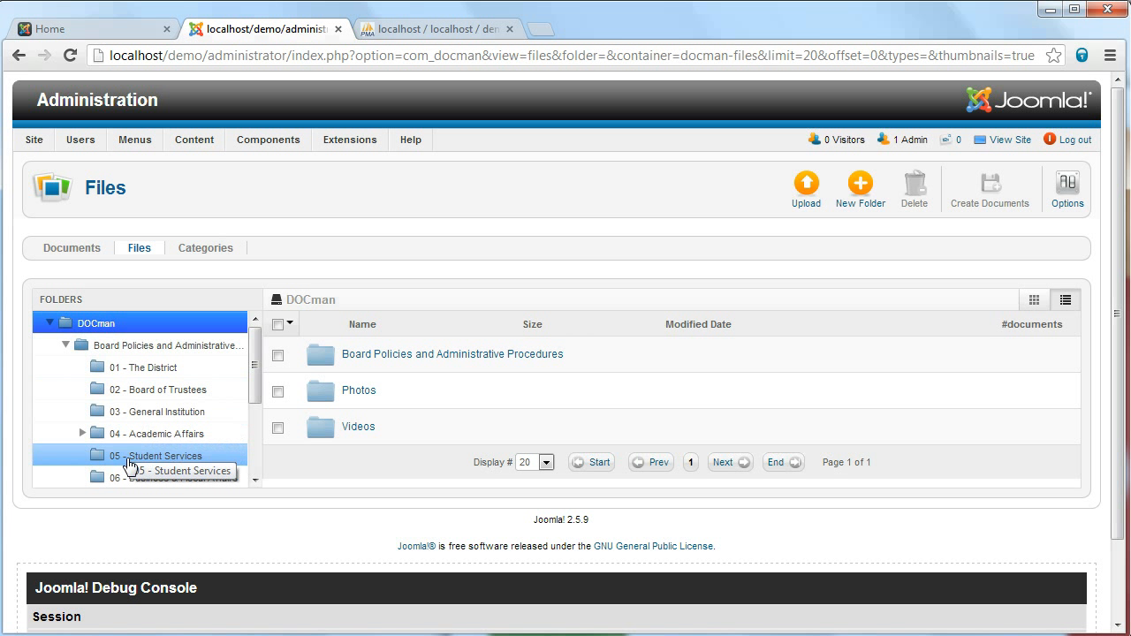
{"action": "mouse_move", "coordinate": [253, 379]}
{"action": "left_mouse_down"}
{"action": "mouse_move", "coordinate": [254, 455]}
{"action": "mouse_move", "coordinate": [260, 374]}
{"action": "left_mouse_up"}
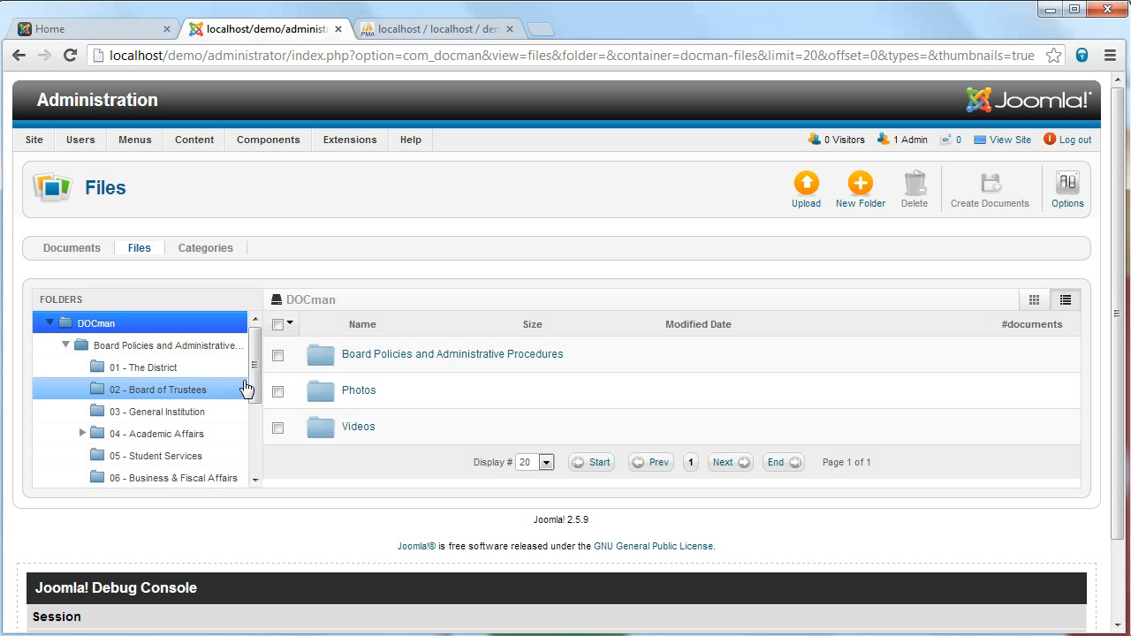
Create and save a published top-level DOCman category titled Board Policies and Administrative Procedures
{"action": "left_click", "coordinate": [207, 250]}
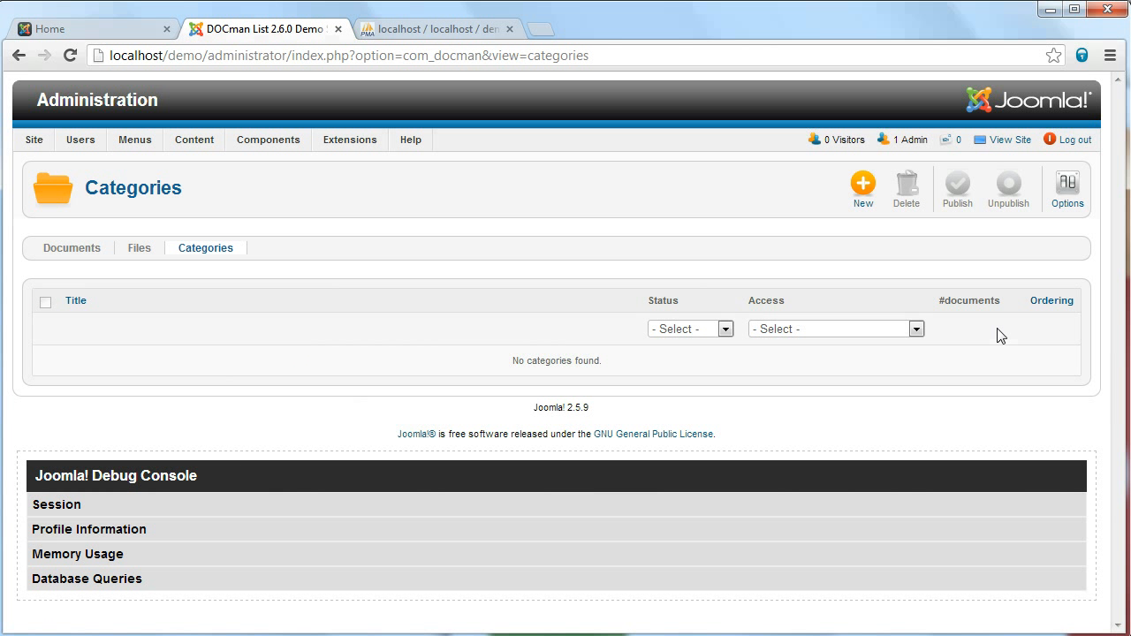
{"action": "left_click", "coordinate": [873, 188]}
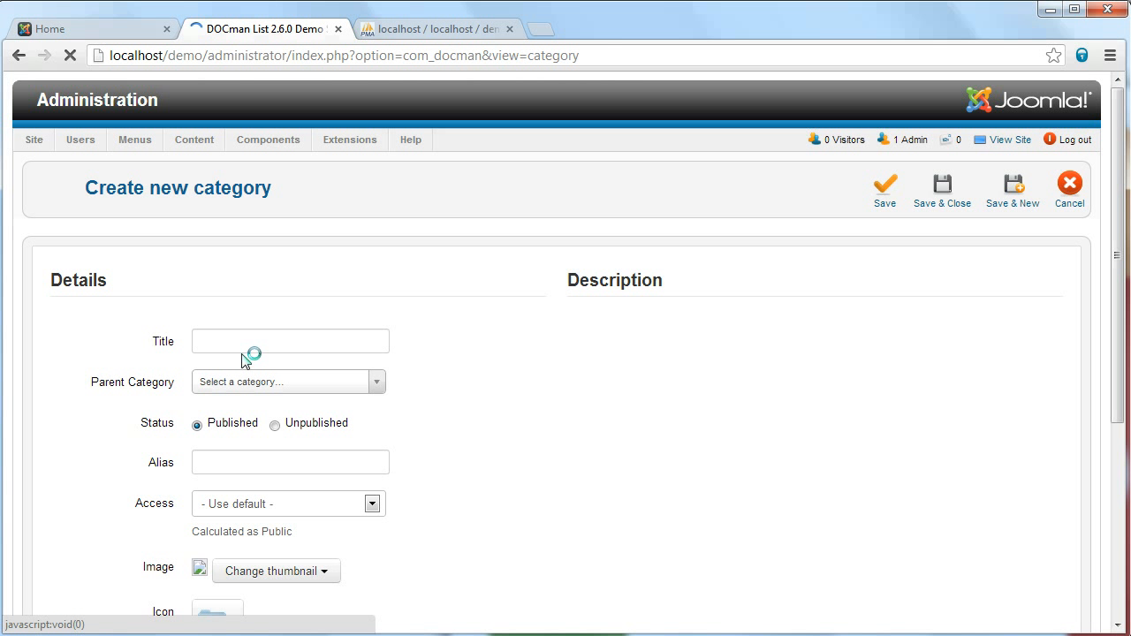
{"action": "left_click", "coordinate": [249, 348]}
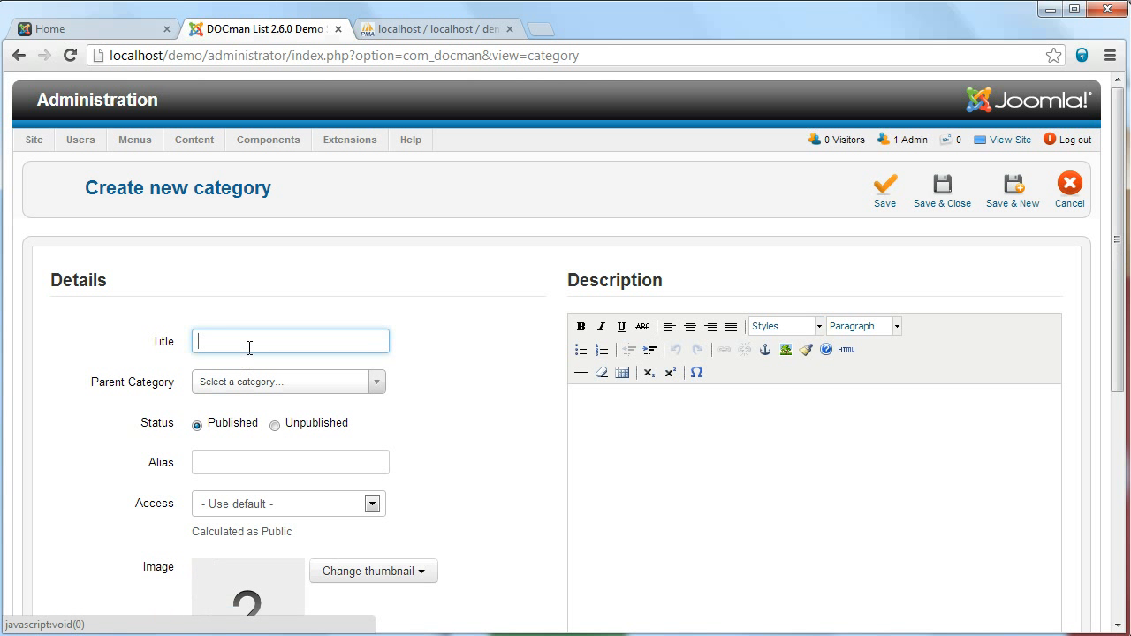
{"action": "type", "text": "B"}
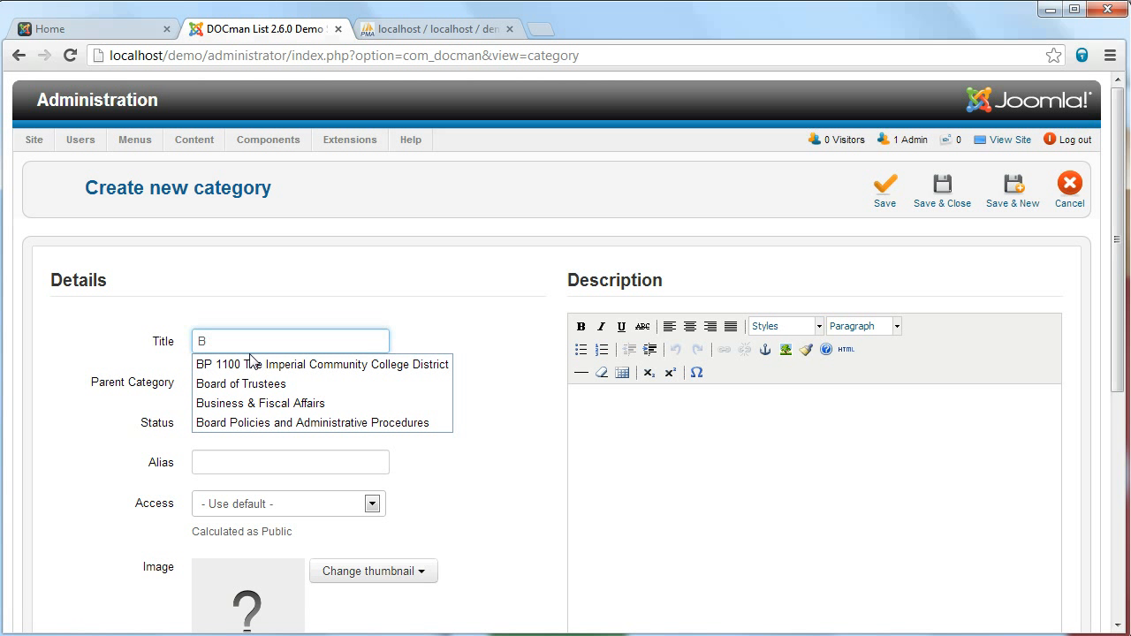
{"action": "left_click", "coordinate": [262, 418]}
{"action": "left_click", "coordinate": [246, 389]}
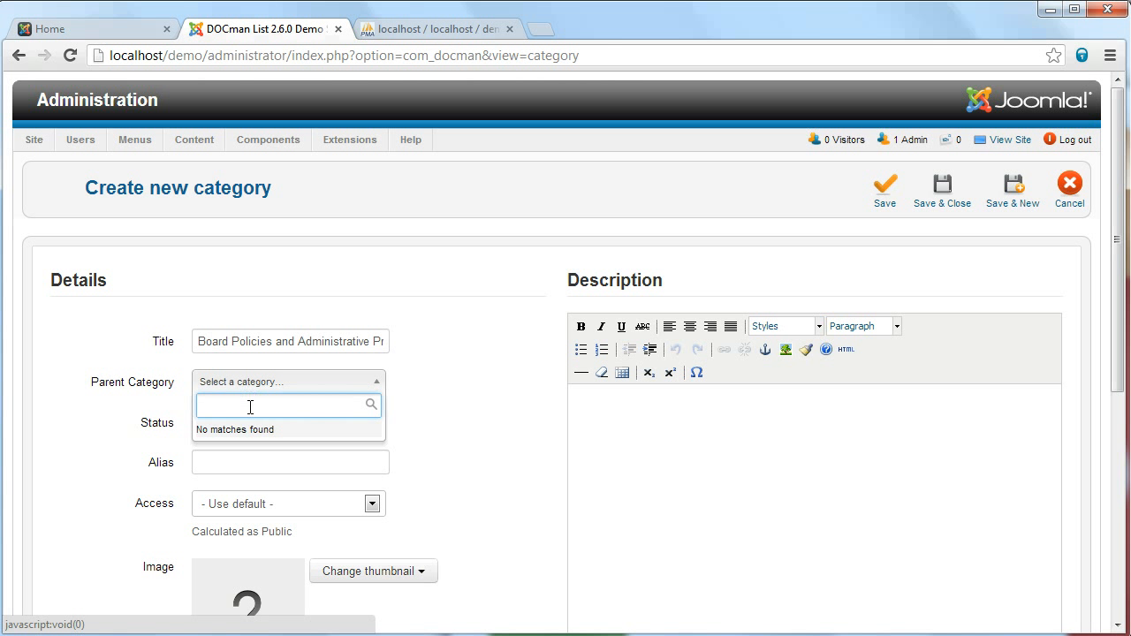
{"action": "left_click", "coordinate": [459, 386]}
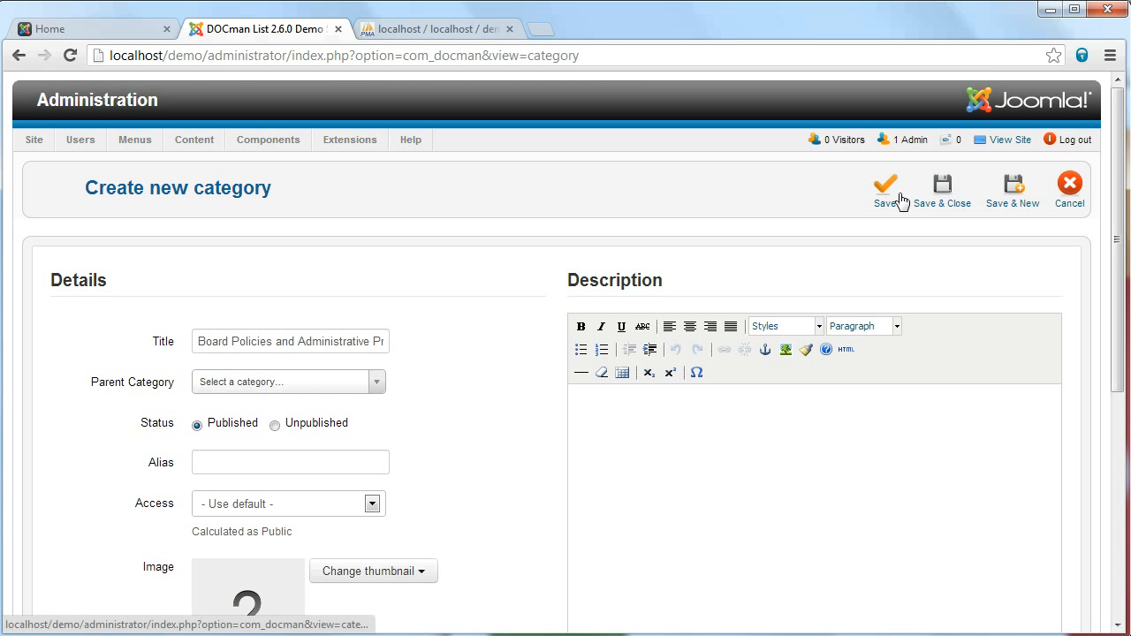
{"action": "left_click", "coordinate": [941, 203]}
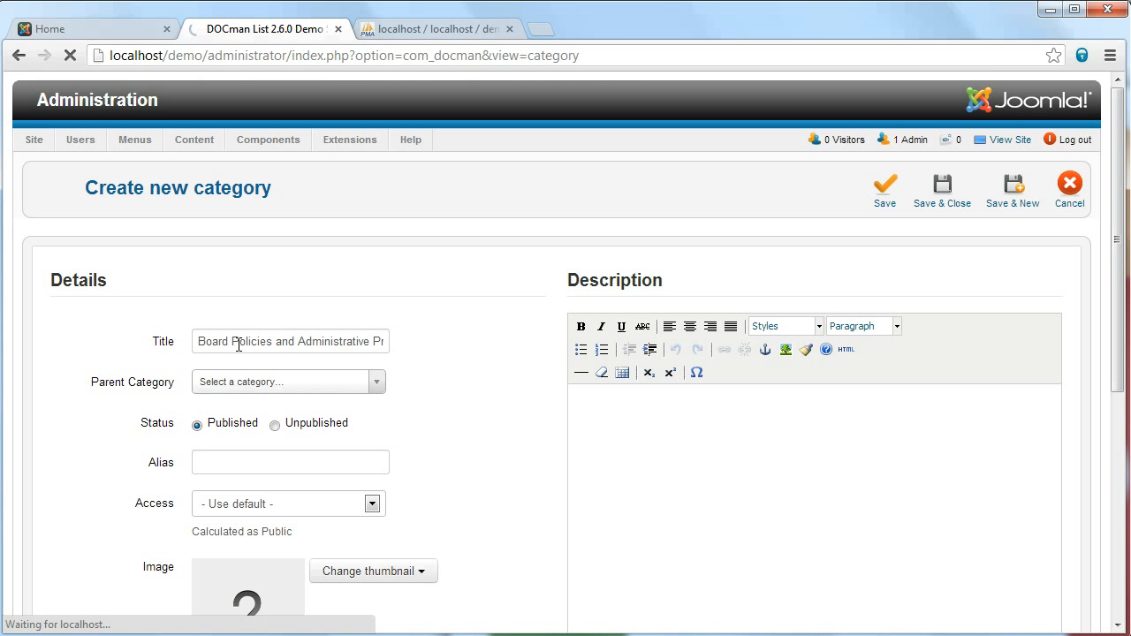
Create and save the category "03 - General Institution" under the parent Board Policies and Administrative Procedures
{"action": "type", "text": "03"}
{"action": "key", "text": "Down"}
{"action": "key", "text": "Return"}
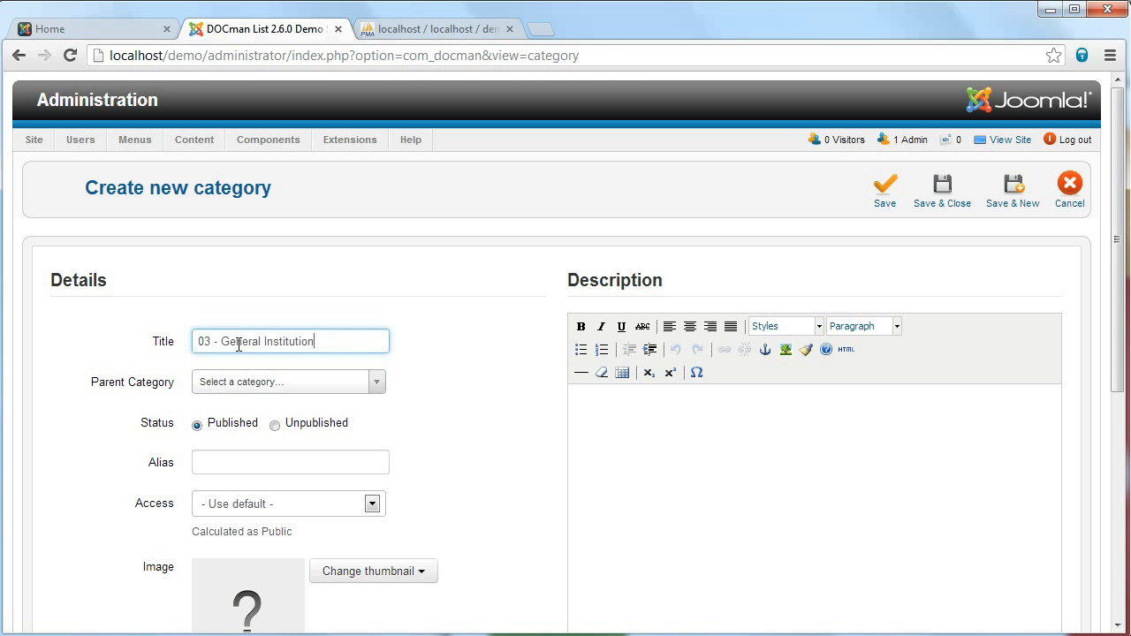
{"action": "left_click", "coordinate": [379, 393]}
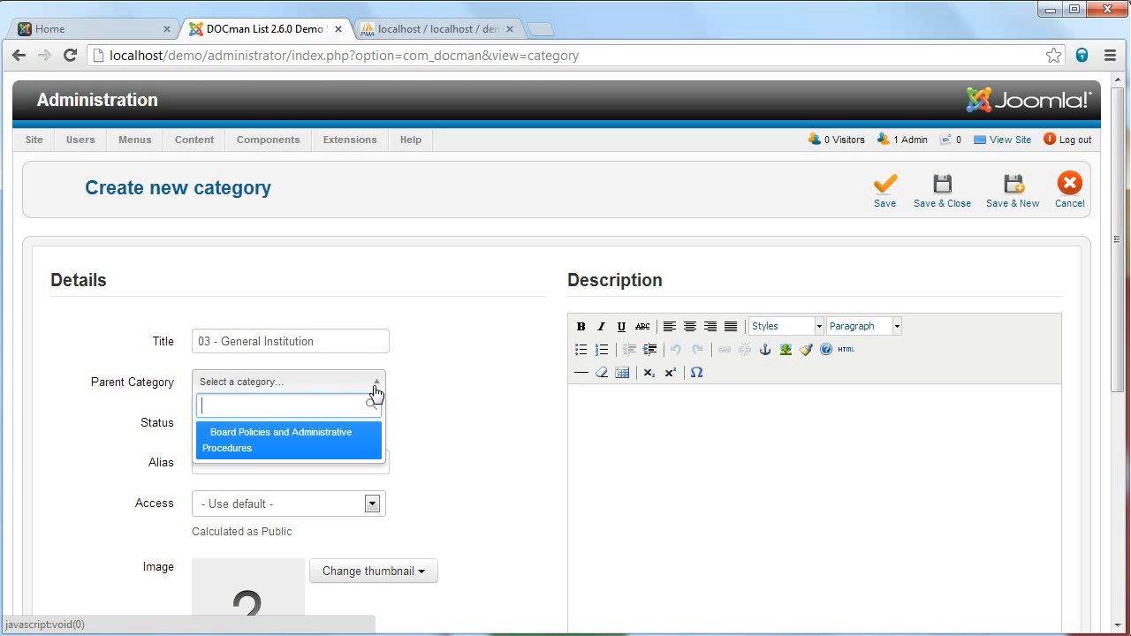
{"action": "left_click", "coordinate": [293, 448]}
{"action": "left_click", "coordinate": [1008, 190]}
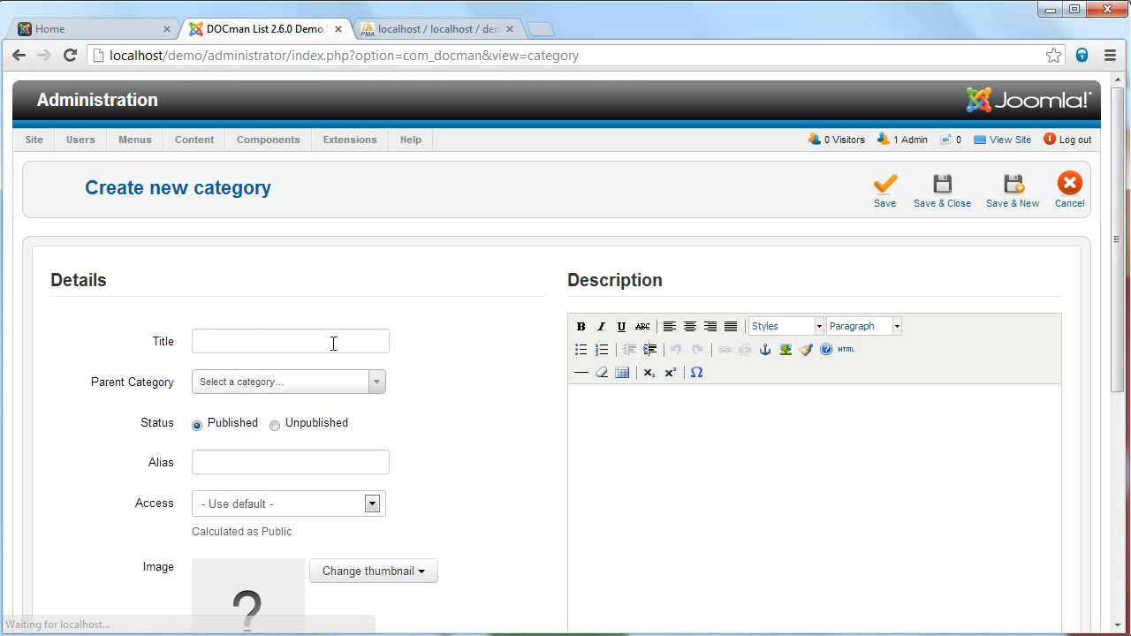
Create and save the category "02 - Board of Trustees" under the parent Board Policies and Administrative Procedures
{"action": "left_click", "coordinate": [321, 343]}
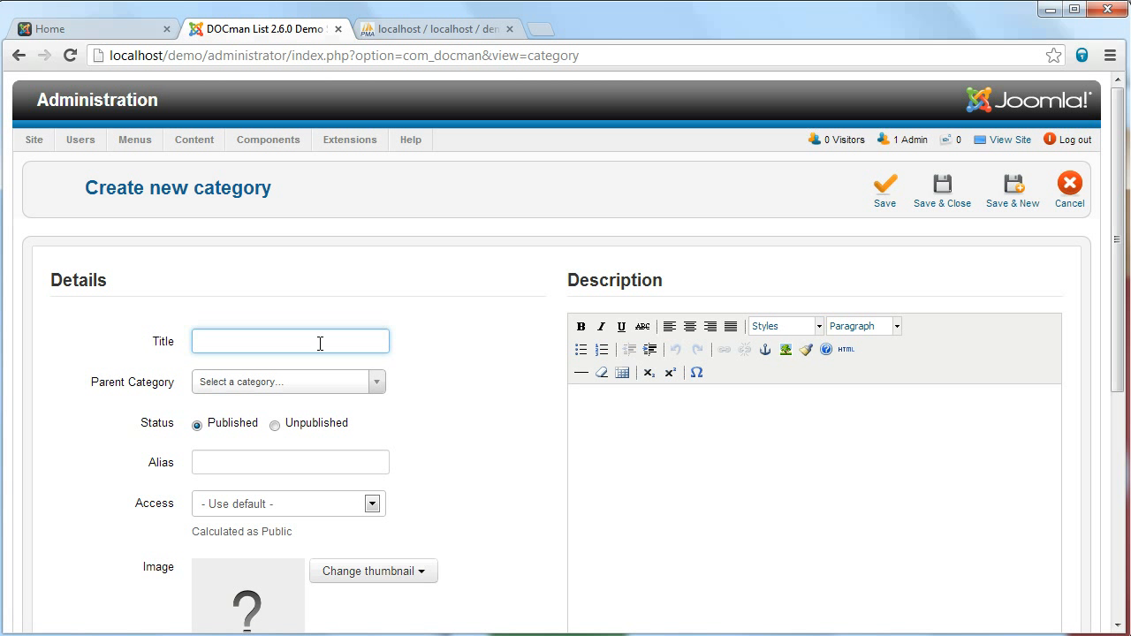
{"action": "type", "text": "02"}
{"action": "key", "text": "Down"}
{"action": "key", "text": "Return"}
{"action": "left_click", "coordinate": [377, 382]}
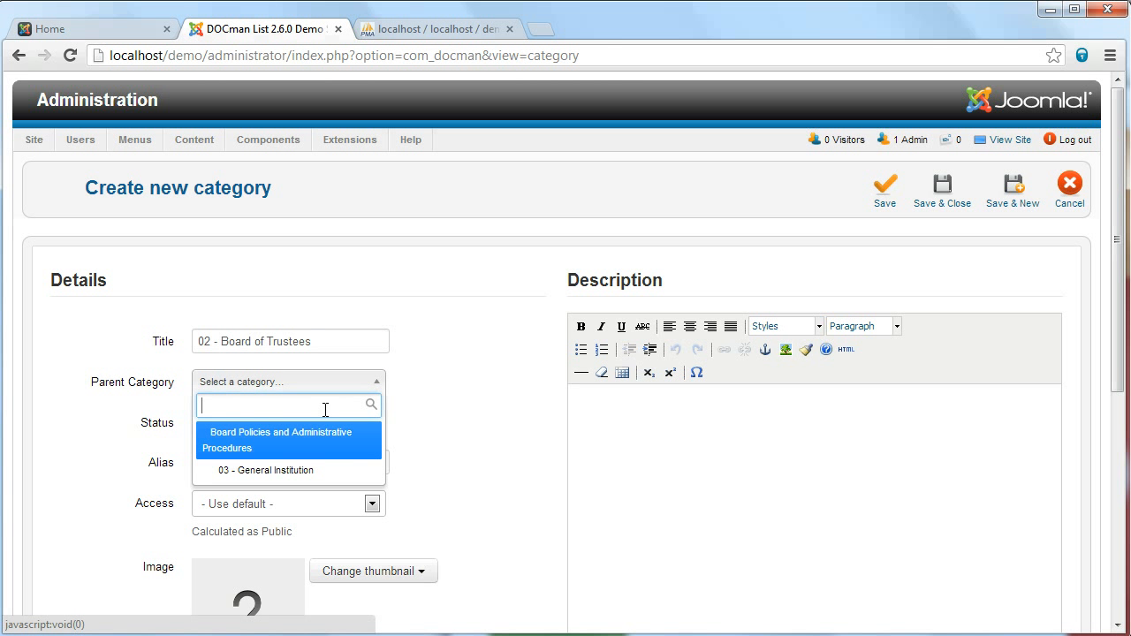
{"action": "left_click", "coordinate": [243, 446]}
{"action": "left_click", "coordinate": [1010, 185]}
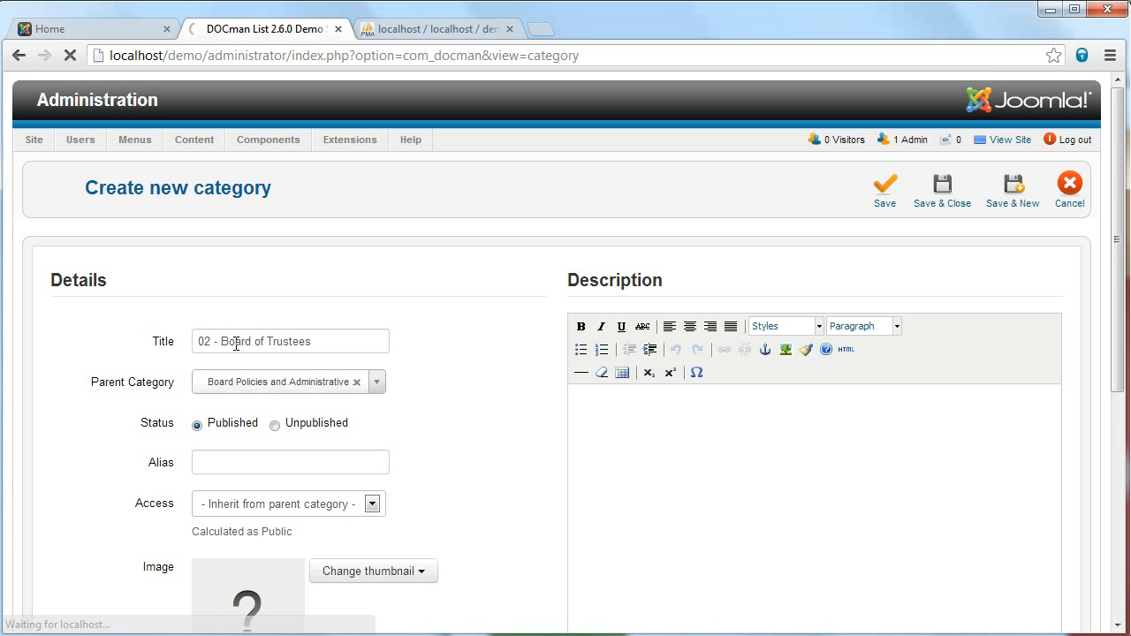
Create and save the category "01 - The District" under the parent Board Policies and Administrative Procedures
{"action": "type", "text": "01"}
{"action": "key", "text": "Down"}
{"action": "key", "text": "Return"}
{"action": "left_click", "coordinate": [375, 395]}
{"action": "left_click", "coordinate": [335, 434]}
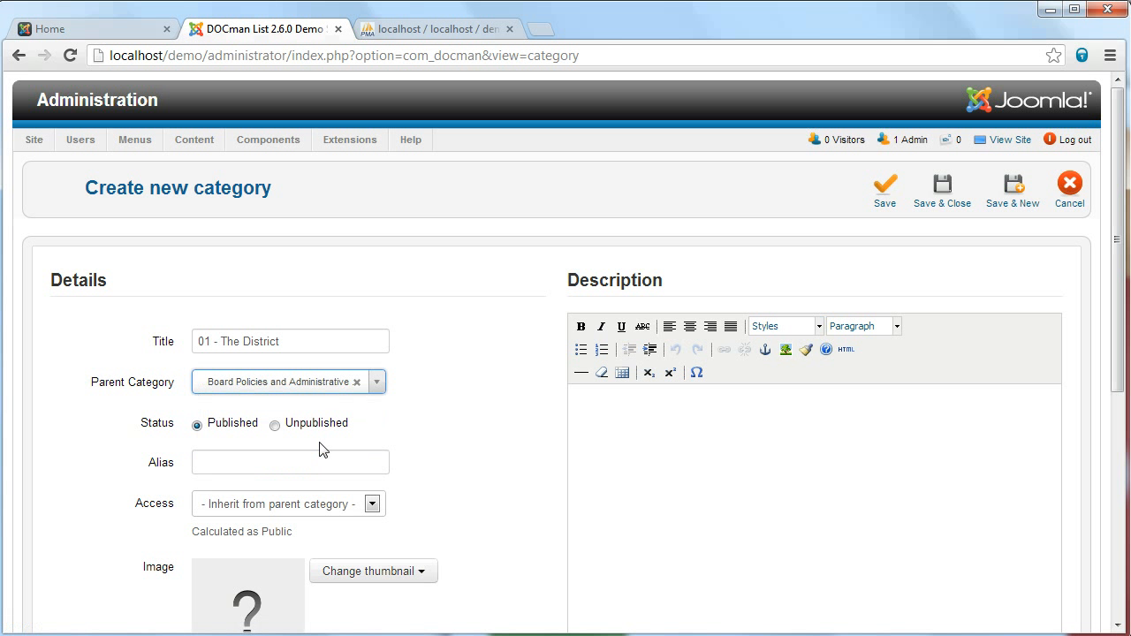
{"action": "left_click", "coordinate": [1004, 186]}
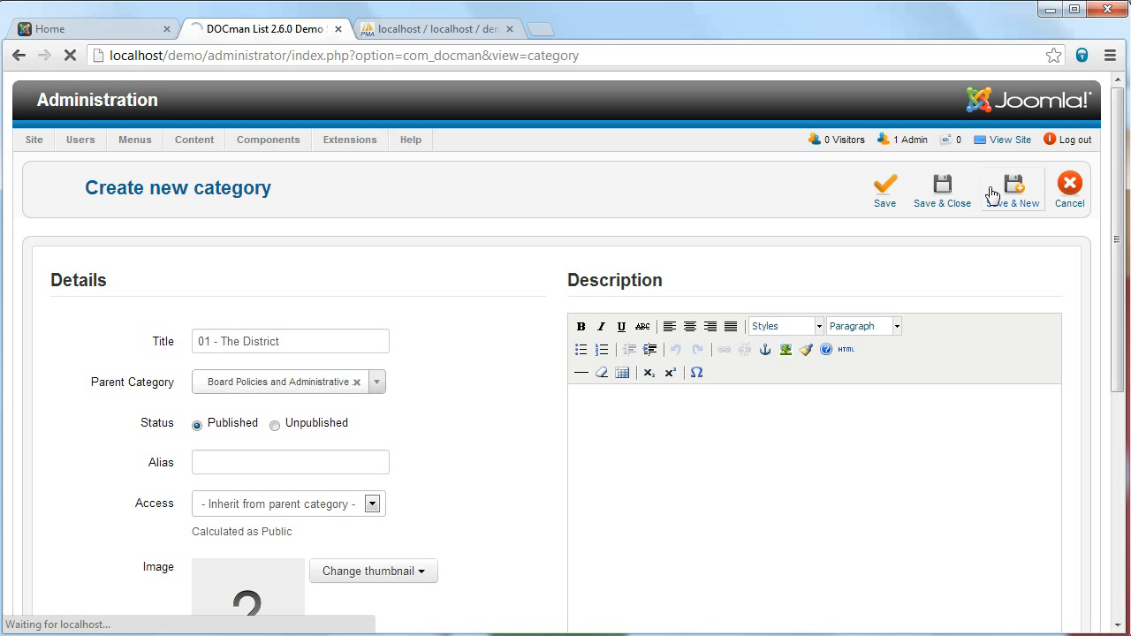
Create and save the category "04 - Academic Affairs" under the parent Board Policies and Administrative Procedures
{"action": "left_click", "coordinate": [207, 341]}
{"action": "type", "text": "04"}
{"action": "key", "text": "Down"}
{"action": "key", "text": "Return"}
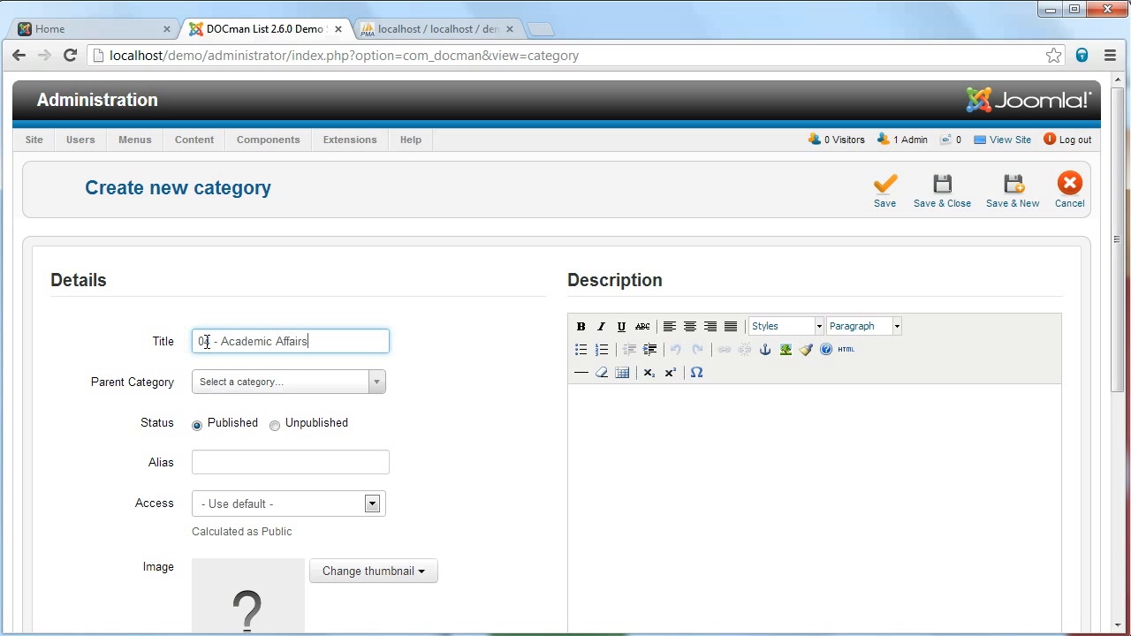
{"action": "left_click", "coordinate": [372, 377]}
{"action": "left_click", "coordinate": [306, 452]}
{"action": "left_click", "coordinate": [1006, 194]}
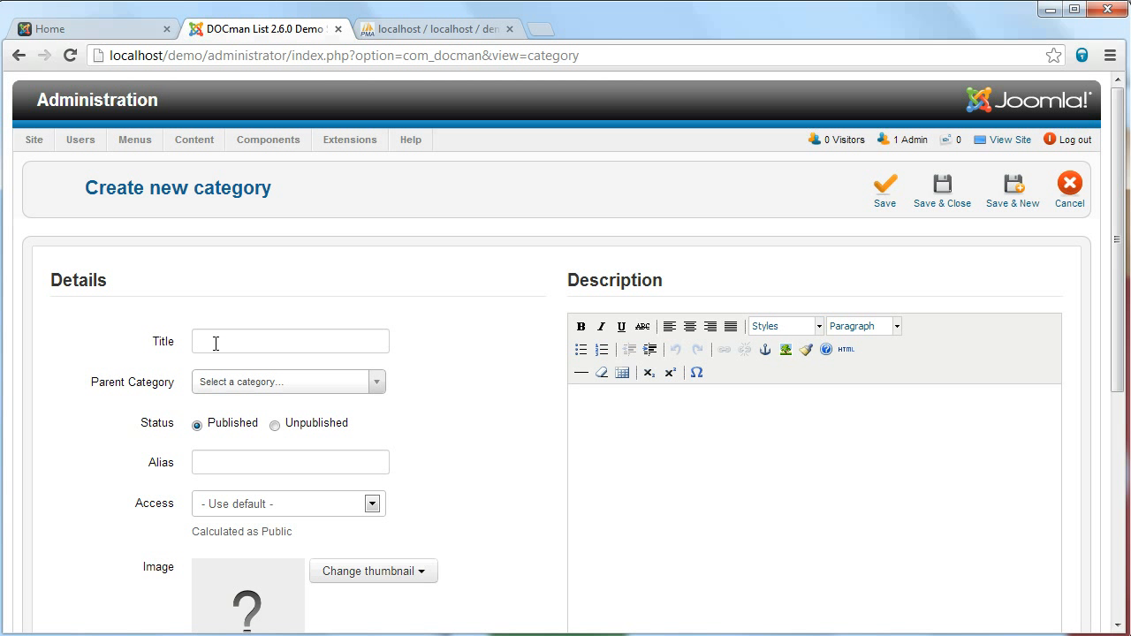
Create and save the category "05 - Student Affairs" under the parent Board Policies and Administrative Procedures
{"action": "left_click", "coordinate": [215, 342]}
{"action": "type", "text": "05"}
{"action": "key", "text": "Down"}
{"action": "key", "text": "Return"}
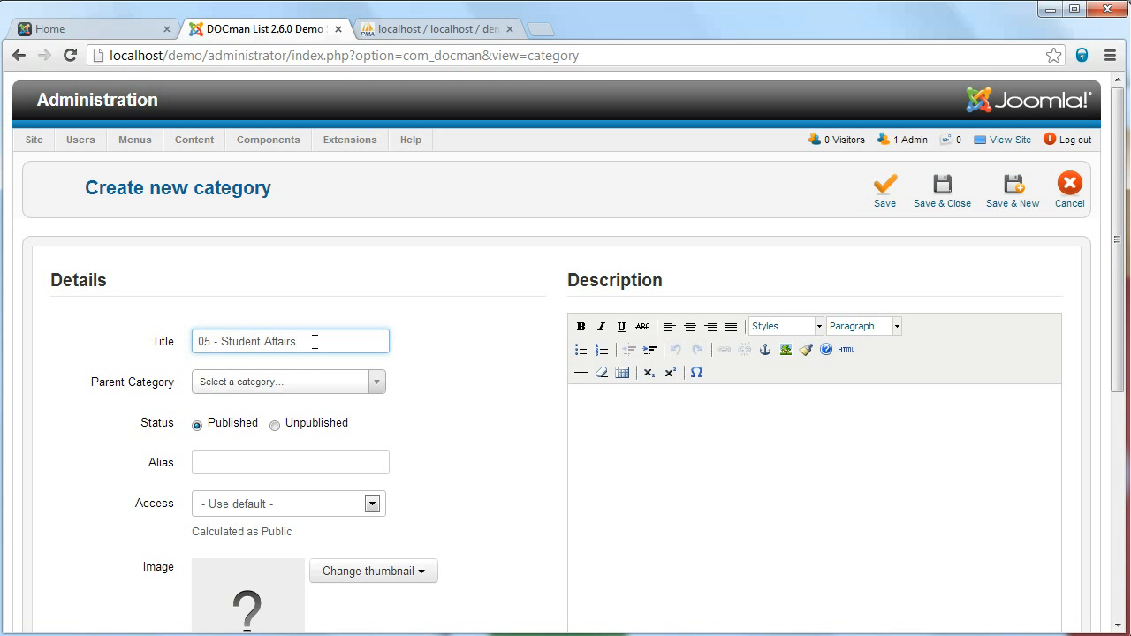
{"action": "left_click", "coordinate": [376, 382]}
{"action": "left_click", "coordinate": [374, 435]}
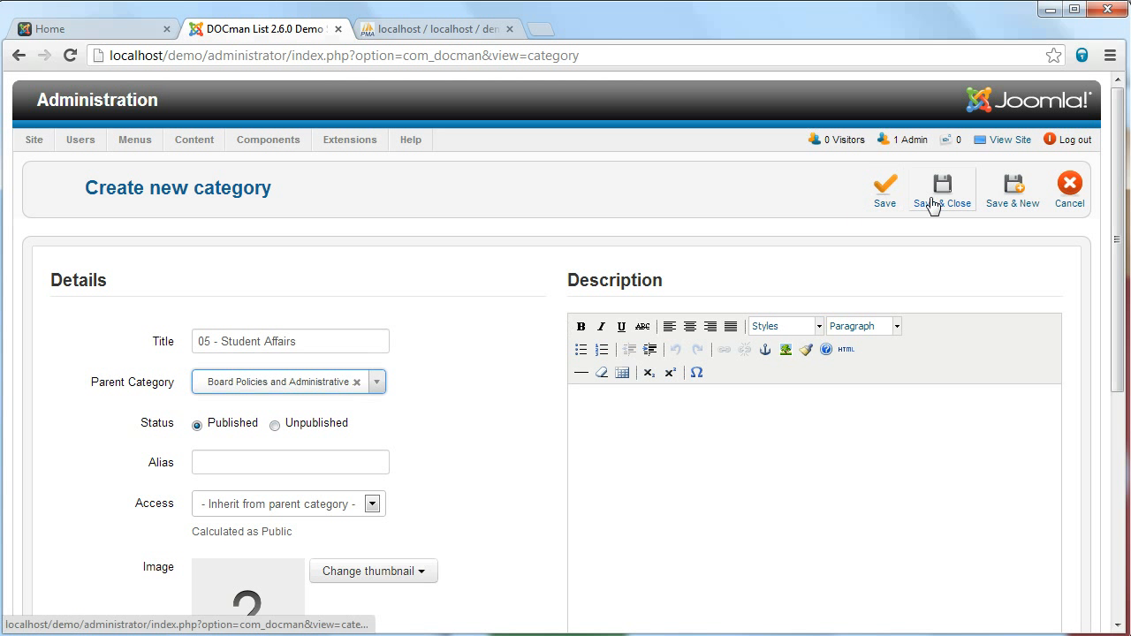
{"action": "left_click", "coordinate": [1010, 196]}
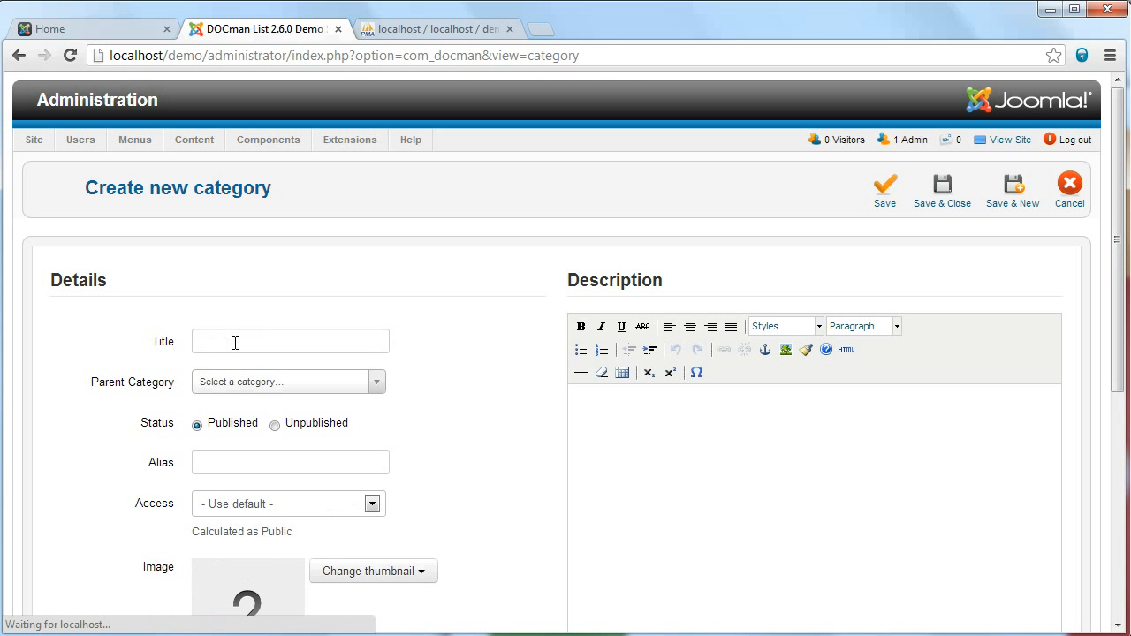
Create and save the category "06 - Business & Fiscal Affairs" under the parent Board Policies and Administrative Procedures, copying its title from the matching folder name
{"action": "left_click", "coordinate": [252, 336]}
{"action": "type", "text": "06"}
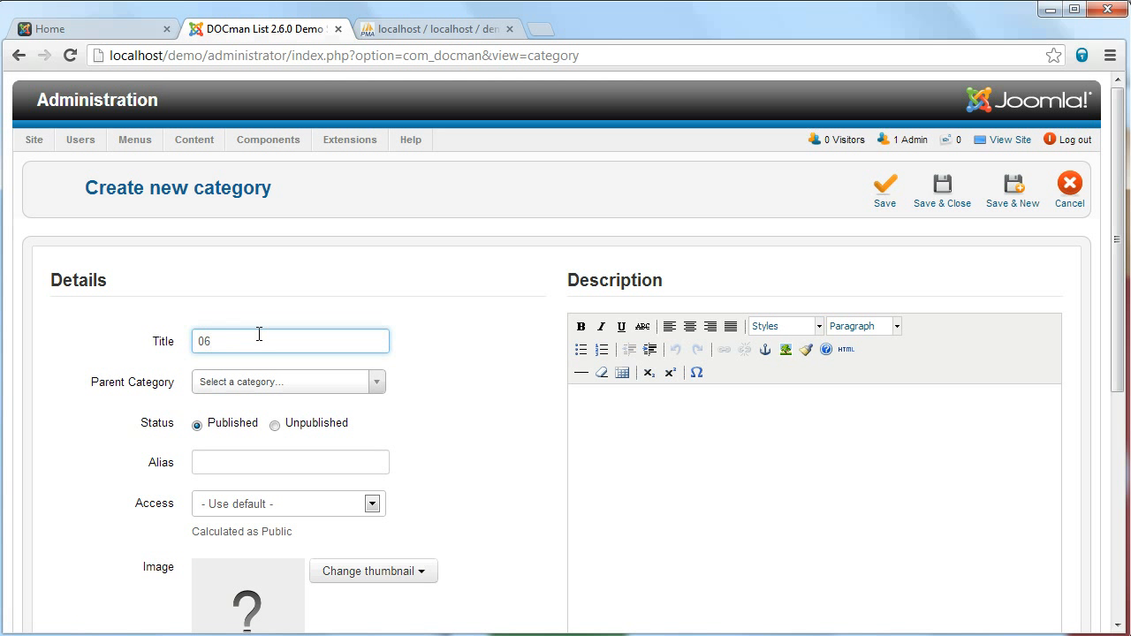
{"action": "key", "text": "alt+Tab"}
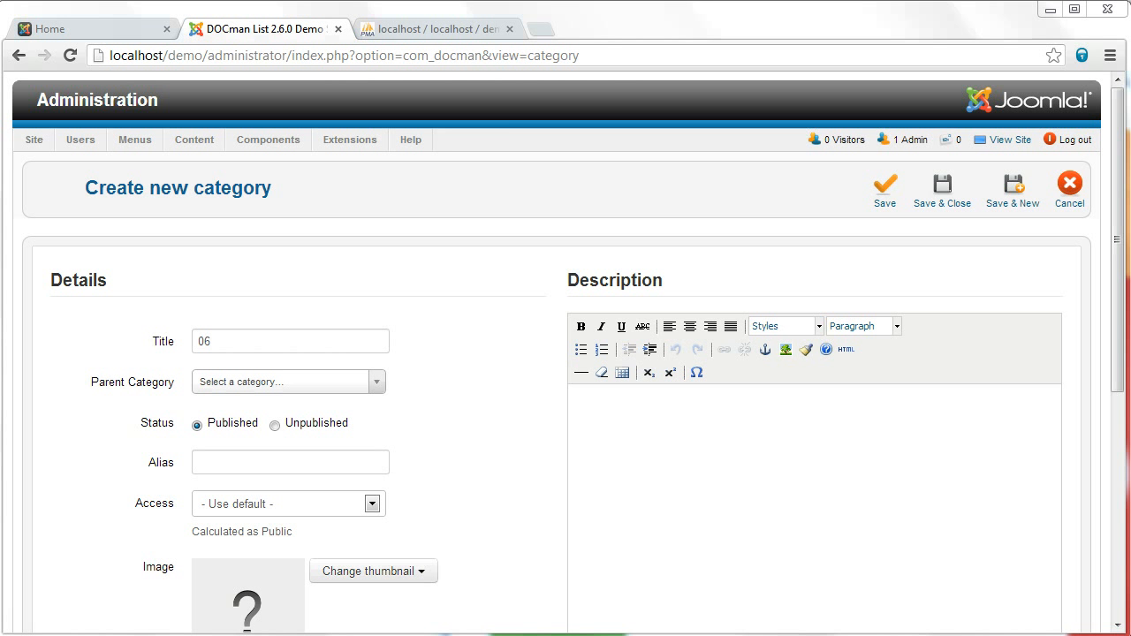
{"action": "double_click", "coordinate": [508, 182]}
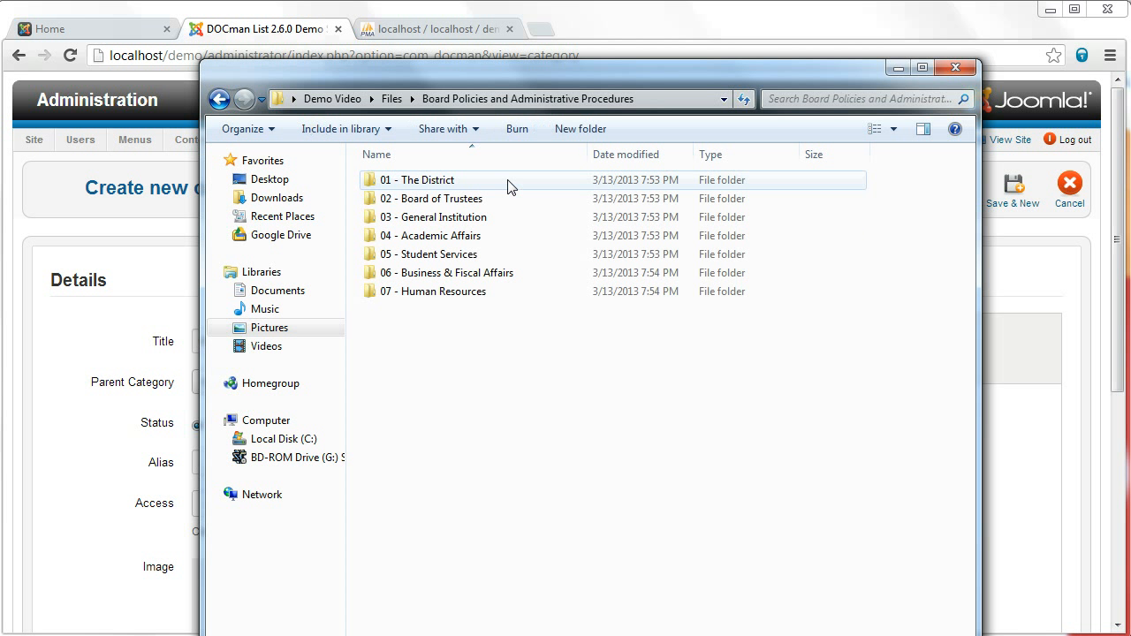
{"action": "left_click", "coordinate": [422, 274]}
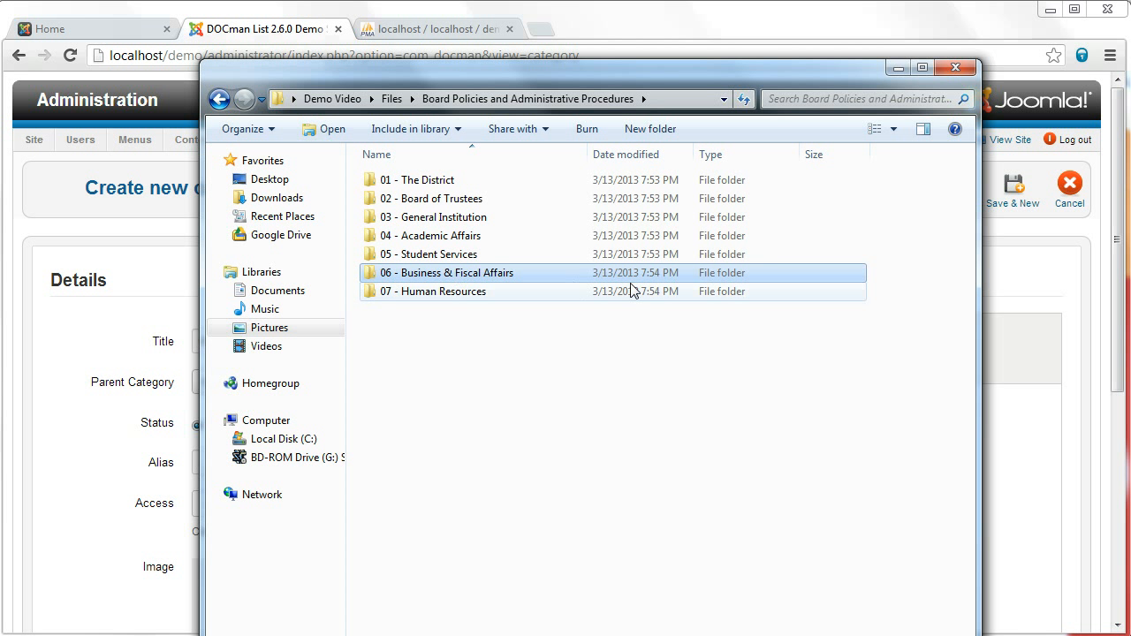
{"action": "key", "text": "F2"}
{"action": "key", "text": "ctrl+c"}
{"action": "left_click", "coordinate": [102, 328]}
{"action": "left_click_drag", "start_coordinate": [257, 345], "coordinate": [119, 350]}
{"action": "key", "text": "ctrl+v"}
{"action": "left_click", "coordinate": [380, 391]}
{"action": "left_click", "coordinate": [341, 433]}
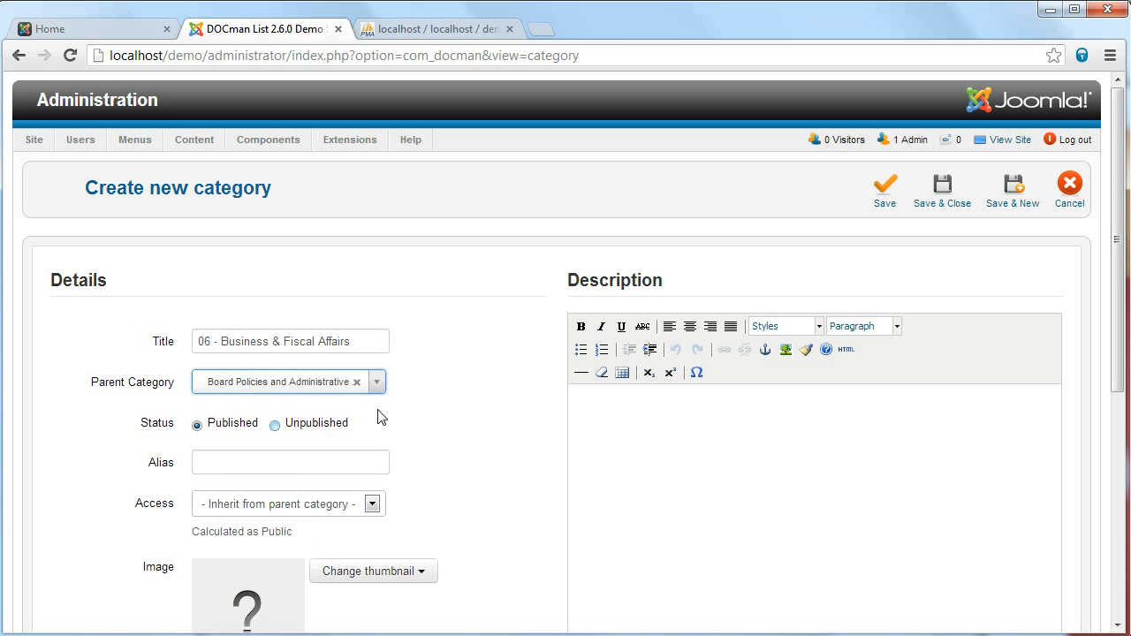
{"action": "left_click", "coordinate": [996, 195]}
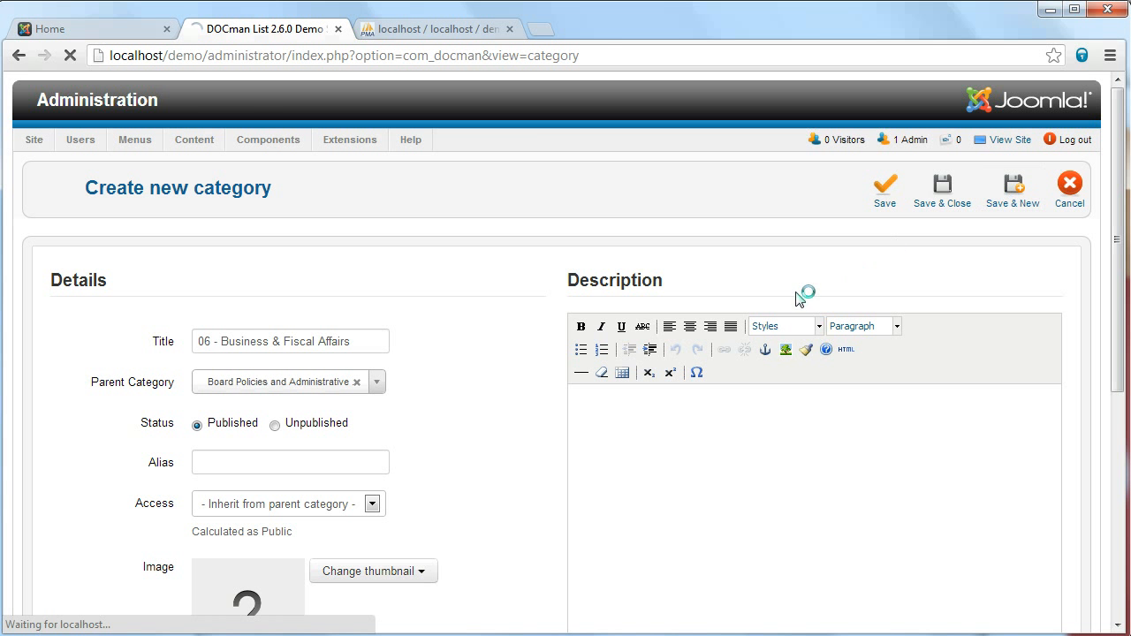
Create the category "07 - Human Resources" under the parent Board Policies and Administrative Procedures, then save it and return to the category list
{"action": "key", "text": "alt+Tab"}
{"action": "left_click", "coordinate": [453, 301]}
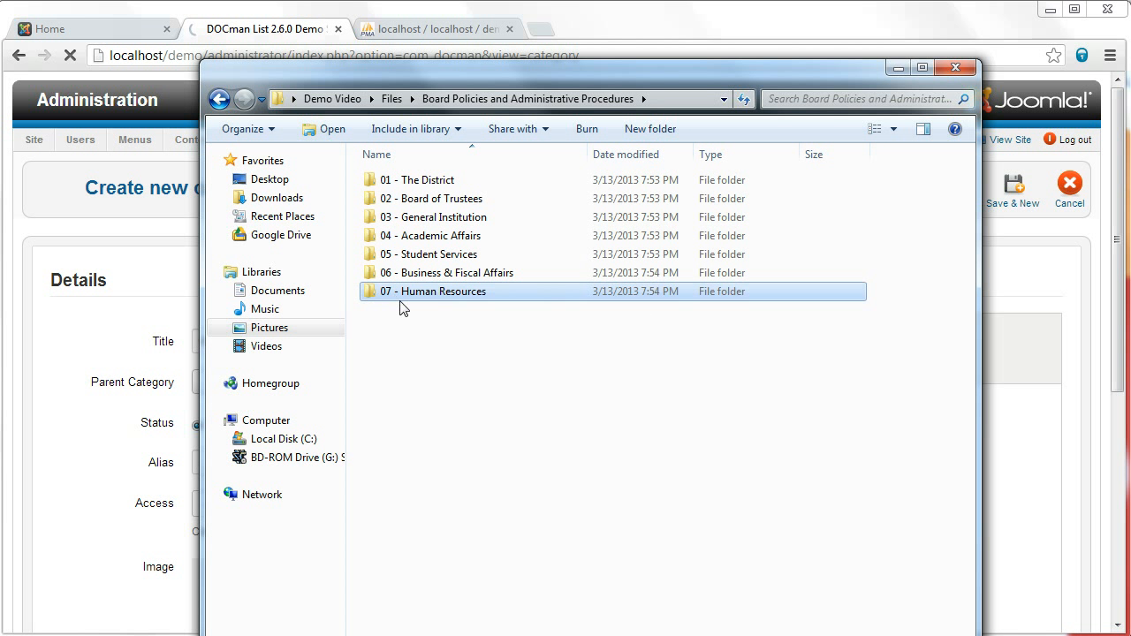
{"action": "key", "text": "F2"}
{"action": "key", "text": "ctrl+c"}
{"action": "key", "text": "alt+Tab"}
{"action": "left_click", "coordinate": [231, 343]}
{"action": "key", "text": "ctrl+v"}
{"action": "left_click", "coordinate": [378, 382]}
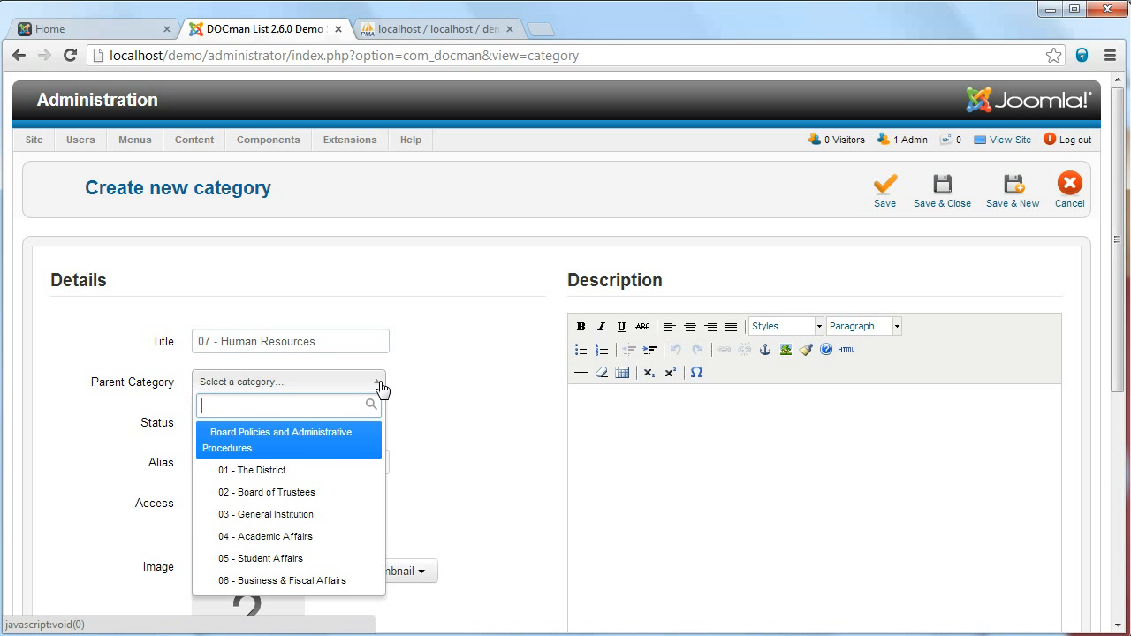
{"action": "left_click", "coordinate": [358, 444]}
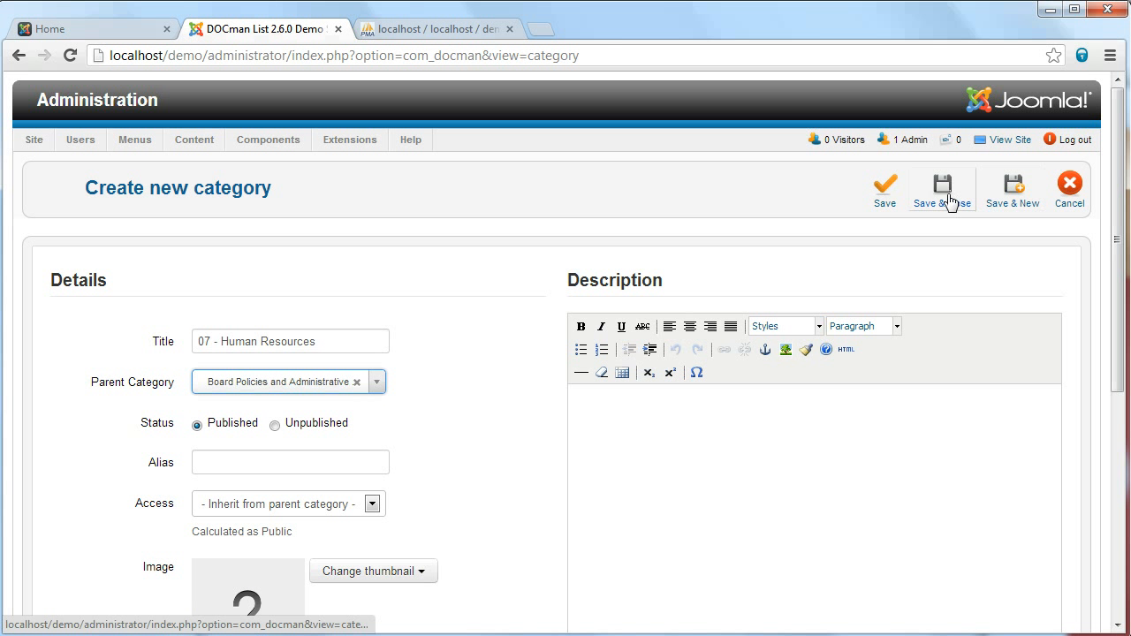
{"action": "left_click", "coordinate": [949, 201]}
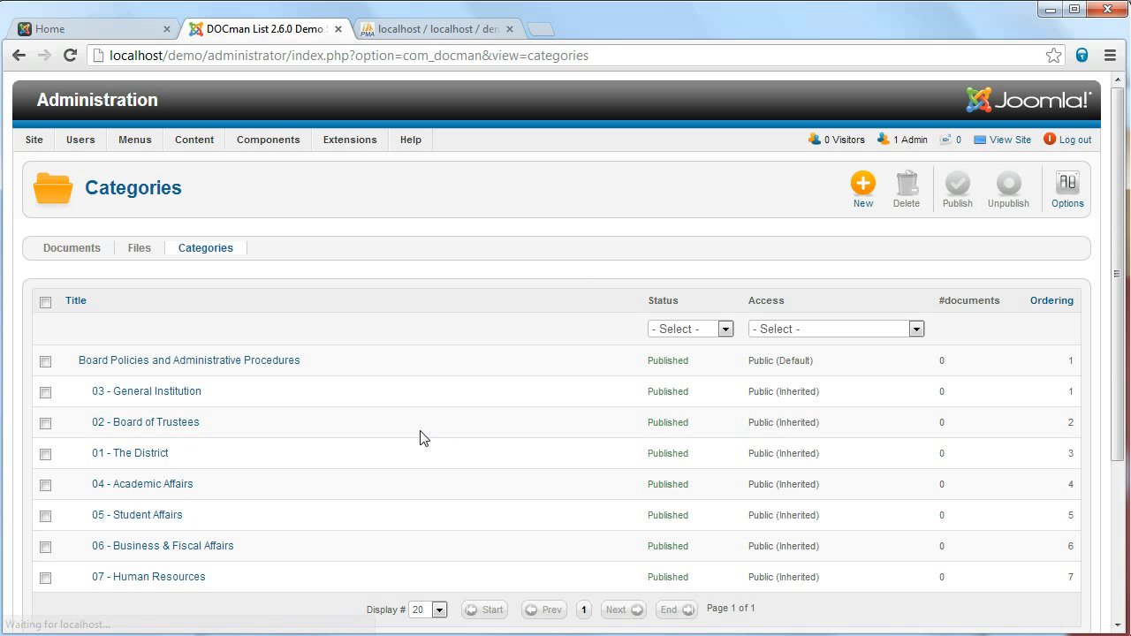
Create and save a top-level category titled "Photos", matching the Photos folder in the demo files
{"action": "scroll", "coordinate": [354, 433], "scroll_direction": "down", "scroll_amount": 1}
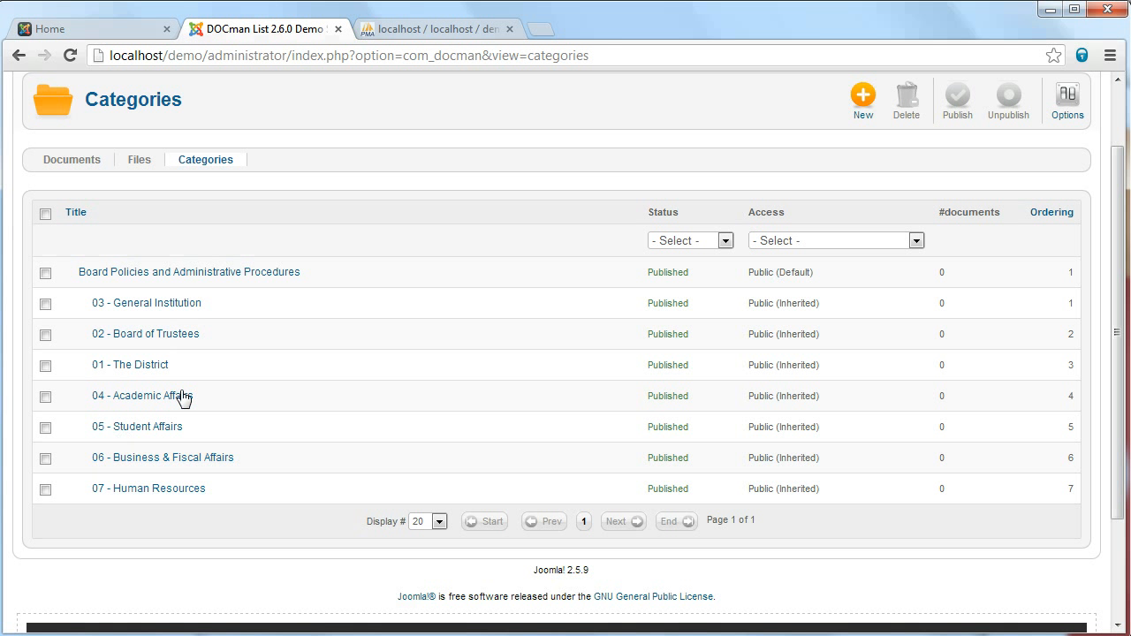
{"action": "scroll", "coordinate": [733, 161], "scroll_direction": "up", "scroll_amount": 1}
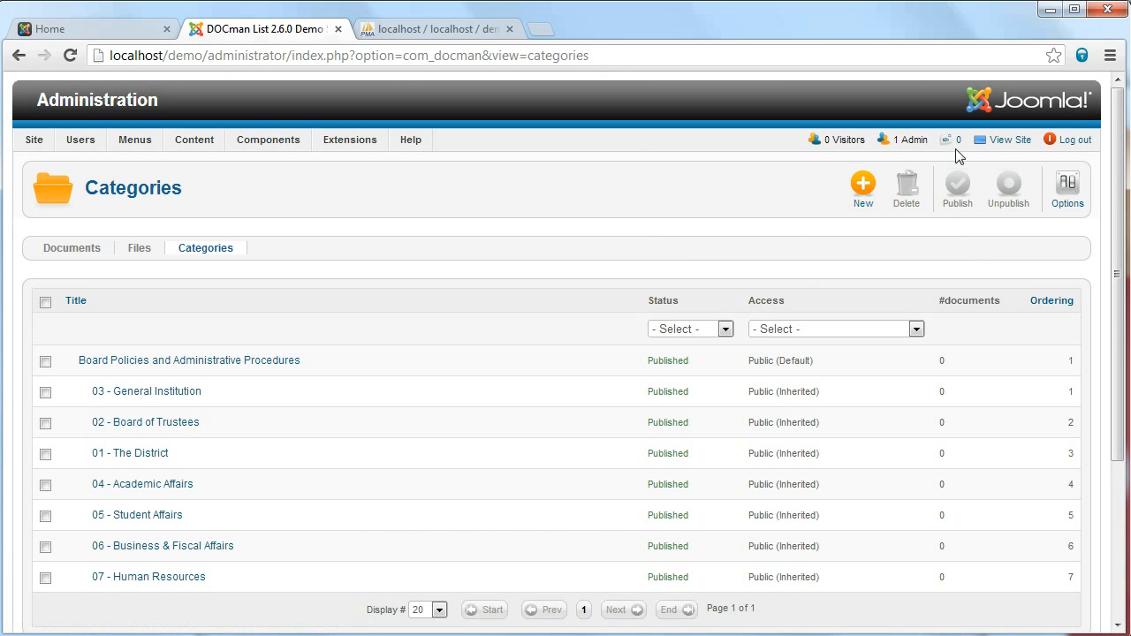
{"action": "left_click", "coordinate": [871, 199]}
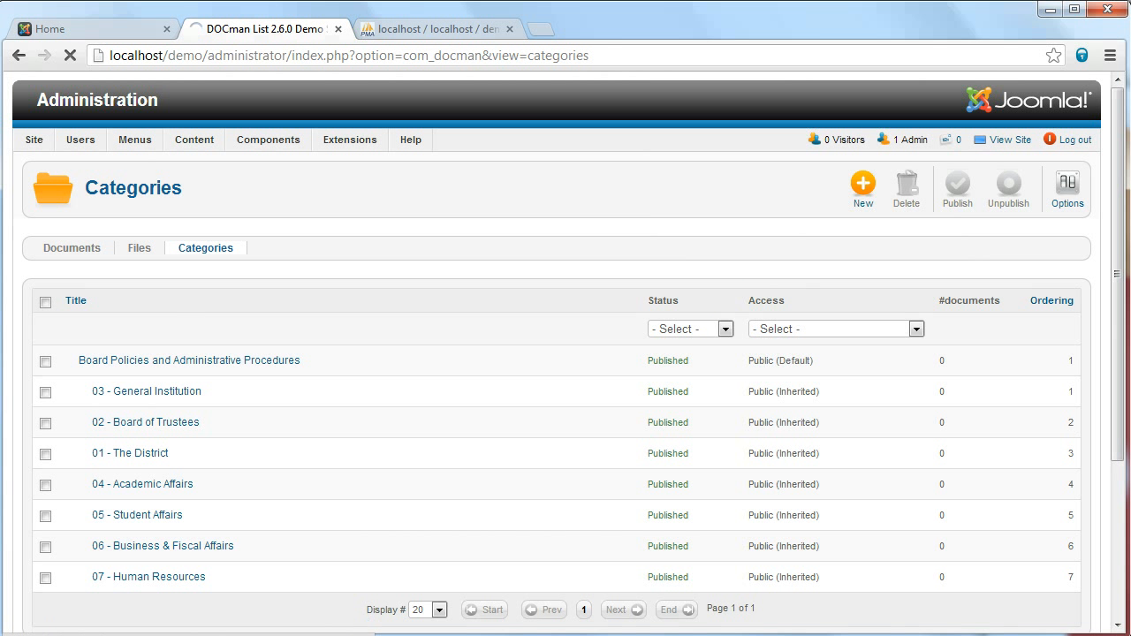
{"action": "left_click", "coordinate": [362, 635]}
{"action": "key", "text": "alt+Left"}
{"action": "double_click", "coordinate": [408, 202]}
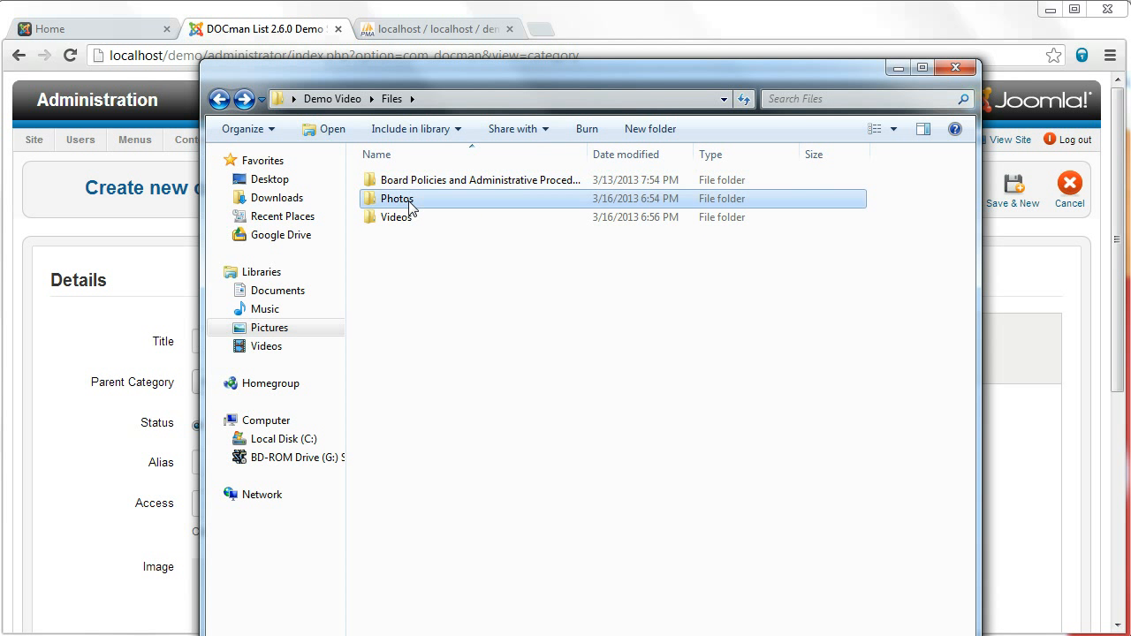
{"action": "left_click", "coordinate": [148, 300]}
{"action": "left_click", "coordinate": [212, 340]}
{"action": "type", "text": "Photos"}
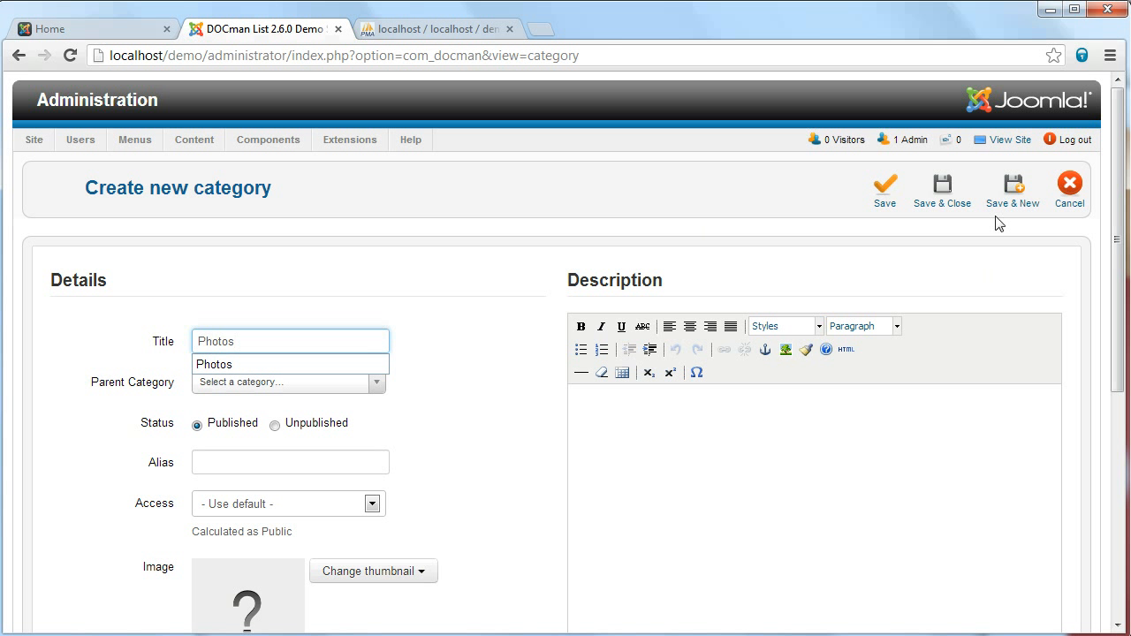
{"action": "left_click", "coordinate": [1000, 204]}
Create and save the category "2011-11-12" under the parent Photos, matching the subfolder in the Photos folder
{"action": "left_click", "coordinate": [538, 635]}
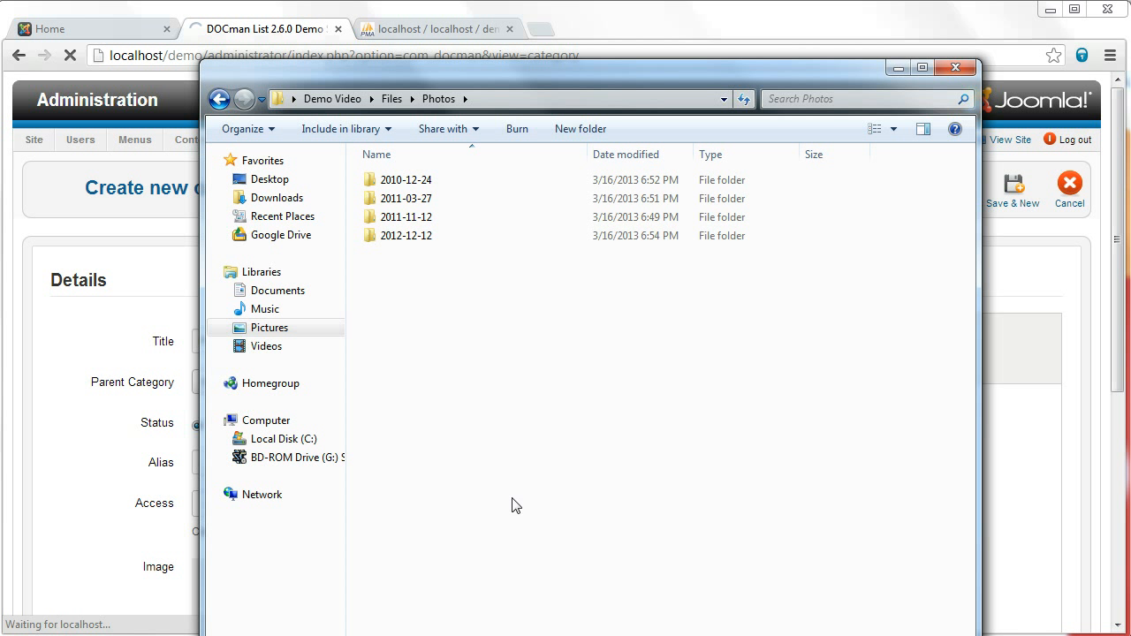
{"action": "left_click", "coordinate": [412, 182]}
{"action": "left_click", "coordinate": [411, 182]}
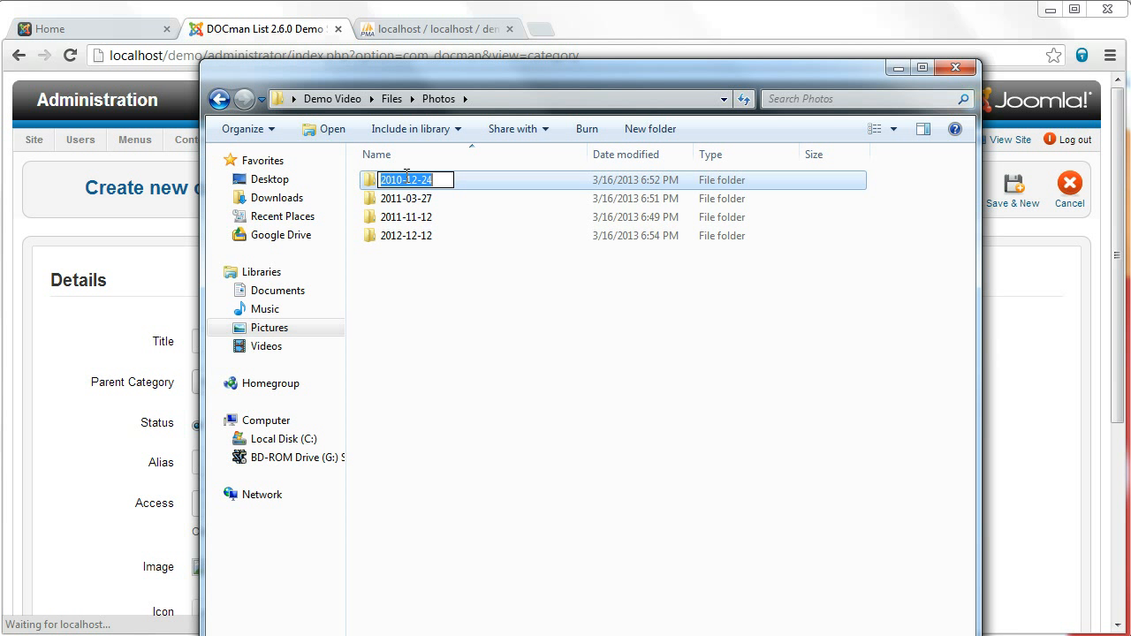
{"action": "left_click", "coordinate": [413, 221]}
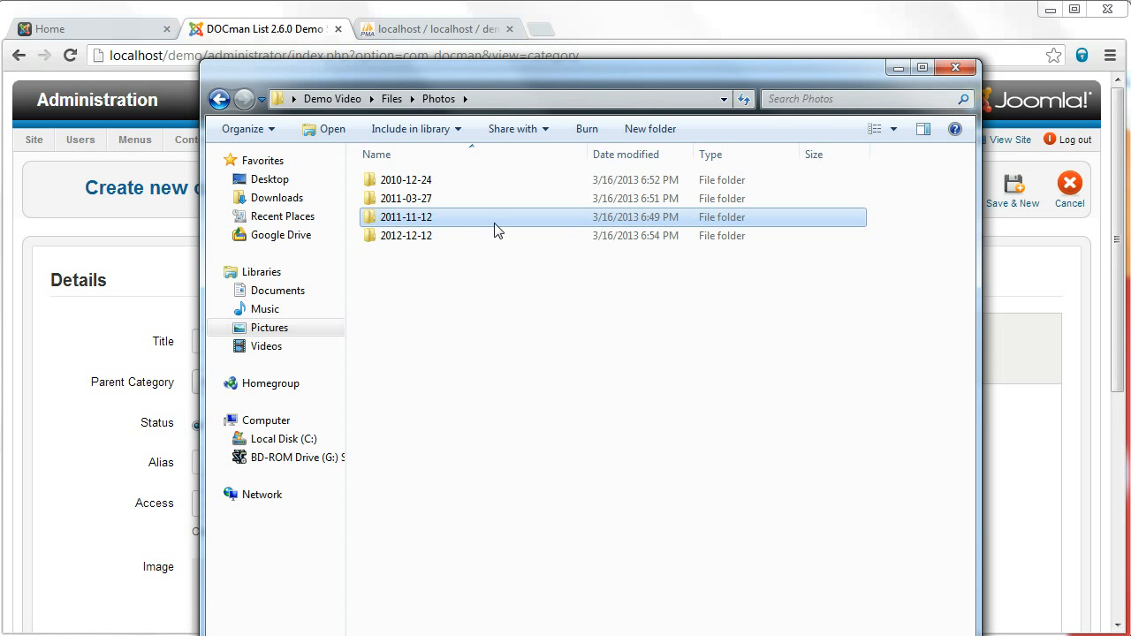
{"action": "left_click", "coordinate": [146, 287]}
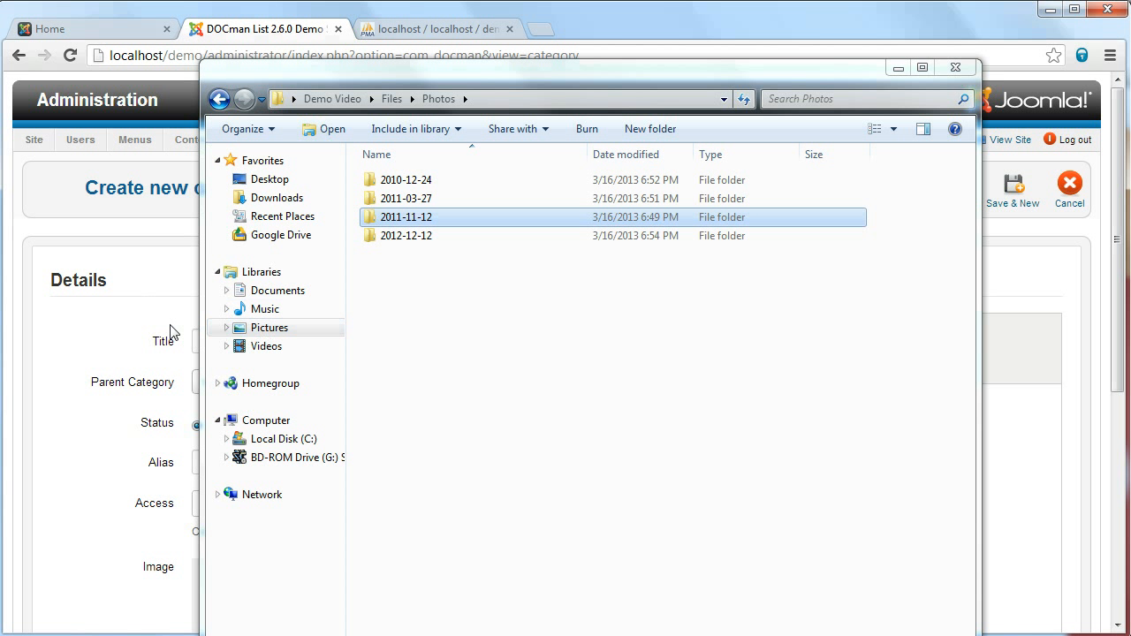
{"action": "left_click", "coordinate": [196, 341]}
{"action": "type", "text": "2011-11-12"}
{"action": "left_click", "coordinate": [373, 383]}
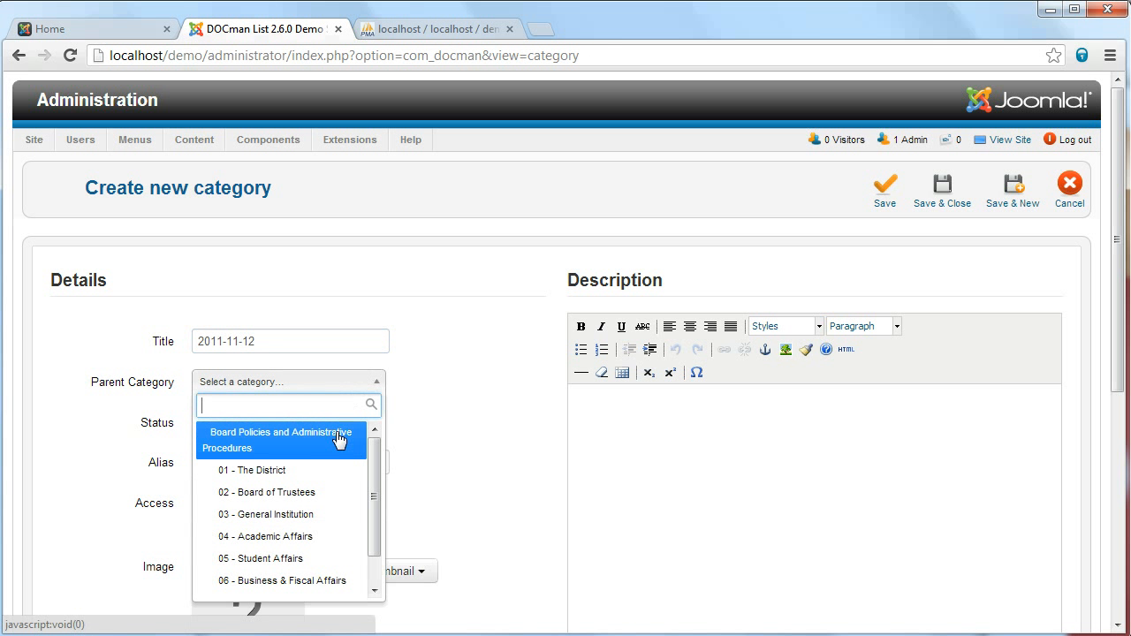
{"action": "scroll", "coordinate": [305, 508], "scroll_direction": "down", "scroll_amount": 3}
{"action": "left_click", "coordinate": [237, 411]}
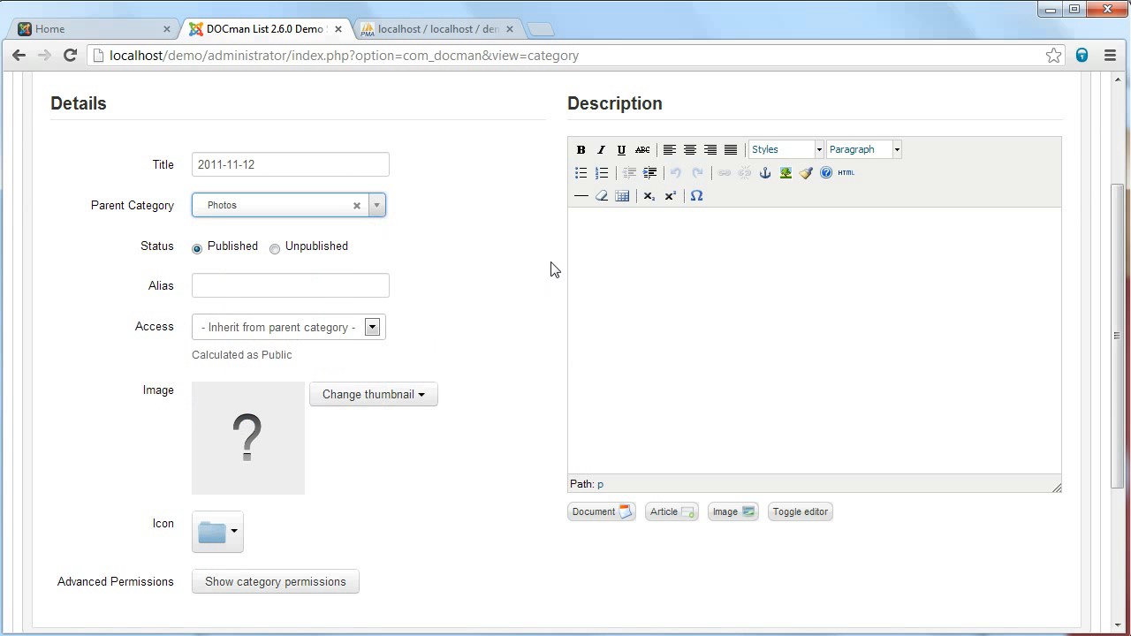
{"action": "scroll", "coordinate": [565, 261], "scroll_direction": "up", "scroll_amount": 2}
{"action": "left_click", "coordinate": [1016, 194]}
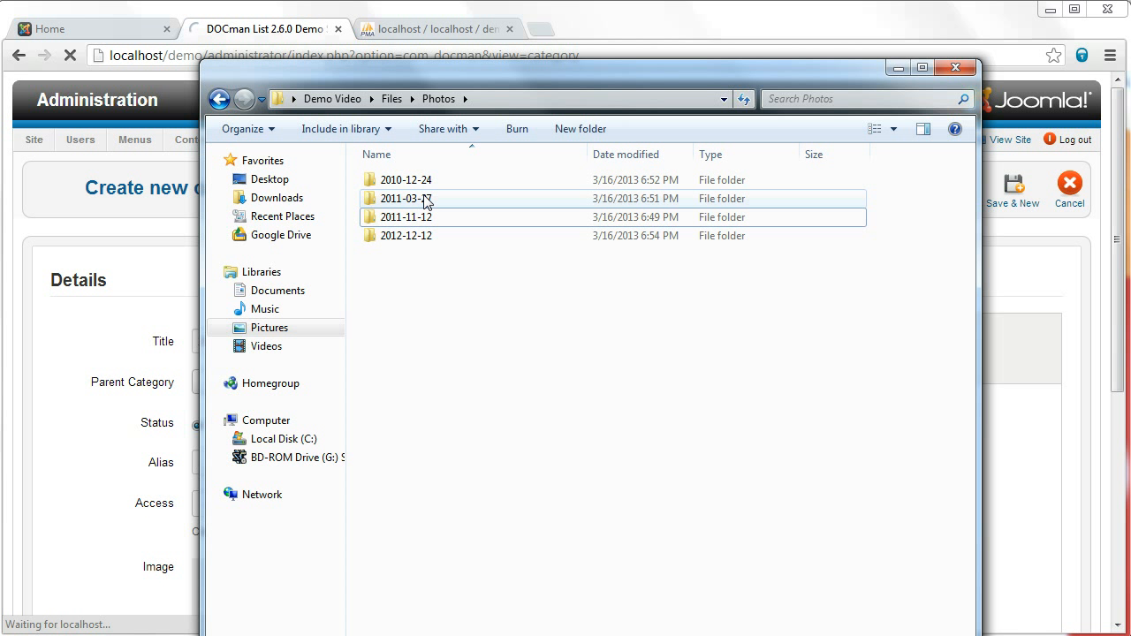
Create and save the category "2011-03-27" under the parent Photos, copying its title from the matching folder name
{"action": "left_click", "coordinate": [424, 198]}
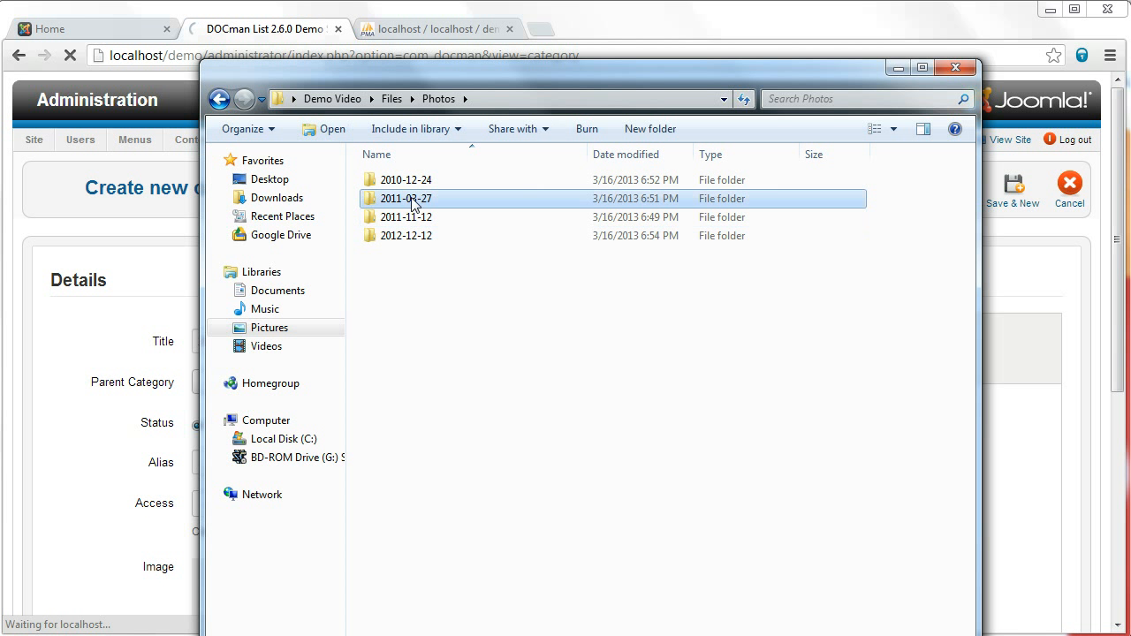
{"action": "key", "text": "ctrl+c"}
{"action": "key", "text": "alt+Tab"}
{"action": "left_click", "coordinate": [257, 344]}
{"action": "key", "text": "ctrl+v"}
{"action": "left_click", "coordinate": [385, 391]}
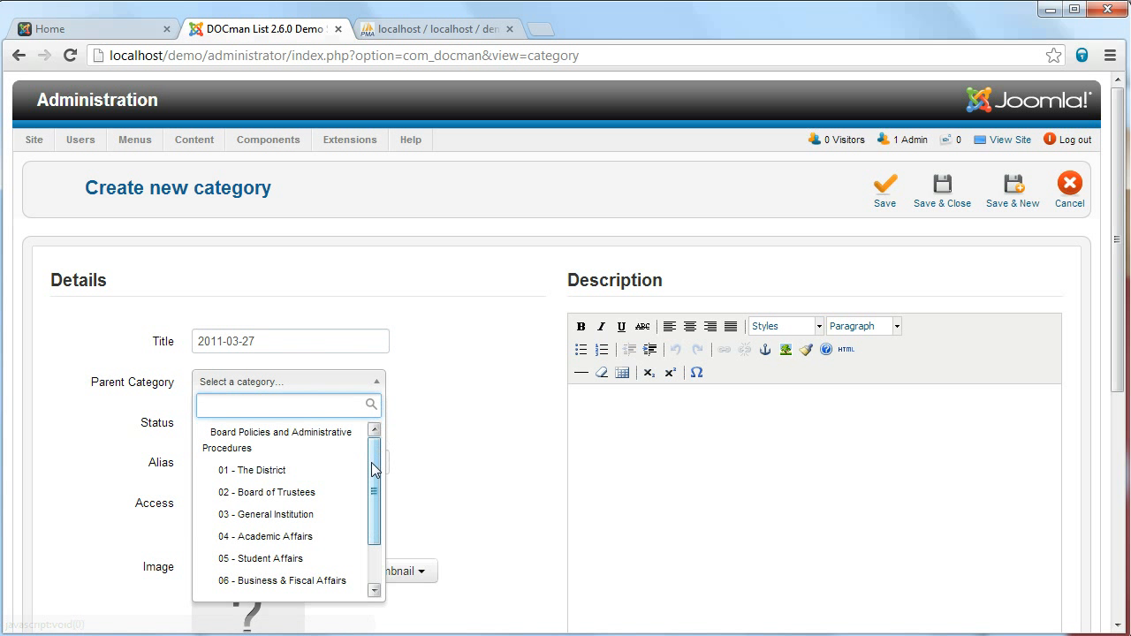
{"action": "scroll", "coordinate": [362, 530], "scroll_direction": "down", "scroll_amount": 2}
{"action": "left_click", "coordinate": [280, 566]}
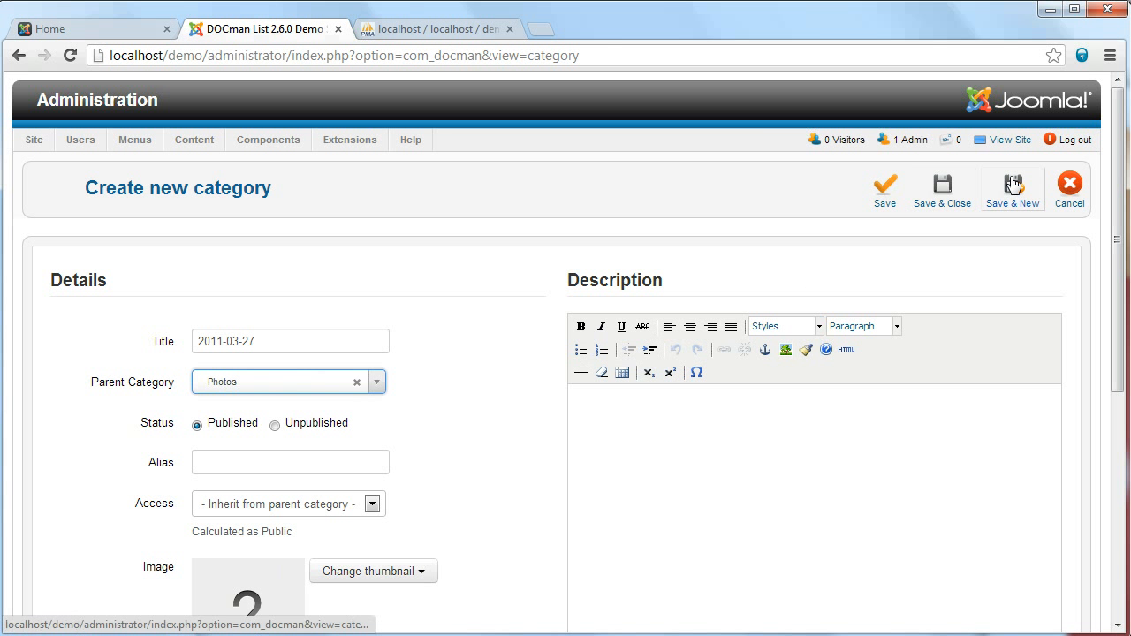
Create and save the category "2012-12-12" under the parent Photos, copying its title from the matching folder name
{"action": "key", "text": "alt+Tab"}
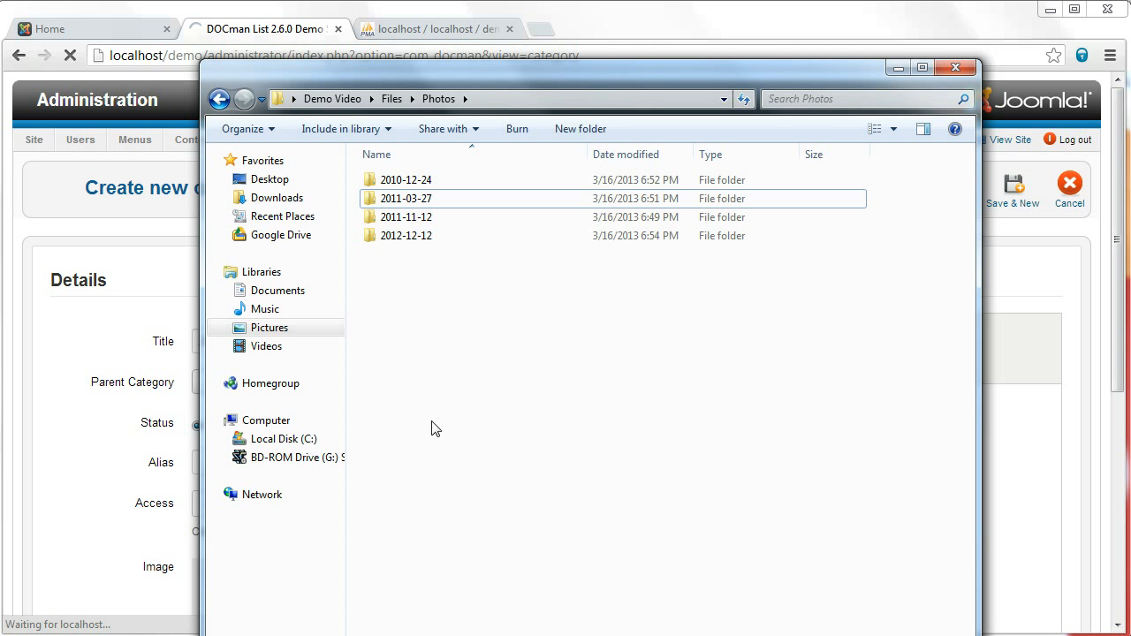
{"action": "left_click", "coordinate": [411, 238]}
{"action": "left_click", "coordinate": [414, 235]}
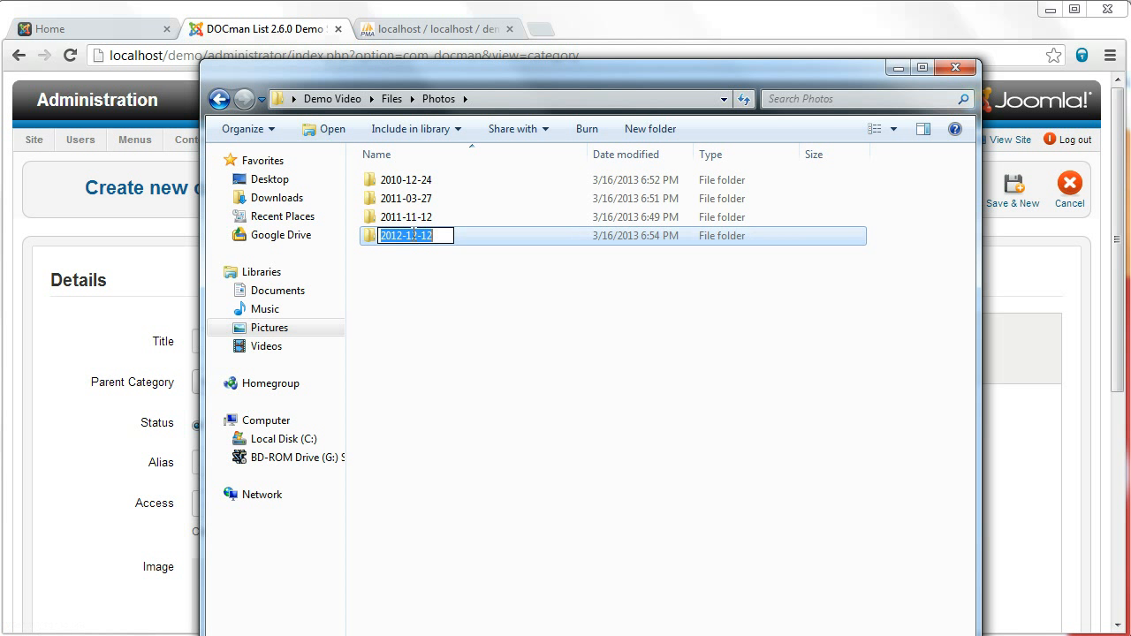
{"action": "key", "text": "ctrl+c"}
{"action": "key", "text": "alt+Tab"}
{"action": "left_click", "coordinate": [228, 340]}
{"action": "key", "text": "ctrl+v"}
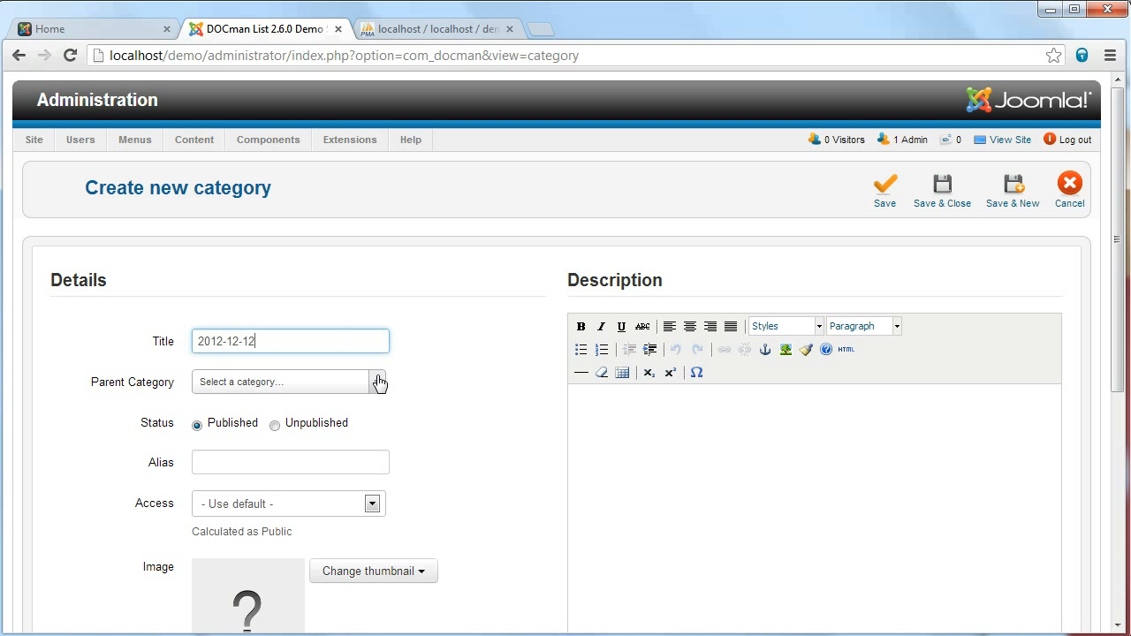
{"action": "left_click", "coordinate": [379, 381]}
{"action": "scroll", "coordinate": [321, 468], "scroll_direction": "down", "scroll_amount": 5}
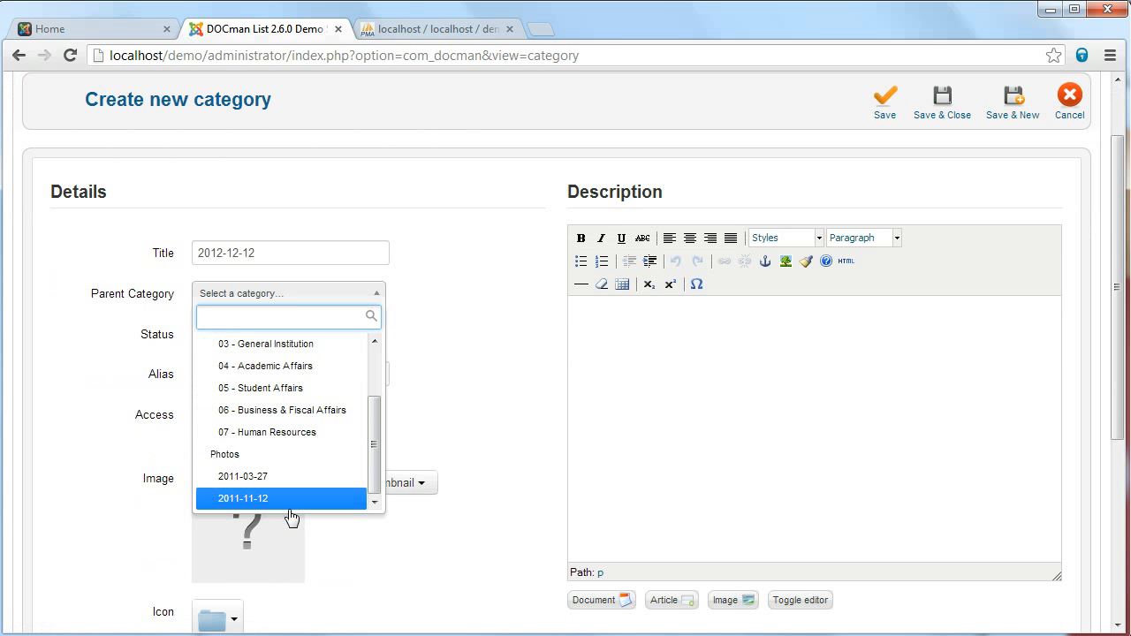
{"action": "left_click", "coordinate": [285, 458]}
{"action": "left_click", "coordinate": [1006, 117]}
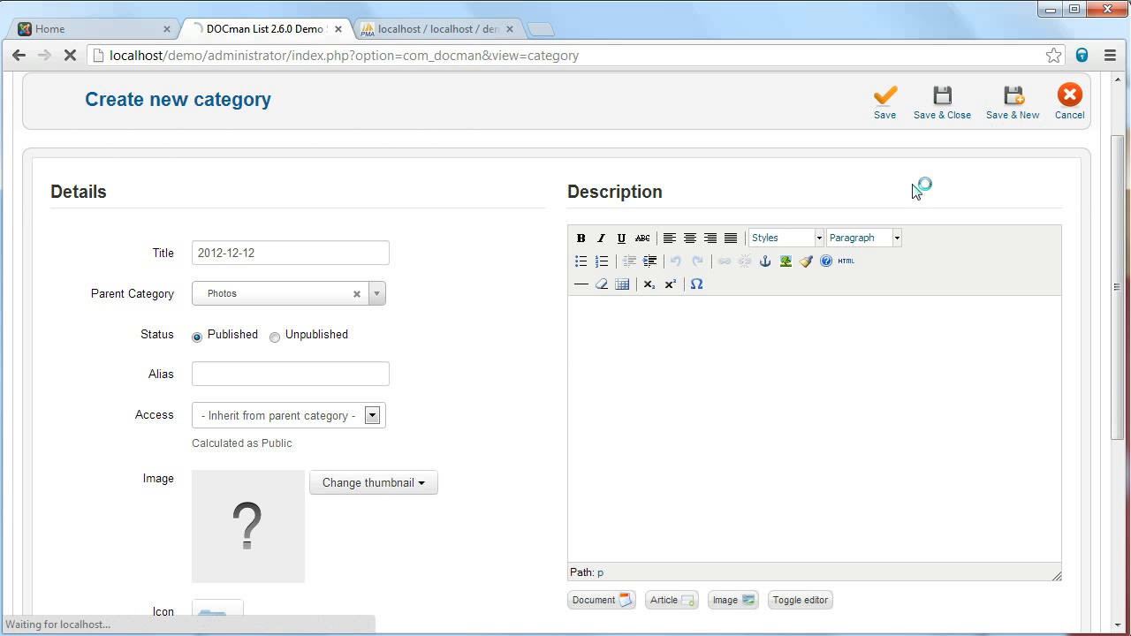
Create and save the category "2010-12-24" under the parent Photos, copying its title from the matching folder name
{"action": "key", "text": "alt+Tab"}
{"action": "left_click", "coordinate": [442, 180]}
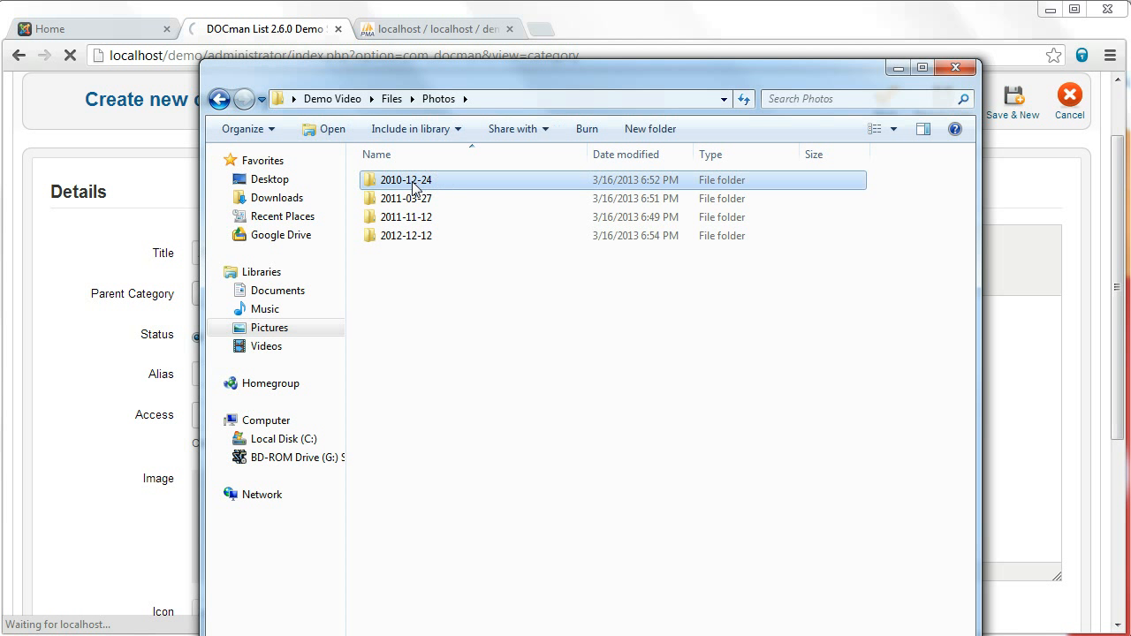
{"action": "key", "text": "F2"}
{"action": "left_click", "coordinate": [129, 220]}
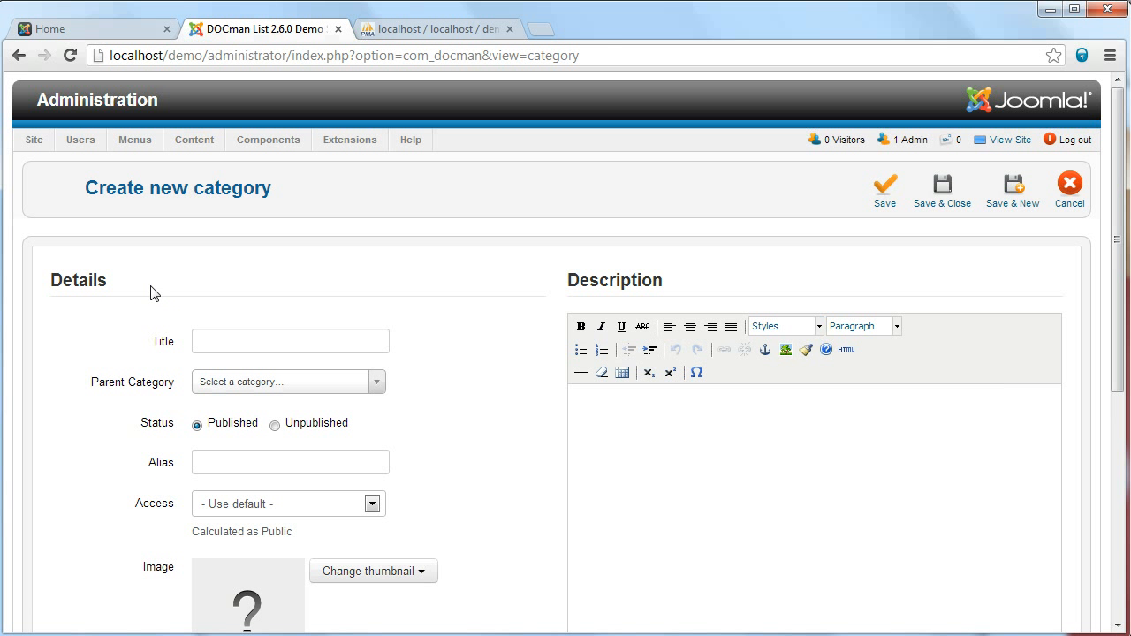
{"action": "left_click", "coordinate": [254, 343]}
{"action": "key", "text": "ctrl+v"}
{"action": "left_click", "coordinate": [376, 382]}
{"action": "scroll", "coordinate": [353, 460], "scroll_direction": "down", "scroll_amount": 3}
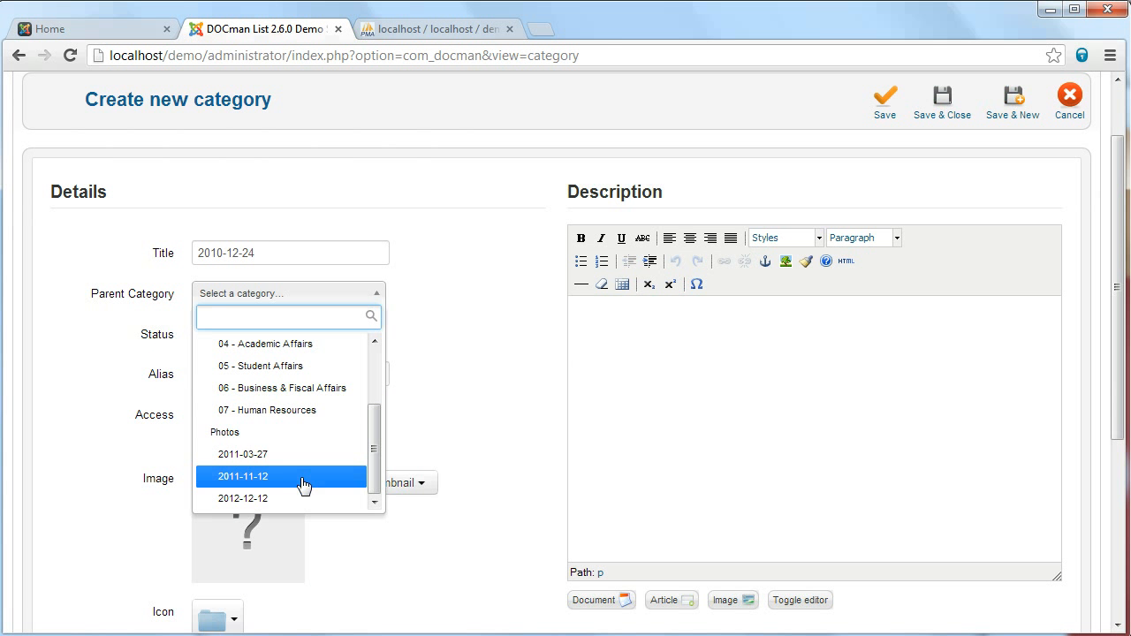
{"action": "left_click", "coordinate": [262, 438]}
{"action": "left_click", "coordinate": [1010, 115]}
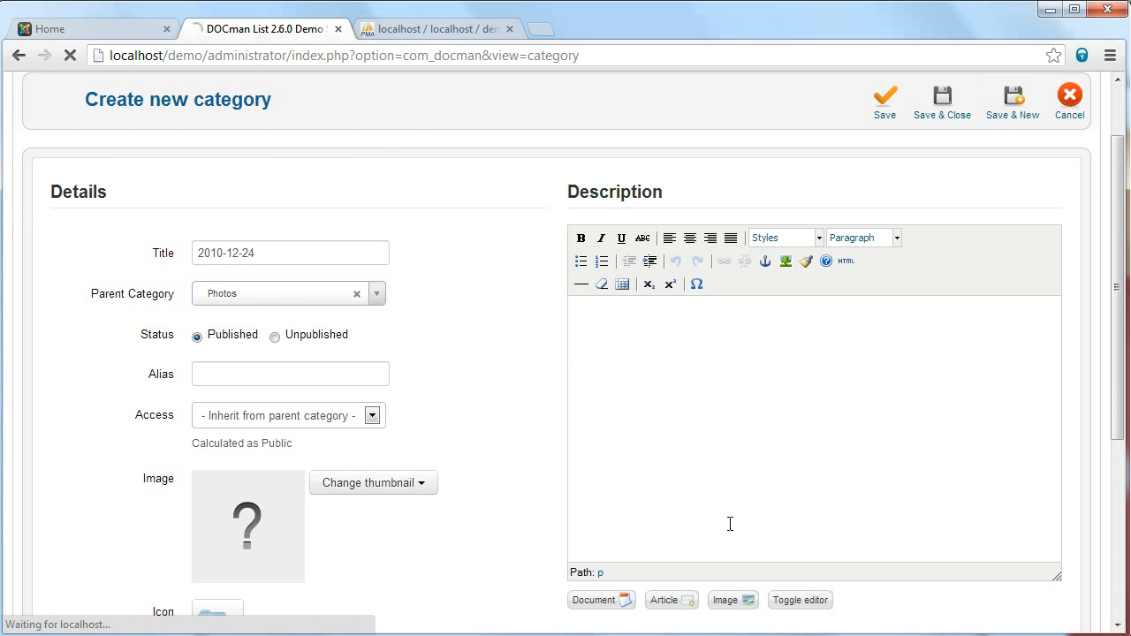
Check the demo Videos folder for subfolders, then create a category titled "Videos" without a parent and save and close it
{"action": "left_click", "coordinate": [527, 634]}
{"action": "key", "text": "BackSpace"}
{"action": "left_click", "coordinate": [412, 223]}
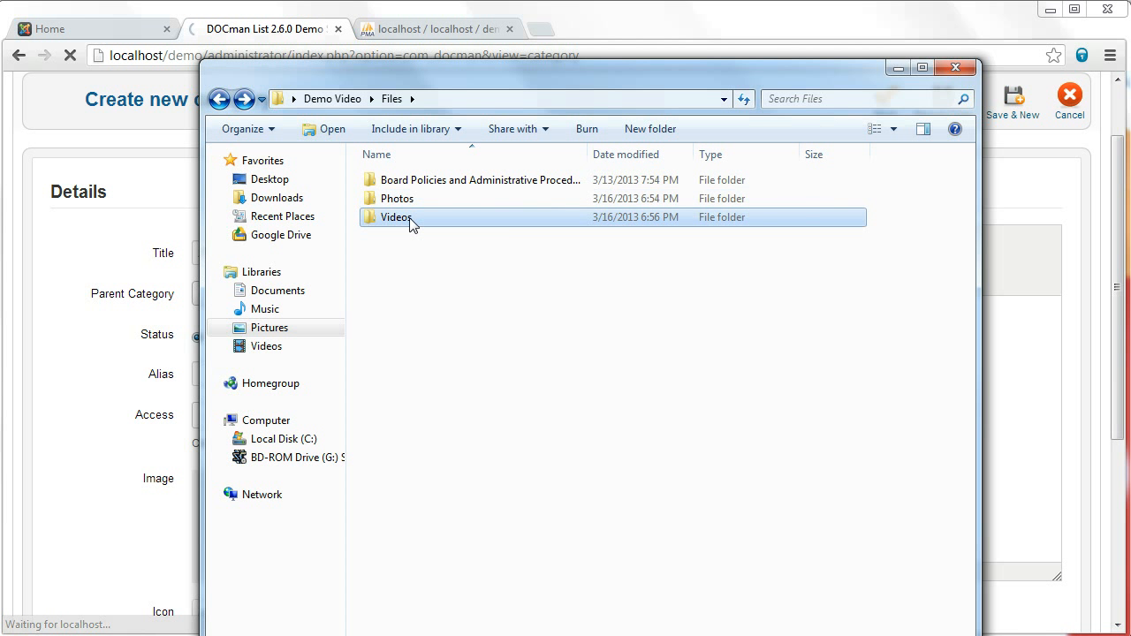
{"action": "double_click", "coordinate": [409, 219]}
{"action": "key", "text": "BackSpace"}
{"action": "left_click", "coordinate": [139, 343]}
{"action": "left_click", "coordinate": [265, 339]}
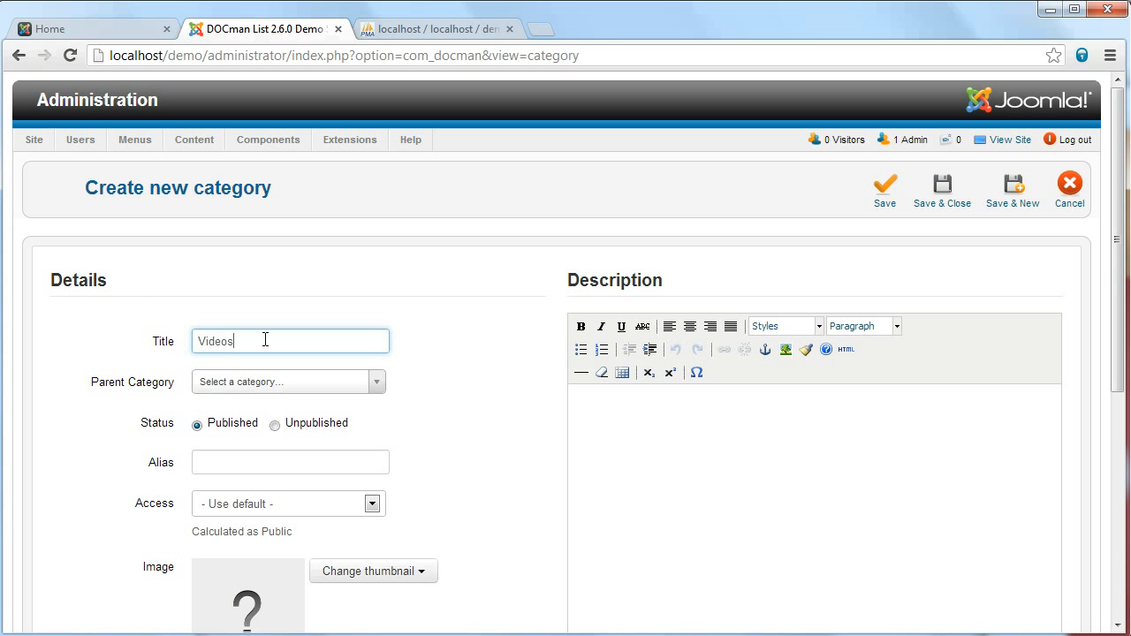
{"action": "left_click", "coordinate": [379, 385]}
{"action": "left_click", "coordinate": [429, 353]}
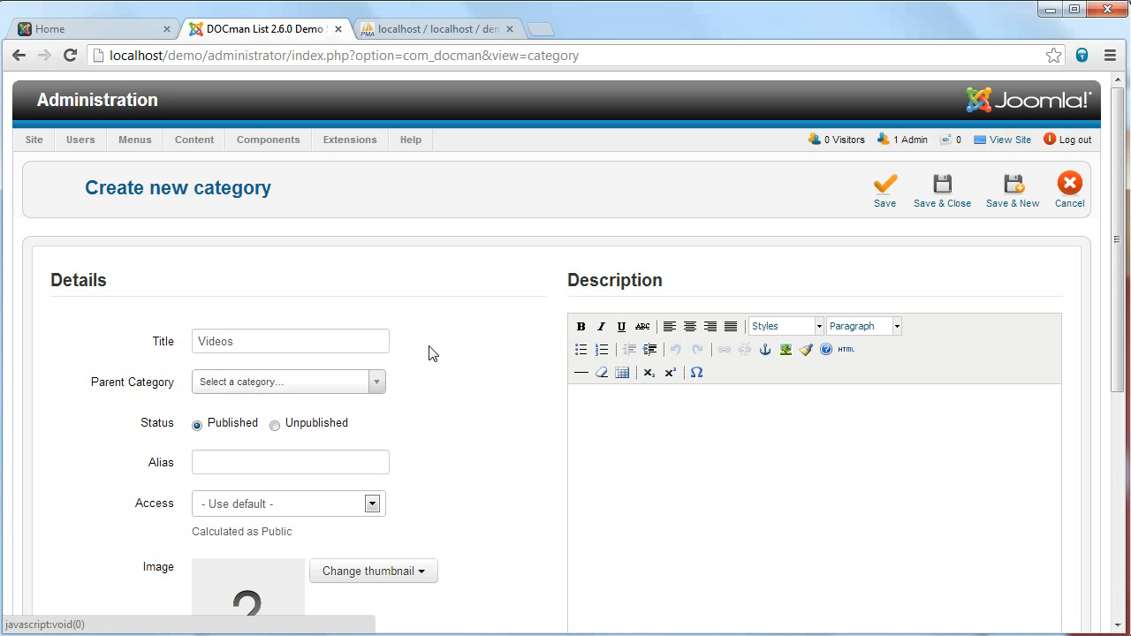
{"action": "left_click", "coordinate": [938, 211]}
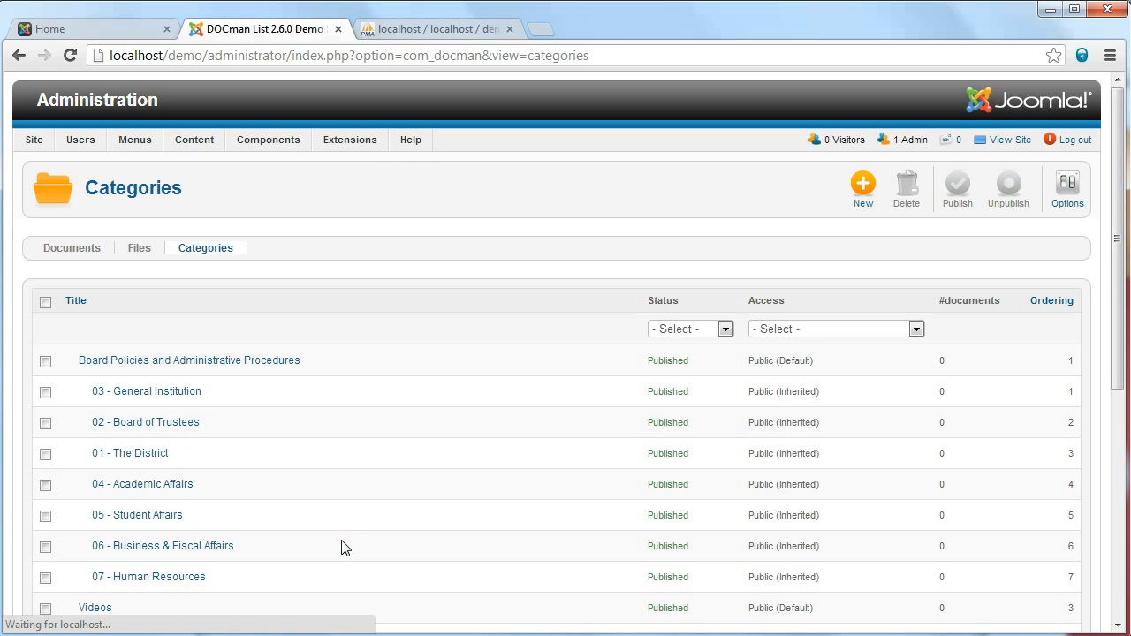
Select all the files in DOCman's Videos folder and start creating documents from them
{"action": "scroll", "coordinate": [234, 433], "scroll_direction": "down", "scroll_amount": 2}
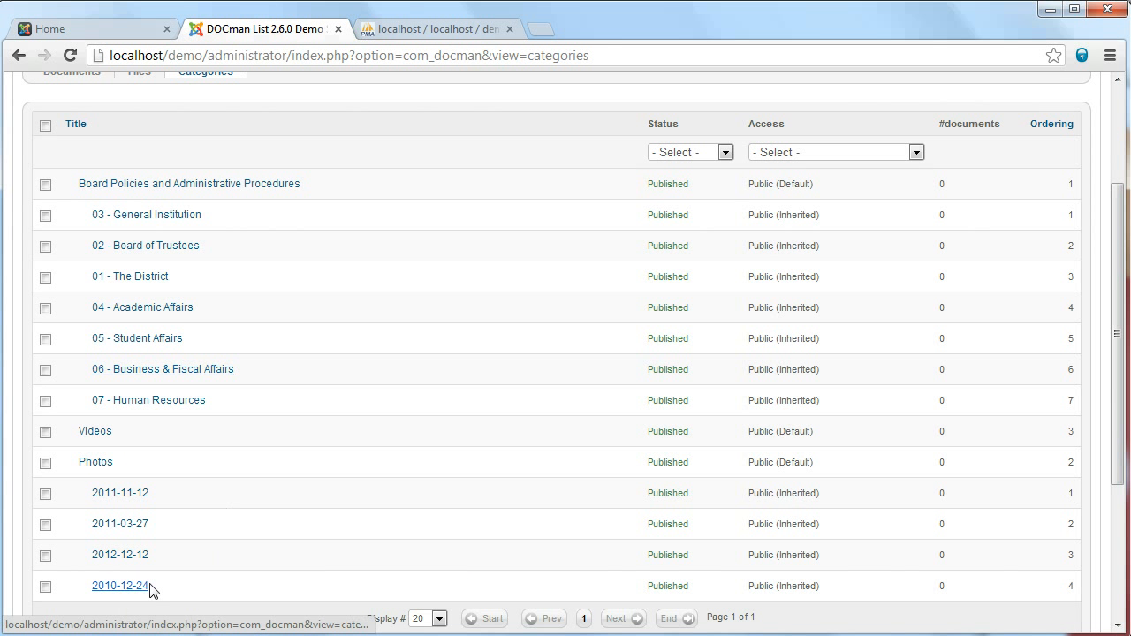
{"action": "scroll", "coordinate": [161, 509], "scroll_direction": "up", "scroll_amount": 2}
{"action": "left_click", "coordinate": [134, 248]}
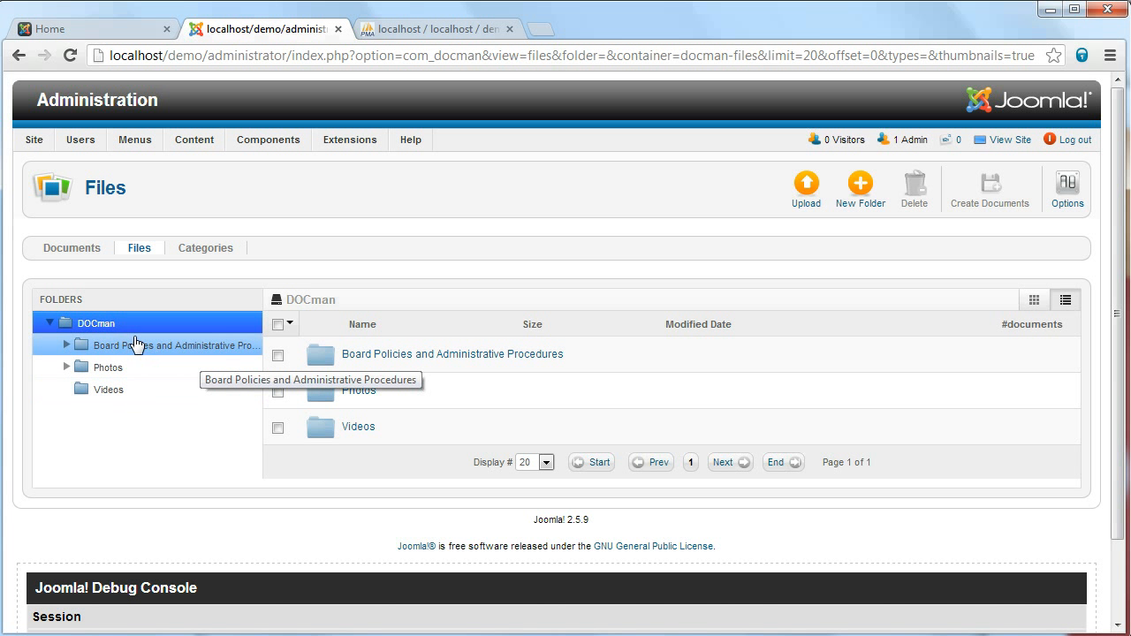
{"action": "left_click", "coordinate": [99, 390]}
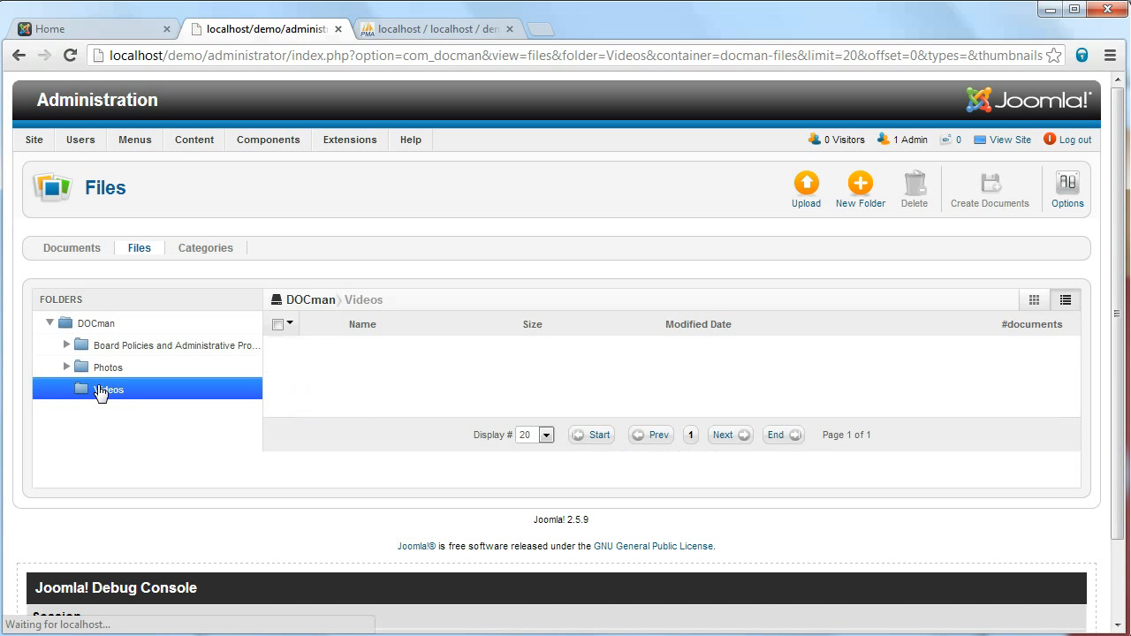
{"action": "left_click", "coordinate": [279, 324]}
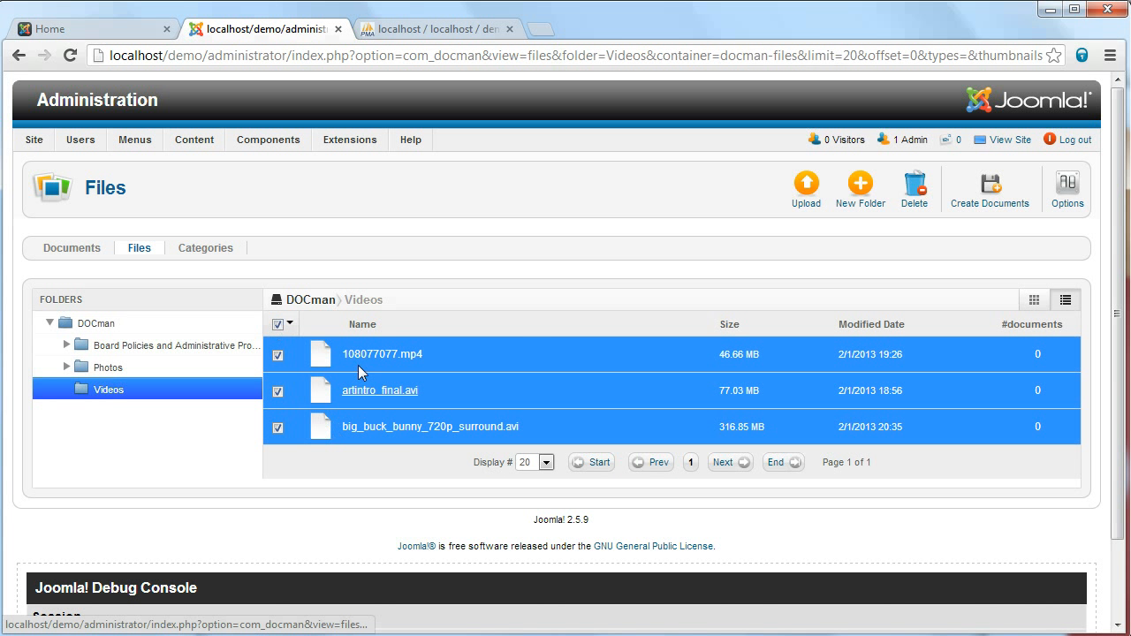
{"action": "left_click", "coordinate": [1003, 197]}
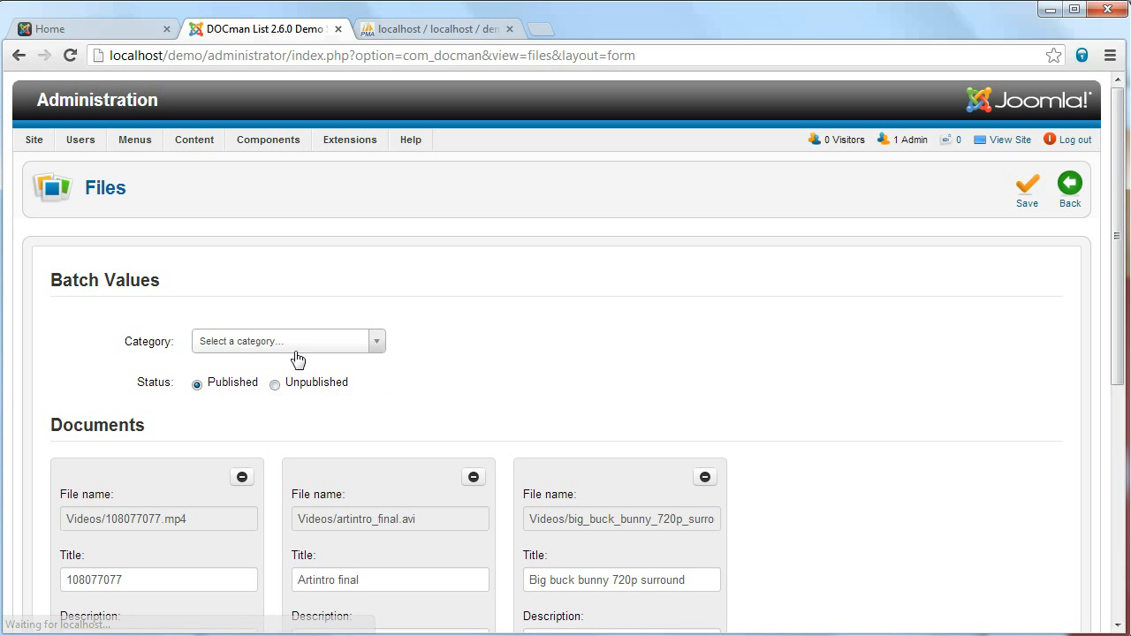
Set the batch category to Videos, save the video documents and return to the file list
{"action": "left_click", "coordinate": [292, 343]}
{"action": "scroll", "coordinate": [275, 437], "scroll_direction": "down", "scroll_amount": 5}
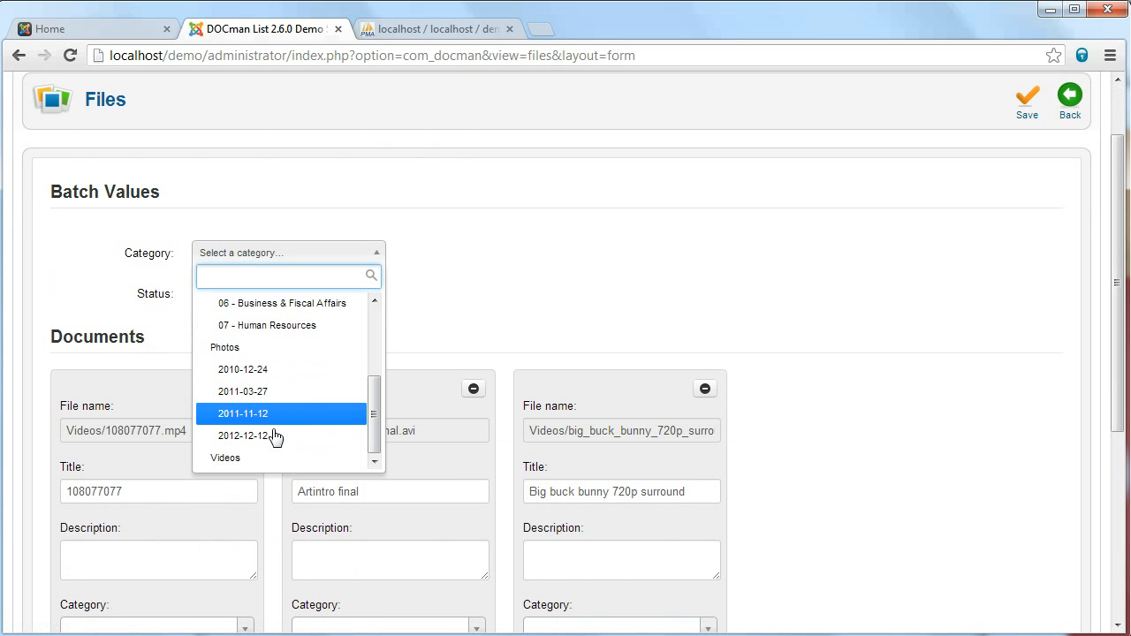
{"action": "left_click", "coordinate": [228, 458]}
{"action": "left_click", "coordinate": [1025, 108]}
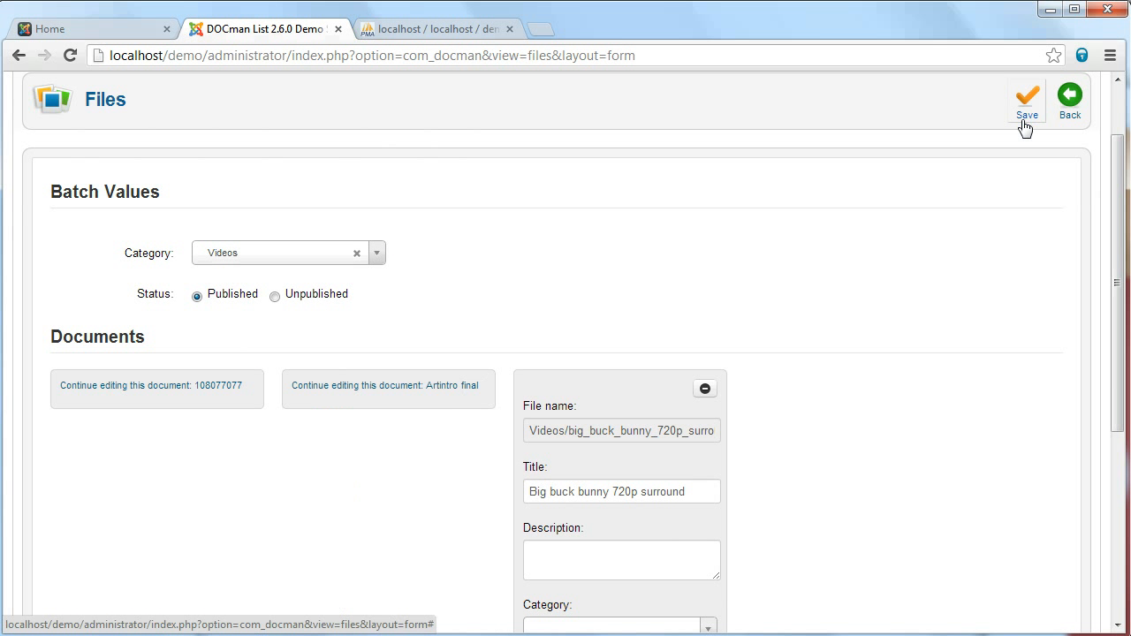
{"action": "left_click", "coordinate": [1065, 106]}
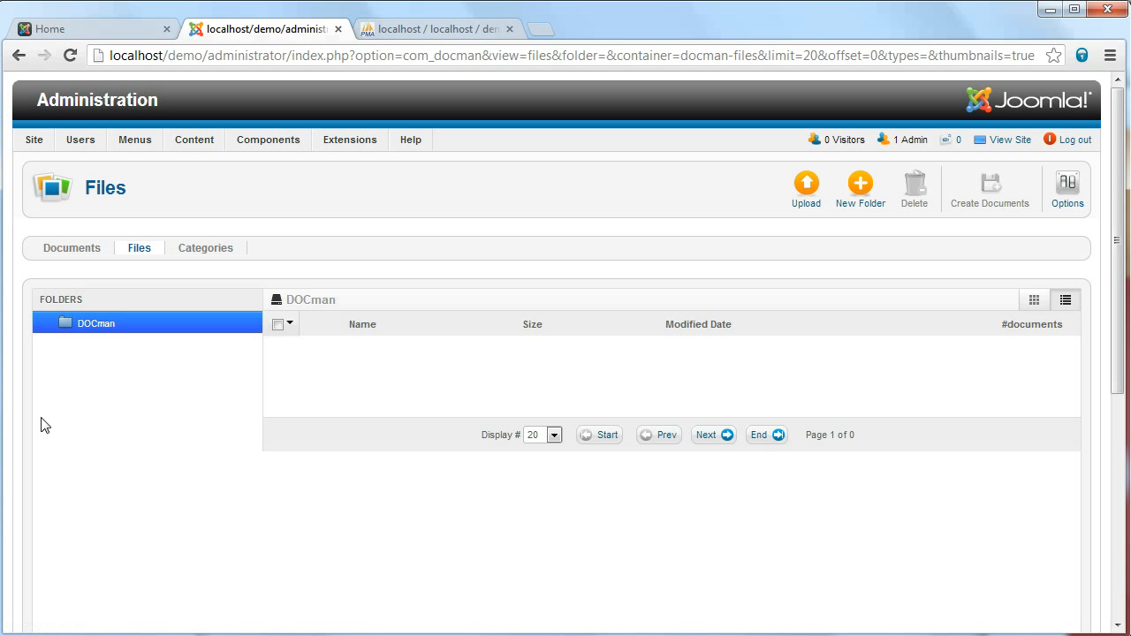
Select all the images in the Photos subfolder 2010-12-24 and start creating documents from them
{"action": "left_click", "coordinate": [66, 367]}
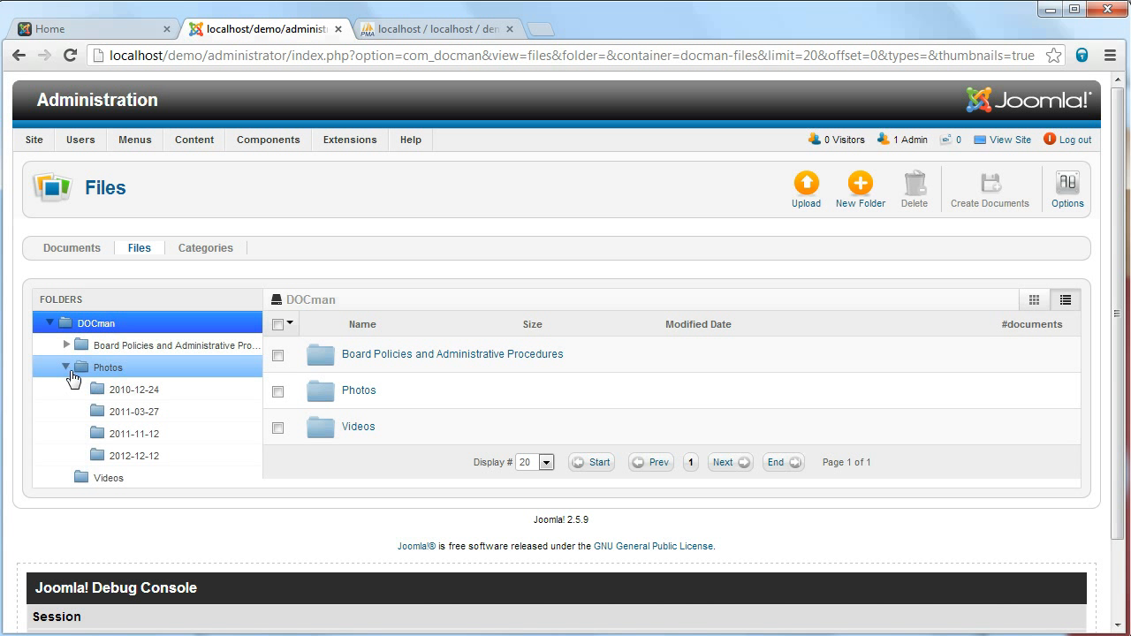
{"action": "left_click", "coordinate": [108, 393]}
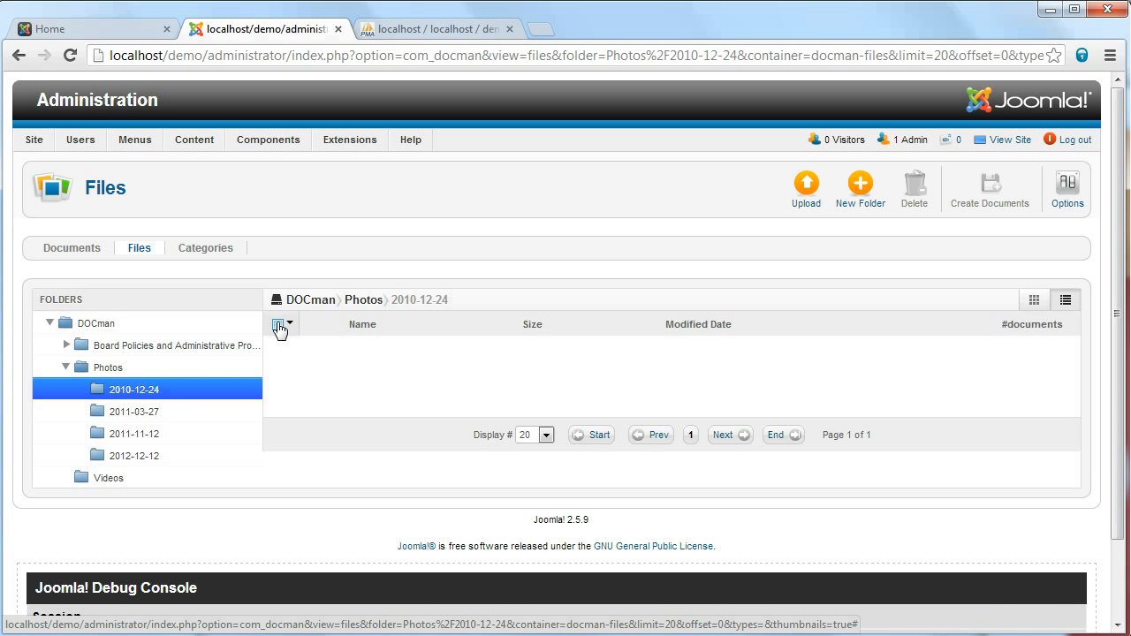
{"action": "scroll", "coordinate": [494, 520], "scroll_direction": "down", "scroll_amount": 1}
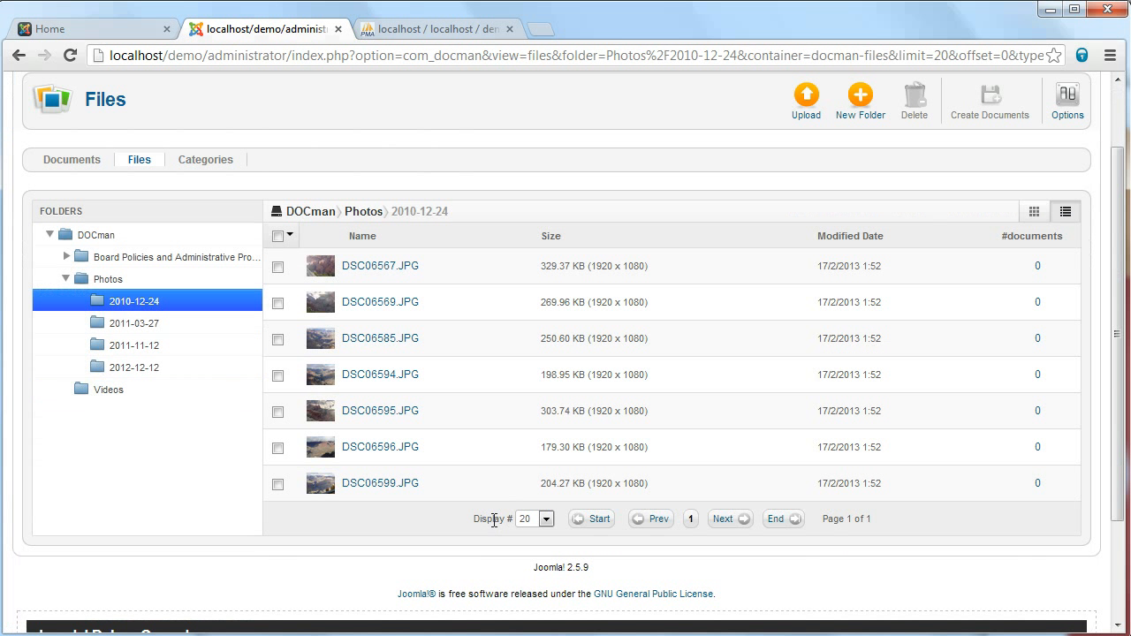
{"action": "left_click", "coordinate": [277, 236]}
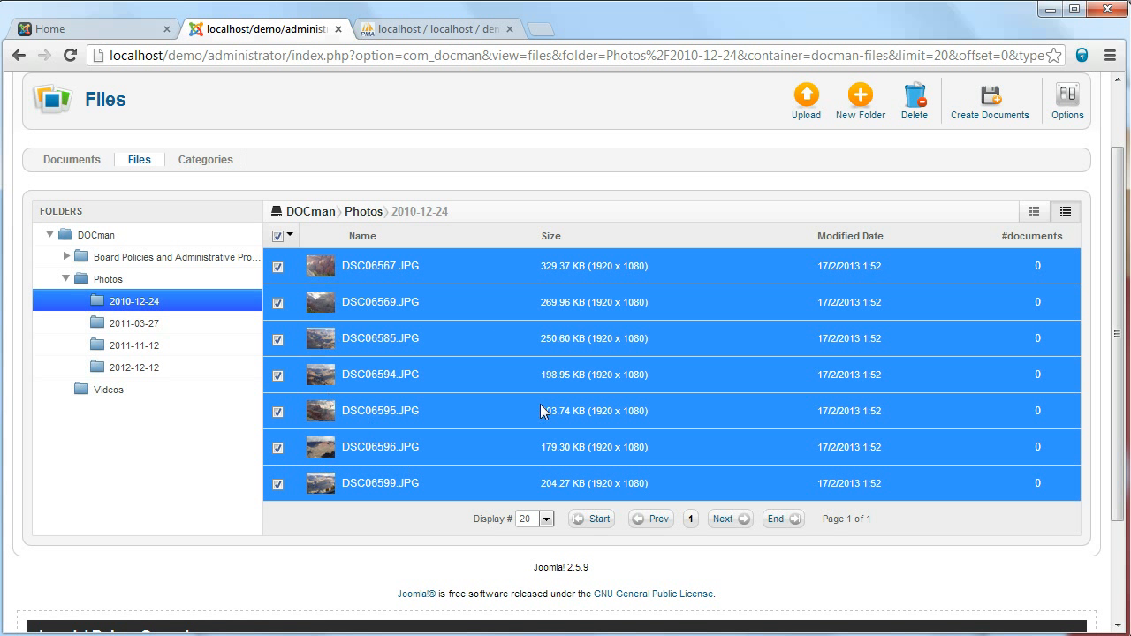
{"action": "scroll", "coordinate": [541, 411], "scroll_direction": "up", "scroll_amount": 1}
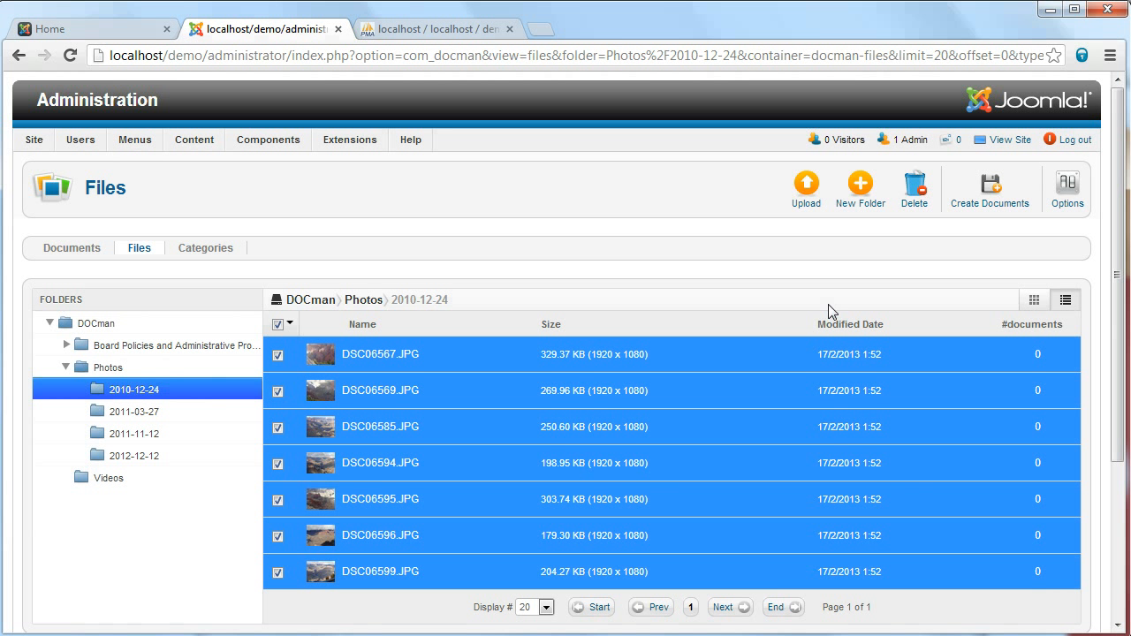
{"action": "left_click", "coordinate": [980, 187]}
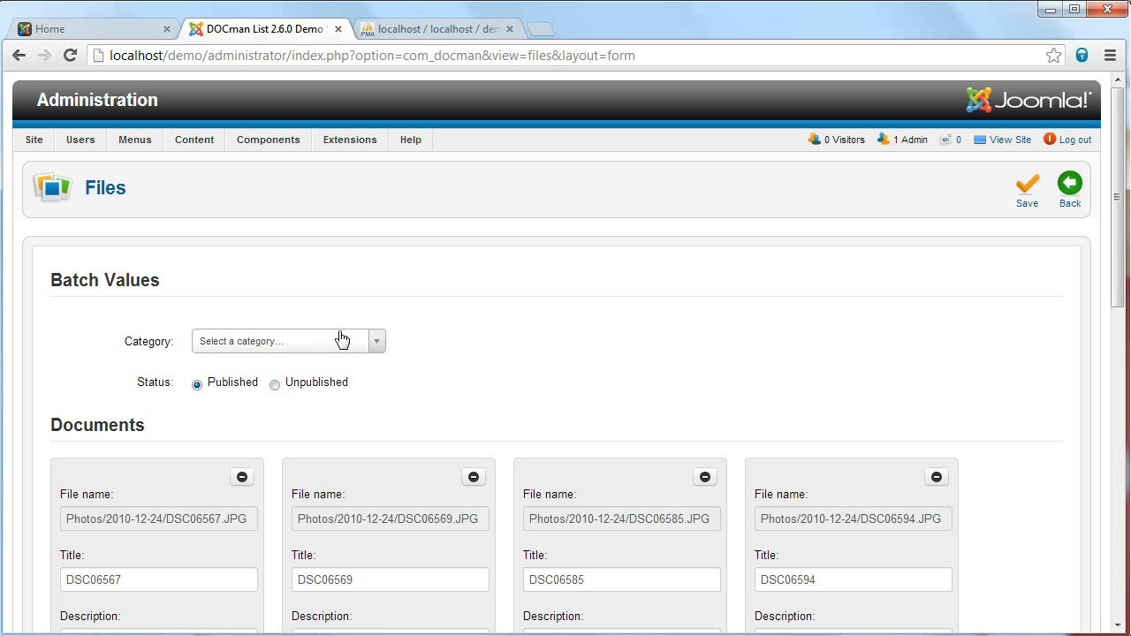
Set the batch category to 2010-12-24, save the photo documents and return to the file list
{"action": "left_click", "coordinate": [342, 339]}
{"action": "scroll", "coordinate": [281, 438], "scroll_direction": "down", "scroll_amount": 3}
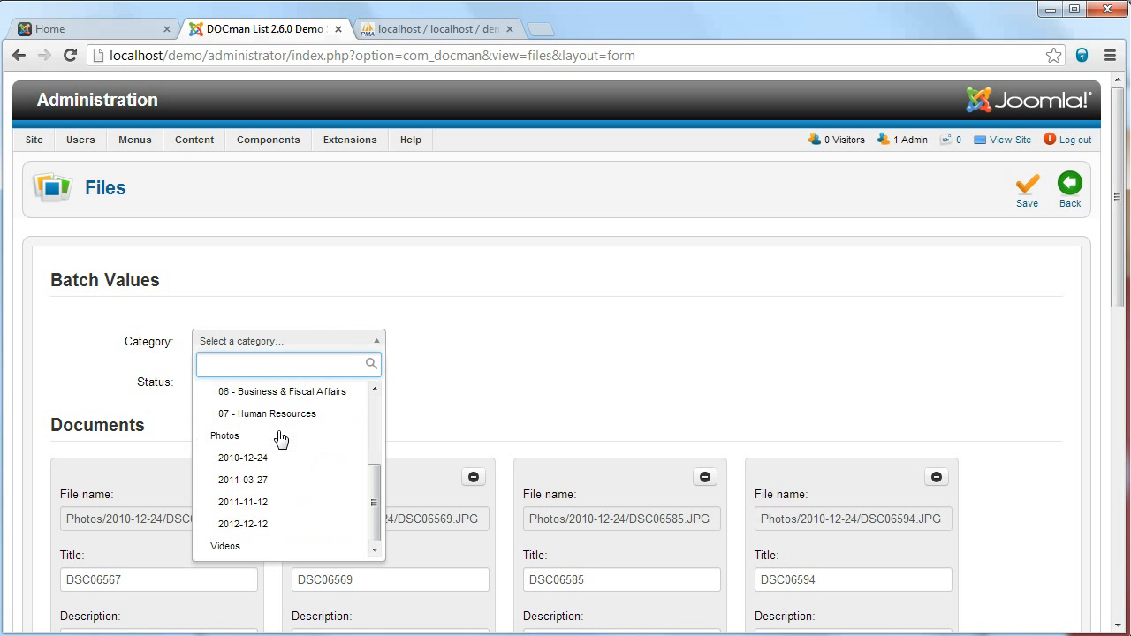
{"action": "left_click", "coordinate": [263, 460]}
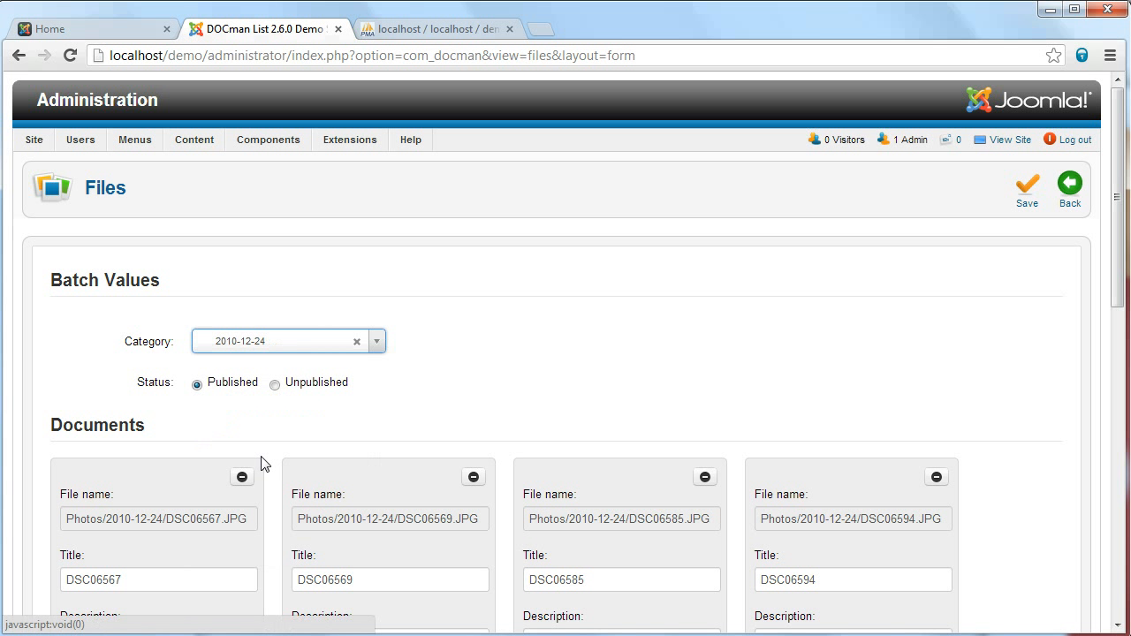
{"action": "scroll", "coordinate": [554, 362], "scroll_direction": "down", "scroll_amount": 1}
{"action": "scroll", "coordinate": [554, 362], "scroll_direction": "down", "scroll_amount": 2}
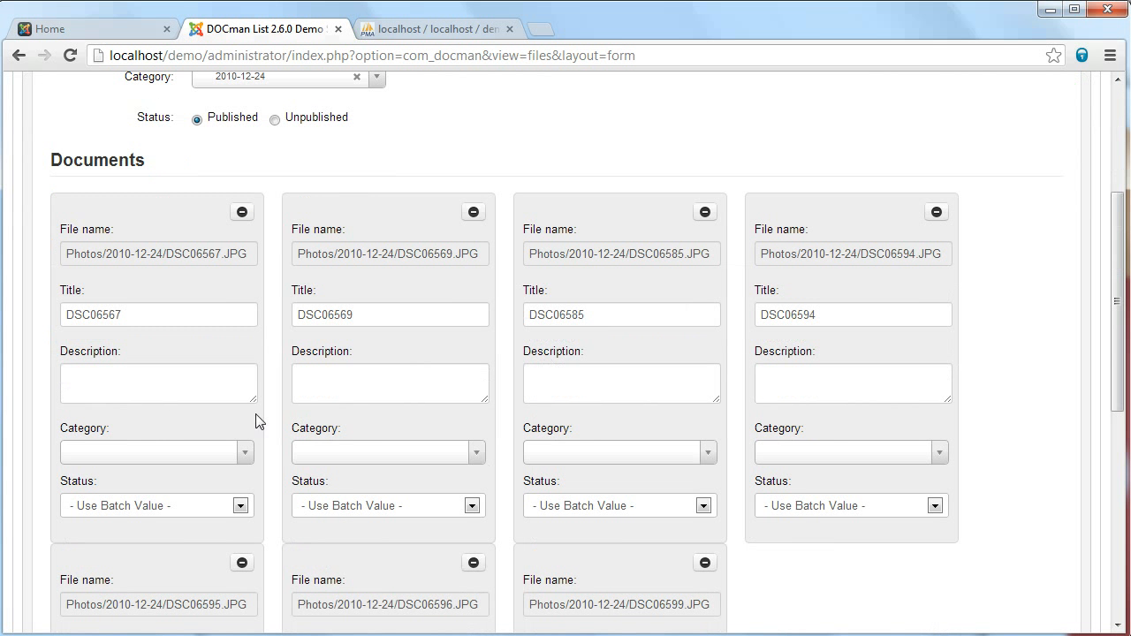
{"action": "scroll", "coordinate": [257, 561], "scroll_direction": "down", "scroll_amount": 2}
{"action": "scroll", "coordinate": [881, 391], "scroll_direction": "up", "scroll_amount": 5}
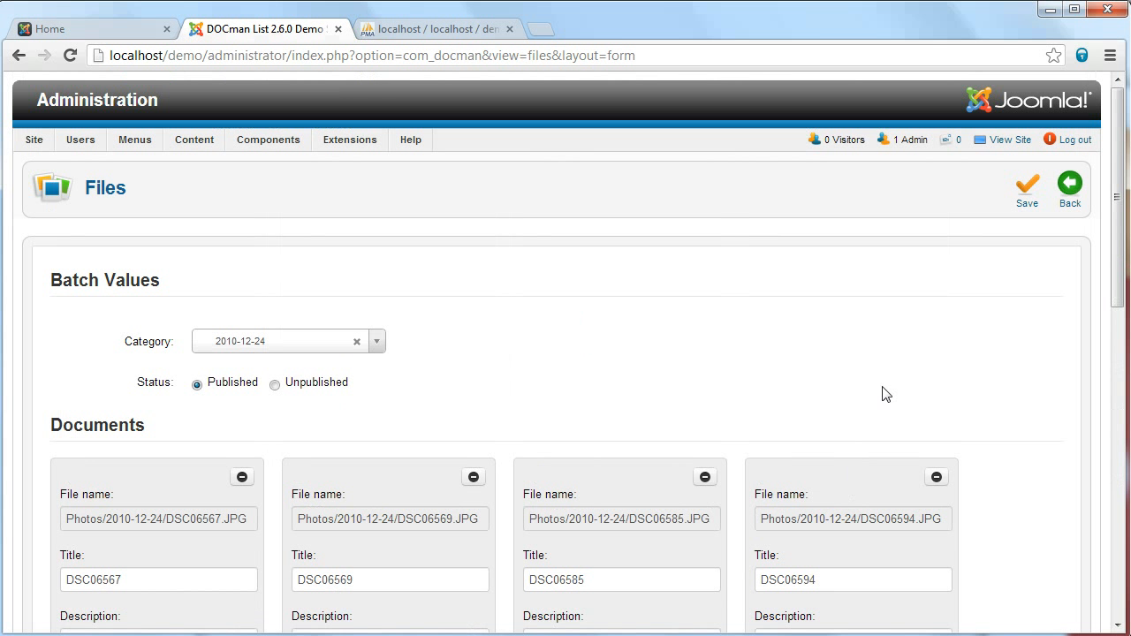
{"action": "left_click", "coordinate": [1021, 196]}
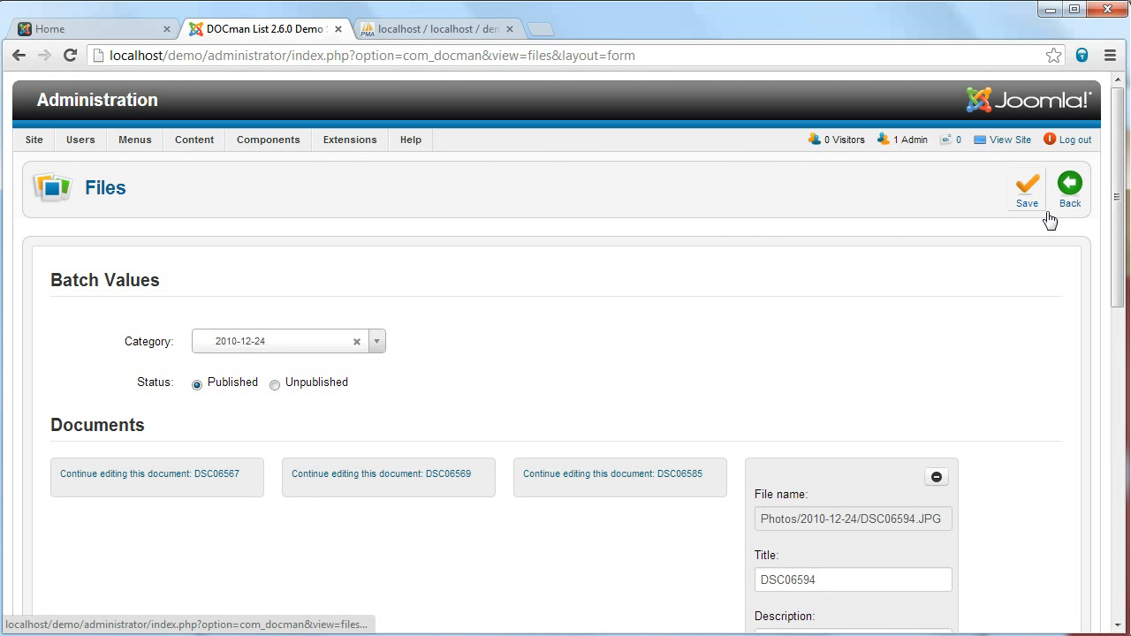
{"action": "scroll", "coordinate": [941, 316], "scroll_direction": "down", "scroll_amount": 4}
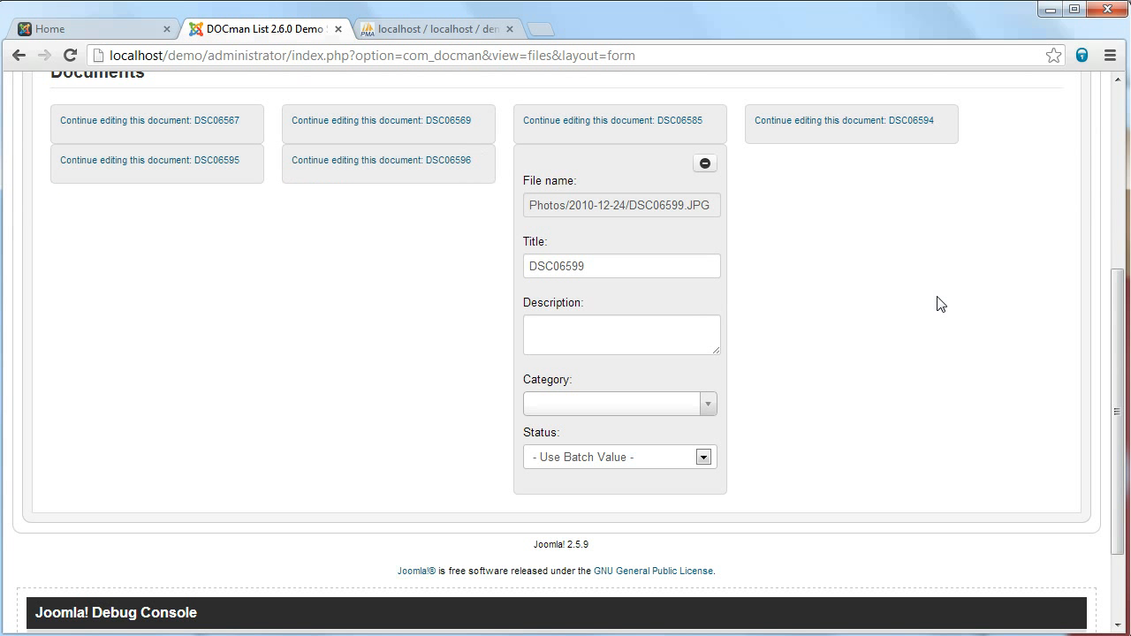
{"action": "scroll", "coordinate": [921, 294], "scroll_direction": "up", "scroll_amount": 4}
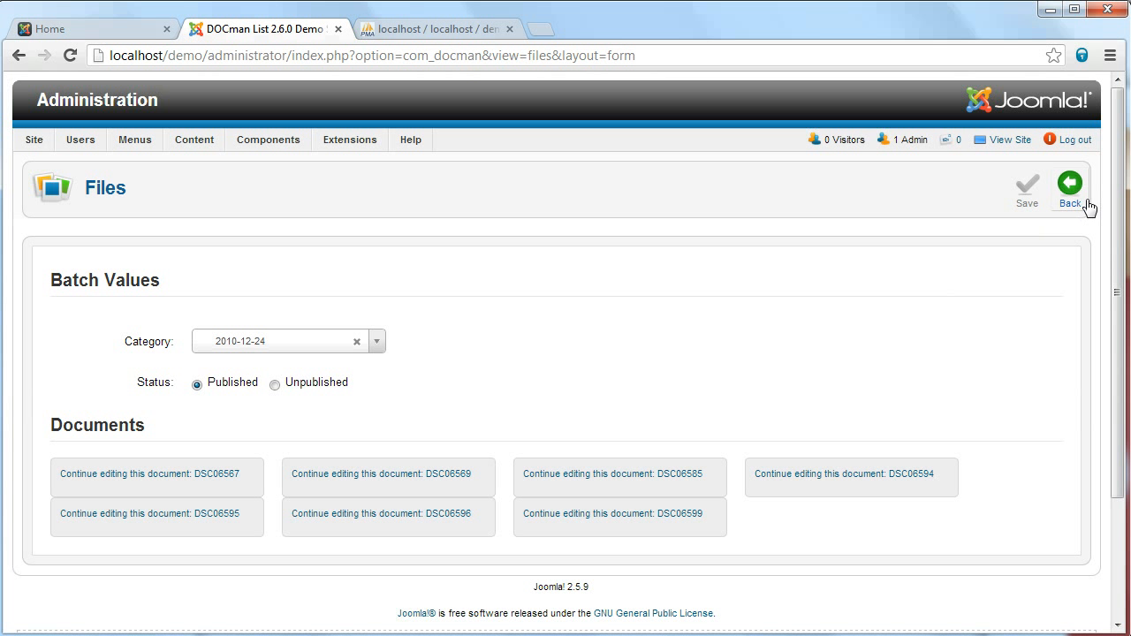
{"action": "left_click", "coordinate": [1071, 195]}
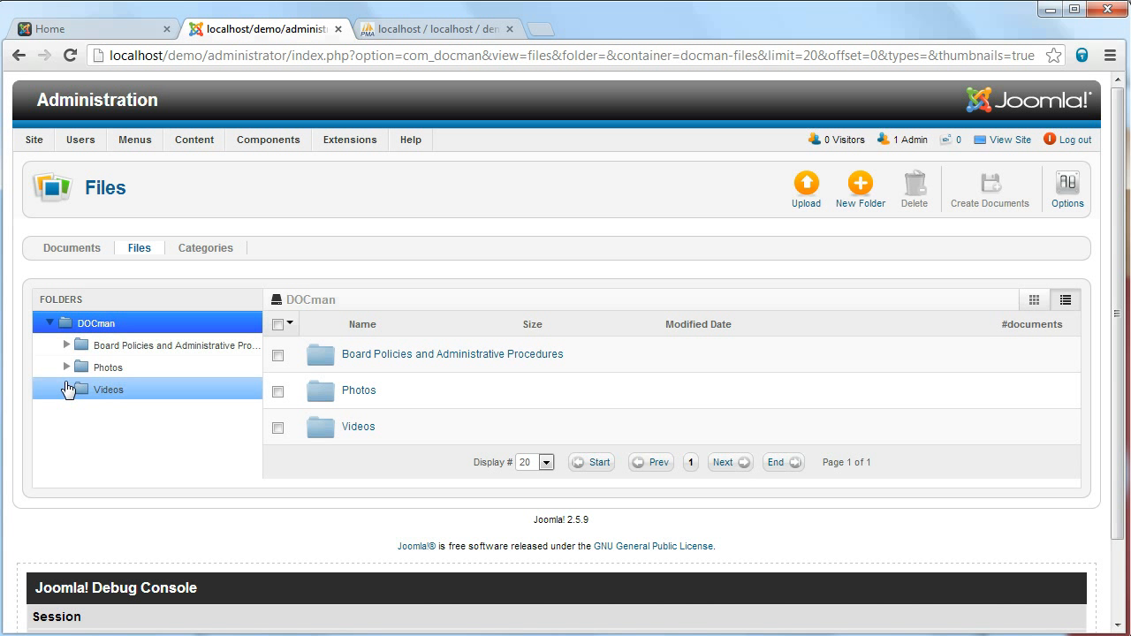
Select all the images in the Photos subfolder 2011-03-27 and start creating documents from them
{"action": "left_click", "coordinate": [65, 369]}
{"action": "left_click", "coordinate": [110, 413]}
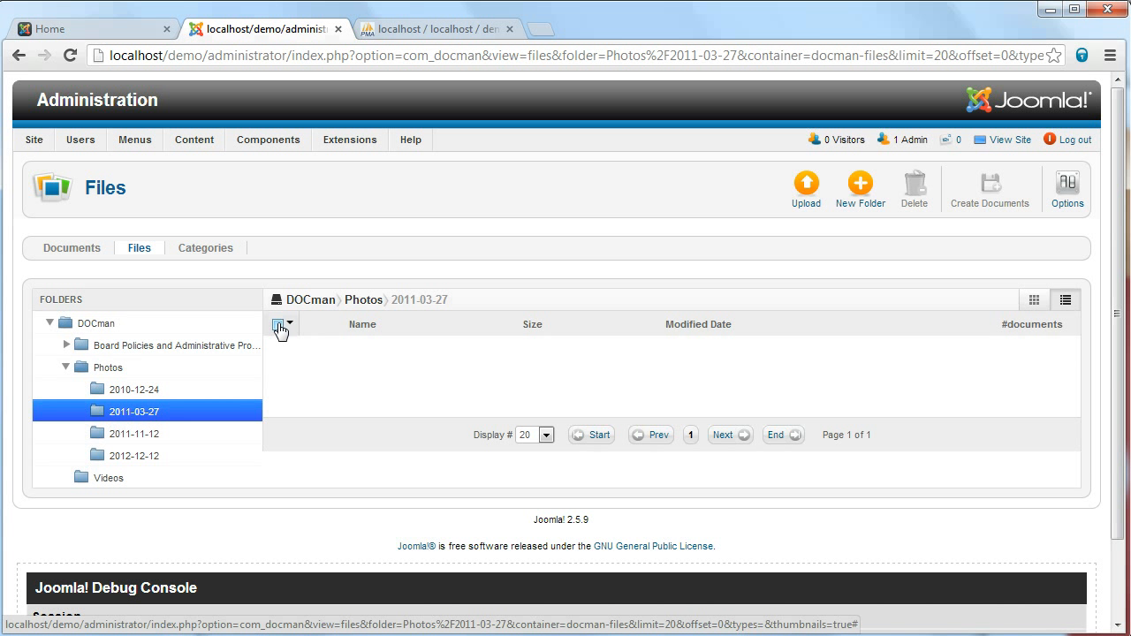
{"action": "left_click", "coordinate": [279, 327]}
{"action": "scroll", "coordinate": [745, 360], "scroll_direction": "down", "scroll_amount": 5}
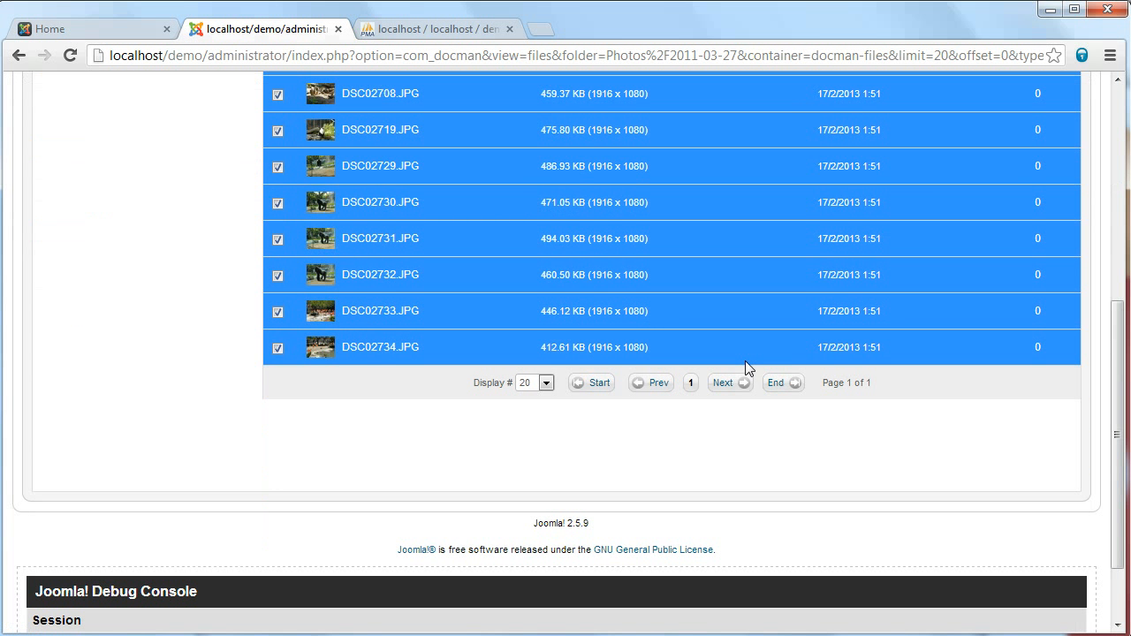
{"action": "scroll", "coordinate": [759, 357], "scroll_direction": "up", "scroll_amount": 5}
{"action": "left_click", "coordinate": [395, 388]}
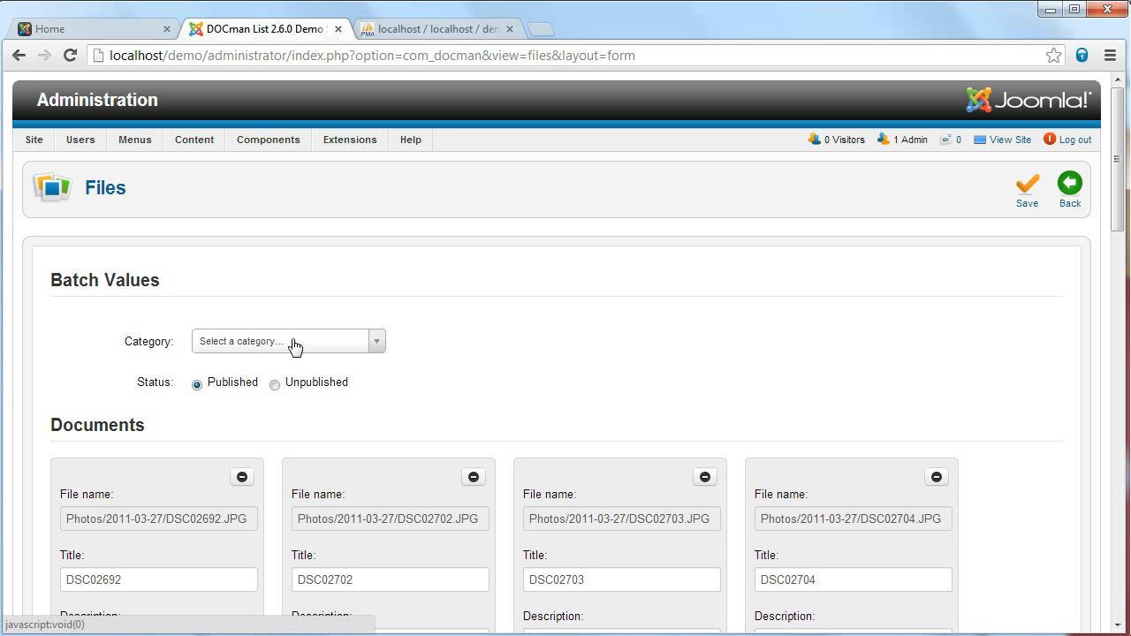
Set the batch category to 2011-03-27, save the photo documents and return to the file list
{"action": "left_click", "coordinate": [300, 345]}
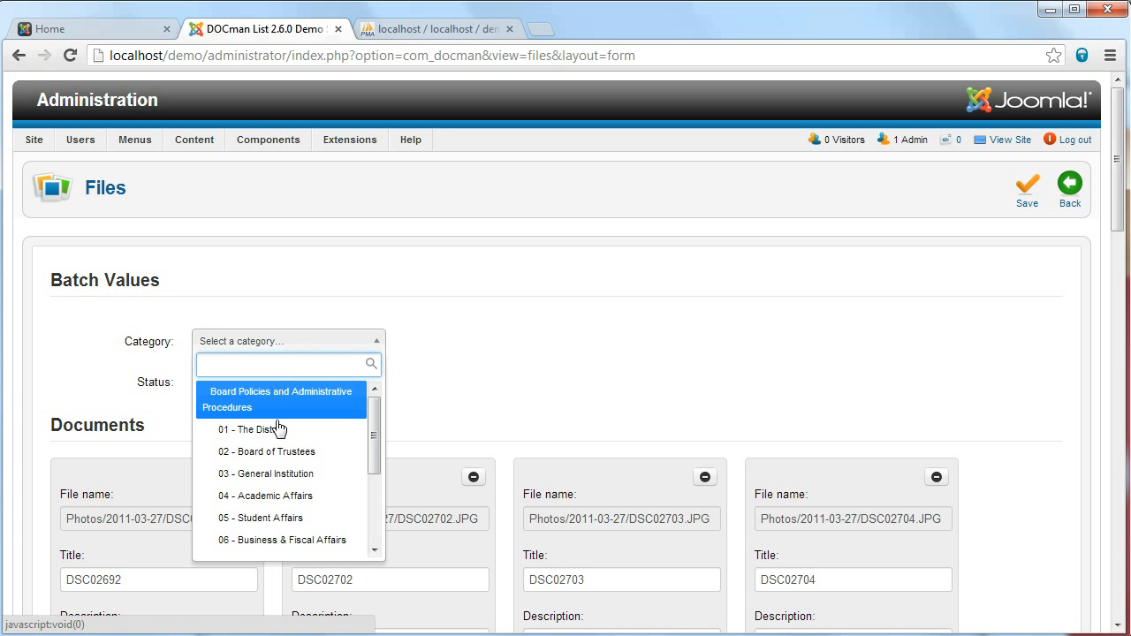
{"action": "scroll", "coordinate": [278, 429], "scroll_direction": "down", "scroll_amount": 3}
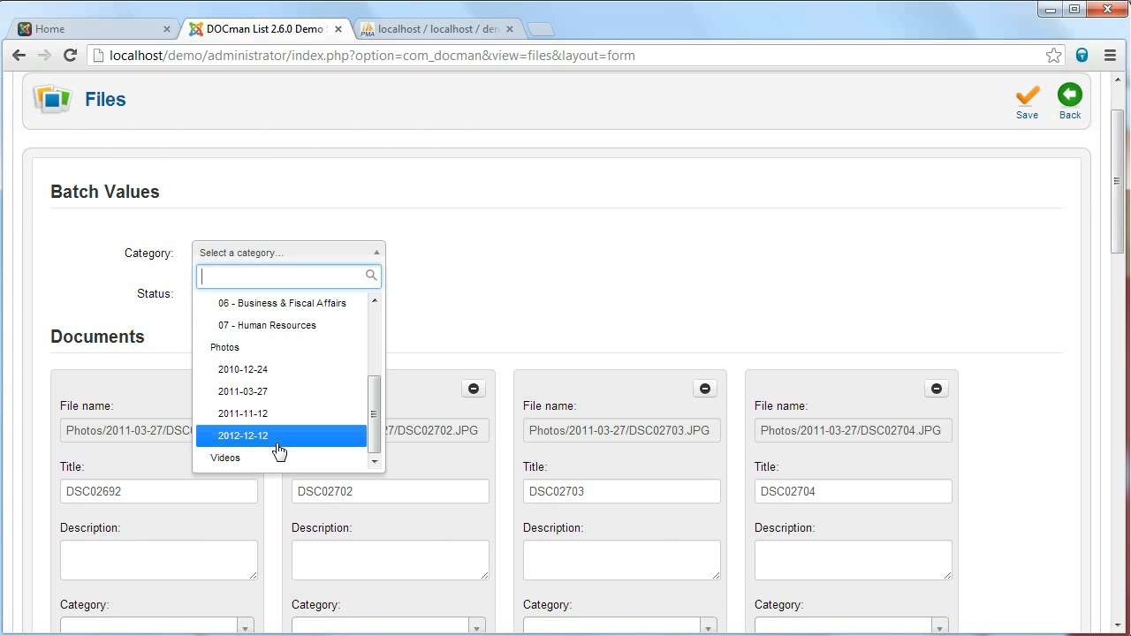
{"action": "left_click", "coordinate": [249, 393]}
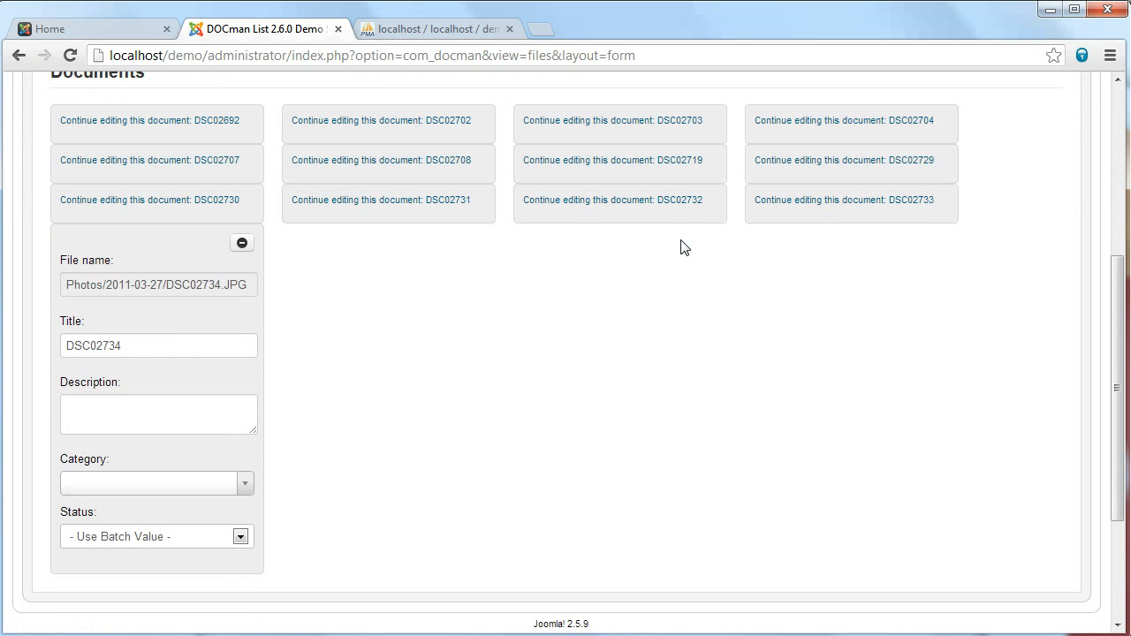
{"action": "scroll", "coordinate": [836, 202], "scroll_direction": "up", "scroll_amount": 3}
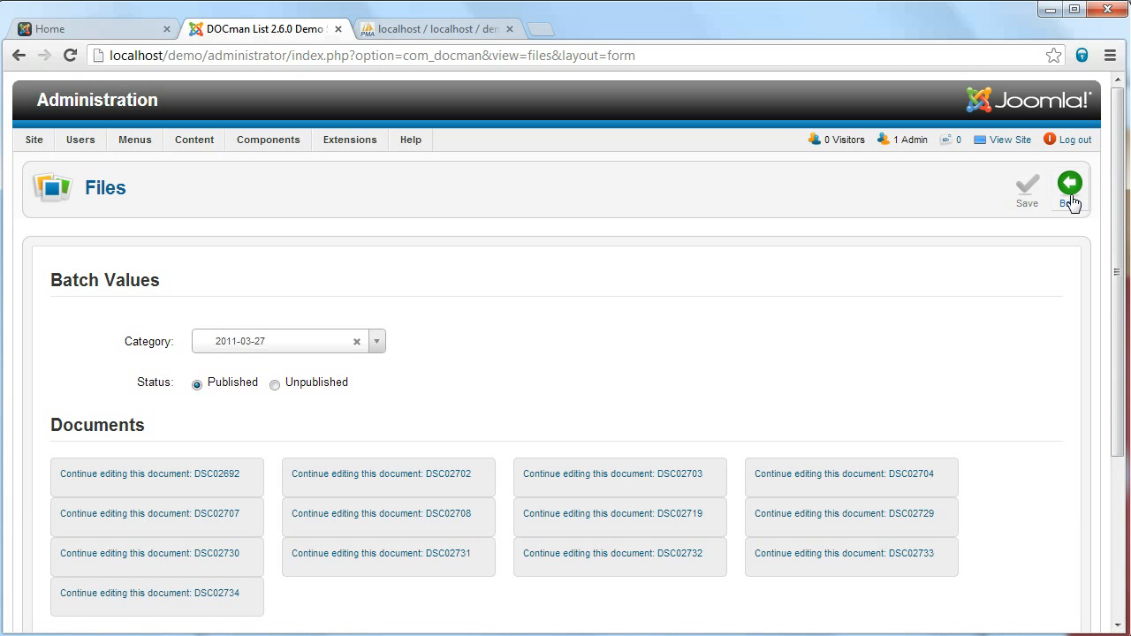
{"action": "left_click", "coordinate": [1070, 186]}
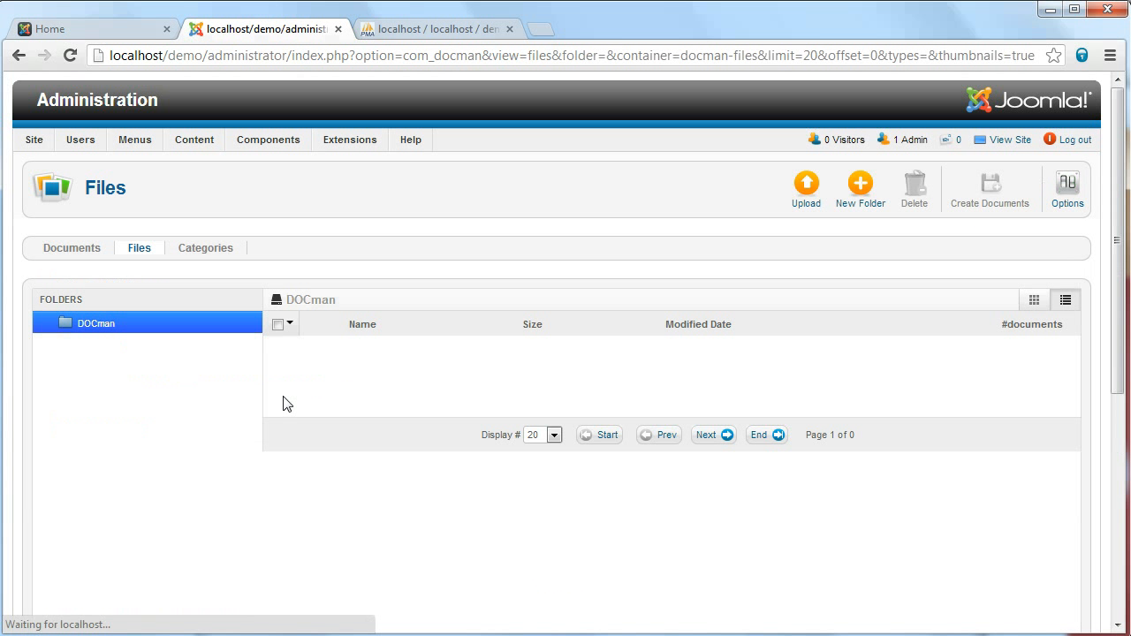
Select all the images in the Photos subfolder 2011-11-12 and start creating documents from them
{"action": "left_click", "coordinate": [65, 367]}
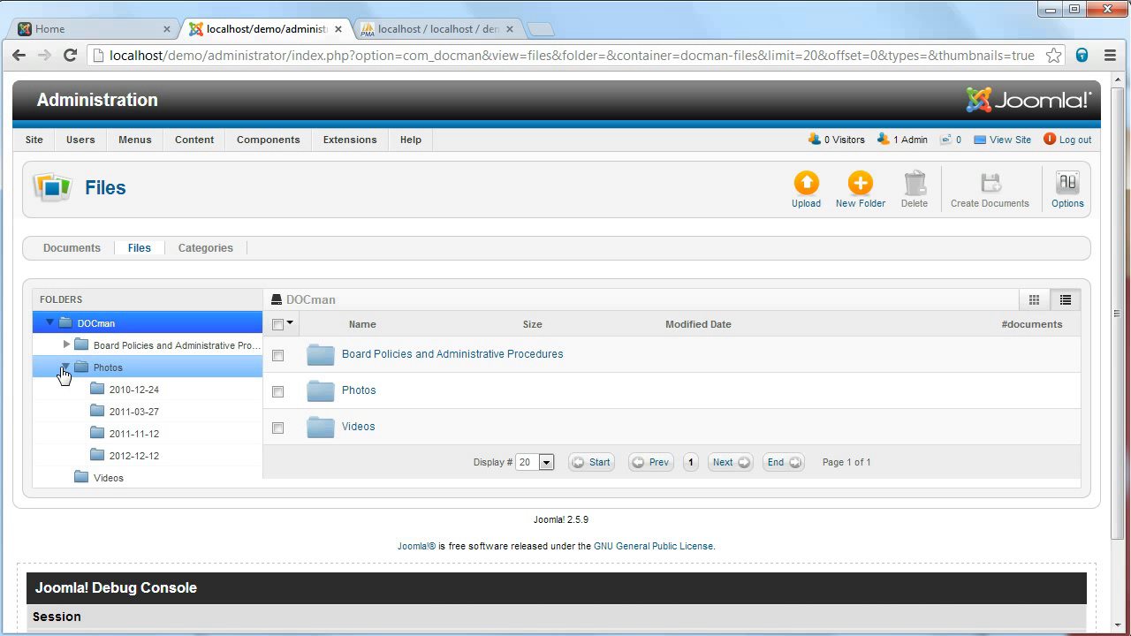
{"action": "left_click", "coordinate": [125, 436]}
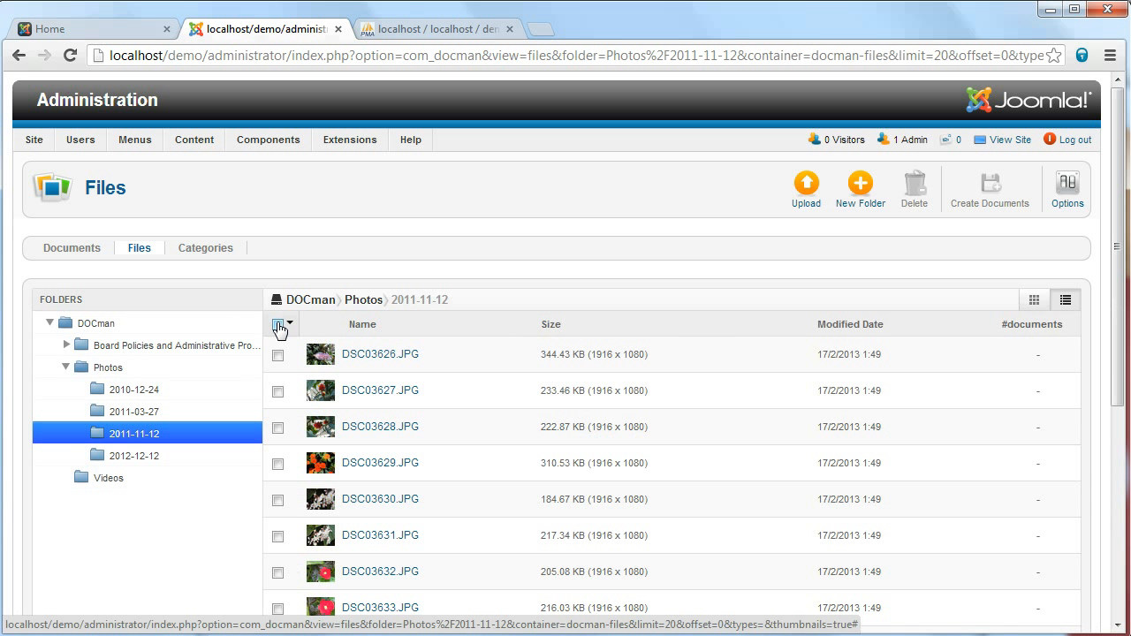
{"action": "left_click", "coordinate": [279, 326]}
{"action": "left_click", "coordinate": [989, 190]}
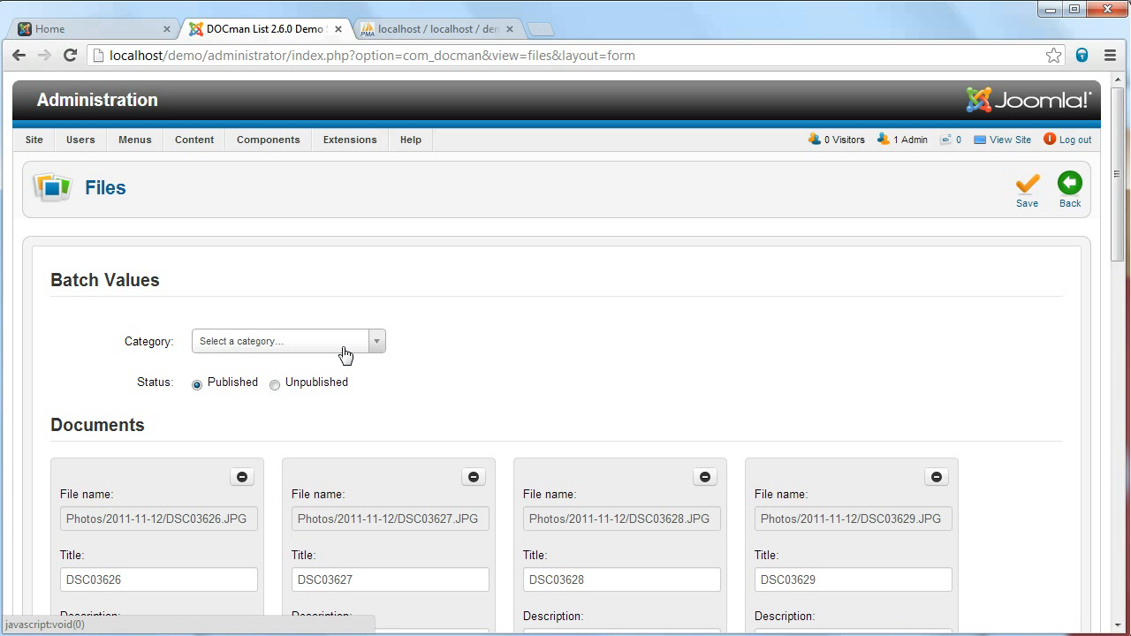
Set the batch category to 2011-11-12, save the photo documents and return to the file list
{"action": "left_click", "coordinate": [345, 354]}
{"action": "scroll", "coordinate": [309, 406], "scroll_direction": "down", "scroll_amount": 5}
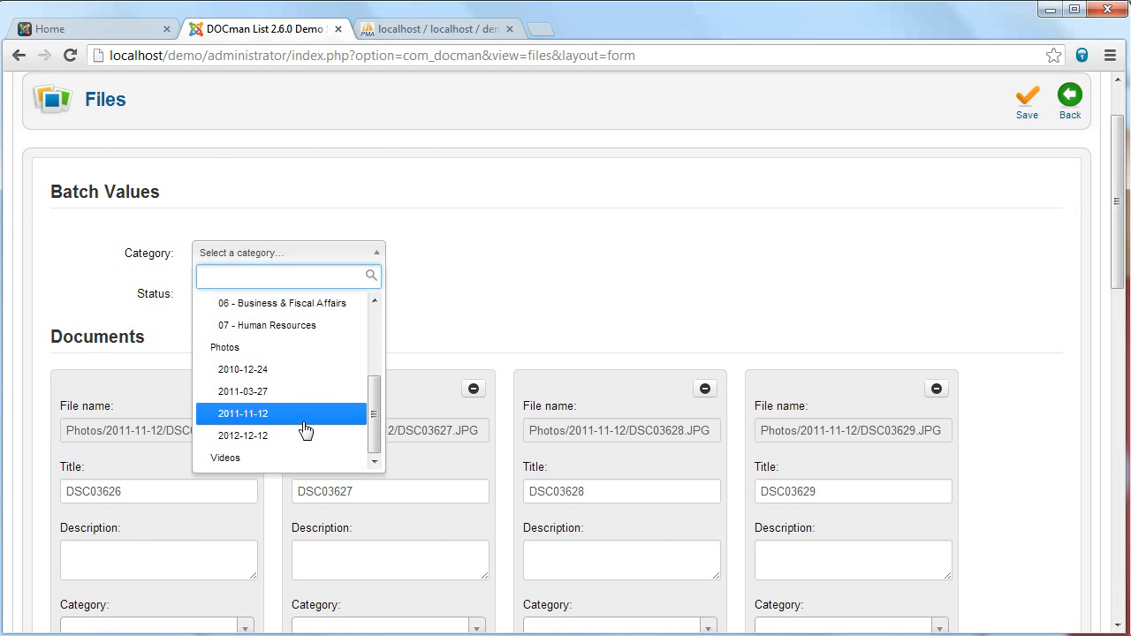
{"action": "left_click", "coordinate": [255, 416]}
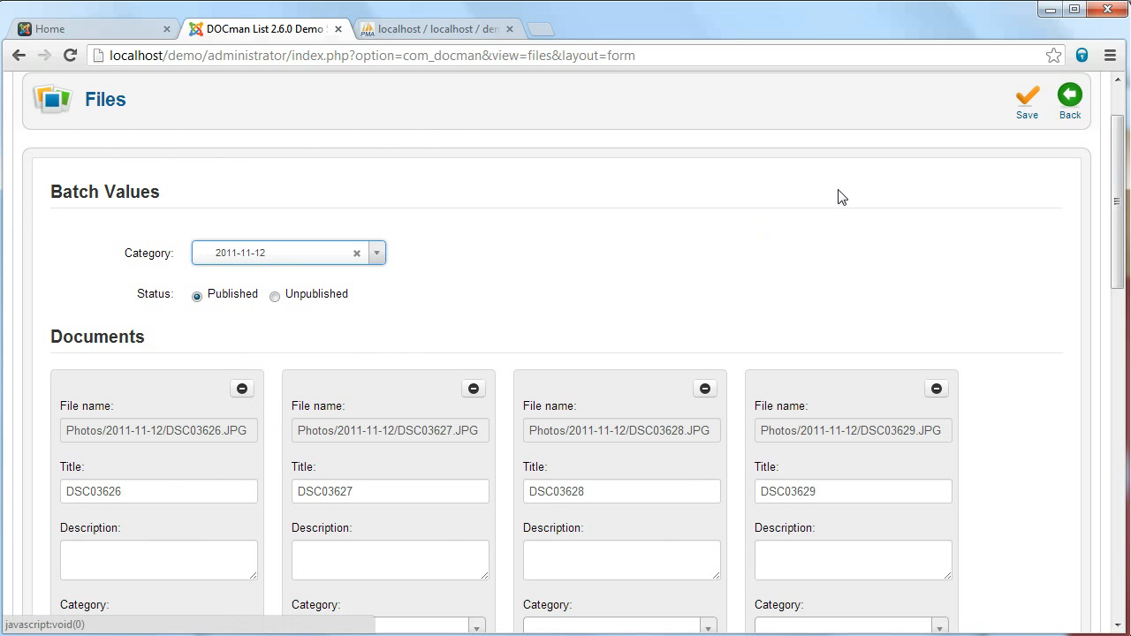
{"action": "left_click", "coordinate": [1030, 101]}
{"action": "scroll", "coordinate": [881, 270], "scroll_direction": "down", "scroll_amount": 2}
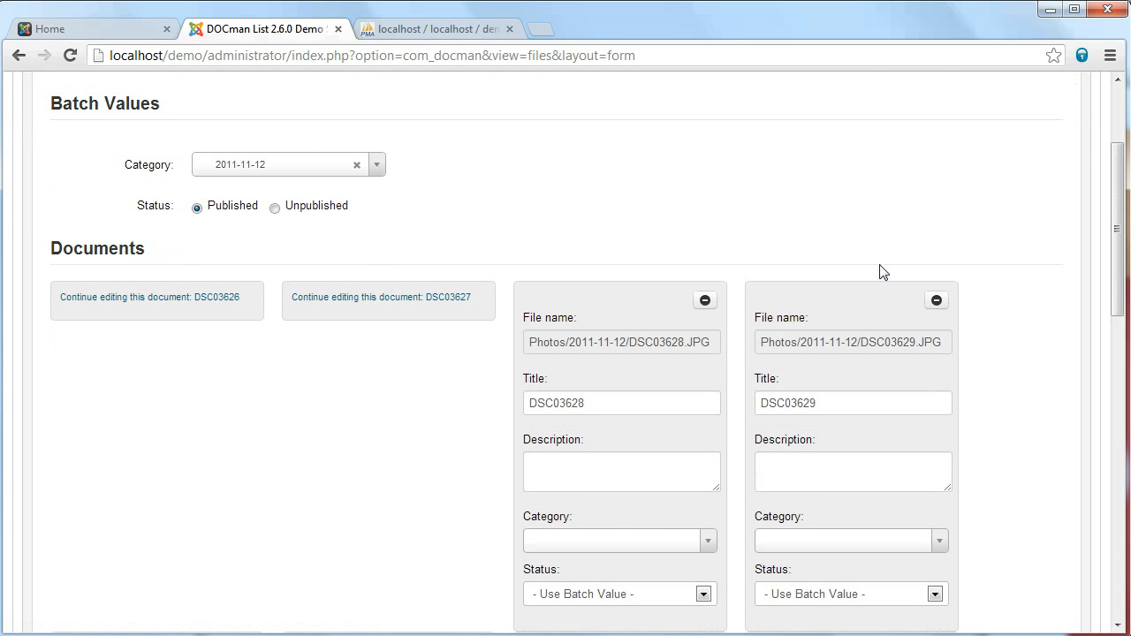
{"action": "scroll", "coordinate": [878, 279], "scroll_direction": "down", "scroll_amount": 2}
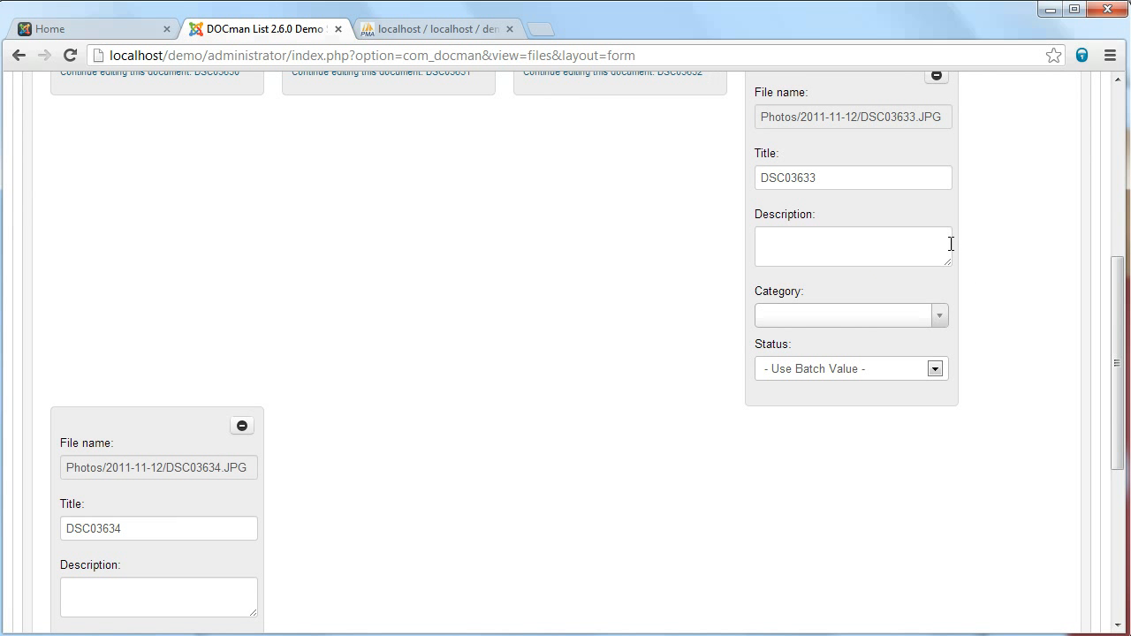
{"action": "scroll", "coordinate": [963, 232], "scroll_direction": "up", "scroll_amount": 5}
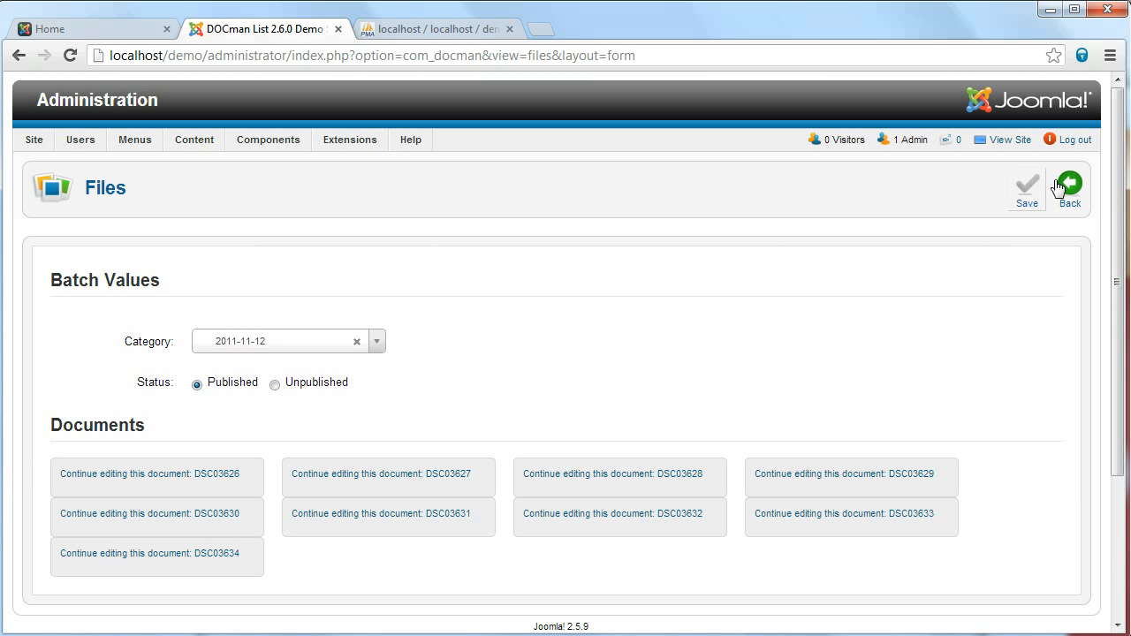
{"action": "left_click", "coordinate": [1067, 193]}
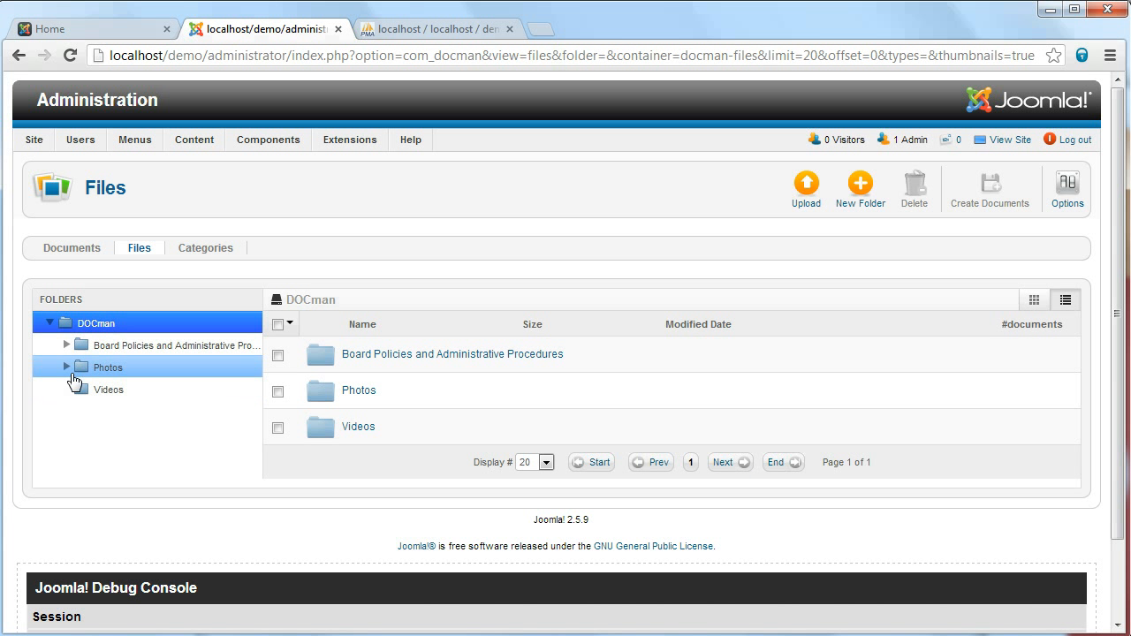
Open the Photos subfolder 2012-12-12 in the DOCman file list
{"action": "left_click", "coordinate": [67, 367]}
{"action": "left_click", "coordinate": [131, 456]}
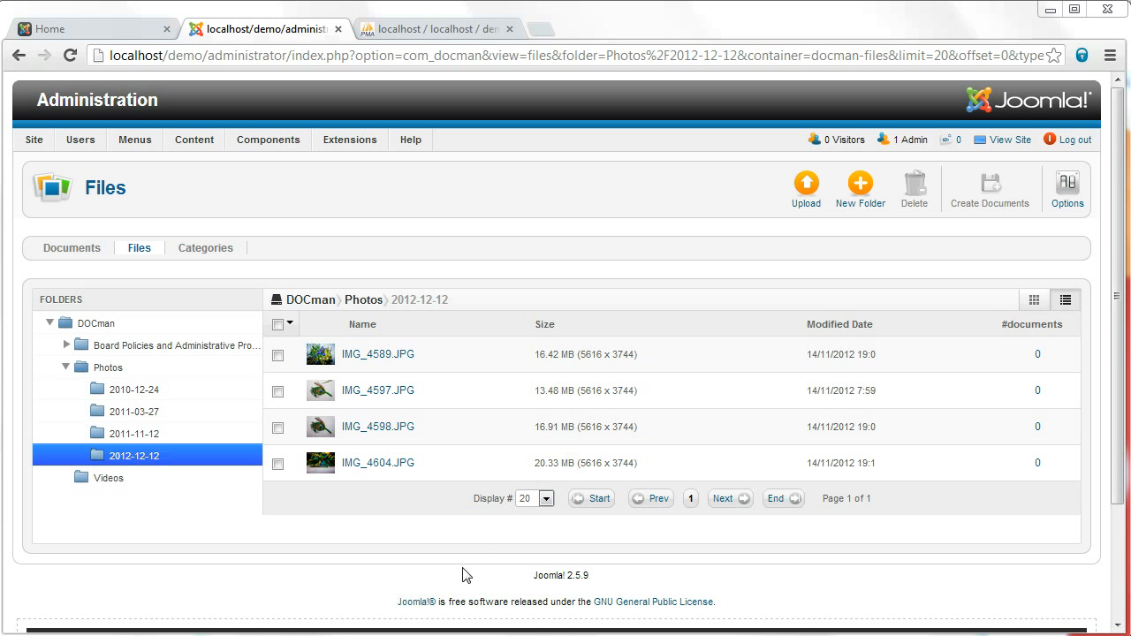
Switch to Windows Explorer, look at the source images in the local Photos folder 2012-12-12, and return to the browser
{"action": "left_click", "coordinate": [390, 488]}
{"action": "left_click", "coordinate": [400, 225]}
{"action": "double_click", "coordinate": [399, 226]}
{"action": "key", "text": "BackSpace"}
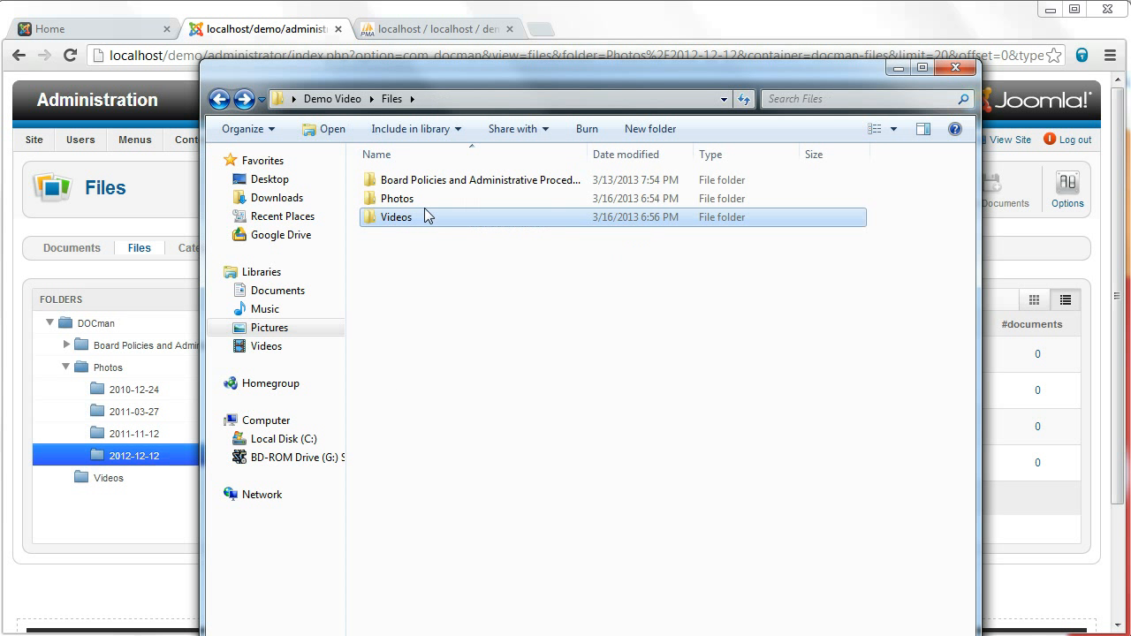
{"action": "double_click", "coordinate": [391, 195]}
{"action": "double_click", "coordinate": [412, 237]}
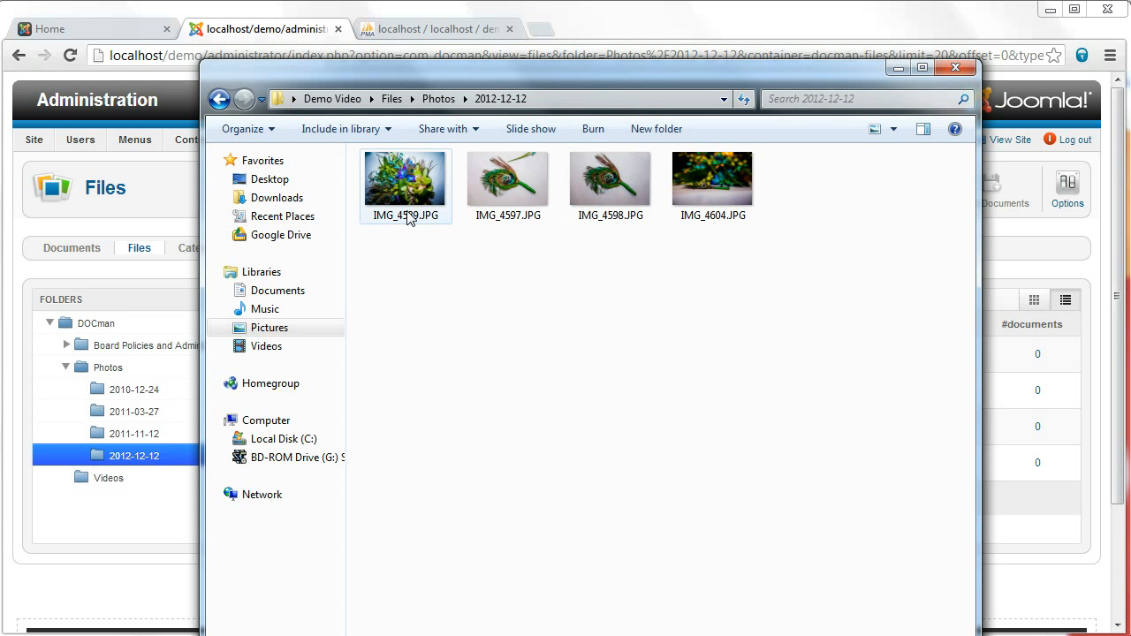
{"action": "left_click", "coordinate": [408, 219]}
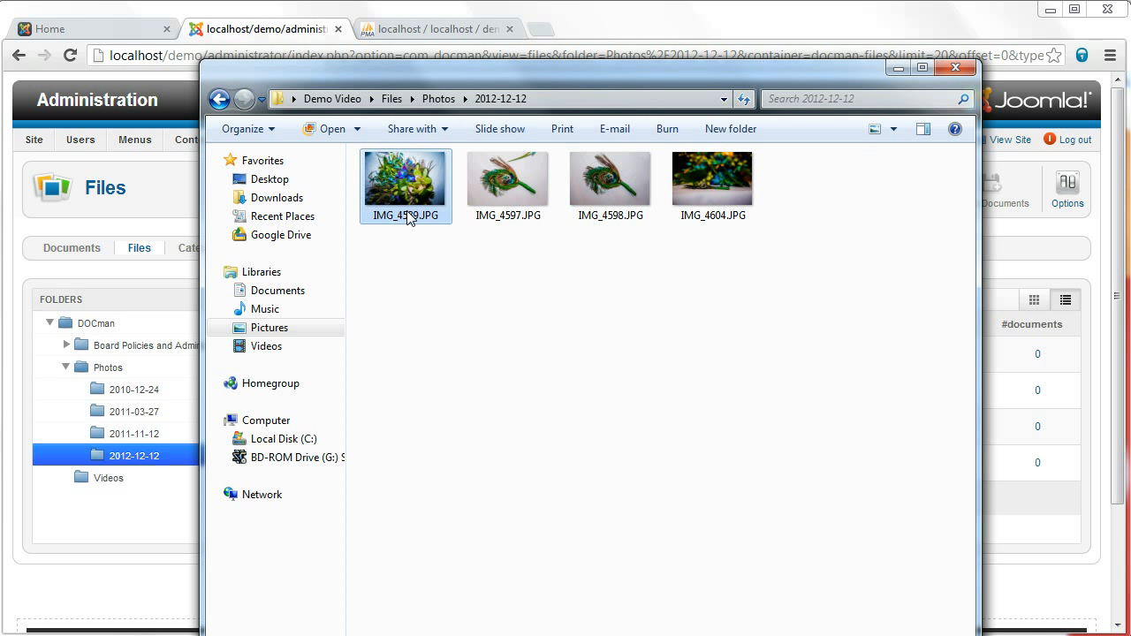
{"action": "left_click", "coordinate": [896, 69]}
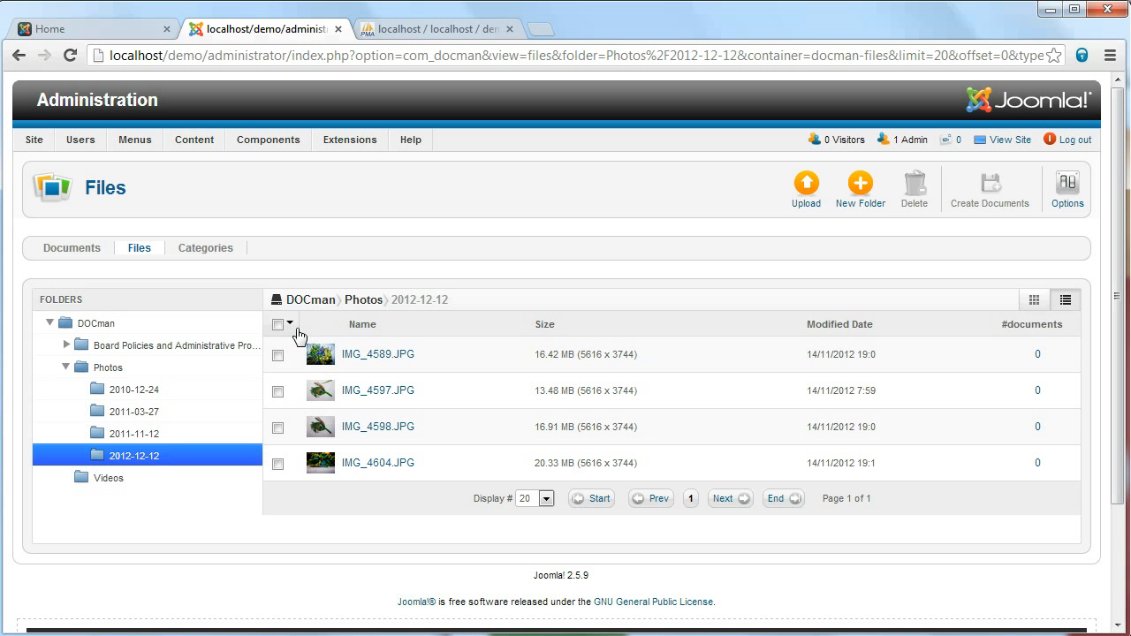
Batch-create documents from all the 2012-12-12 images in the category 2012-12-12 and return to the file list
{"action": "left_click", "coordinate": [278, 326]}
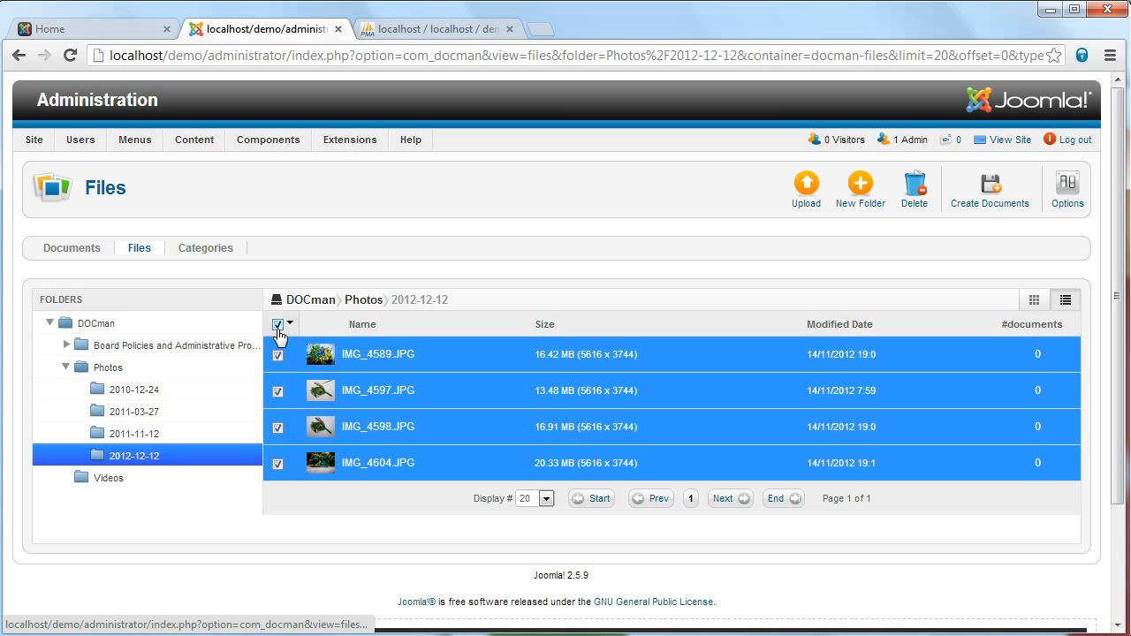
{"action": "left_click", "coordinate": [979, 201]}
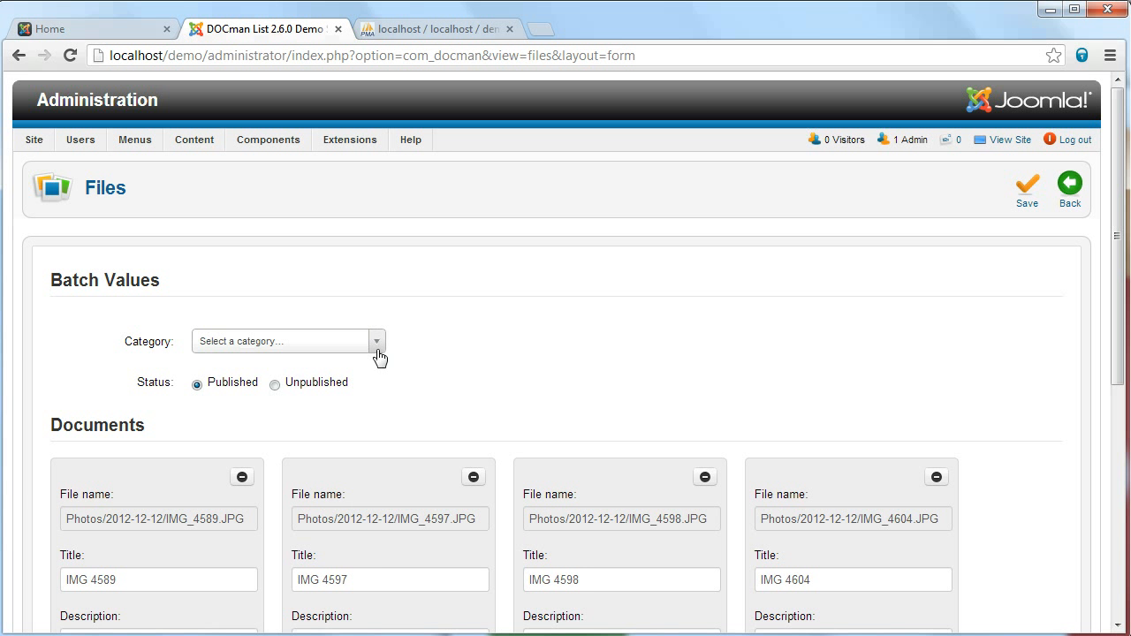
{"action": "left_click", "coordinate": [379, 352]}
{"action": "scroll", "coordinate": [277, 421], "scroll_direction": "down", "scroll_amount": 5}
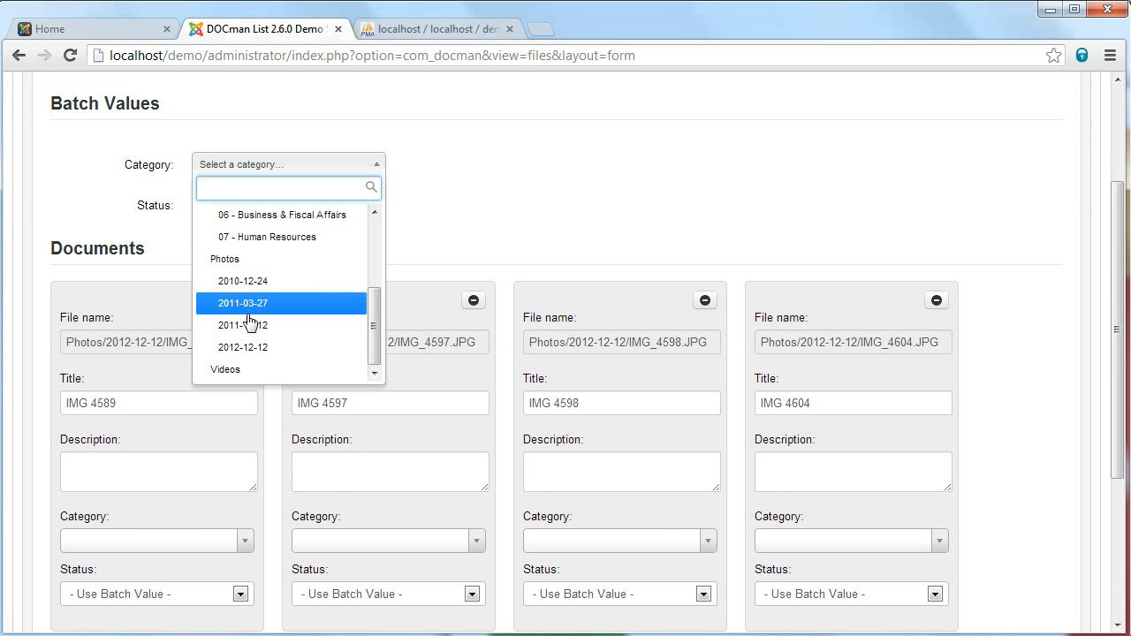
{"action": "left_click", "coordinate": [246, 347]}
{"action": "scroll", "coordinate": [724, 260], "scroll_direction": "up", "scroll_amount": 3}
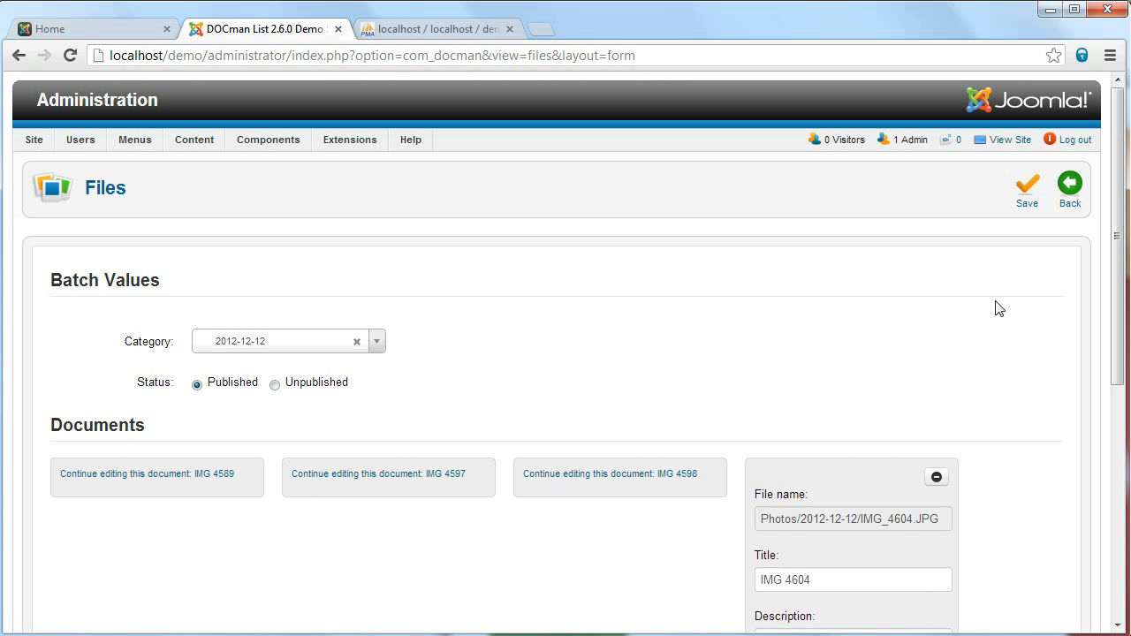
{"action": "left_click", "coordinate": [1069, 186]}
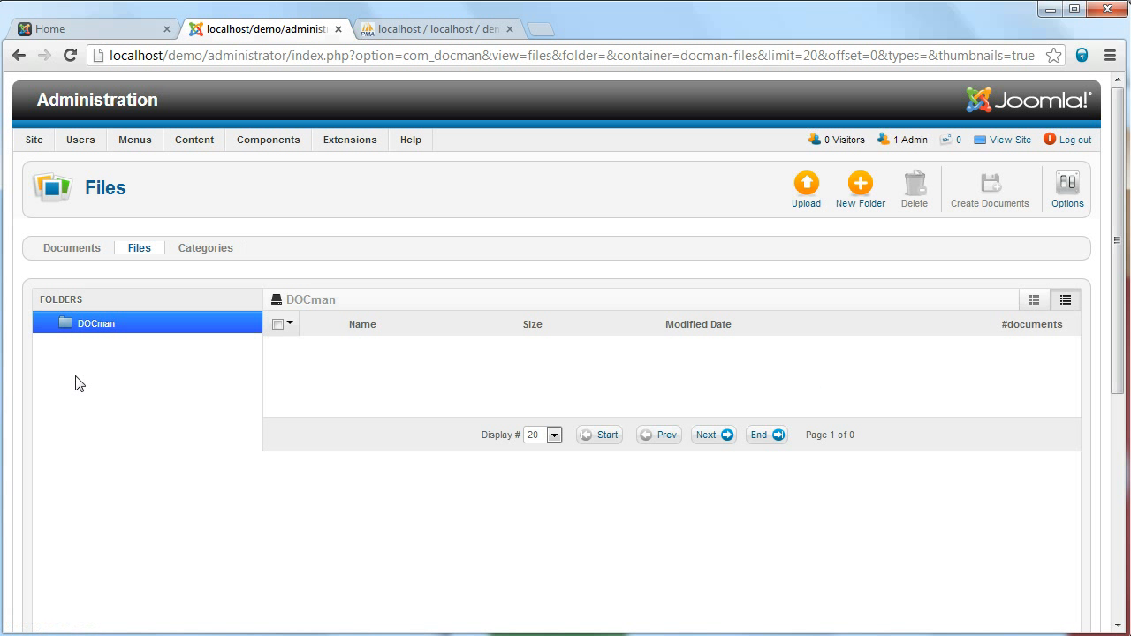
Select all the files in the Board Policies subfolder 01 - The District and start creating documents from them
{"action": "left_click", "coordinate": [67, 346]}
{"action": "left_click", "coordinate": [130, 369]}
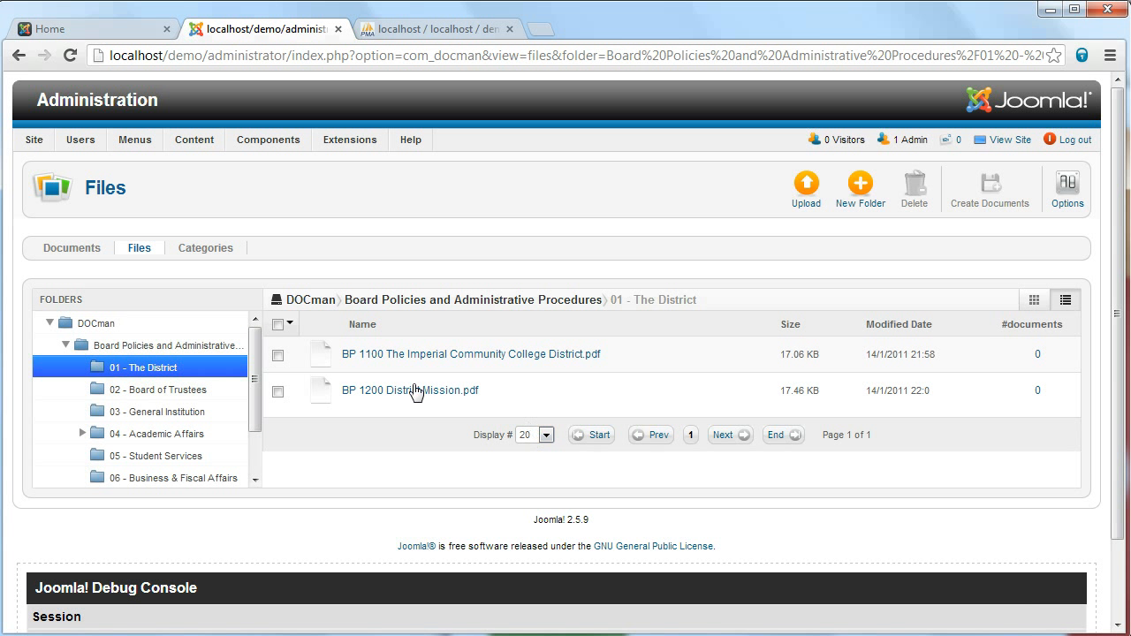
{"action": "left_click", "coordinate": [278, 325]}
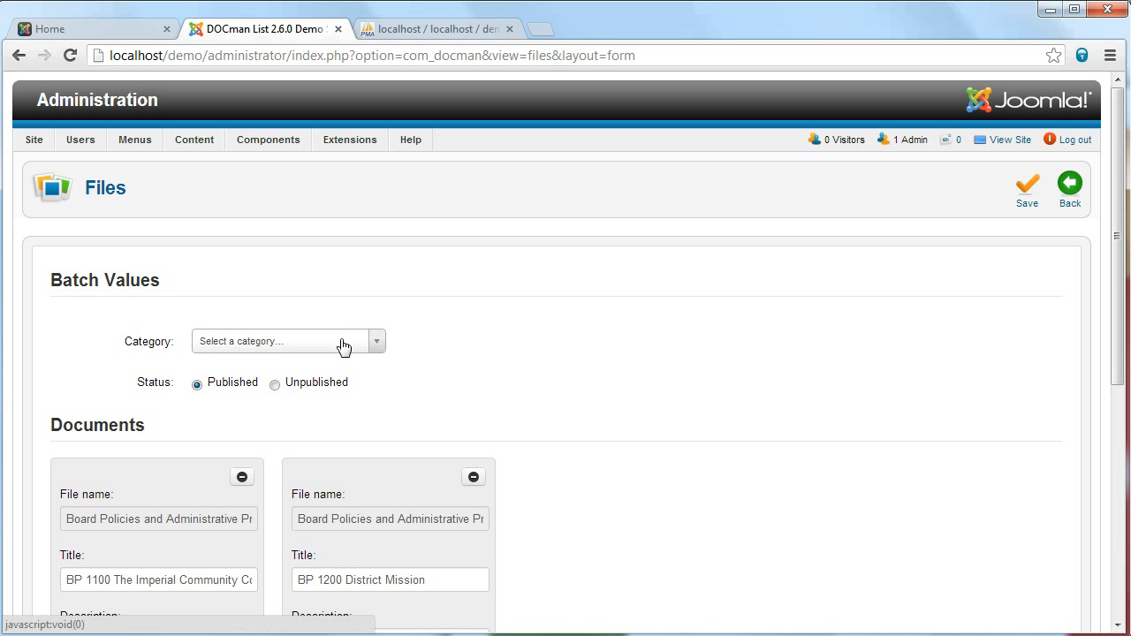
Set the batch category to 01 - The District, save the documents and return to the file list
{"action": "left_click", "coordinate": [344, 343]}
{"action": "left_click", "coordinate": [288, 433]}
{"action": "left_click", "coordinate": [1027, 193]}
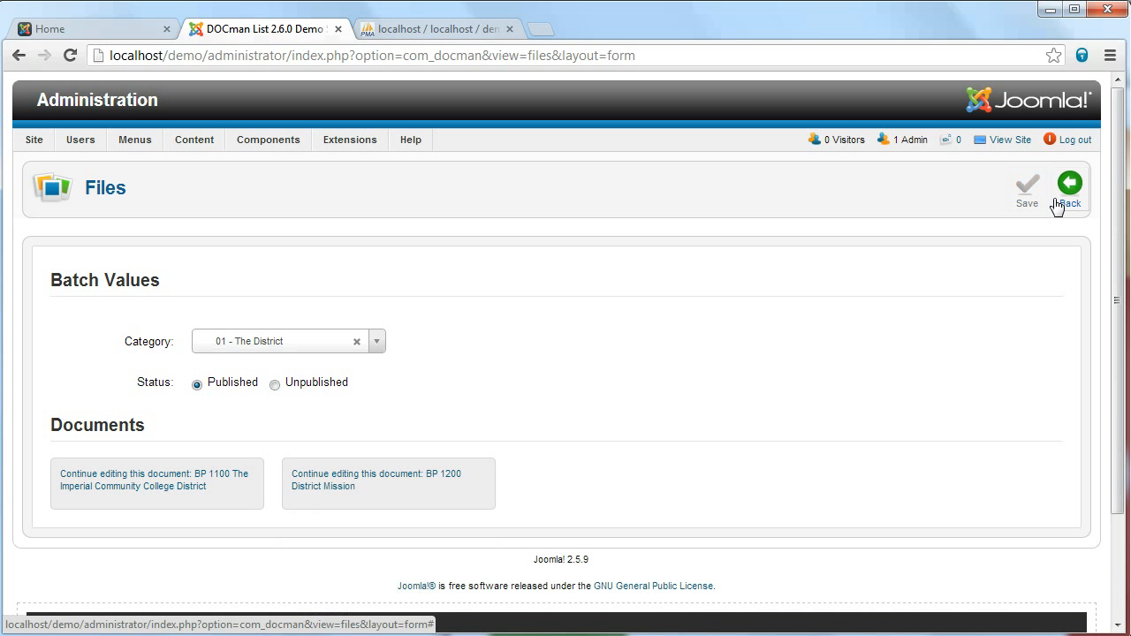
{"action": "left_click", "coordinate": [1058, 206]}
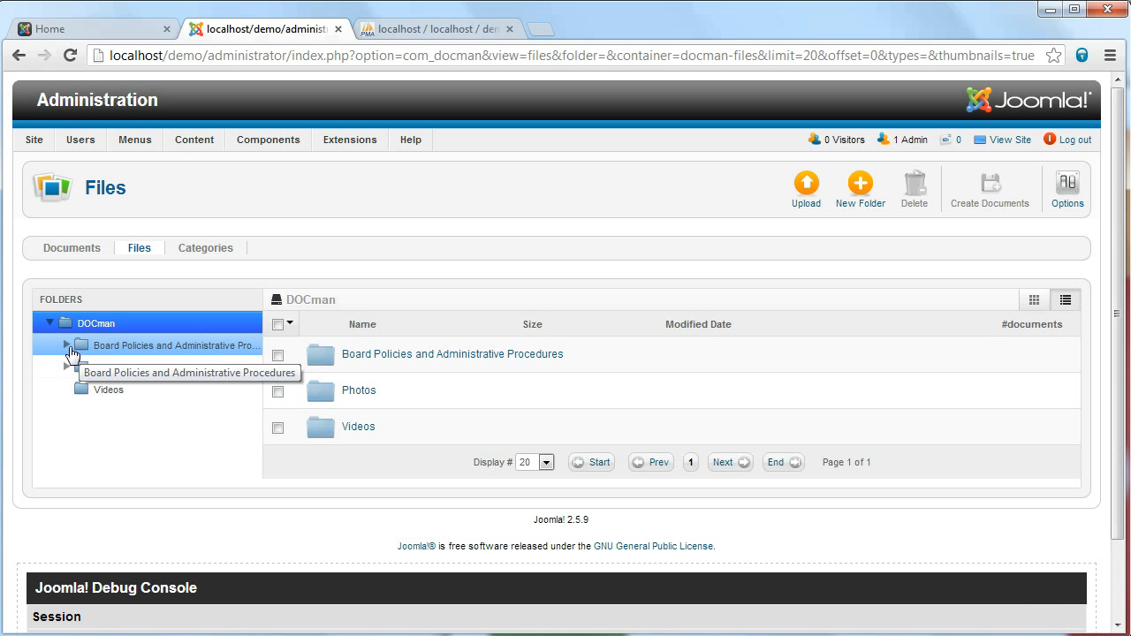
Open the Board Policies subfolder 02 - Board of Trustees and increase the number of files displayed per page to show them all
{"action": "left_click", "coordinate": [67, 345]}
{"action": "left_click", "coordinate": [124, 390]}
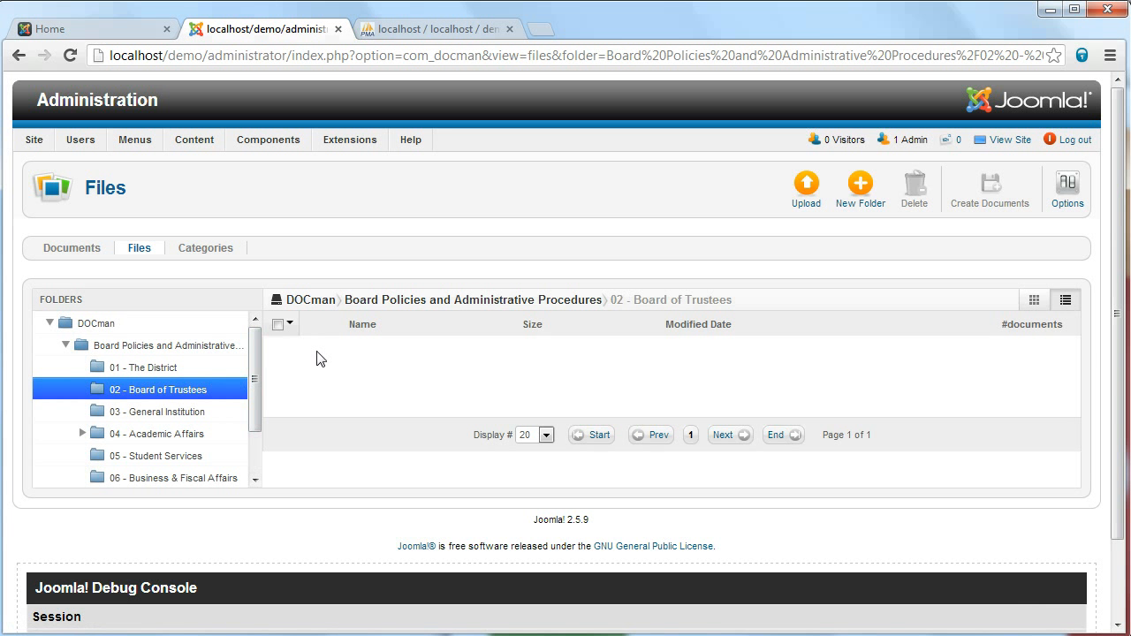
{"action": "scroll", "coordinate": [542, 512], "scroll_direction": "down", "scroll_amount": 8}
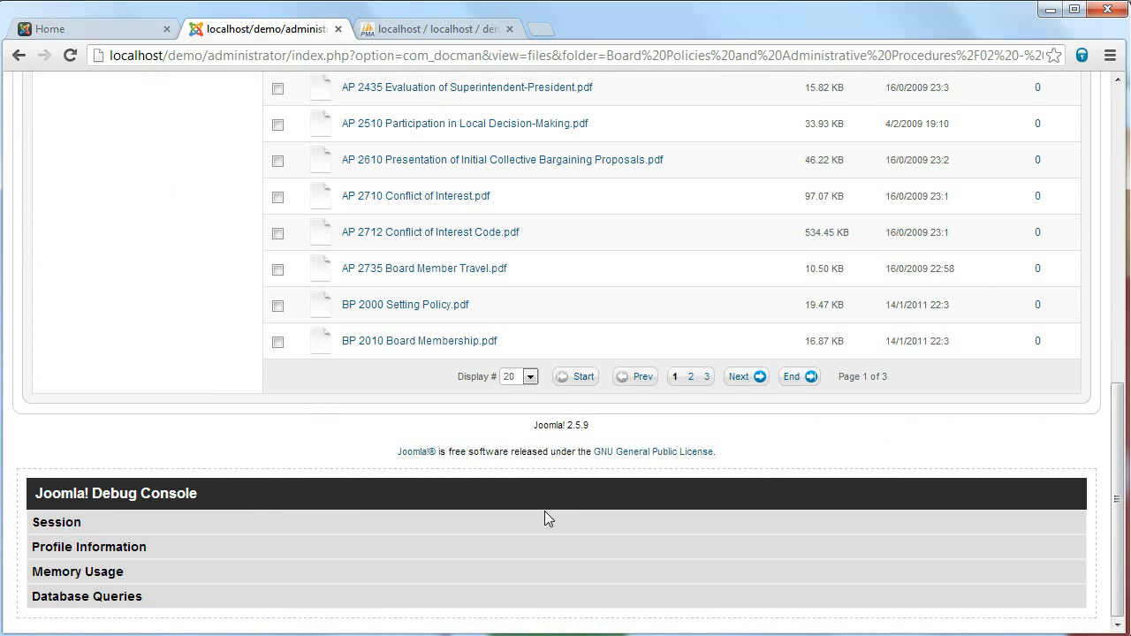
{"action": "left_click", "coordinate": [530, 376]}
{"action": "left_click", "coordinate": [511, 430]}
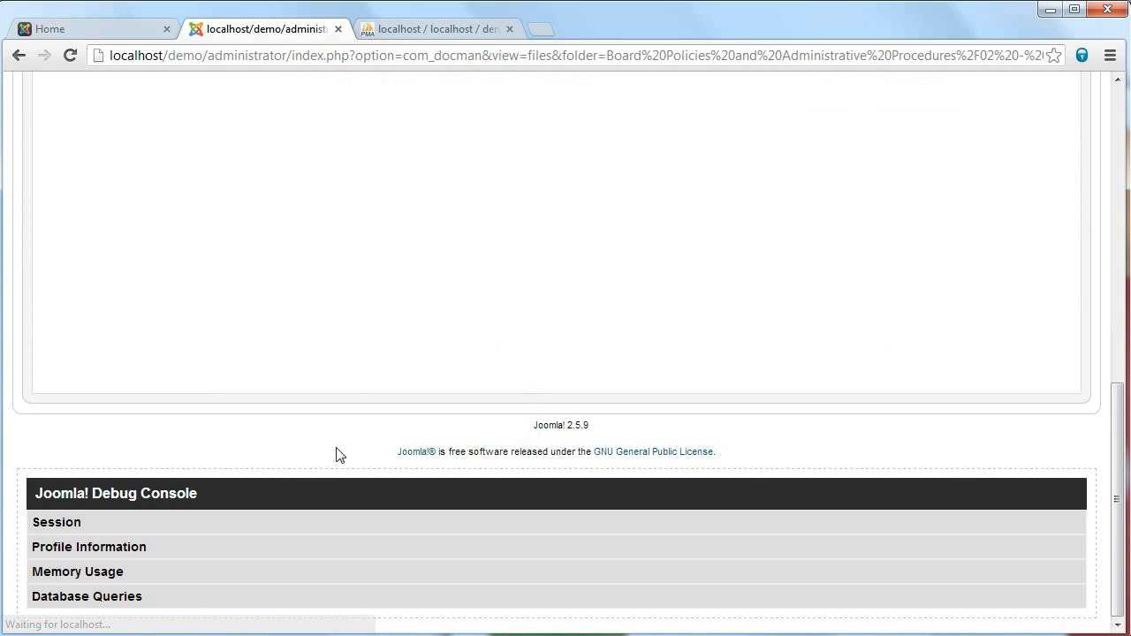
Select all the listed Board of Trustees files and start creating documents from them
{"action": "scroll", "coordinate": [345, 359], "scroll_direction": "up", "scroll_amount": 3}
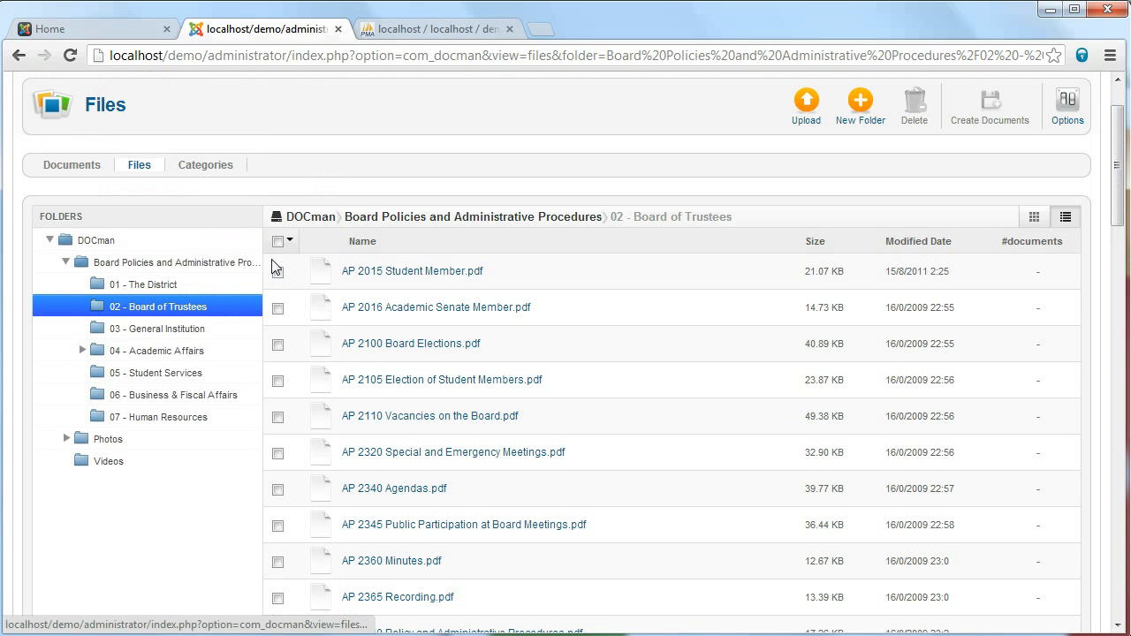
{"action": "left_click", "coordinate": [277, 240]}
{"action": "left_click", "coordinate": [988, 110]}
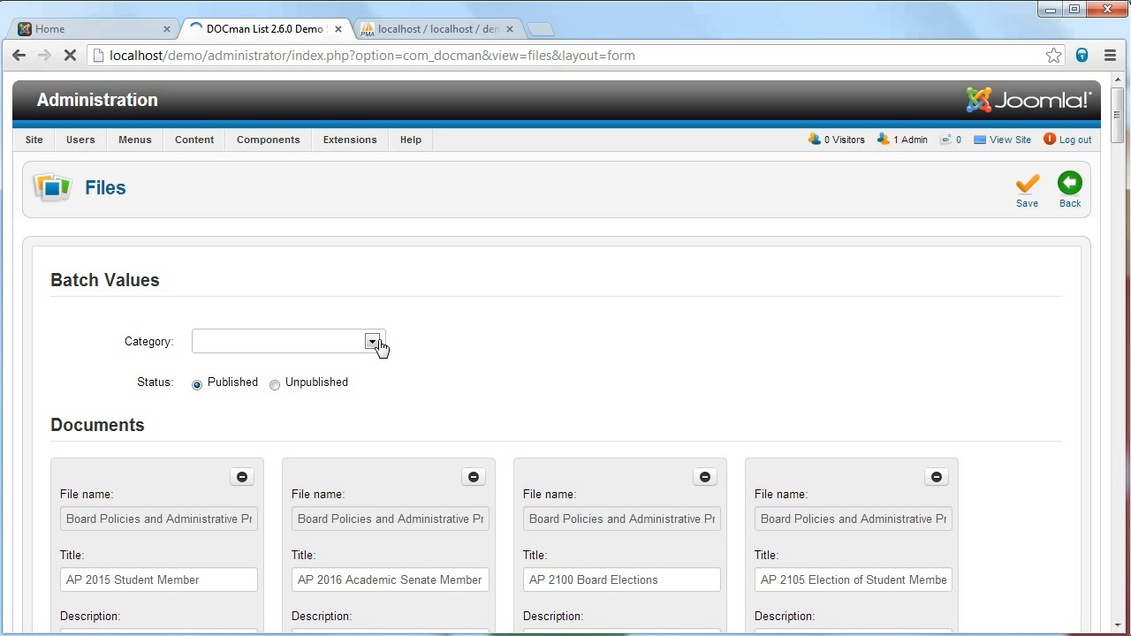
Set the batch category to 02 - Board of Trustees and save the documents
{"action": "left_click", "coordinate": [376, 344]}
{"action": "left_click", "coordinate": [281, 451]}
{"action": "left_click", "coordinate": [1025, 190]}
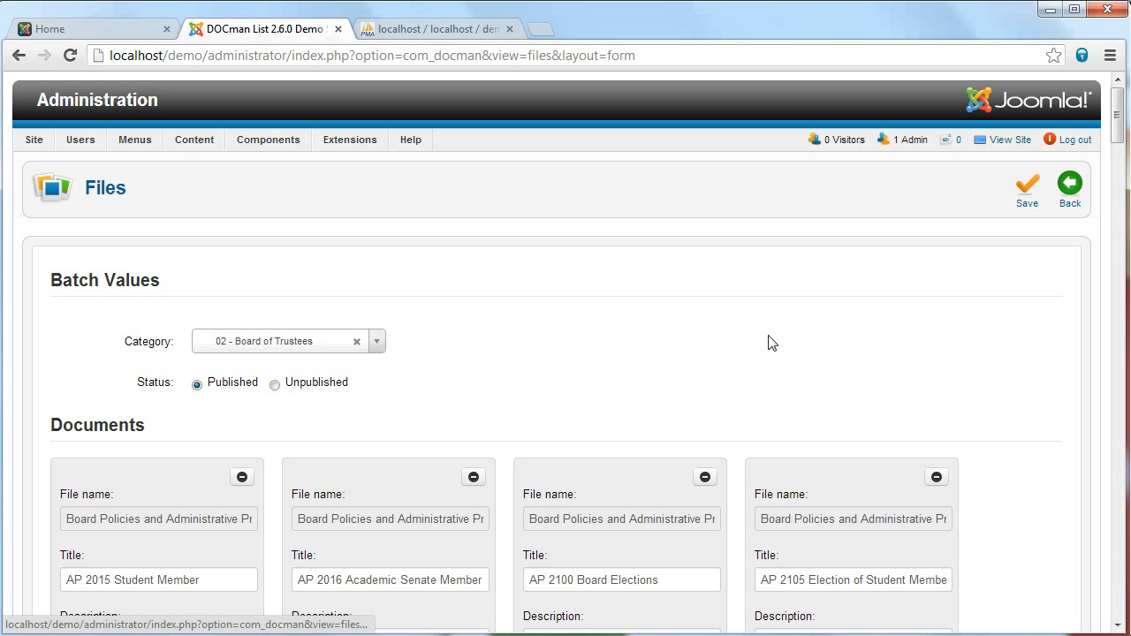
Check down the batch form how far the Board of Trustees documents have been created
{"action": "scroll", "coordinate": [755, 355], "scroll_direction": "down", "scroll_amount": 11}
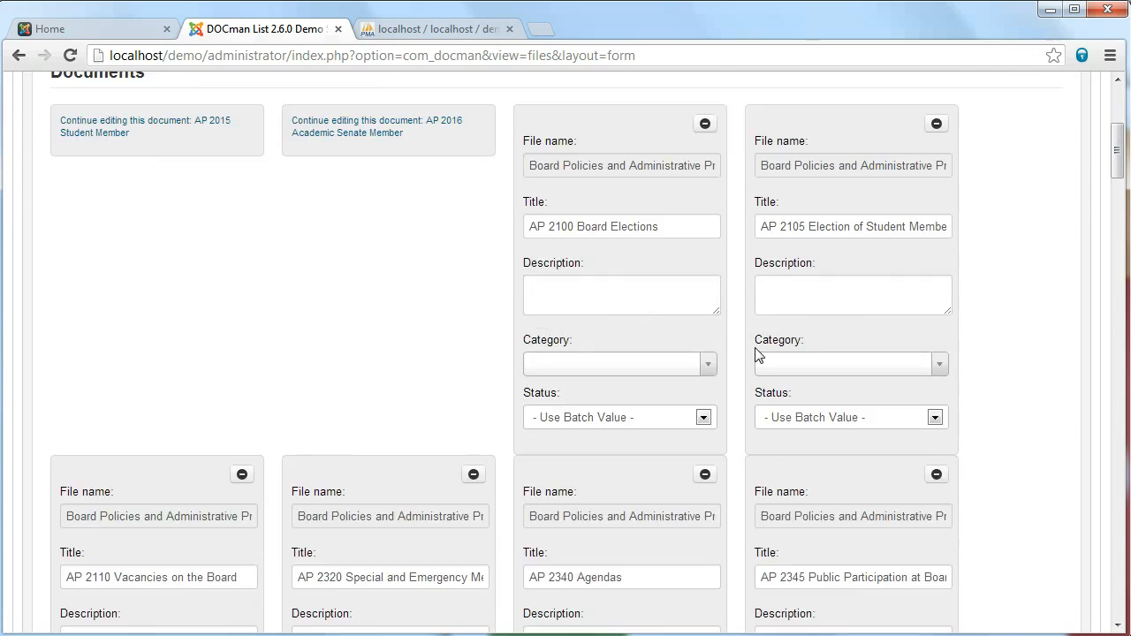
{"action": "scroll", "coordinate": [755, 355], "scroll_direction": "down", "scroll_amount": 19}
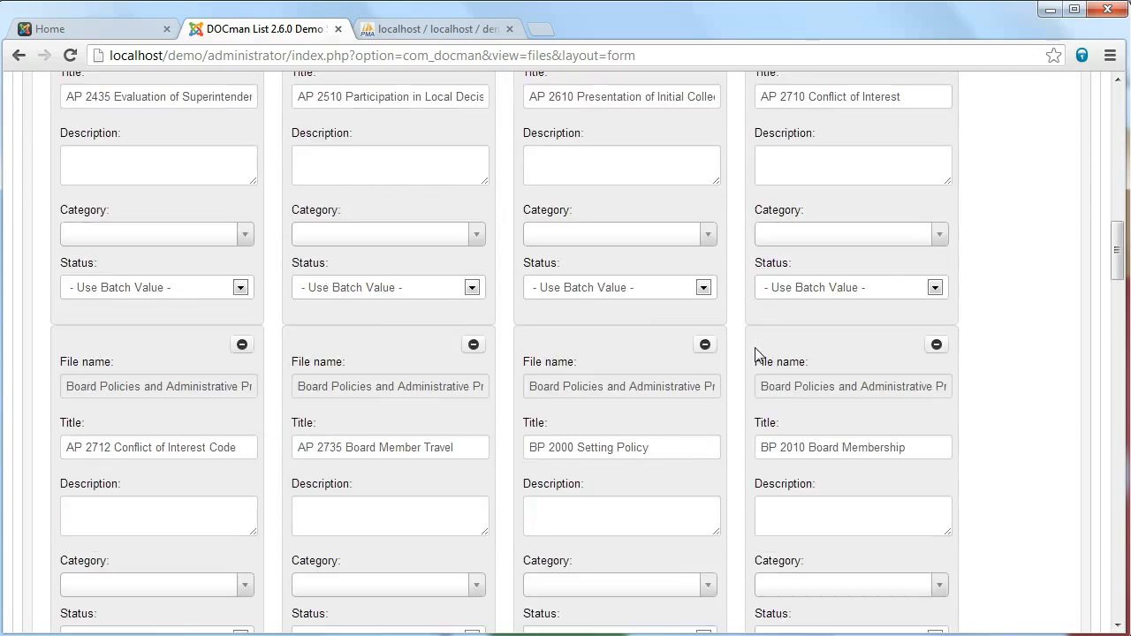
{"action": "scroll", "coordinate": [757, 354], "scroll_direction": "down", "scroll_amount": 14}
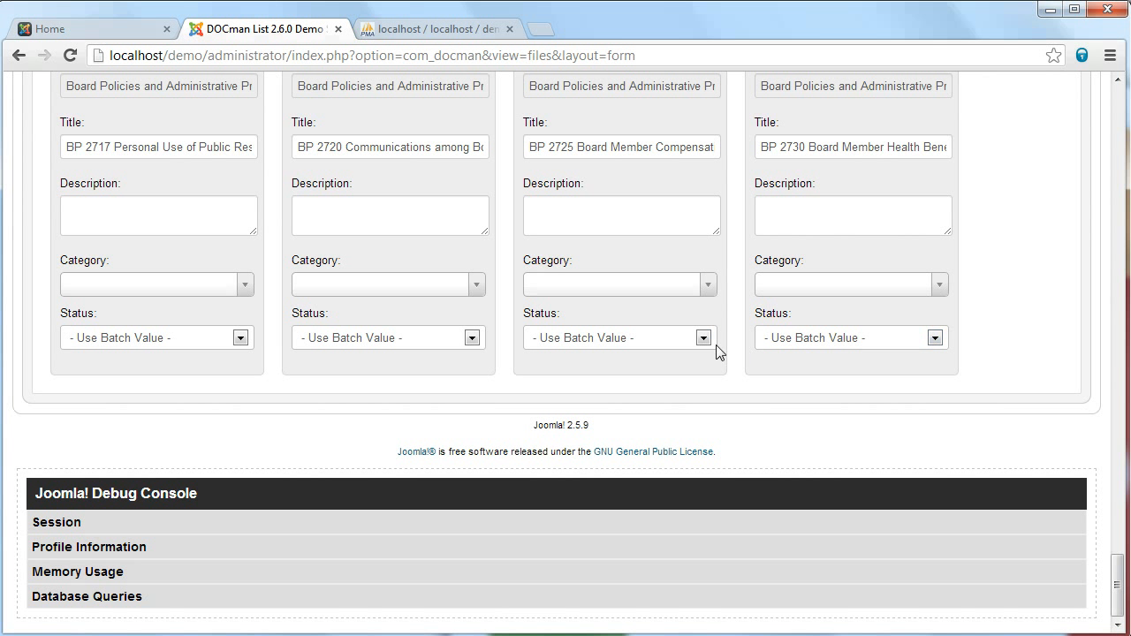
{"action": "scroll", "coordinate": [553, 350], "scroll_direction": "up", "scroll_amount": 2}
{"action": "scroll", "coordinate": [546, 347], "scroll_direction": "down", "scroll_amount": 2}
{"action": "scroll", "coordinate": [489, 390], "scroll_direction": "down", "scroll_amount": 1}
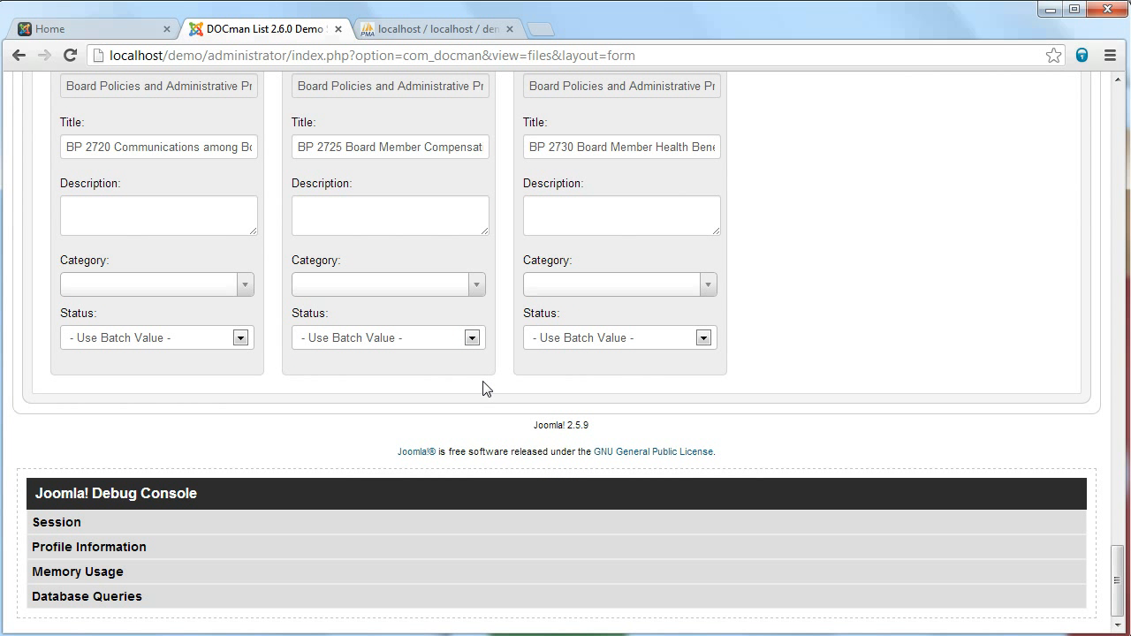
{"action": "scroll", "coordinate": [484, 381], "scroll_direction": "up", "scroll_amount": 15}
{"action": "scroll", "coordinate": [483, 380], "scroll_direction": "up", "scroll_amount": 20}
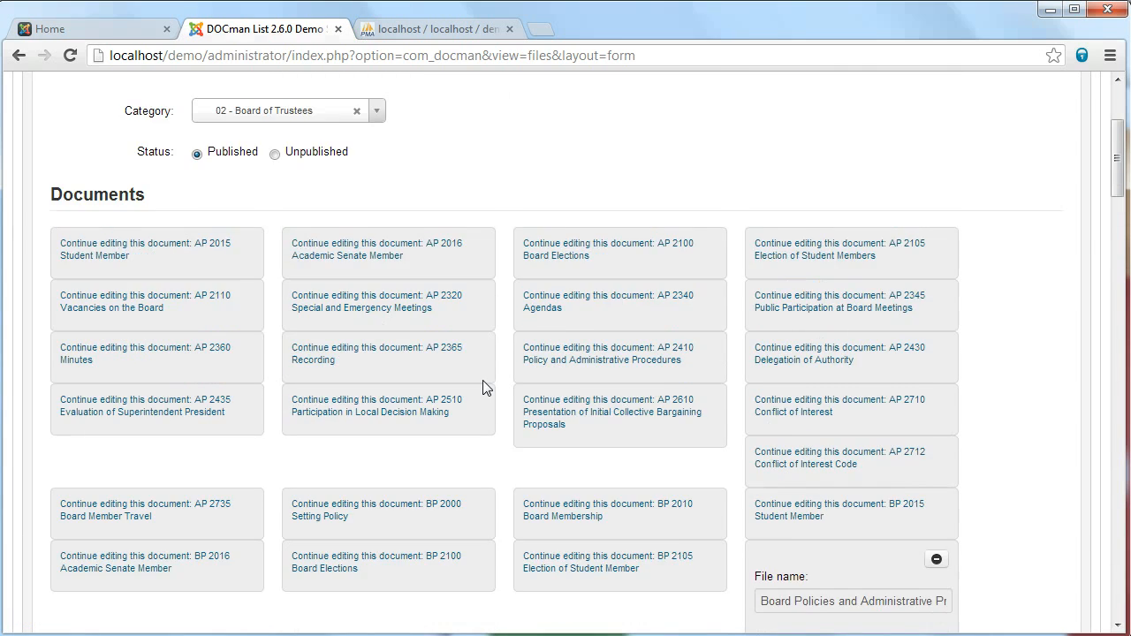
{"action": "scroll", "coordinate": [482, 386], "scroll_direction": "up", "scroll_amount": 2}
{"action": "scroll", "coordinate": [482, 387], "scroll_direction": "up", "scroll_amount": 2}
{"action": "scroll", "coordinate": [482, 386], "scroll_direction": "down", "scroll_amount": 5}
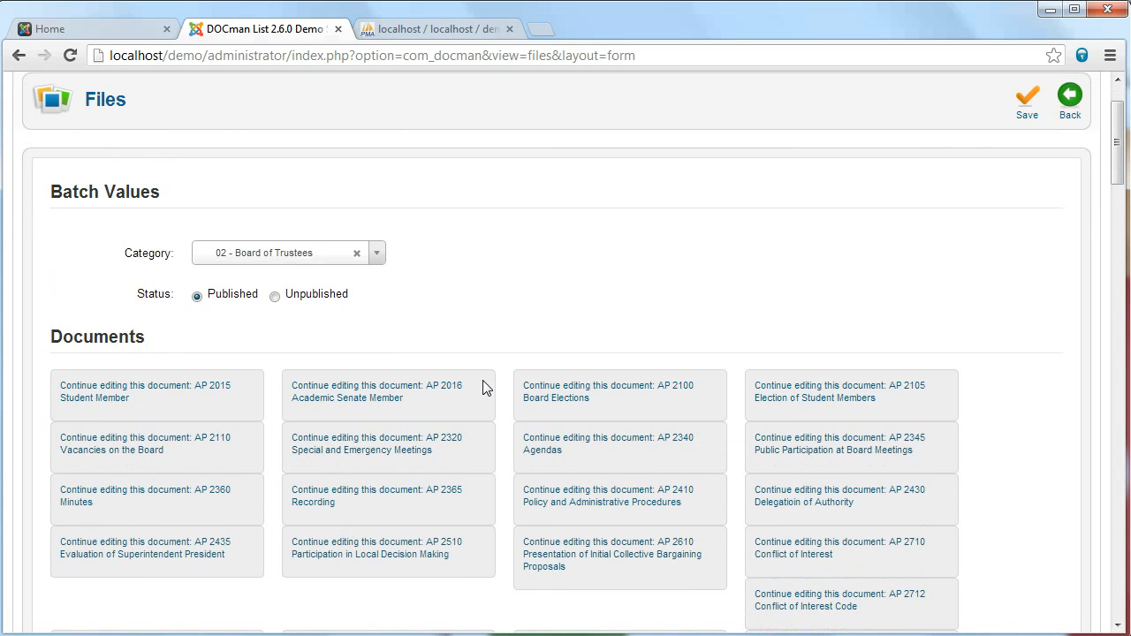
{"action": "scroll", "coordinate": [482, 386], "scroll_direction": "down", "scroll_amount": 4}
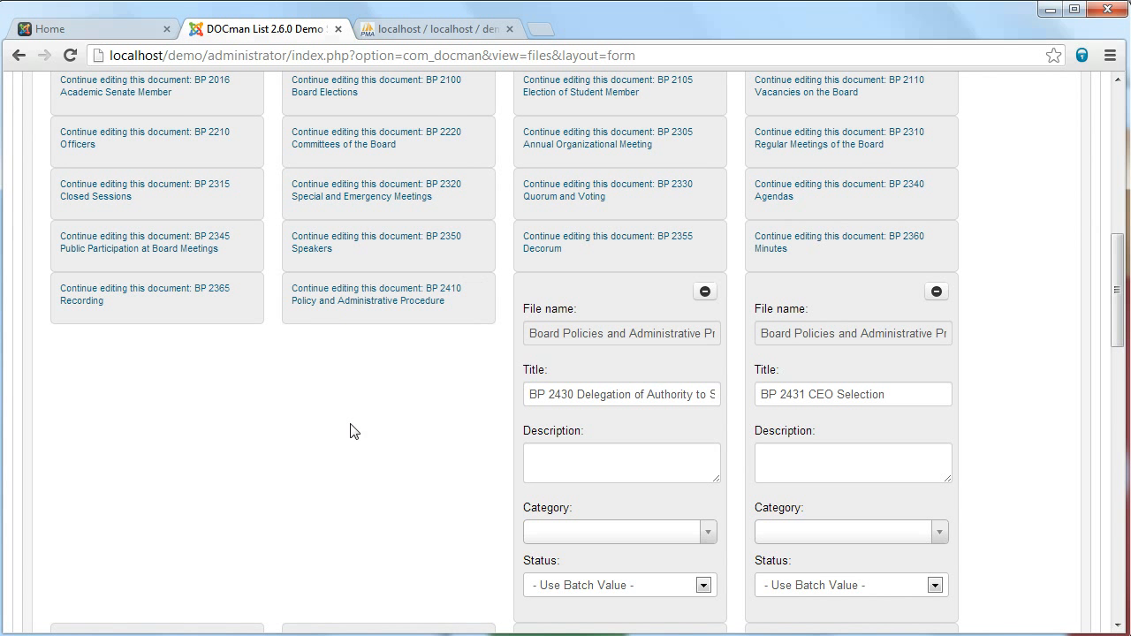
{"action": "scroll", "coordinate": [355, 347], "scroll_direction": "down", "scroll_amount": 2}
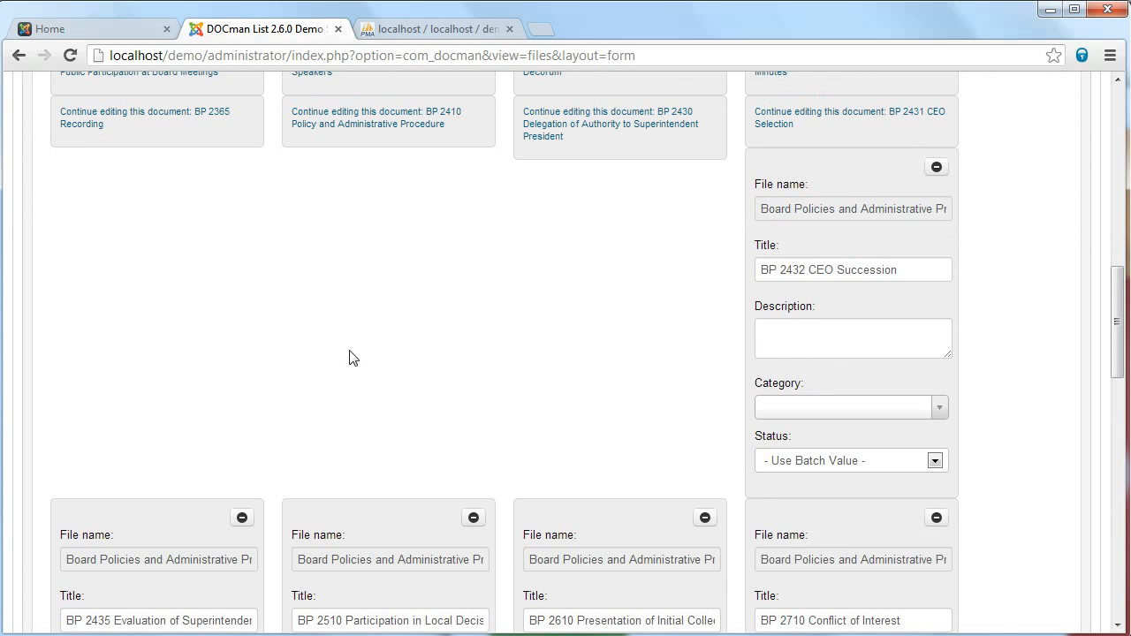
{"action": "scroll", "coordinate": [348, 353], "scroll_direction": "down", "scroll_amount": 1}
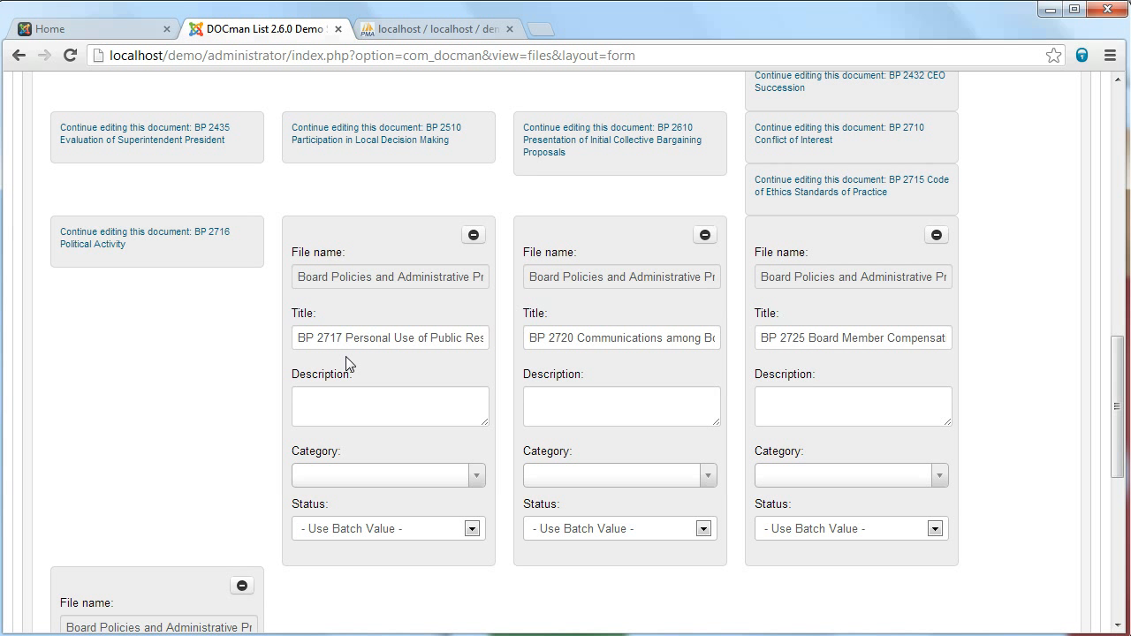
{"action": "scroll", "coordinate": [344, 378], "scroll_direction": "down", "scroll_amount": 1}
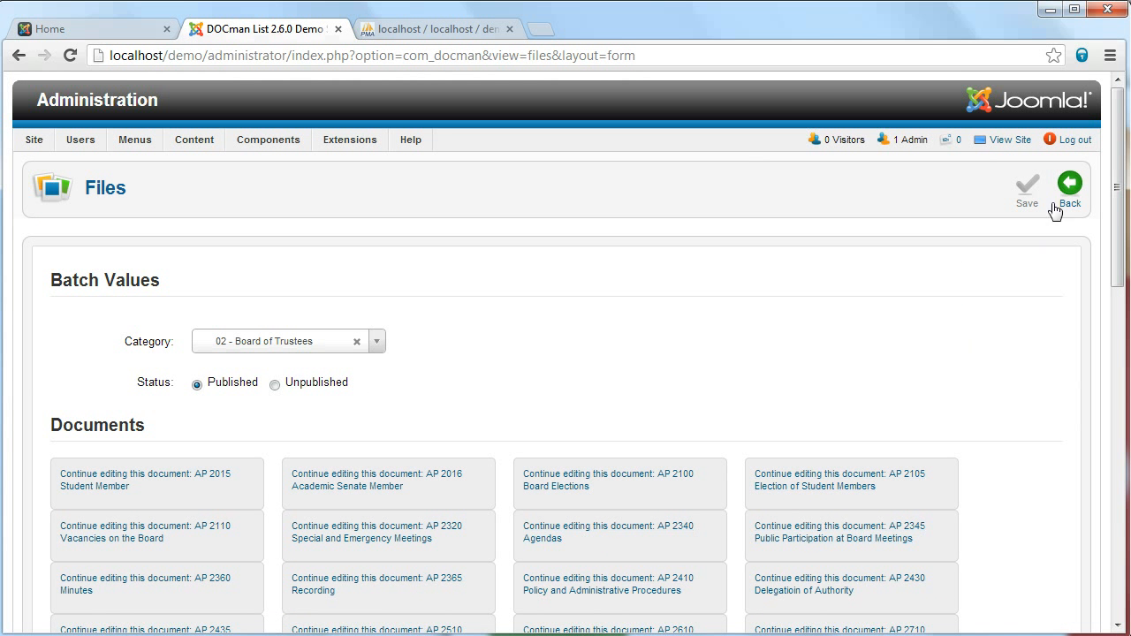
Return to the file list and open the Board Policies subfolder 03 - General Institution
{"action": "left_click", "coordinate": [140, 479]}
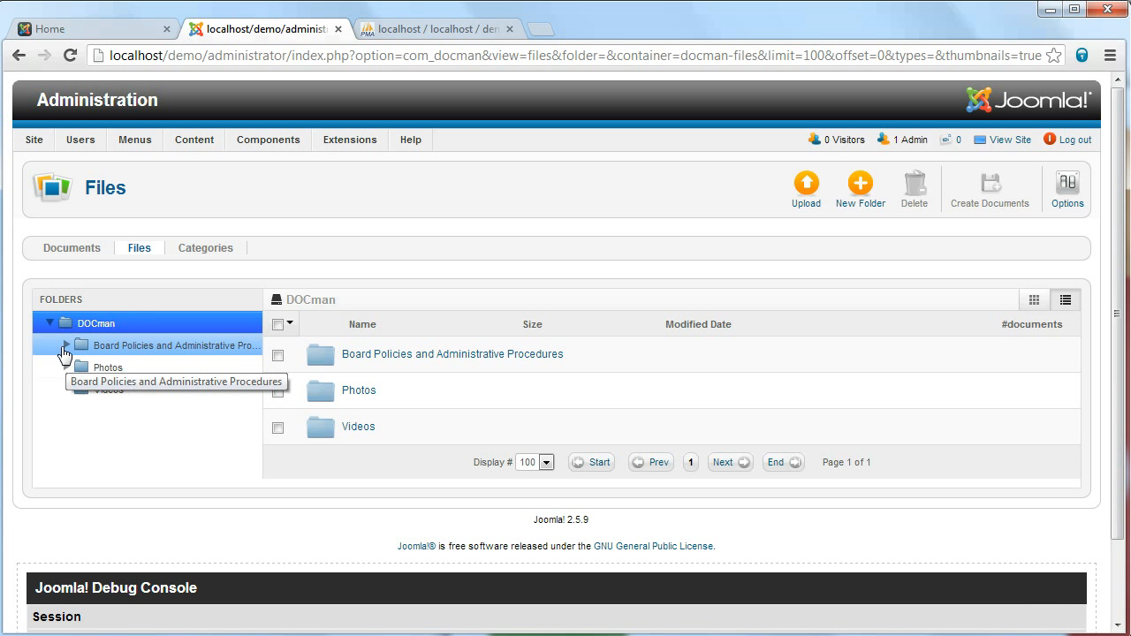
{"action": "left_click", "coordinate": [65, 346]}
{"action": "left_click", "coordinate": [124, 412]}
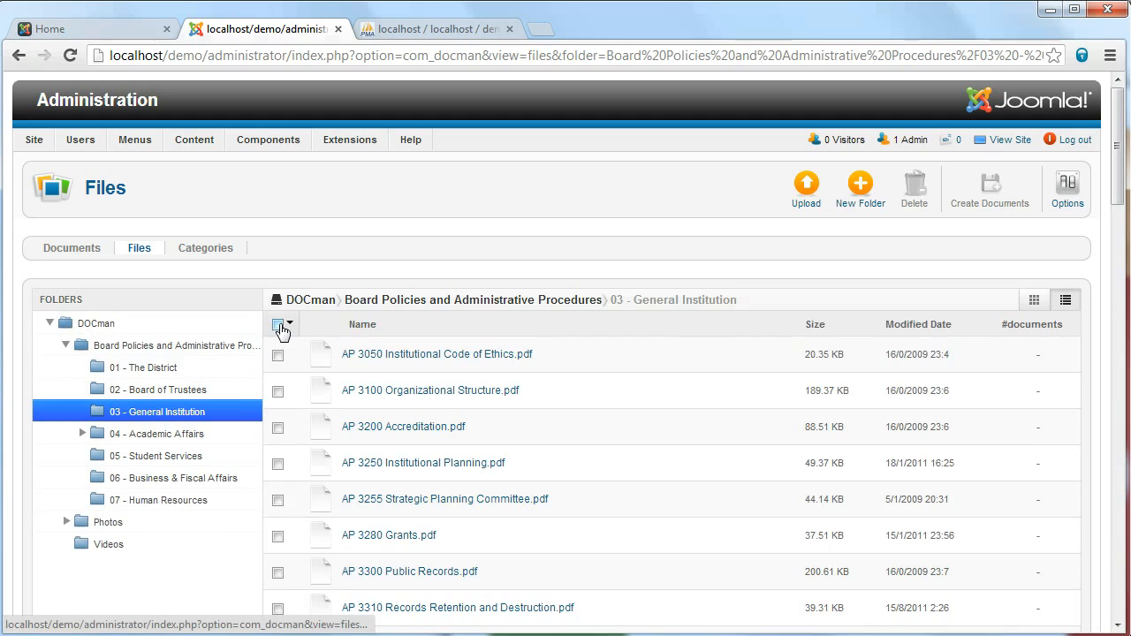
Select all the General Institution files and start creating documents from them
{"action": "left_click", "coordinate": [278, 324]}
{"action": "scroll", "coordinate": [610, 304], "scroll_direction": "down", "scroll_amount": 8}
{"action": "scroll", "coordinate": [616, 304], "scroll_direction": "down", "scroll_amount": 4}
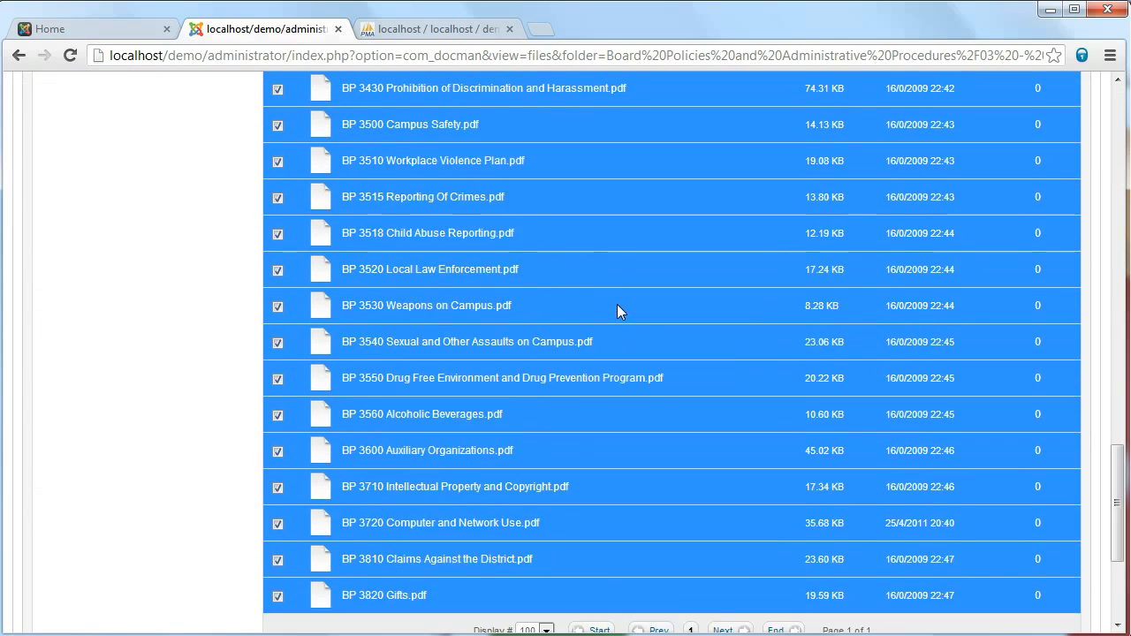
{"action": "scroll", "coordinate": [618, 313], "scroll_direction": "up", "scroll_amount": 7}
{"action": "scroll", "coordinate": [635, 294], "scroll_direction": "up", "scroll_amount": 5}
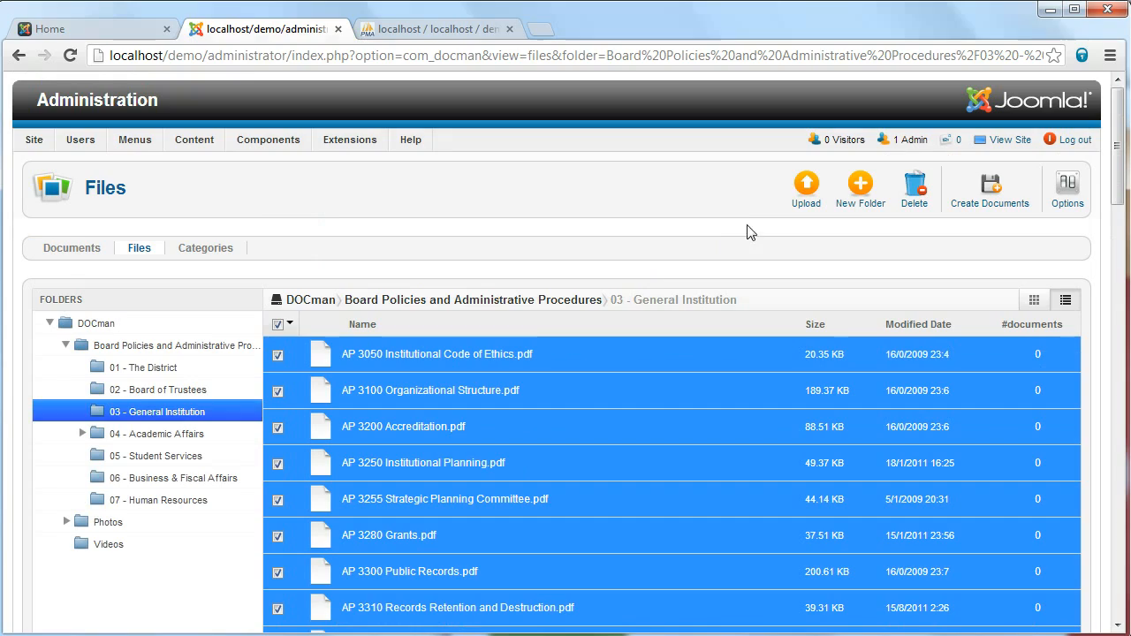
{"action": "left_click", "coordinate": [989, 187]}
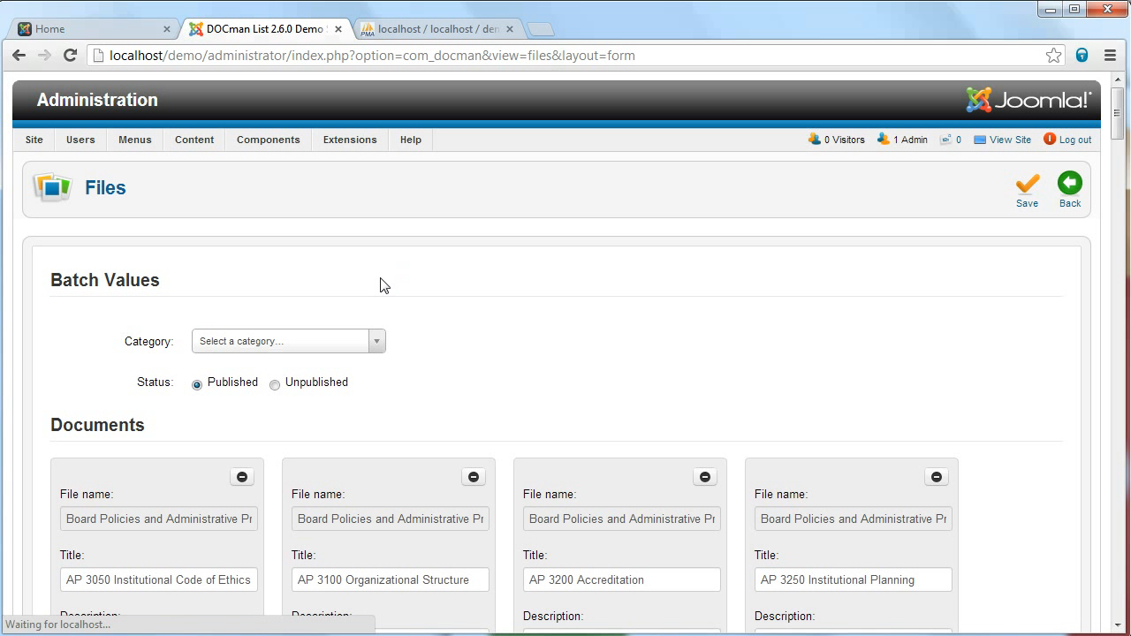
Set the batch category to 03 - General Institution and save the documents
{"action": "left_click", "coordinate": [325, 341]}
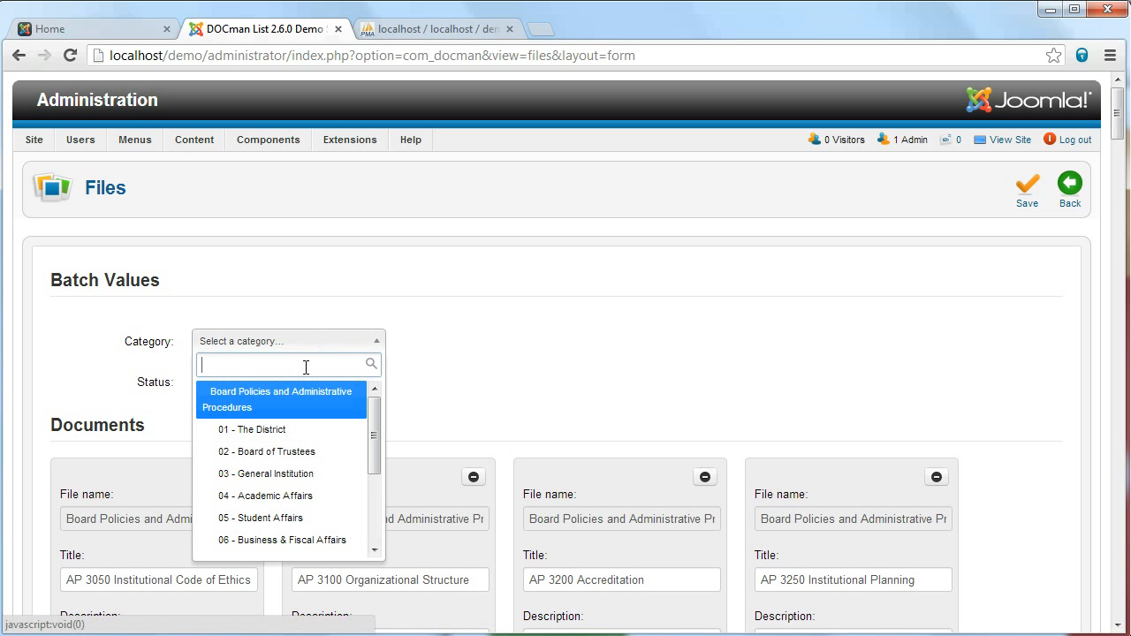
{"action": "left_click", "coordinate": [295, 472]}
{"action": "left_click", "coordinate": [1025, 185]}
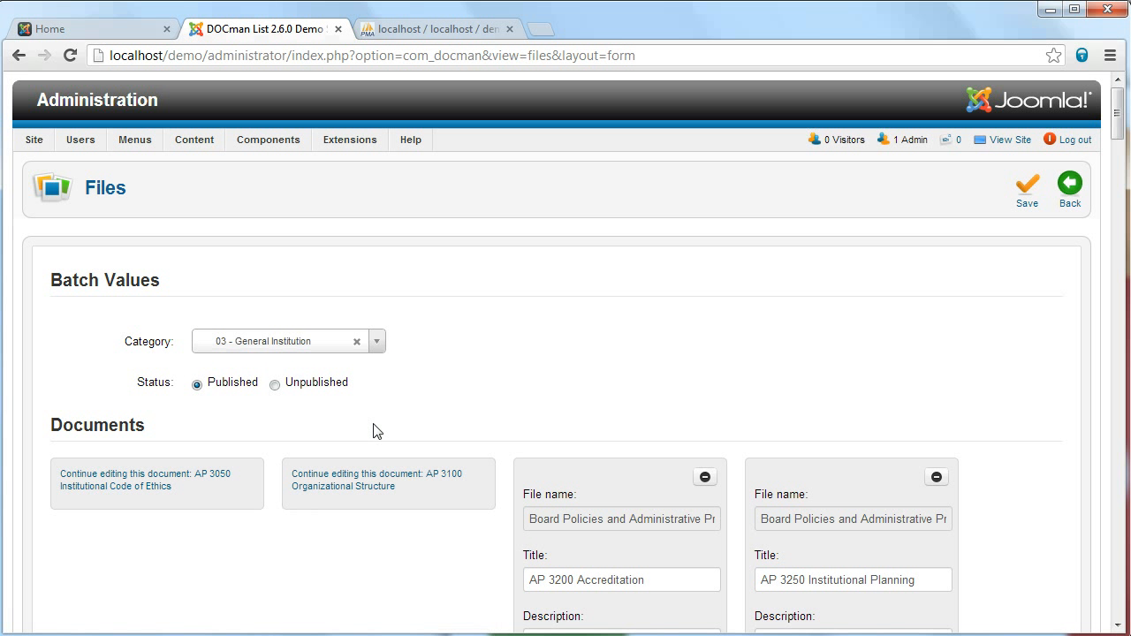
Check the creation progress of the General Institution documents throughout the batch form
{"action": "mouse_move", "coordinate": [269, 151]}
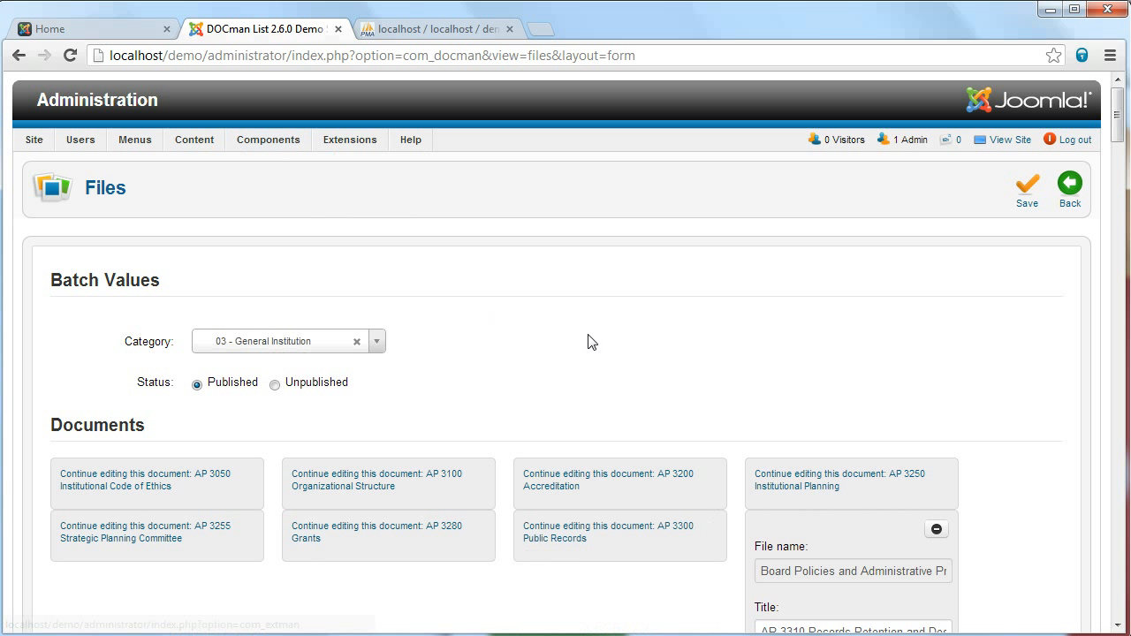
{"action": "scroll", "coordinate": [591, 342], "scroll_direction": "down", "scroll_amount": 1}
{"action": "scroll", "coordinate": [589, 342], "scroll_direction": "down", "scroll_amount": 1}
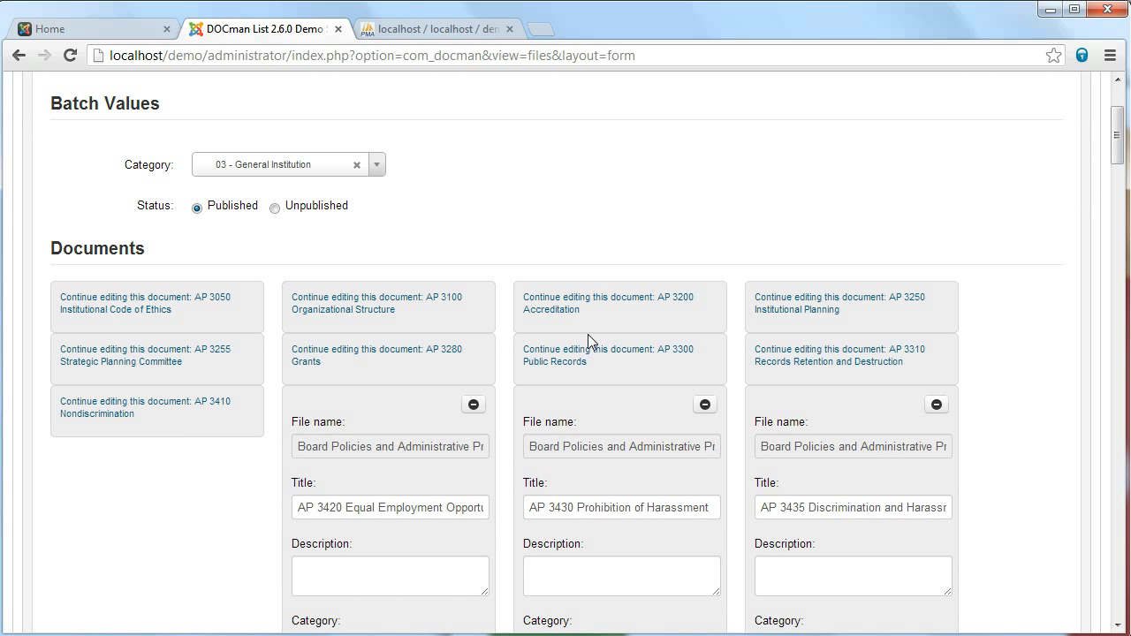
{"action": "scroll", "coordinate": [589, 342], "scroll_direction": "down", "scroll_amount": 1}
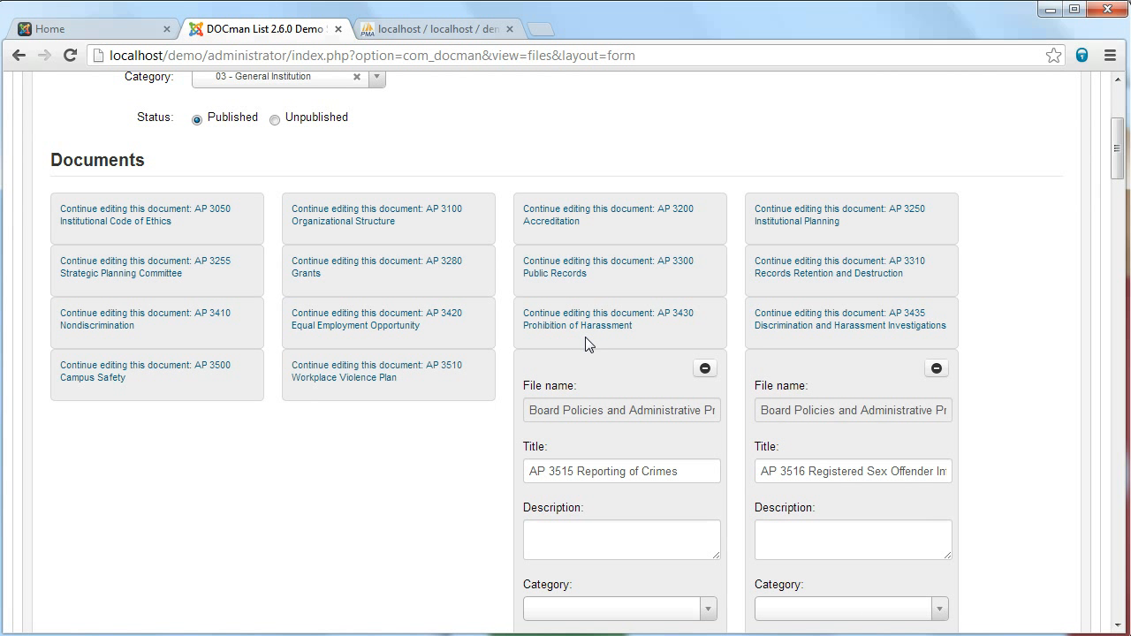
{"action": "scroll", "coordinate": [583, 340], "scroll_direction": "down", "scroll_amount": 1}
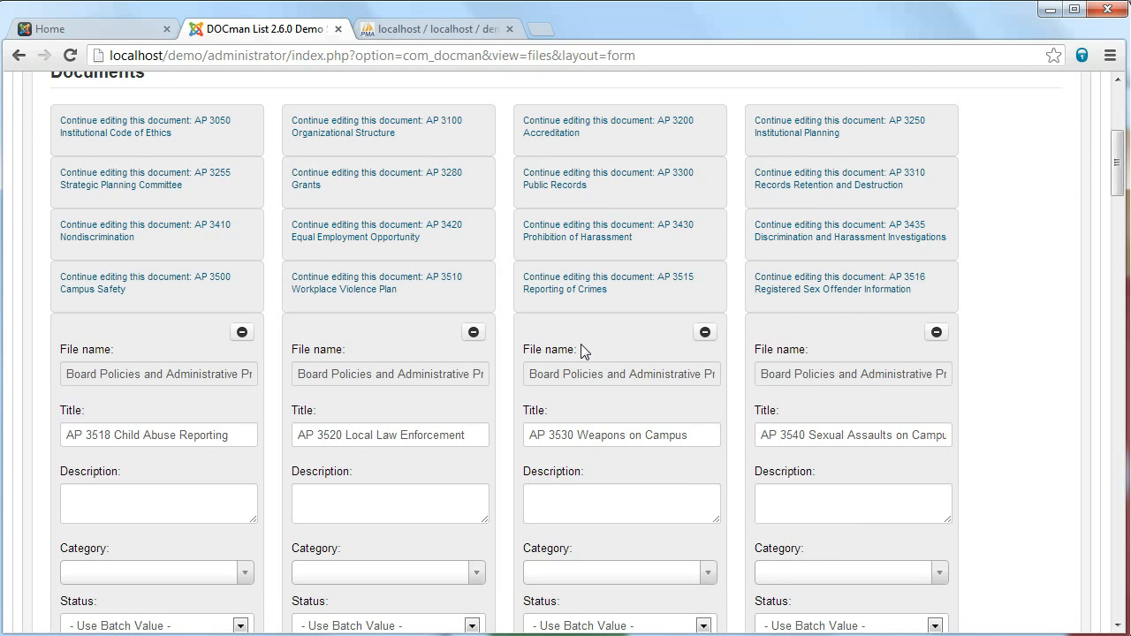
{"action": "scroll", "coordinate": [581, 343], "scroll_direction": "down", "scroll_amount": 3}
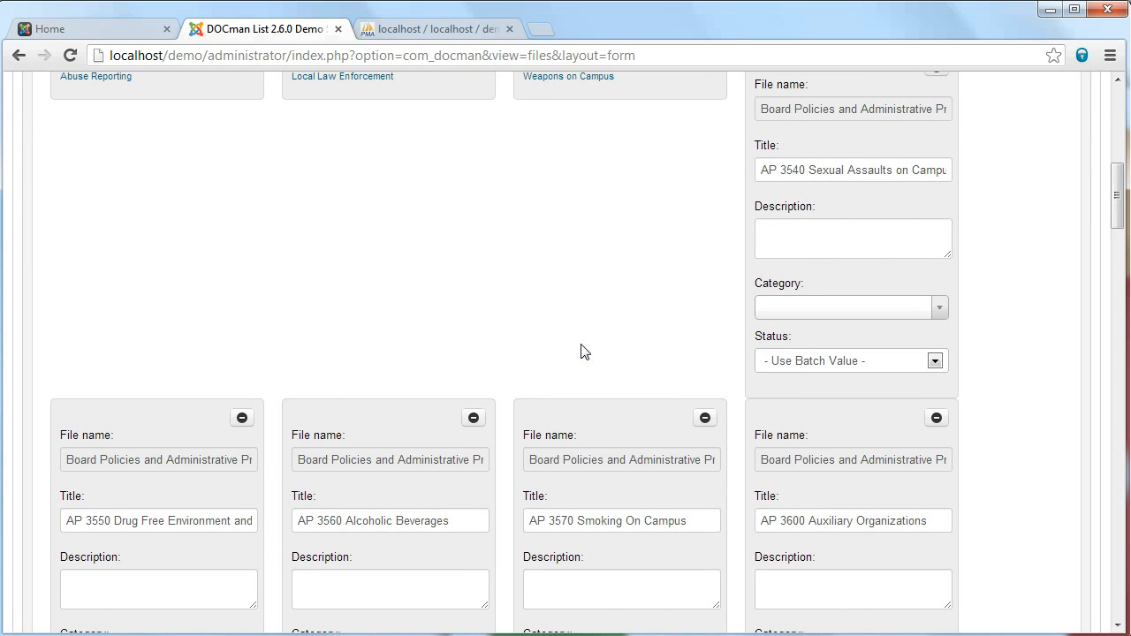
{"action": "scroll", "coordinate": [581, 349], "scroll_direction": "down", "scroll_amount": 7}
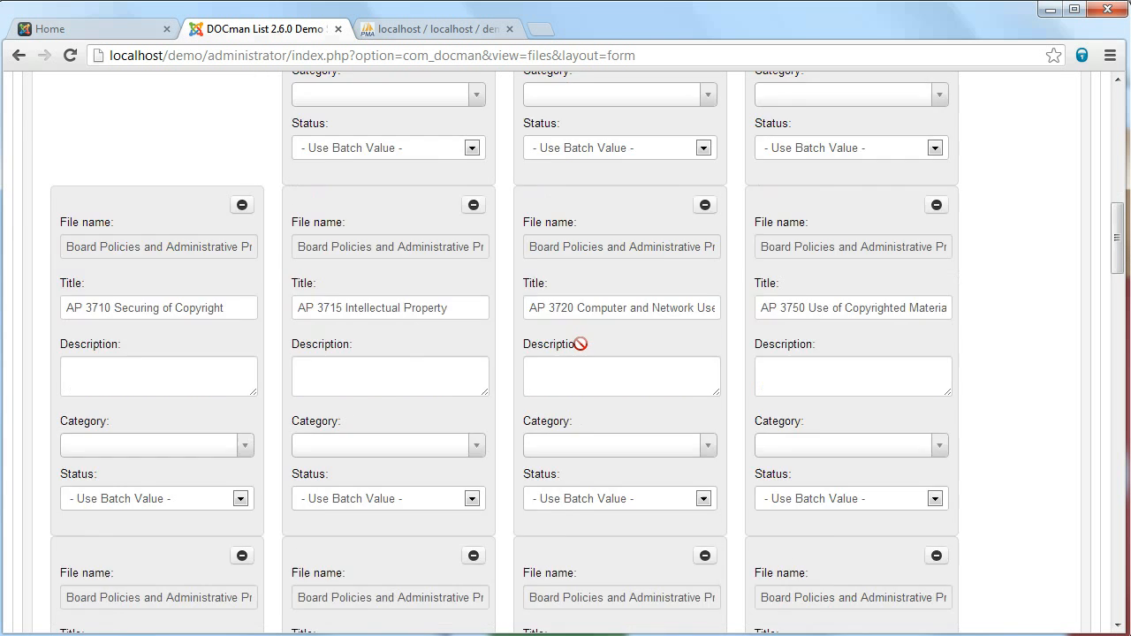
{"action": "scroll", "coordinate": [580, 344], "scroll_direction": "down", "scroll_amount": 5}
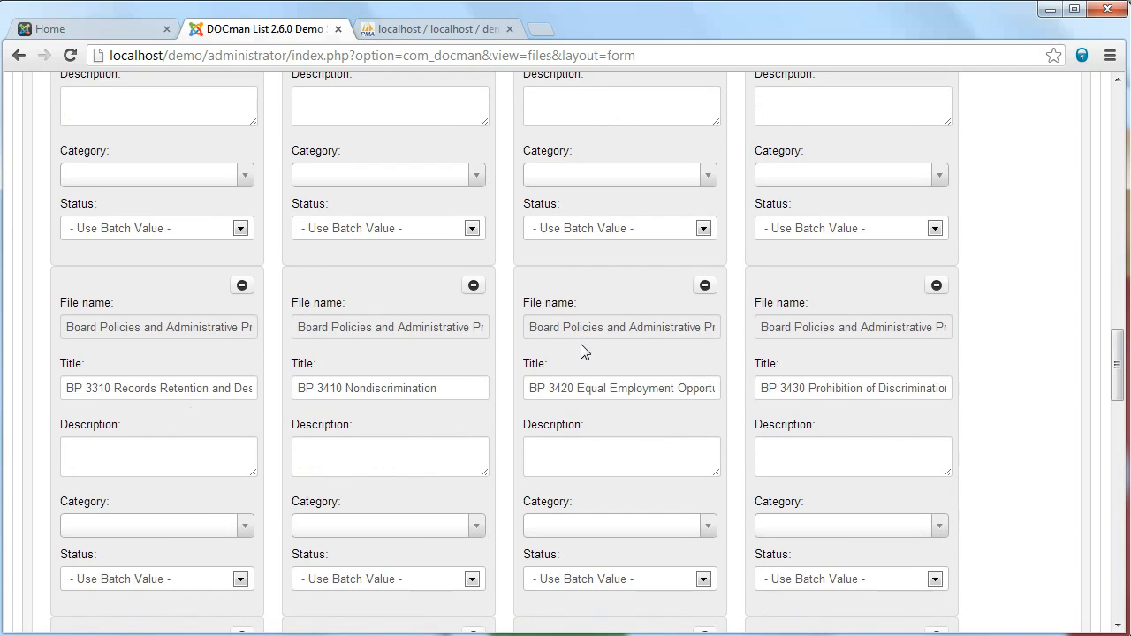
{"action": "scroll", "coordinate": [580, 344], "scroll_direction": "down", "scroll_amount": 9}
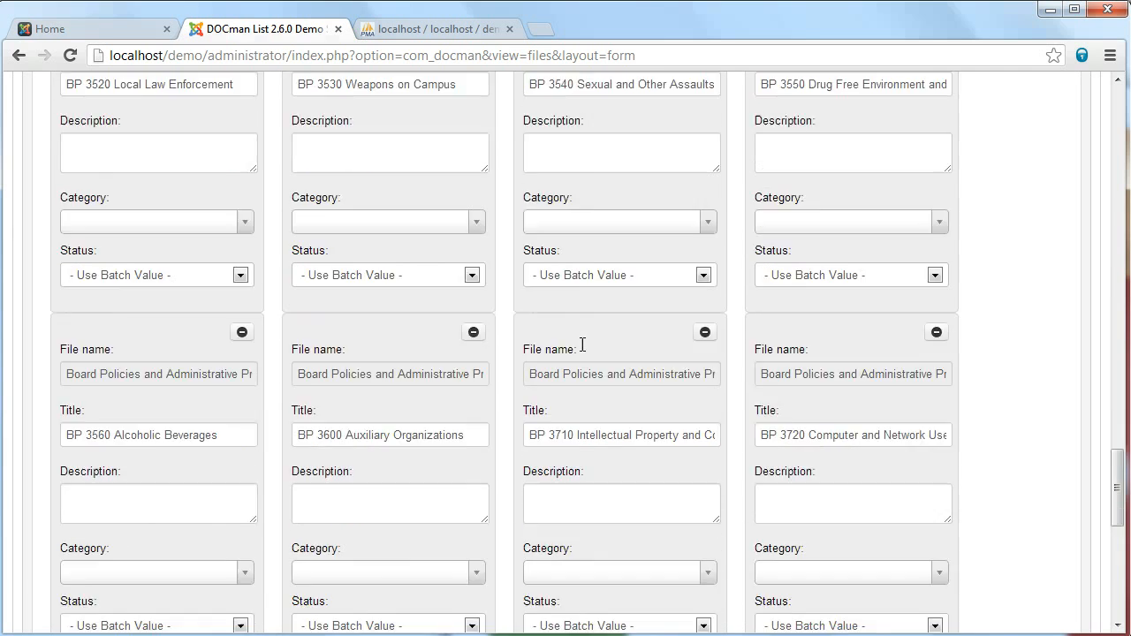
{"action": "scroll", "coordinate": [582, 343], "scroll_direction": "up", "scroll_amount": 20}
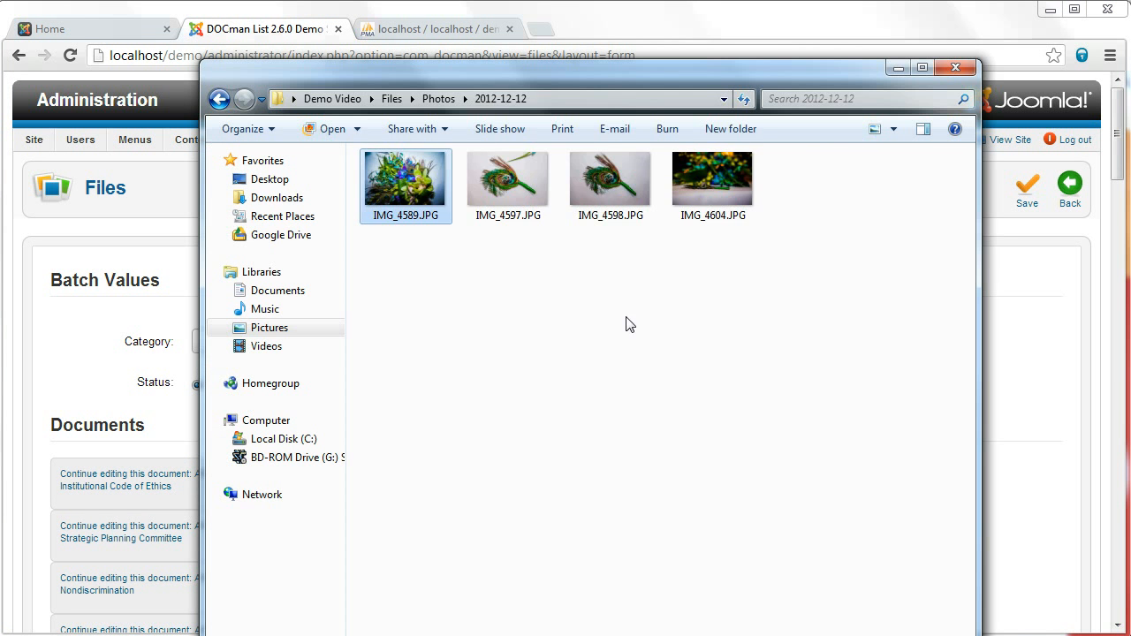
In Windows Explorer, go up to the Demo Video folder, view the properties of its Files folder and return to the browser
{"action": "key", "text": "BackSpace"}
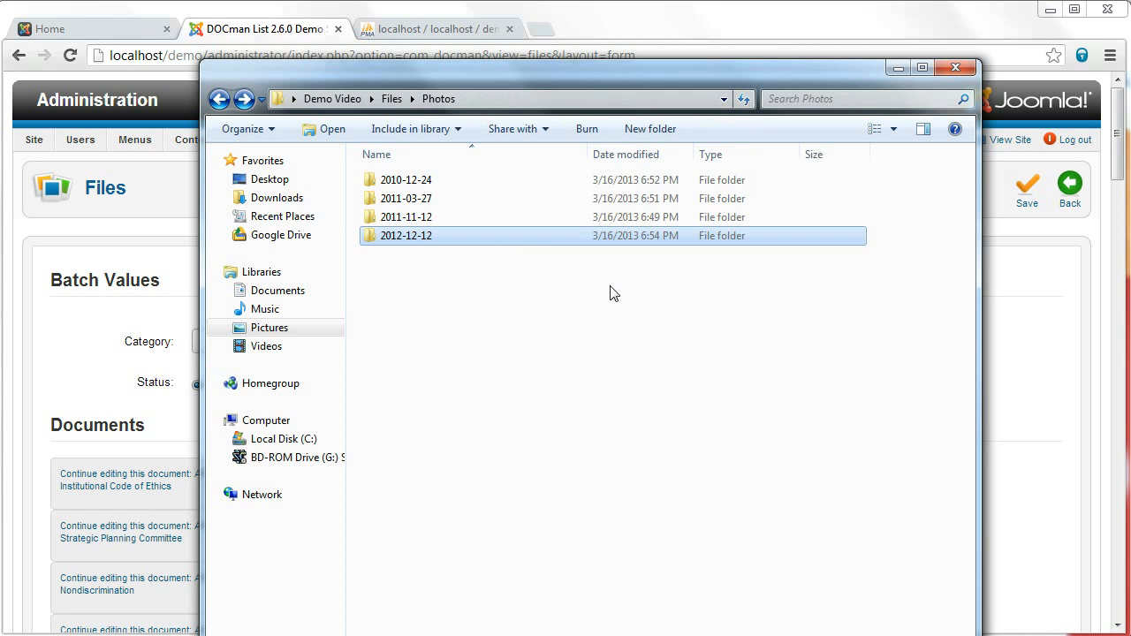
{"action": "left_click", "coordinate": [393, 100]}
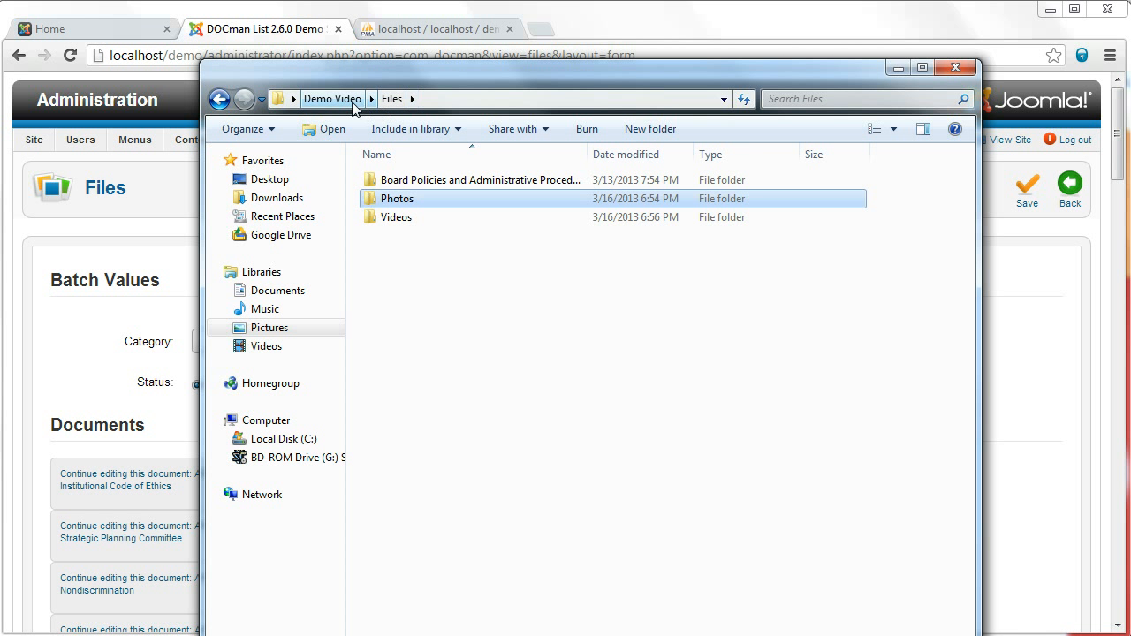
{"action": "left_click", "coordinate": [350, 101]}
{"action": "right_click", "coordinate": [414, 180]}
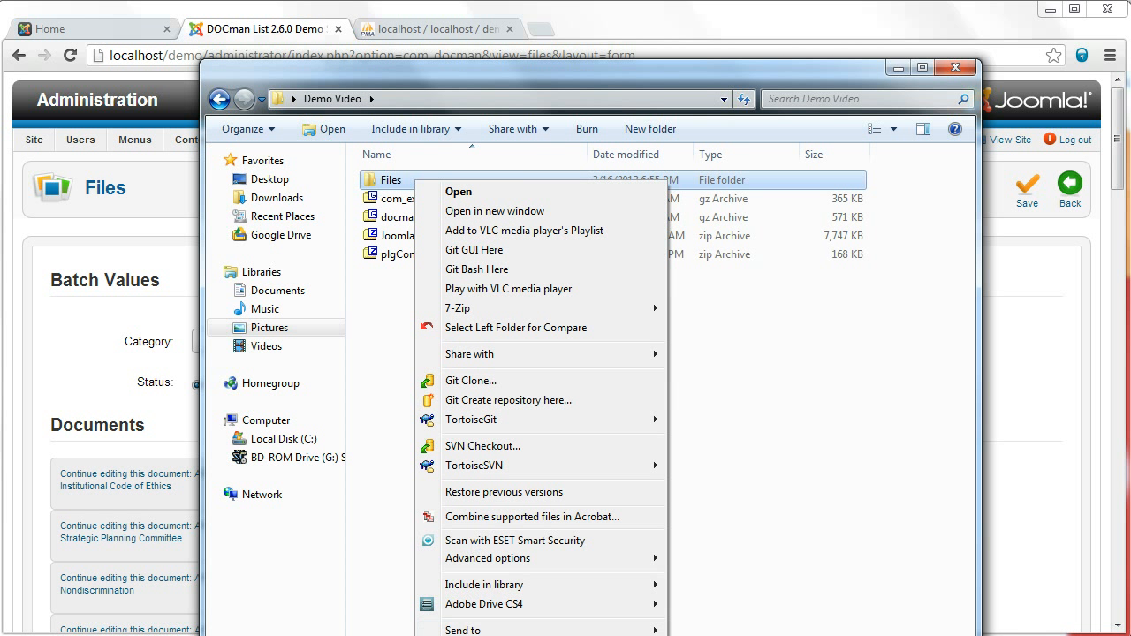
{"action": "left_click", "coordinate": [450, 635]}
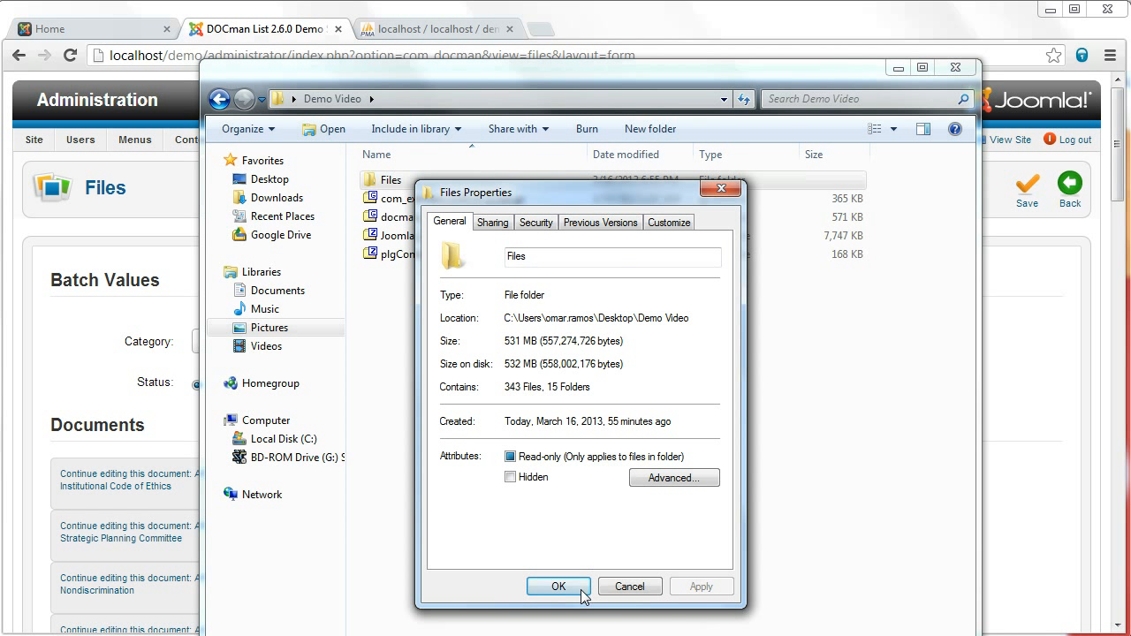
{"action": "left_click", "coordinate": [624, 590]}
{"action": "left_click", "coordinate": [897, 67]}
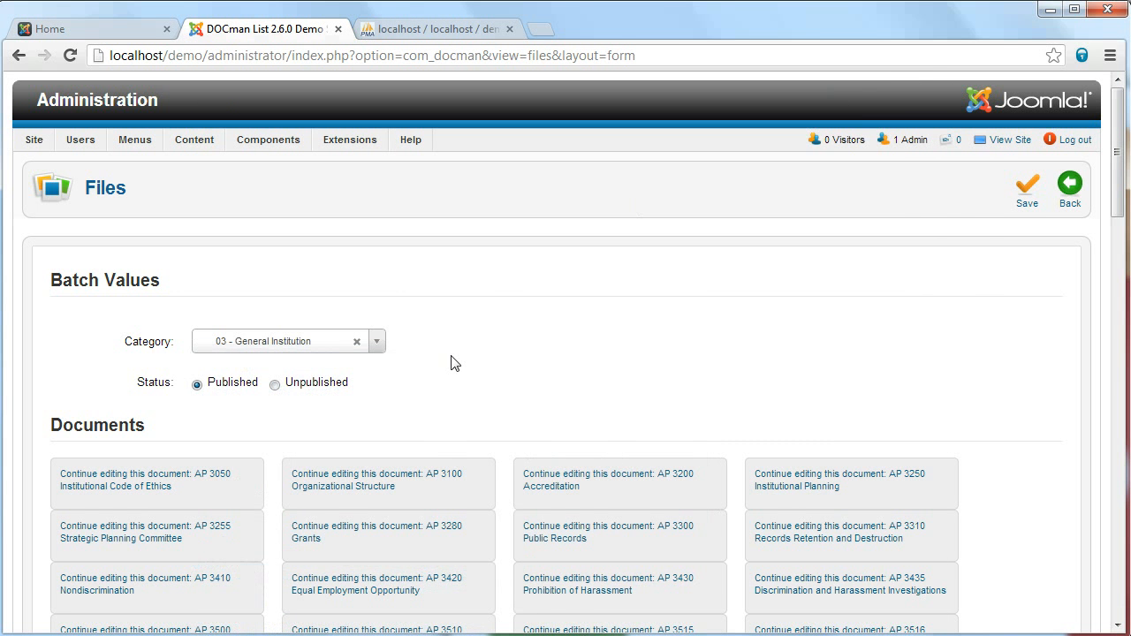
Leave the General Institution batch form once saving completes and open the Board Policies subfolder 04 - Academic Affairs
{"action": "scroll", "coordinate": [502, 313], "scroll_direction": "down", "scroll_amount": 15}
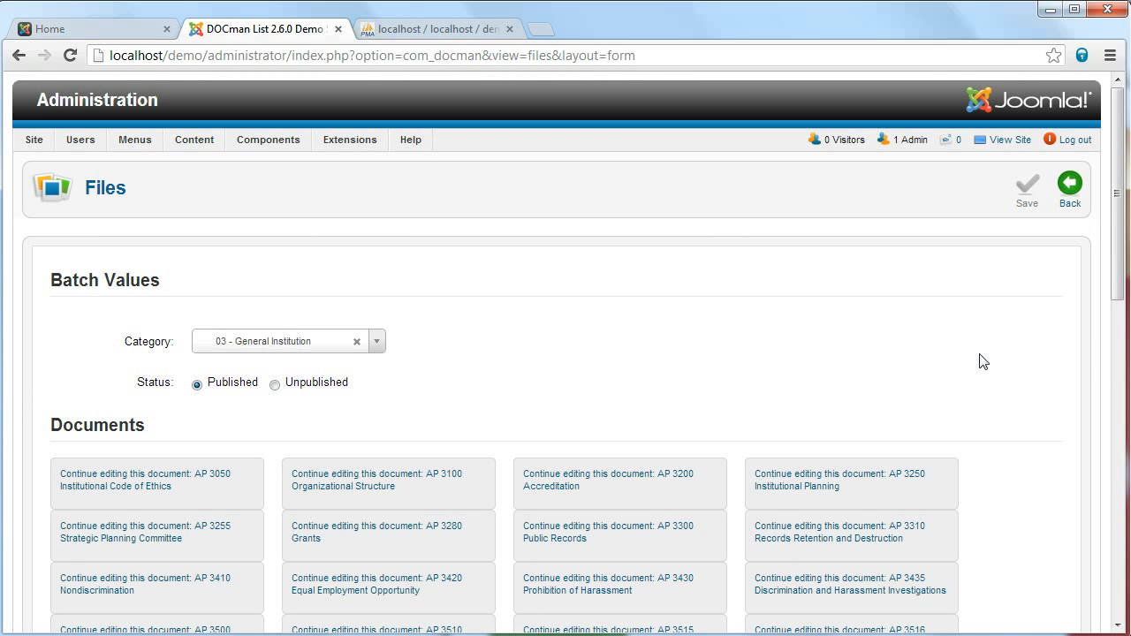
{"action": "left_click", "coordinate": [1073, 199]}
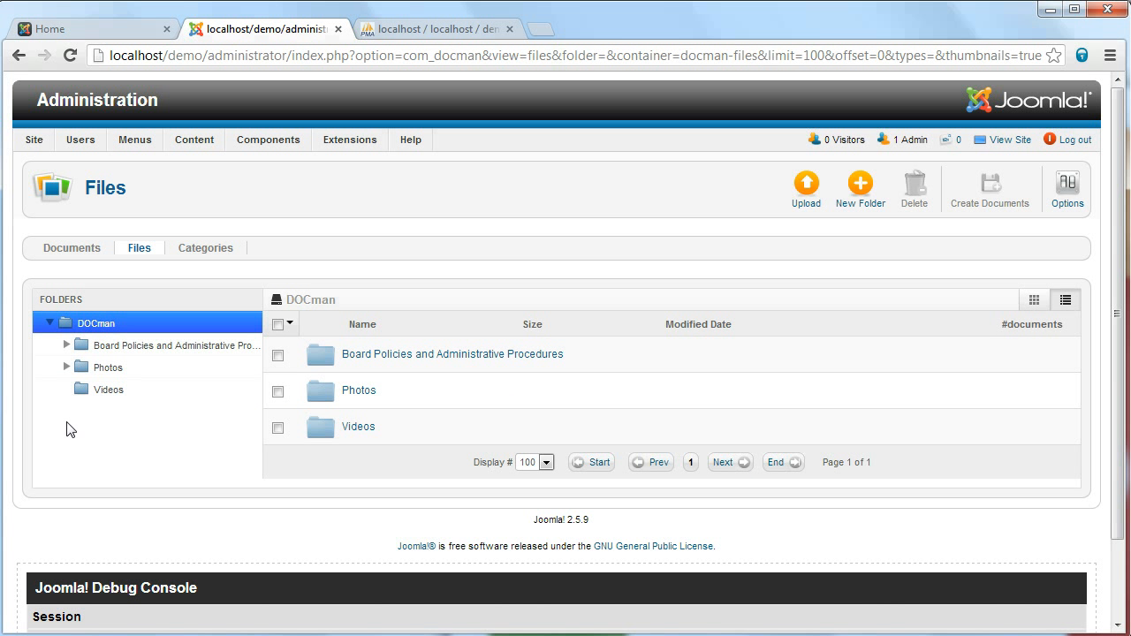
{"action": "left_click", "coordinate": [67, 345]}
{"action": "left_click", "coordinate": [143, 439]}
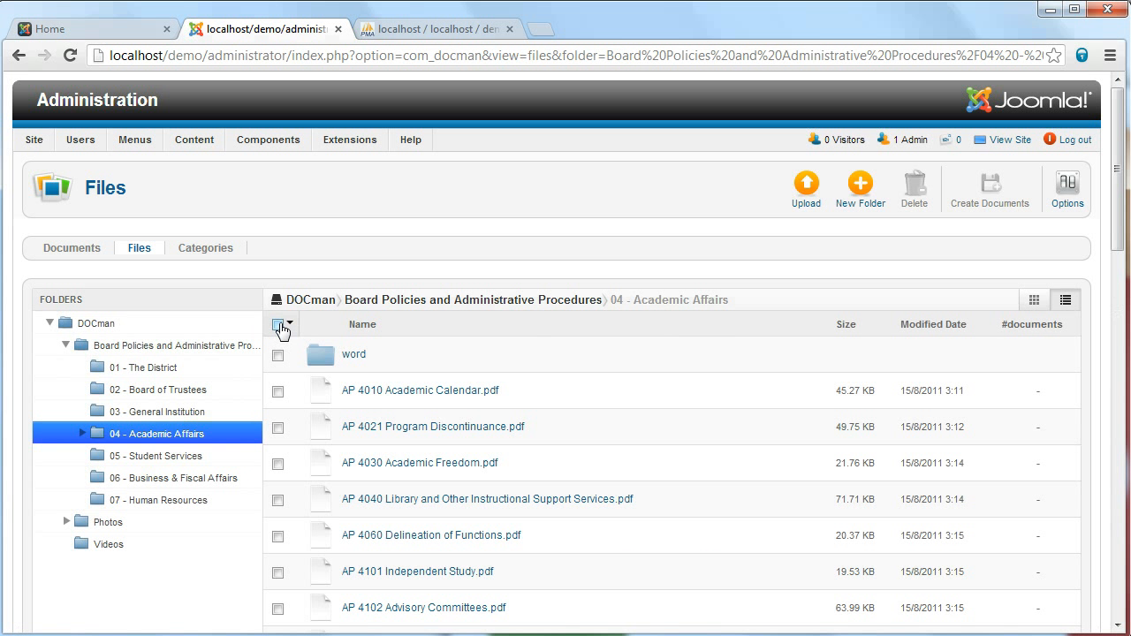
Select all files in the 04 - Academic Affairs folder except the word subfolder and start batch-creating documents from them
{"action": "left_click", "coordinate": [278, 325]}
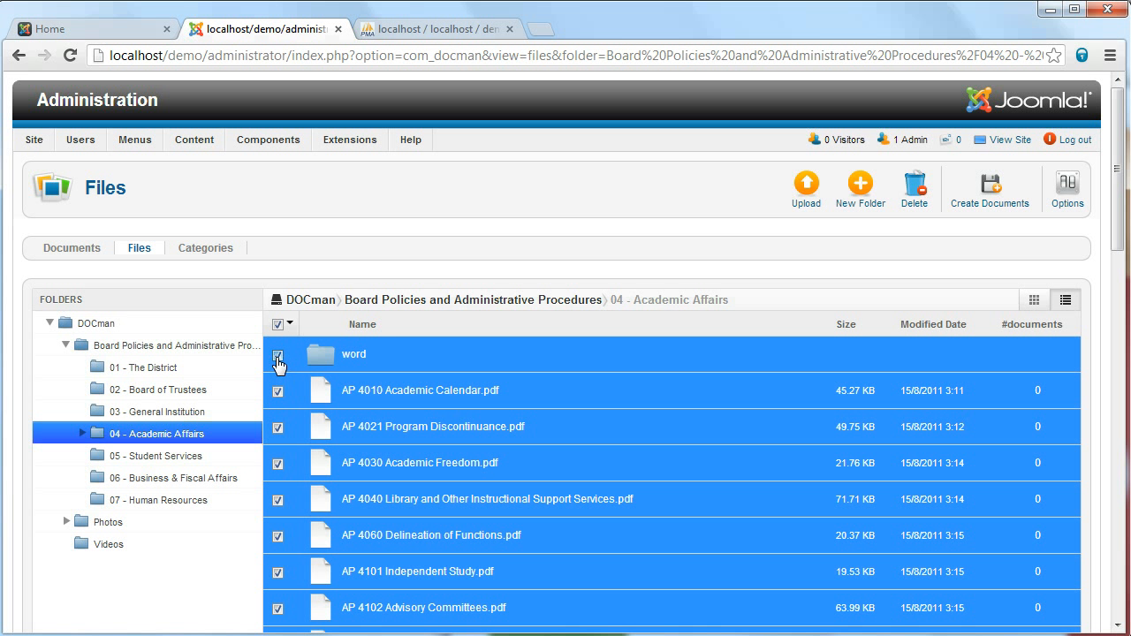
{"action": "left_click", "coordinate": [278, 357]}
{"action": "left_click", "coordinate": [990, 194]}
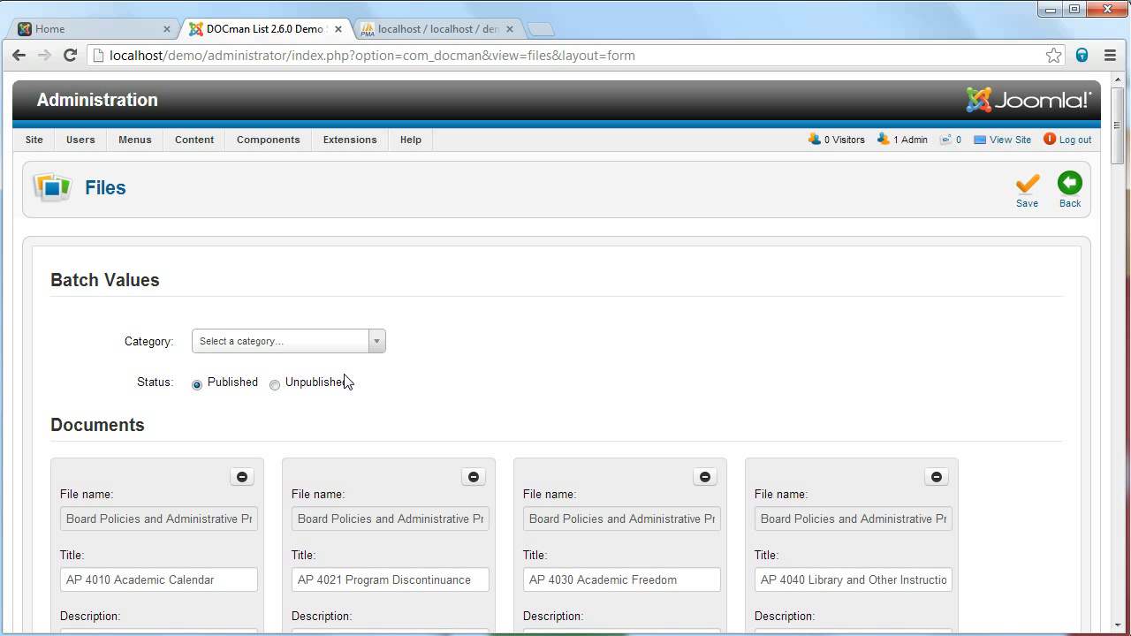
Set the batch category to 04 - Academic Affairs, save the documents and follow their creation through the form
{"action": "left_click", "coordinate": [337, 347]}
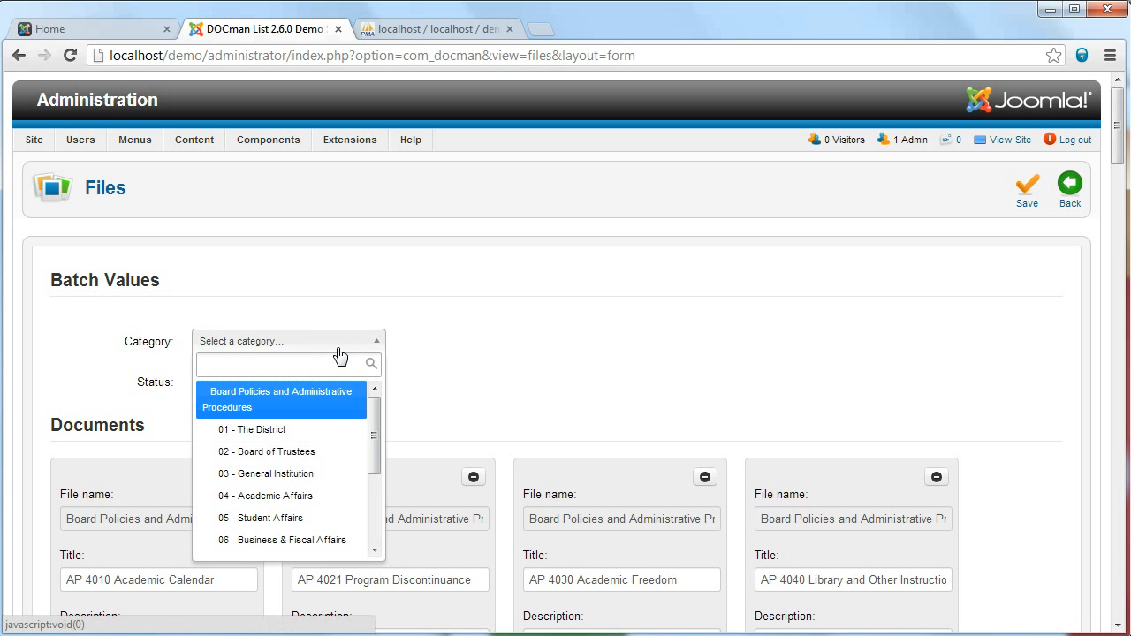
{"action": "left_click", "coordinate": [274, 499]}
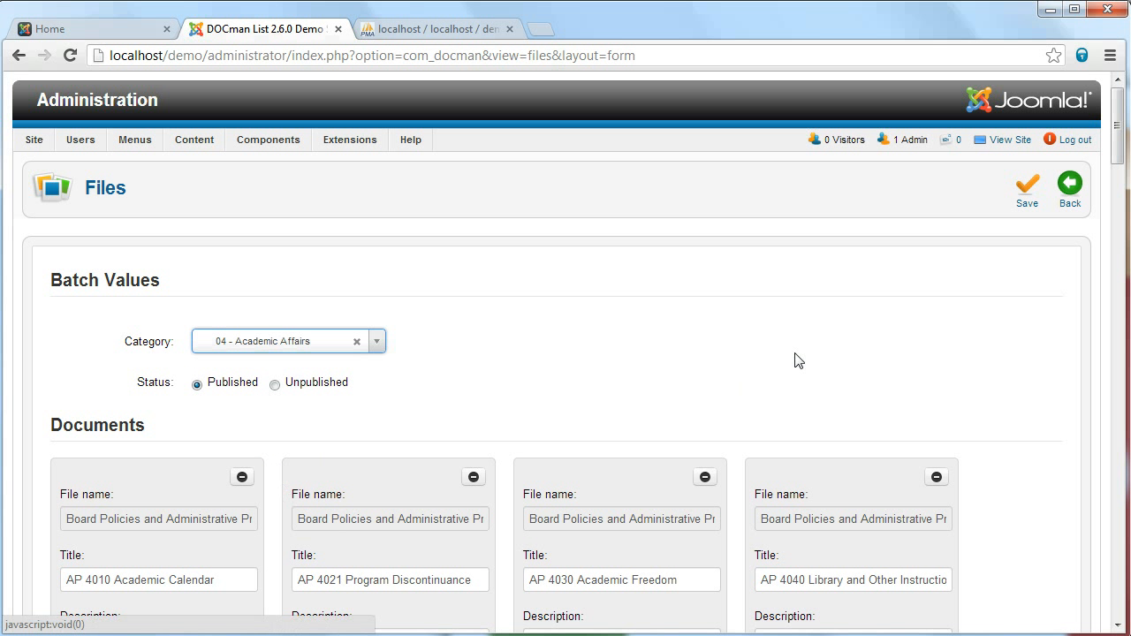
{"action": "left_click", "coordinate": [1023, 199]}
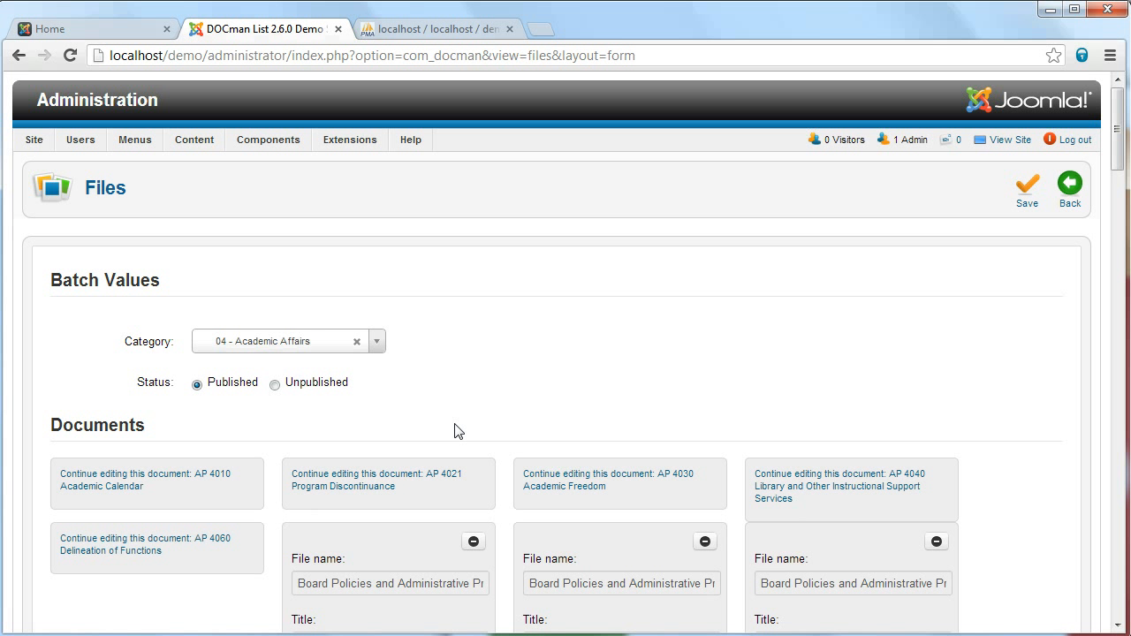
{"action": "scroll", "coordinate": [489, 419], "scroll_direction": "down", "scroll_amount": 4}
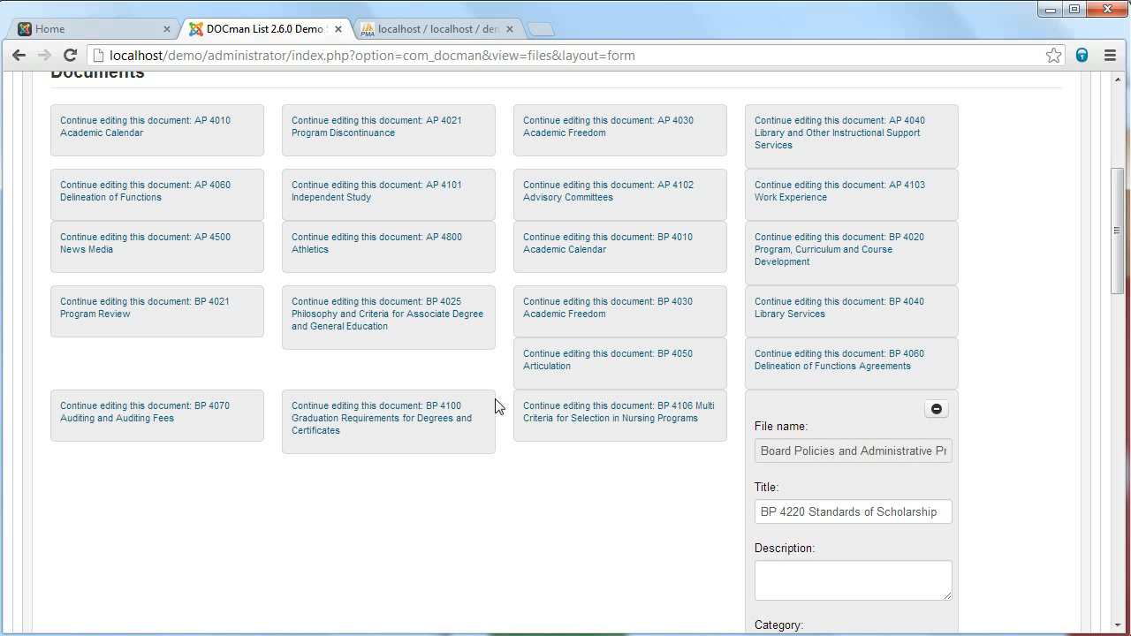
{"action": "scroll", "coordinate": [494, 406], "scroll_direction": "down", "scroll_amount": 2}
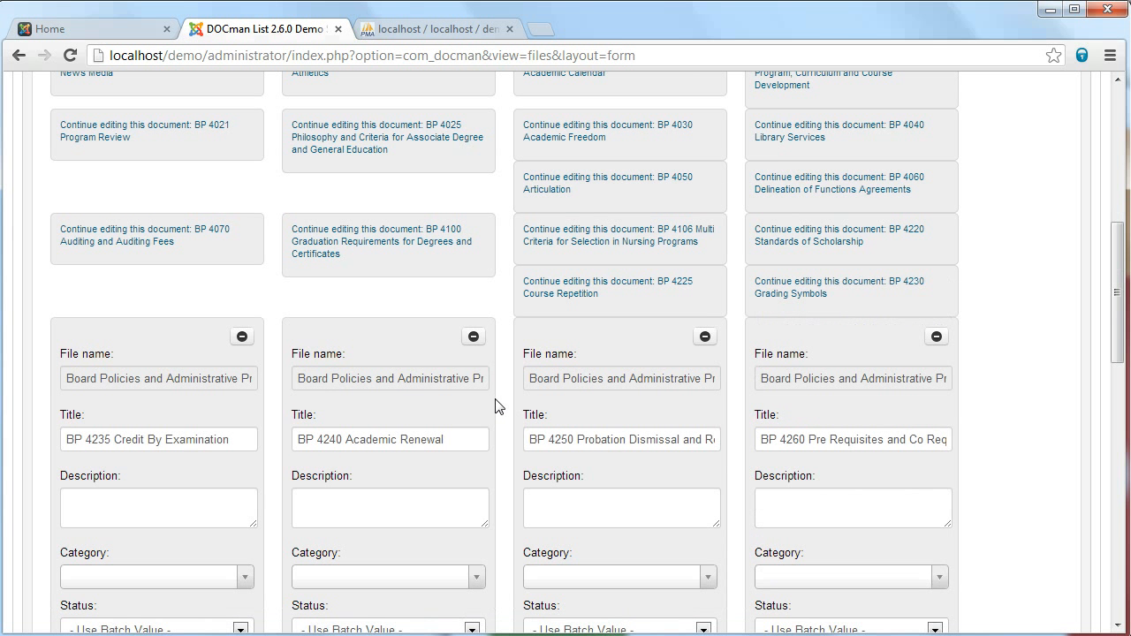
{"action": "scroll", "coordinate": [495, 407], "scroll_direction": "down", "scroll_amount": 1}
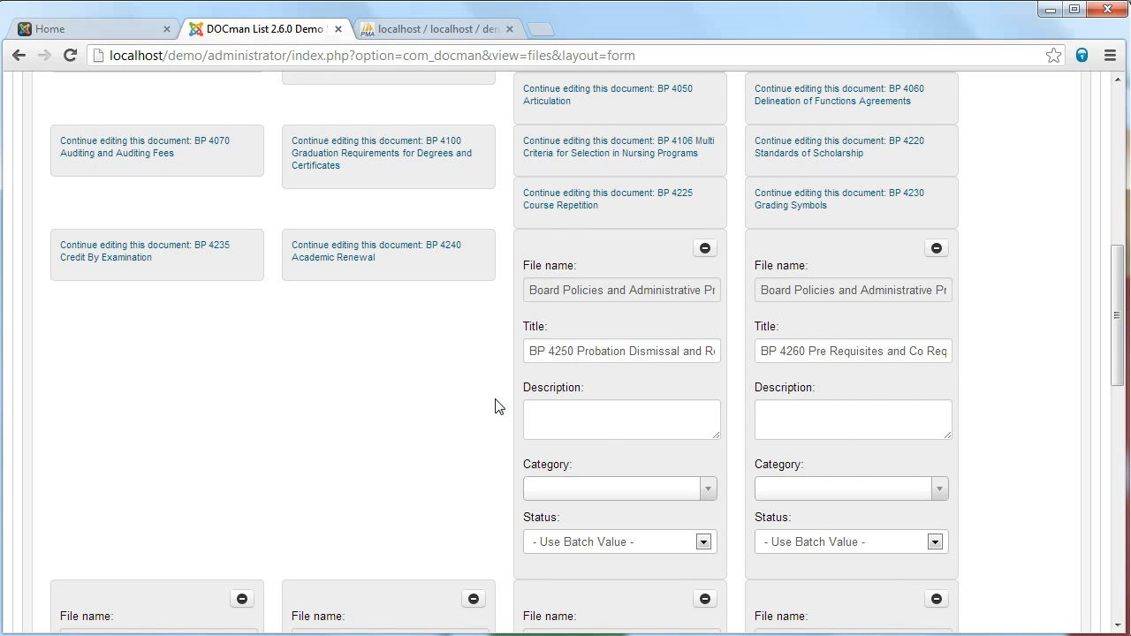
{"action": "scroll", "coordinate": [494, 406], "scroll_direction": "down", "scroll_amount": 1}
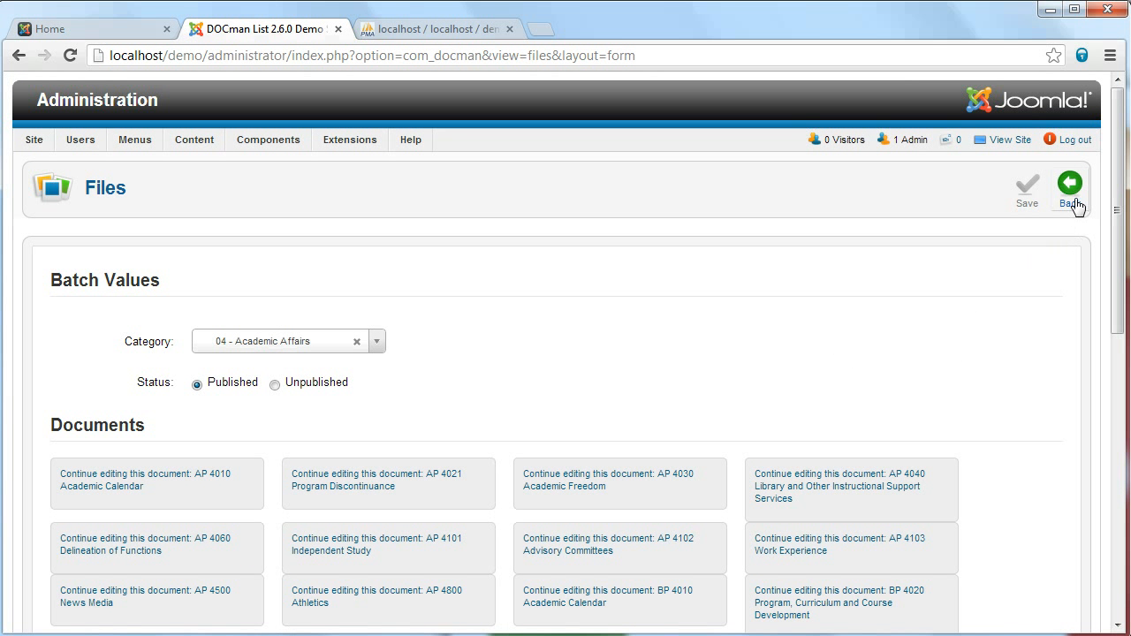
Leave the Academic Affairs batch form once saving completes and open the Board Policies subfolder 05 - Student Services
{"action": "left_click", "coordinate": [1073, 203]}
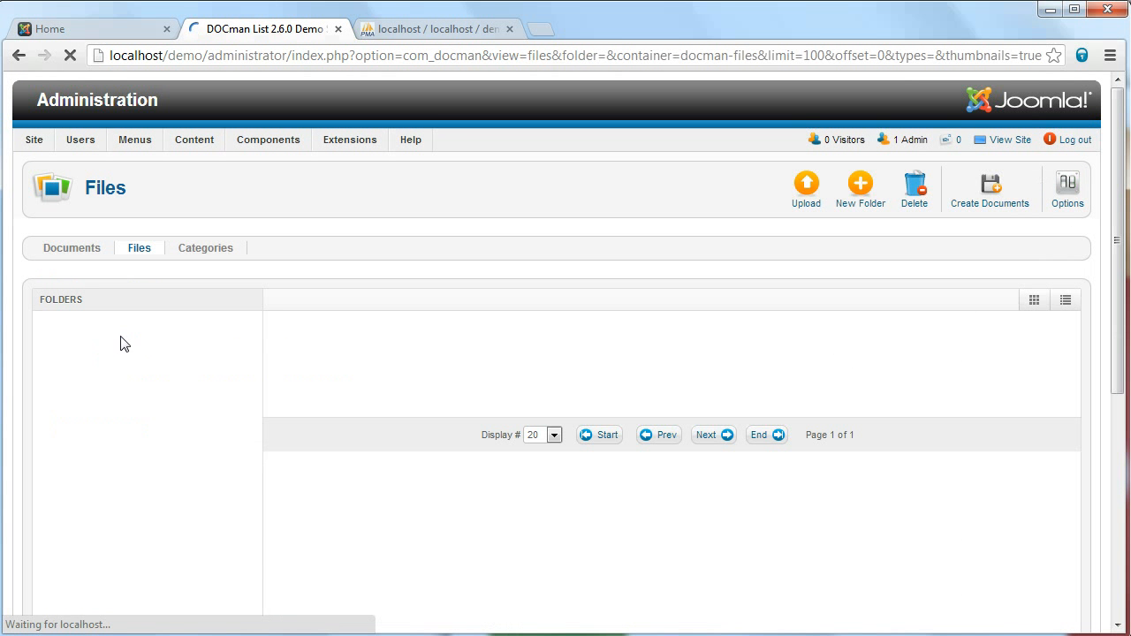
{"action": "left_click", "coordinate": [63, 346]}
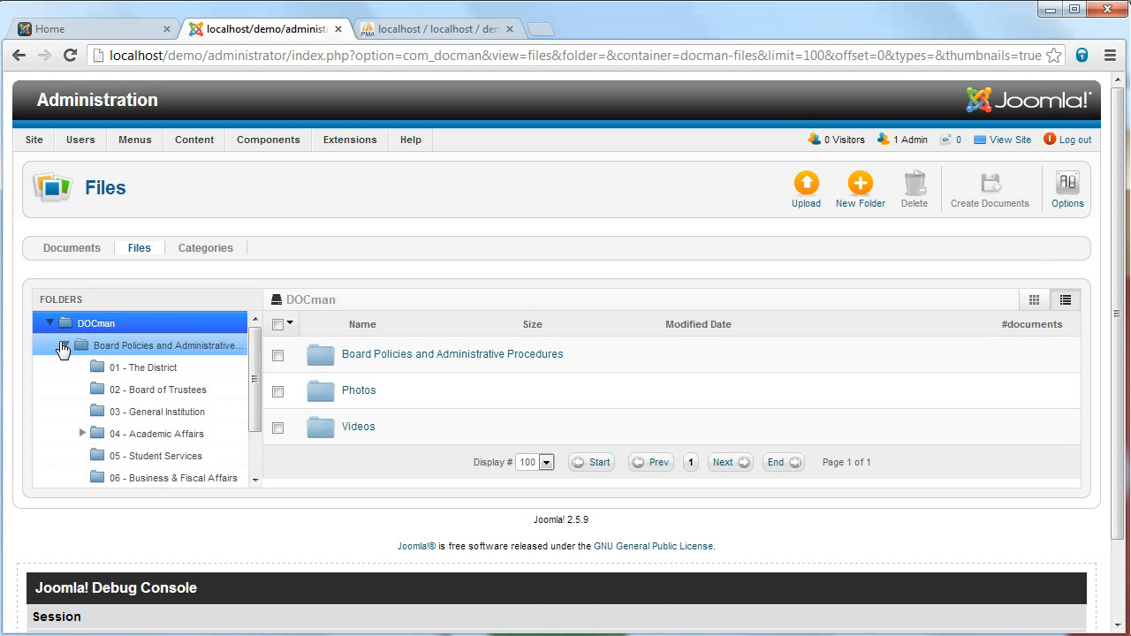
{"action": "left_click", "coordinate": [123, 456]}
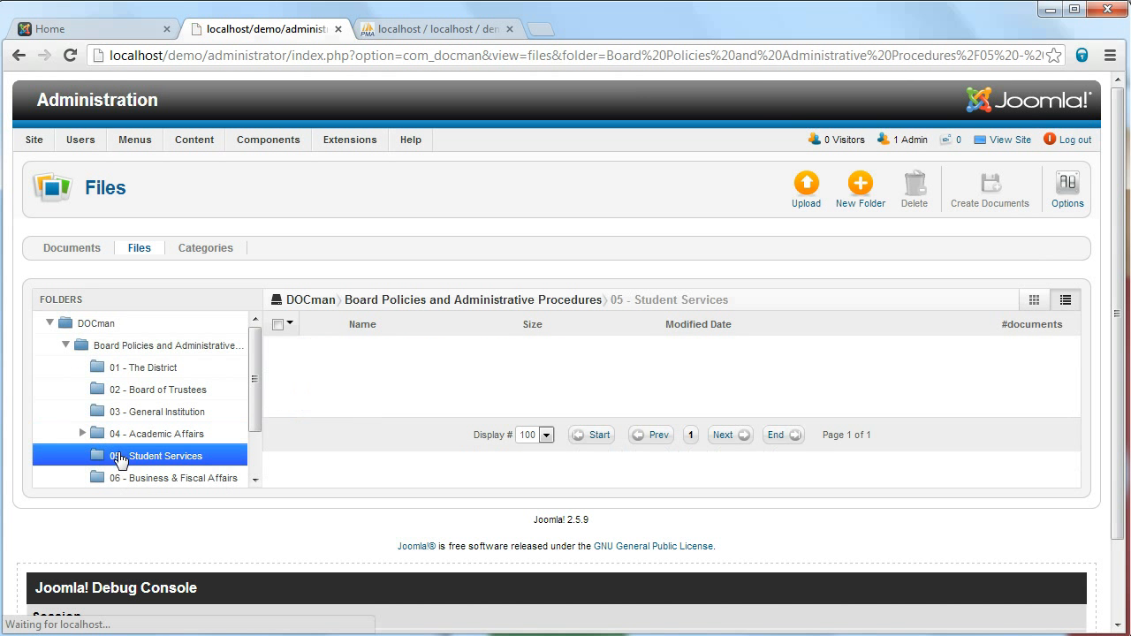
Select all files in the 05 - Student Services folder and start batch-creating documents from them
{"action": "left_click", "coordinate": [279, 327]}
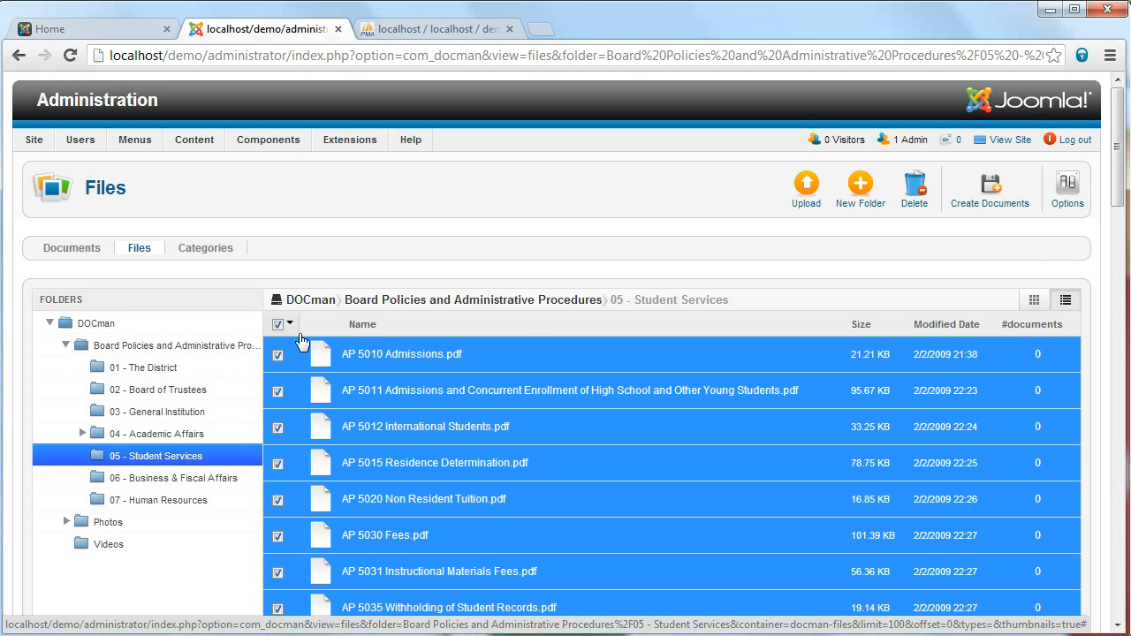
{"action": "scroll", "coordinate": [432, 351], "scroll_direction": "down", "scroll_amount": 10}
{"action": "scroll", "coordinate": [537, 347], "scroll_direction": "up", "scroll_amount": 10}
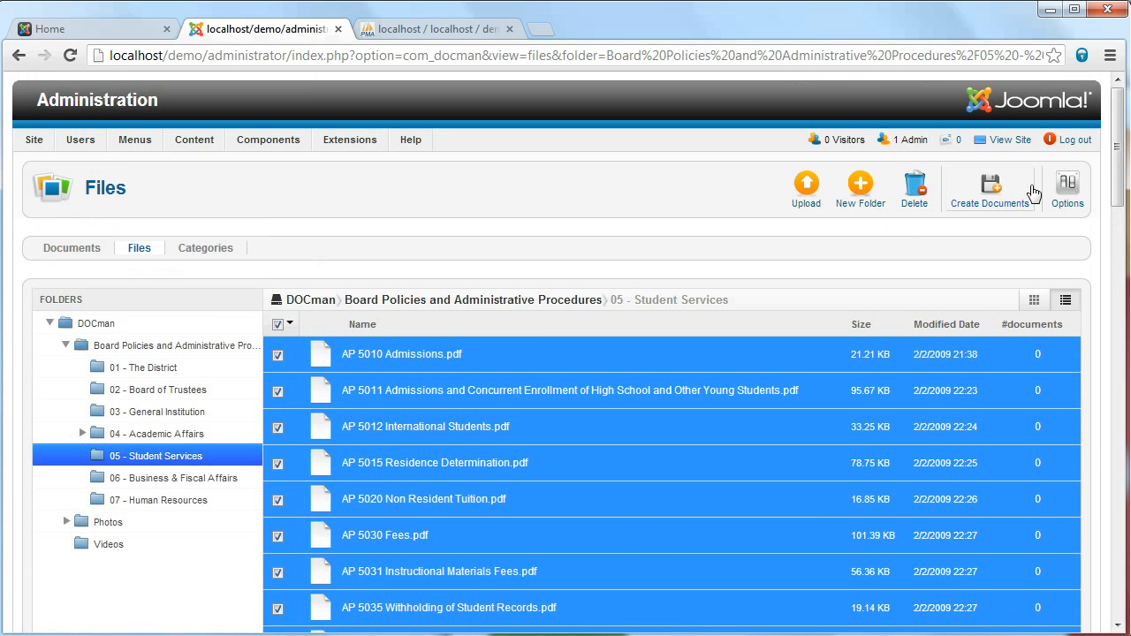
{"action": "left_click", "coordinate": [989, 195]}
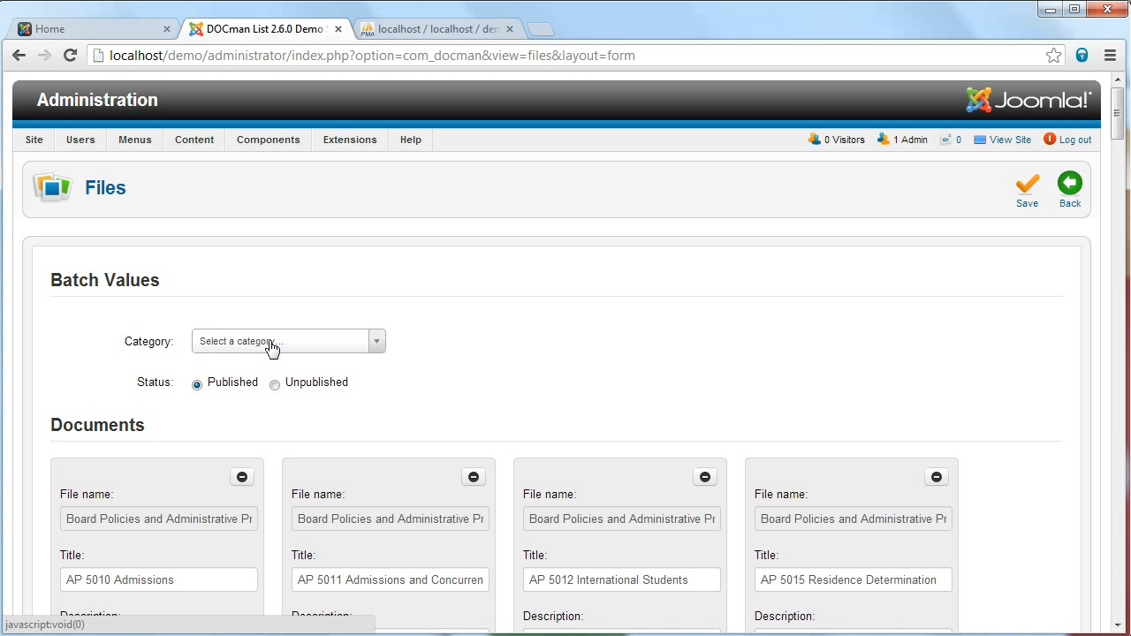
Set the batch category to 05 - Student Affairs, save the documents and follow their creation
{"action": "left_click", "coordinate": [237, 342]}
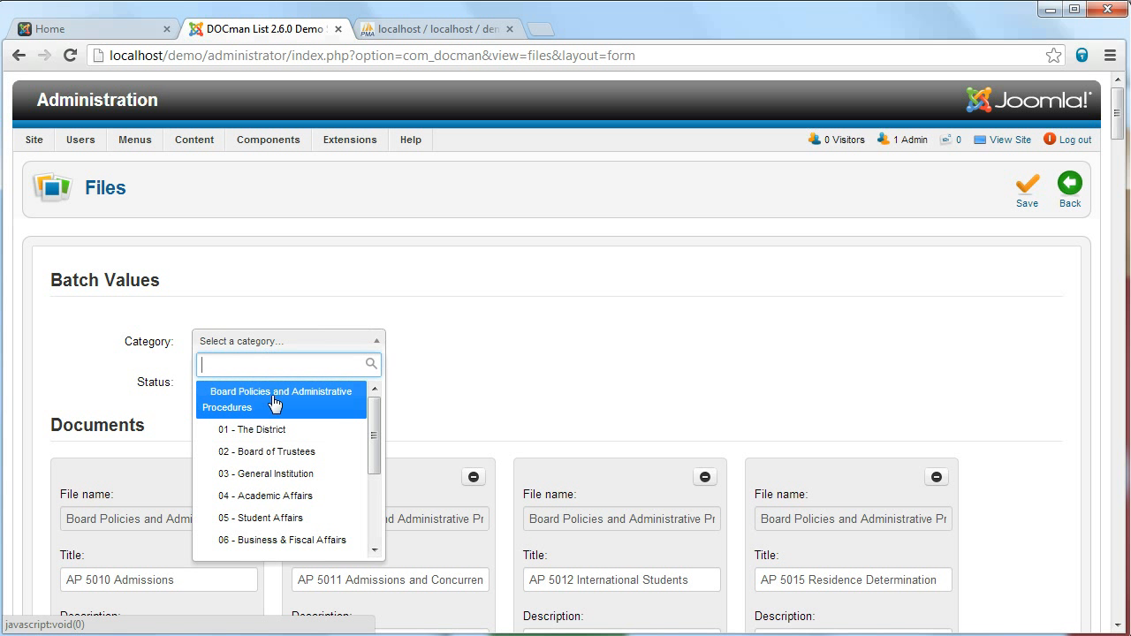
{"action": "left_click", "coordinate": [225, 518]}
{"action": "left_click", "coordinate": [1025, 202]}
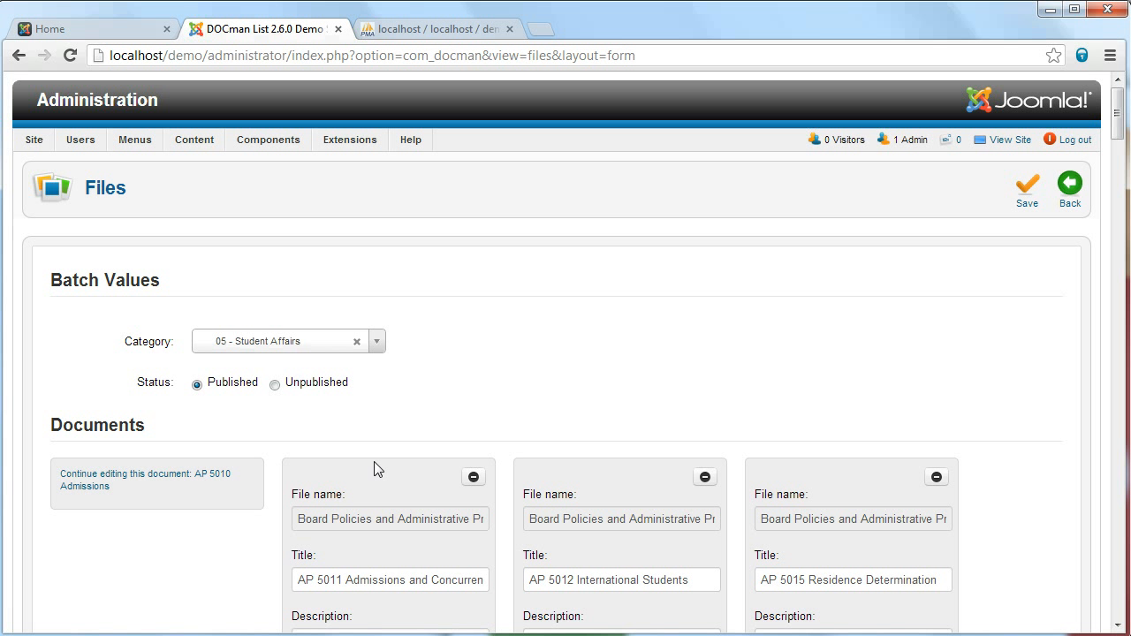
{"action": "scroll", "coordinate": [425, 393], "scroll_direction": "down", "scroll_amount": 2}
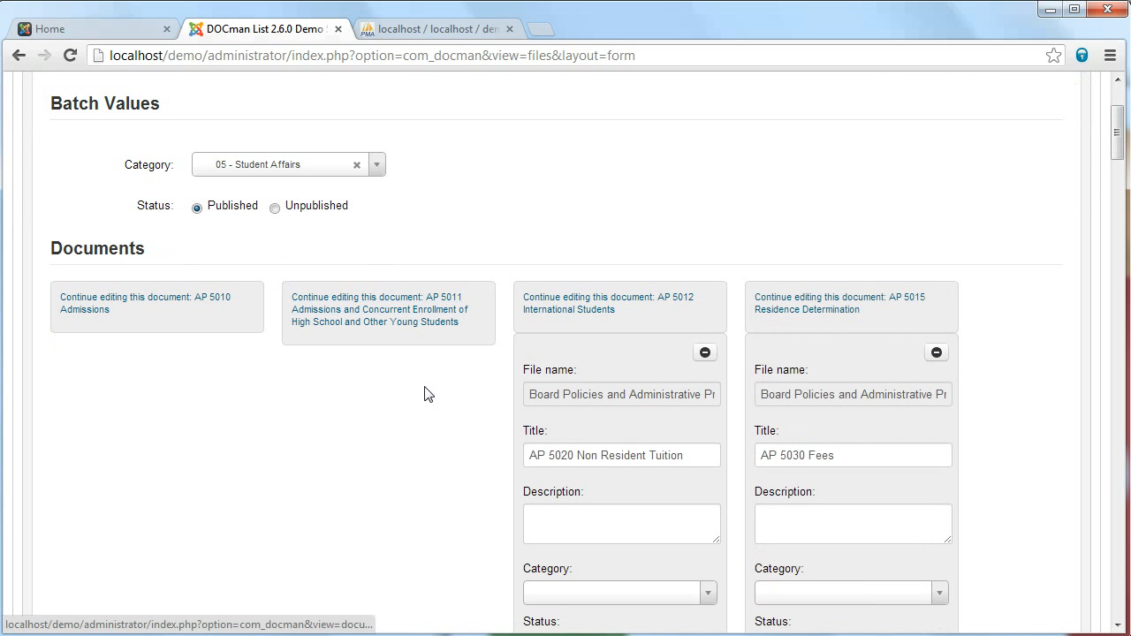
{"action": "scroll", "coordinate": [426, 394], "scroll_direction": "down", "scroll_amount": 1}
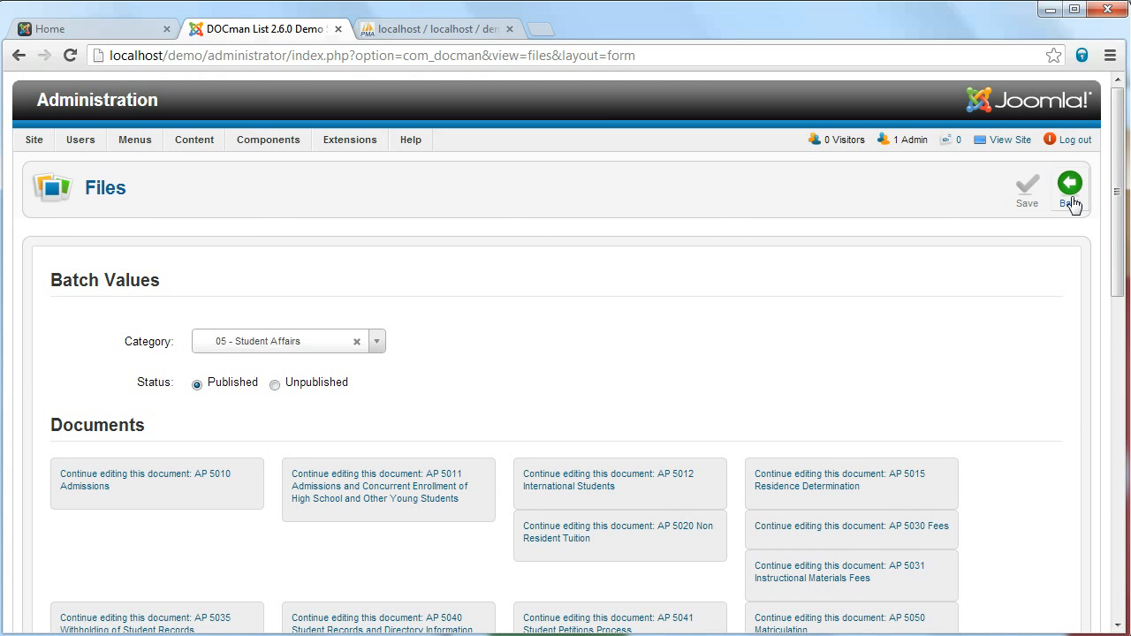
Return to the files once saving completes and start batch-creating documents from everything in the Board Policies subfolder 06 - Business & Fiscal Affairs
{"action": "left_click", "coordinate": [1070, 198]}
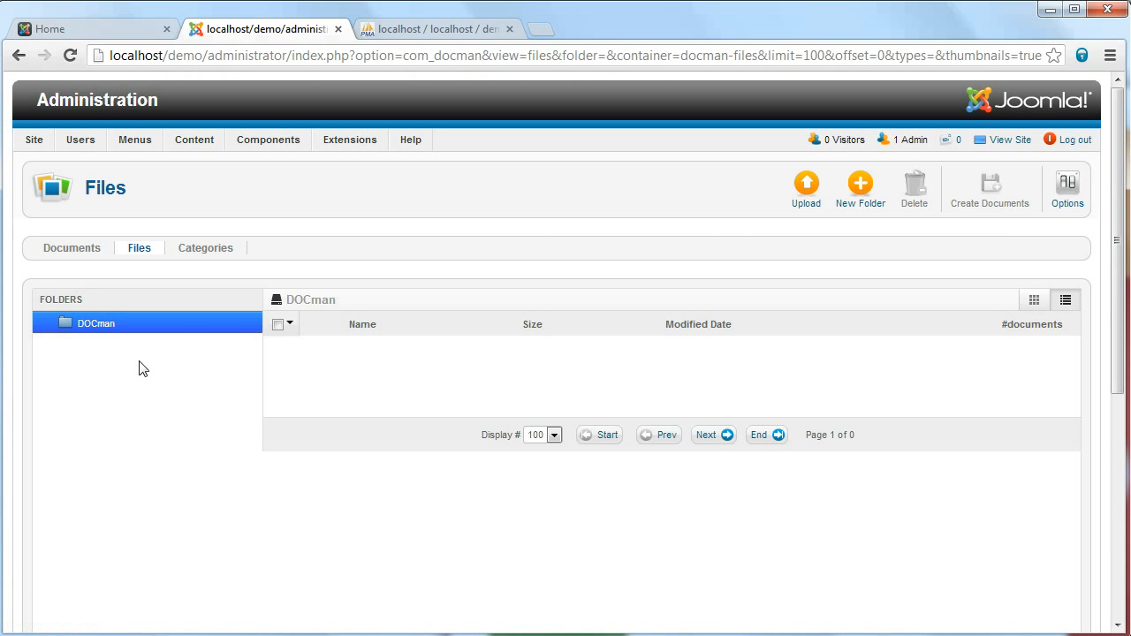
{"action": "left_click", "coordinate": [65, 346]}
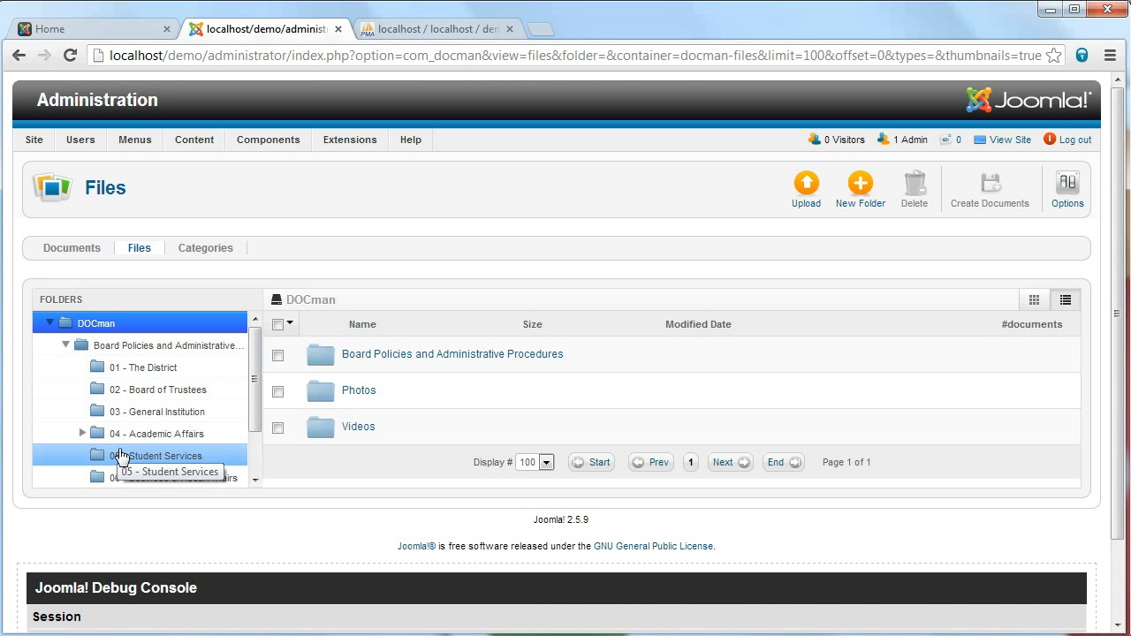
{"action": "left_click", "coordinate": [126, 478]}
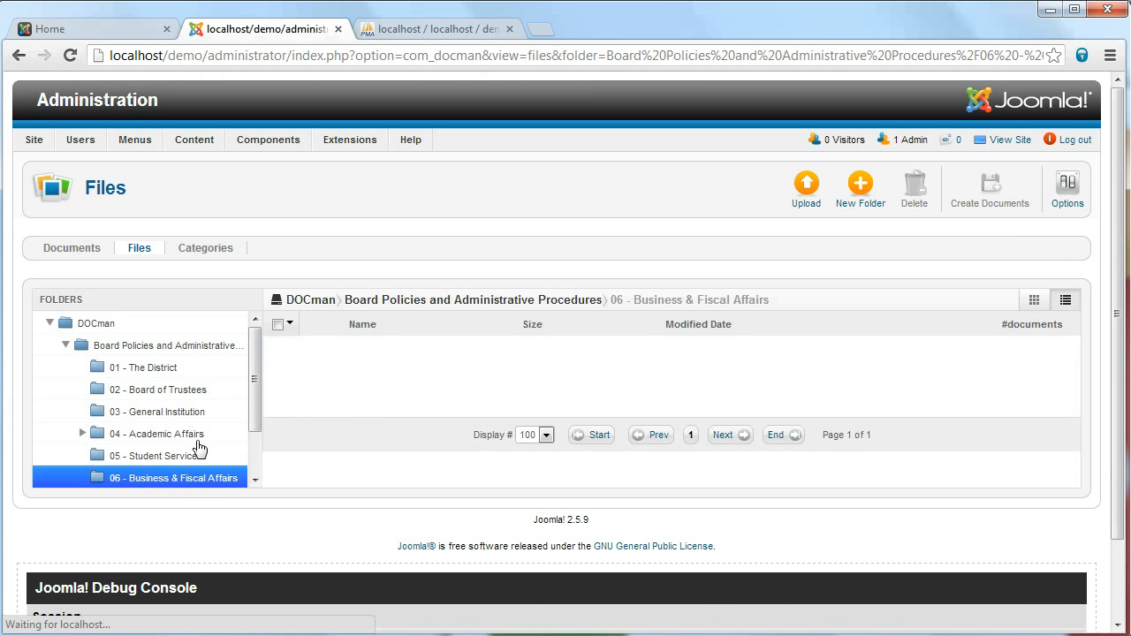
{"action": "left_click", "coordinate": [277, 326]}
{"action": "left_click", "coordinate": [982, 190]}
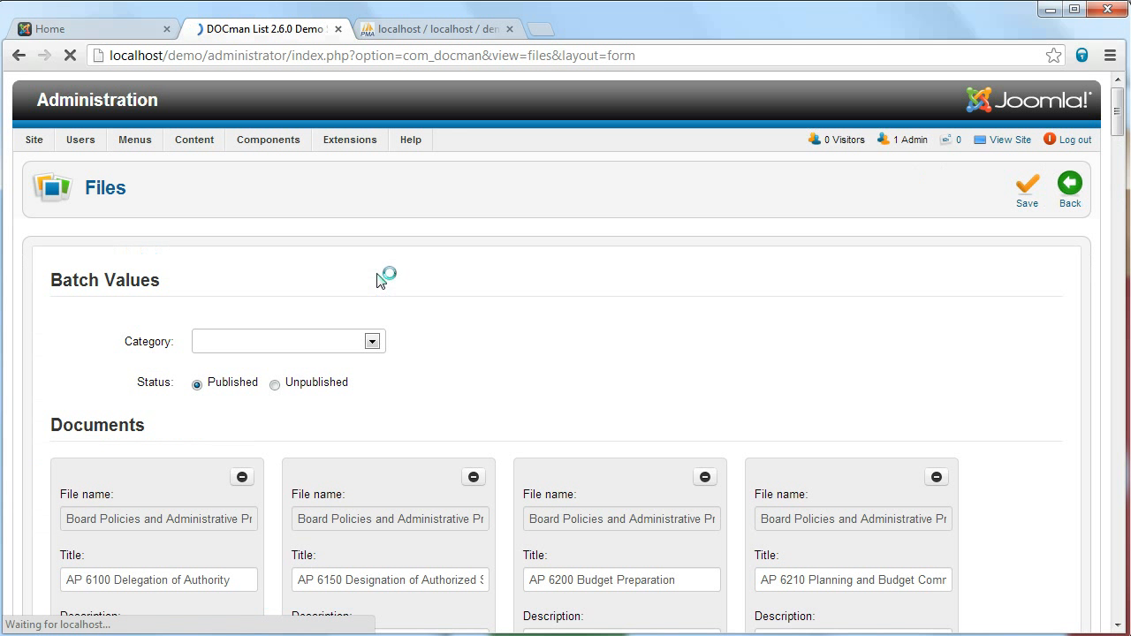
Set the batch category to 06 - Business & Fiscal Affairs, review the listed documents and save them
{"action": "left_click", "coordinate": [334, 345]}
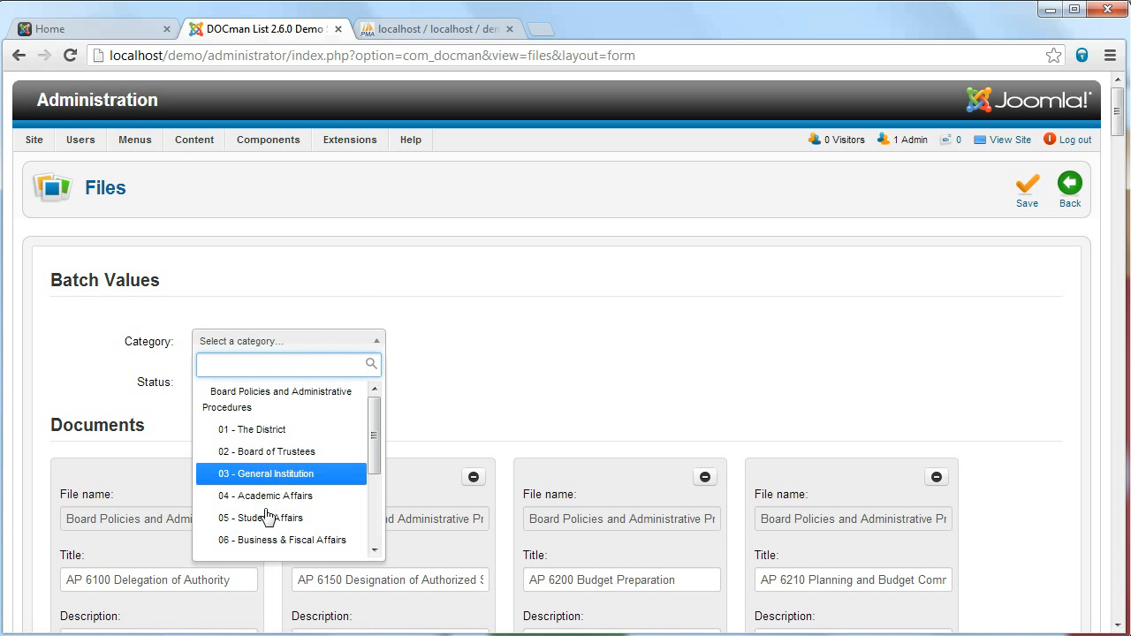
{"action": "left_click", "coordinate": [223, 540]}
{"action": "scroll", "coordinate": [281, 439], "scroll_direction": "down", "scroll_amount": 2}
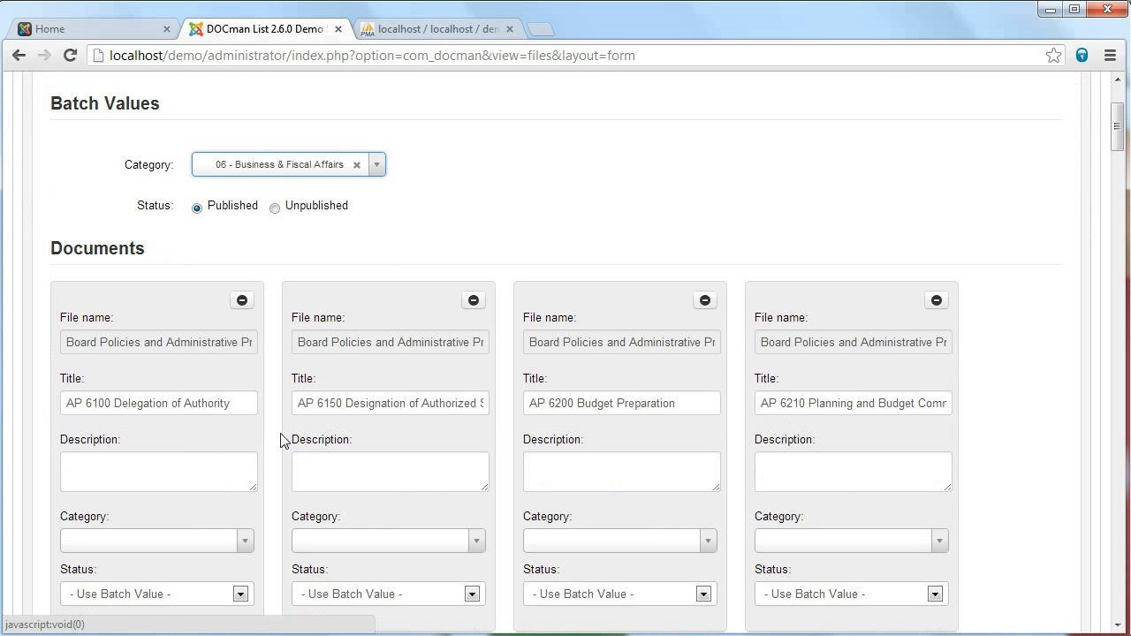
{"action": "scroll", "coordinate": [819, 484], "scroll_direction": "down", "scroll_amount": 2}
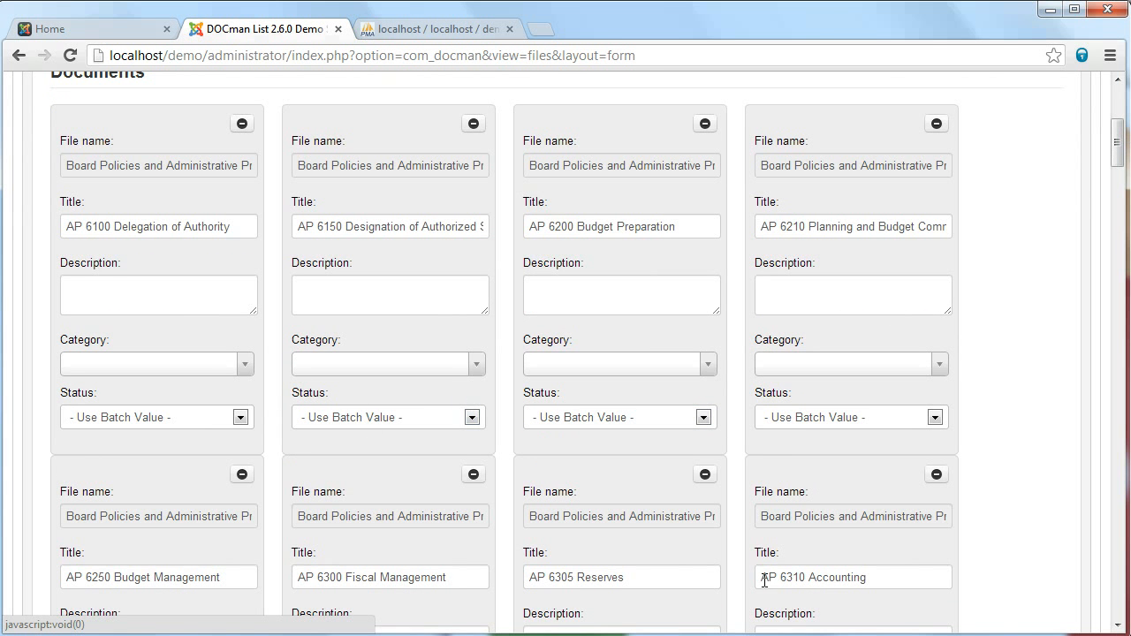
{"action": "scroll", "coordinate": [210, 399], "scroll_direction": "down", "scroll_amount": 7}
{"action": "scroll", "coordinate": [845, 371], "scroll_direction": "up", "scroll_amount": 11}
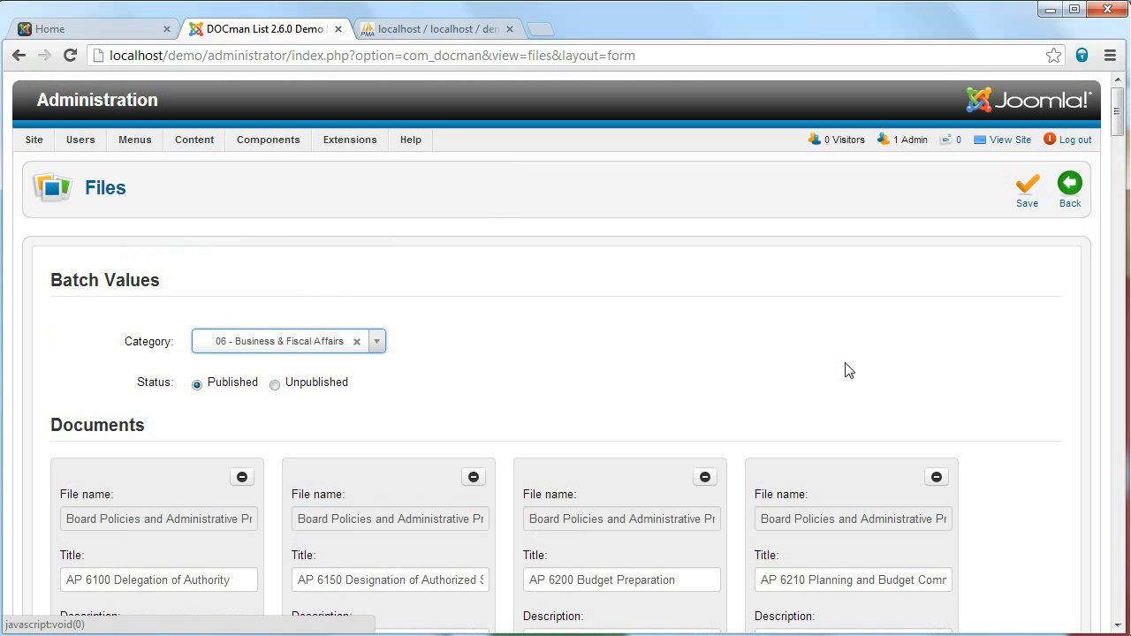
{"action": "left_click", "coordinate": [1028, 187]}
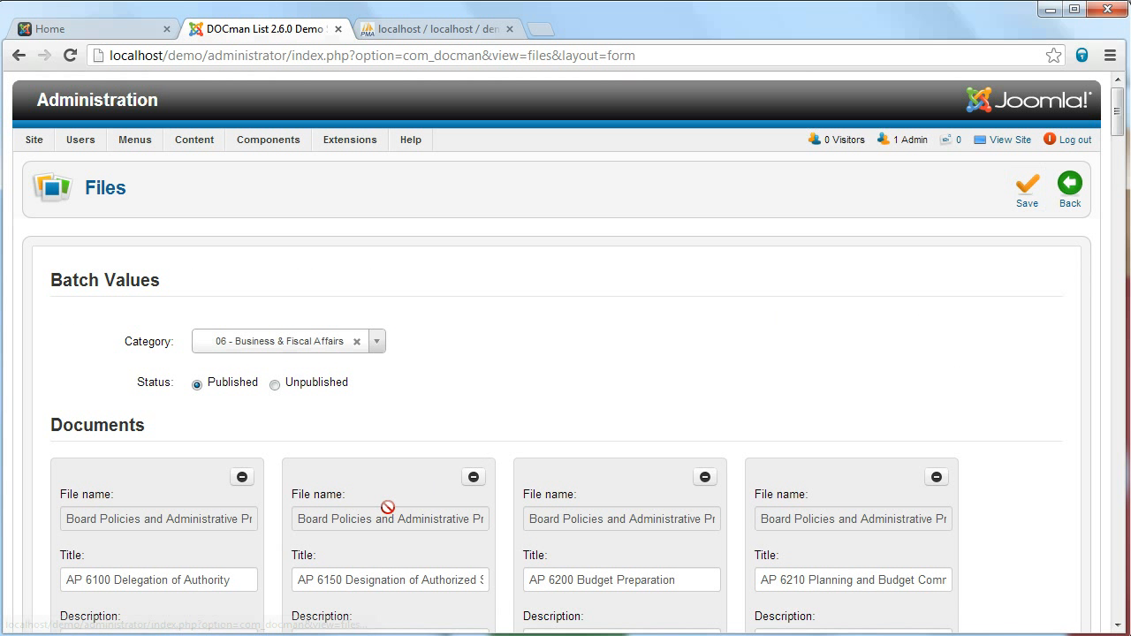
Check the creation progress of the Business & Fiscal Affairs documents and leave the batch form once saving completes
{"action": "scroll", "coordinate": [598, 447], "scroll_direction": "down", "scroll_amount": 3}
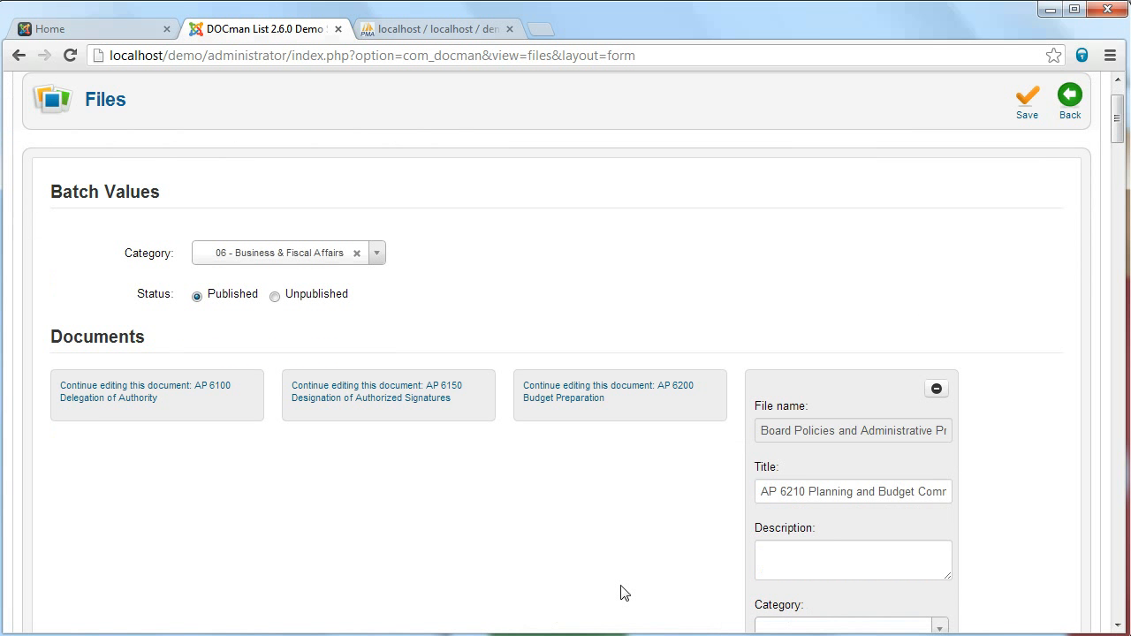
{"action": "scroll", "coordinate": [681, 503], "scroll_direction": "down", "scroll_amount": 1}
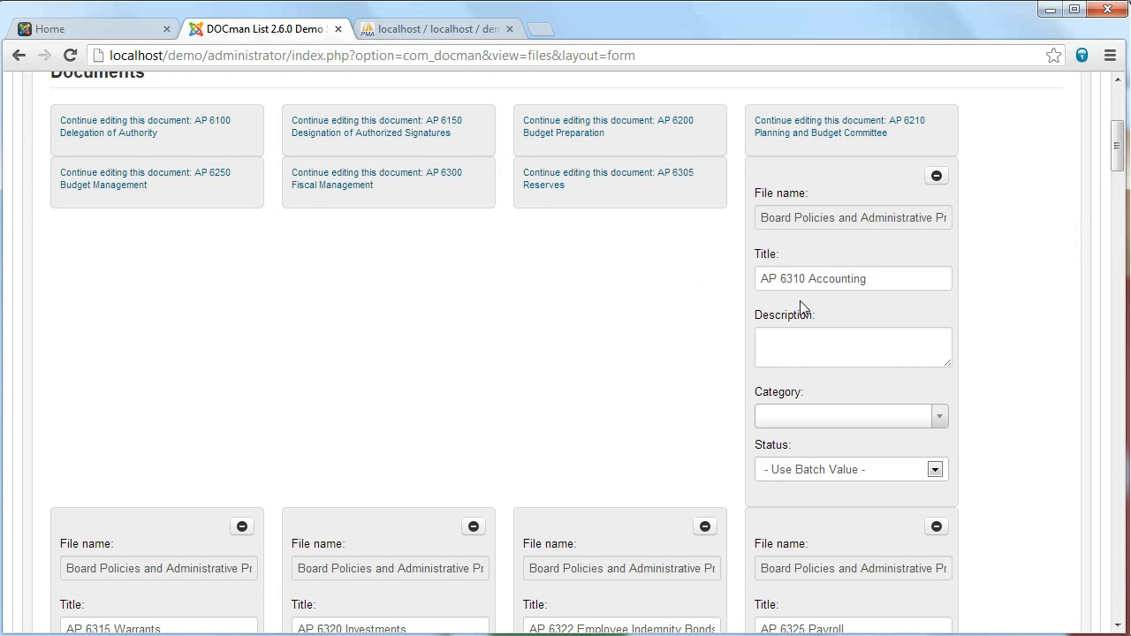
{"action": "scroll", "coordinate": [725, 283], "scroll_direction": "up", "scroll_amount": 4}
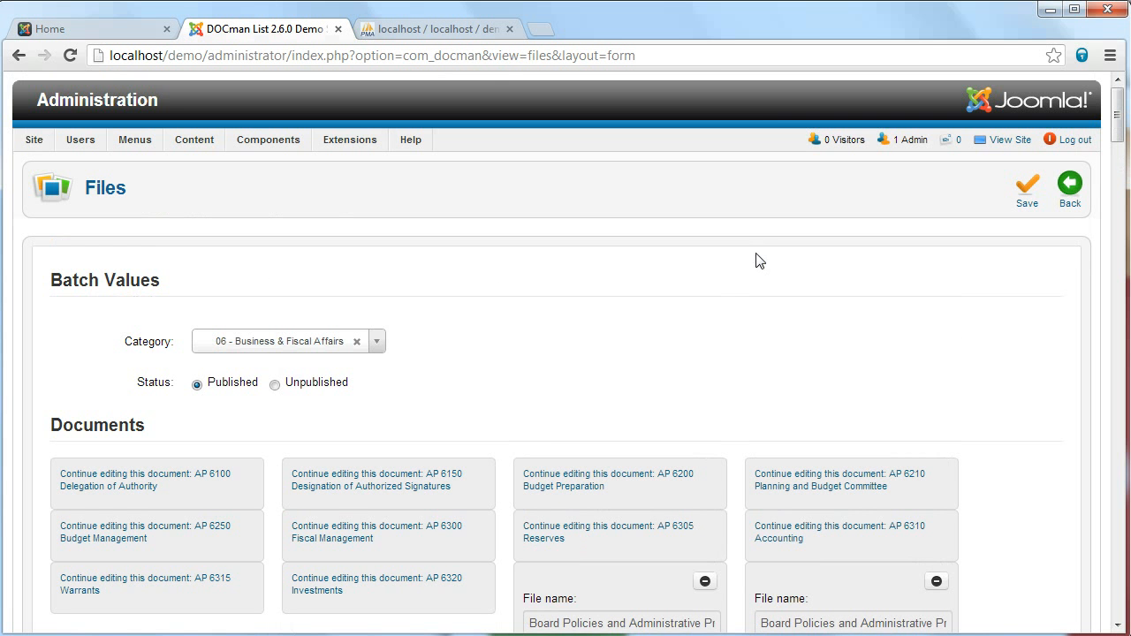
{"action": "scroll", "coordinate": [730, 416], "scroll_direction": "down", "scroll_amount": 5}
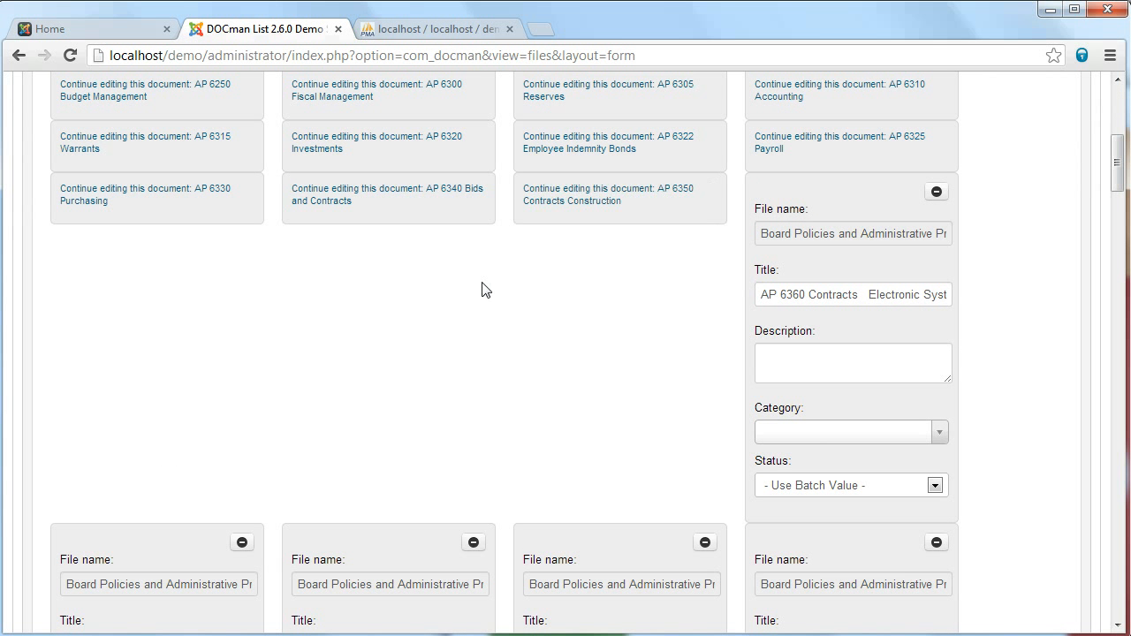
{"action": "scroll", "coordinate": [482, 288], "scroll_direction": "down", "scroll_amount": 5}
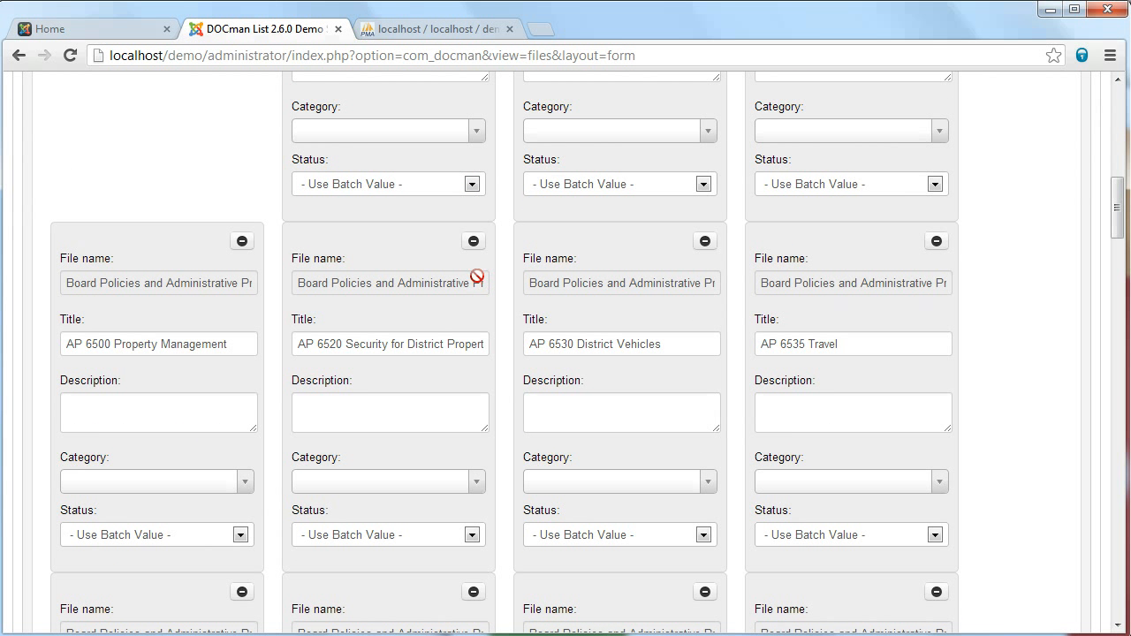
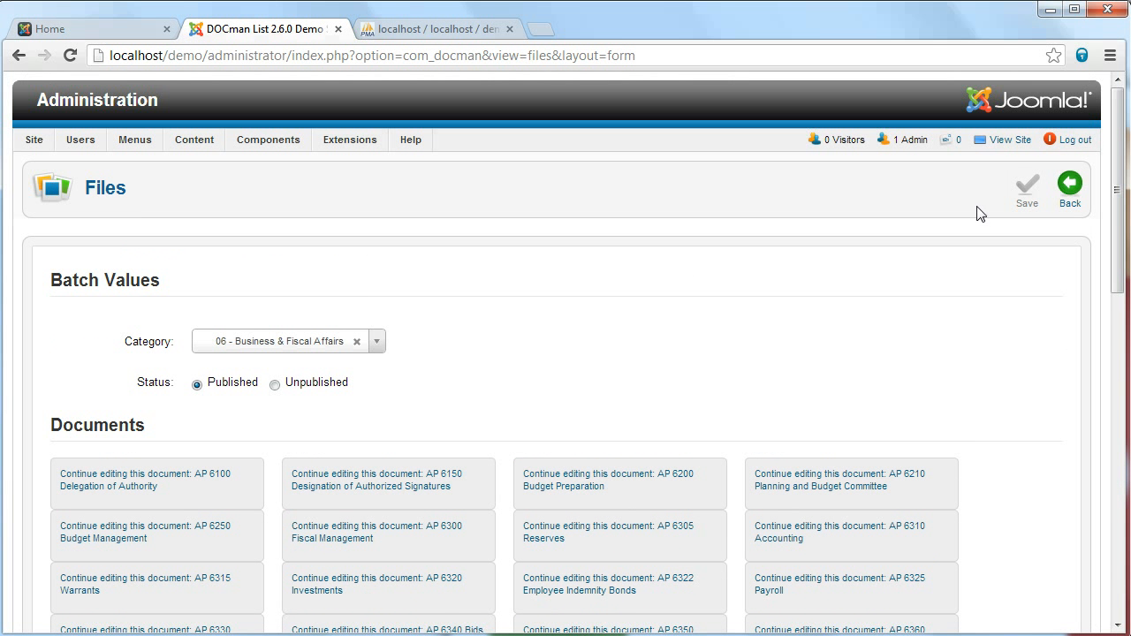
{"action": "left_click", "coordinate": [1069, 190]}
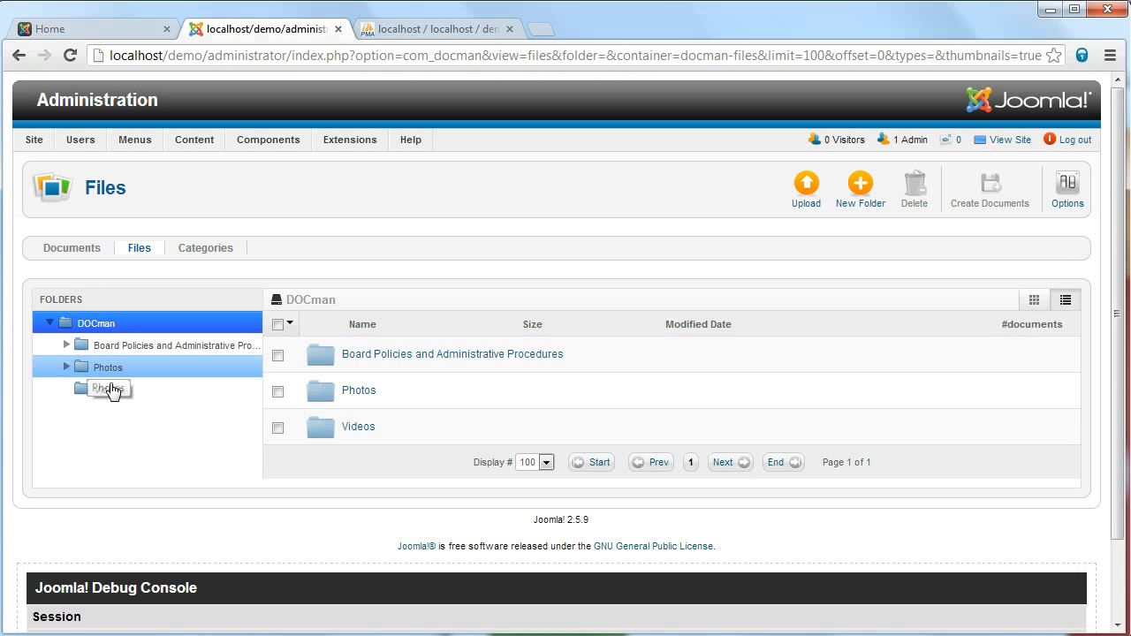
Start batch-creating documents from all the files in the Board Policies subfolder 07 - Human Resources
{"action": "left_click", "coordinate": [71, 346]}
{"action": "scroll", "coordinate": [94, 386], "scroll_direction": "down", "scroll_amount": 1}
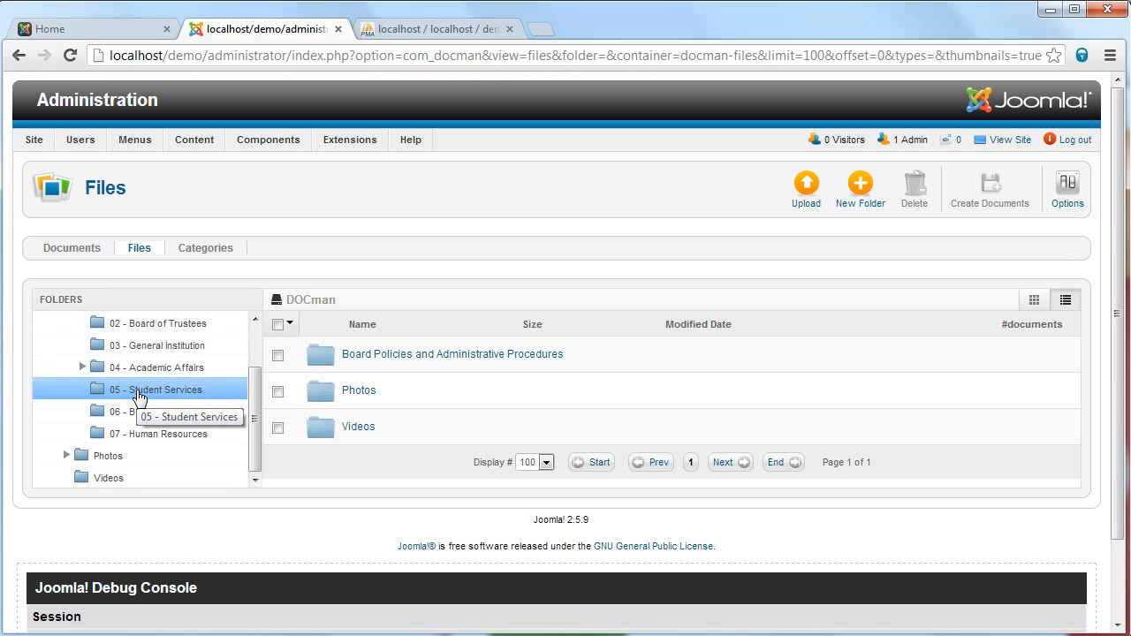
{"action": "left_click", "coordinate": [148, 431]}
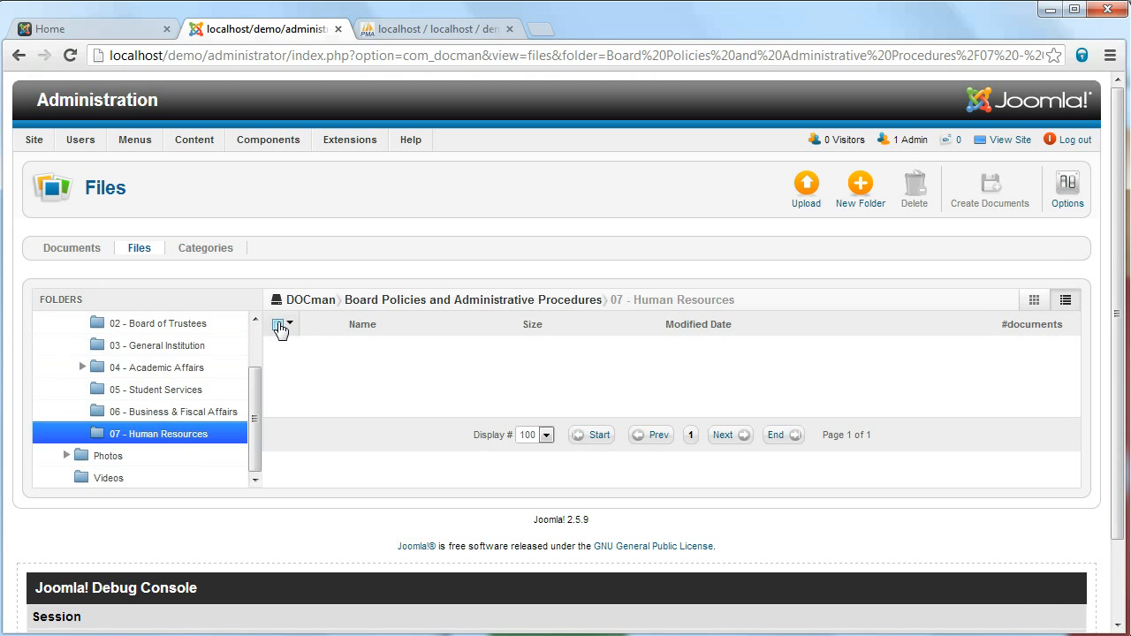
{"action": "left_click", "coordinate": [280, 326]}
{"action": "left_click", "coordinate": [990, 190]}
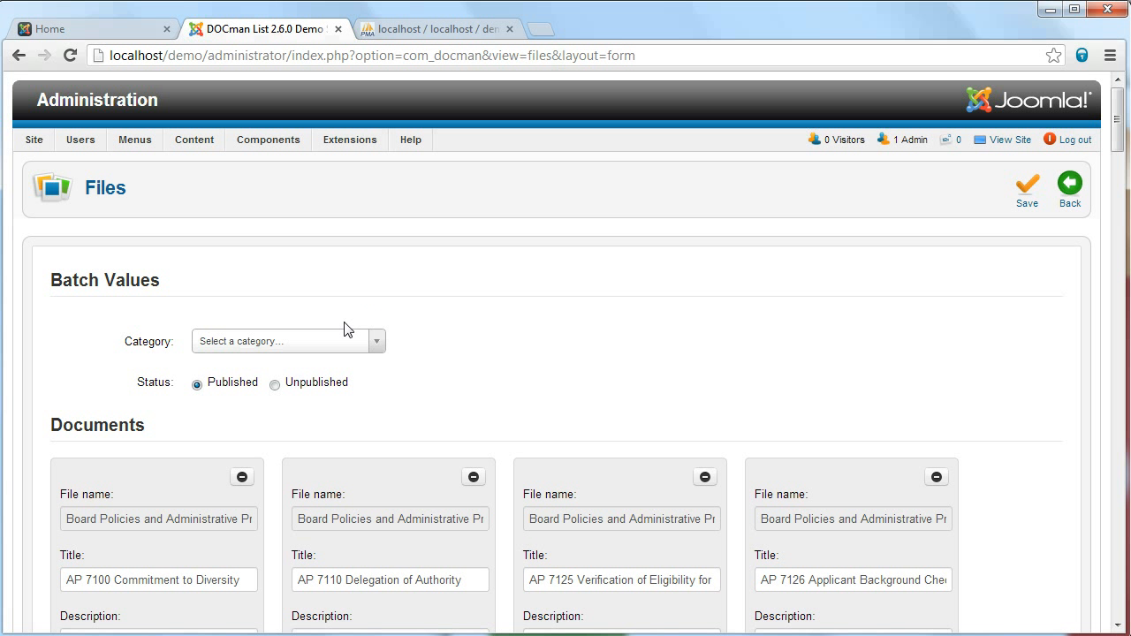
Set the batch category to 07 - Human Resources and save the documents
{"action": "left_click", "coordinate": [377, 342]}
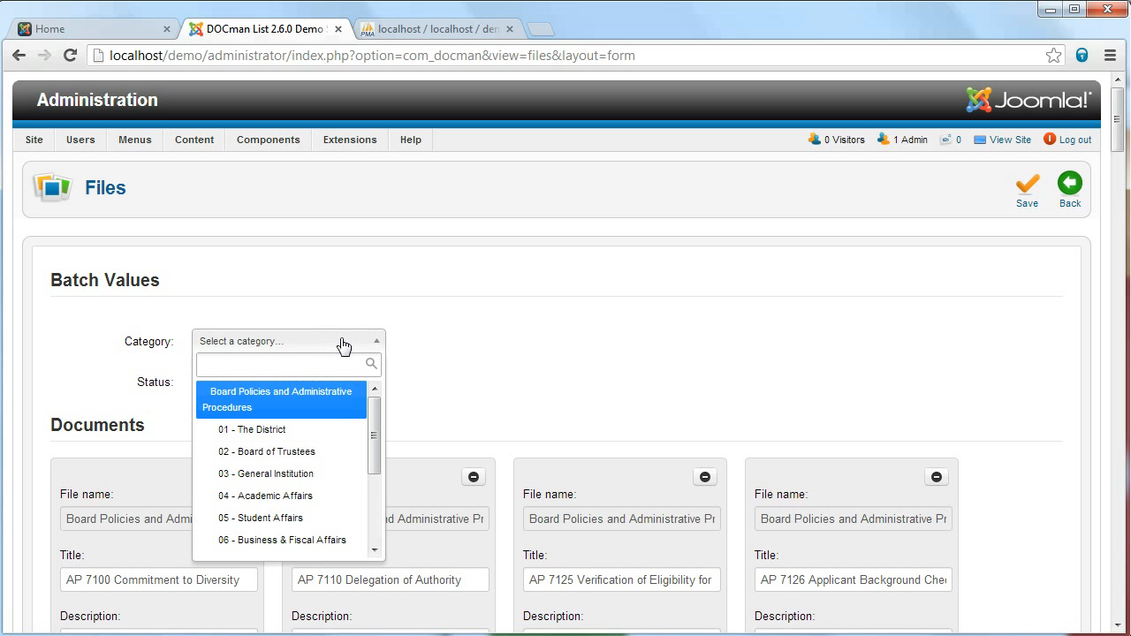
{"action": "scroll", "coordinate": [265, 434], "scroll_direction": "down", "scroll_amount": 2}
{"action": "left_click", "coordinate": [260, 477]}
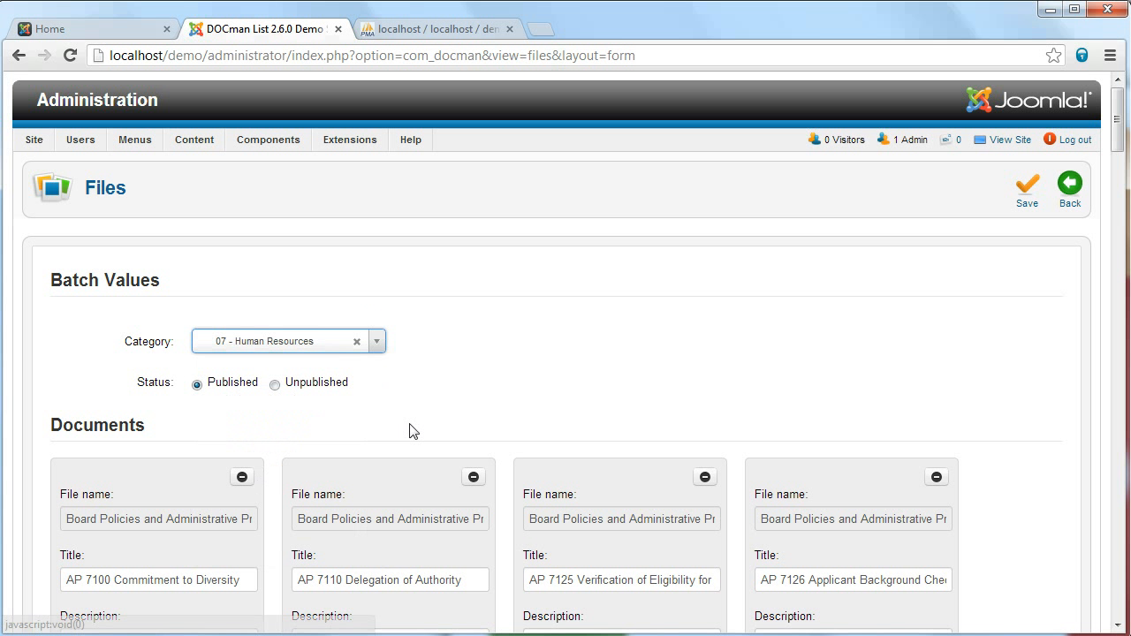
{"action": "left_click", "coordinate": [1030, 204]}
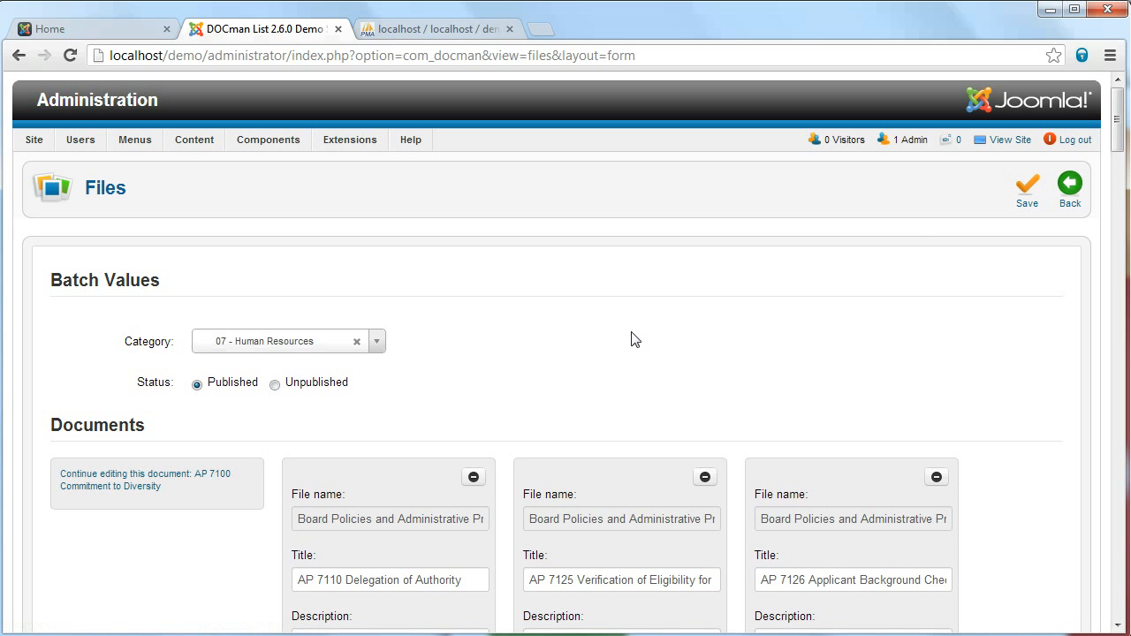
Follow the creation progress of the Human Resources documents and return to the files once saving completes
{"action": "scroll", "coordinate": [633, 344], "scroll_direction": "down", "scroll_amount": 2}
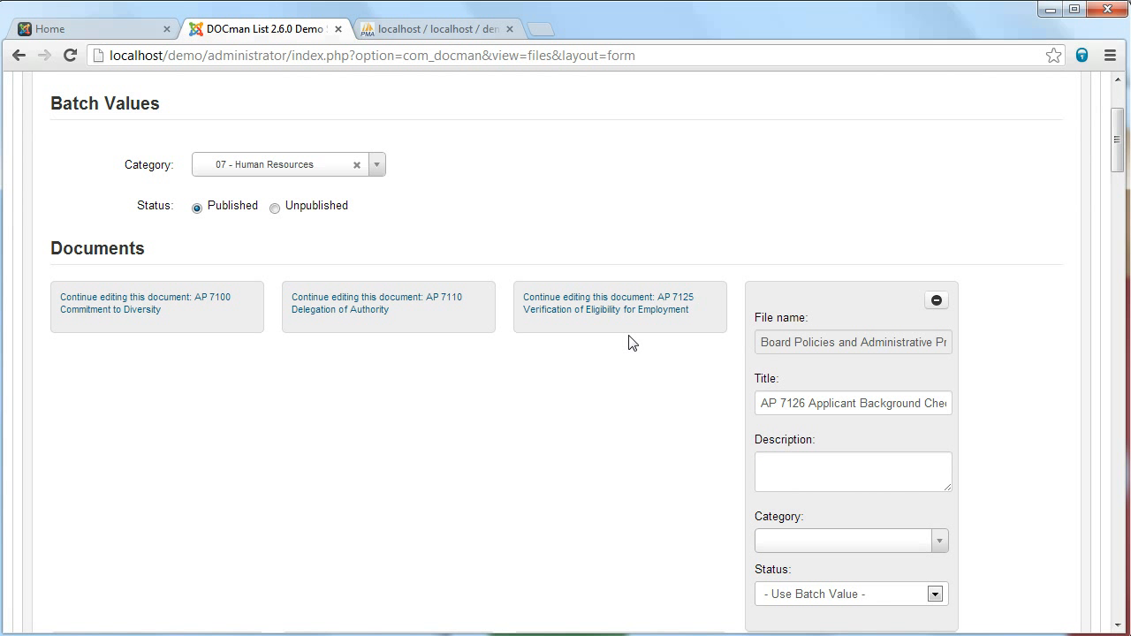
{"action": "scroll", "coordinate": [633, 343], "scroll_direction": "down", "scroll_amount": 3}
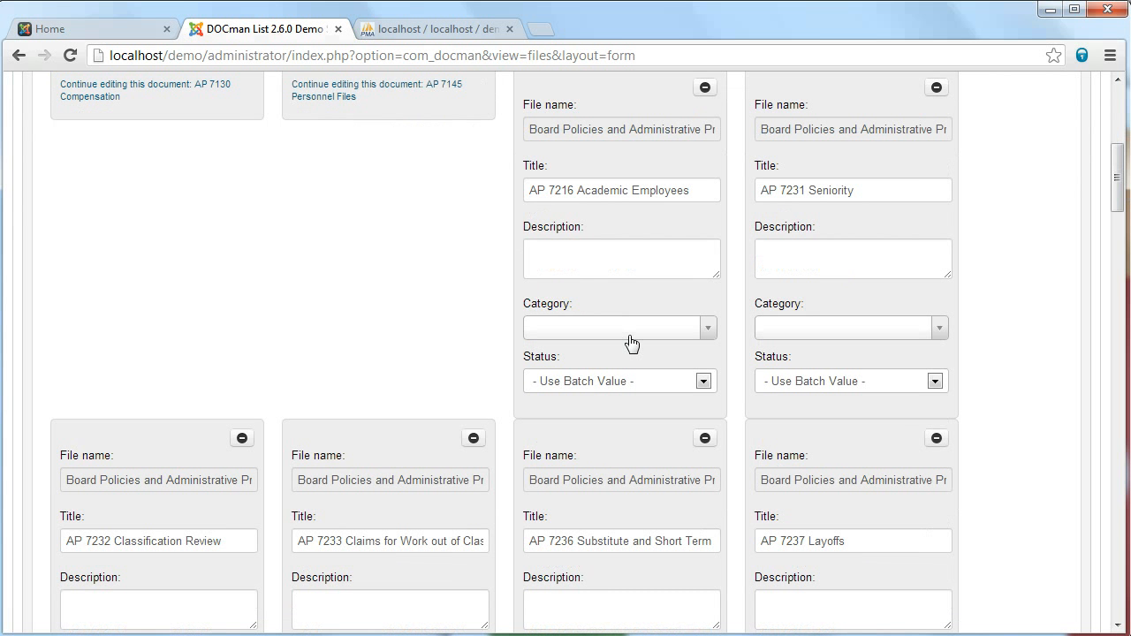
{"action": "scroll", "coordinate": [631, 342], "scroll_direction": "down", "scroll_amount": 1}
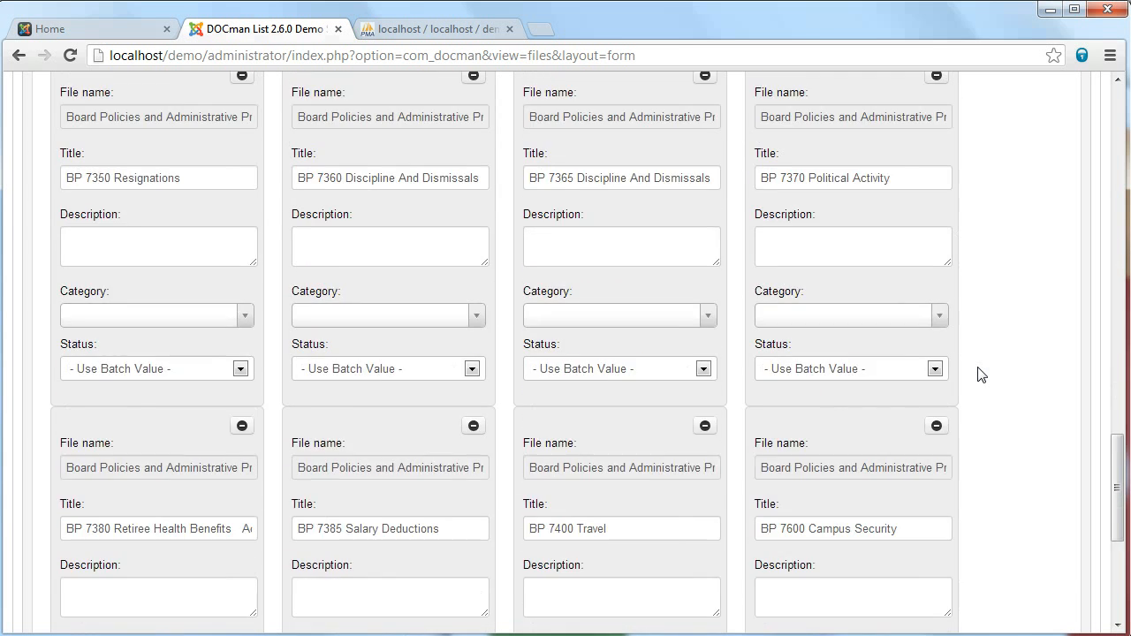
{"action": "scroll", "coordinate": [961, 332], "scroll_direction": "up", "scroll_amount": 6}
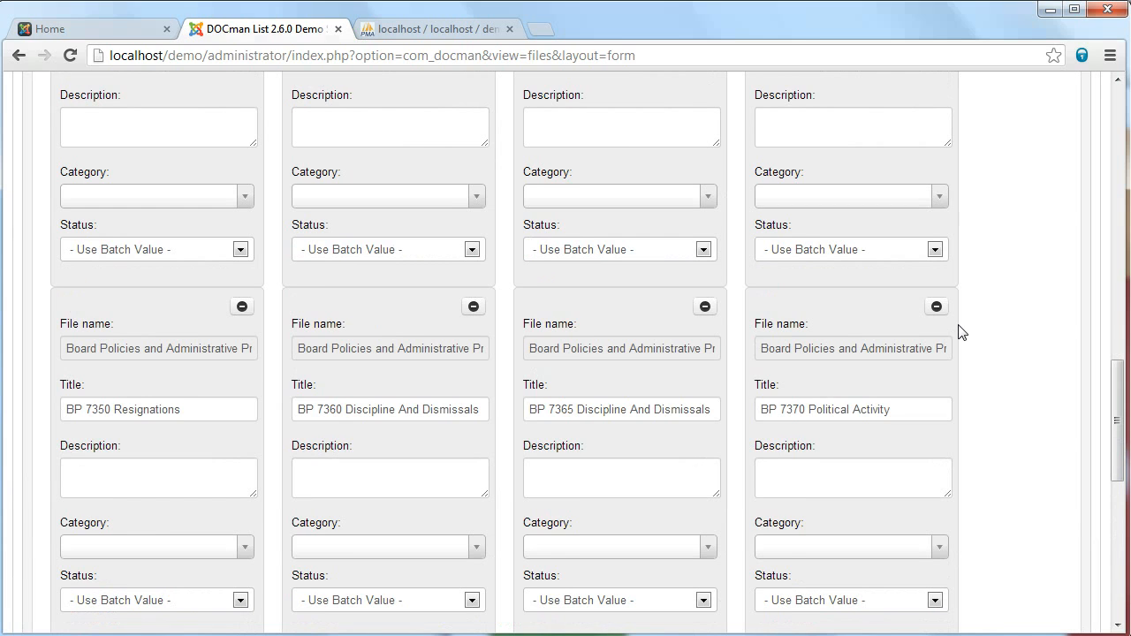
{"action": "scroll", "coordinate": [943, 327], "scroll_direction": "up", "scroll_amount": 1}
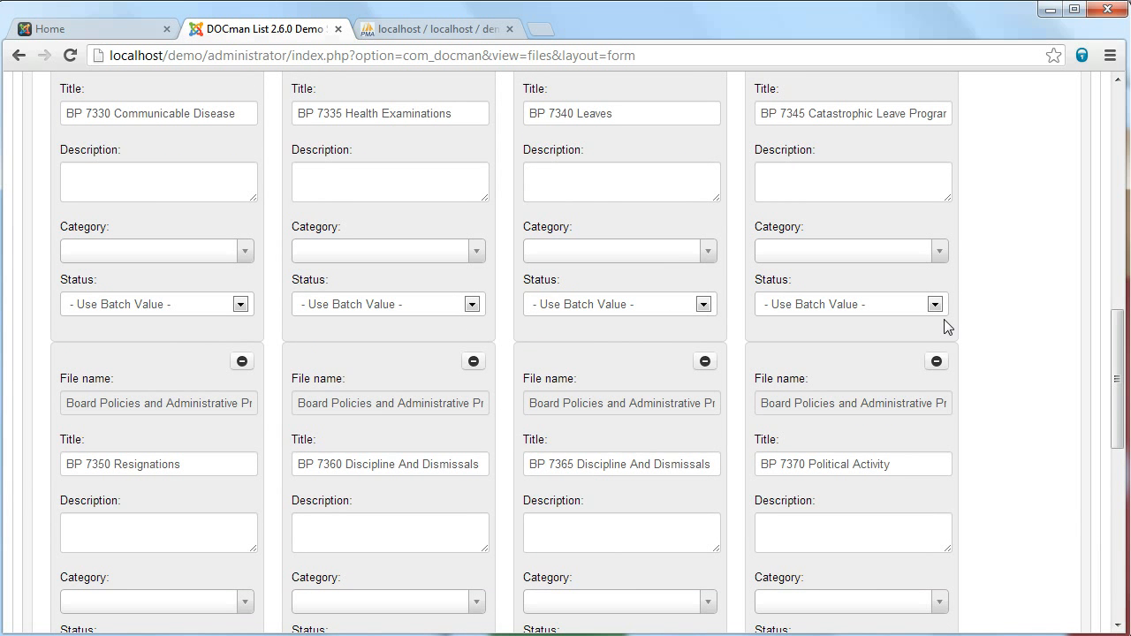
{"action": "scroll", "coordinate": [944, 327], "scroll_direction": "up", "scroll_amount": 3}
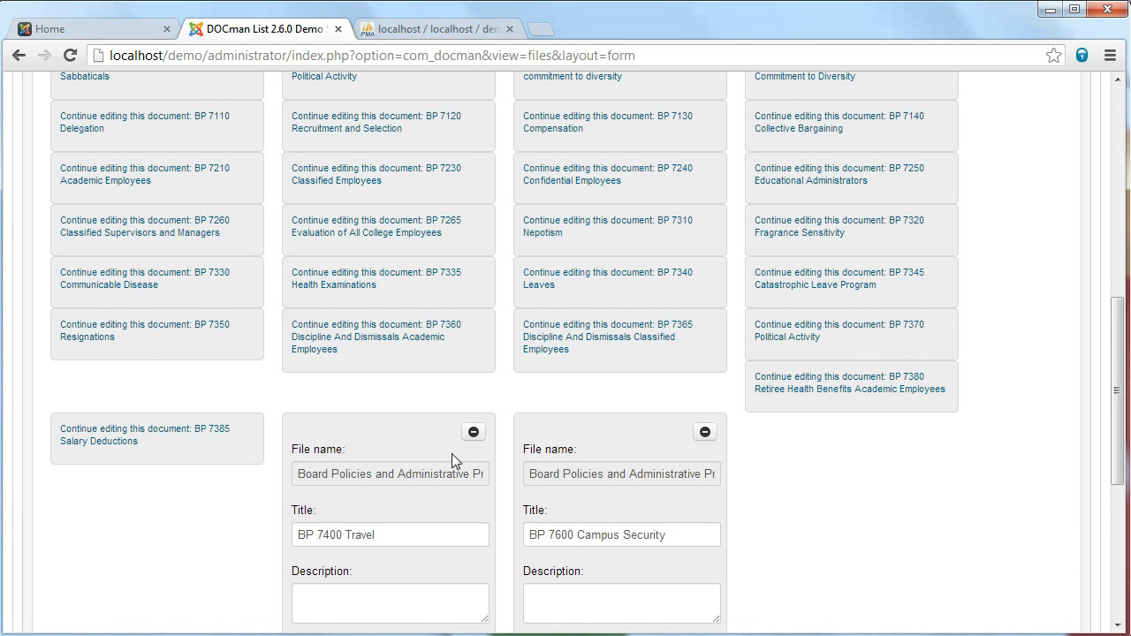
{"action": "scroll", "coordinate": [686, 358], "scroll_direction": "up", "scroll_amount": 5}
{"action": "scroll", "coordinate": [687, 357], "scroll_direction": "up", "scroll_amount": 3}
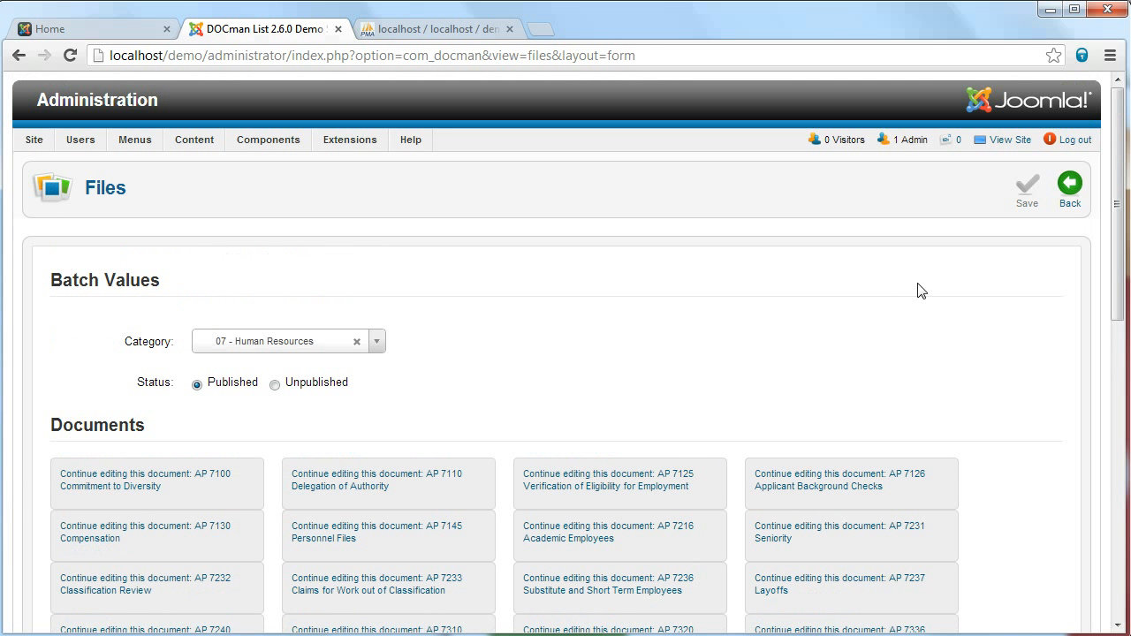
{"action": "left_click", "coordinate": [1072, 198]}
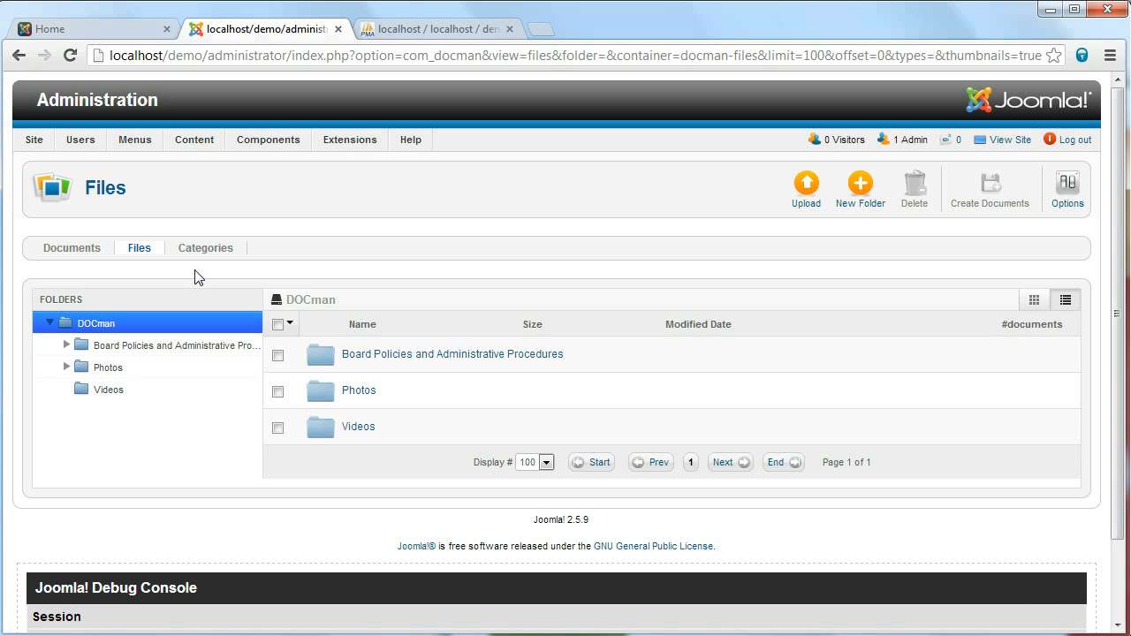
Start a new category in the category list and title it Word Documents
{"action": "left_click", "coordinate": [207, 250]}
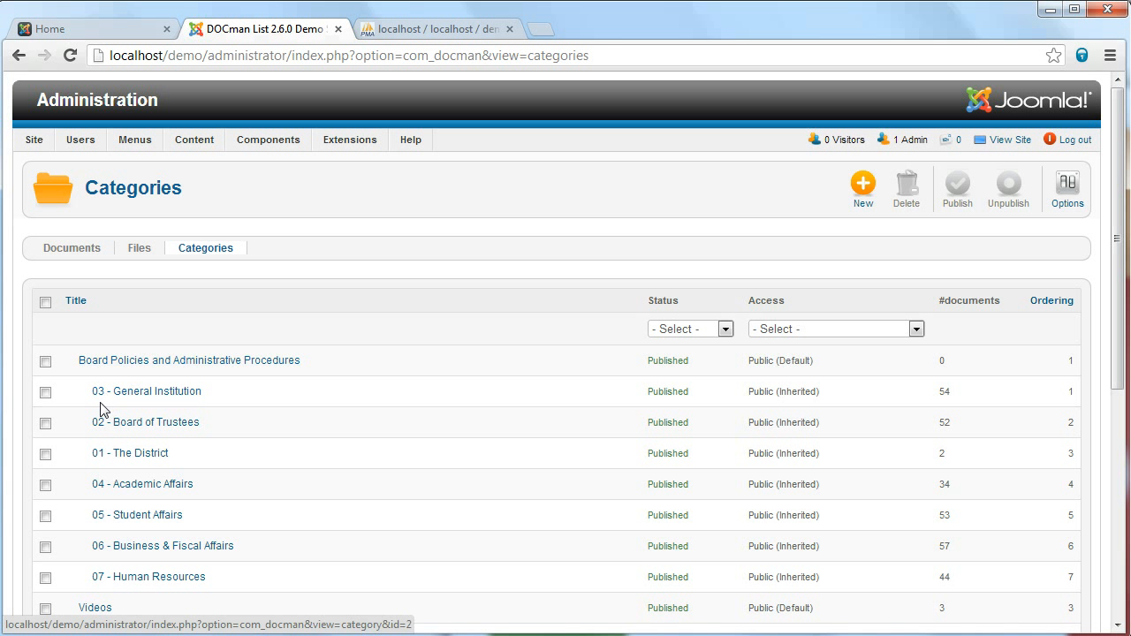
{"action": "left_click", "coordinate": [862, 194]}
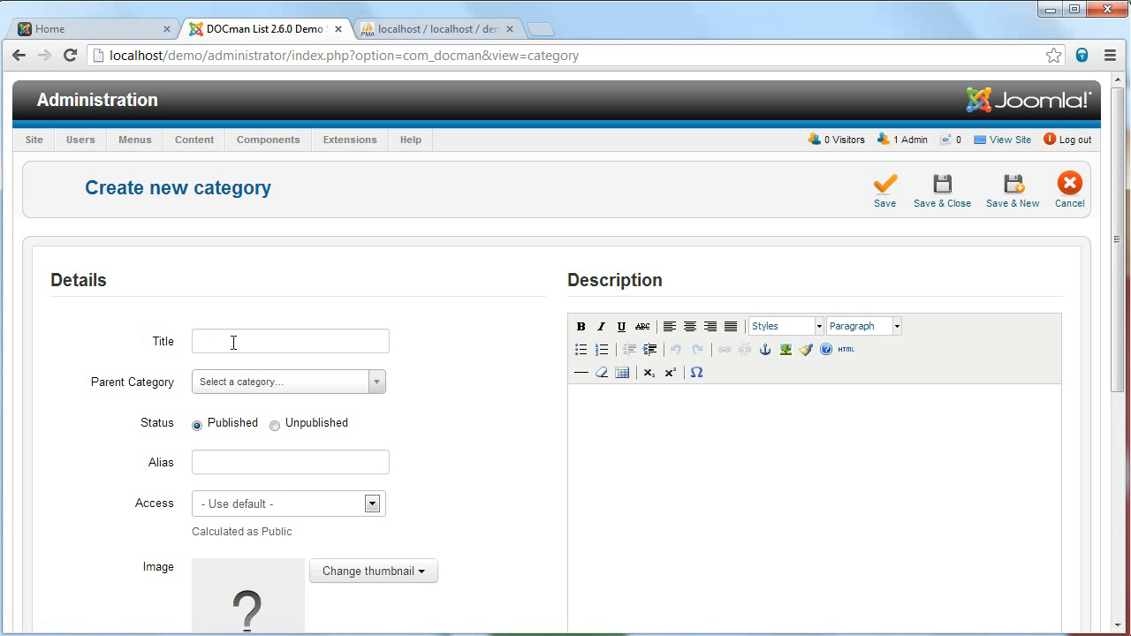
{"action": "left_click", "coordinate": [234, 343]}
{"action": "type", "text": "W"}
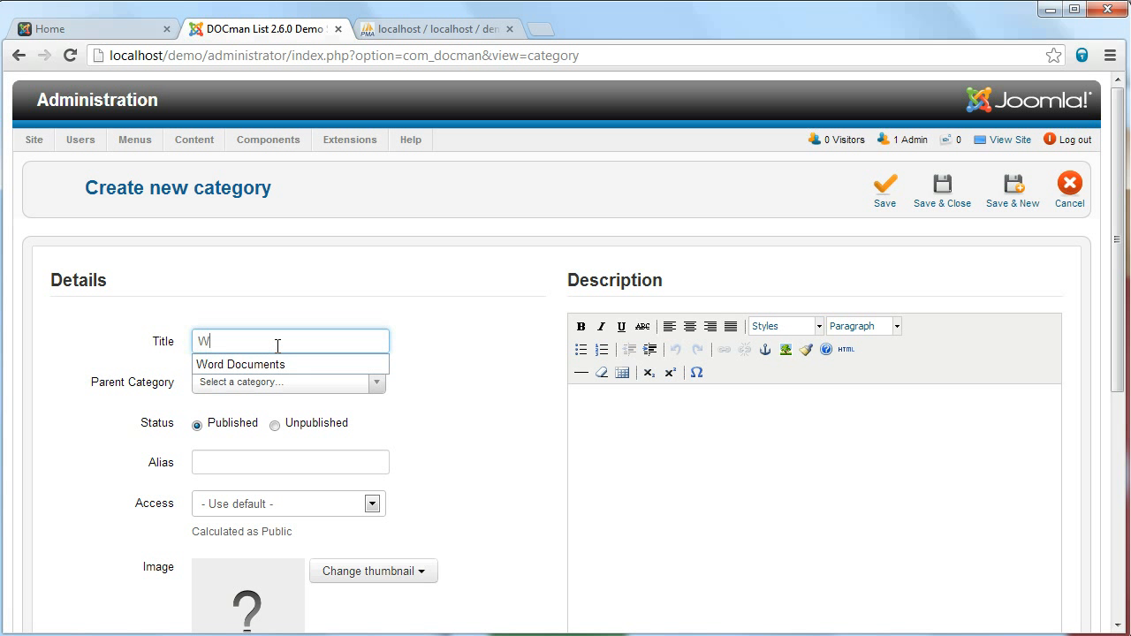
{"action": "type", "text": "ord"}
{"action": "key", "text": "Down"}
{"action": "key", "text": "Return"}
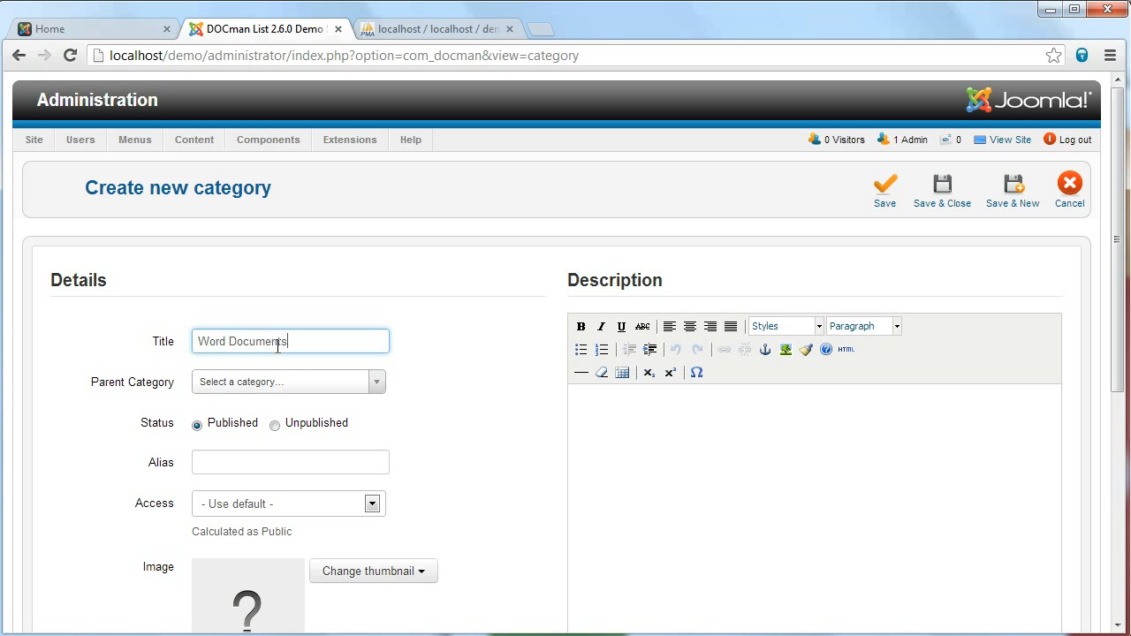
Set the Word Documents category's parent to 04 - Academic Affairs, then save and close it
{"action": "left_click", "coordinate": [377, 383]}
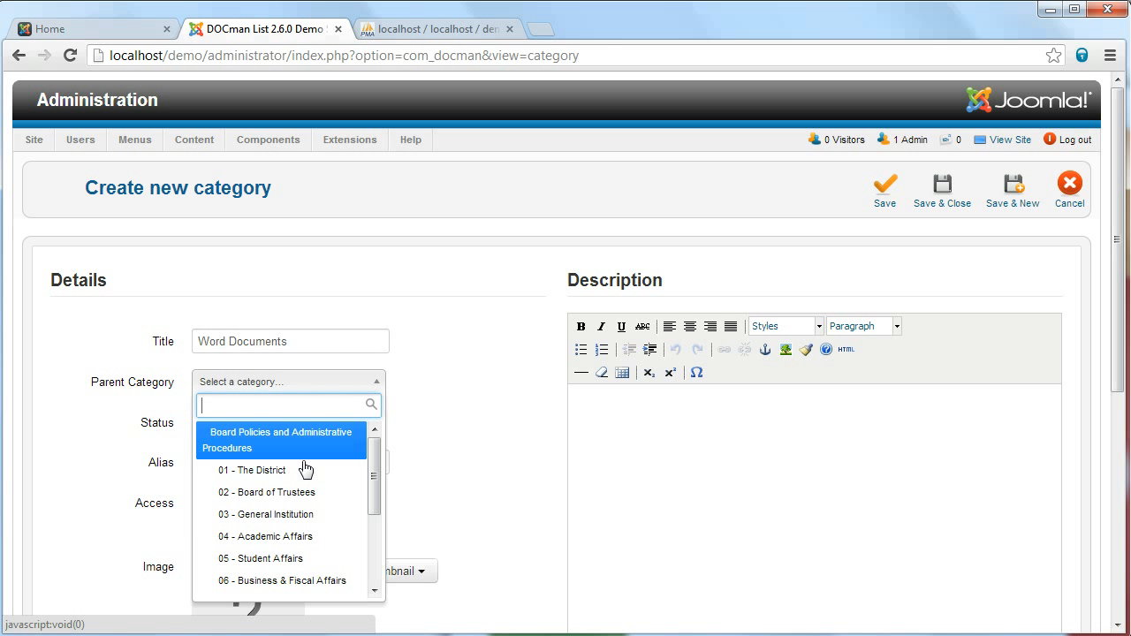
{"action": "left_click", "coordinate": [265, 536]}
{"action": "left_click", "coordinate": [941, 185]}
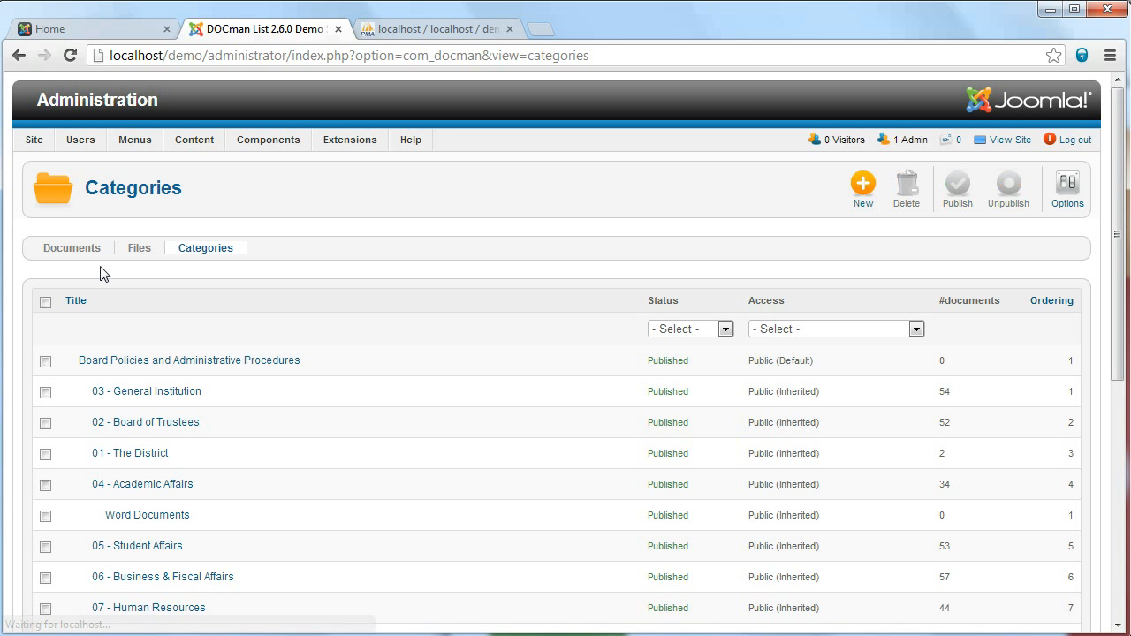
Start batch-creating documents from all the files in the word subfolder of 04 - Academic Affairs
{"action": "left_click", "coordinate": [138, 250]}
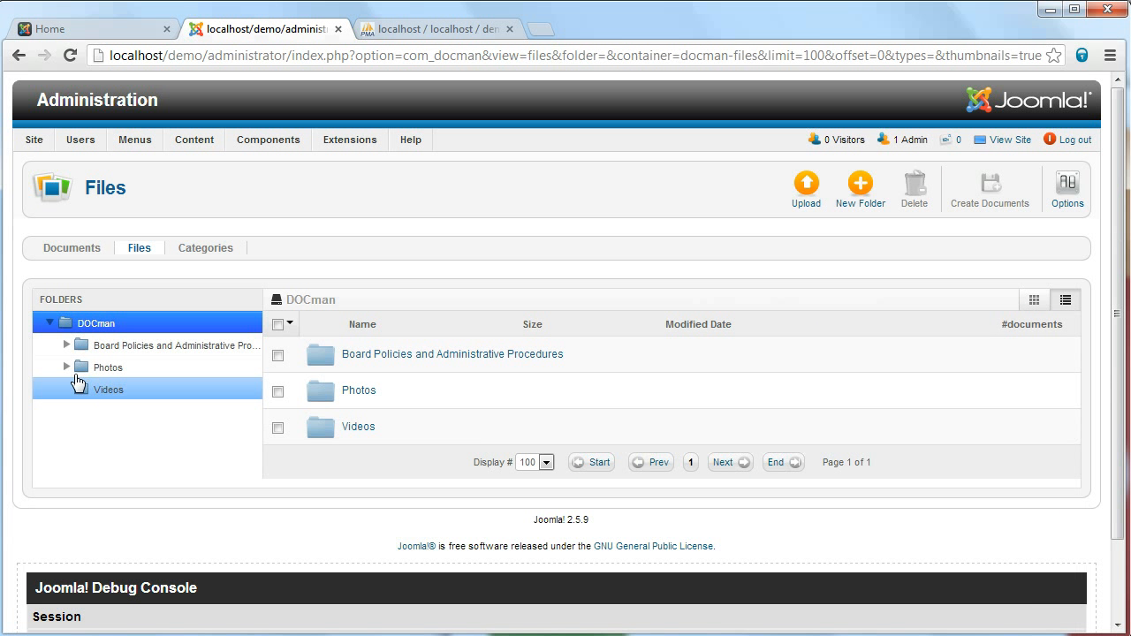
{"action": "left_click", "coordinate": [68, 347]}
{"action": "left_click", "coordinate": [82, 433]}
{"action": "left_click", "coordinate": [137, 458]}
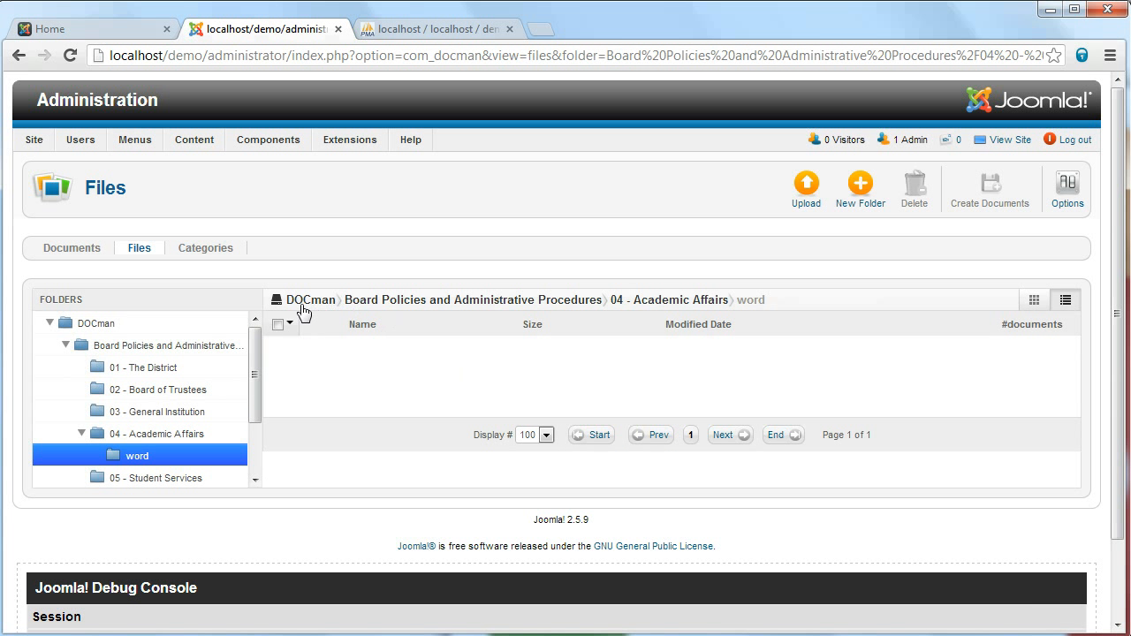
{"action": "left_click", "coordinate": [278, 324]}
{"action": "left_click", "coordinate": [963, 205]}
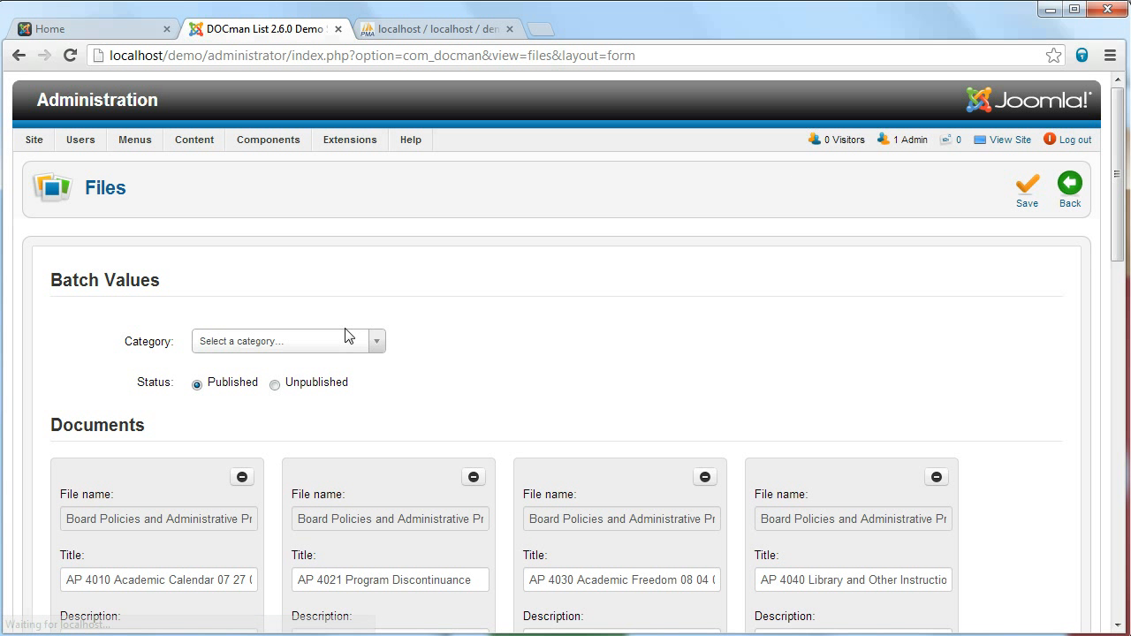
Set the batch category to Word Documents and save the listed documents
{"action": "left_click", "coordinate": [344, 341]}
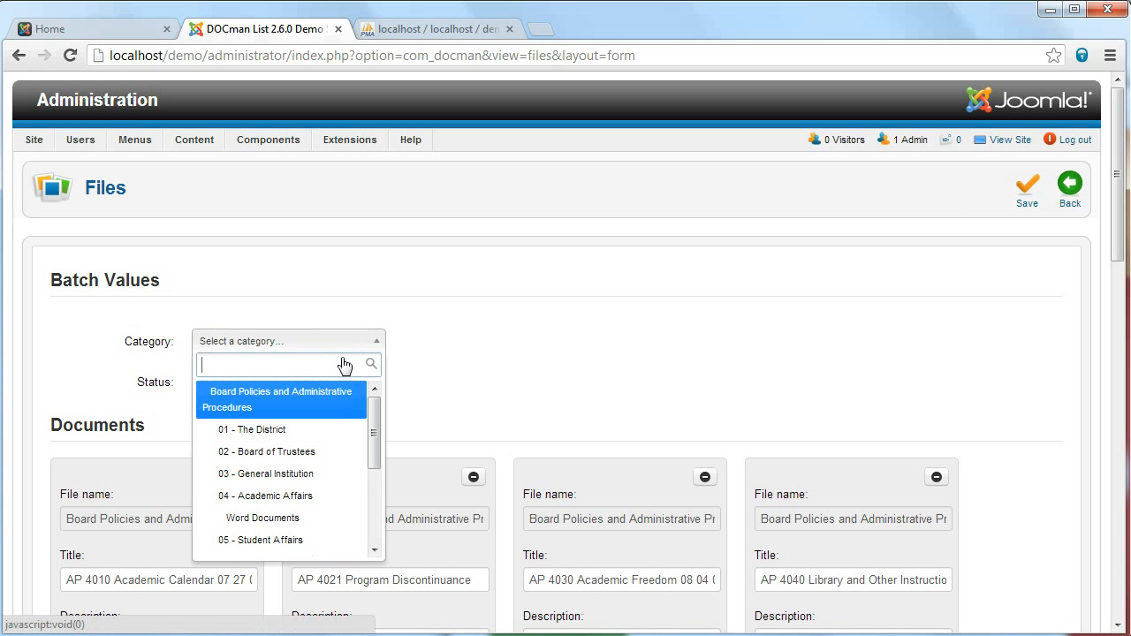
{"action": "left_click", "coordinate": [295, 520]}
{"action": "left_click", "coordinate": [1027, 208]}
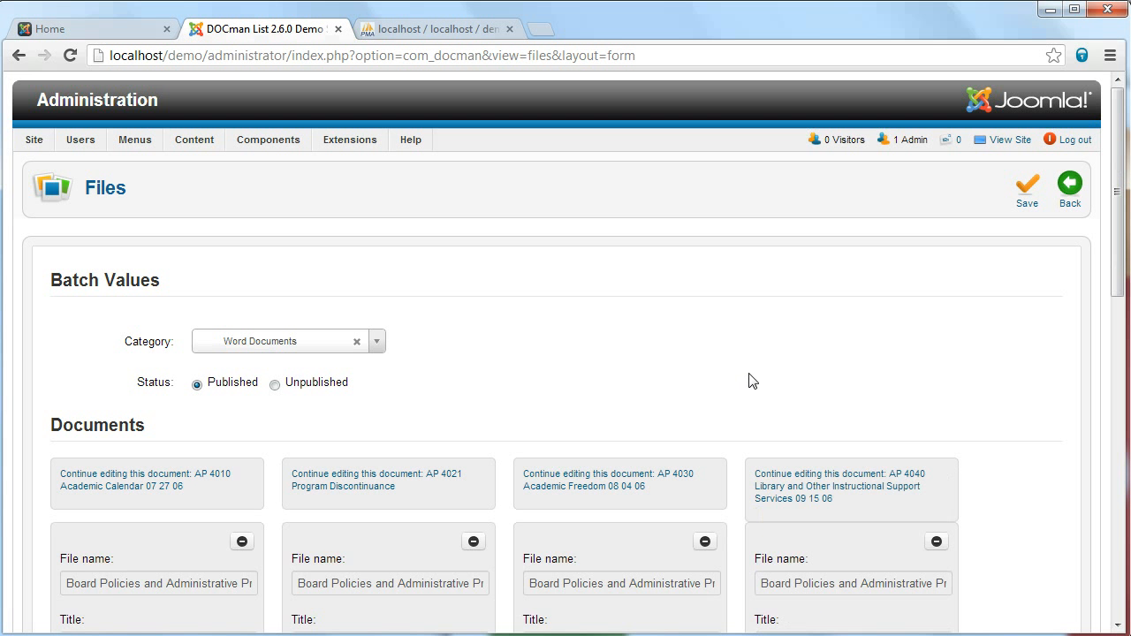
Check the creation progress of the Word Documents batch and leave the form once saving completes
{"action": "scroll", "coordinate": [747, 386], "scroll_direction": "down", "scroll_amount": 2}
{"action": "scroll", "coordinate": [749, 380], "scroll_direction": "down", "scroll_amount": 1}
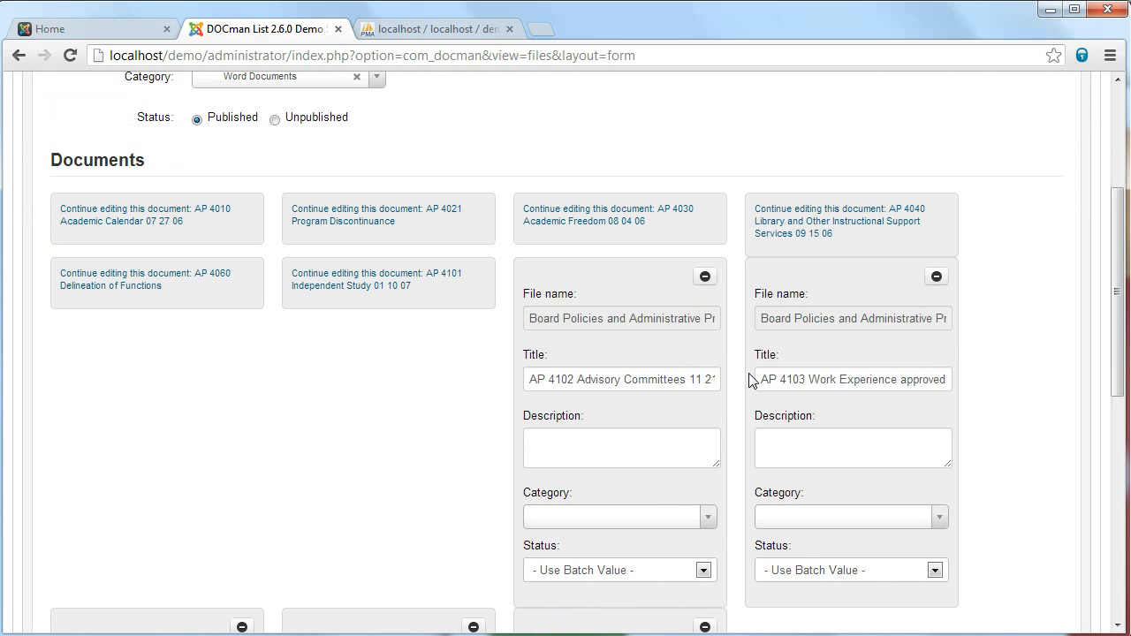
{"action": "scroll", "coordinate": [748, 381], "scroll_direction": "down", "scroll_amount": 1}
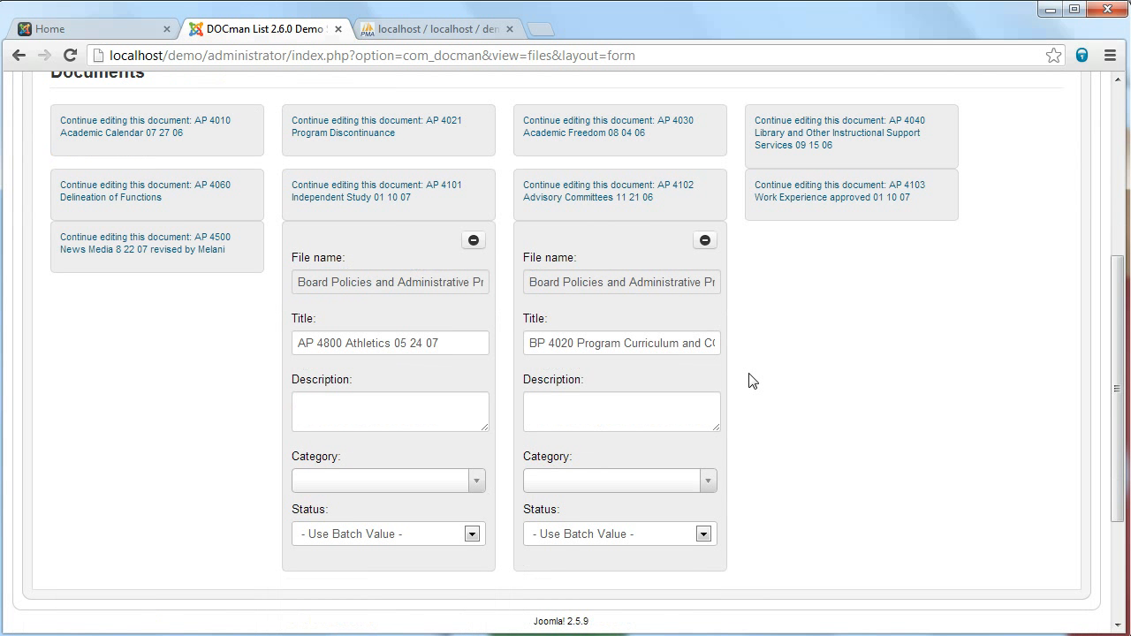
{"action": "scroll", "coordinate": [839, 344], "scroll_direction": "up", "scroll_amount": 3}
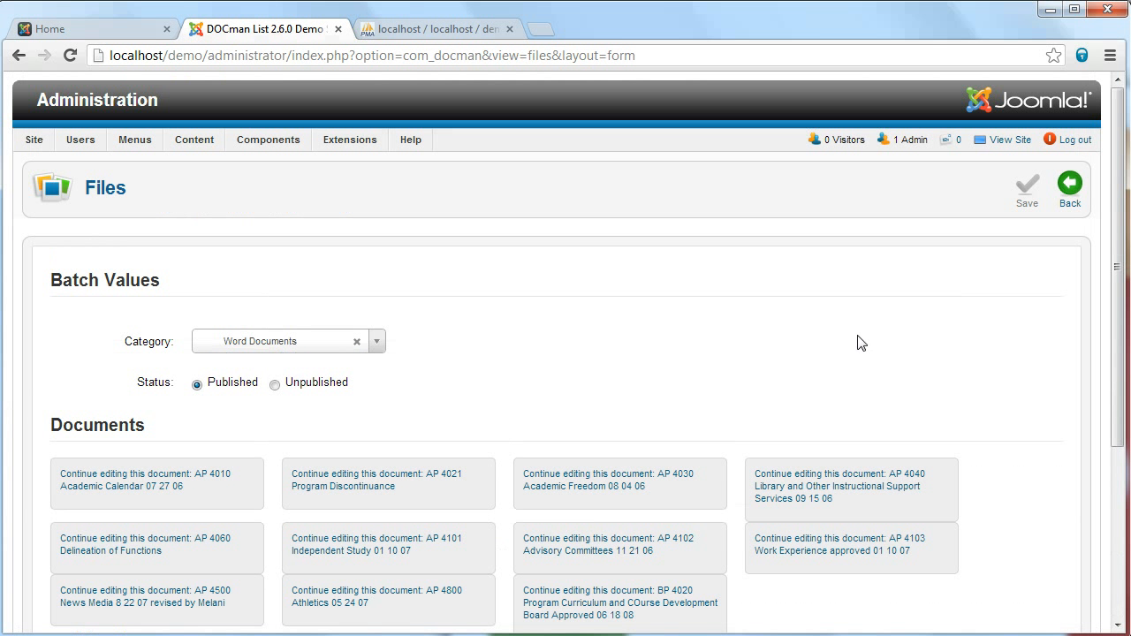
{"action": "left_click", "coordinate": [1075, 210]}
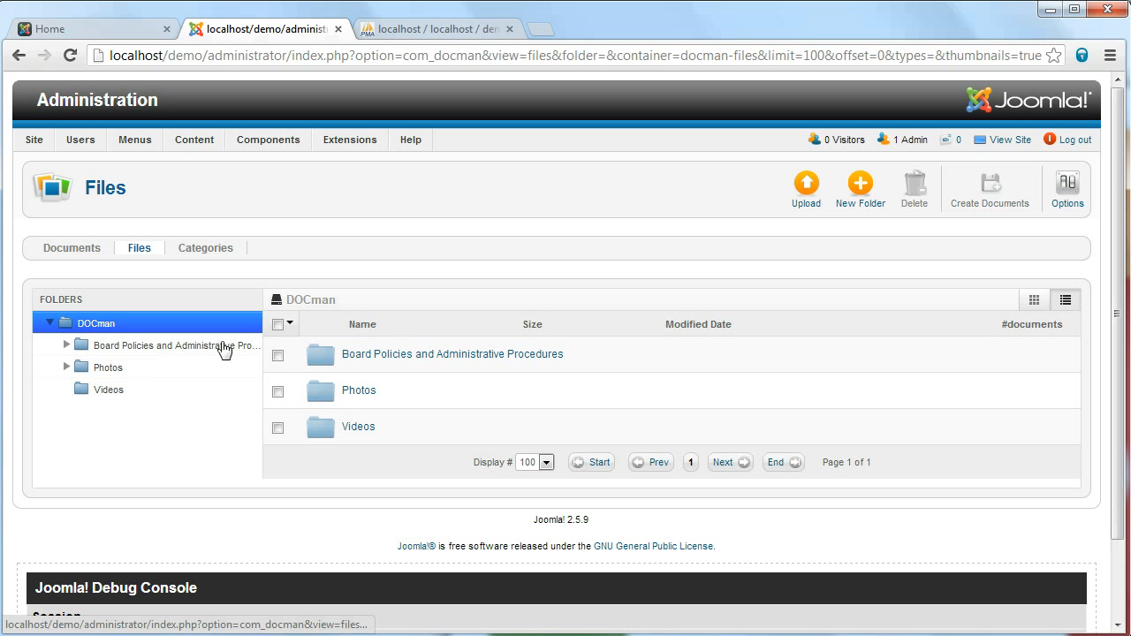
Review the created documents across all categories in the documents list
{"action": "left_click", "coordinate": [55, 252]}
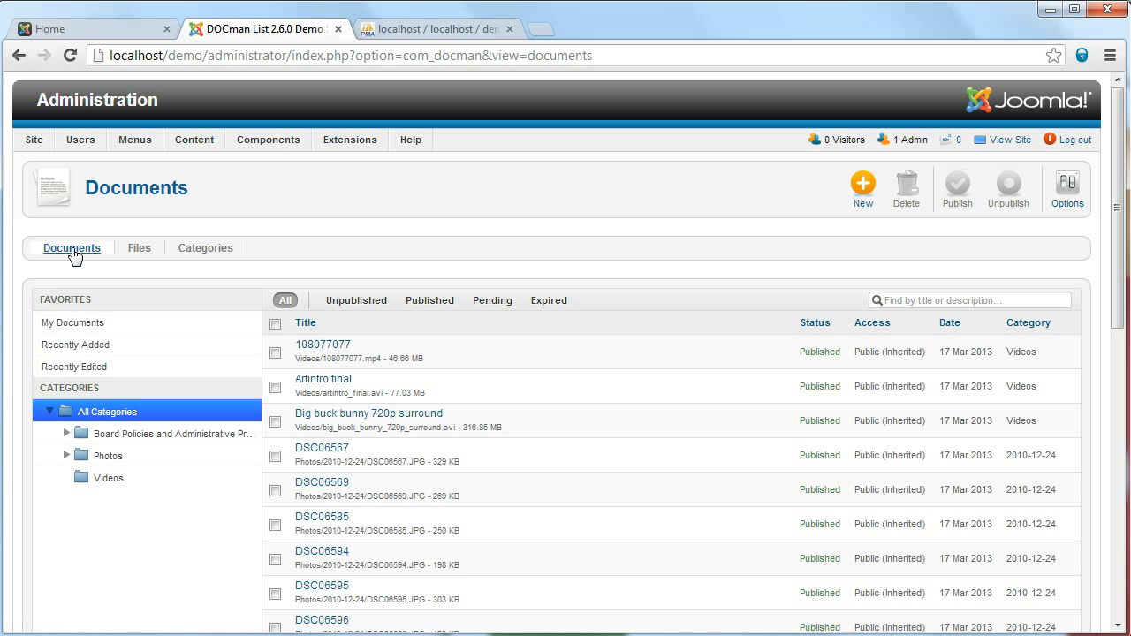
{"action": "scroll", "coordinate": [366, 376], "scroll_direction": "down", "scroll_amount": 1}
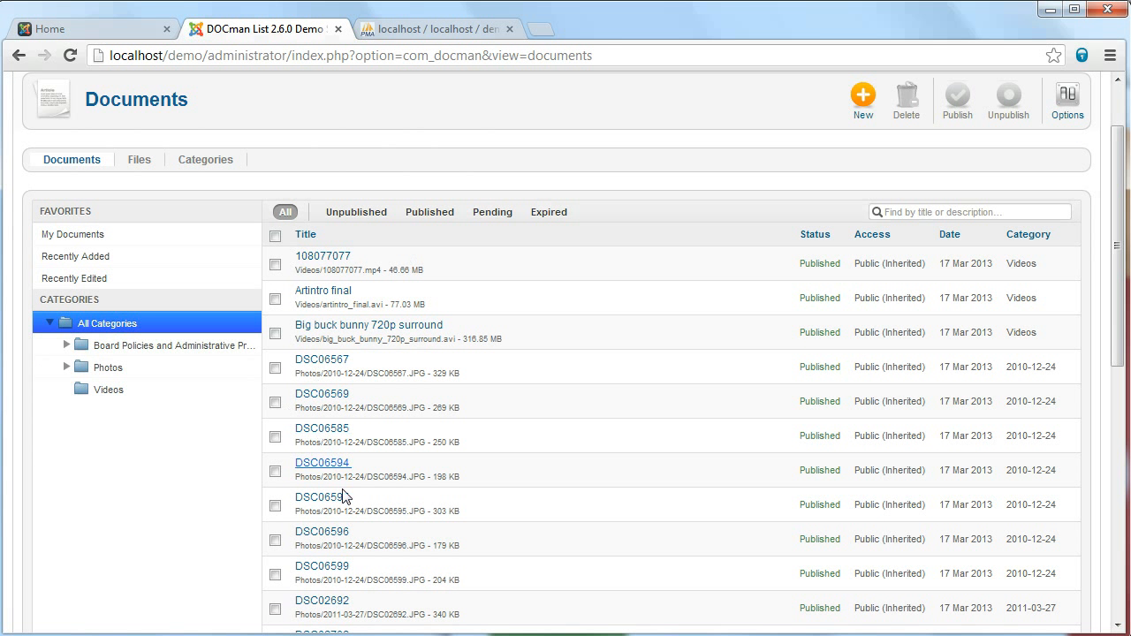
{"action": "scroll", "coordinate": [344, 565], "scroll_direction": "down", "scroll_amount": 1}
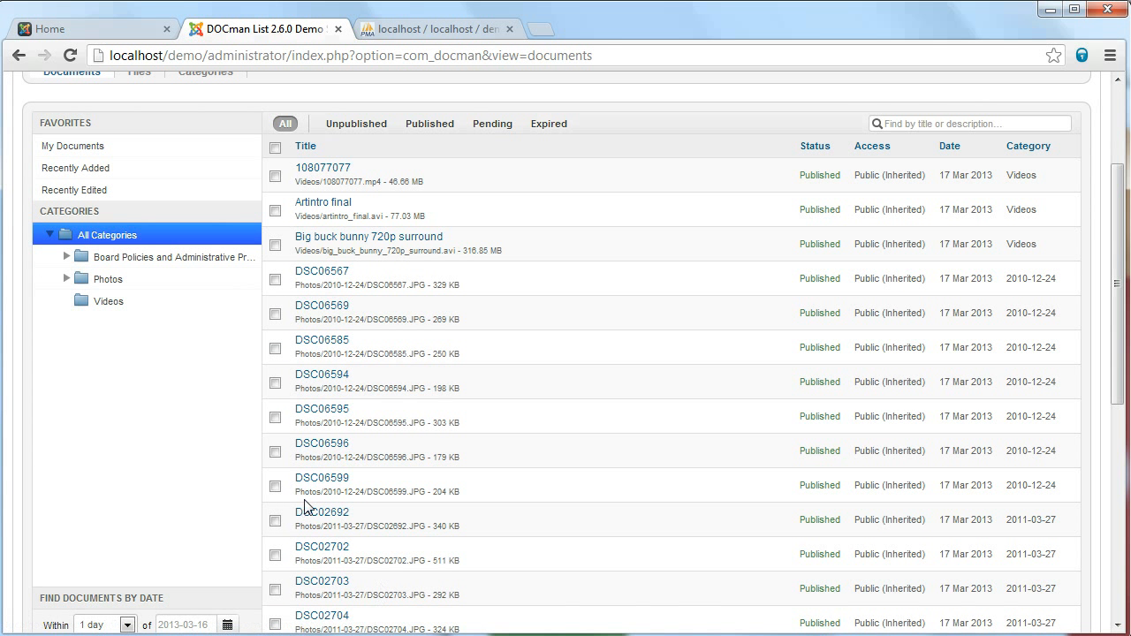
{"action": "scroll", "coordinate": [319, 433], "scroll_direction": "up", "scroll_amount": 2}
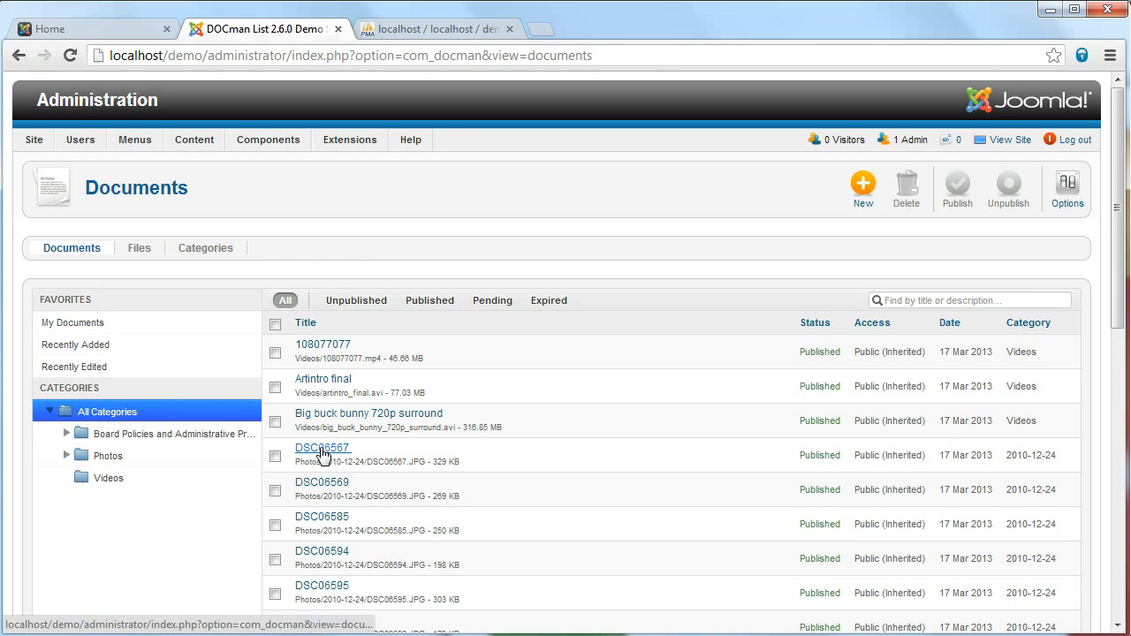
{"action": "scroll", "coordinate": [322, 455], "scroll_direction": "down", "scroll_amount": 1}
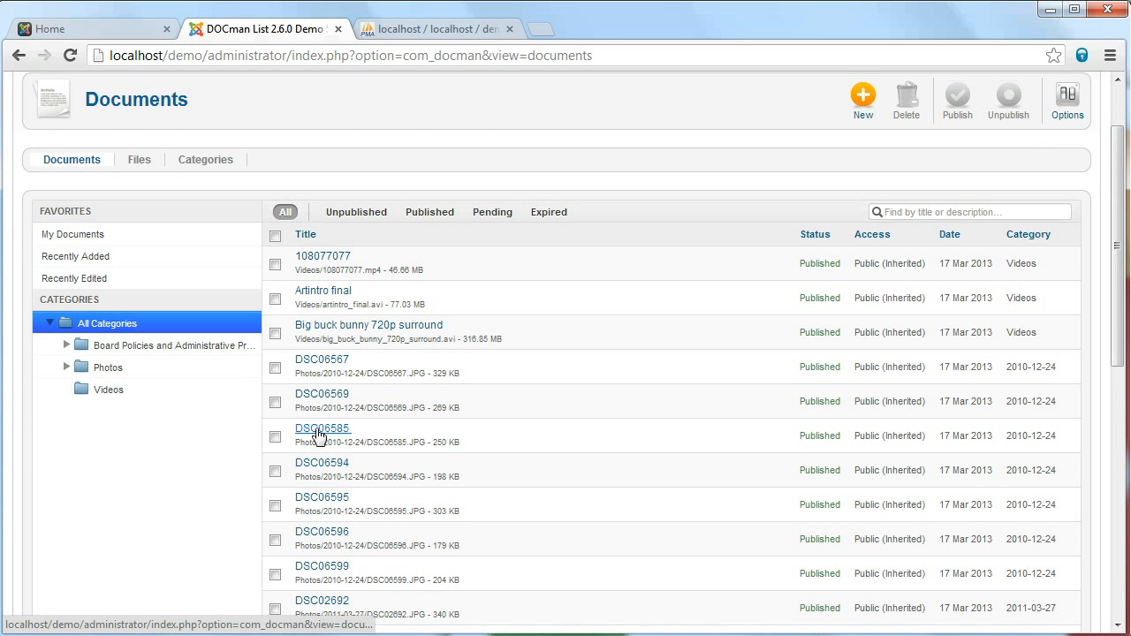
{"action": "scroll", "coordinate": [323, 503], "scroll_direction": "down", "scroll_amount": 1}
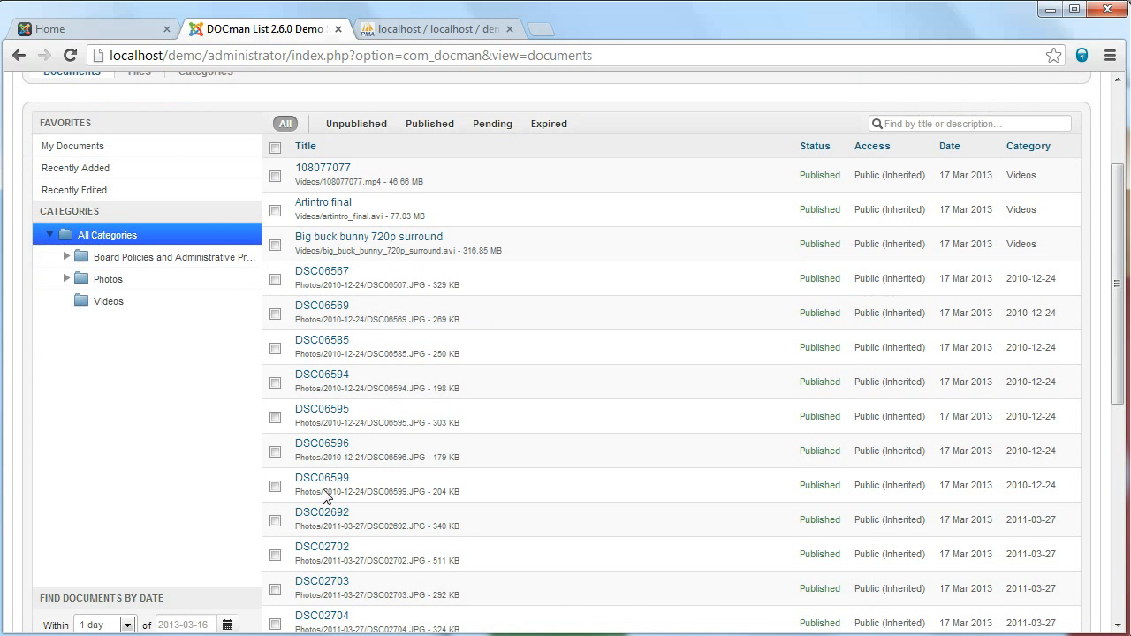
Give the DSC06567 photo document an automatically generated thumbnail, save it and return to the documents list
{"action": "left_click", "coordinate": [337, 273]}
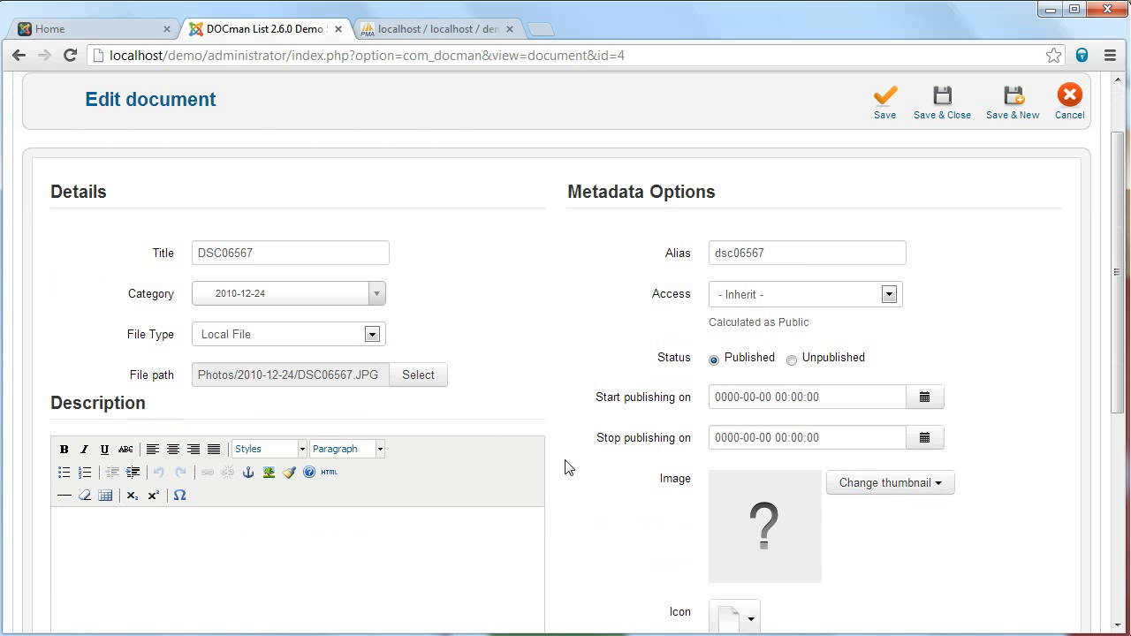
{"action": "scroll", "coordinate": [566, 466], "scroll_direction": "down", "scroll_amount": 1}
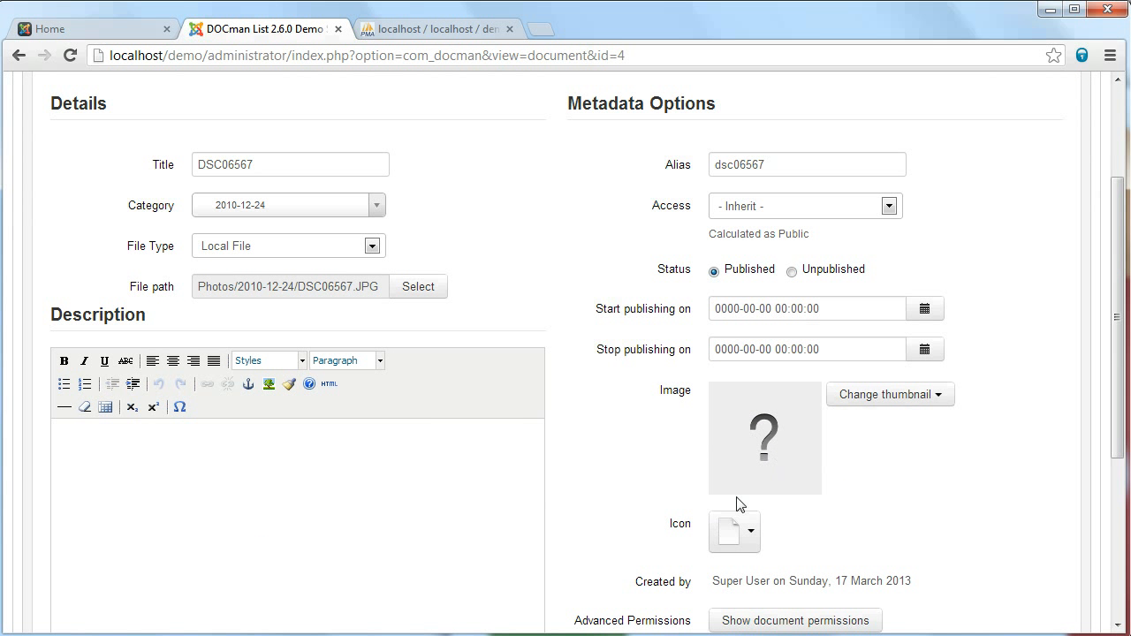
{"action": "left_click", "coordinate": [891, 395]}
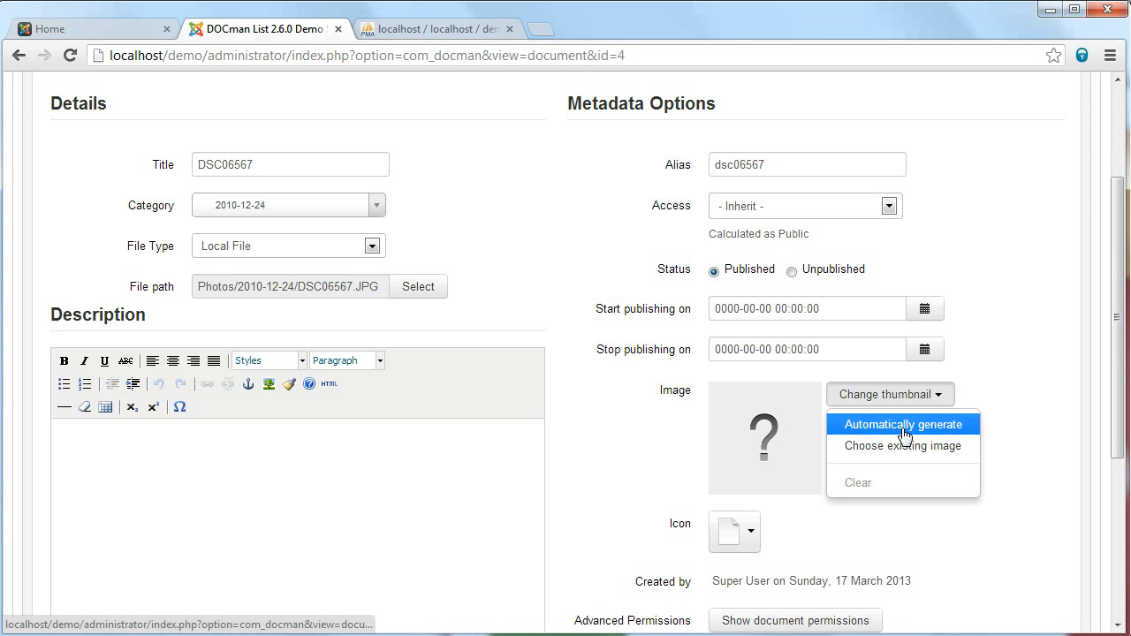
{"action": "left_click", "coordinate": [897, 425]}
{"action": "scroll", "coordinate": [858, 454], "scroll_direction": "up", "scroll_amount": 2}
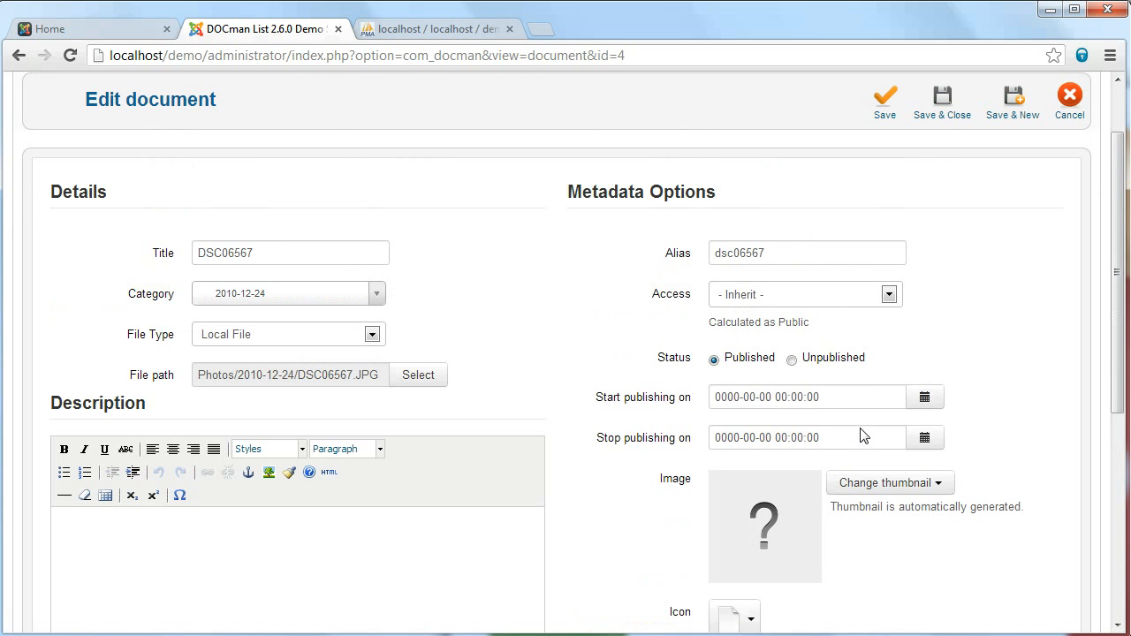
{"action": "left_click", "coordinate": [890, 192]}
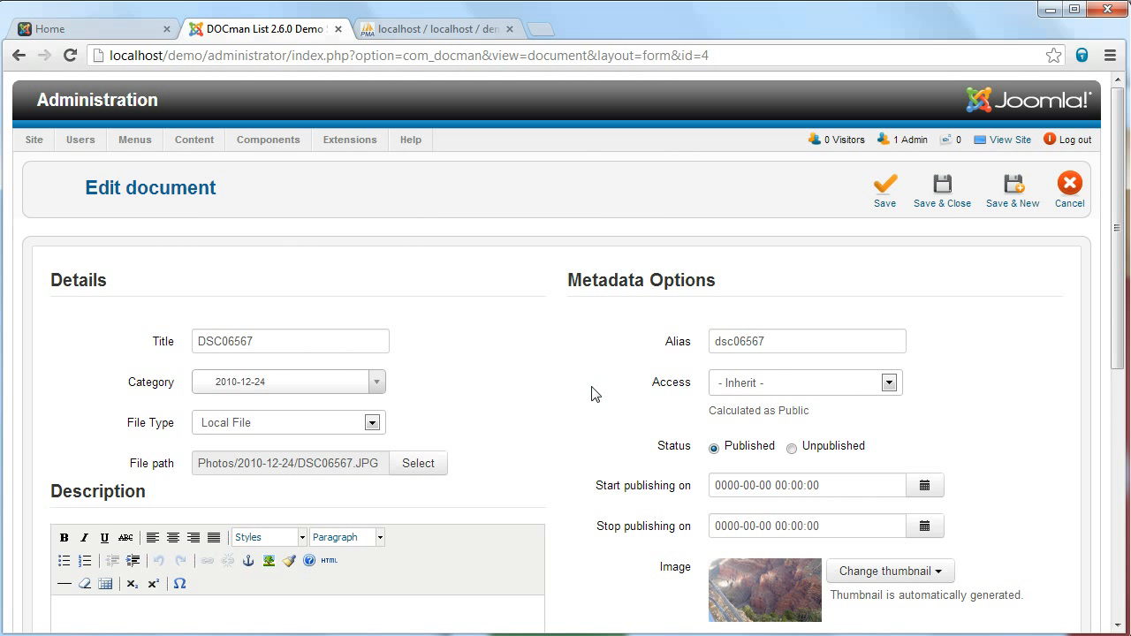
{"action": "scroll", "coordinate": [736, 507], "scroll_direction": "down", "scroll_amount": 1}
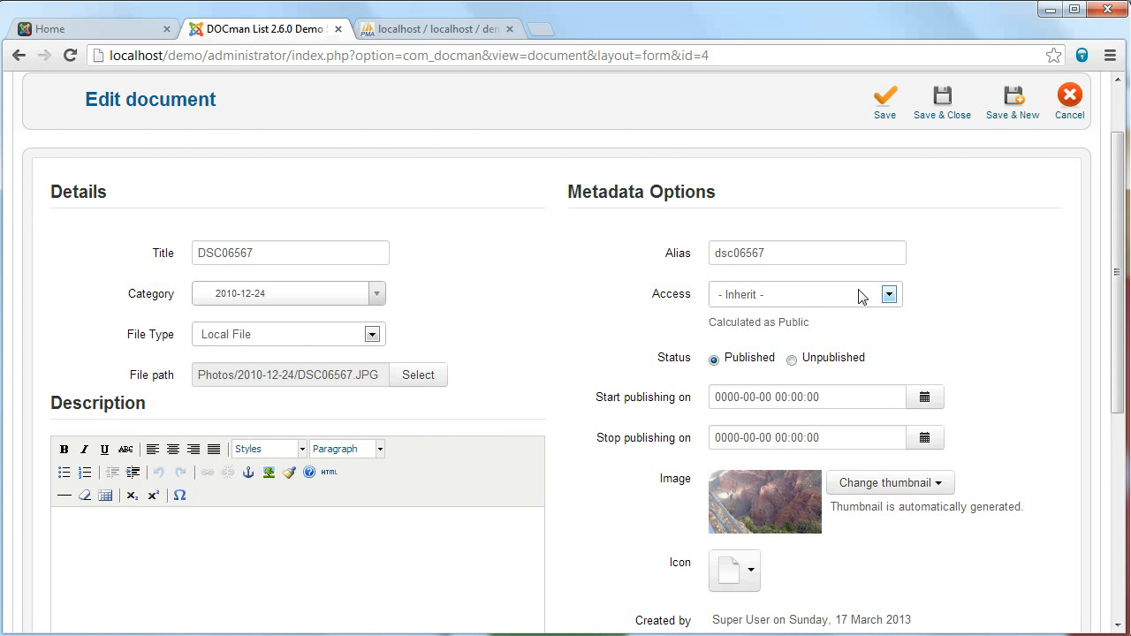
{"action": "left_click", "coordinate": [940, 111]}
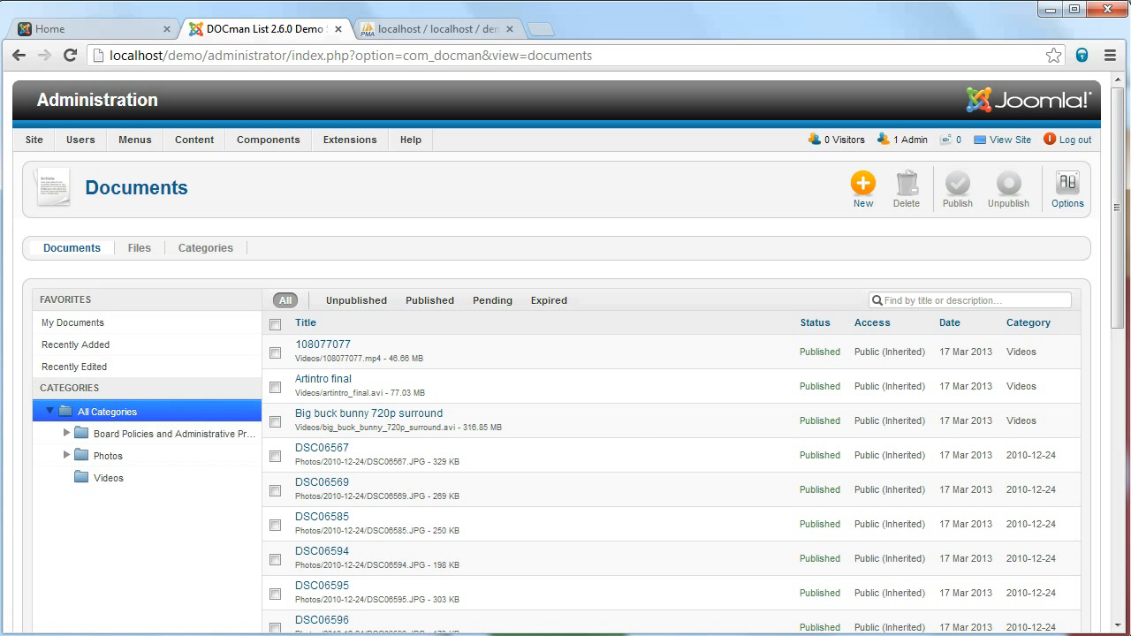
In the 2012-12-12 category under Photos, give the IMG 4589 document an automatically generated thumbnail and save it
{"action": "left_click", "coordinate": [98, 458]}
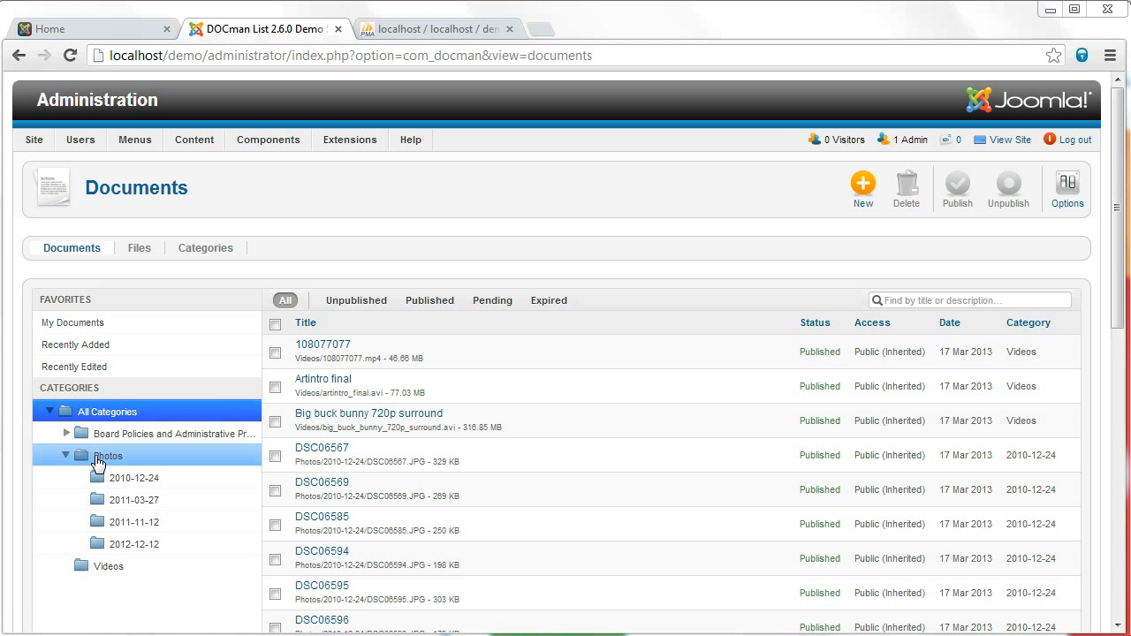
{"action": "left_click", "coordinate": [113, 478]}
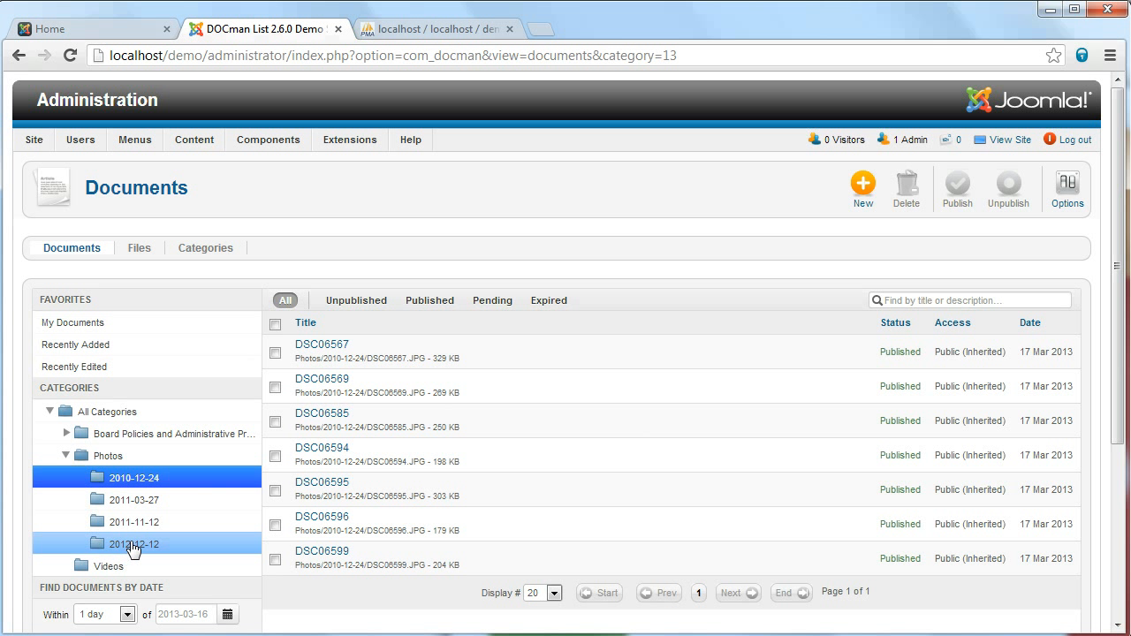
{"action": "left_click", "coordinate": [133, 546]}
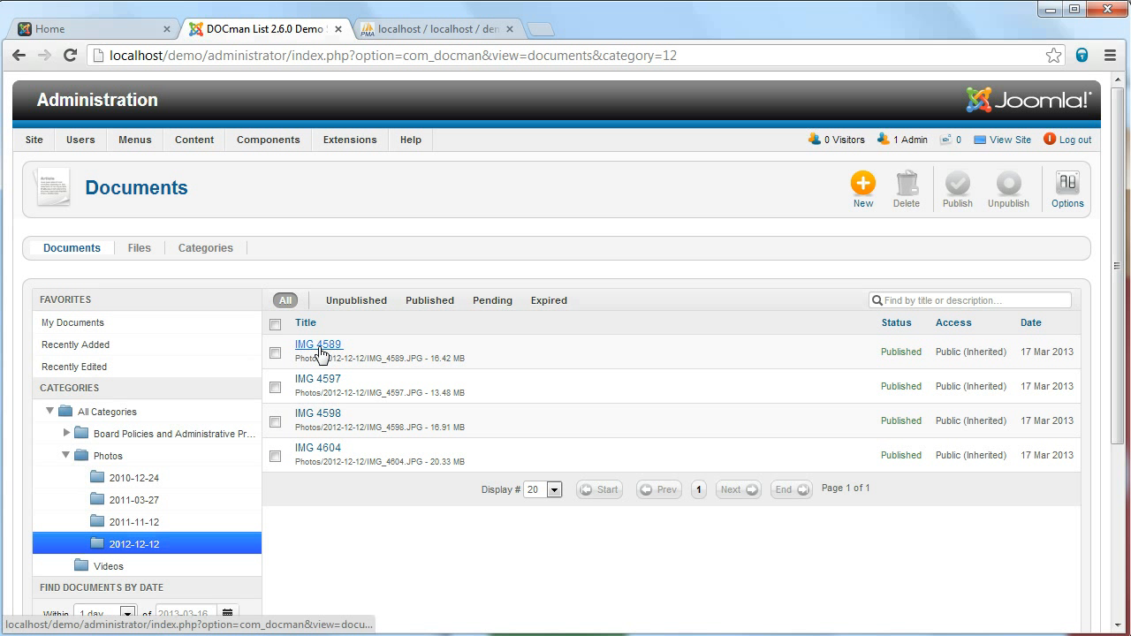
{"action": "left_click", "coordinate": [321, 355]}
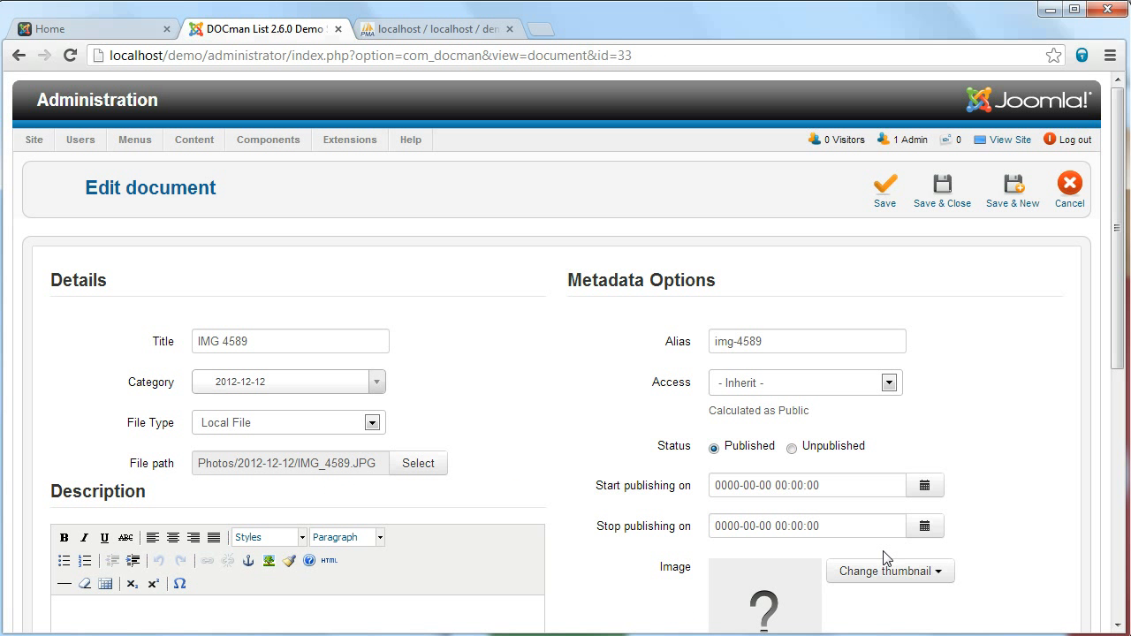
{"action": "left_click", "coordinate": [892, 573]}
{"action": "left_click", "coordinate": [883, 599]}
{"action": "left_click", "coordinate": [895, 192]}
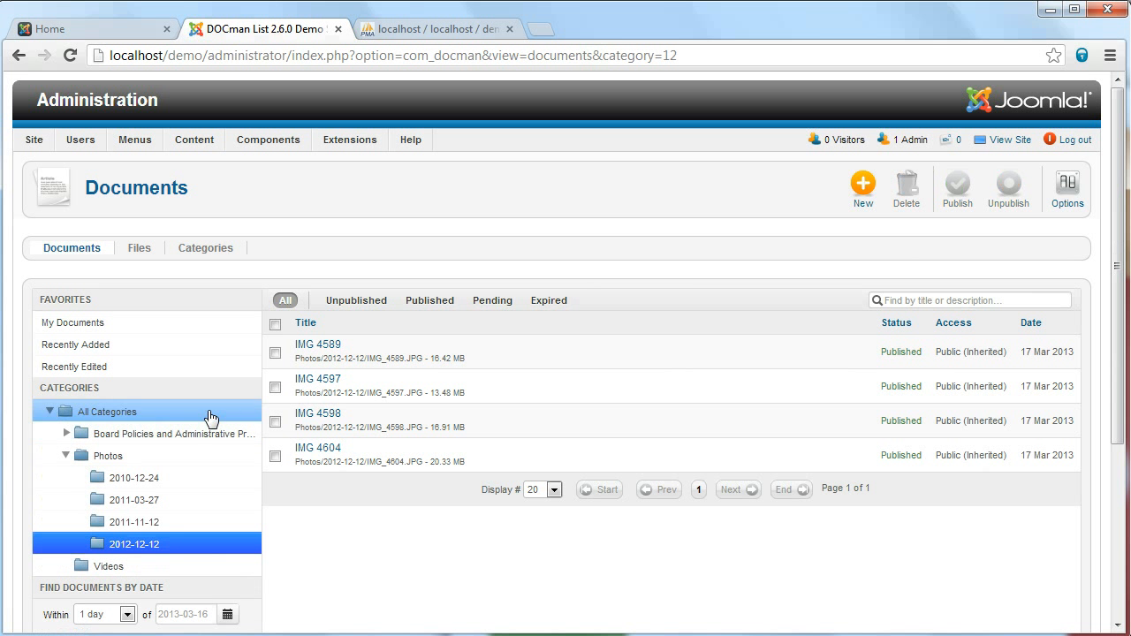
Give the IMG 4597 document an automatically generated thumbnail and save it
{"action": "left_click", "coordinate": [311, 381]}
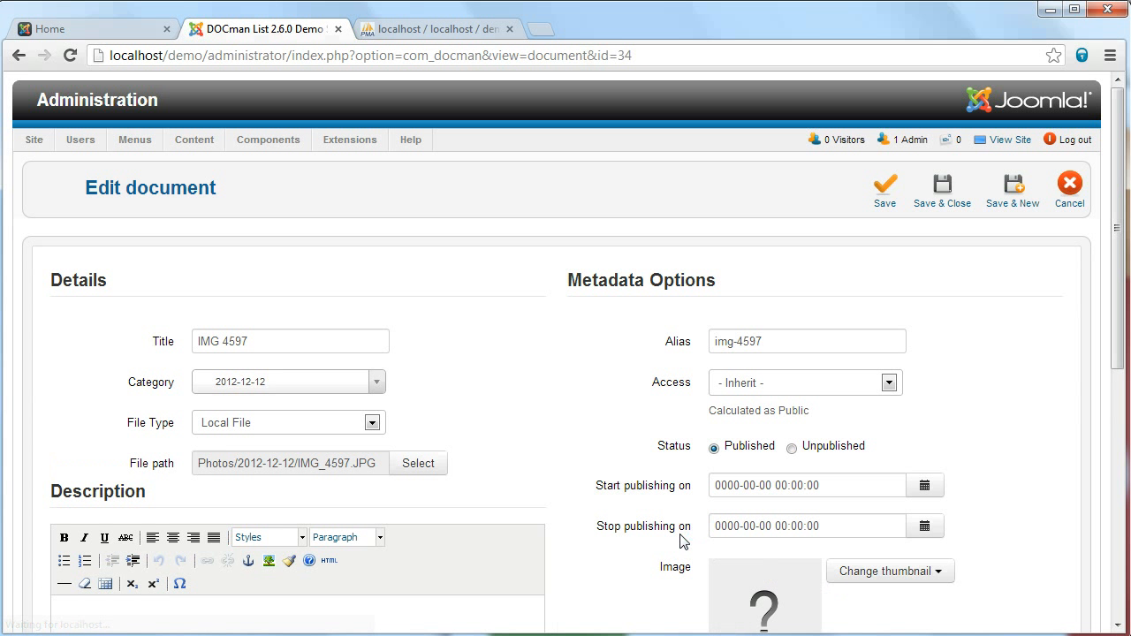
{"action": "left_click", "coordinate": [892, 572]}
{"action": "left_click", "coordinate": [881, 602]}
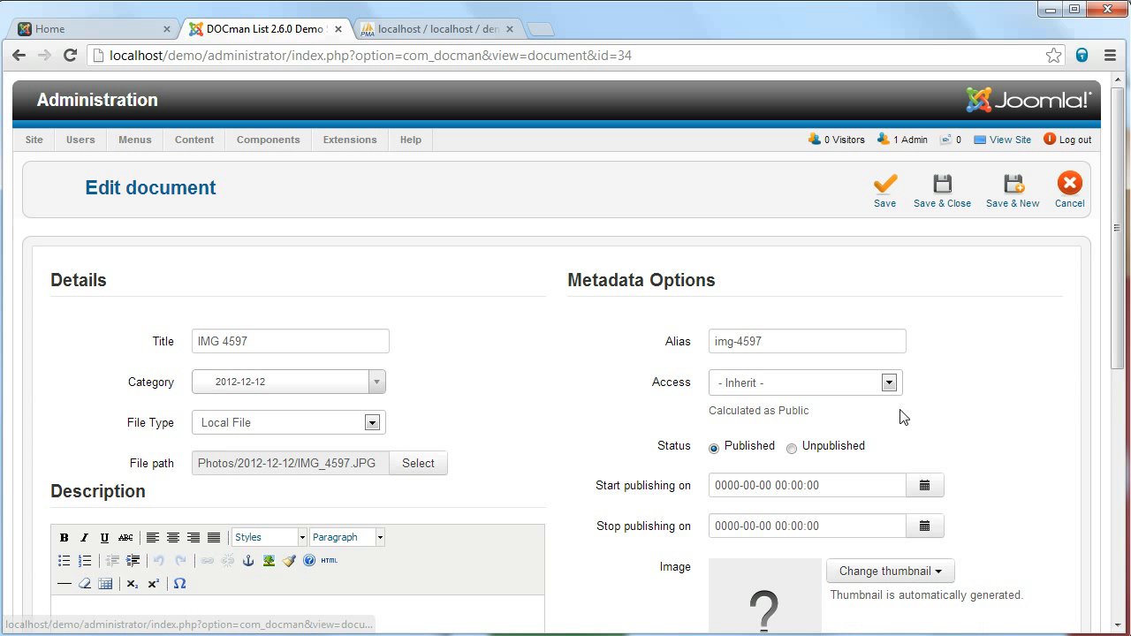
{"action": "left_click", "coordinate": [890, 211]}
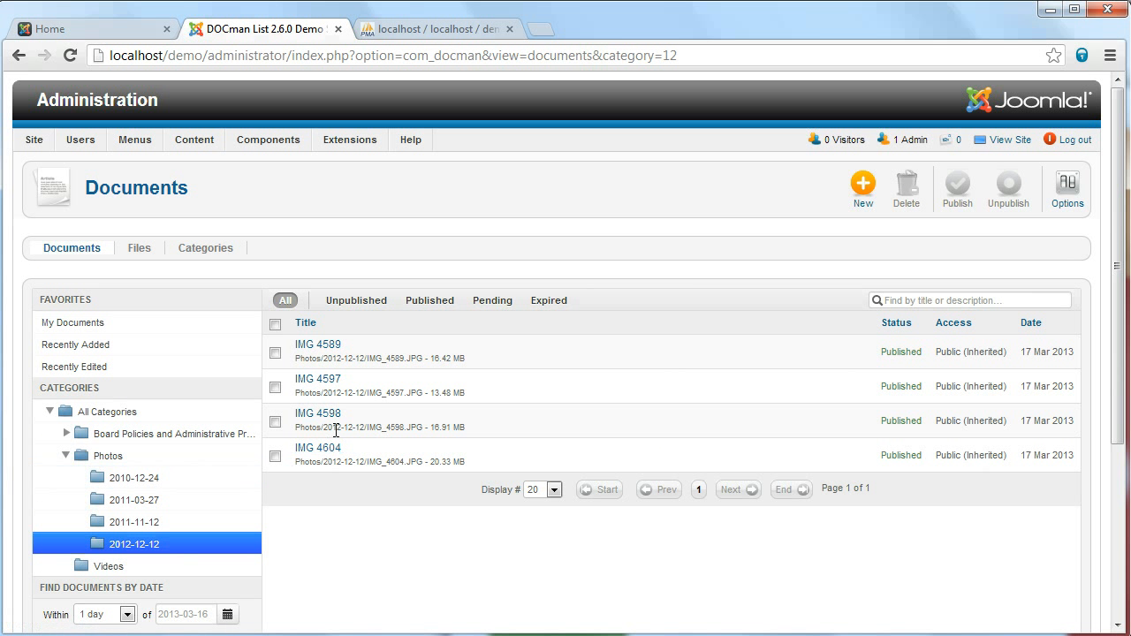
Give the IMG 4598 document an automatically generated thumbnail, save it and close the document
{"action": "left_click", "coordinate": [334, 426]}
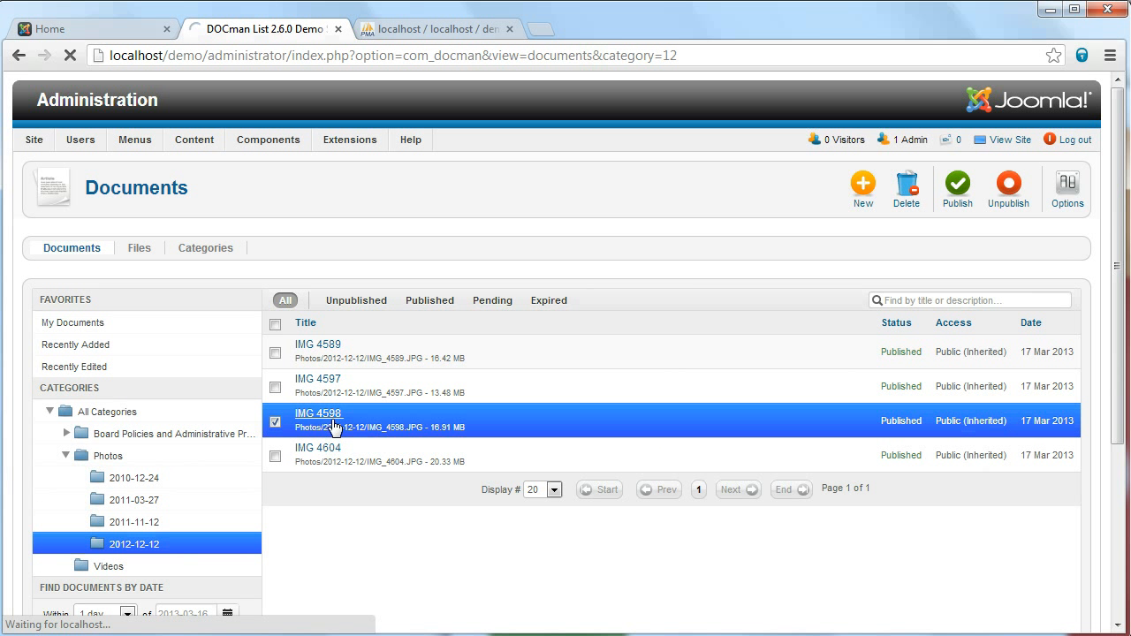
{"action": "left_click", "coordinate": [851, 574]}
{"action": "left_click", "coordinate": [879, 598]}
{"action": "left_click", "coordinate": [901, 207]}
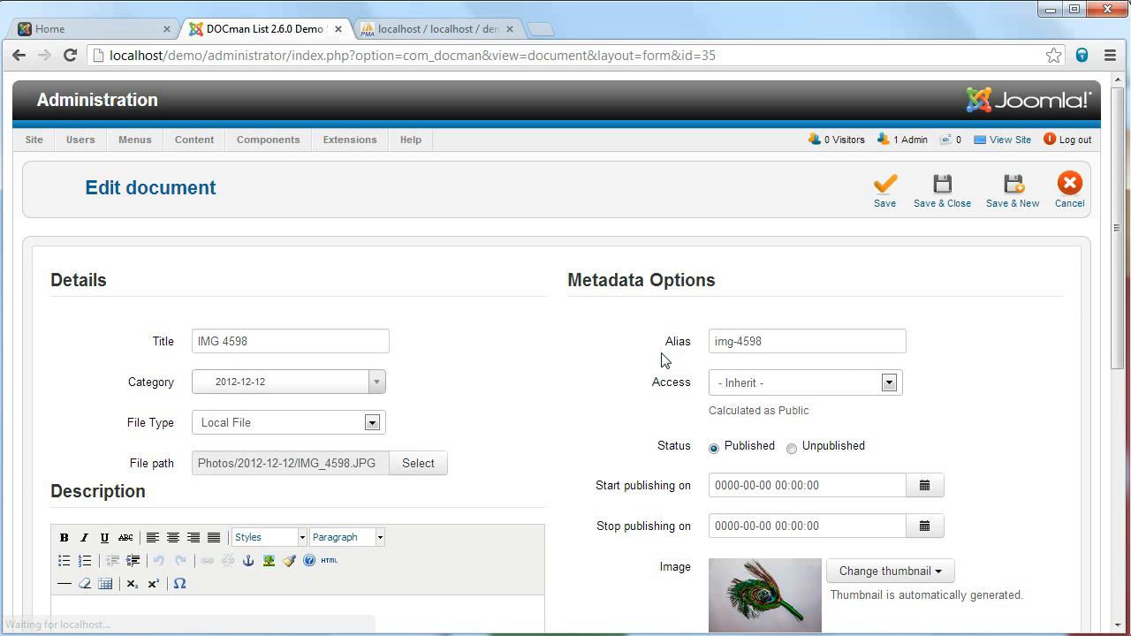
{"action": "left_click", "coordinate": [950, 205]}
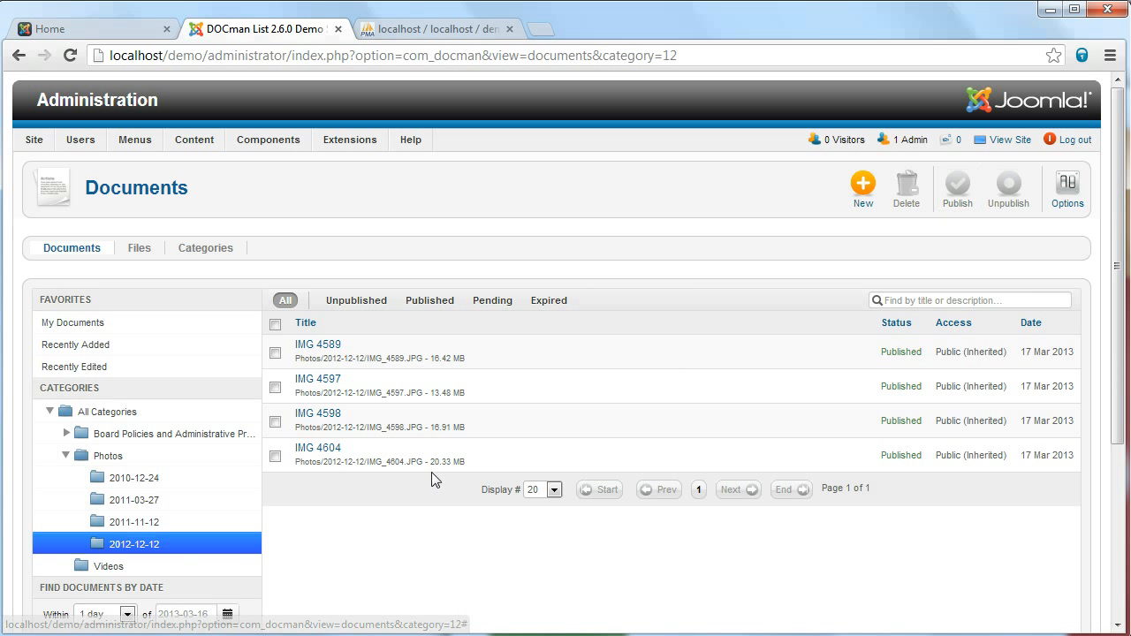
Switch the IMG 4604 document's thumbnail to automatic generation
{"action": "left_click", "coordinate": [340, 444]}
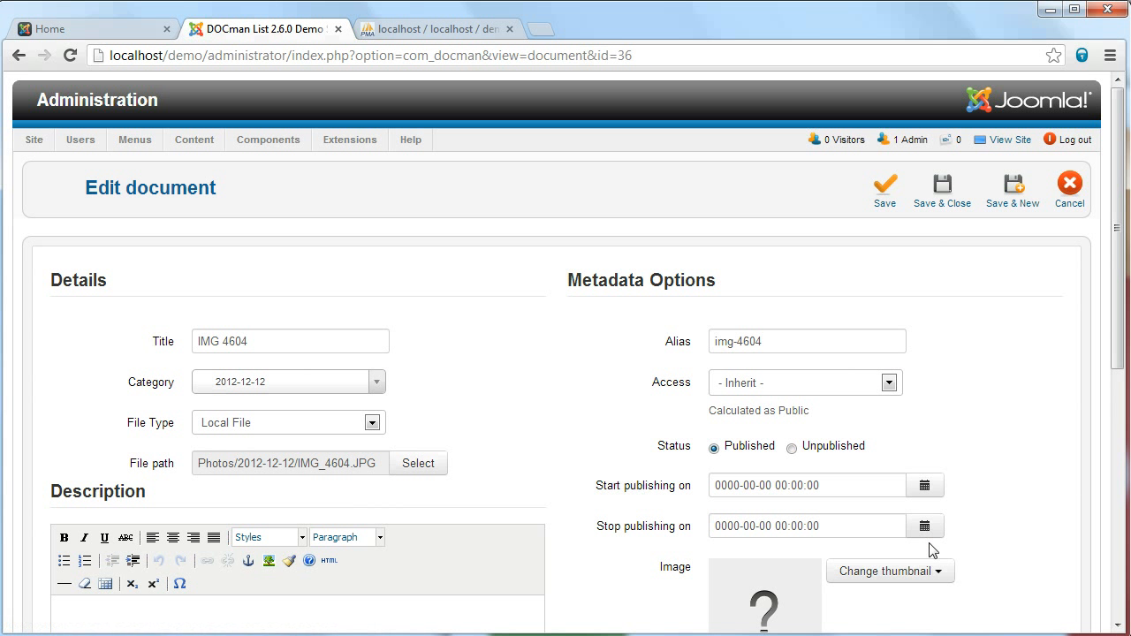
{"action": "left_click", "coordinate": [934, 570]}
{"action": "left_click", "coordinate": [887, 602]}
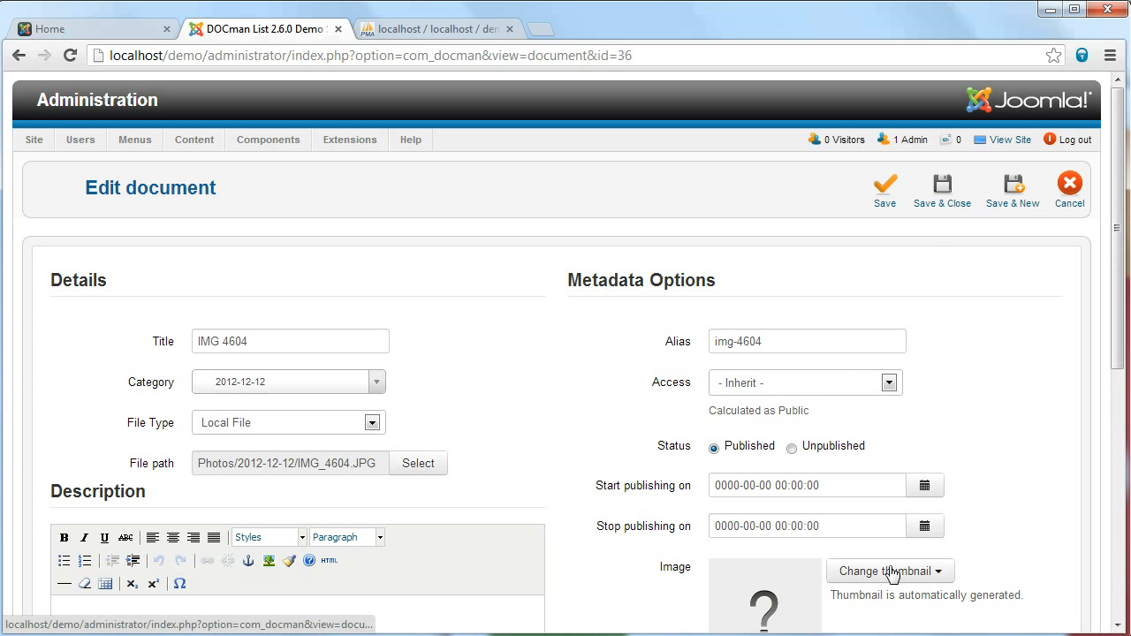
Save the IMG 4604 document to generate its thumbnail, and close it back to the document list
{"action": "left_click", "coordinate": [887, 195]}
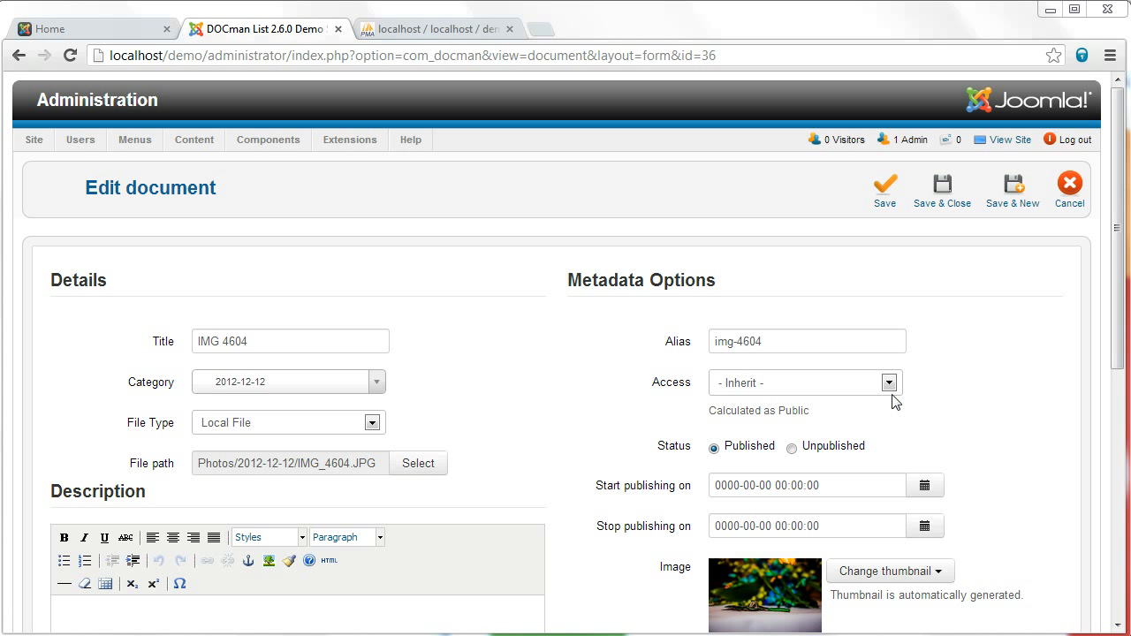
{"action": "left_click", "coordinate": [945, 197]}
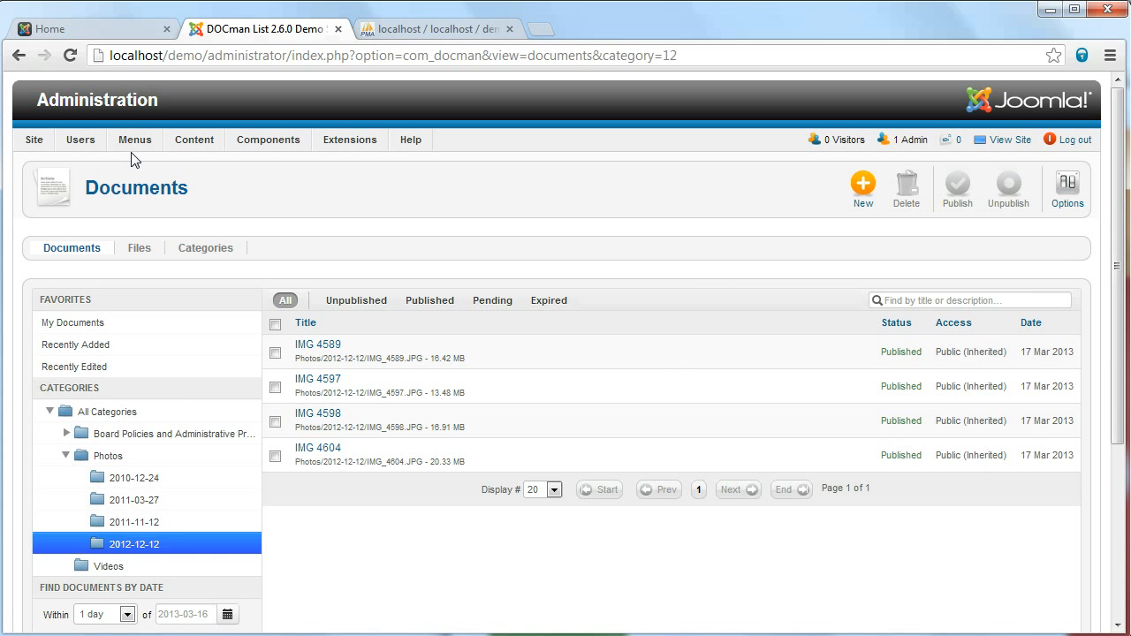
{"action": "mouse_move", "coordinate": [142, 151]}
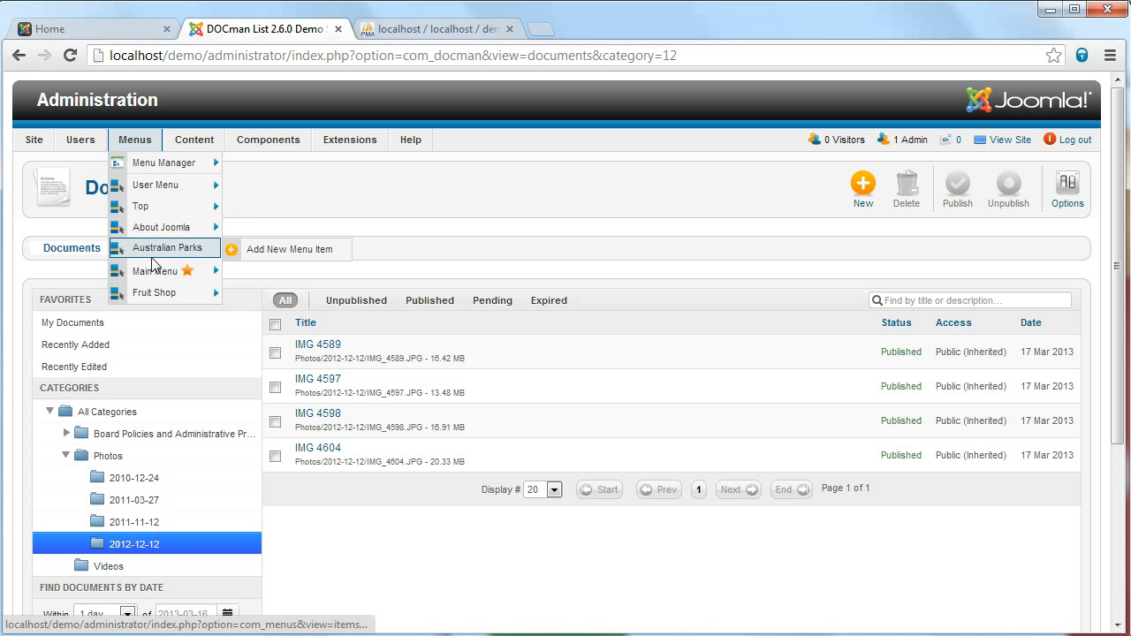
{"action": "mouse_move", "coordinate": [157, 276]}
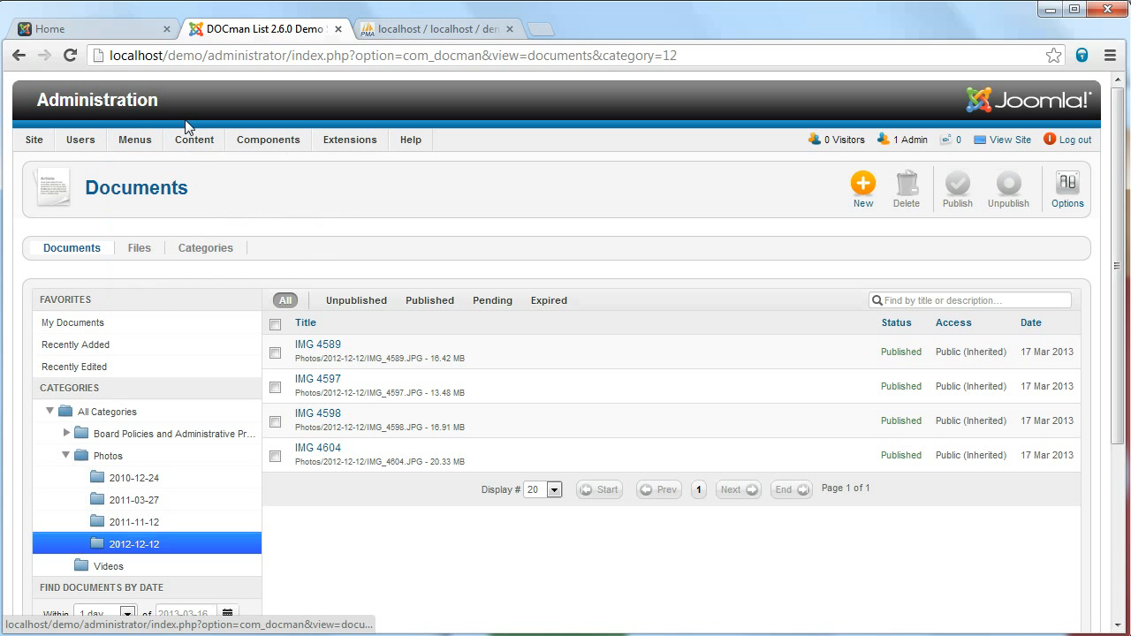
Filter the site's articles by "joomla" and open the article titled Joomla! for editing
{"action": "mouse_move", "coordinate": [189, 143]}
{"action": "left_click", "coordinate": [202, 164]}
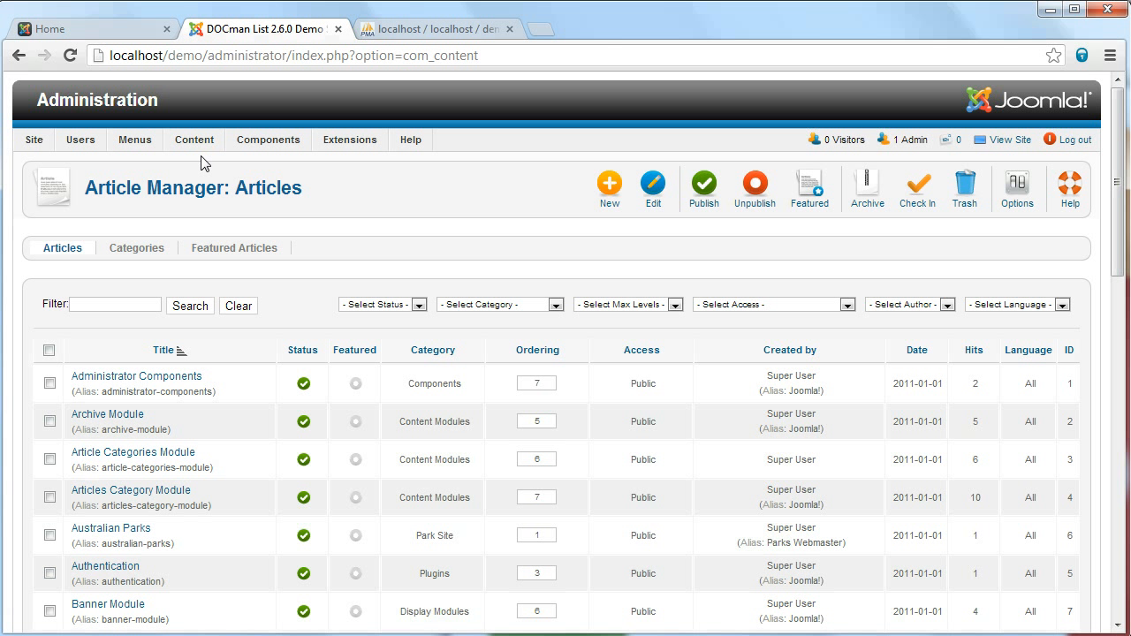
{"action": "left_click", "coordinate": [110, 302]}
{"action": "type", "text": "joomla"}
{"action": "key", "text": "Return"}
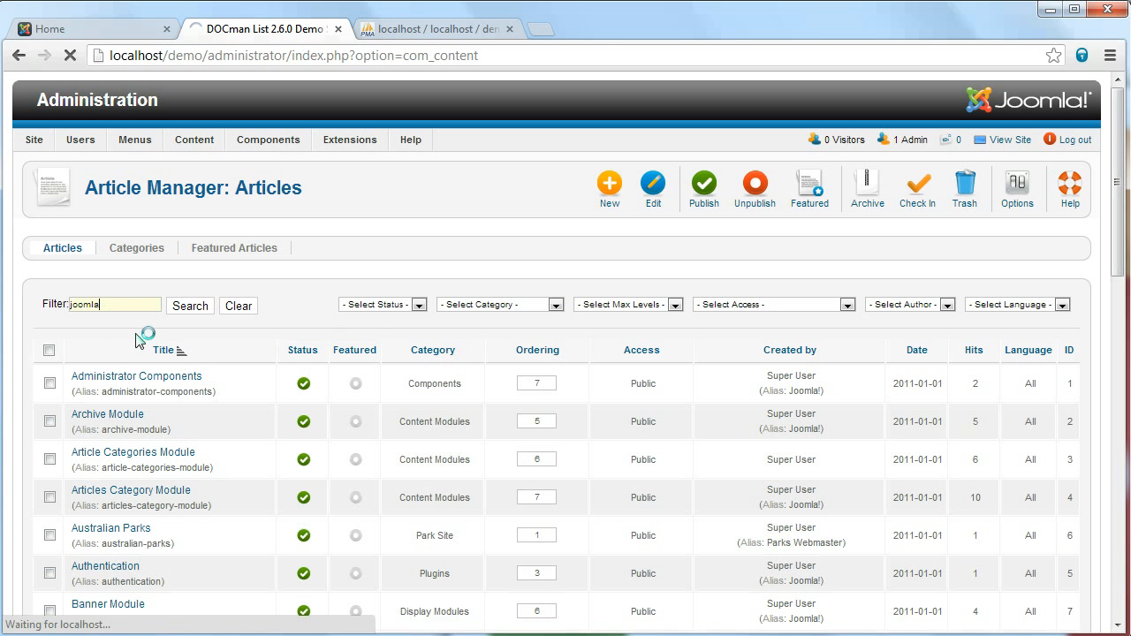
{"action": "left_click", "coordinate": [94, 380]}
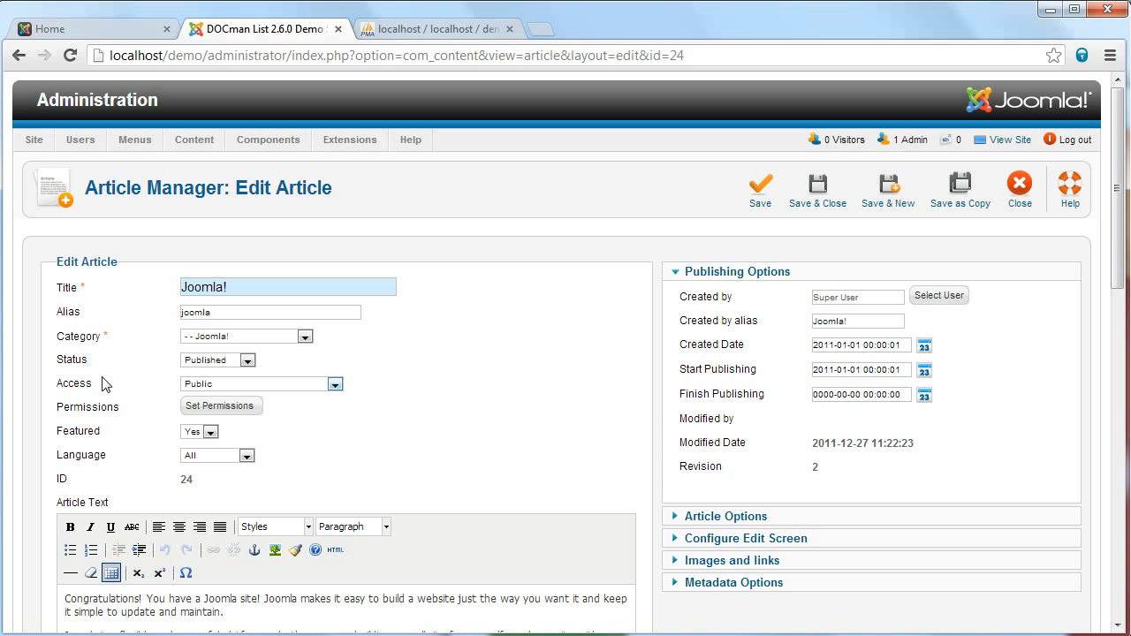
{"action": "mouse_move", "coordinate": [104, 390]}
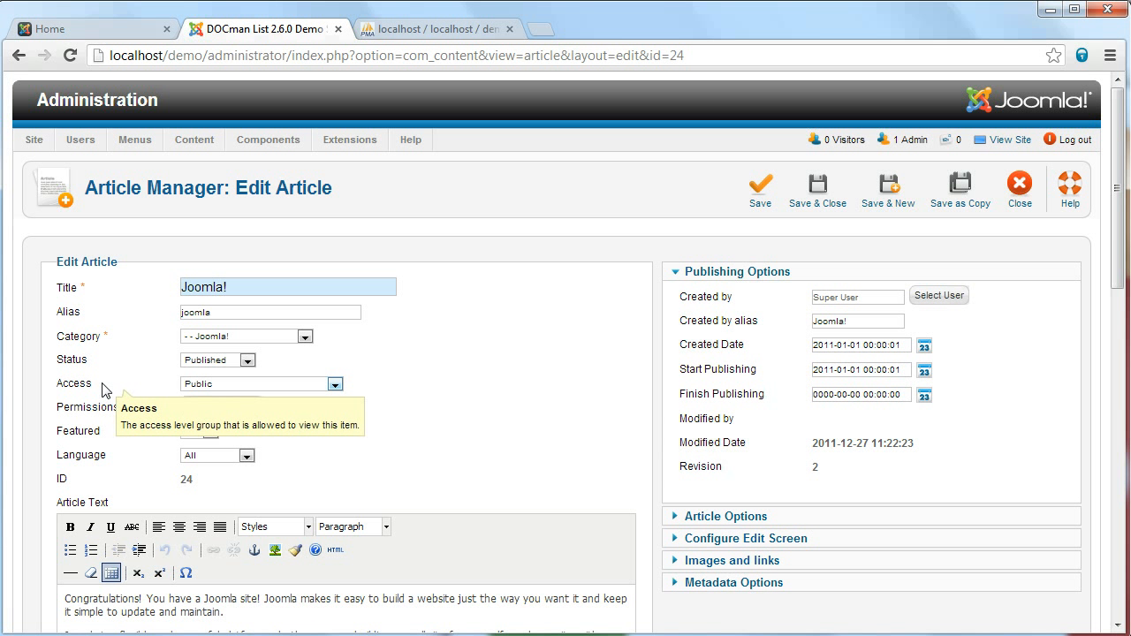
Insert a new paragraph after the article's first one containing the tag {docmanlist get_subfolders 99 0}
{"action": "scroll", "coordinate": [104, 390], "scroll_direction": "down", "scroll_amount": 2}
{"action": "left_click", "coordinate": [251, 430]}
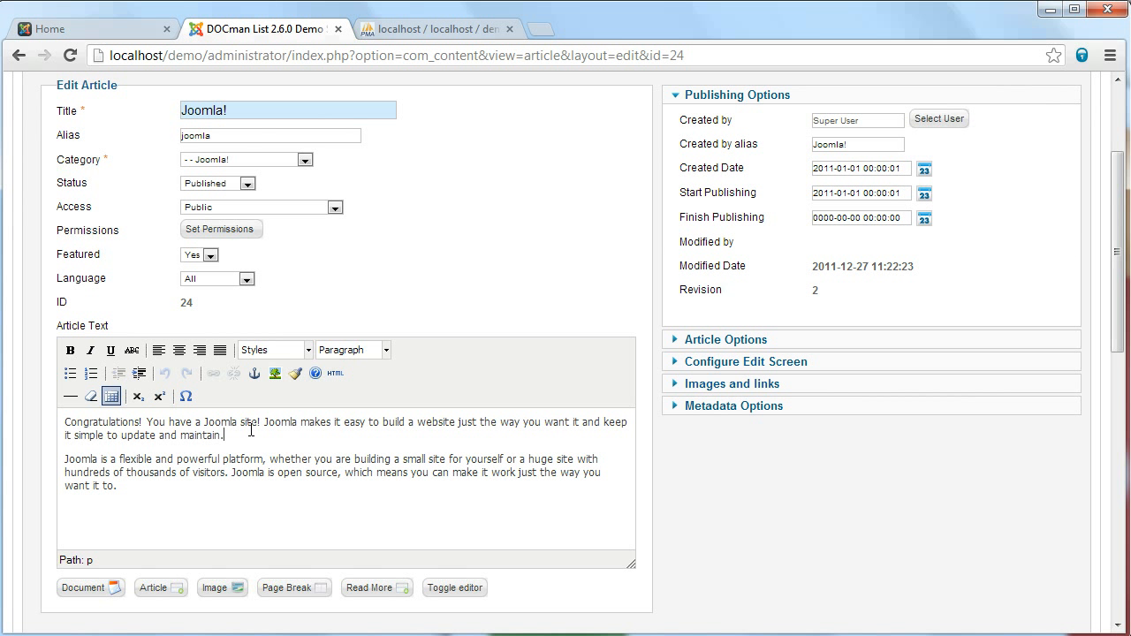
{"action": "key", "text": "Return"}
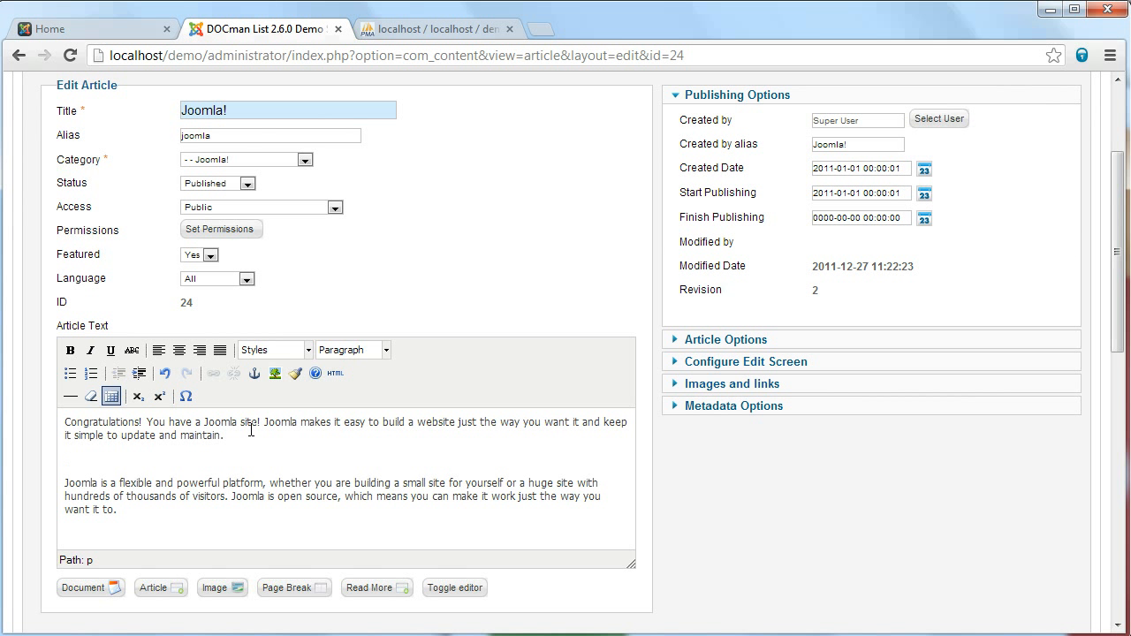
{"action": "type", "text": "{docmanlist get_subfolders 0 9"}
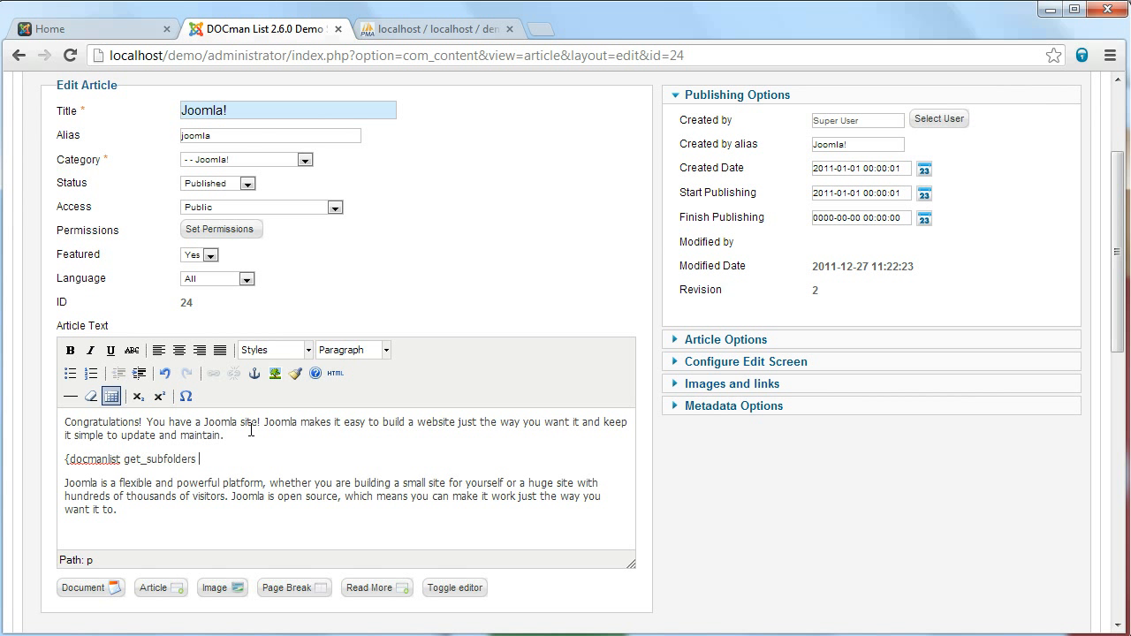
{"action": "key", "text": "BackSpace"}
{"action": "key", "text": "BackSpace"}
{"action": "key", "text": "BackSpace"}
{"action": "type", "text": "99 0}"}
Correct the function name in the docmanlist tag to getSubfolders
{"action": "left_click_drag", "start_coordinate": [120, 458], "coordinate": [197, 459]}
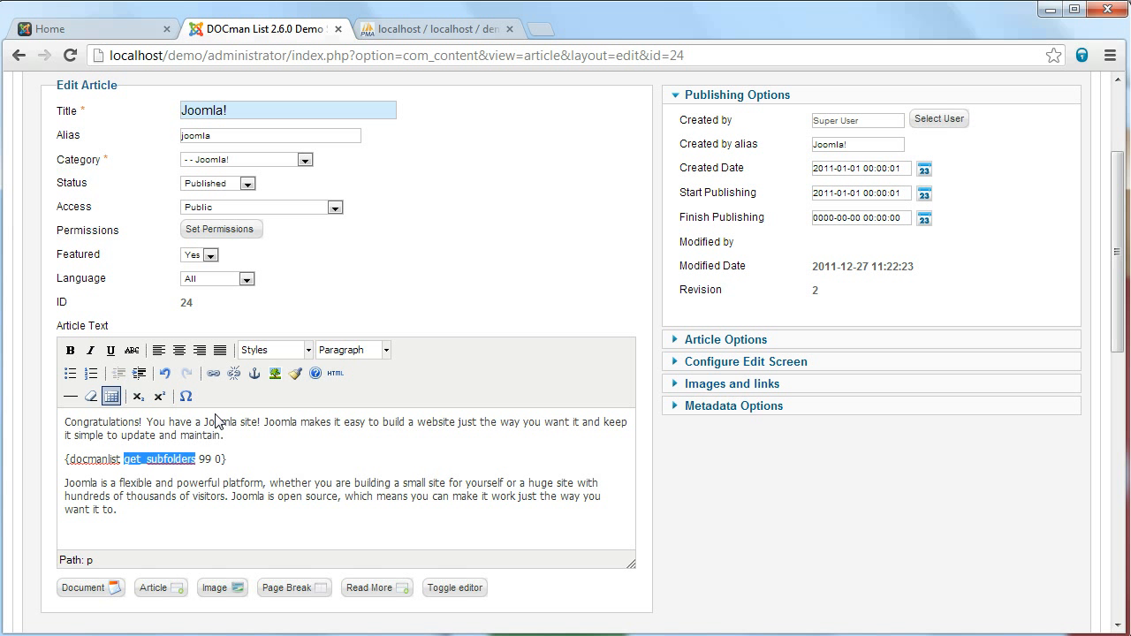
{"action": "left_click", "coordinate": [178, 464]}
{"action": "left_click_drag", "start_coordinate": [152, 461], "coordinate": [142, 463]}
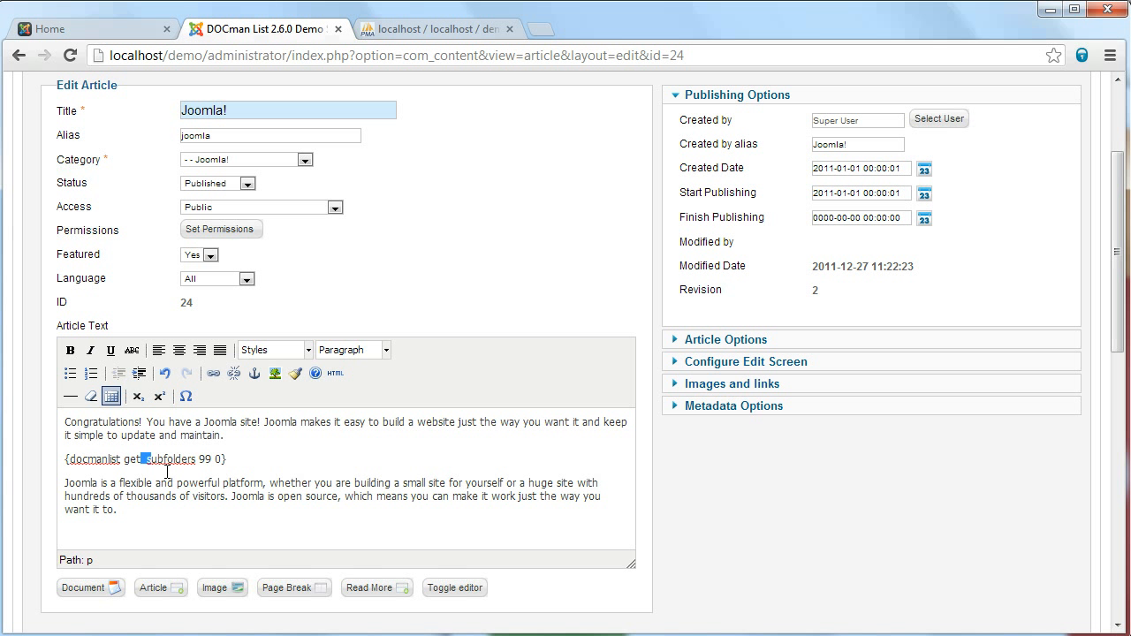
{"action": "type", "text": "S"}
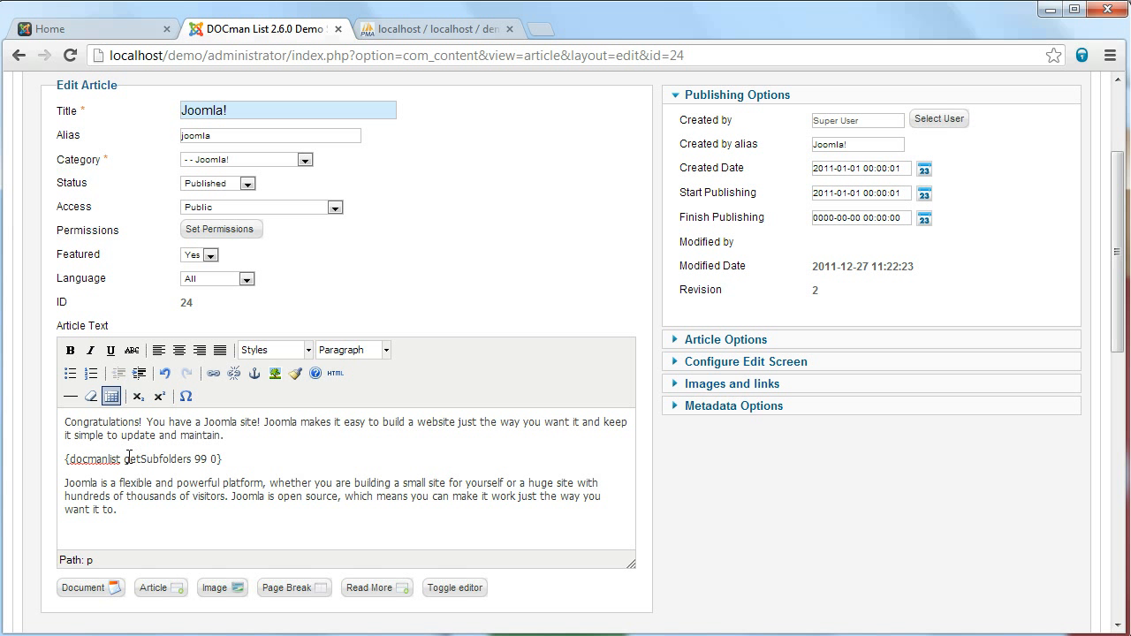
Check the 99 and 0 arguments of the docmanlist tag, keep them as they are, and save the article
{"action": "left_click", "coordinate": [204, 458]}
{"action": "left_click_drag", "start_coordinate": [207, 458], "coordinate": [196, 460]}
{"action": "left_click", "coordinate": [196, 460]}
{"action": "type", "text": "9"}
{"action": "key", "text": "BackSpace"}
{"action": "key", "text": "shift+Left"}
{"action": "scroll", "coordinate": [890, 265], "scroll_direction": "up", "scroll_amount": 3}
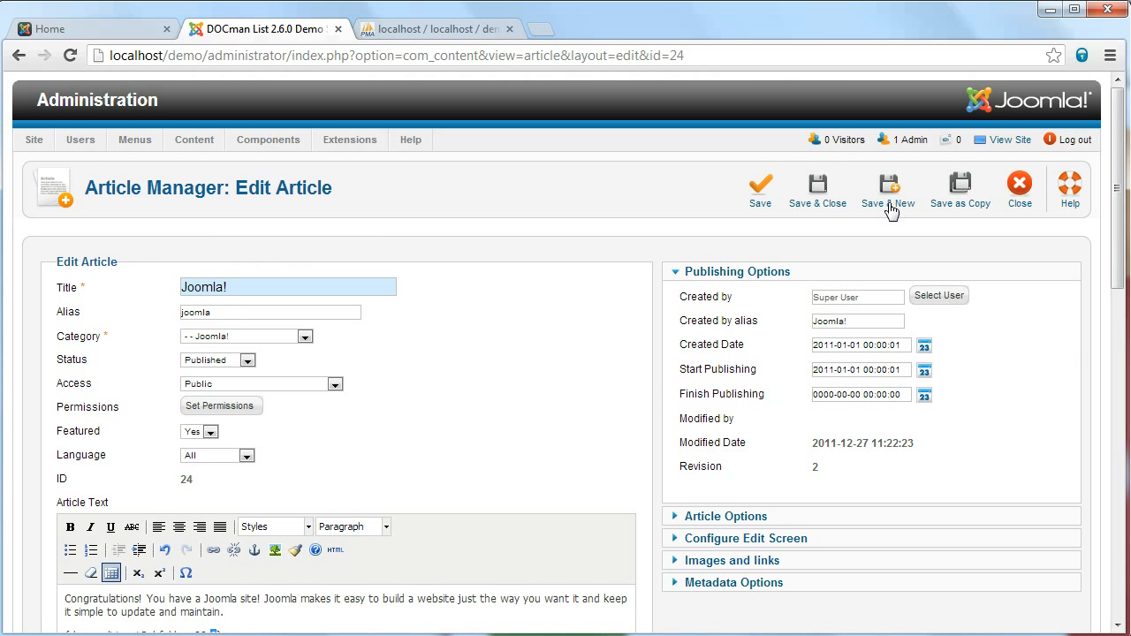
{"action": "left_click", "coordinate": [760, 187]}
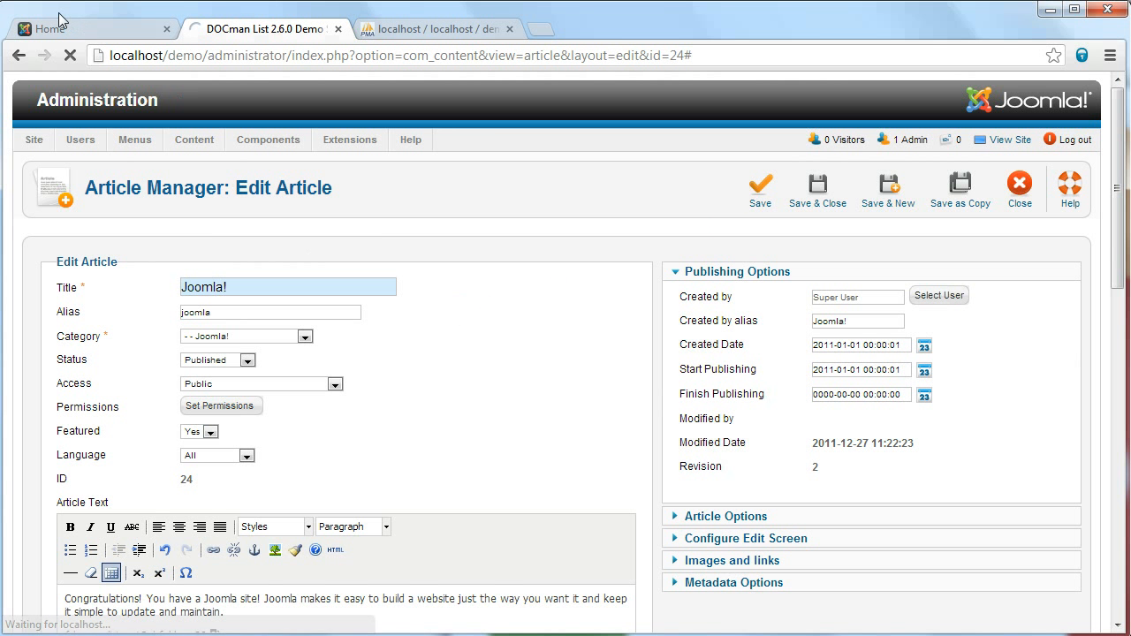
Reload the site's public home page and read the text shown in place of the docmanlist tag
{"action": "left_click", "coordinate": [51, 26]}
{"action": "left_click", "coordinate": [69, 56]}
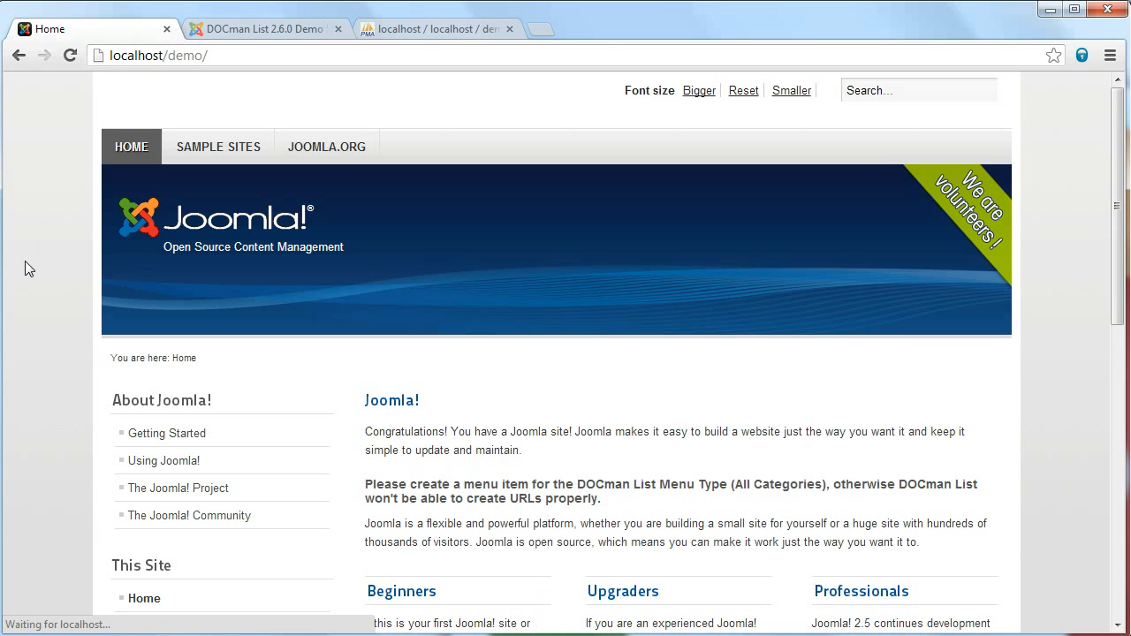
{"action": "scroll", "coordinate": [462, 416], "scroll_direction": "down", "scroll_amount": 1}
{"action": "left_click_drag", "start_coordinate": [603, 411], "coordinate": [367, 397]}
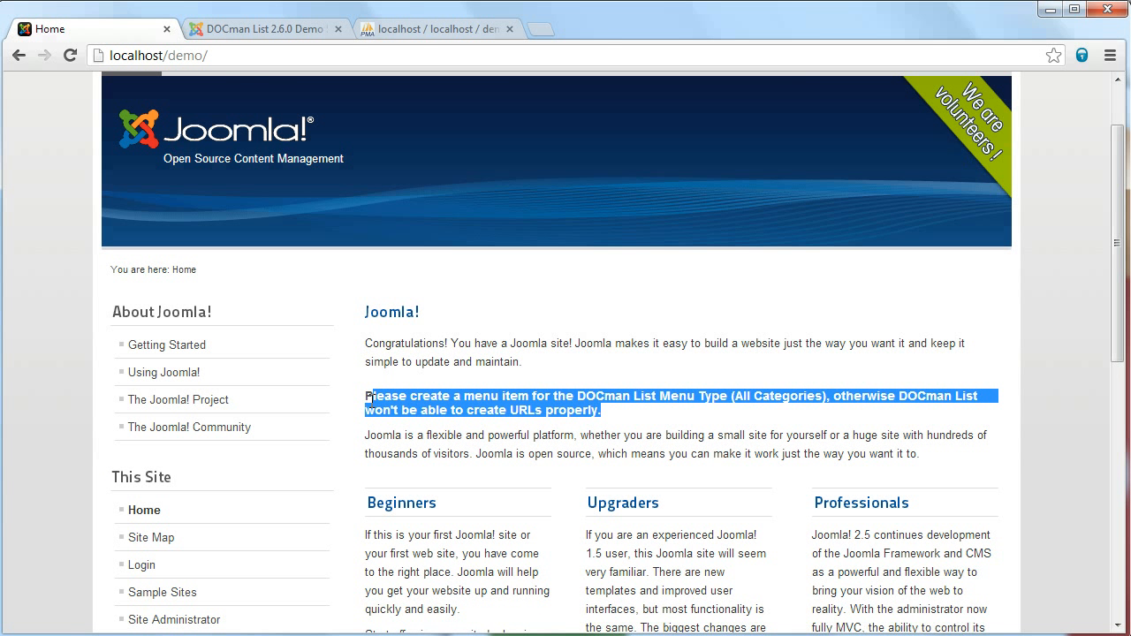
{"action": "left_click", "coordinate": [369, 399]}
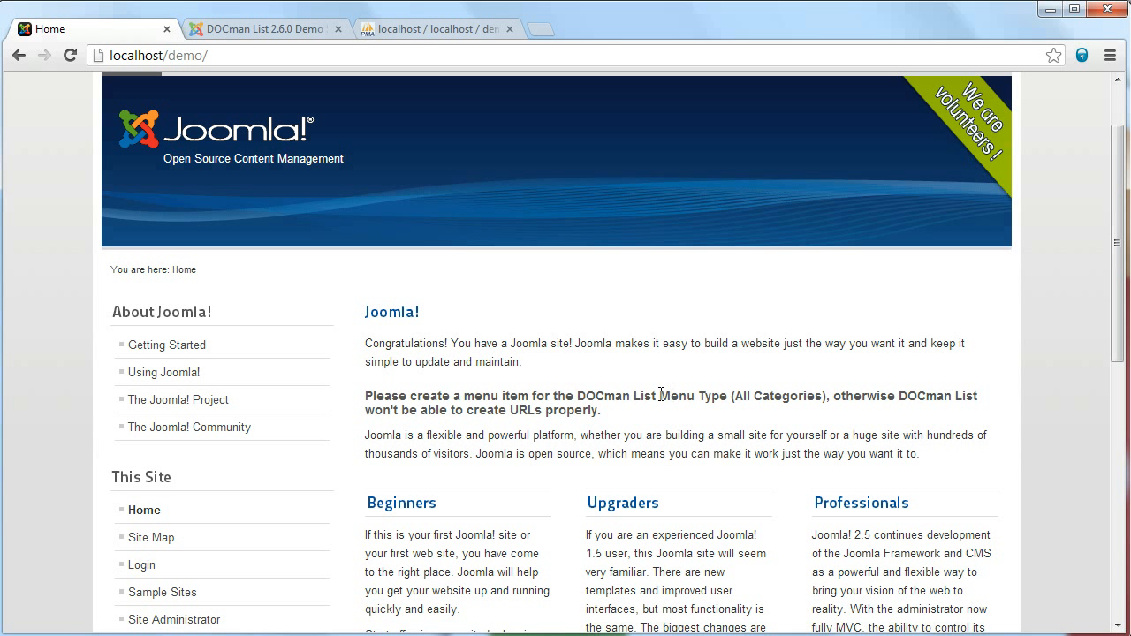
{"action": "left_click_drag", "start_coordinate": [734, 398], "coordinate": [831, 397]}
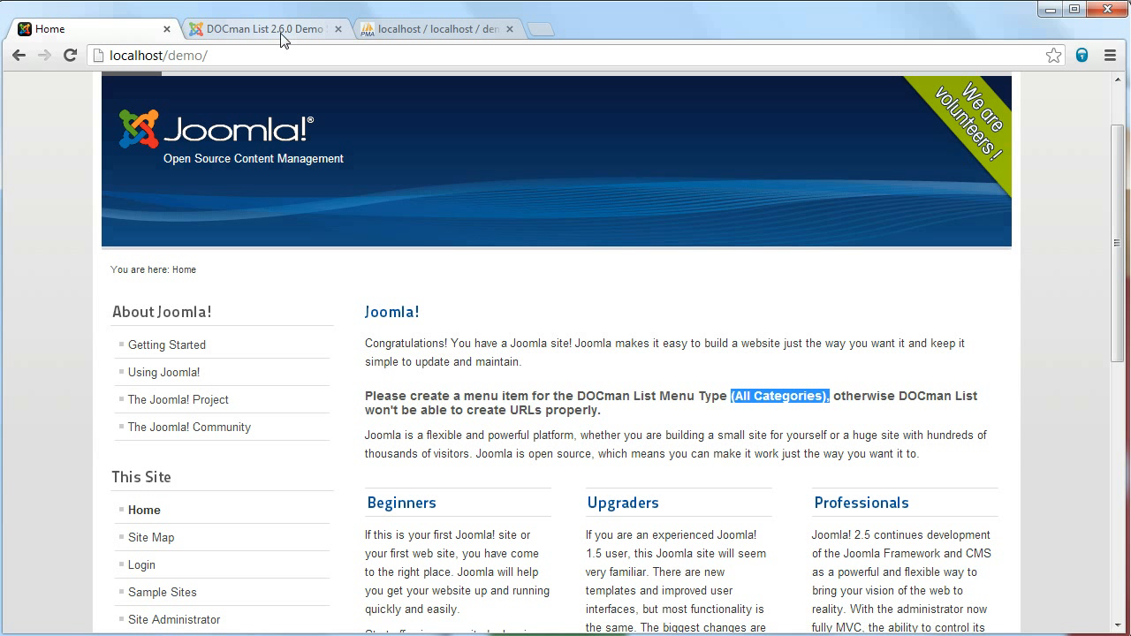
Delete the {docmanlist getSubfolders 99 0} paragraph from the Joomla! article, then save and close the article
{"action": "left_click", "coordinate": [246, 31]}
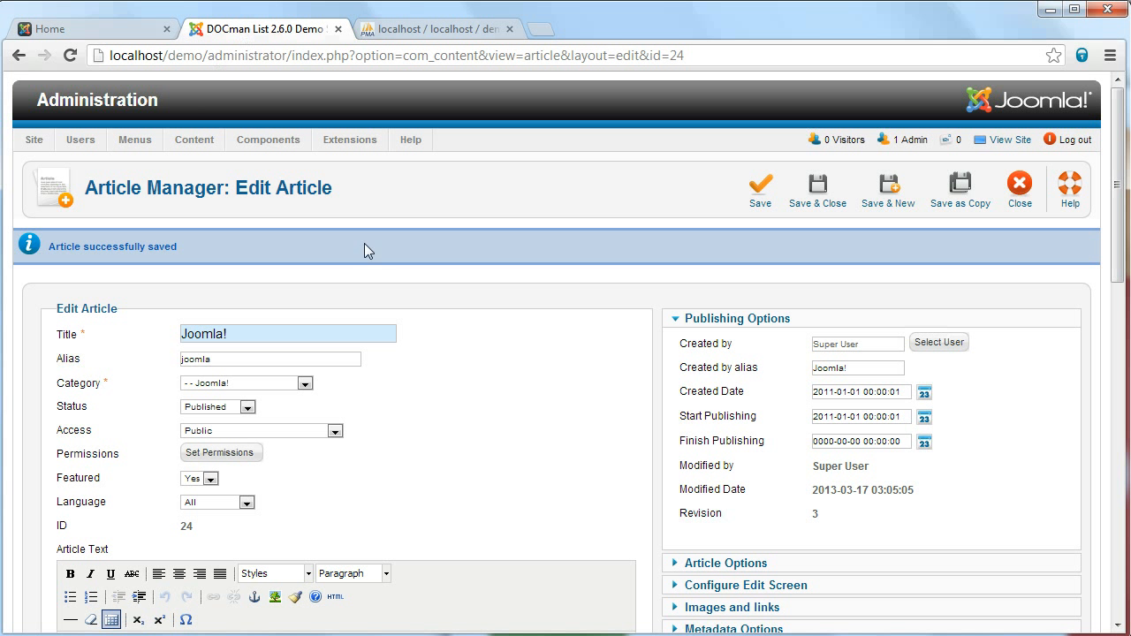
{"action": "scroll", "coordinate": [364, 250], "scroll_direction": "down", "scroll_amount": 2}
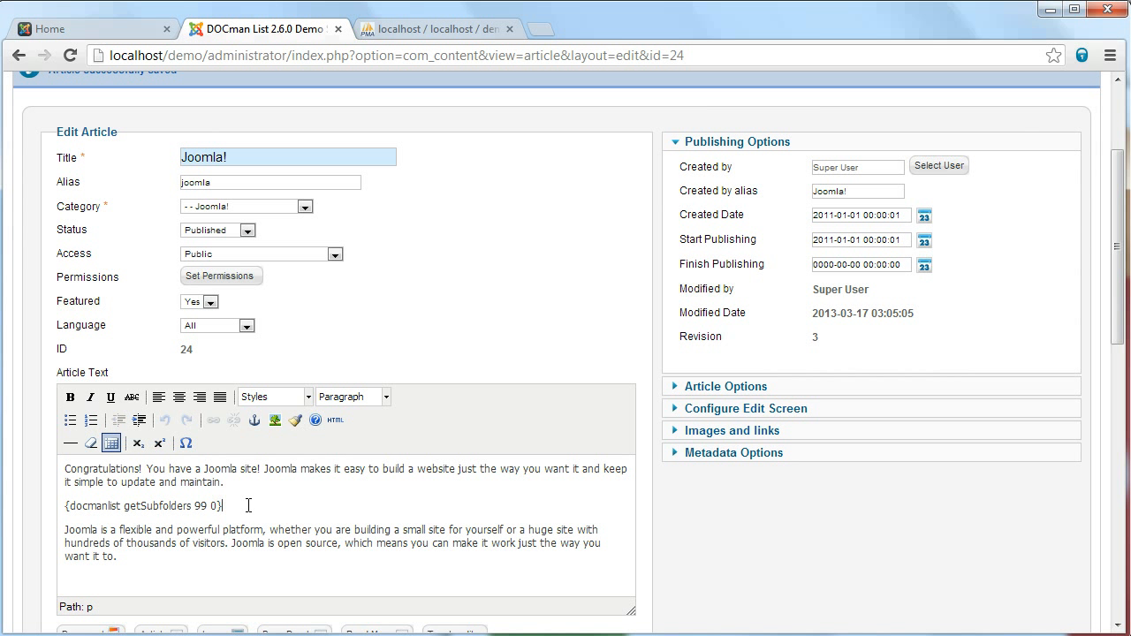
{"action": "triple_click", "coordinate": [248, 505]}
{"action": "key", "text": "BackSpace"}
{"action": "key", "text": "BackSpace"}
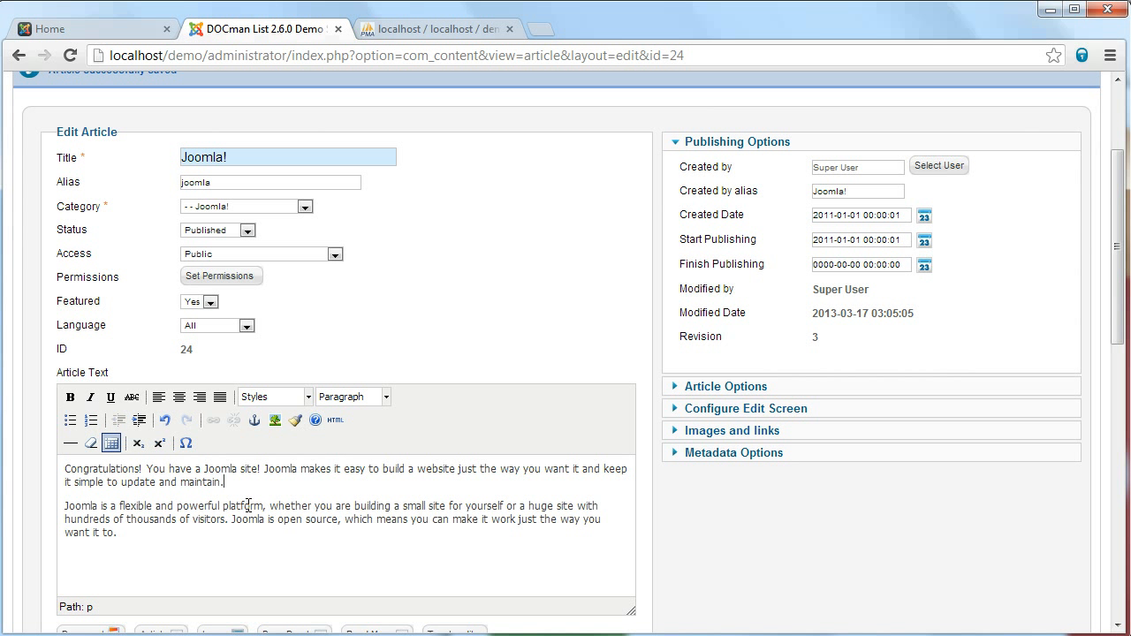
{"action": "scroll", "coordinate": [518, 144], "scroll_direction": "up", "scroll_amount": 2}
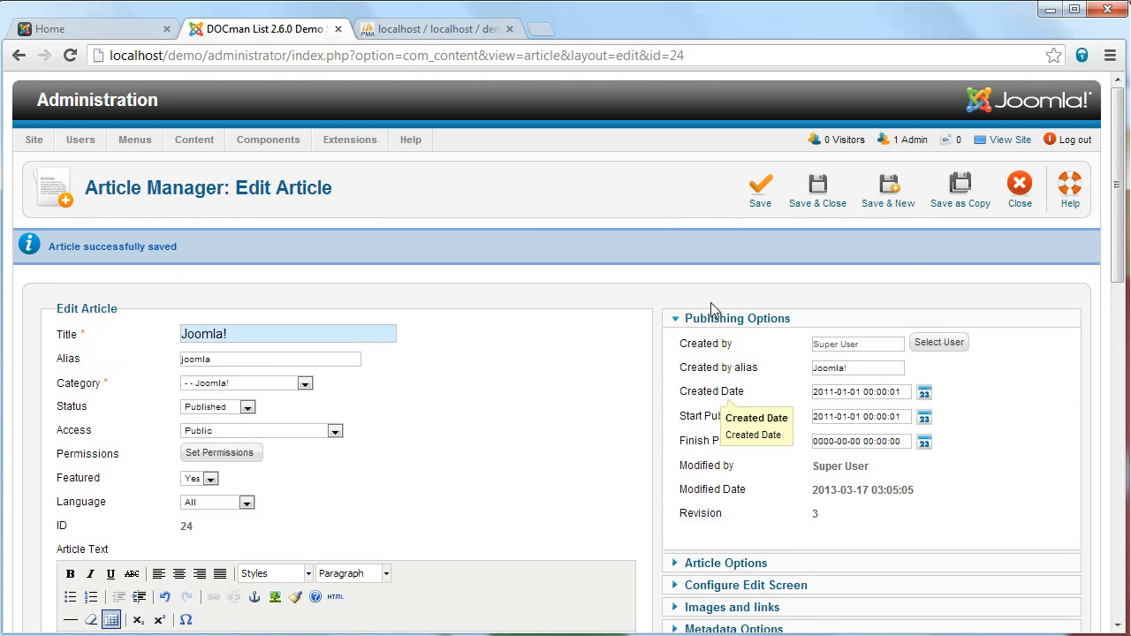
{"action": "left_click", "coordinate": [810, 205]}
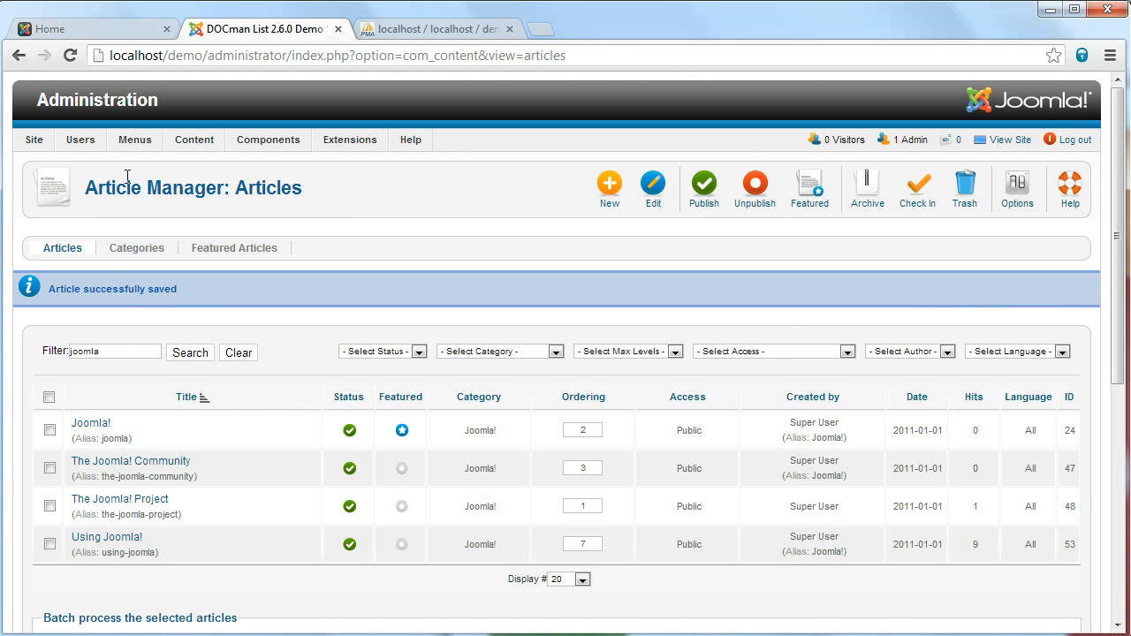
Start a new menu item in Main Menu and set its type to the DOCman List
{"action": "mouse_move", "coordinate": [132, 141]}
{"action": "mouse_move", "coordinate": [165, 269]}
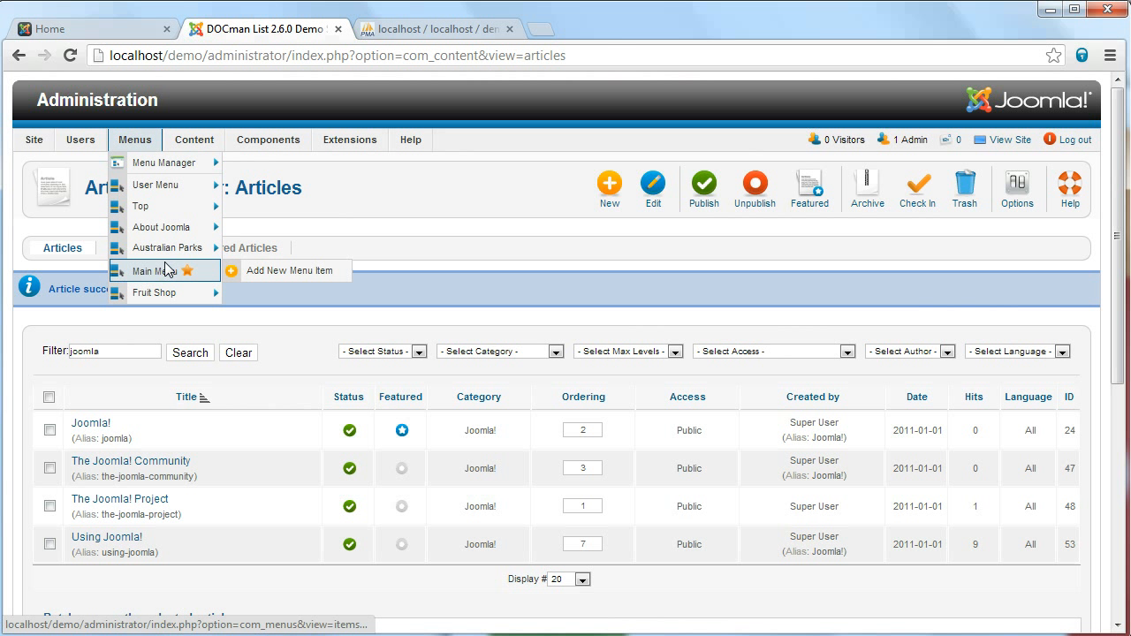
{"action": "left_click", "coordinate": [251, 274]}
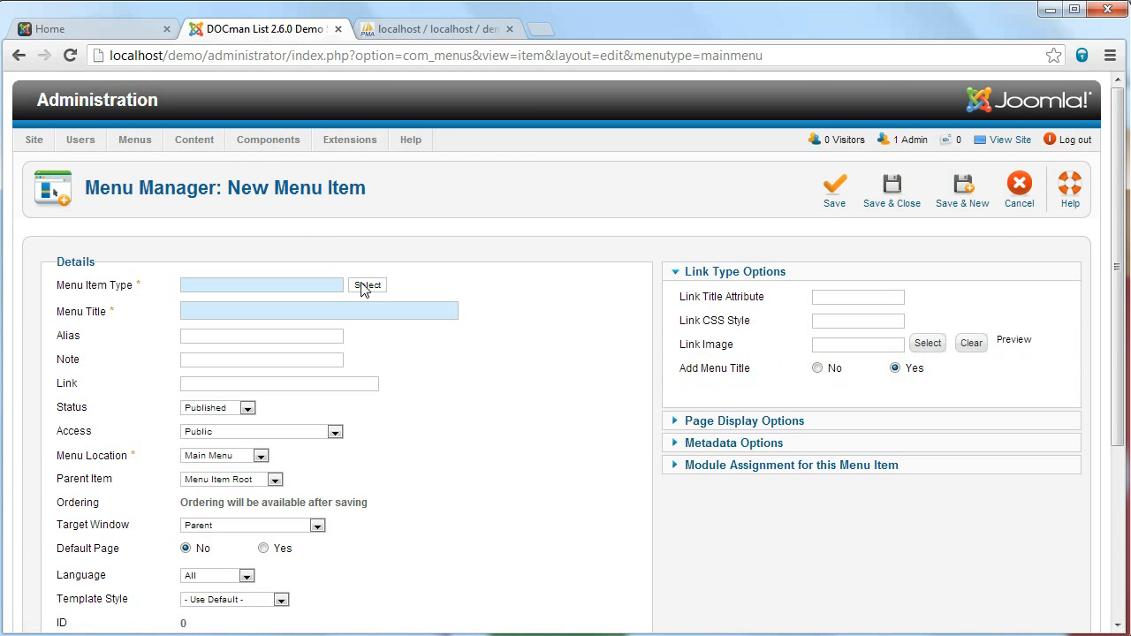
{"action": "left_click", "coordinate": [365, 285]}
{"action": "scroll", "coordinate": [619, 415], "scroll_direction": "down", "scroll_amount": 3}
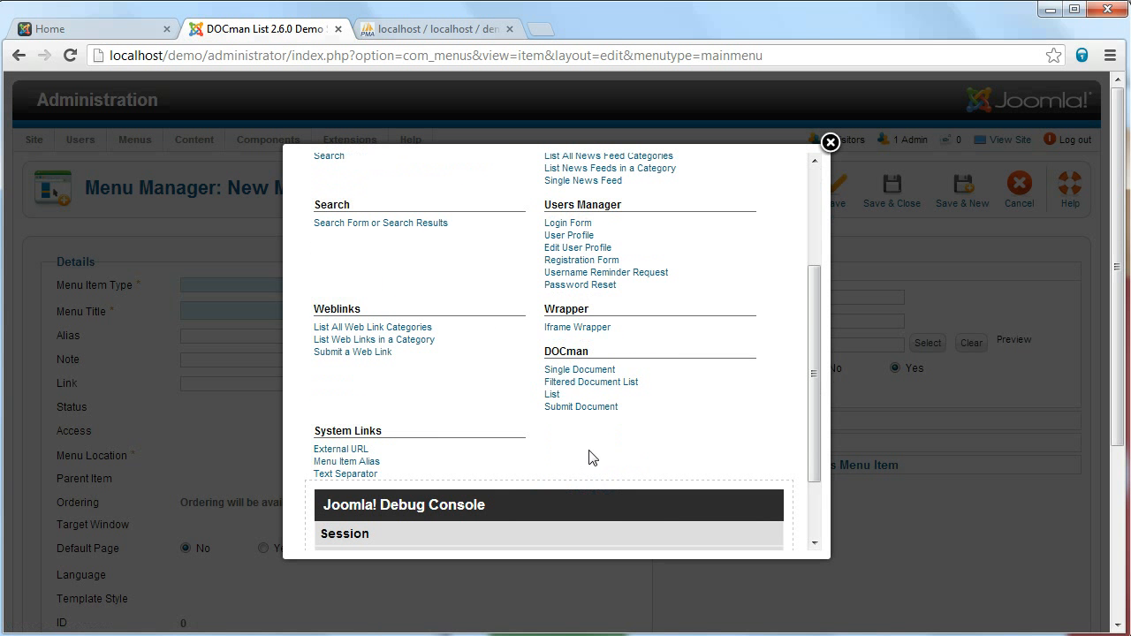
{"action": "left_click", "coordinate": [552, 394]}
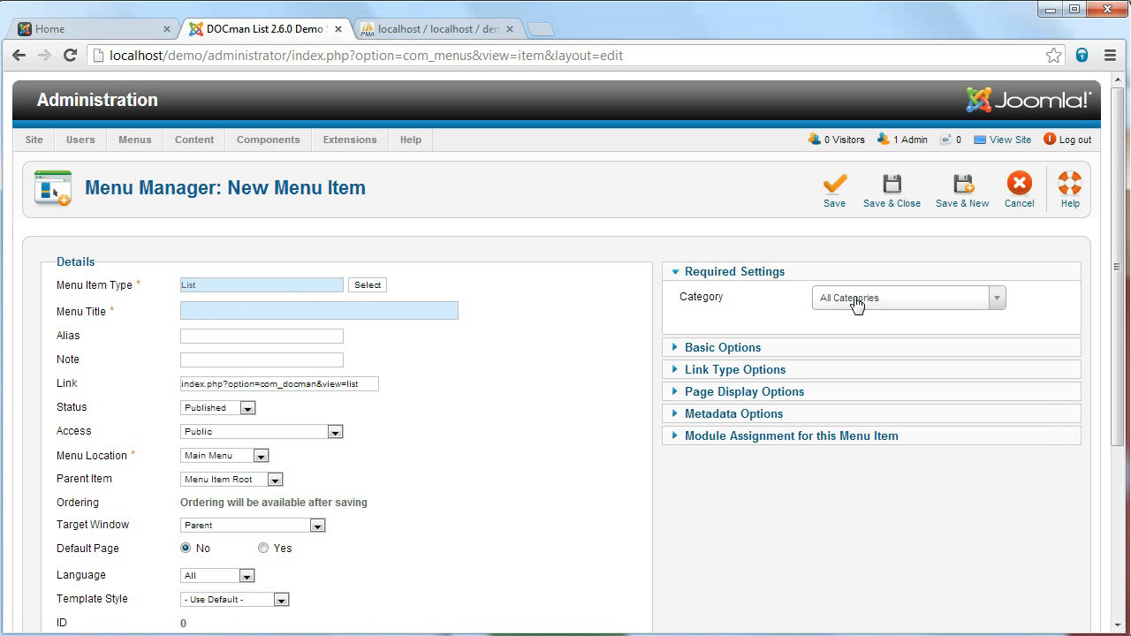
Title the new menu item Documents, keep All Categories as its category, and save and close it
{"action": "type", "text": "Documents"}
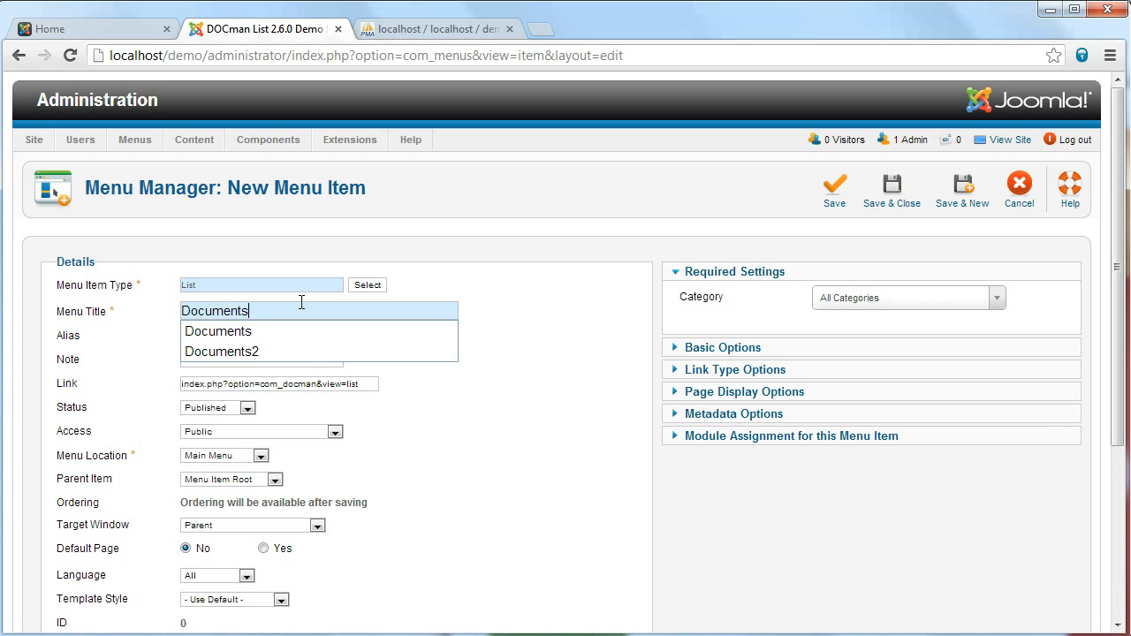
{"action": "left_click", "coordinate": [517, 303]}
{"action": "left_click", "coordinate": [899, 203]}
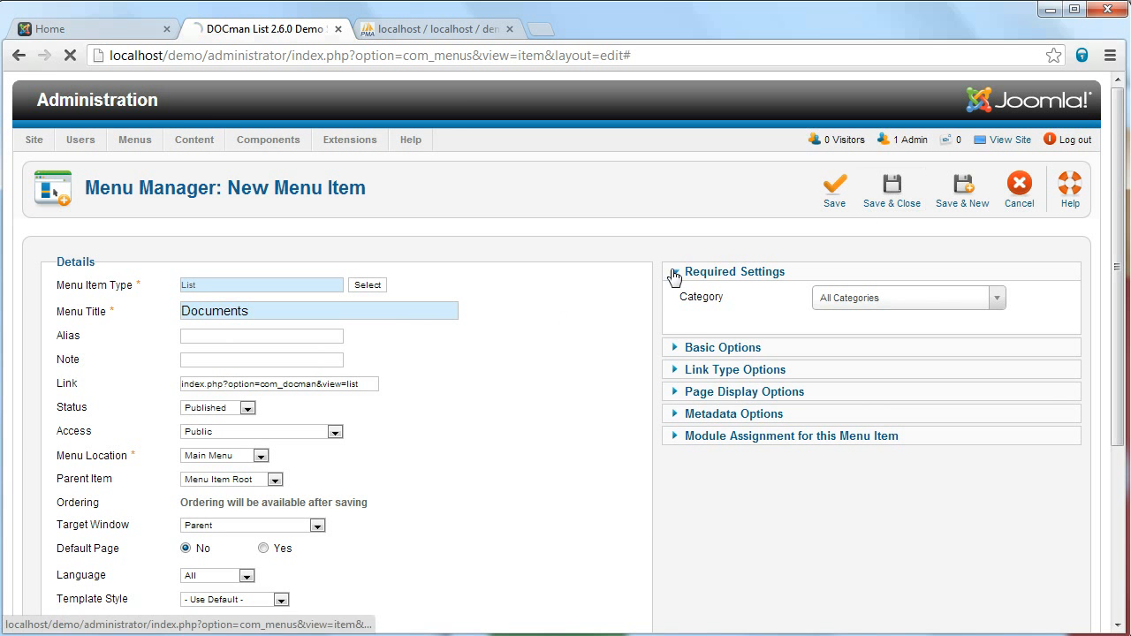
Reload the public home page and open the Documents entry under This Site to view the category list
{"action": "left_click", "coordinate": [69, 27]}
{"action": "left_click", "coordinate": [71, 55]}
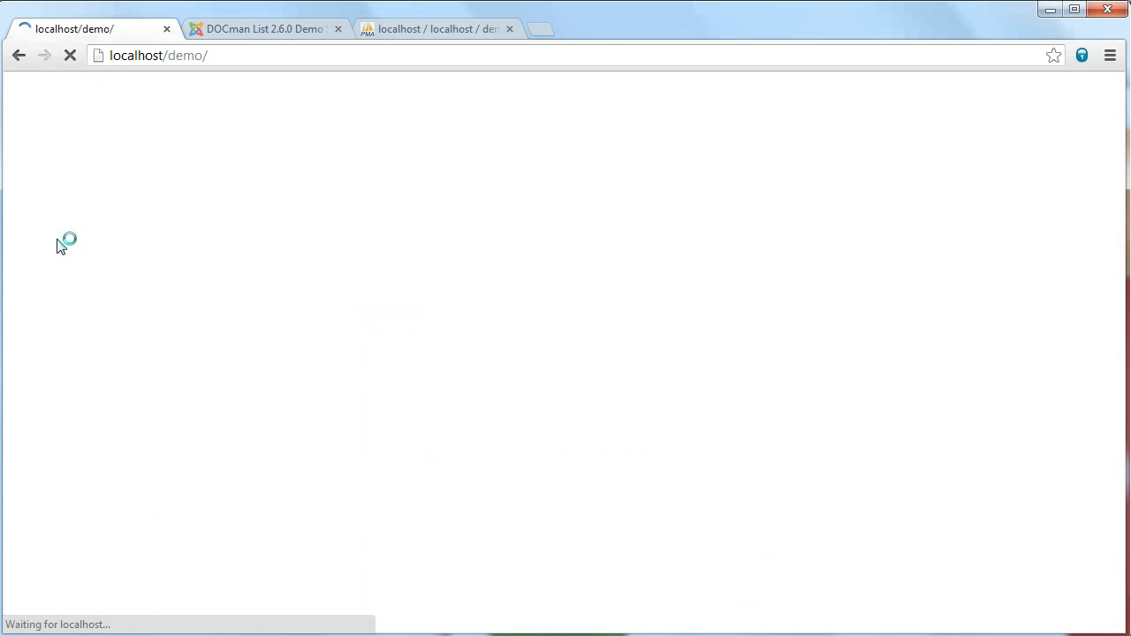
{"action": "scroll", "coordinate": [57, 430], "scroll_direction": "down", "scroll_amount": 2}
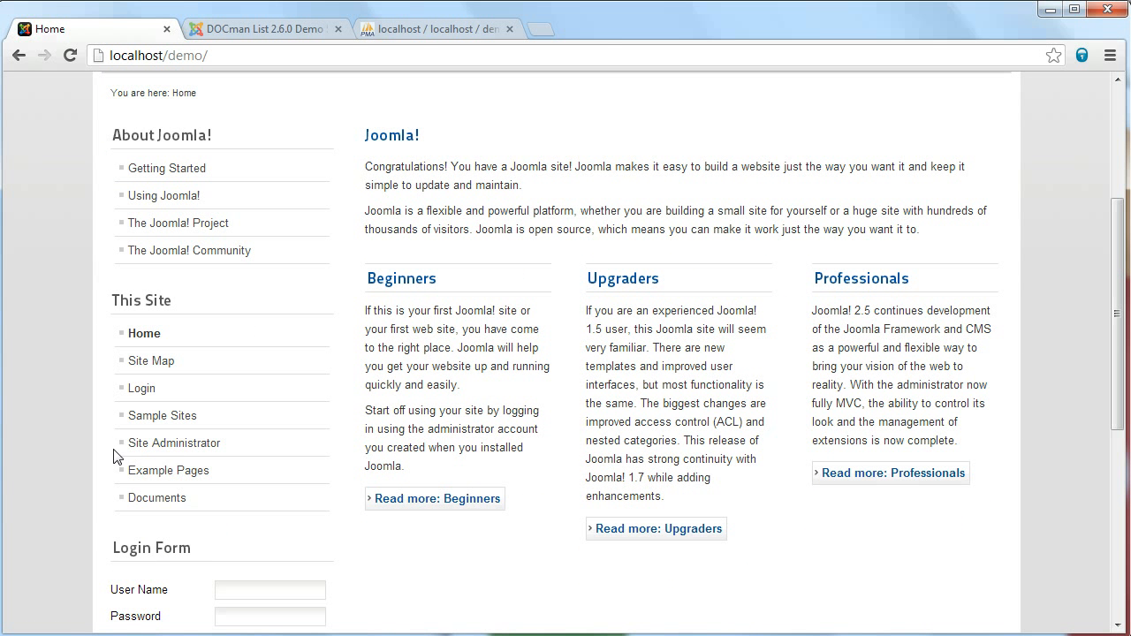
{"action": "left_click", "coordinate": [159, 498]}
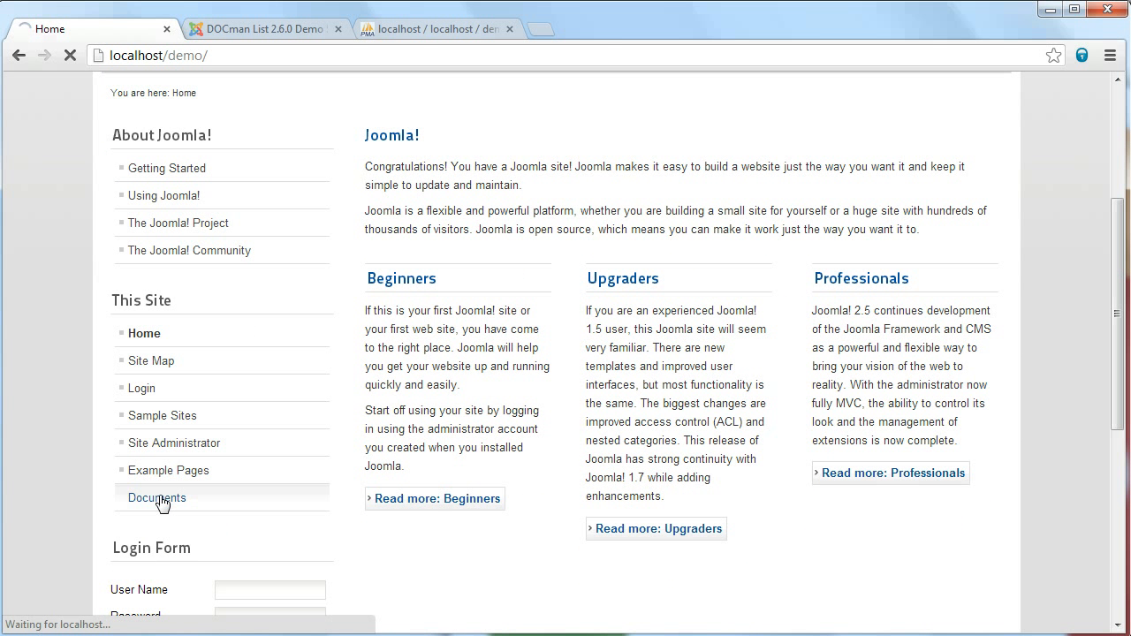
{"action": "scroll", "coordinate": [448, 466], "scroll_direction": "down", "scroll_amount": 1}
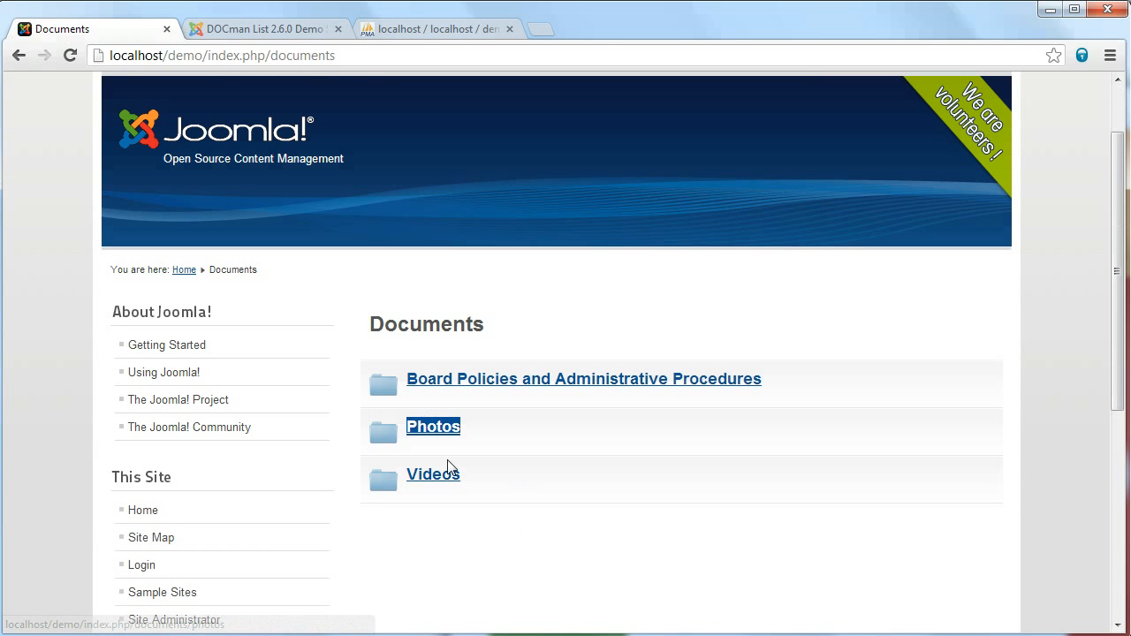
Examine the documents alias in the page's URL and open the Board Policies and Administrative Procedures category
{"action": "left_click_drag", "start_coordinate": [336, 56], "coordinate": [280, 56]}
{"action": "left_click", "coordinate": [338, 56]}
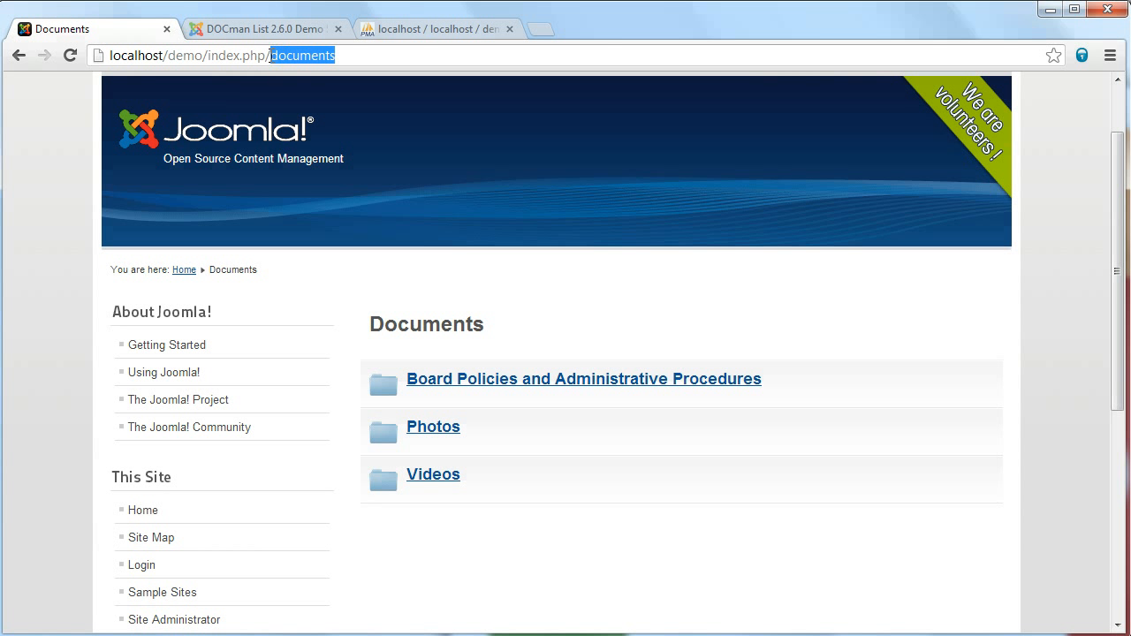
{"action": "left_click", "coordinate": [354, 55]}
{"action": "type", "text": "/"}
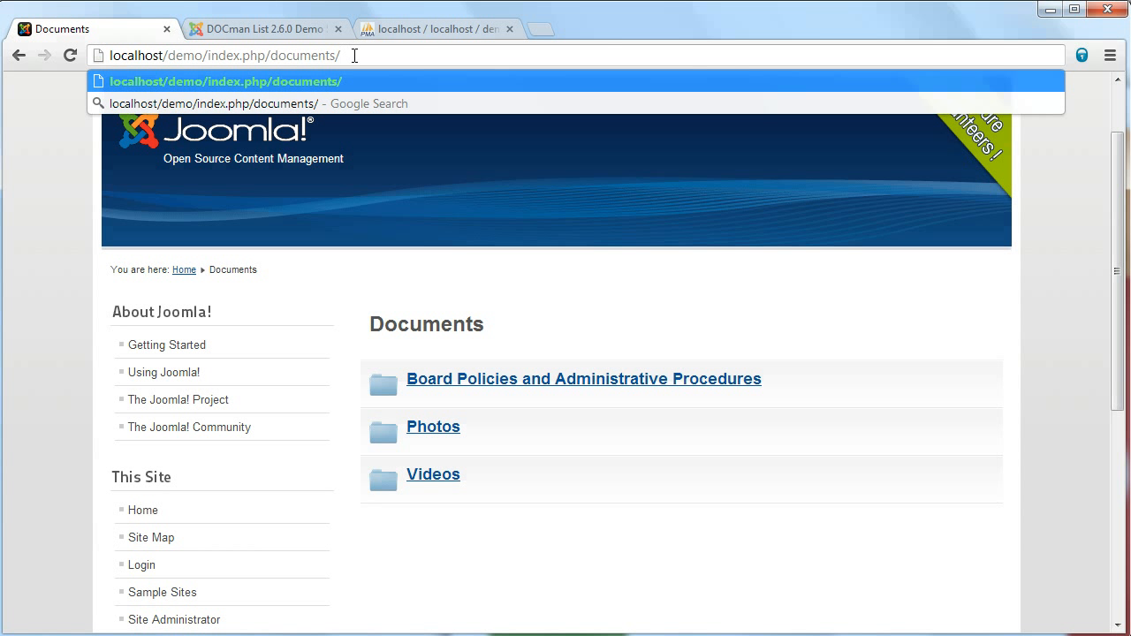
{"action": "left_click", "coordinate": [519, 294]}
{"action": "left_click", "coordinate": [509, 381]}
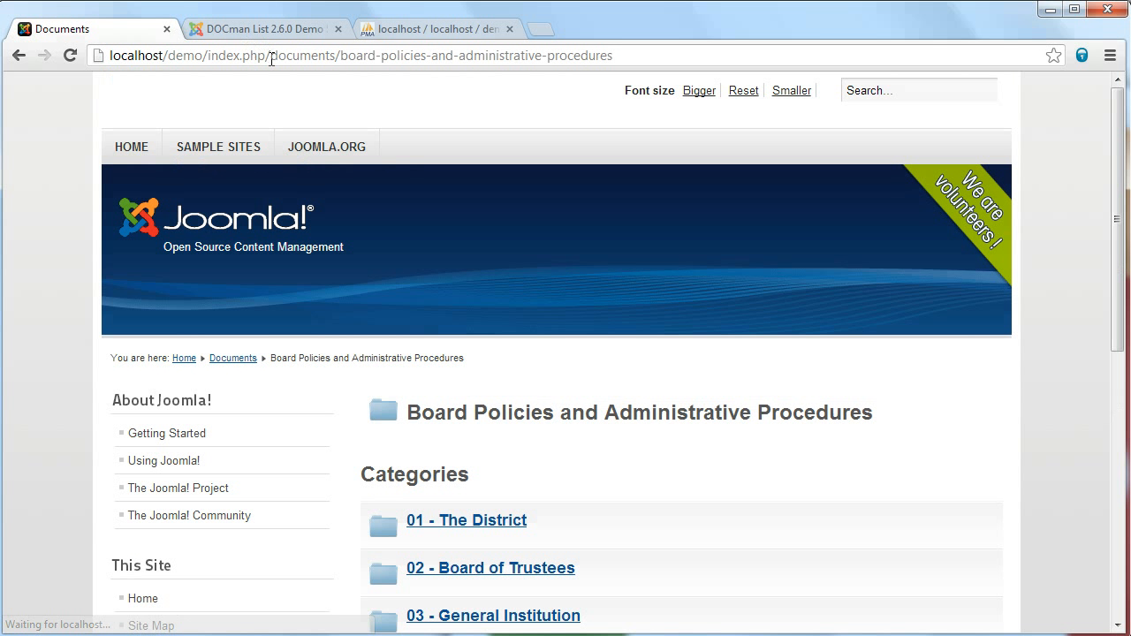
Examine the URL of the category page, highlighting its documents segment and the category alias after it
{"action": "left_click_drag", "start_coordinate": [270, 55], "coordinate": [547, 57]}
{"action": "left_click", "coordinate": [650, 57]}
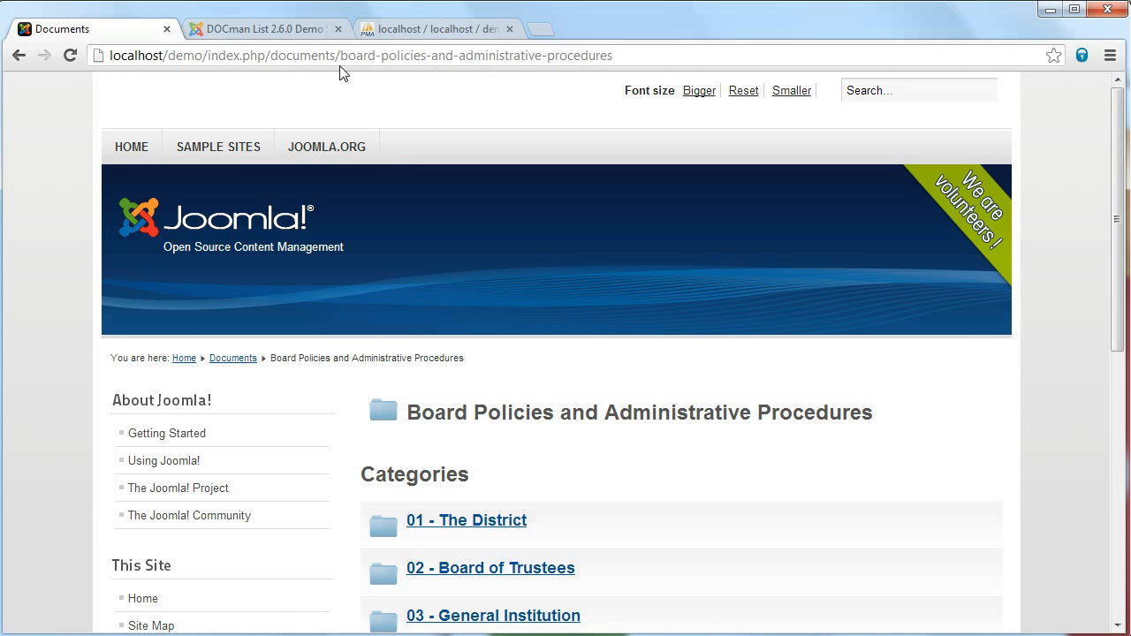
{"action": "left_click_drag", "start_coordinate": [334, 54], "coordinate": [269, 54]}
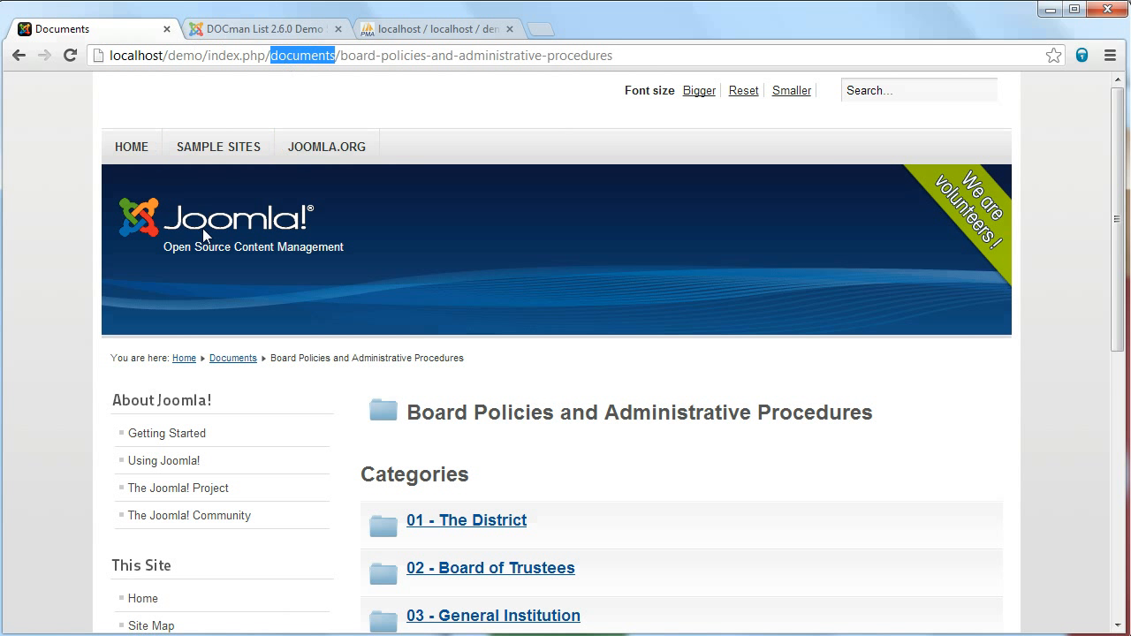
{"action": "left_click", "coordinate": [85, 419]}
{"action": "scroll", "coordinate": [84, 419], "scroll_direction": "down", "scroll_amount": 3}
{"action": "scroll", "coordinate": [88, 424], "scroll_direction": "up", "scroll_amount": 3}
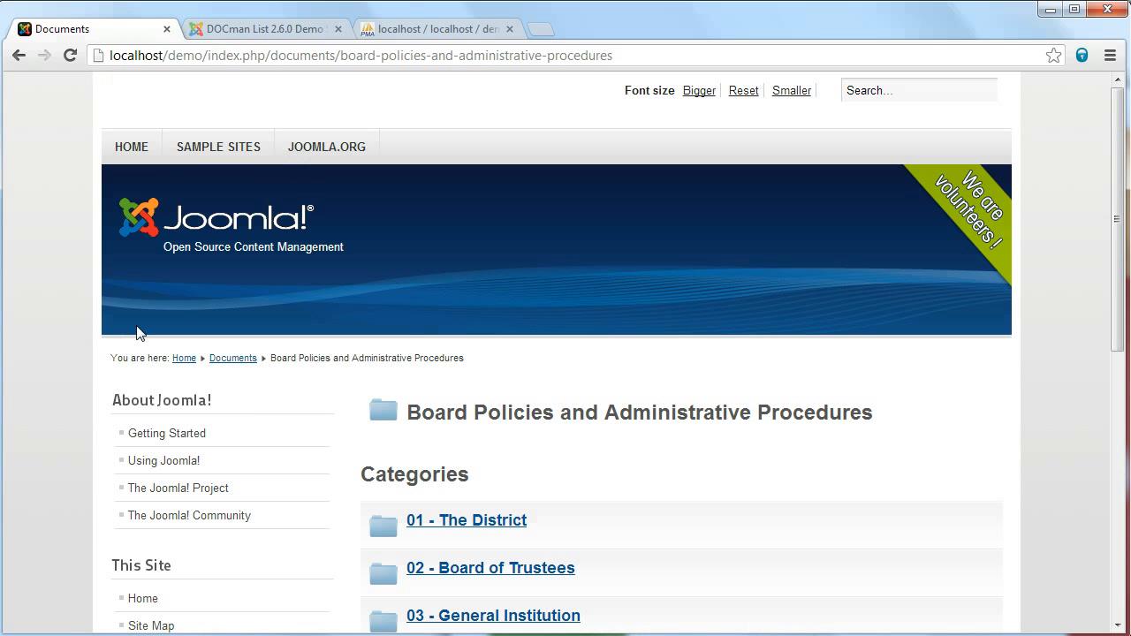
Return the public site to its home page and open the Article Manager in the site administration
{"action": "left_click", "coordinate": [137, 147]}
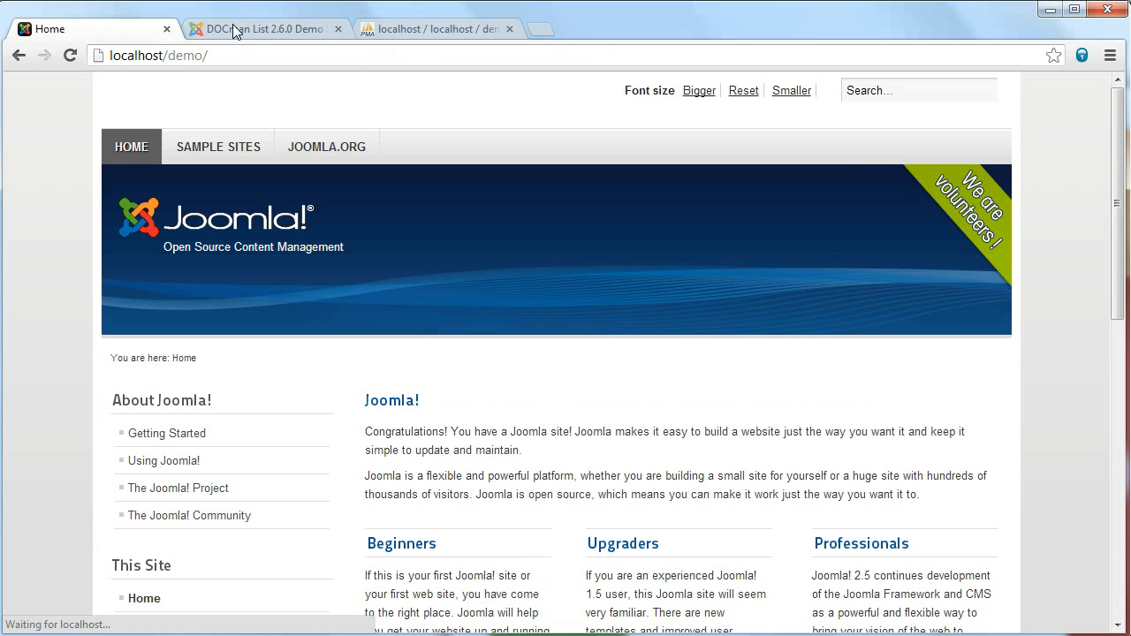
{"action": "left_click", "coordinate": [292, 28]}
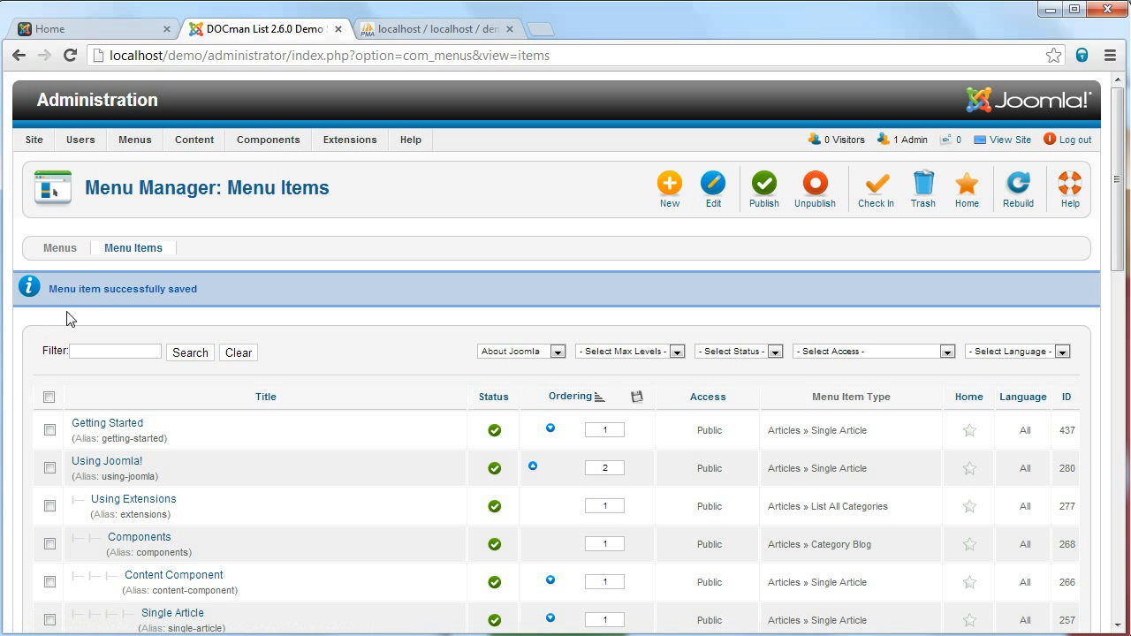
{"action": "mouse_move", "coordinate": [183, 144]}
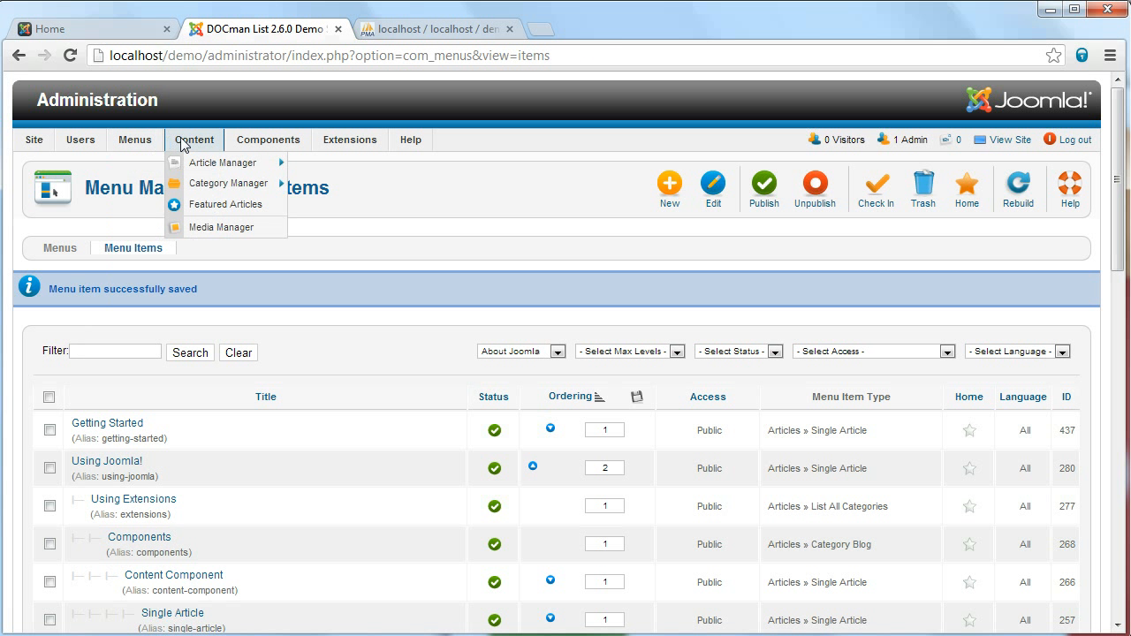
{"action": "left_click", "coordinate": [187, 168]}
Reload the public home page and expand Database Queries in the Joomla! Debug Console
{"action": "left_click", "coordinate": [110, 30]}
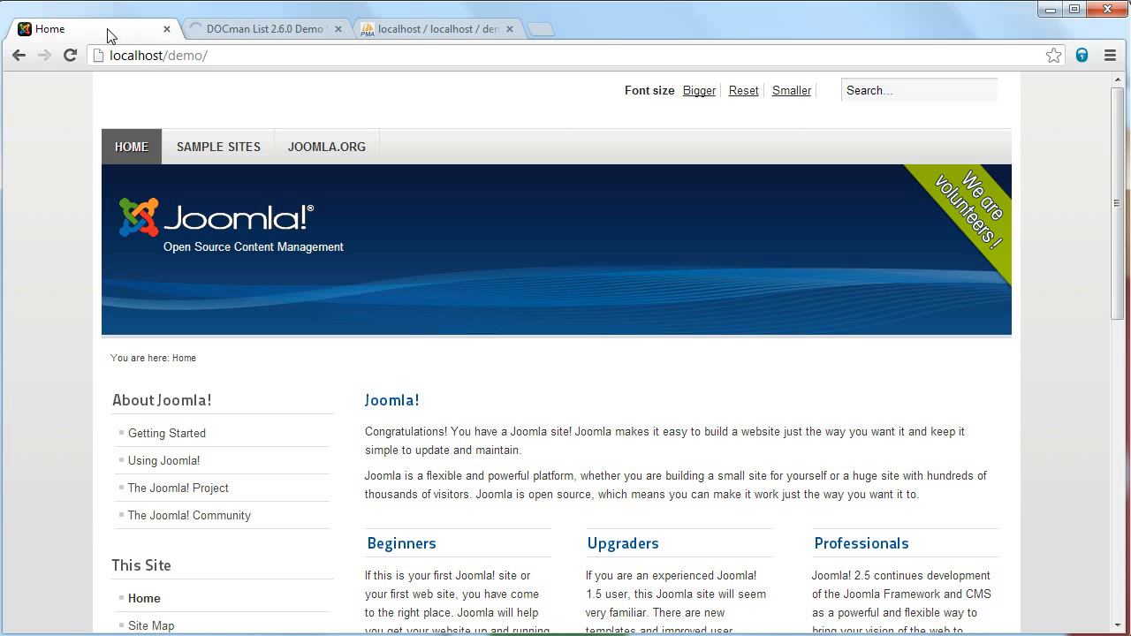
{"action": "left_click", "coordinate": [70, 56]}
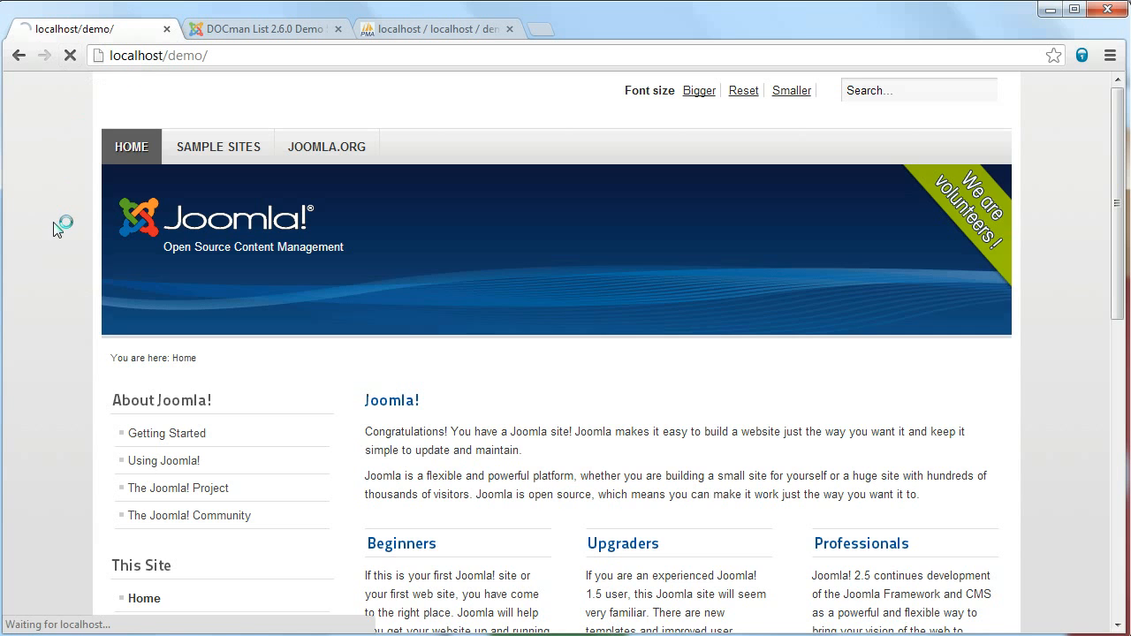
{"action": "scroll", "coordinate": [63, 255], "scroll_direction": "down", "scroll_amount": 8}
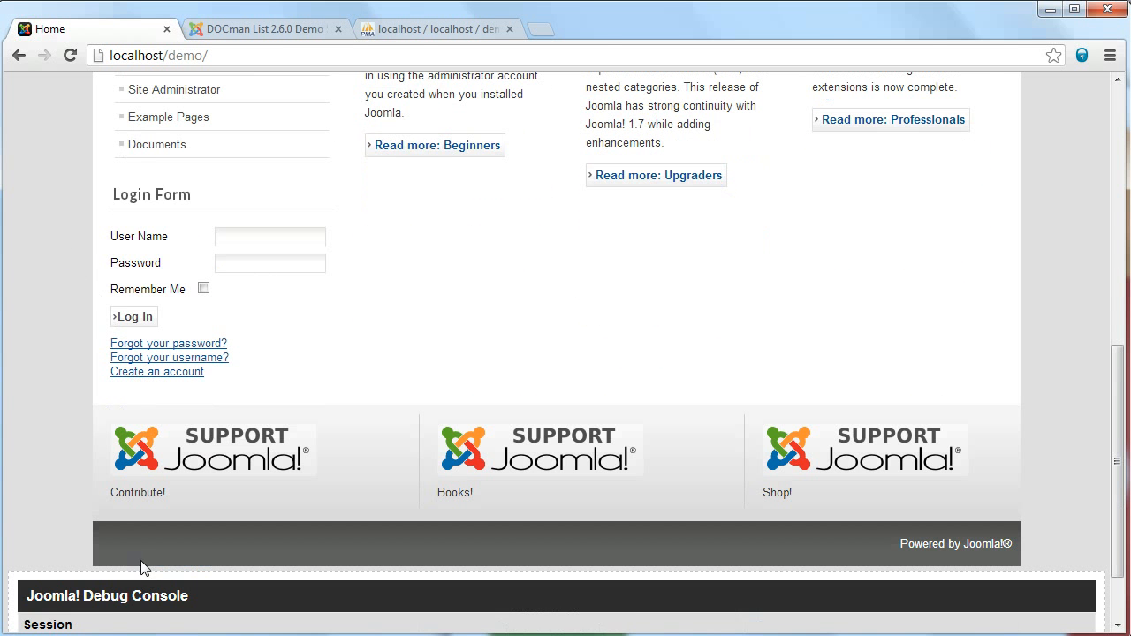
{"action": "left_click", "coordinate": [84, 609]}
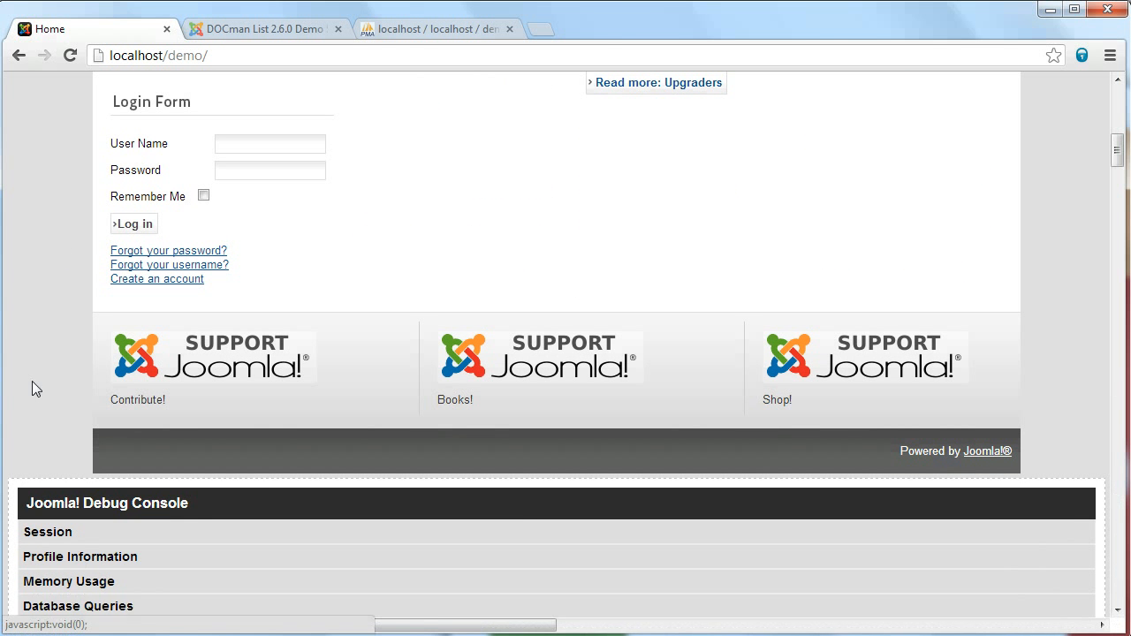
Examine the logged database queries and the query types sorted by occurrences for the home page without a document list
{"action": "scroll", "coordinate": [35, 371], "scroll_direction": "down", "scroll_amount": 3}
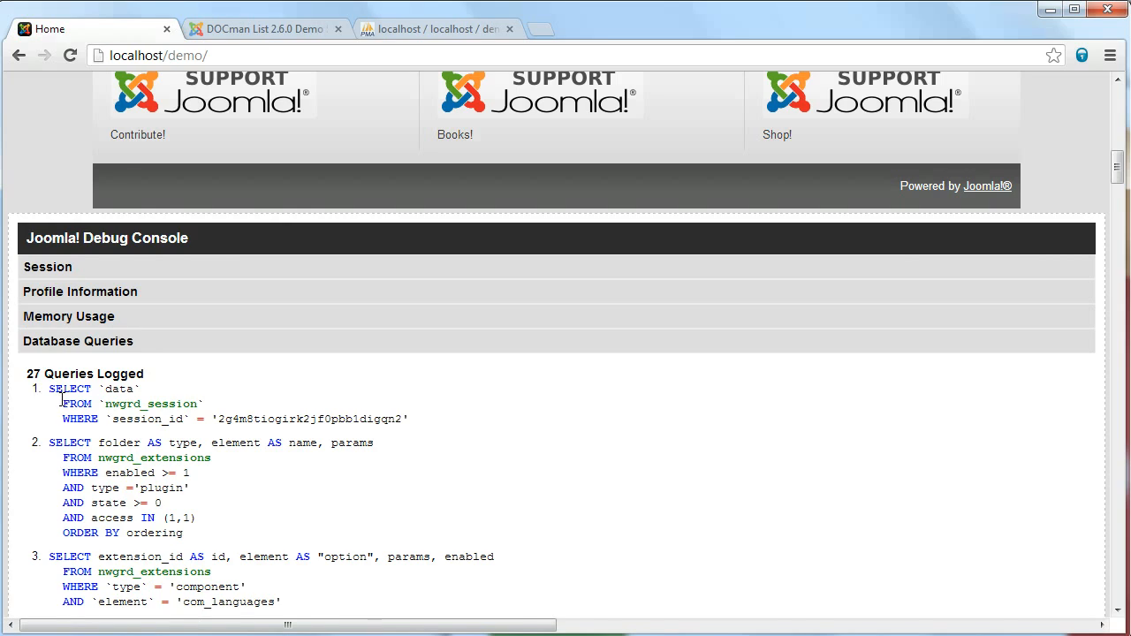
{"action": "scroll", "coordinate": [86, 391], "scroll_direction": "down", "scroll_amount": 20}
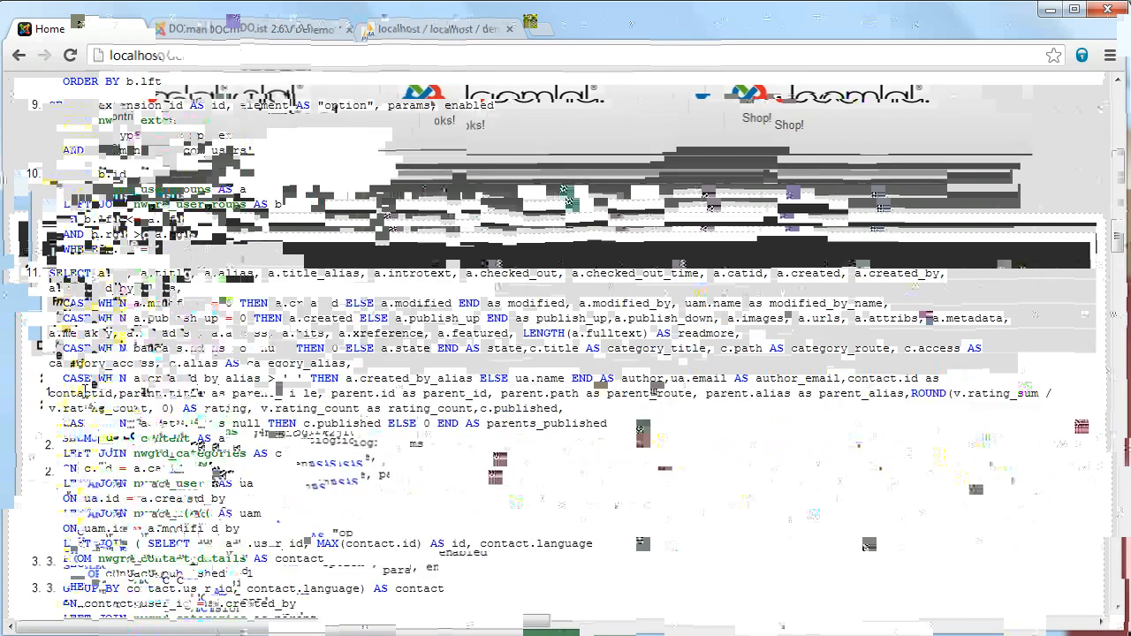
{"action": "scroll", "coordinate": [86, 392], "scroll_direction": "down", "scroll_amount": 20}
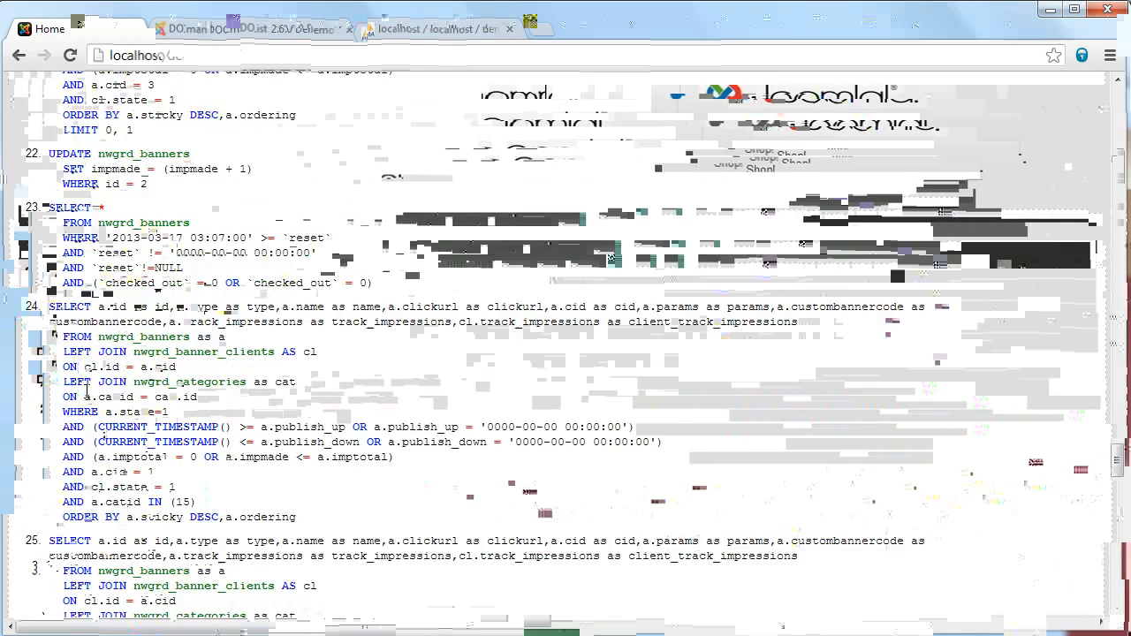
{"action": "left_click_drag", "start_coordinate": [26, 132], "coordinate": [69, 131]}
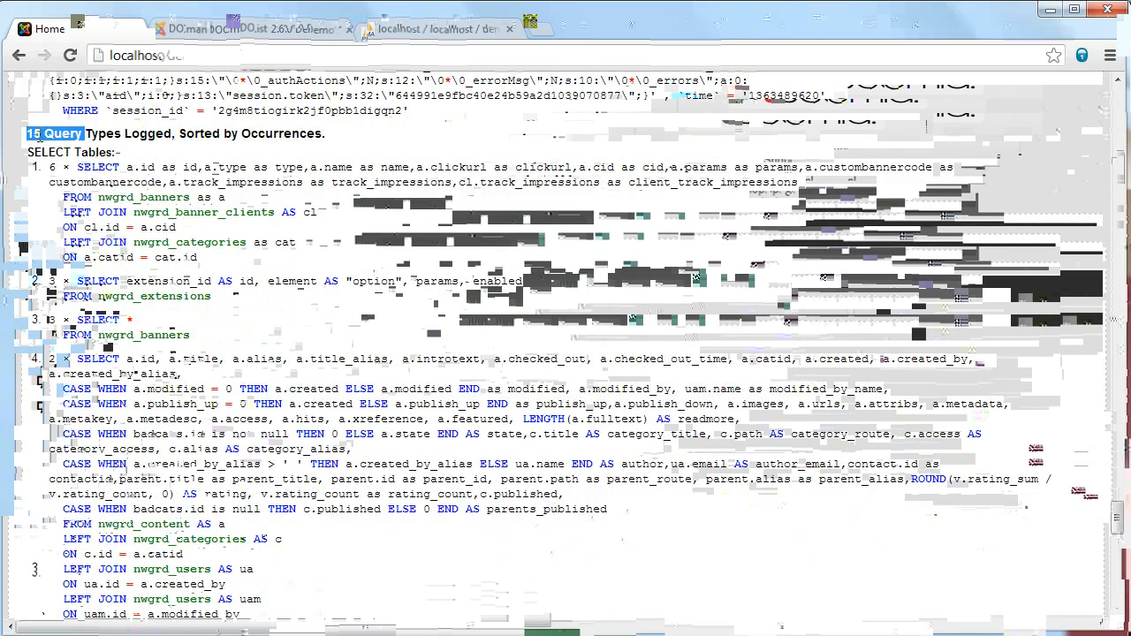
{"action": "scroll", "coordinate": [64, 168], "scroll_direction": "down", "scroll_amount": 1}
{"action": "scroll", "coordinate": [64, 169], "scroll_direction": "up", "scroll_amount": 1}
{"action": "left_click_drag", "start_coordinate": [50, 167], "coordinate": [707, 299]}
{"action": "left_click", "coordinate": [196, 217]}
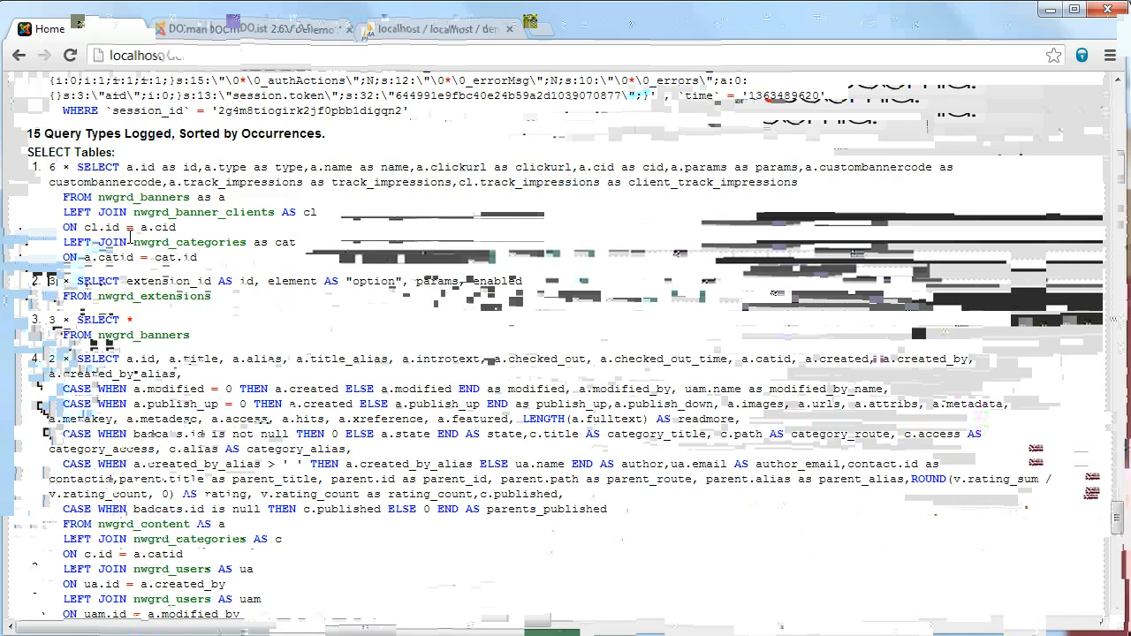
{"action": "scroll", "coordinate": [163, 234], "scroll_direction": "up", "scroll_amount": 9}
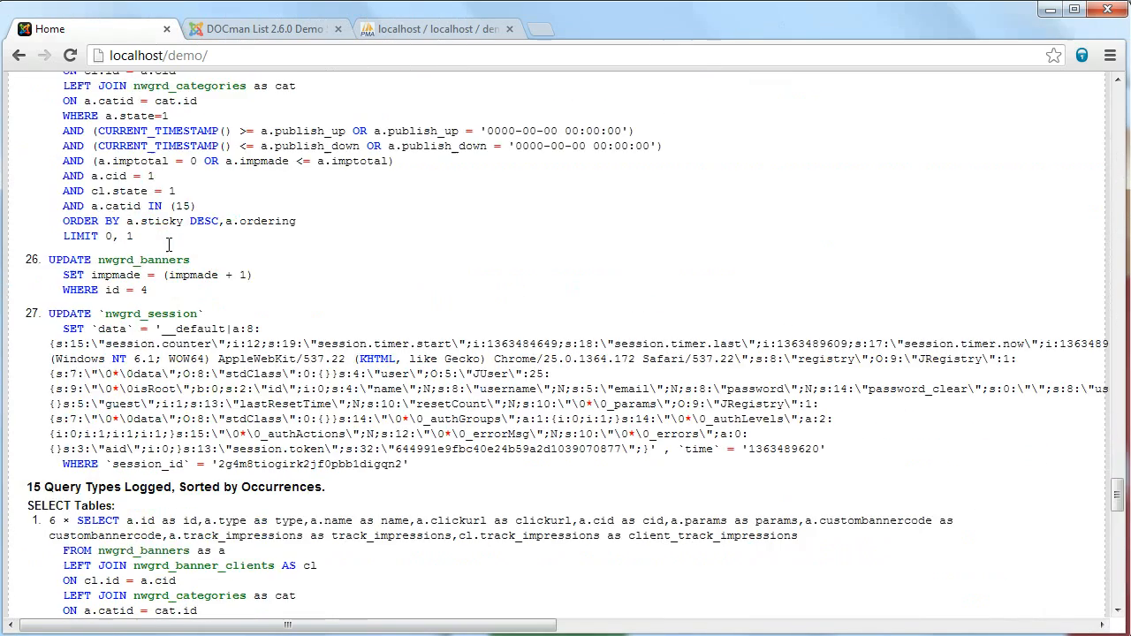
{"action": "scroll", "coordinate": [169, 244], "scroll_direction": "up", "scroll_amount": 20}
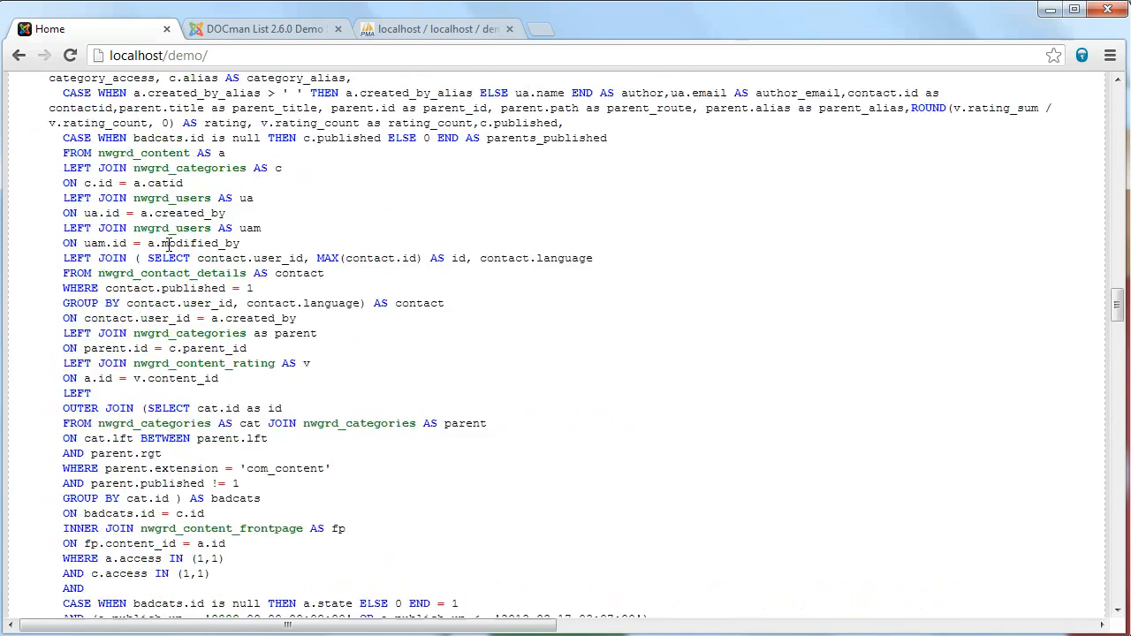
{"action": "scroll", "coordinate": [169, 245], "scroll_direction": "up", "scroll_amount": 20}
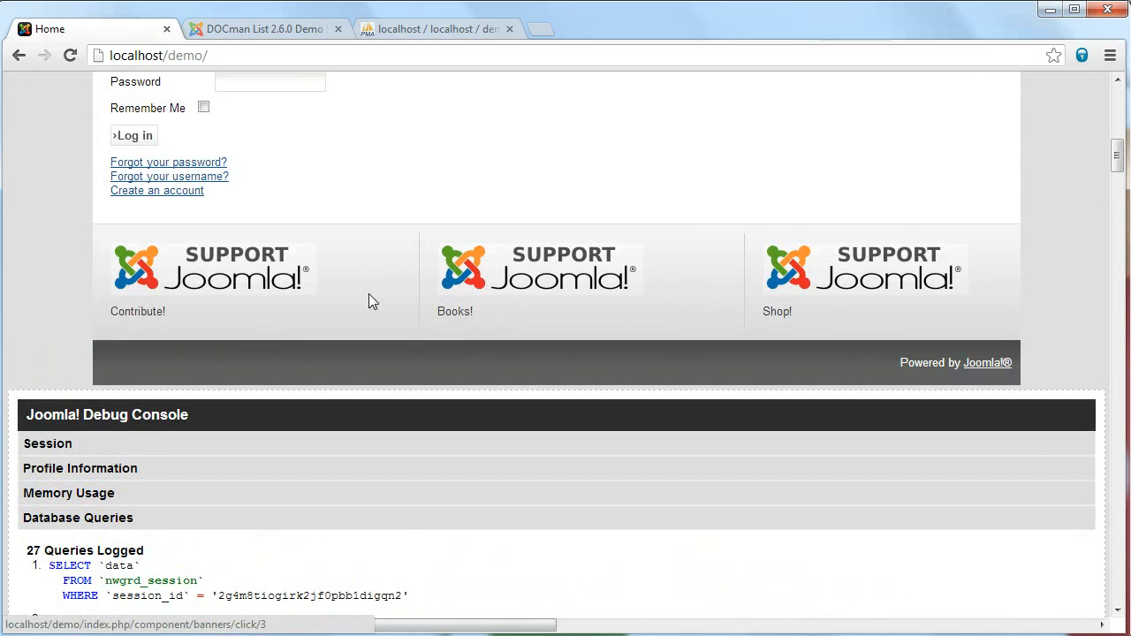
{"action": "scroll", "coordinate": [760, 291], "scroll_direction": "up", "scroll_amount": 12}
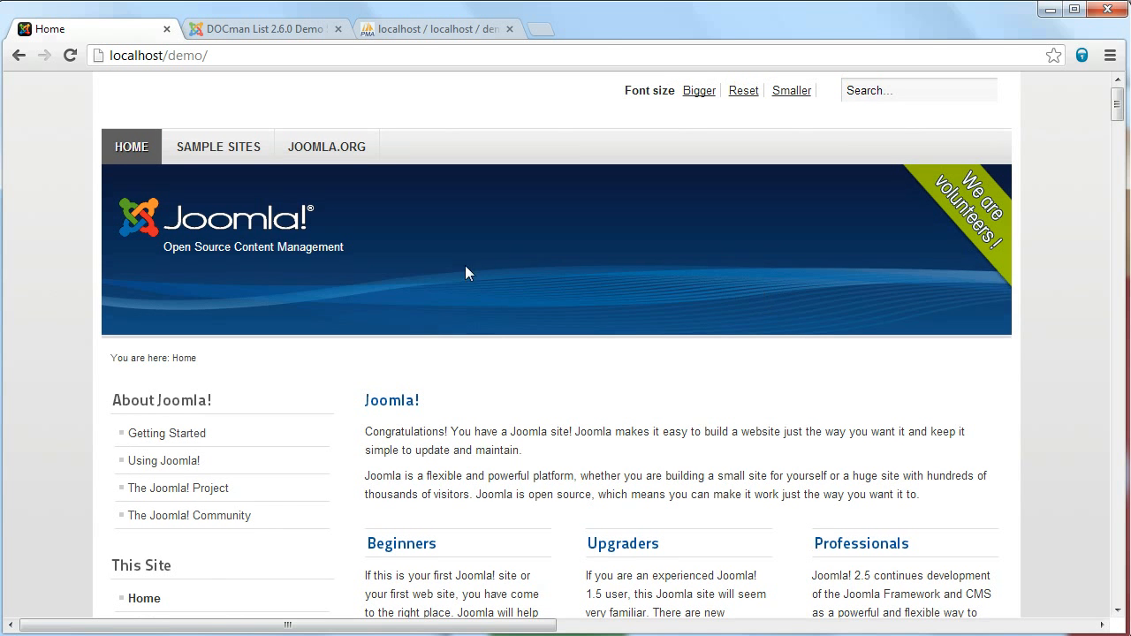
{"action": "scroll", "coordinate": [273, 257], "scroll_direction": "down", "scroll_amount": 7}
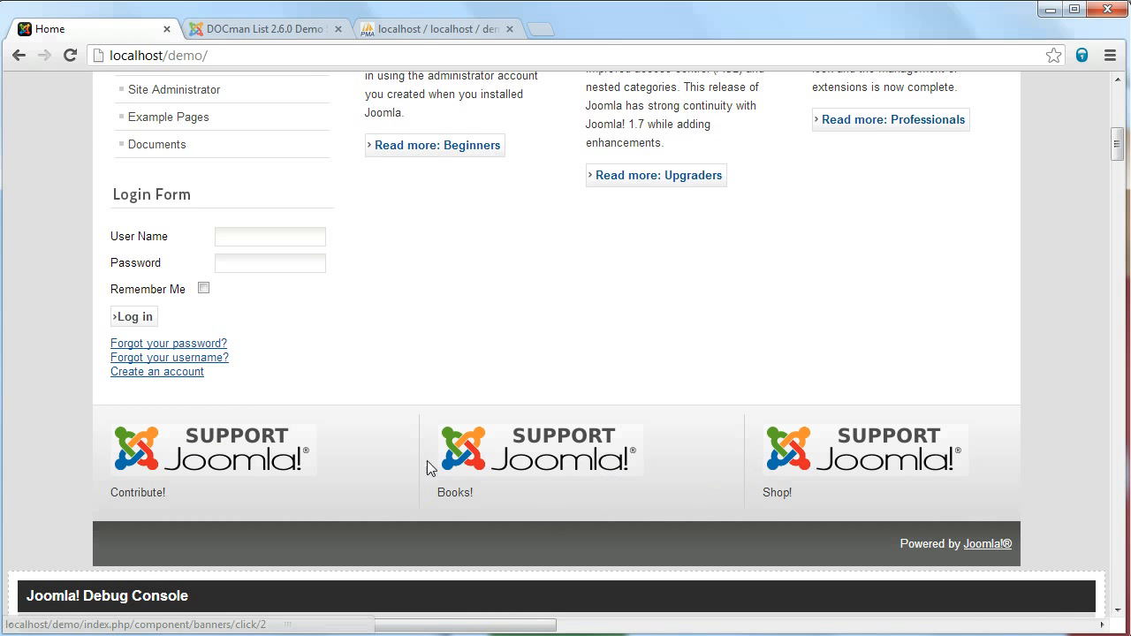
{"action": "scroll", "coordinate": [375, 440], "scroll_direction": "up", "scroll_amount": 3}
{"action": "scroll", "coordinate": [369, 442], "scroll_direction": "up", "scroll_amount": 3}
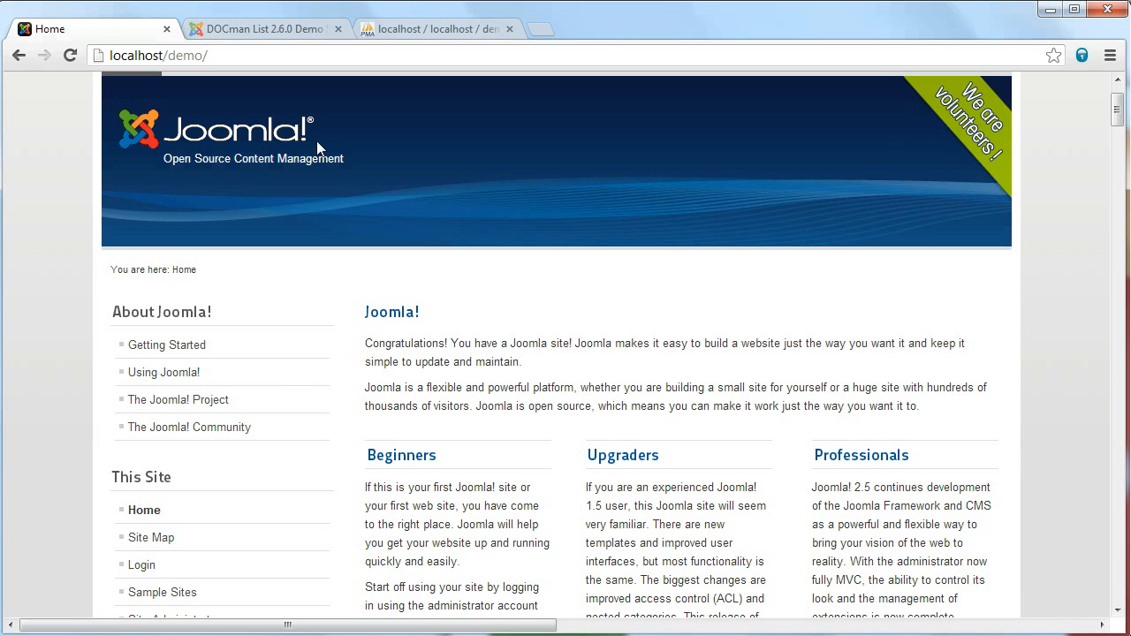
Switch back to the site administration's Article Manager and open the Joomla! article for editing
{"action": "left_click", "coordinate": [272, 37]}
{"action": "left_click", "coordinate": [191, 165]}
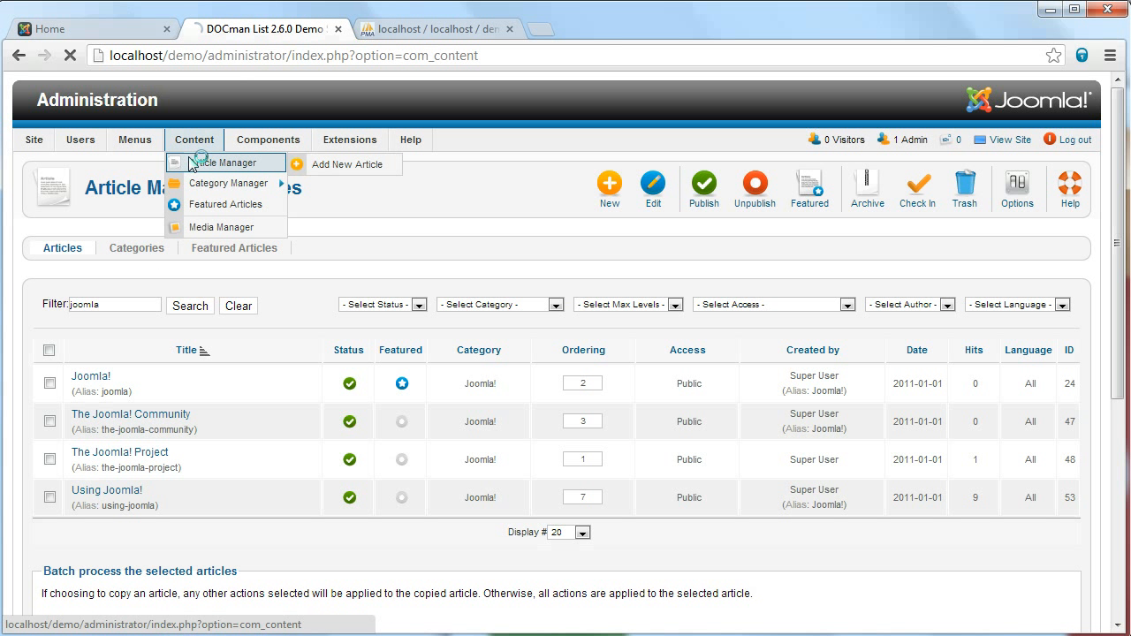
{"action": "left_click", "coordinate": [78, 376]}
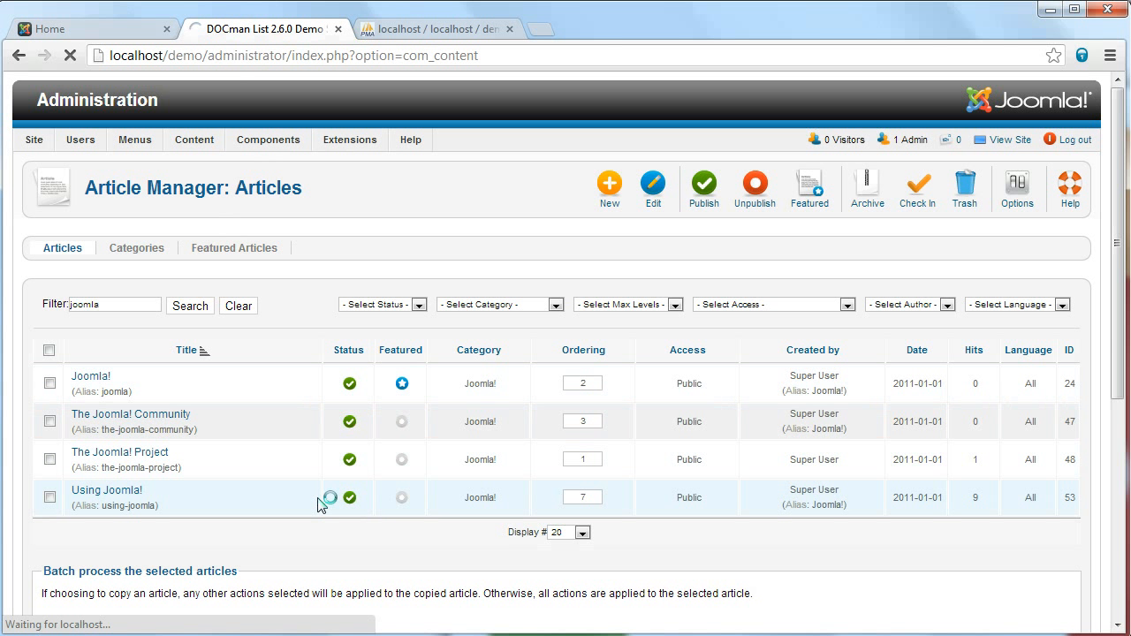
{"action": "scroll", "coordinate": [472, 413], "scroll_direction": "down", "scroll_amount": 2}
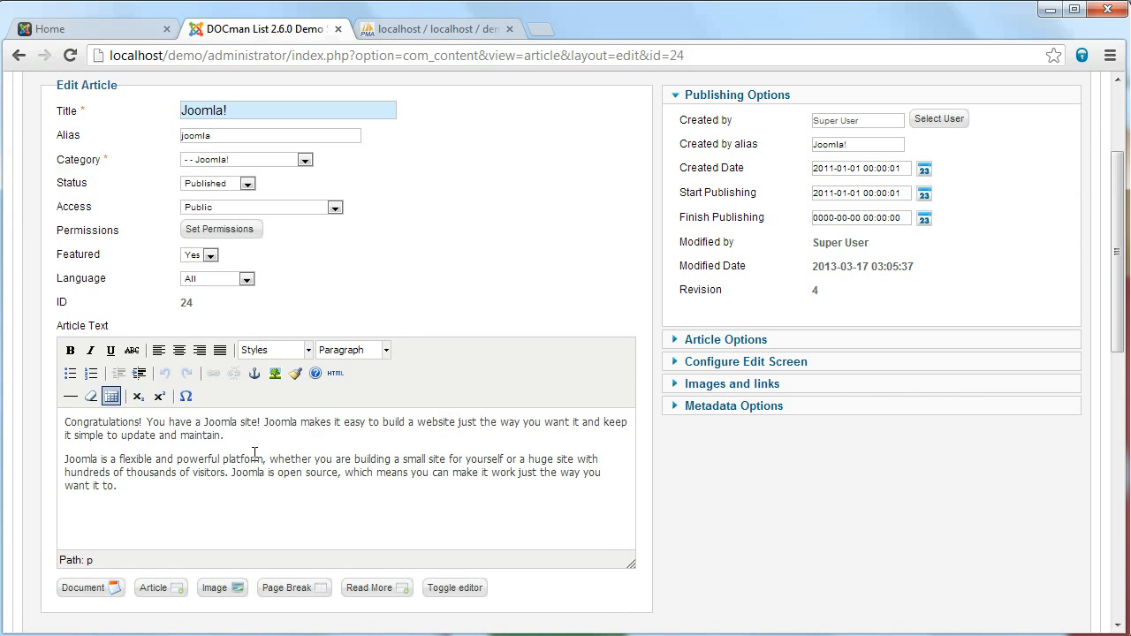
Add the tag {docmanlist get_subfolders 99 0} as a paragraph after the first paragraph of the article text and save the article
{"action": "key", "text": "Return"}
{"action": "key", "text": "Return"}
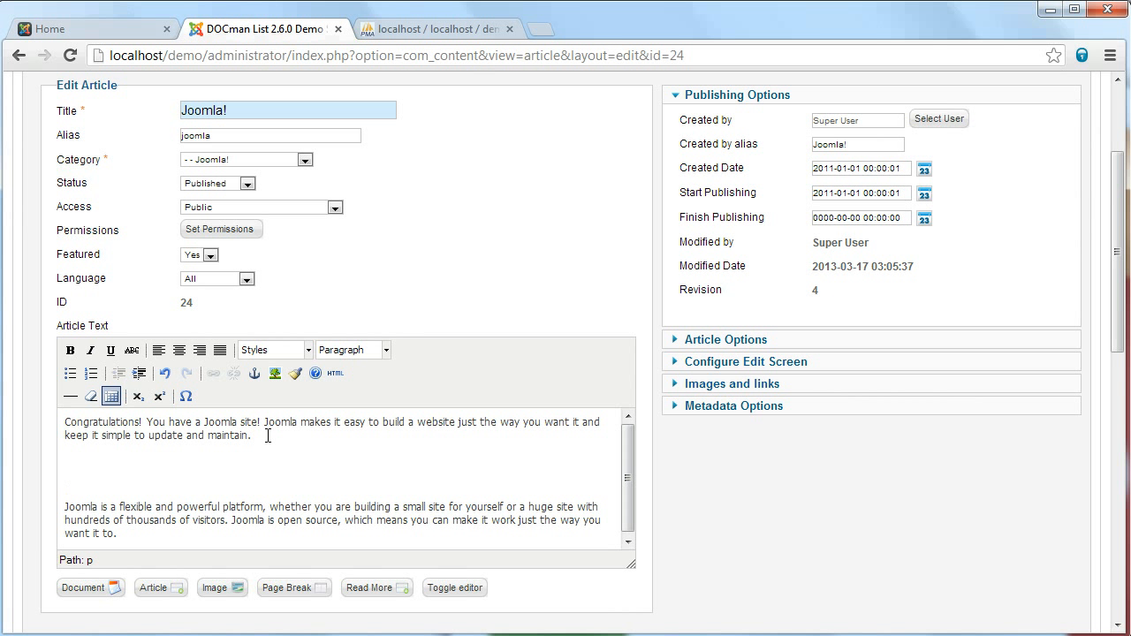
{"action": "type", "text": "{docmanlist get_su"}
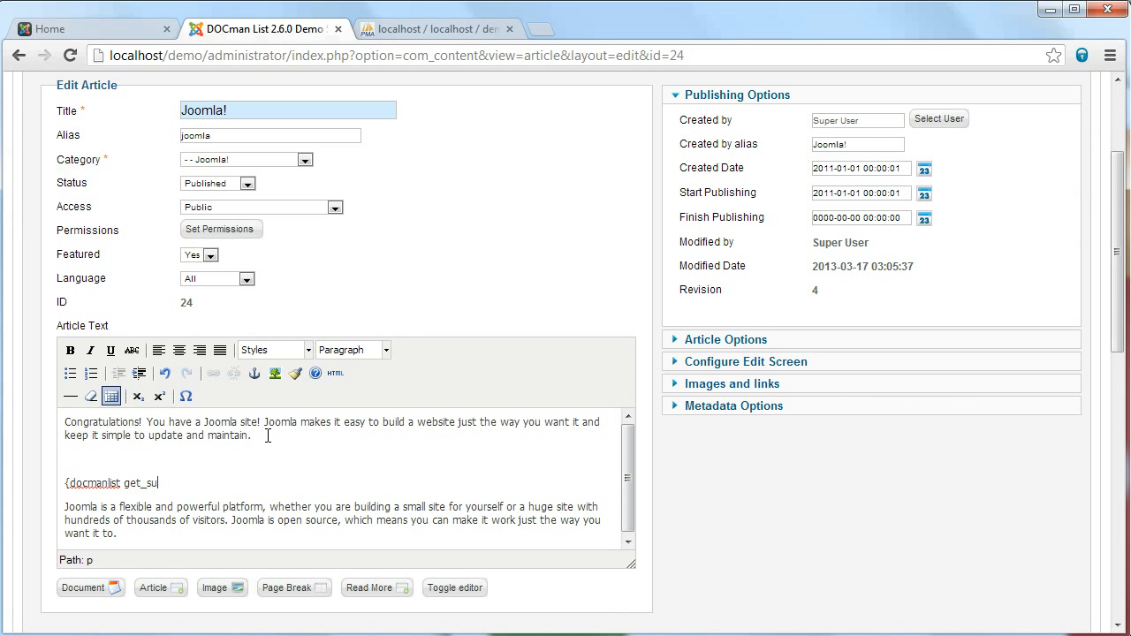
{"action": "type", "text": "bfolders 99 0"}
{"action": "scroll", "coordinate": [224, 454], "scroll_direction": "down", "scroll_amount": 1}
{"action": "scroll", "coordinate": [936, 368], "scroll_direction": "up", "scroll_amount": 2}
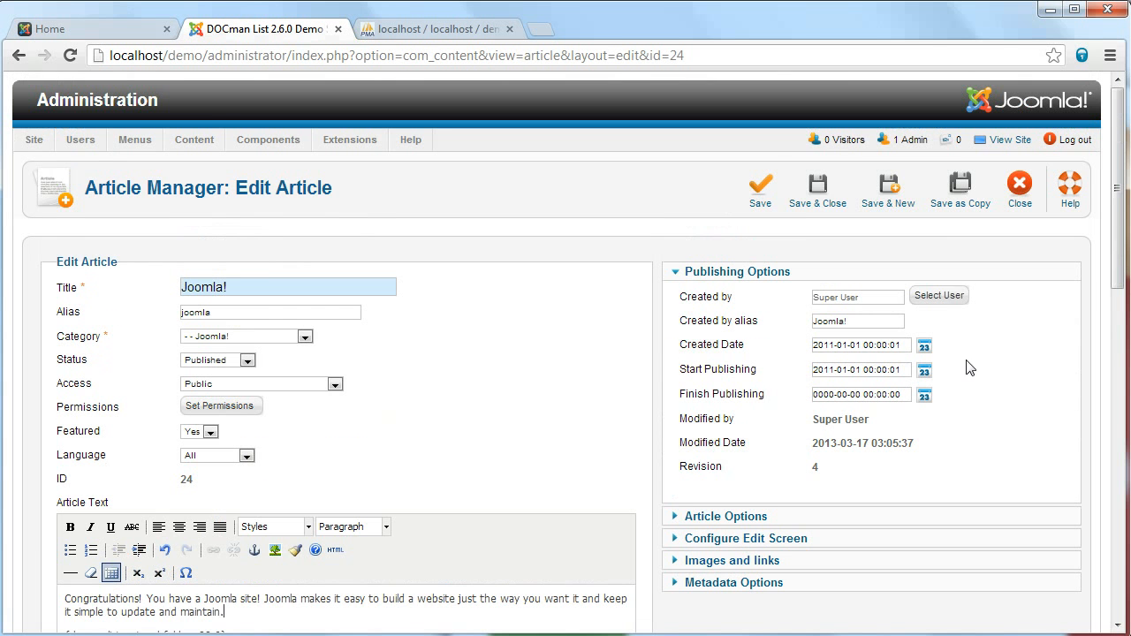
{"action": "left_click", "coordinate": [819, 204]}
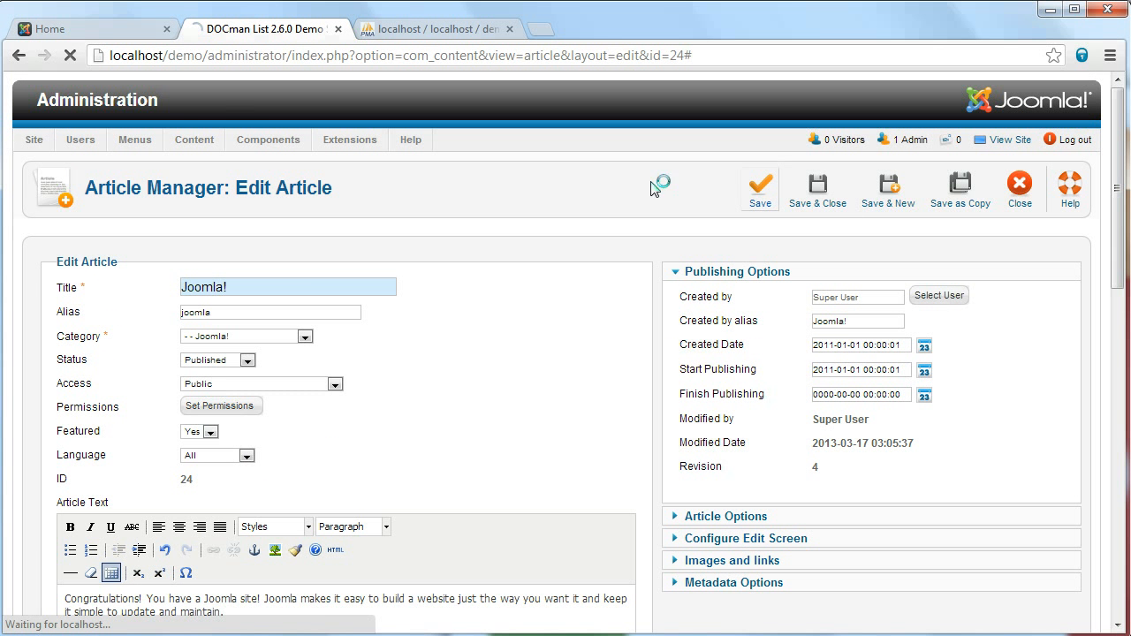
Reload the public home page to view the document list in the Joomla! article and collapse the 03 - General Institution folder
{"action": "left_click", "coordinate": [83, 28]}
{"action": "left_click", "coordinate": [72, 55]}
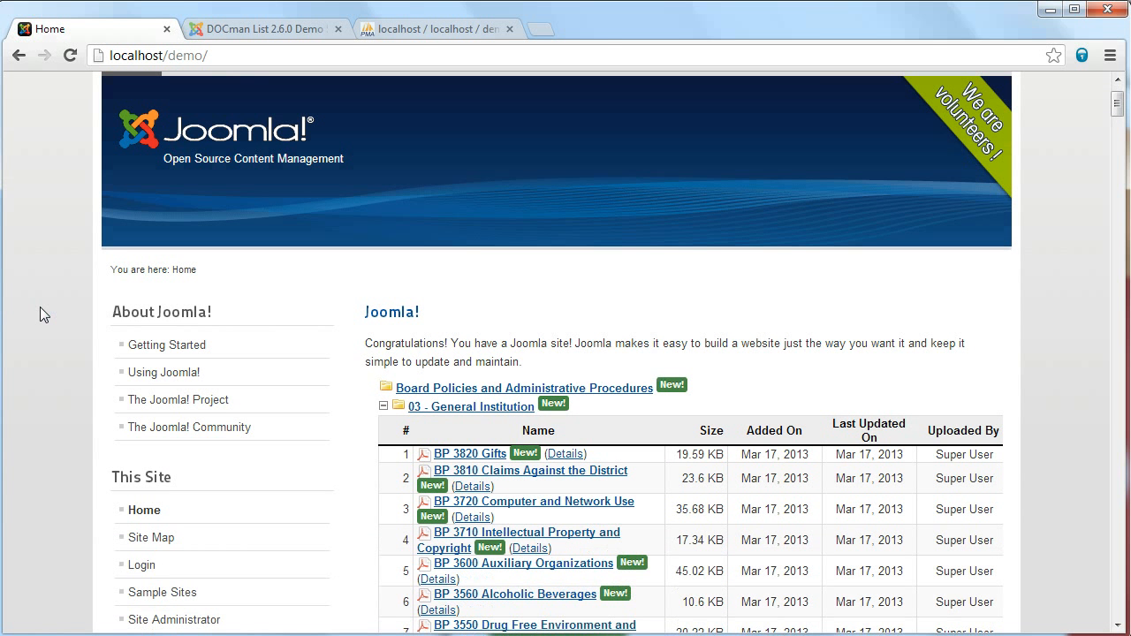
{"action": "scroll", "coordinate": [46, 316], "scroll_direction": "down", "scroll_amount": 1}
{"action": "scroll", "coordinate": [41, 316], "scroll_direction": "down", "scroll_amount": 1}
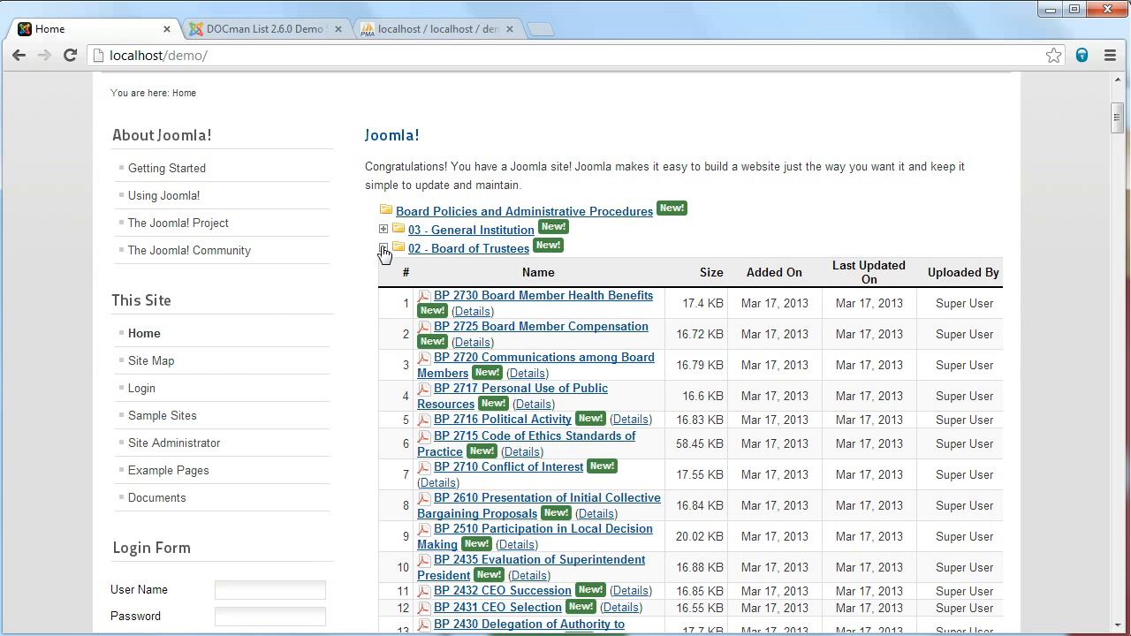
Collapse the remaining Board Policies folders in the article's document list, from 02 - Board of Trustees to 07 - Human Resources, including Word Documents
{"action": "left_click", "coordinate": [384, 248]}
{"action": "left_click", "coordinate": [384, 267]}
{"action": "left_click", "coordinate": [383, 285]}
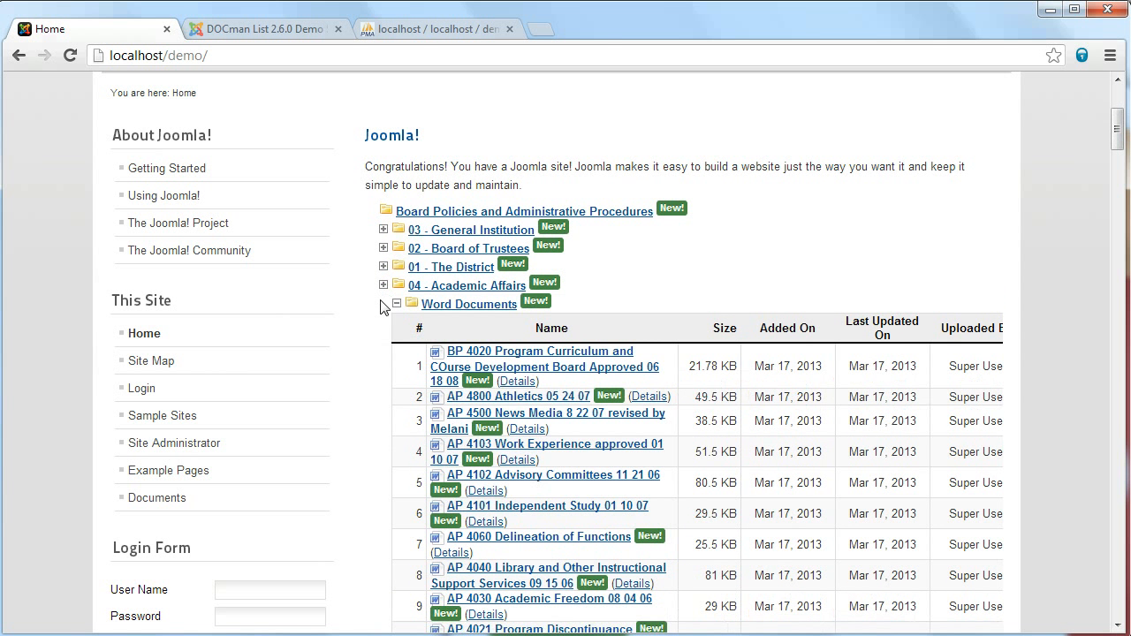
{"action": "left_click", "coordinate": [396, 304]}
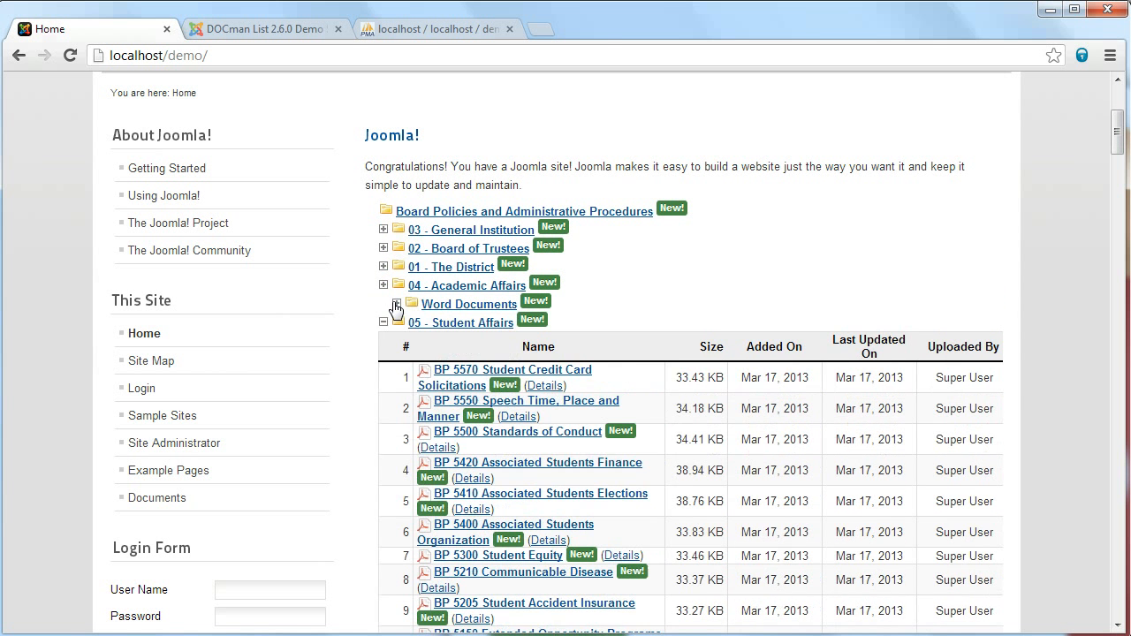
{"action": "left_click", "coordinate": [384, 322]}
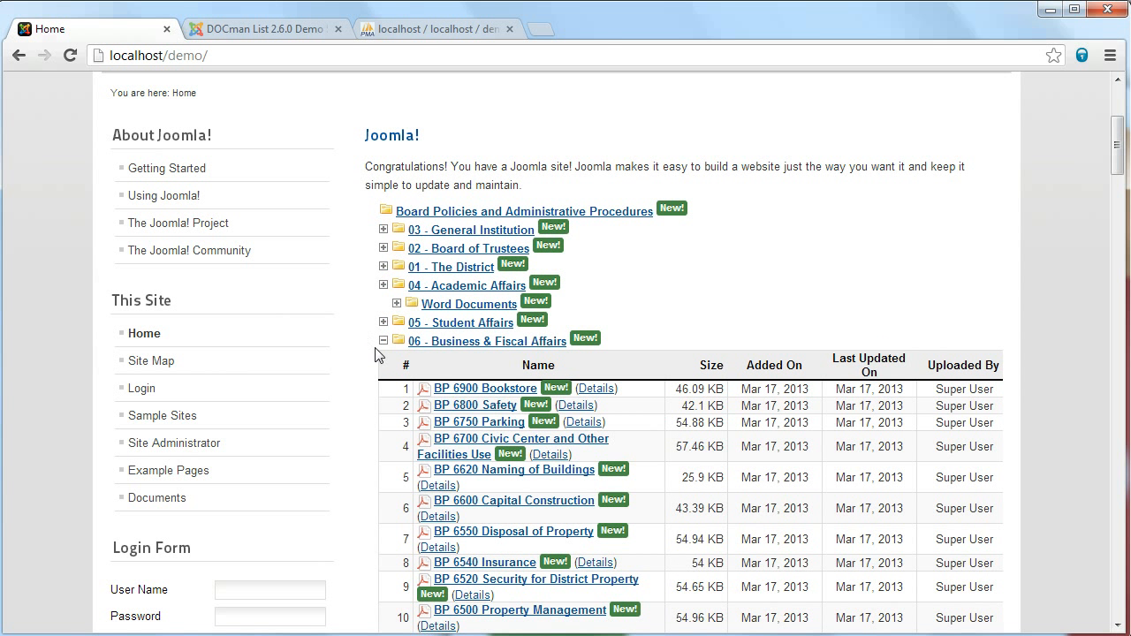
{"action": "left_click", "coordinate": [384, 340]}
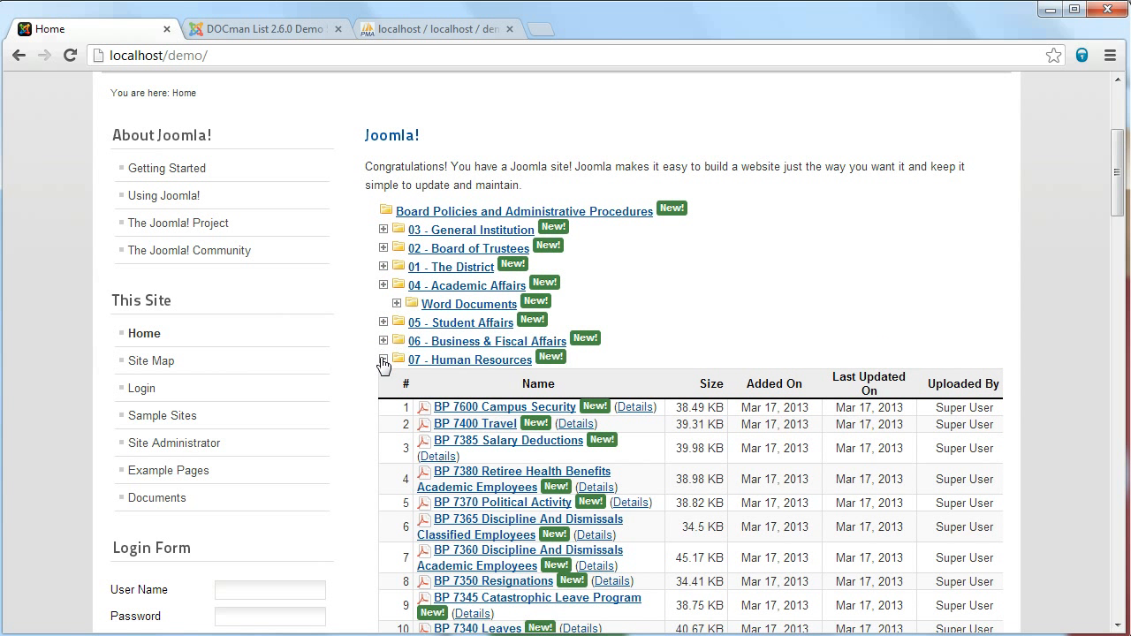
{"action": "left_click", "coordinate": [383, 359]}
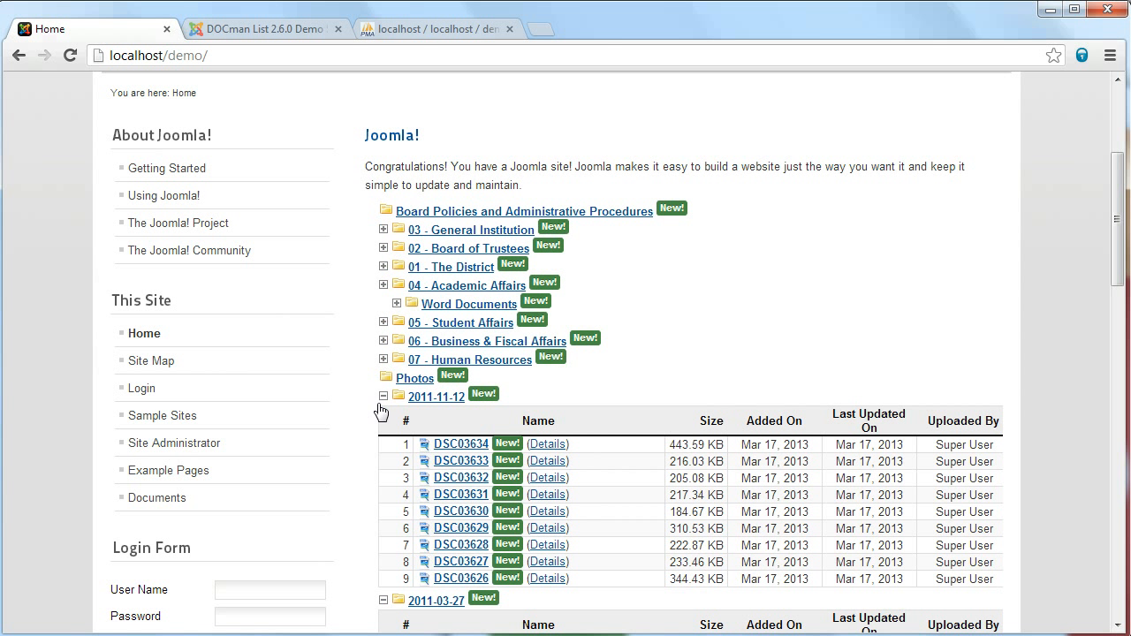
Collapse the four dated folders under Photos and the Videos folder in the document list
{"action": "left_click", "coordinate": [383, 397]}
{"action": "left_click", "coordinate": [384, 414]}
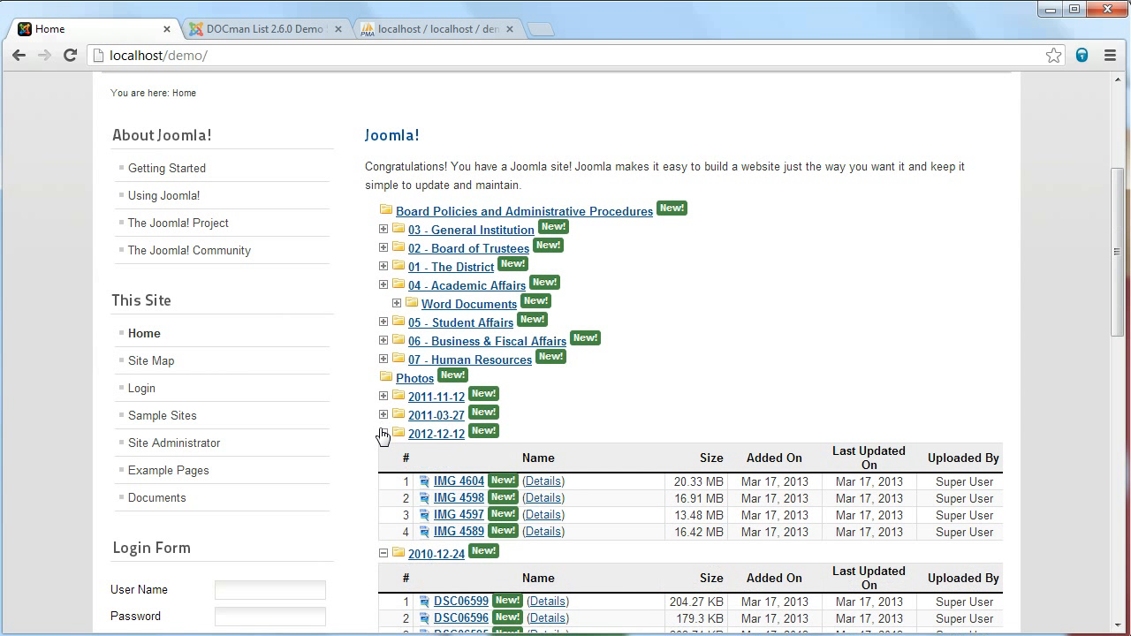
{"action": "left_click", "coordinate": [384, 433]}
{"action": "left_click", "coordinate": [384, 453]}
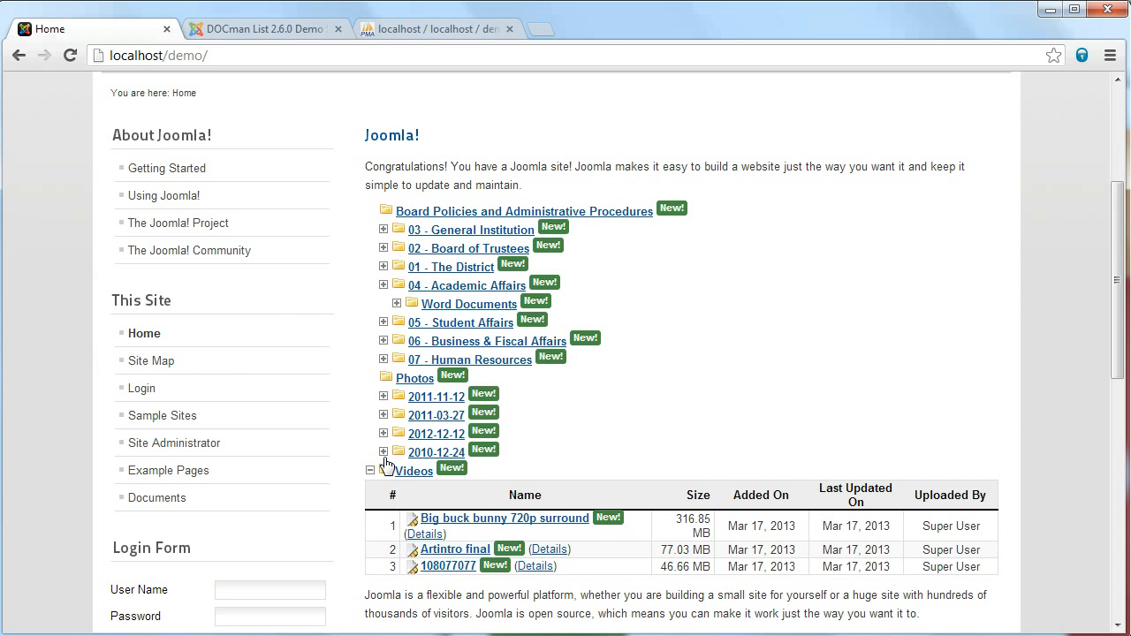
{"action": "left_click", "coordinate": [370, 471]}
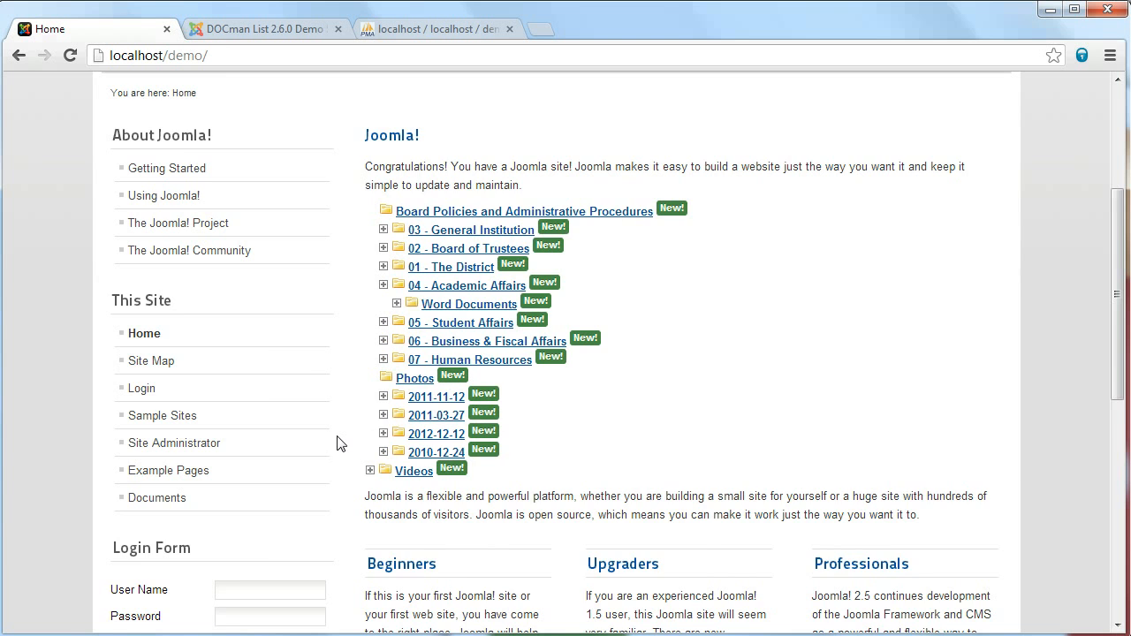
Check the number of logged database queries and the memory usage for the home page in the Joomla! Debug Console
{"action": "scroll", "coordinate": [341, 443], "scroll_direction": "down", "scroll_amount": 1}
{"action": "scroll", "coordinate": [397, 414], "scroll_direction": "down", "scroll_amount": 5}
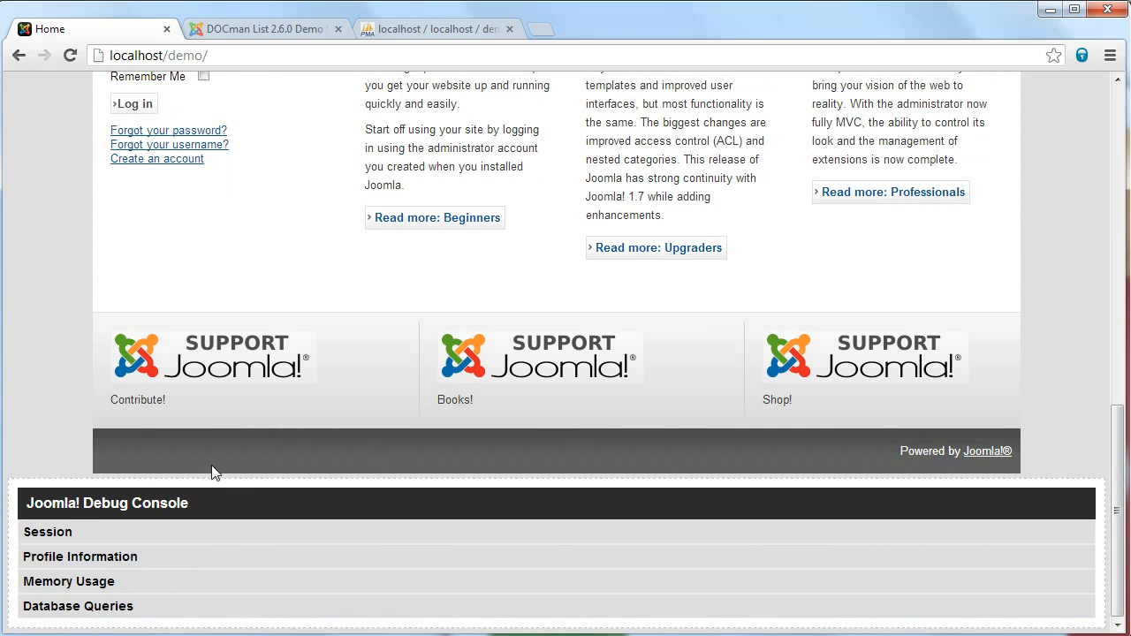
{"action": "left_click", "coordinate": [68, 606]}
{"action": "scroll", "coordinate": [43, 366], "scroll_direction": "down", "scroll_amount": 2}
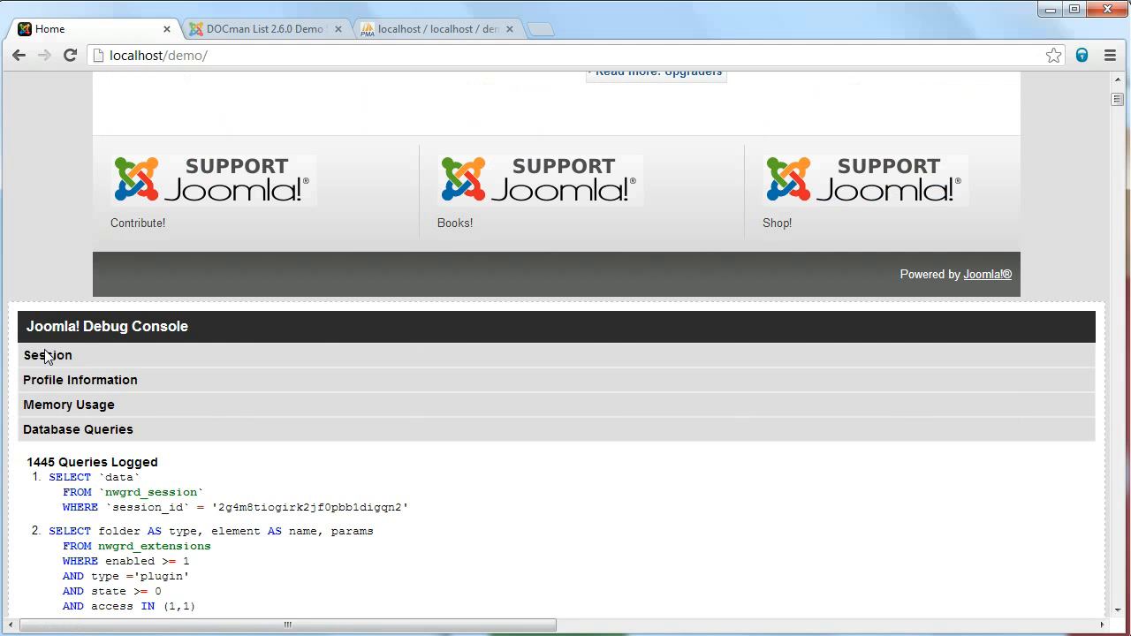
{"action": "left_click_drag", "start_coordinate": [27, 461], "coordinate": [56, 463]}
{"action": "left_click", "coordinate": [68, 402]}
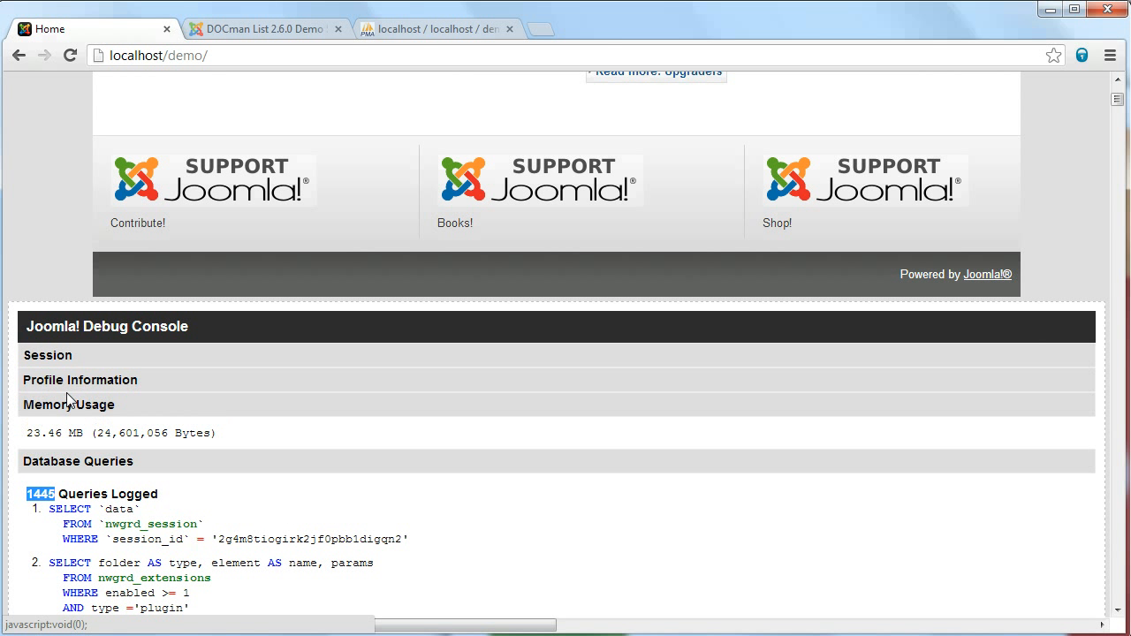
{"action": "left_click_drag", "start_coordinate": [26, 433], "coordinate": [65, 433]}
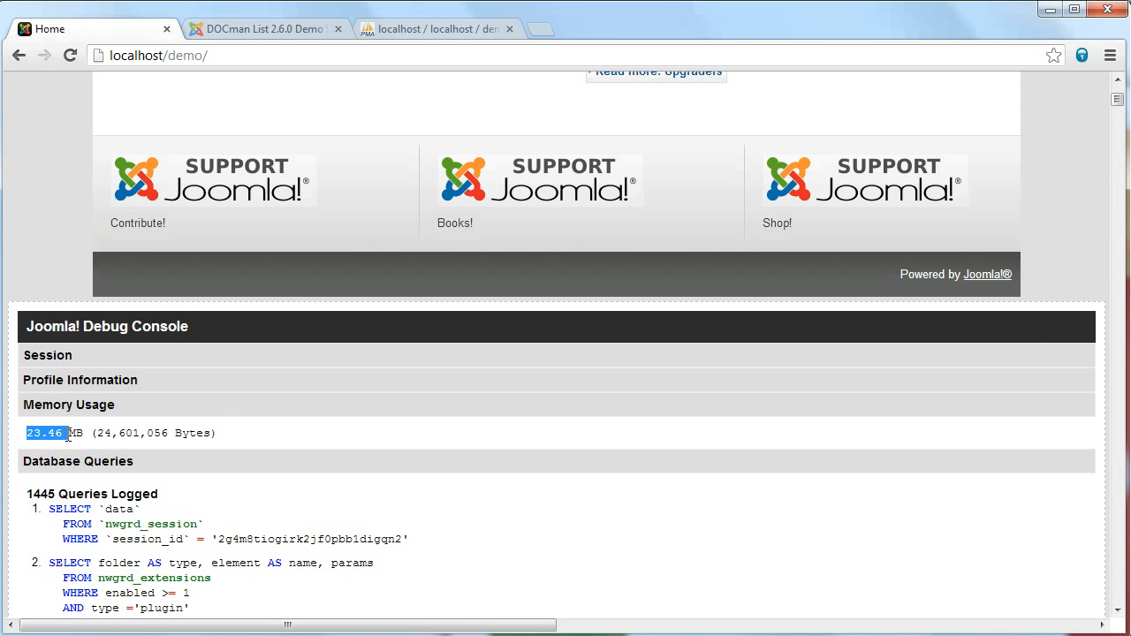
Expand the debug console's Profile Information and check the total application time at afterRender
{"action": "left_click", "coordinate": [94, 387]}
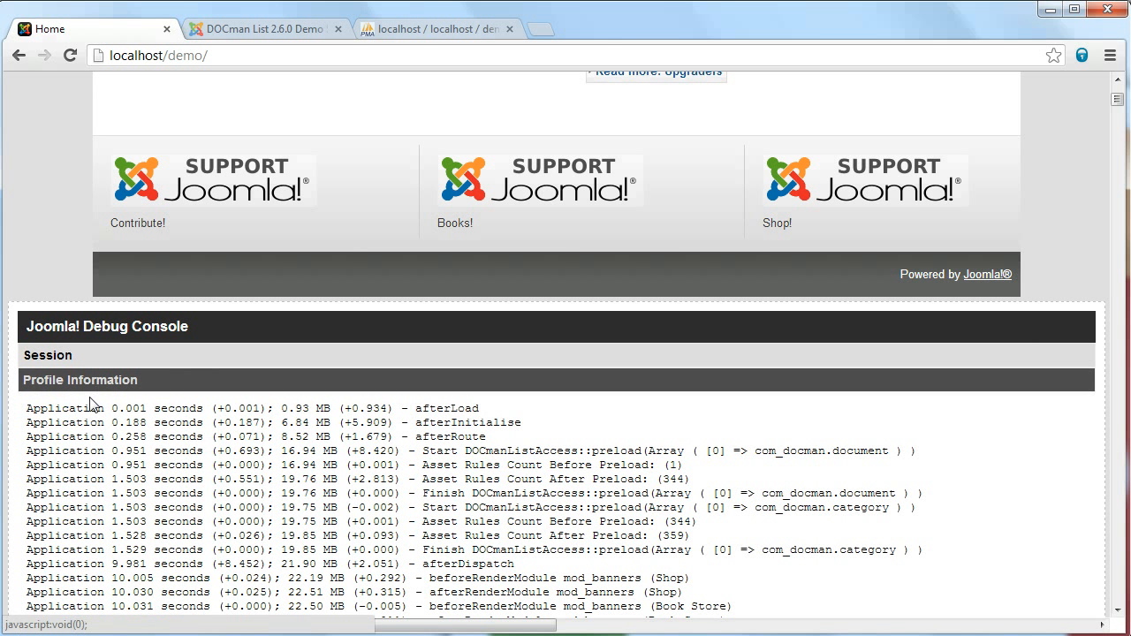
{"action": "scroll", "coordinate": [92, 406], "scroll_direction": "down", "scroll_amount": 2}
{"action": "scroll", "coordinate": [90, 419], "scroll_direction": "down", "scroll_amount": 3}
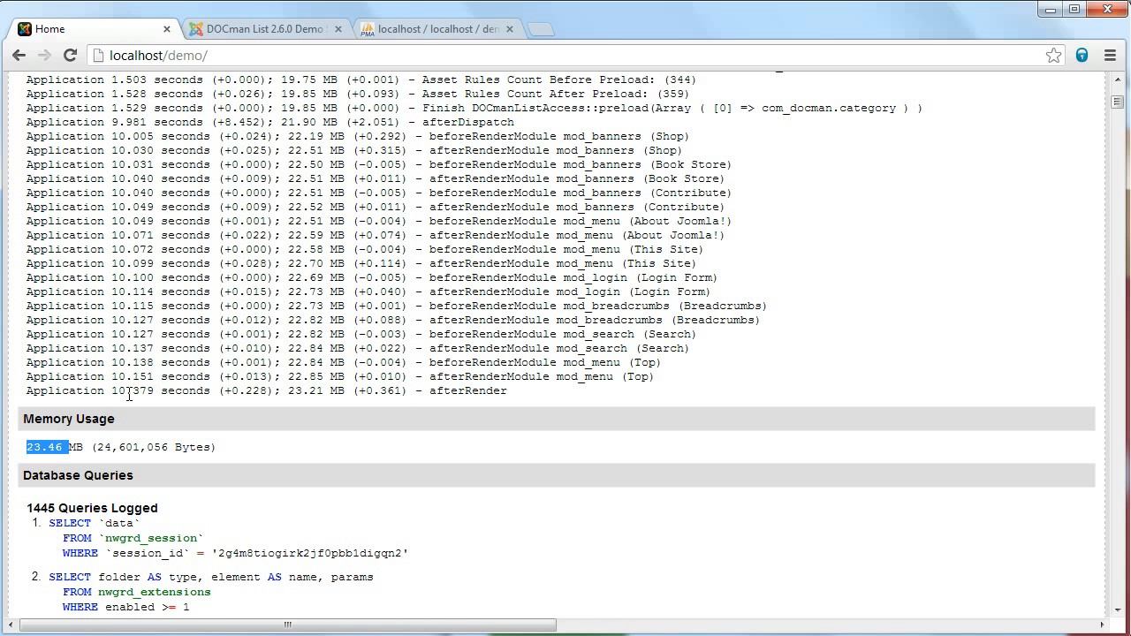
{"action": "left_click_drag", "start_coordinate": [111, 392], "coordinate": [189, 393]}
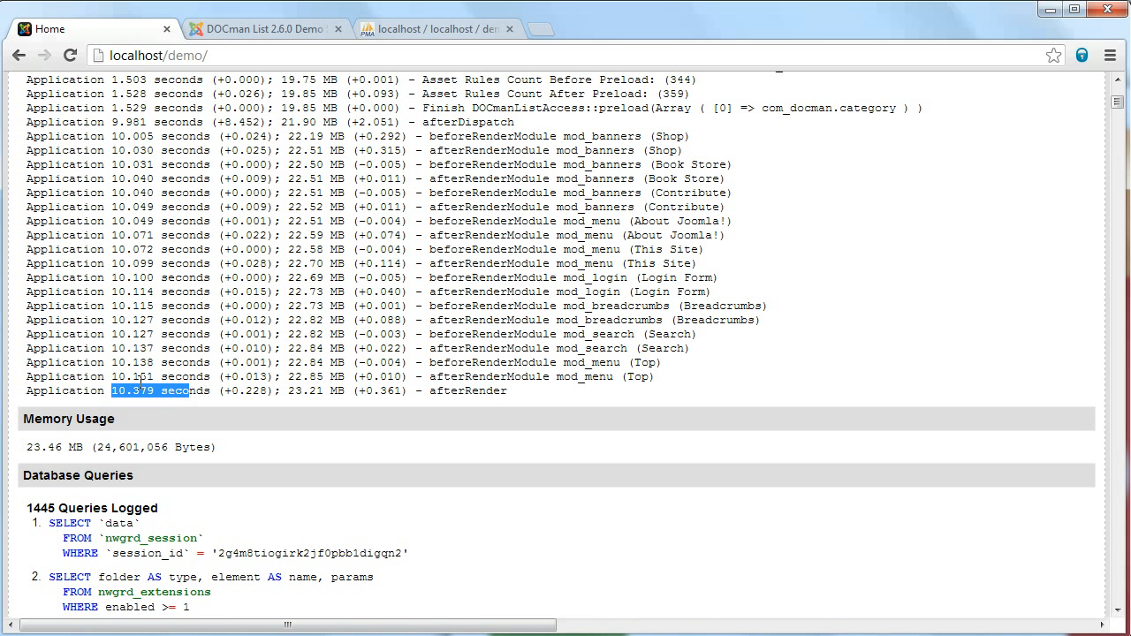
{"action": "scroll", "coordinate": [108, 362], "scroll_direction": "up", "scroll_amount": 2}
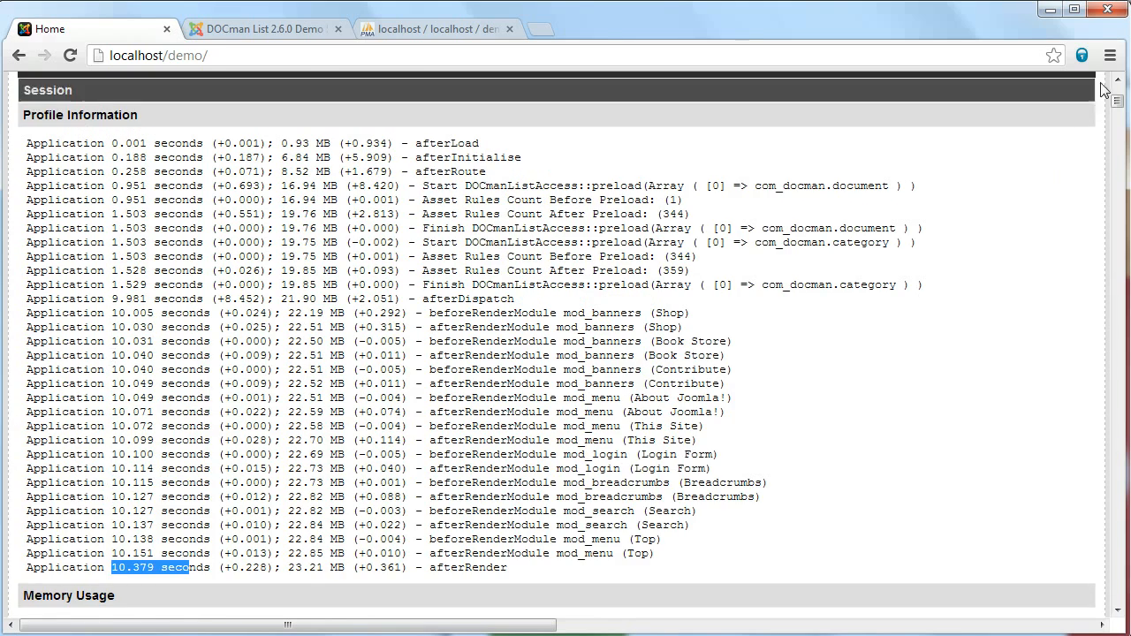
Examine the repeated nwgrd_assets queries around entry 954 in the database query log
{"action": "left_click_drag", "start_coordinate": [1115, 104], "coordinate": [1075, 427]}
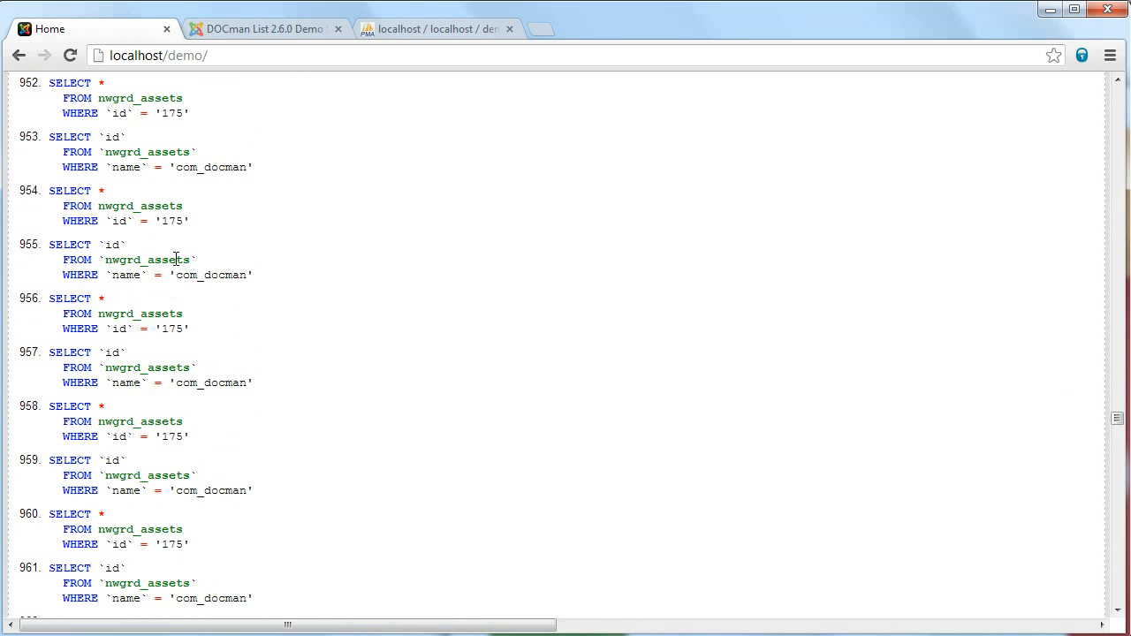
{"action": "left_click_drag", "start_coordinate": [256, 283], "coordinate": [50, 191]}
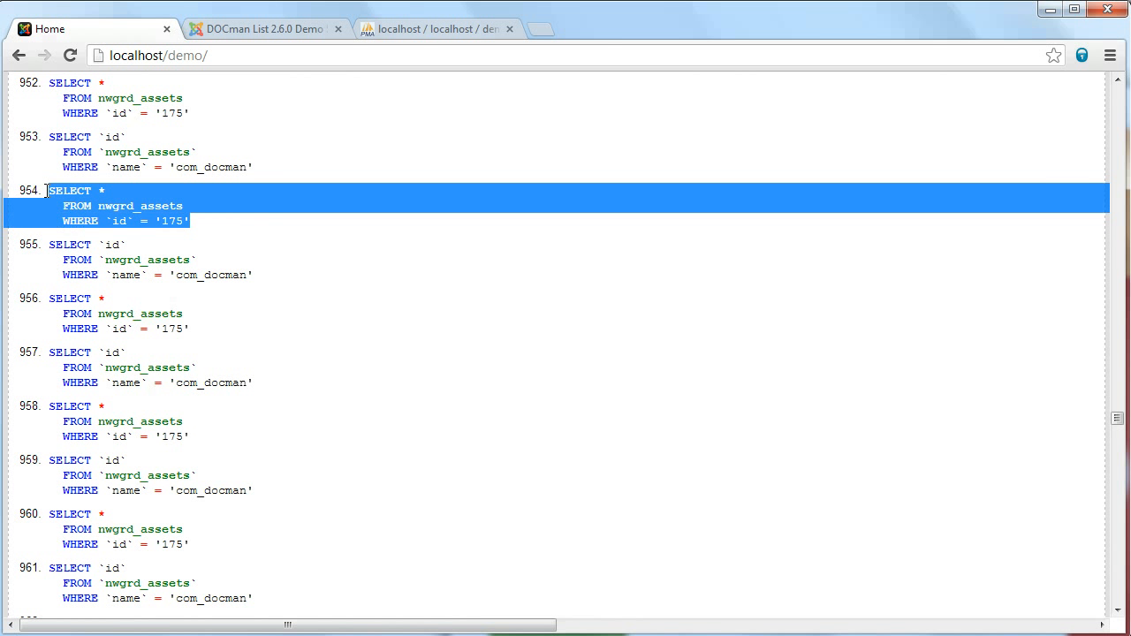
{"action": "left_click", "coordinate": [142, 265]}
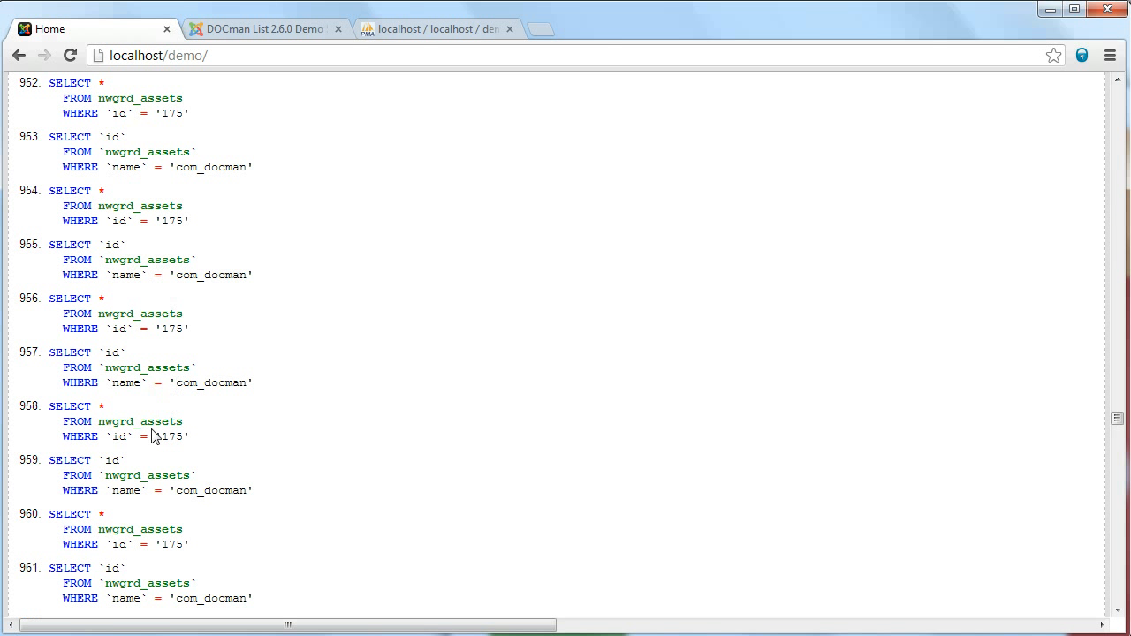
Find the query types sorted by occurrences and highlight the two most frequent nwgrd_assets SELECT queries
{"action": "left_click_drag", "start_coordinate": [1117, 417], "coordinate": [1113, 619]}
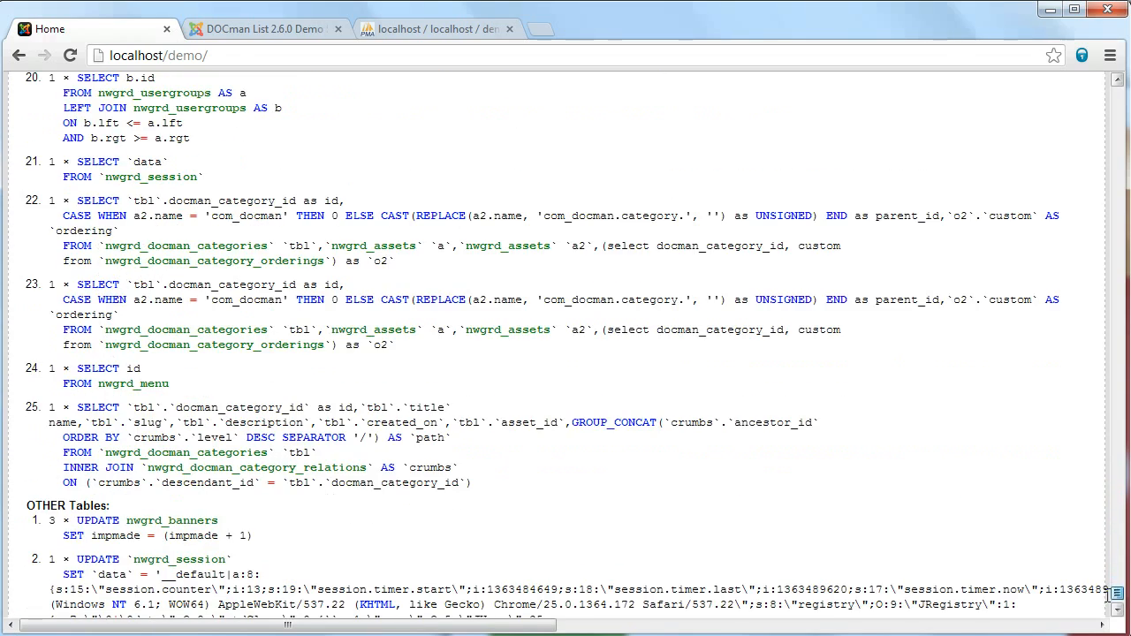
{"action": "scroll", "coordinate": [329, 245], "scroll_direction": "down", "scroll_amount": 1}
{"action": "scroll", "coordinate": [278, 256], "scroll_direction": "up", "scroll_amount": 8}
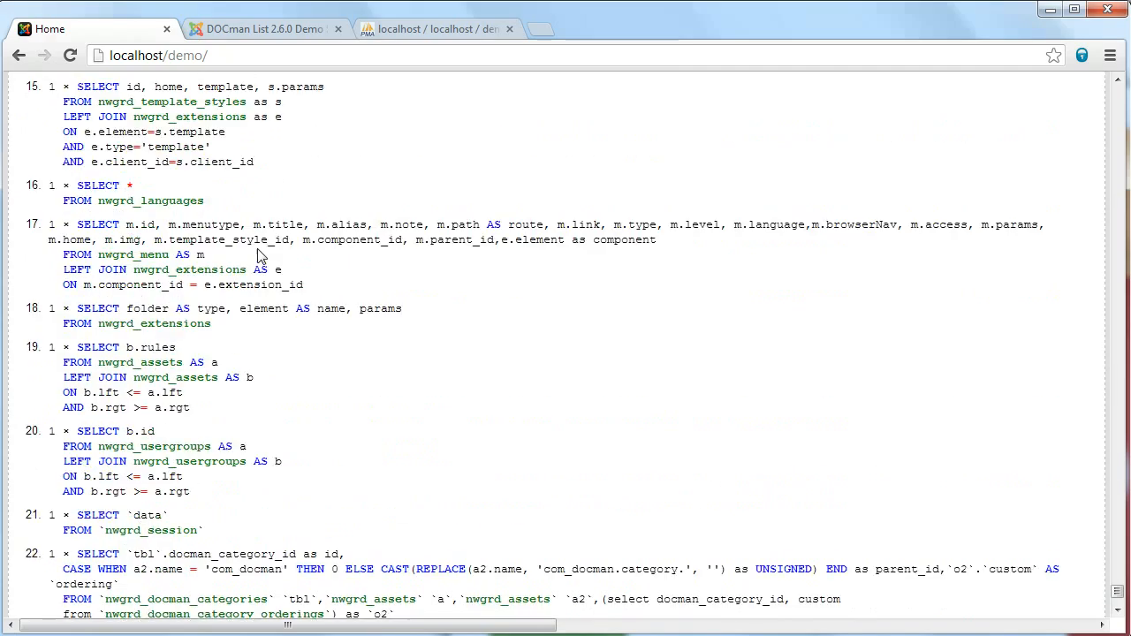
{"action": "scroll", "coordinate": [215, 252], "scroll_direction": "up", "scroll_amount": 15}
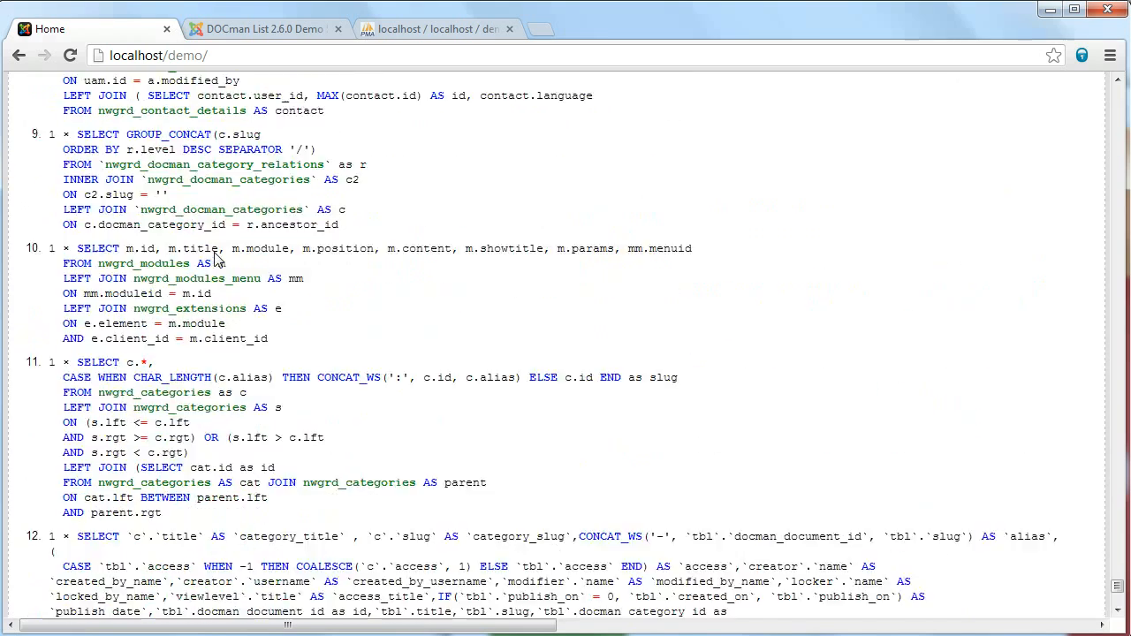
{"action": "scroll", "coordinate": [212, 260], "scroll_direction": "up", "scroll_amount": 4}
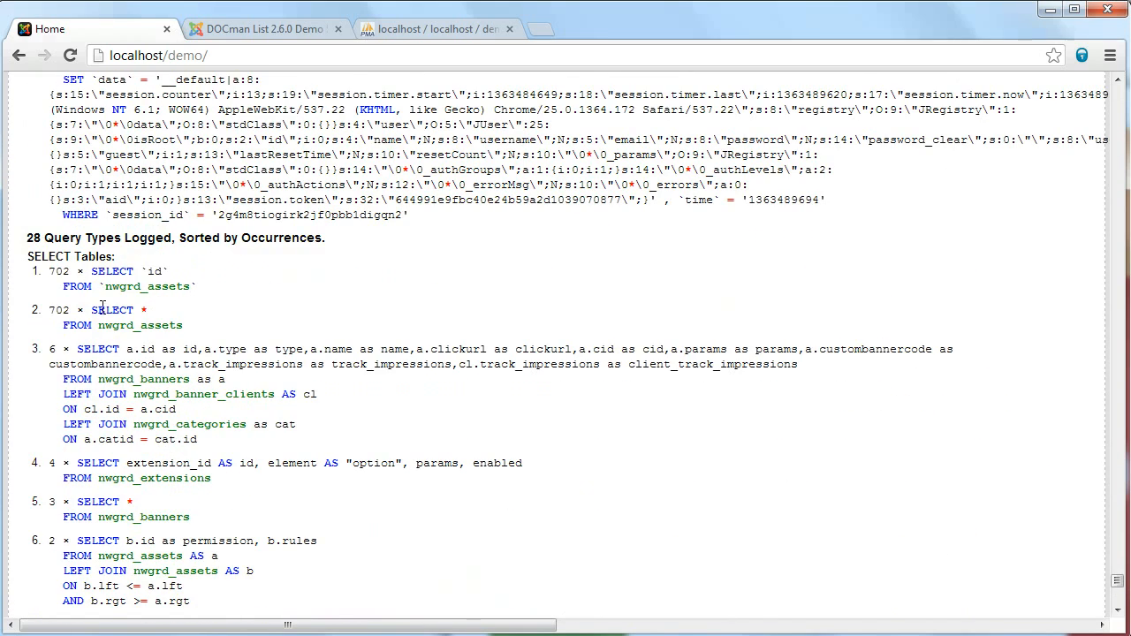
{"action": "mouse_move", "coordinate": [183, 325]}
{"action": "left_mouse_down"}
{"action": "mouse_move", "coordinate": [53, 311]}
{"action": "mouse_move", "coordinate": [62, 274]}
{"action": "mouse_move", "coordinate": [205, 329]}
{"action": "left_mouse_up"}
{"action": "left_click", "coordinate": [106, 276]}
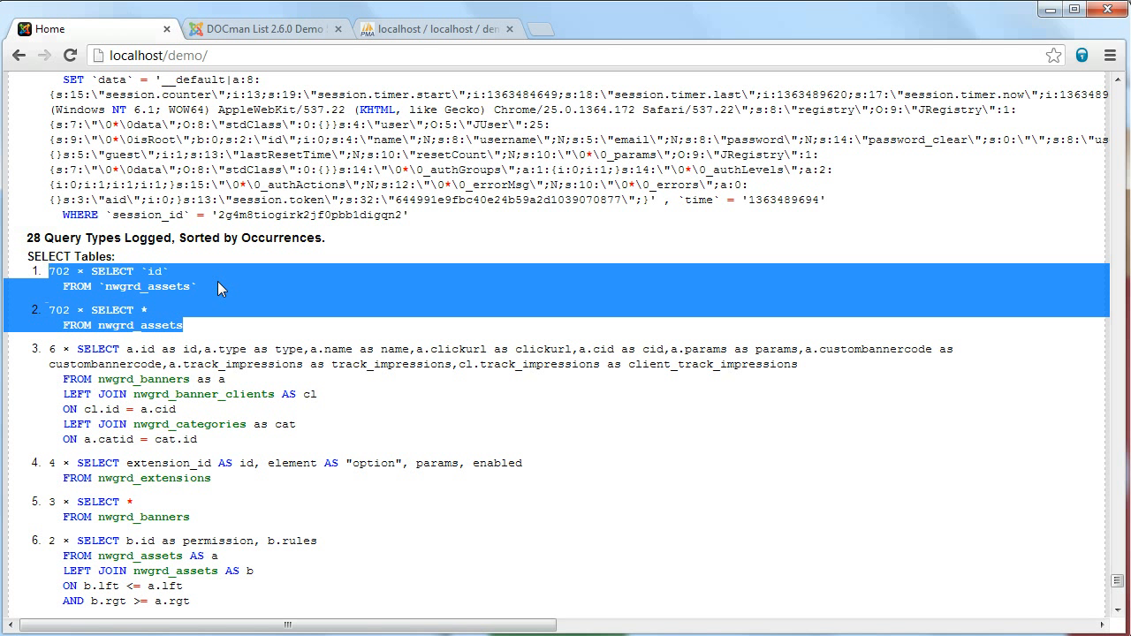
{"action": "left_click", "coordinate": [193, 330]}
{"action": "left_click_drag", "start_coordinate": [49, 270], "coordinate": [191, 328]}
Examine the less frequent SELECT query types, including the asset permission, article content and DOCman document queries
{"action": "scroll", "coordinate": [193, 333], "scroll_direction": "down", "scroll_amount": 1}
{"action": "scroll", "coordinate": [97, 366], "scroll_direction": "down", "scroll_amount": 1}
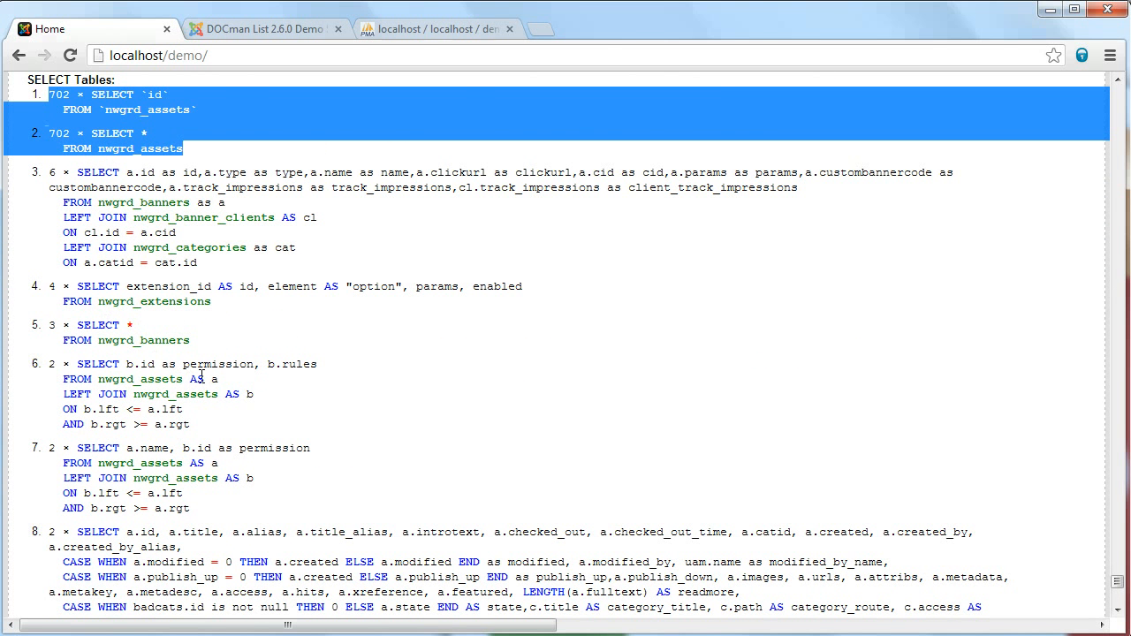
{"action": "scroll", "coordinate": [202, 375], "scroll_direction": "down", "scroll_amount": 1}
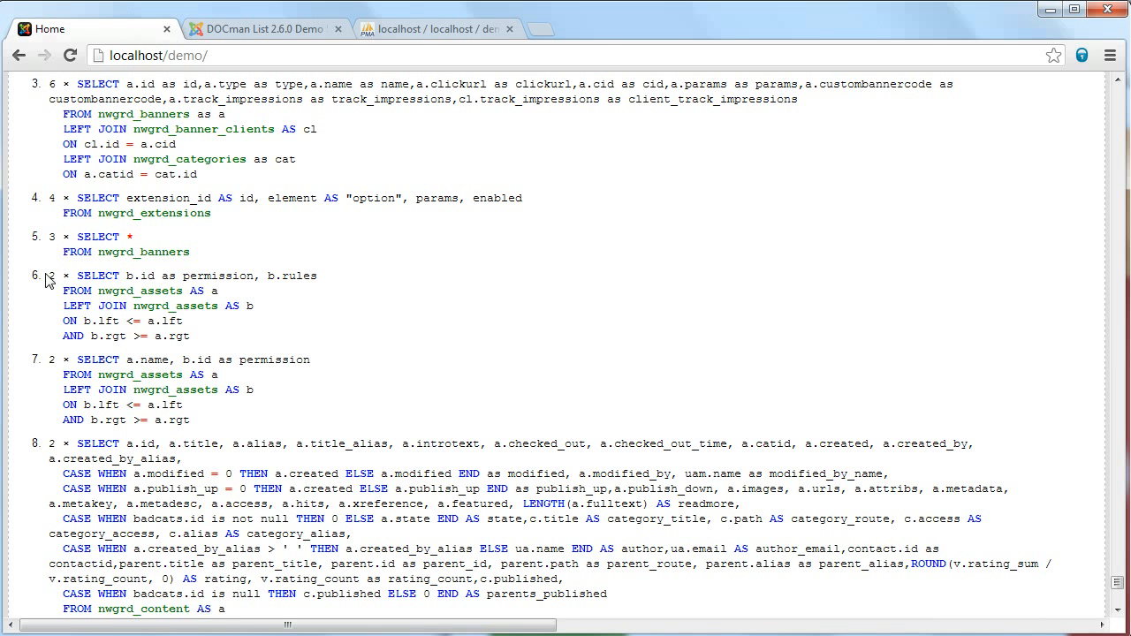
{"action": "left_click_drag", "start_coordinate": [48, 276], "coordinate": [190, 421]}
{"action": "scroll", "coordinate": [152, 334], "scroll_direction": "down", "scroll_amount": 3}
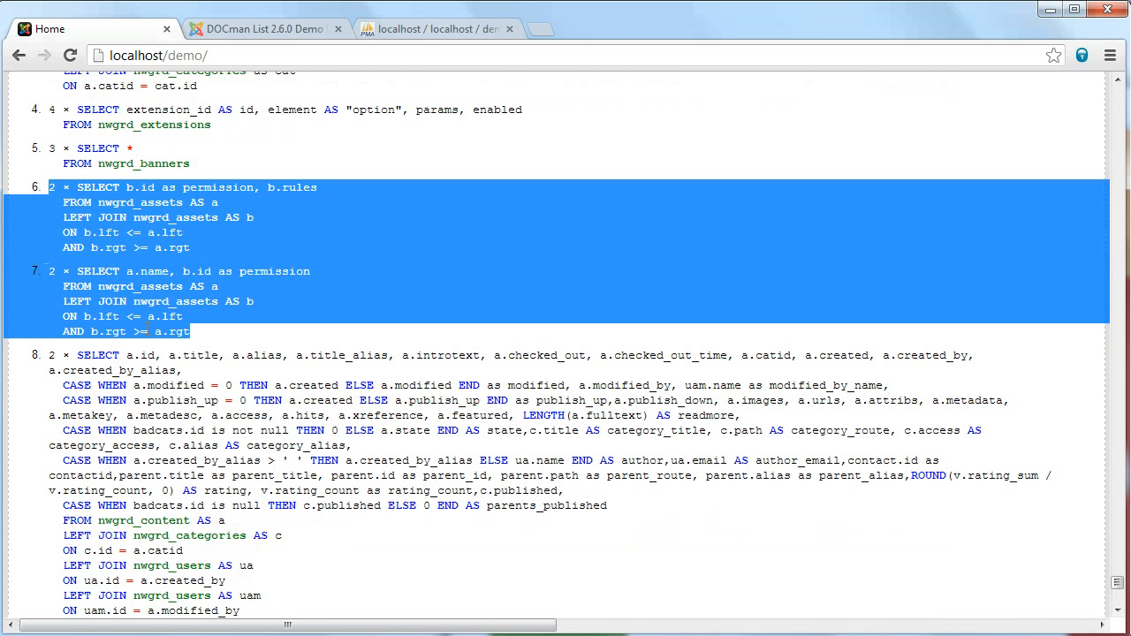
{"action": "left_click_drag", "start_coordinate": [48, 178], "coordinate": [342, 460]}
{"action": "scroll", "coordinate": [276, 416], "scroll_direction": "down", "scroll_amount": 1}
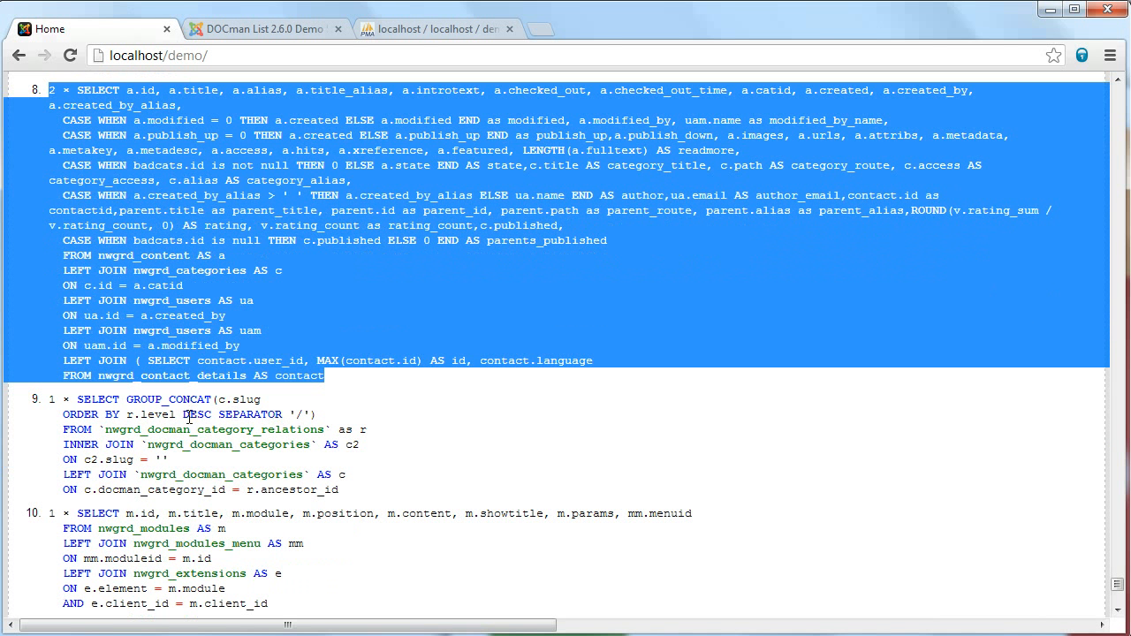
{"action": "scroll", "coordinate": [347, 491], "scroll_direction": "down", "scroll_amount": 4}
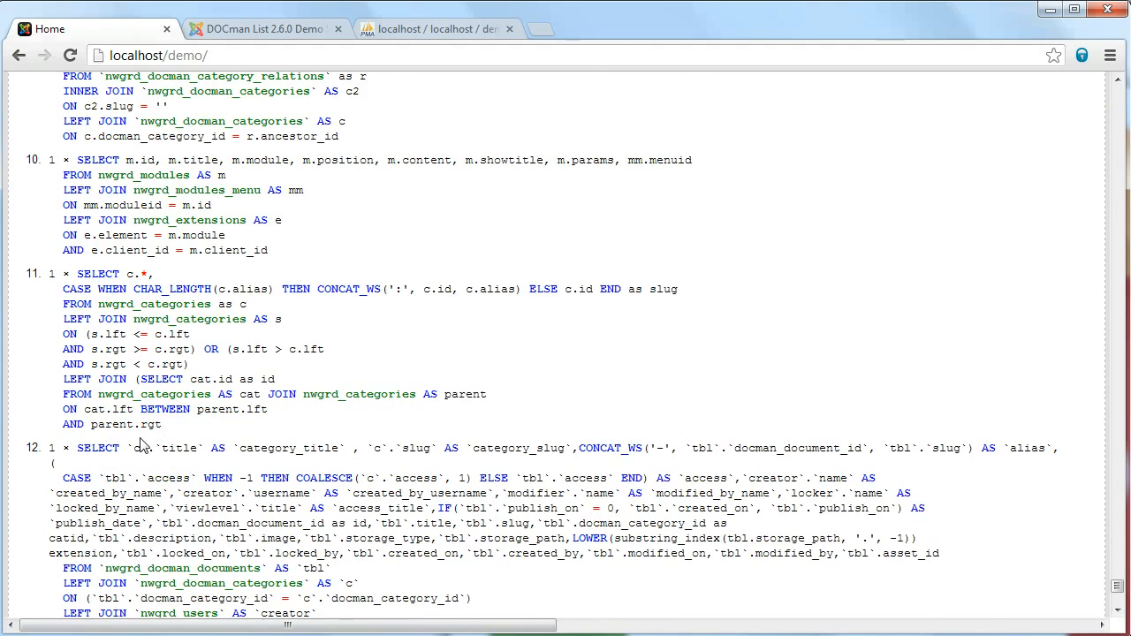
{"action": "scroll", "coordinate": [142, 446], "scroll_direction": "down", "scroll_amount": 1}
{"action": "scroll", "coordinate": [141, 442], "scroll_direction": "down", "scroll_amount": 2}
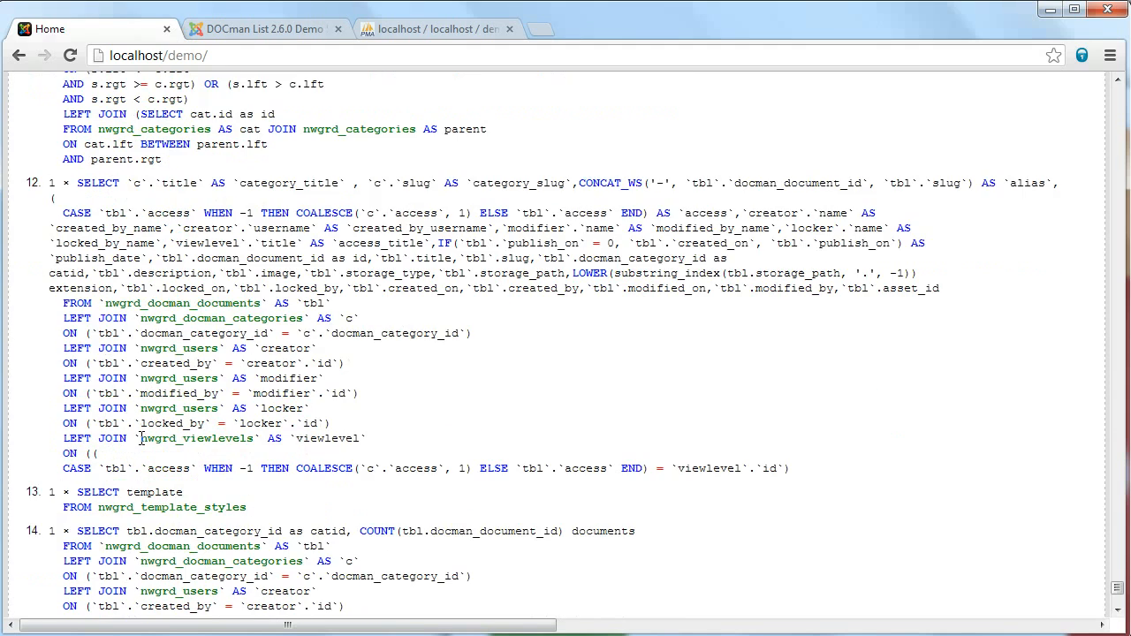
{"action": "scroll", "coordinate": [141, 439], "scroll_direction": "up", "scroll_amount": 10}
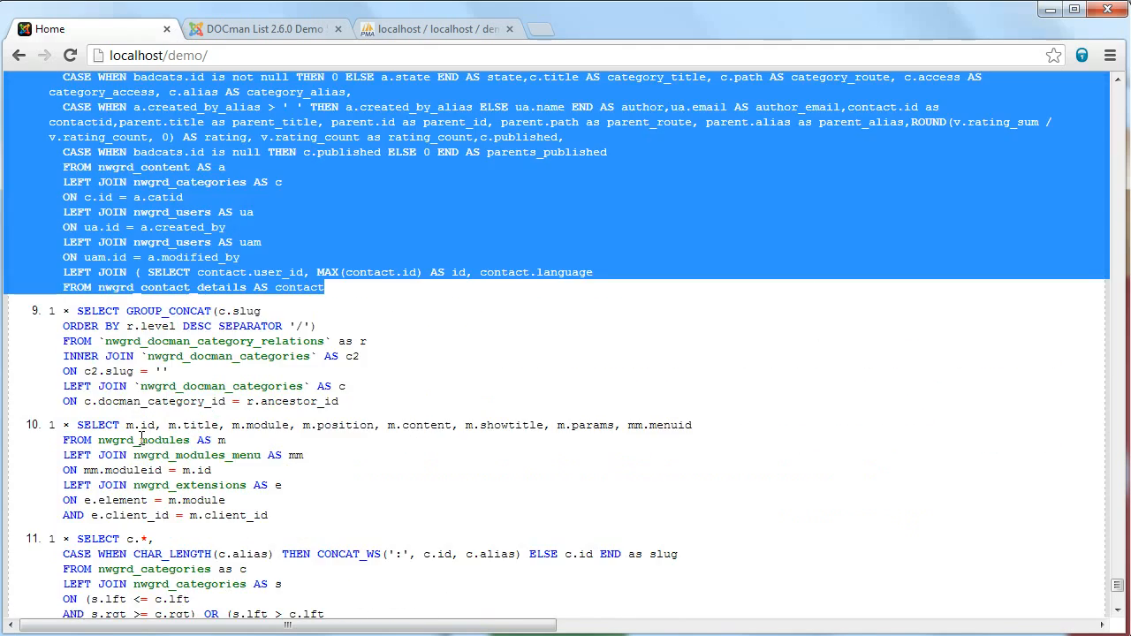
{"action": "scroll", "coordinate": [141, 445], "scroll_direction": "up", "scroll_amount": 4}
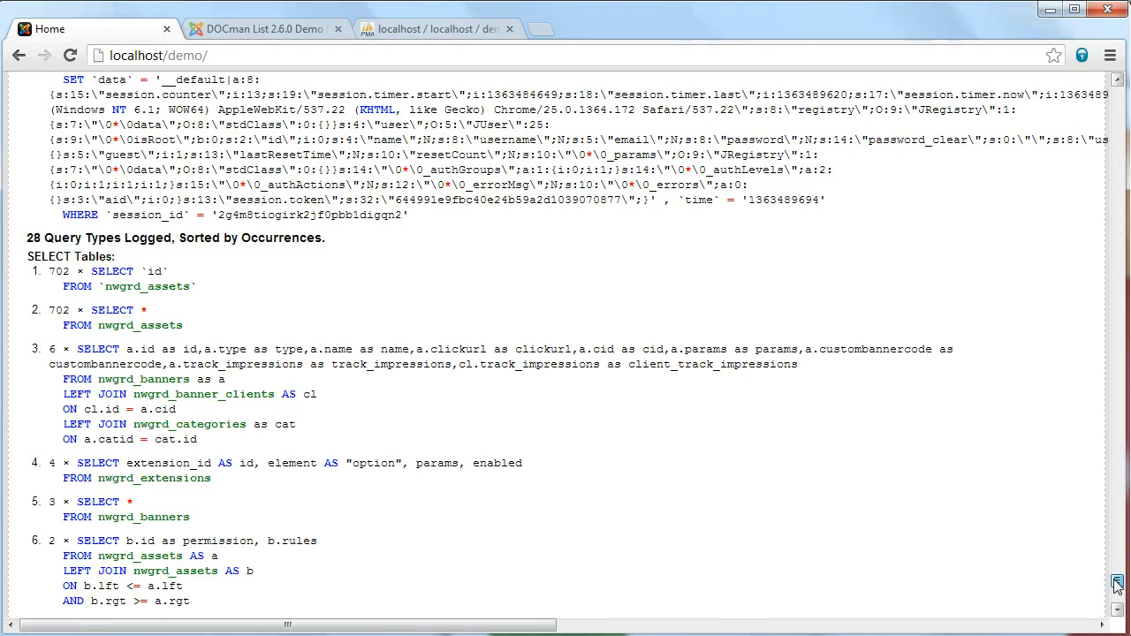
Insert a {docmanlist showDemo} paragraph above the get_subfolders tag in the Joomla! article's text
{"action": "scroll", "coordinate": [1117, 581], "scroll_direction": "up", "scroll_amount": 3}
{"action": "left_click_drag", "start_coordinate": [1117, 582], "coordinate": [1115, 96]}
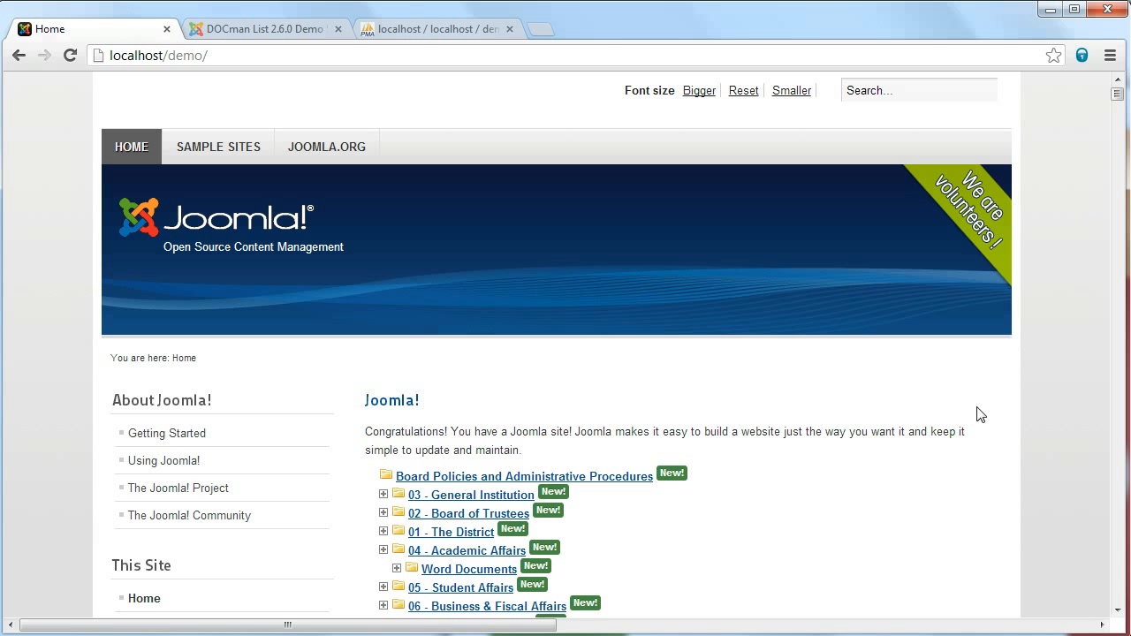
{"action": "left_click", "coordinate": [236, 29]}
{"action": "scroll", "coordinate": [486, 460], "scroll_direction": "down", "scroll_amount": 3}
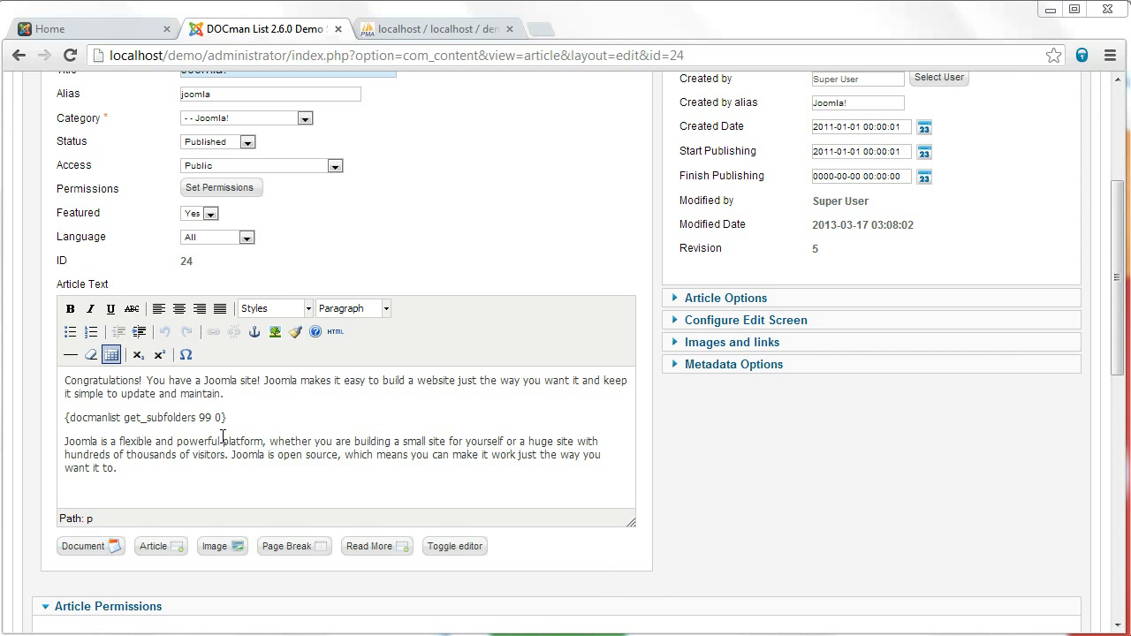
{"action": "left_click", "coordinate": [235, 399]}
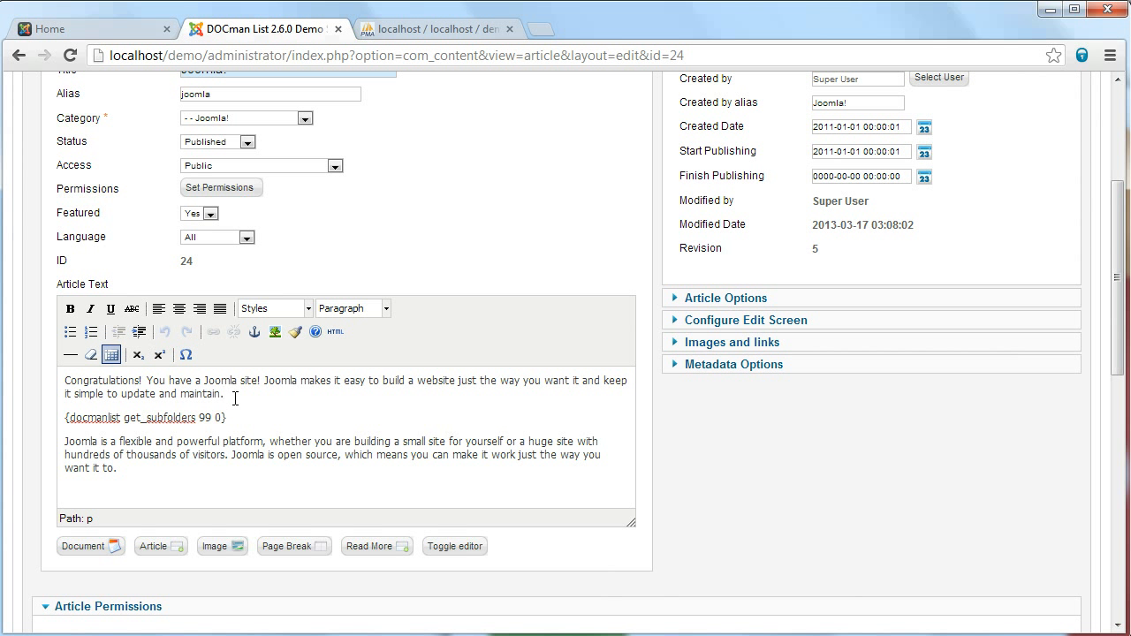
{"action": "key", "text": "Return"}
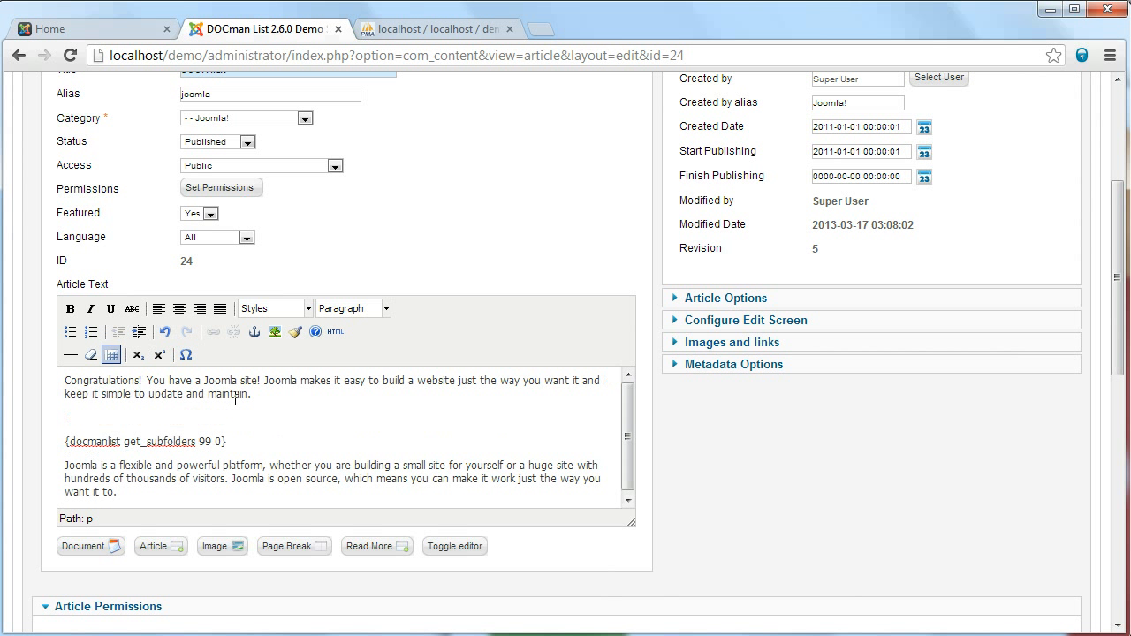
{"action": "type", "text": "{docmanlist showD"}
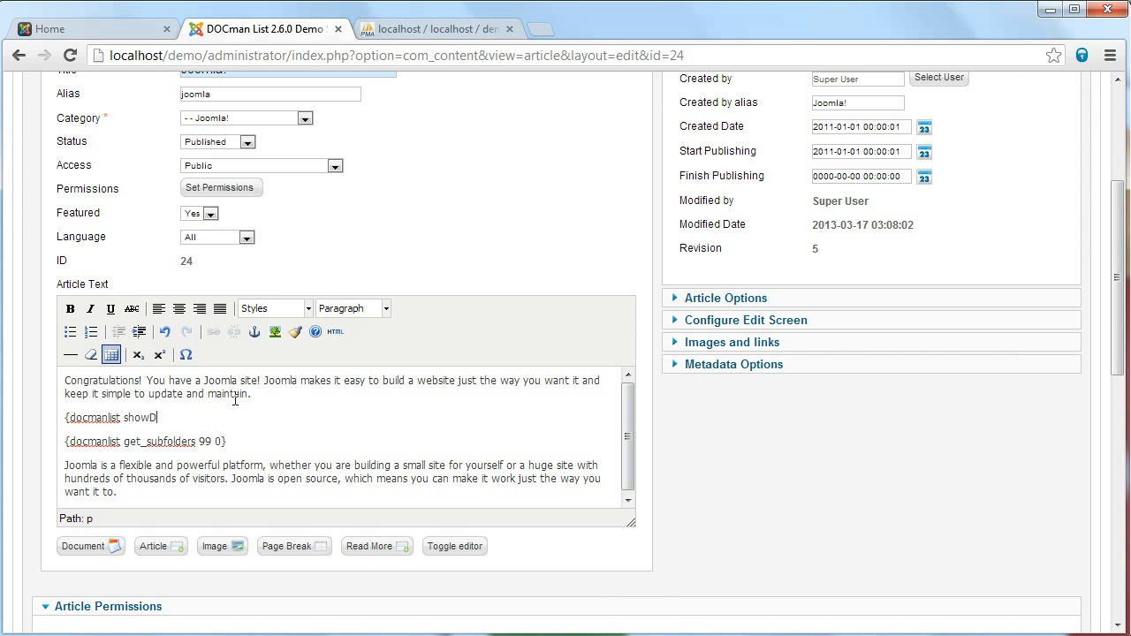
{"action": "type", "text": "emo}"}
Disable the {docmanlist get_subfolders 99 0} tag by adding a space after its opening brace, and save the article
{"action": "left_click", "coordinate": [71, 440]}
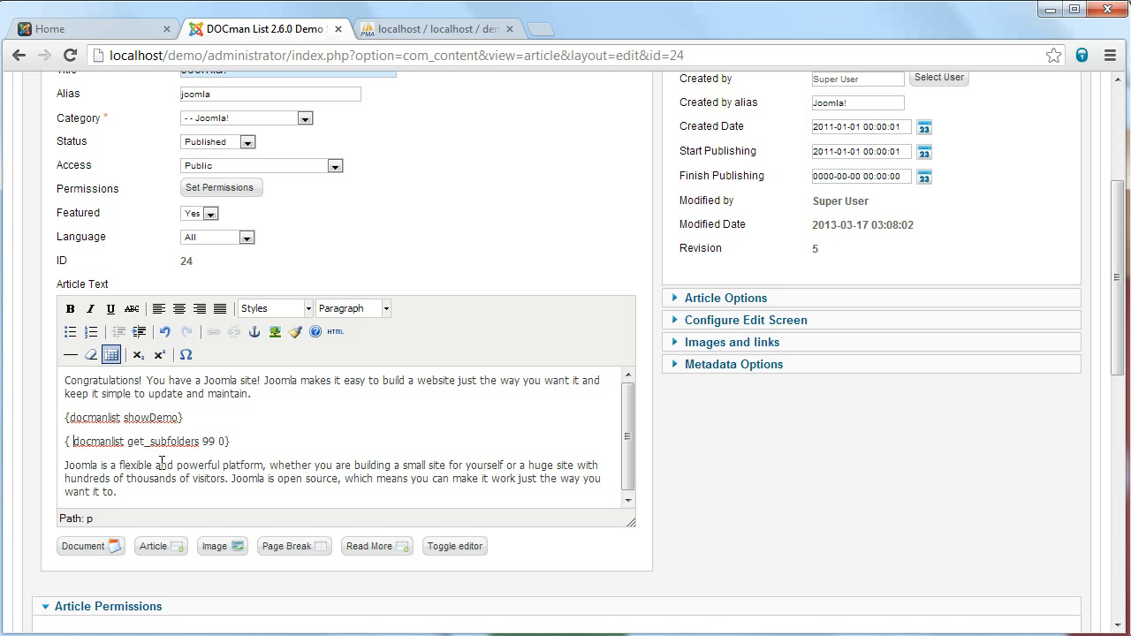
{"action": "scroll", "coordinate": [874, 352], "scroll_direction": "up", "scroll_amount": 3}
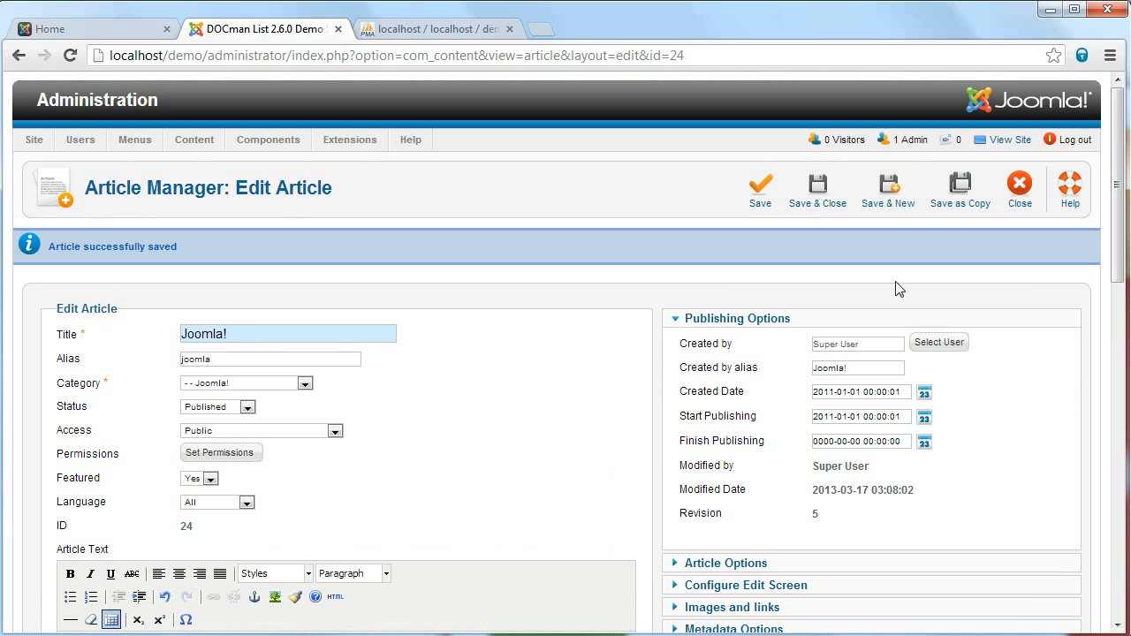
{"action": "left_click", "coordinate": [765, 183]}
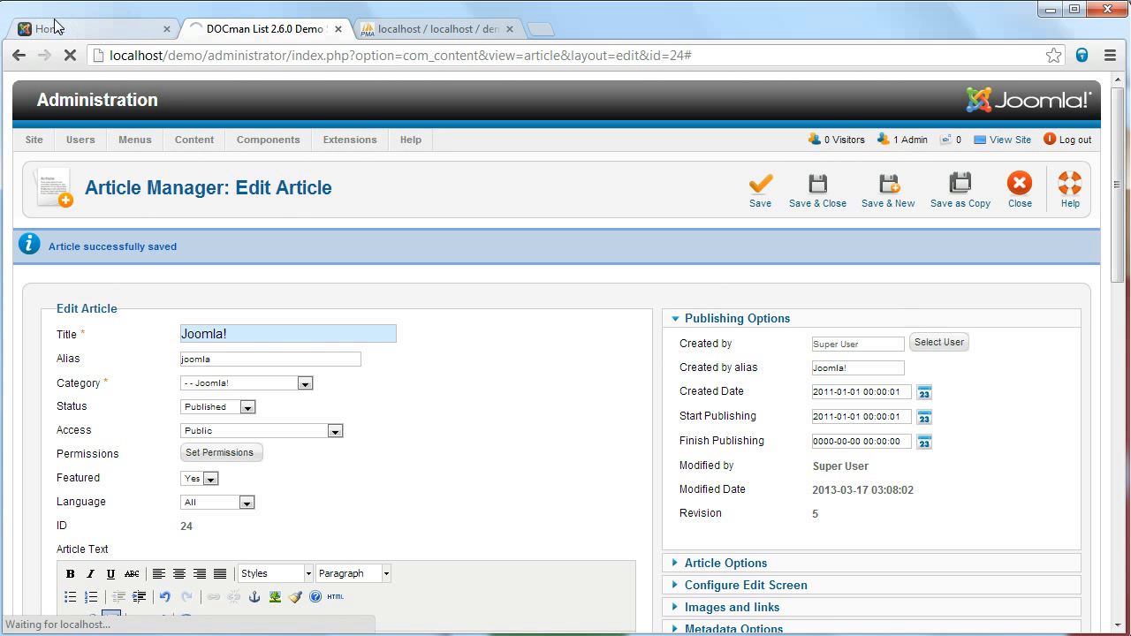
Reload the site's home page and highlight the Key Information list under DOCman List Syntax Examples
{"action": "left_click", "coordinate": [53, 29]}
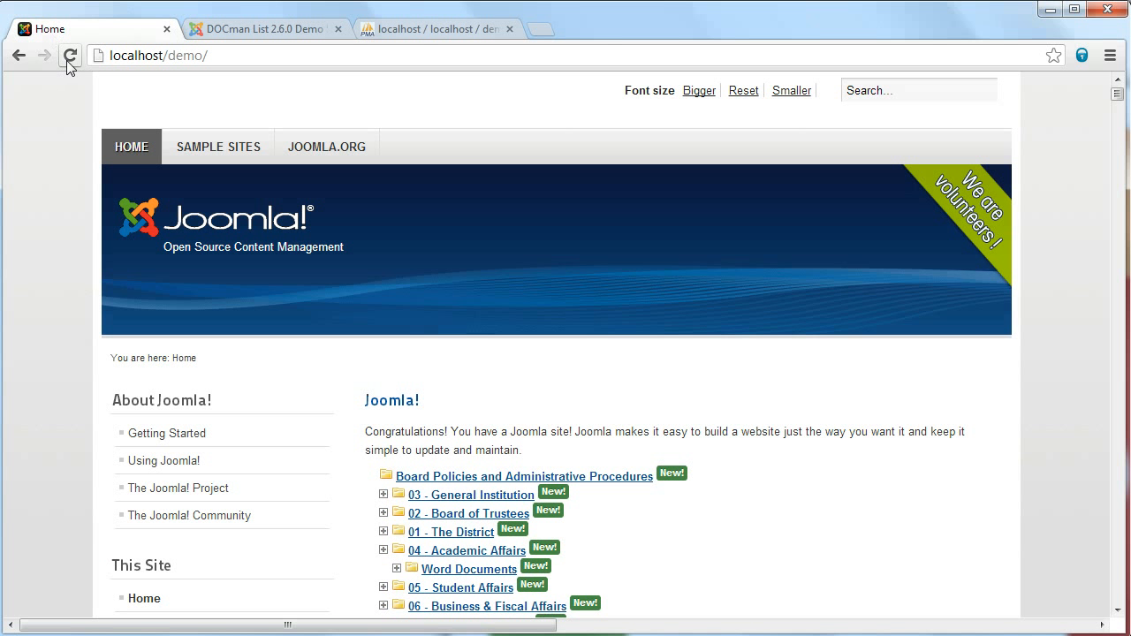
{"action": "left_click", "coordinate": [71, 55]}
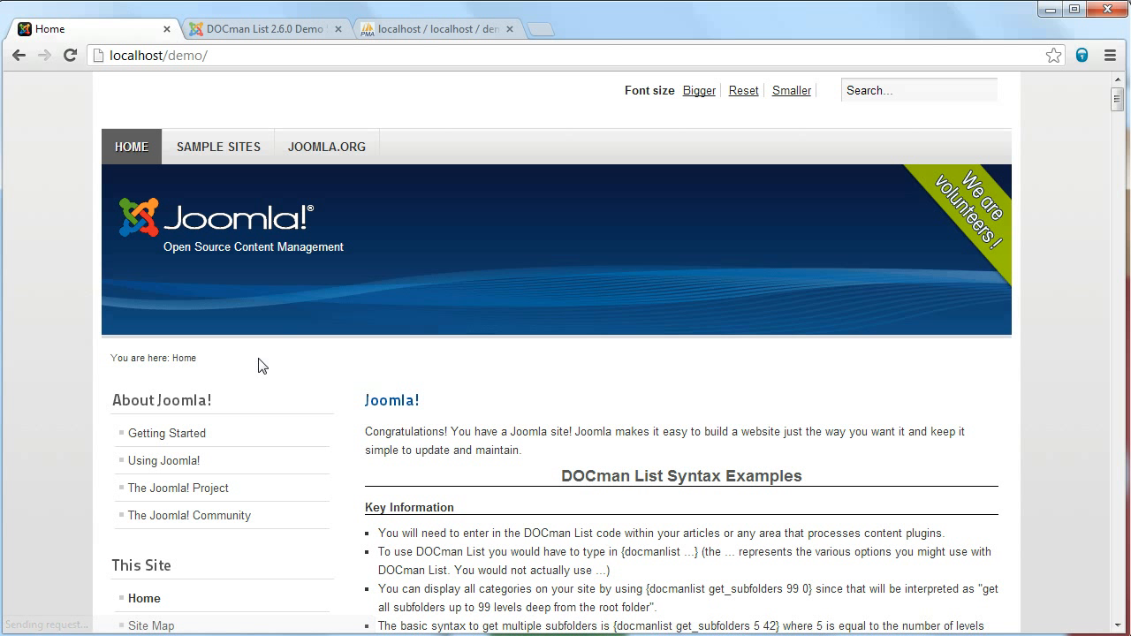
{"action": "scroll", "coordinate": [946, 300], "scroll_direction": "down", "scroll_amount": 3}
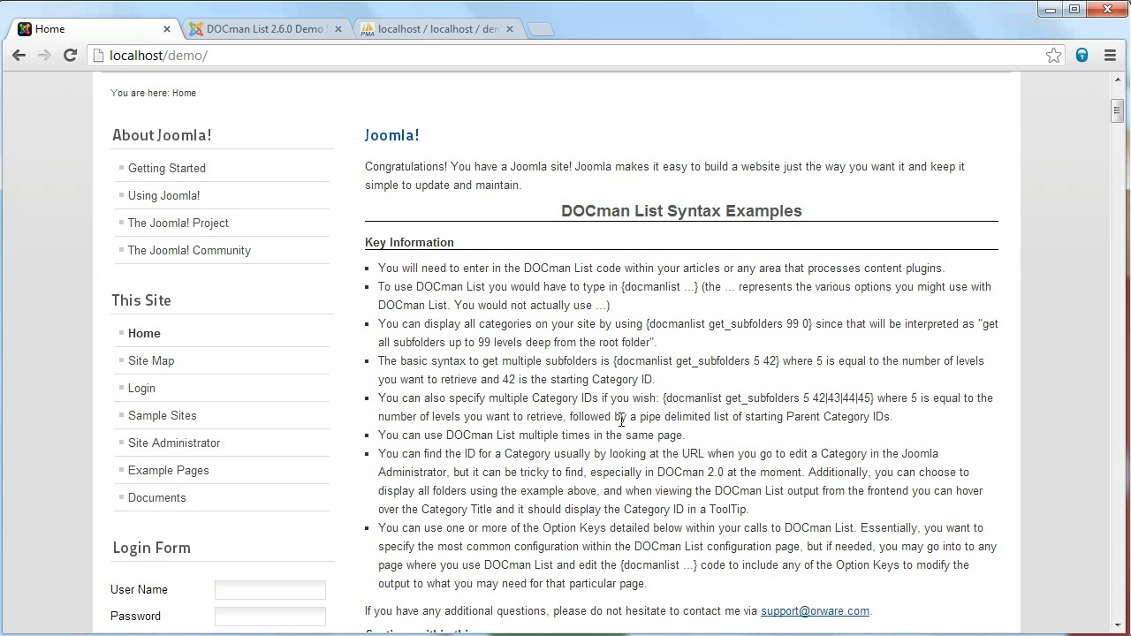
{"action": "scroll", "coordinate": [620, 415], "scroll_direction": "down", "scroll_amount": 1}
{"action": "left_click_drag", "start_coordinate": [380, 176], "coordinate": [753, 500]}
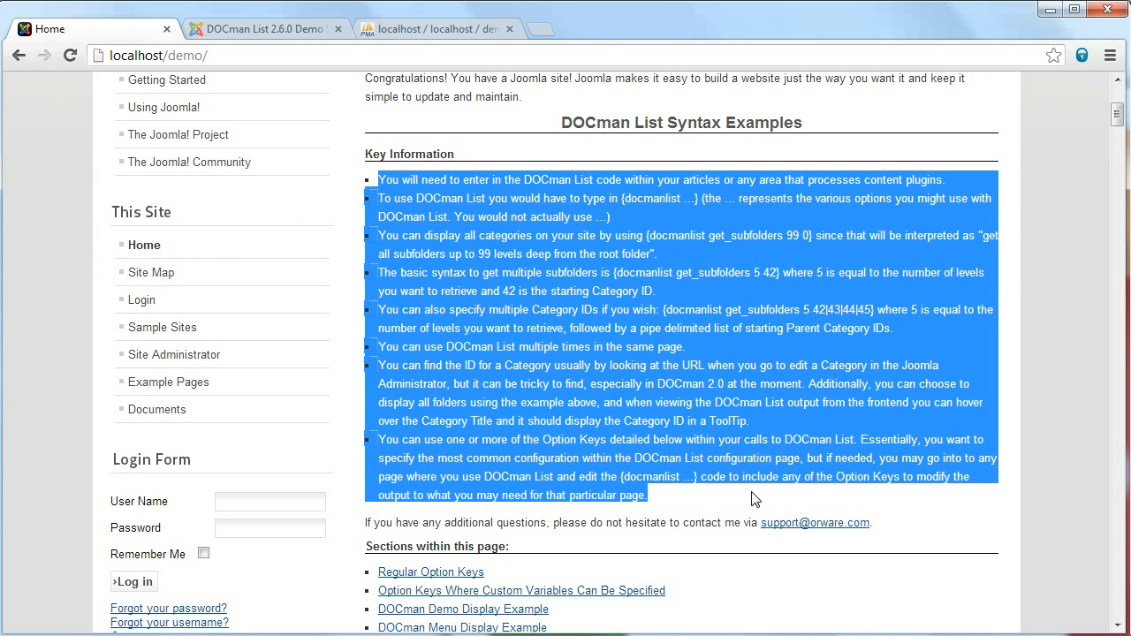
{"action": "left_click", "coordinate": [676, 455]}
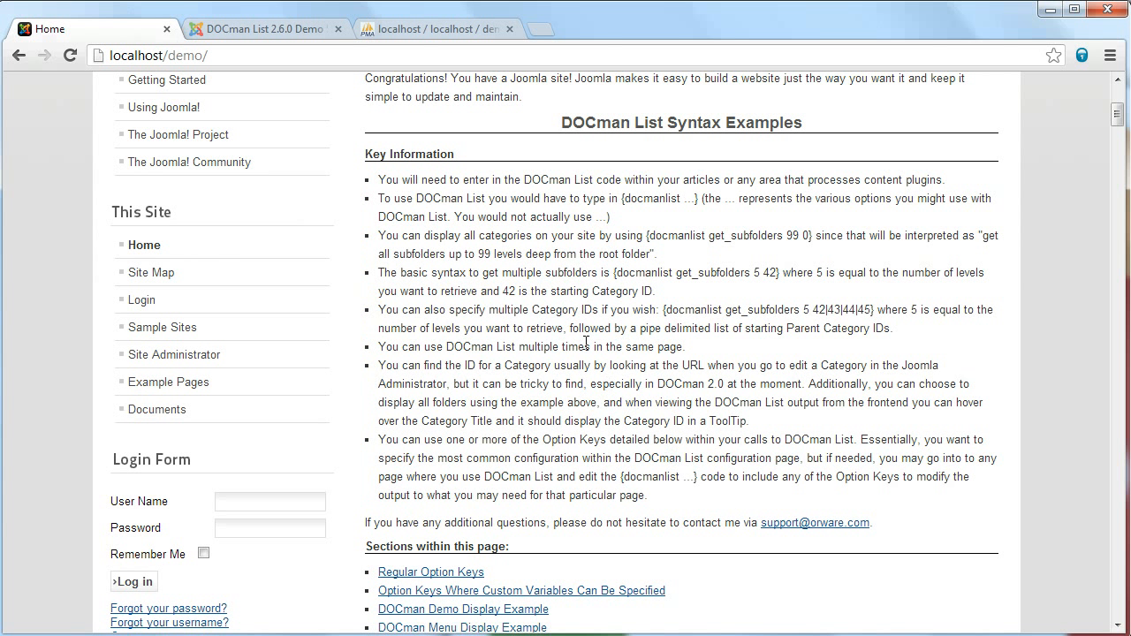
Highlight the get_subfolders 99 0 and 5 42 examples, the category IDs 42|43|44|45 and the Option Keys mention in Key Information
{"action": "left_click_drag", "start_coordinate": [647, 234], "coordinate": [806, 240]}
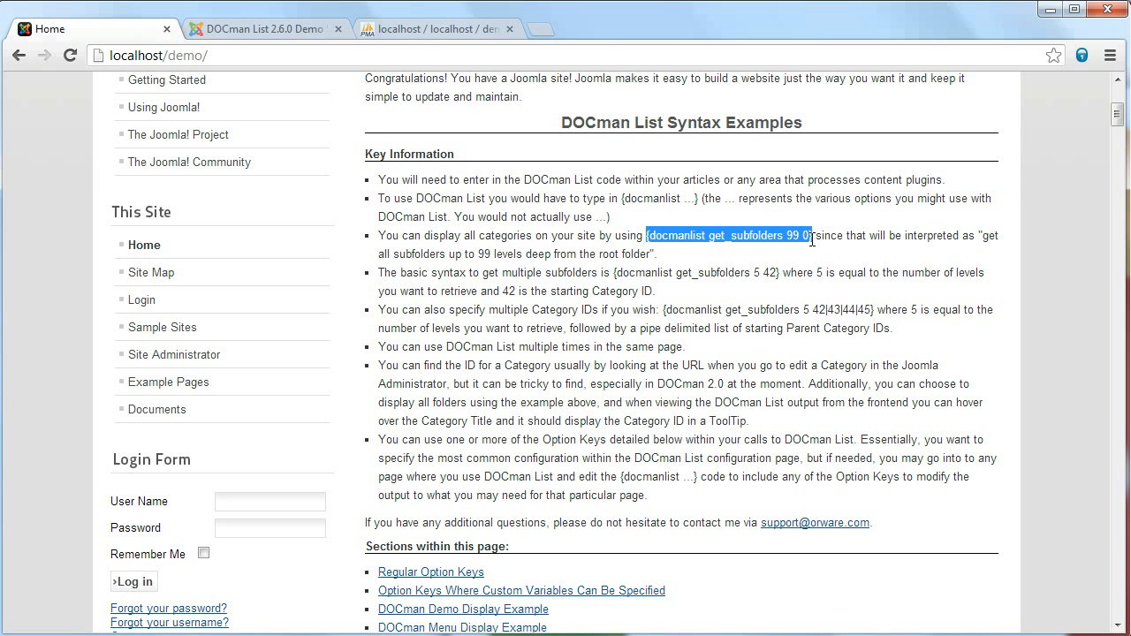
{"action": "left_click", "coordinate": [758, 243]}
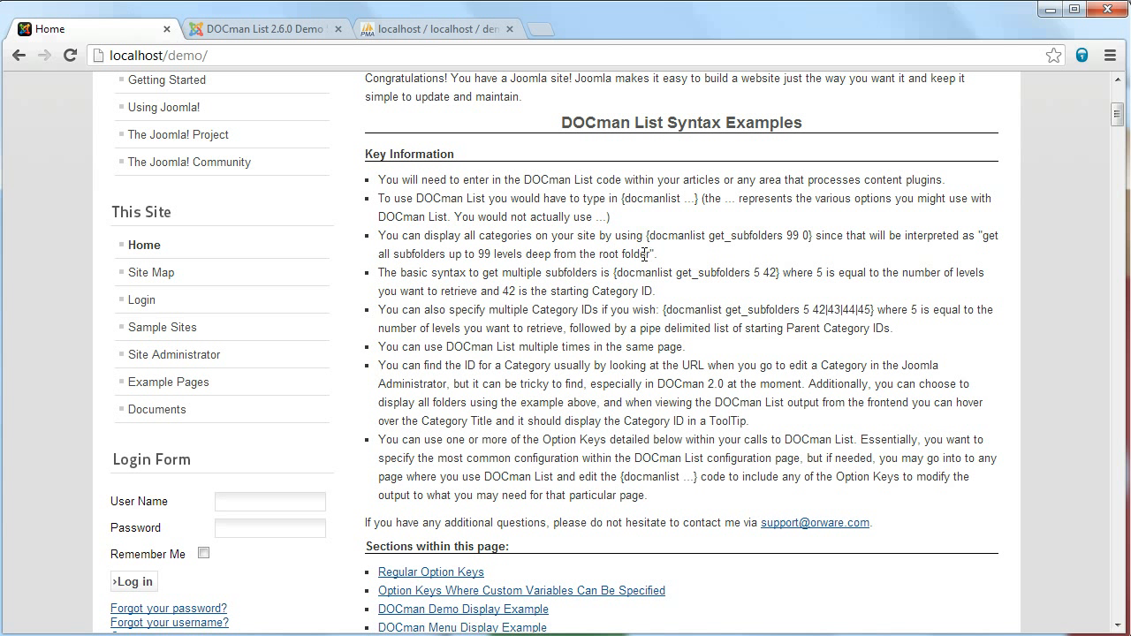
{"action": "left_click_drag", "start_coordinate": [614, 271], "coordinate": [780, 274]}
{"action": "left_click", "coordinate": [776, 280]}
{"action": "left_click_drag", "start_coordinate": [812, 311], "coordinate": [872, 311]}
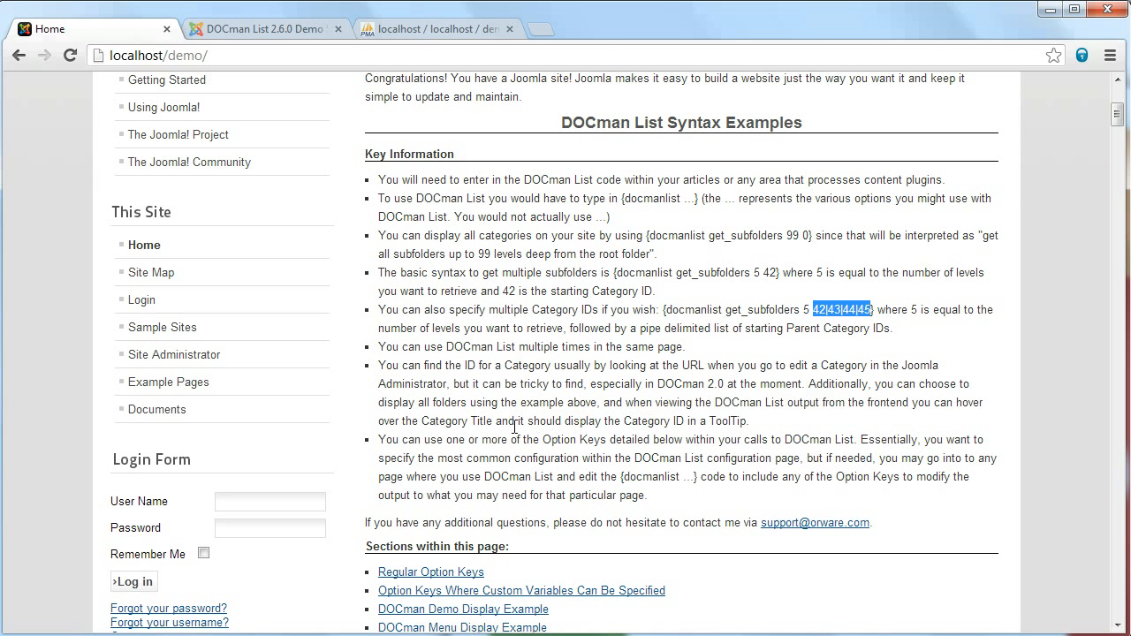
{"action": "left_click_drag", "start_coordinate": [541, 439], "coordinate": [610, 439]}
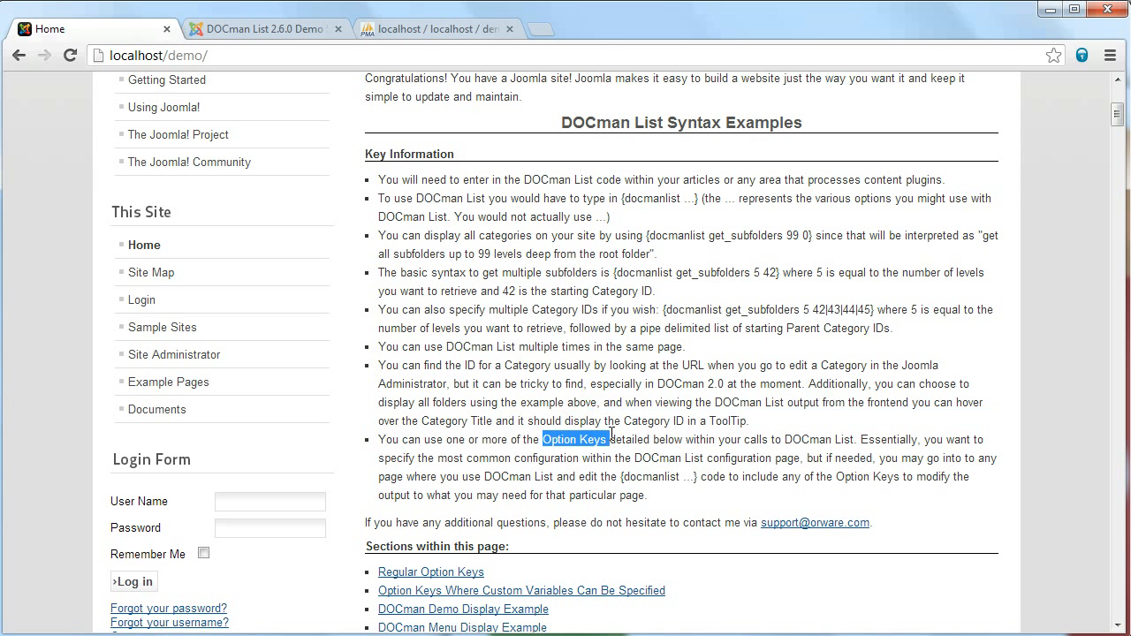
Save and close the article, and open the Content - File Listing Plugin for DOCman to check the keys for its ordering options
{"action": "left_click", "coordinate": [346, 27]}
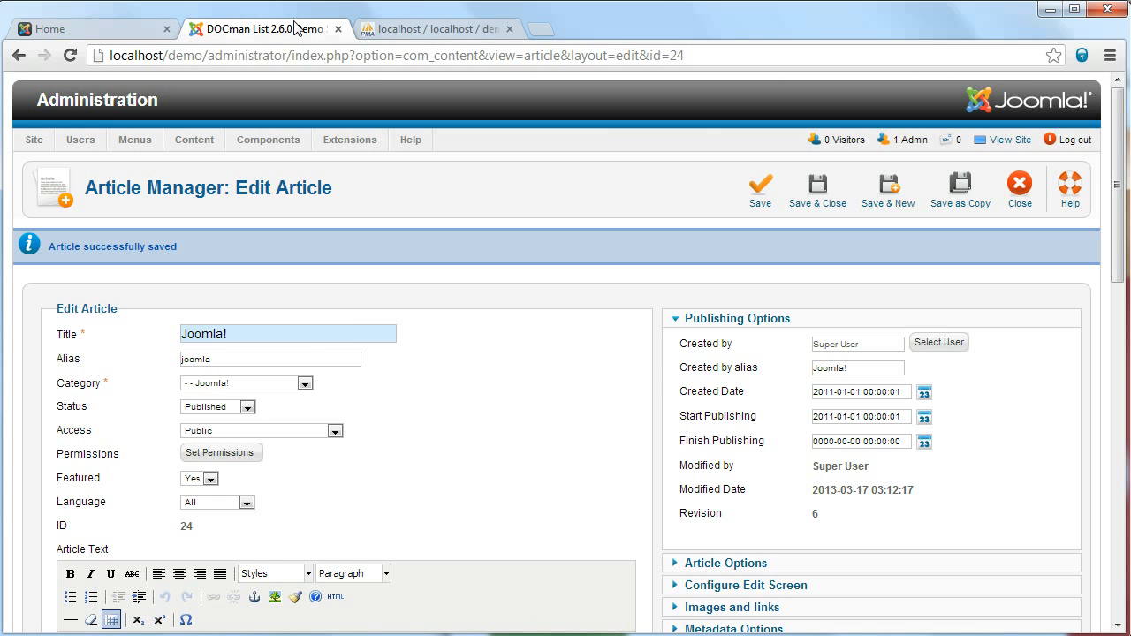
{"action": "left_click", "coordinate": [830, 201]}
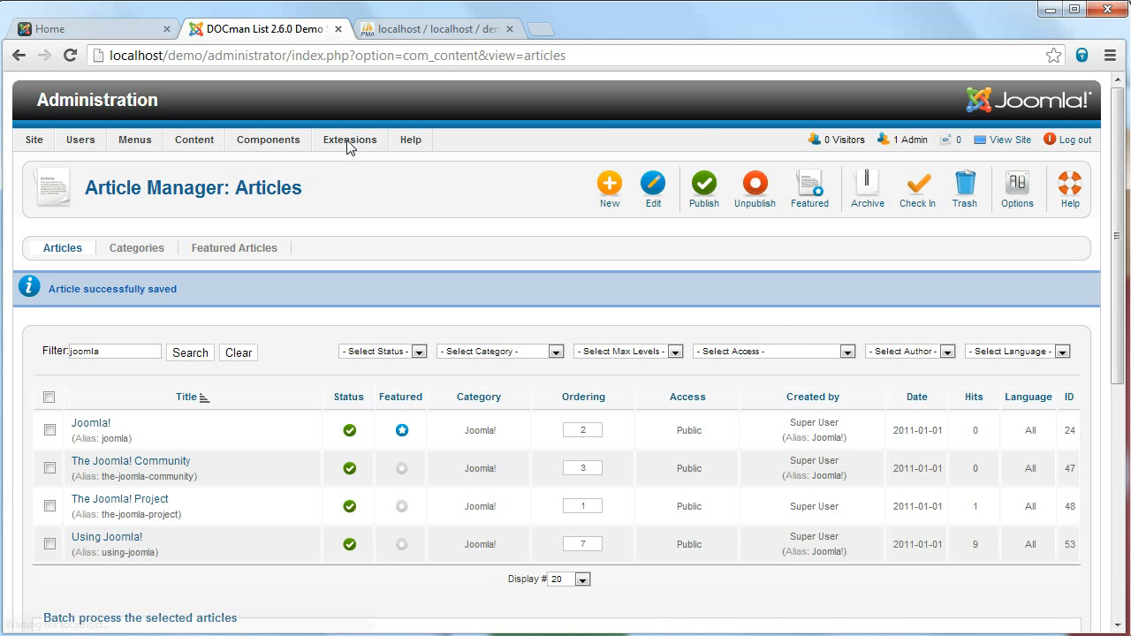
{"action": "mouse_move", "coordinate": [350, 141]}
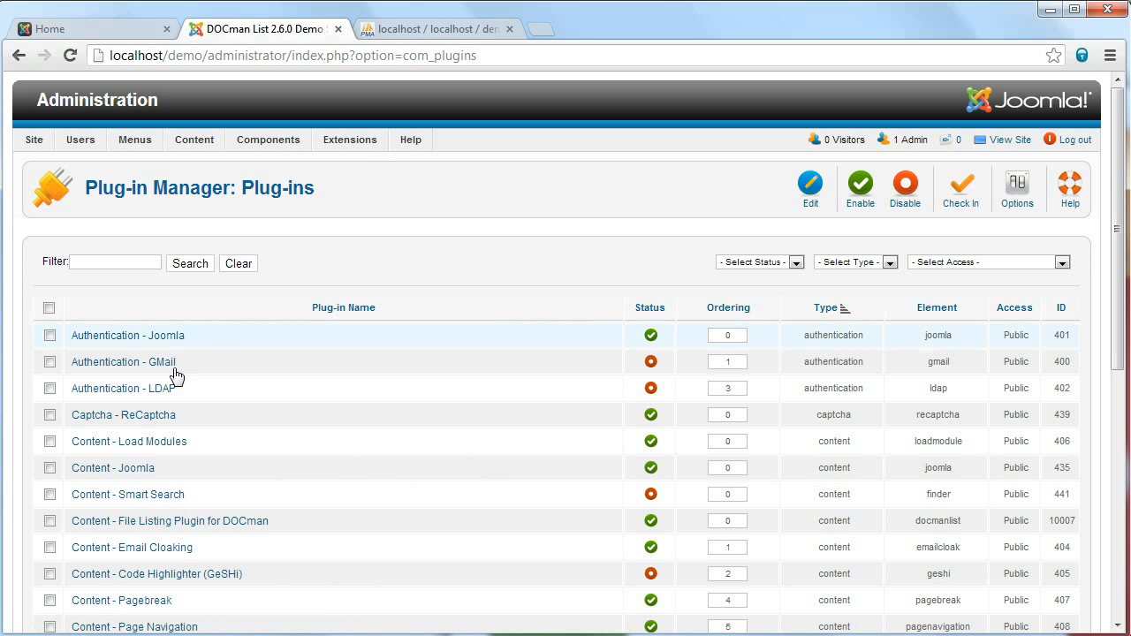
{"action": "left_click", "coordinate": [200, 523]}
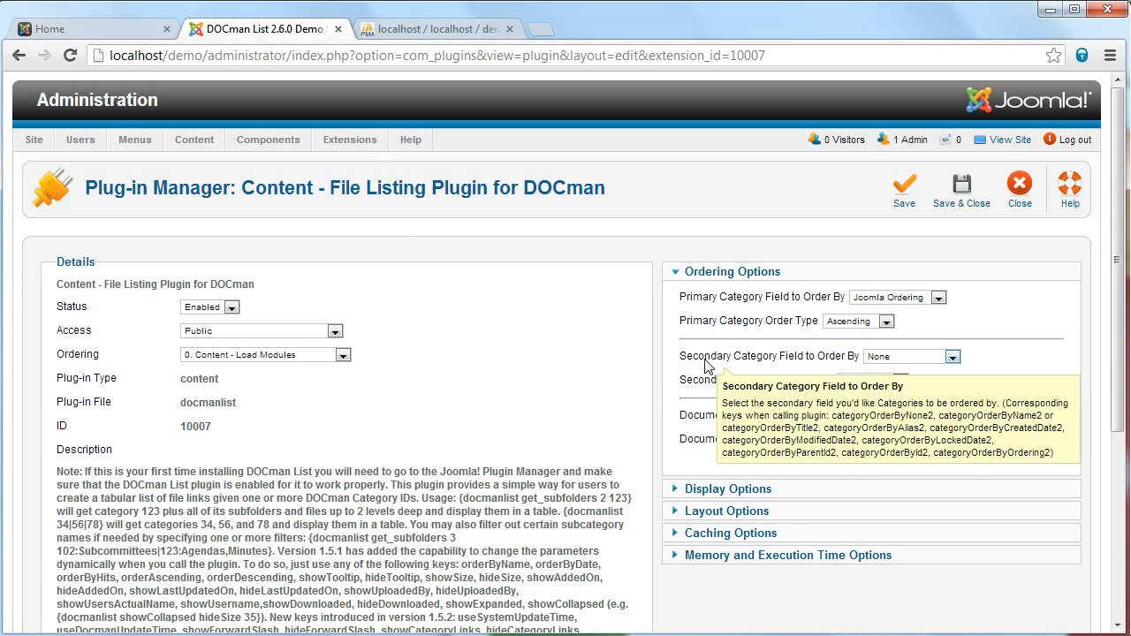
{"action": "mouse_move", "coordinate": [733, 300]}
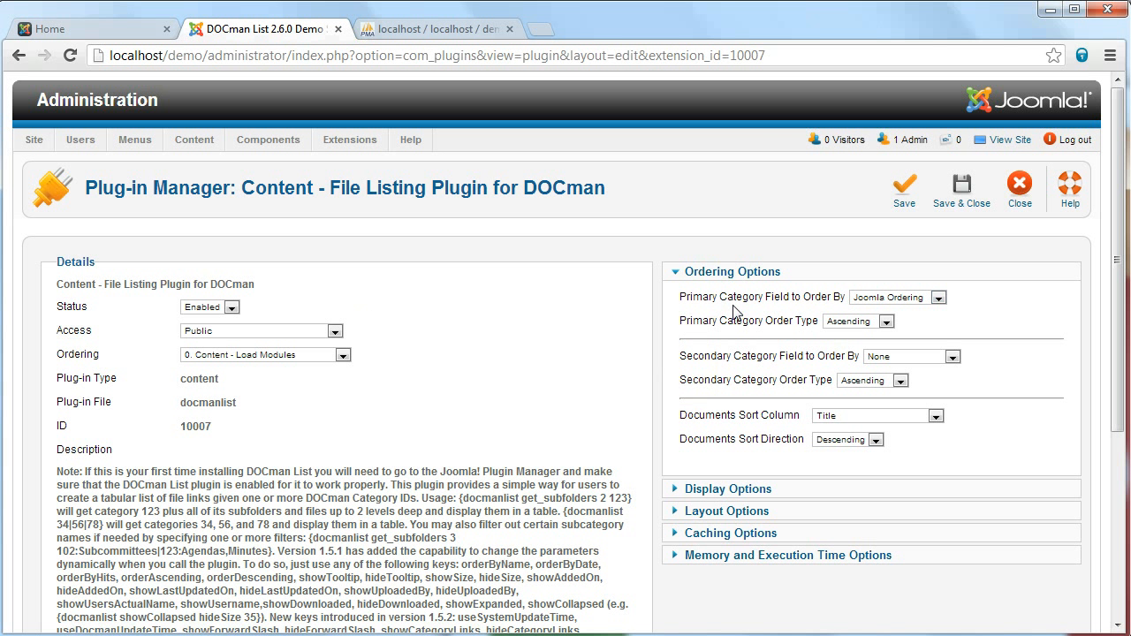
{"action": "mouse_move", "coordinate": [734, 325]}
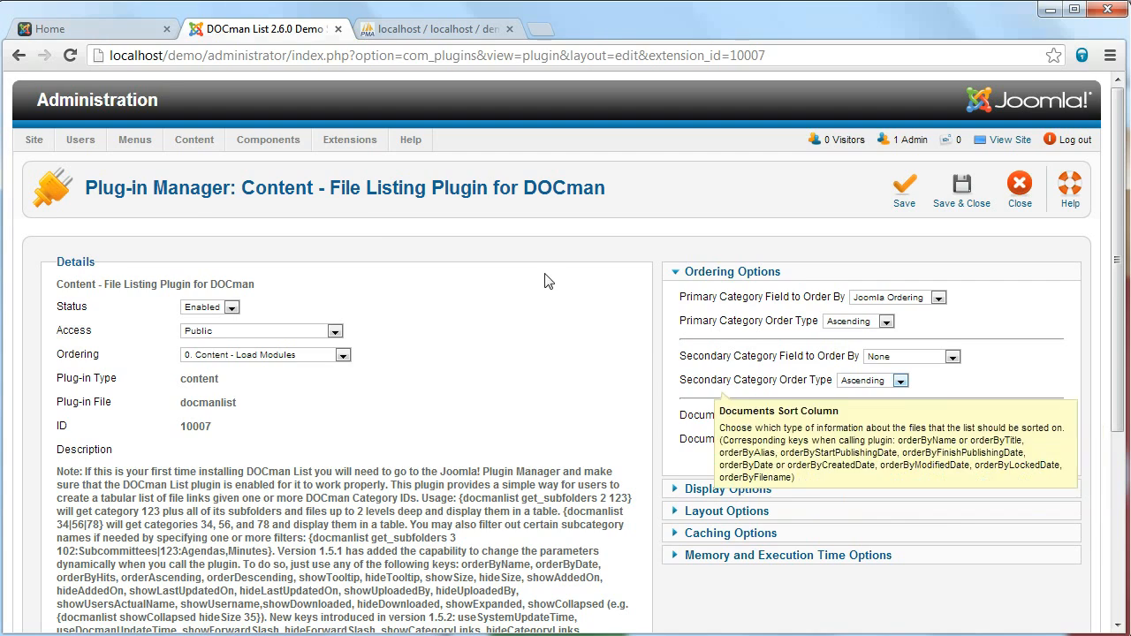
Examine the demo display, menu display, single category and parent category plugin code examples on the home page
{"action": "left_click", "coordinate": [42, 30]}
{"action": "scroll", "coordinate": [483, 328], "scroll_direction": "down", "scroll_amount": 7}
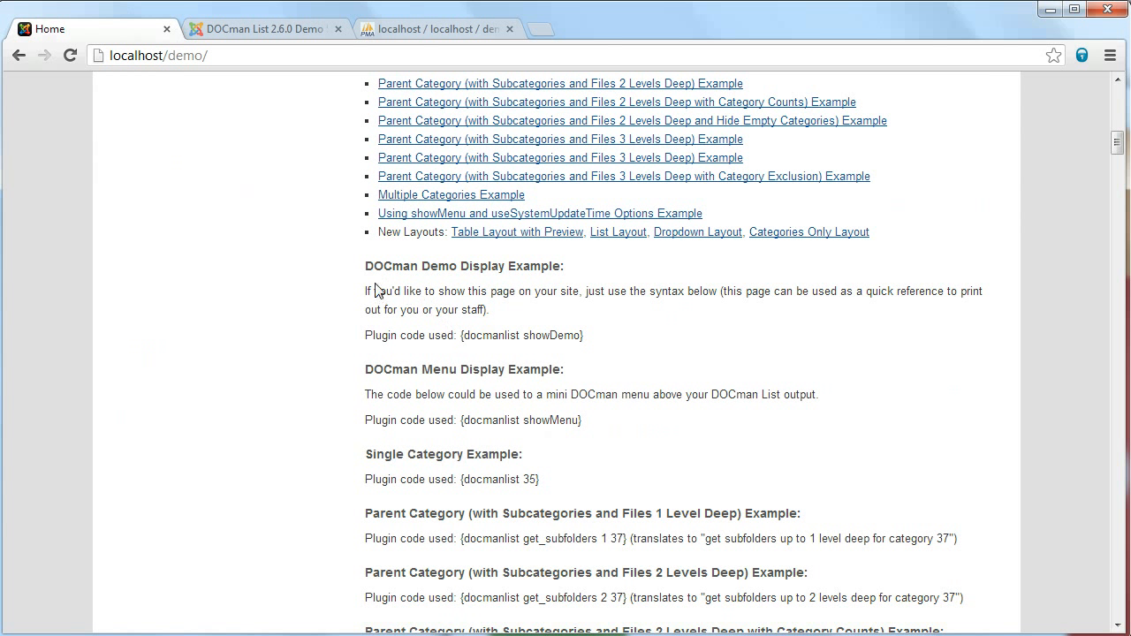
{"action": "left_click_drag", "start_coordinate": [366, 265], "coordinate": [567, 436]}
{"action": "scroll", "coordinate": [567, 436], "scroll_direction": "down", "scroll_amount": 1}
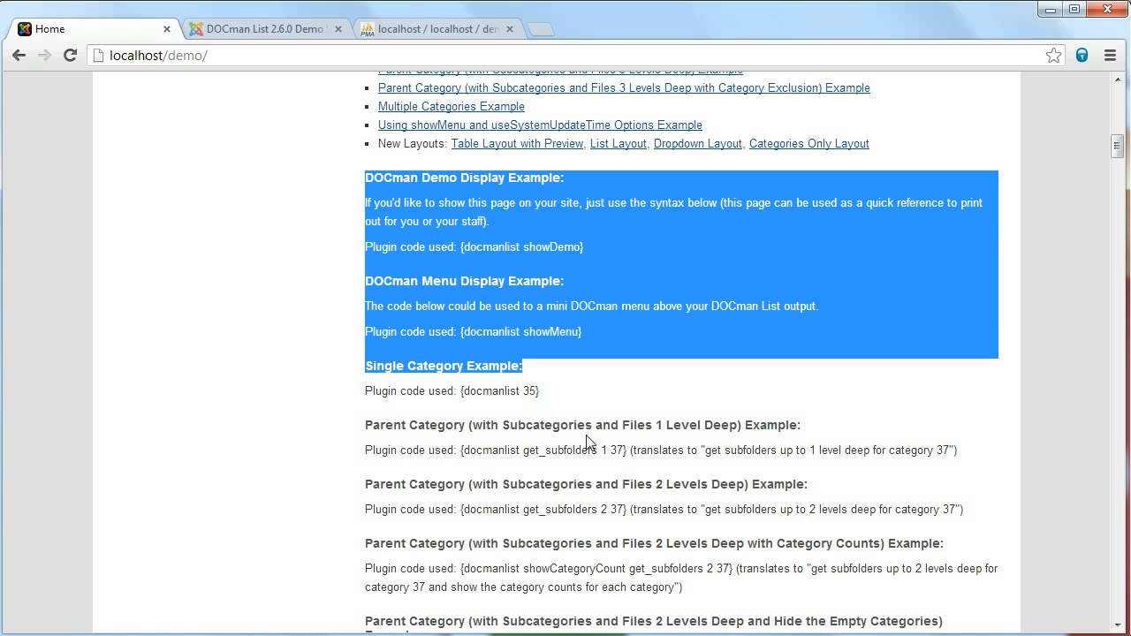
{"action": "scroll", "coordinate": [654, 523], "scroll_direction": "down", "scroll_amount": 1}
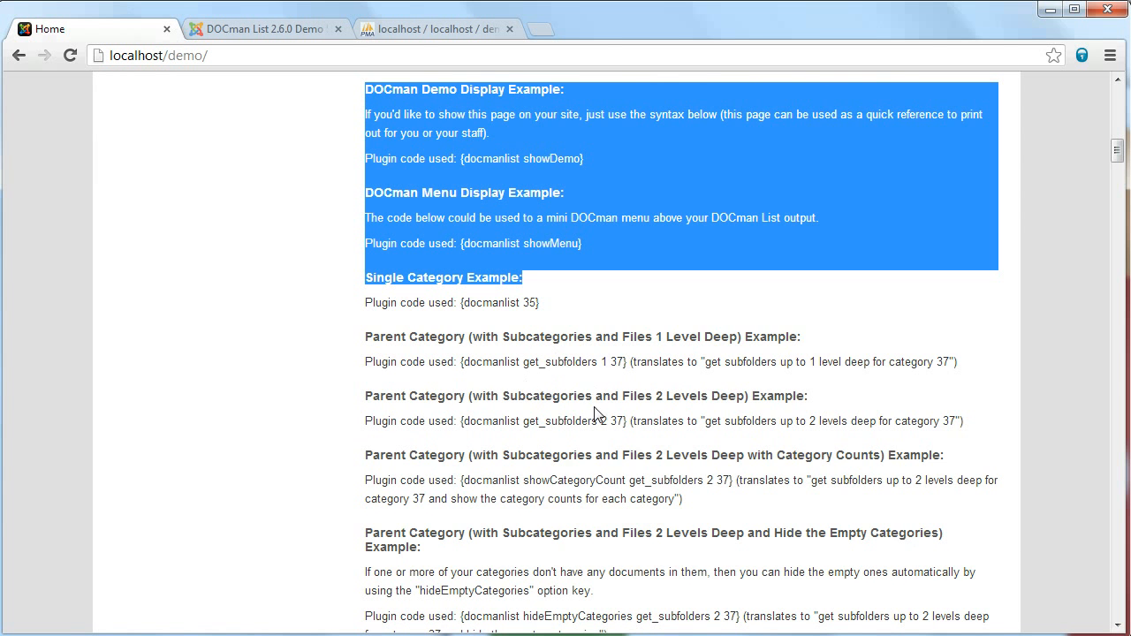
{"action": "scroll", "coordinate": [592, 402], "scroll_direction": "down", "scroll_amount": 1}
{"action": "scroll", "coordinate": [673, 446], "scroll_direction": "down", "scroll_amount": 1}
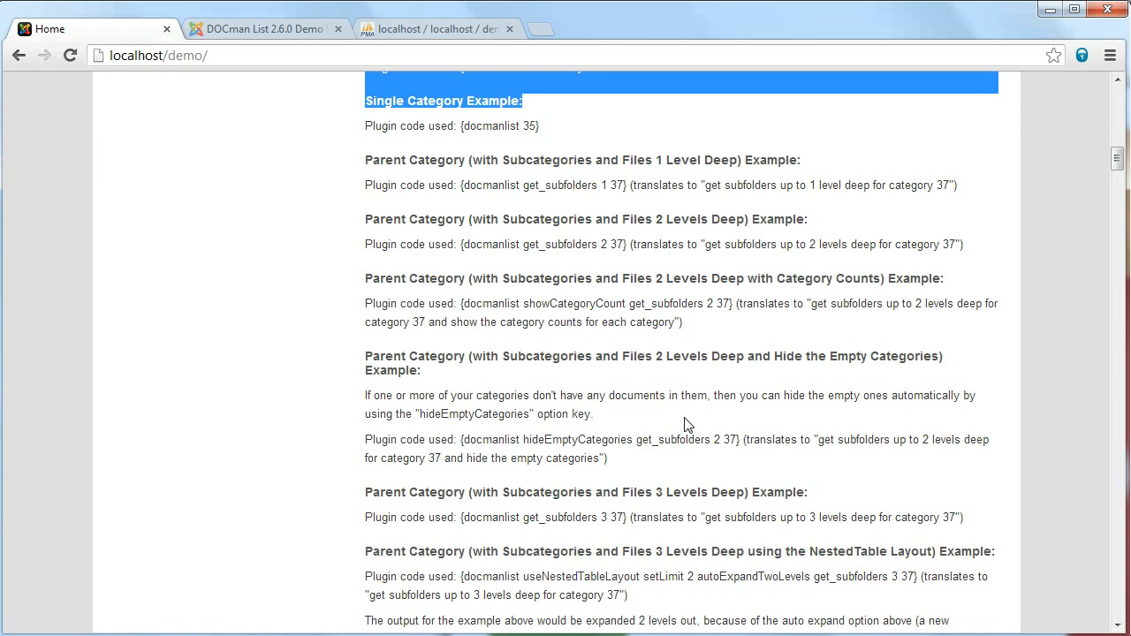
{"action": "scroll", "coordinate": [669, 462], "scroll_direction": "down", "scroll_amount": 1}
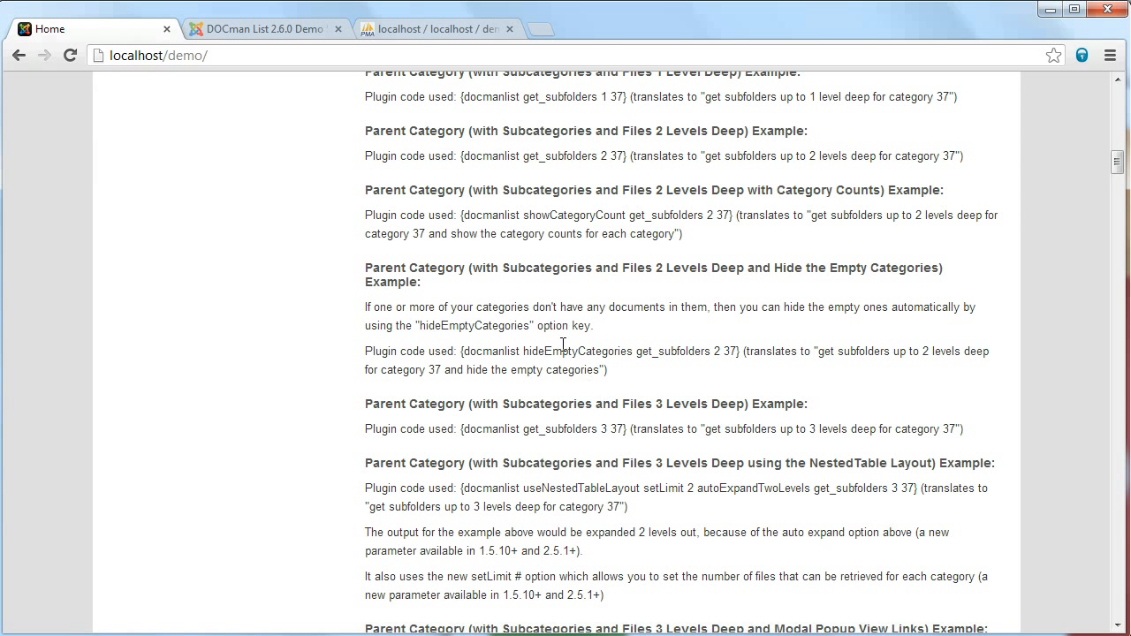
Highlight the showCategoryCount key and the useNestedTableLayout setLimit 2 autoExpandTwoLevels options in the parent category examples
{"action": "left_click_drag", "start_coordinate": [528, 216], "coordinate": [627, 222]}
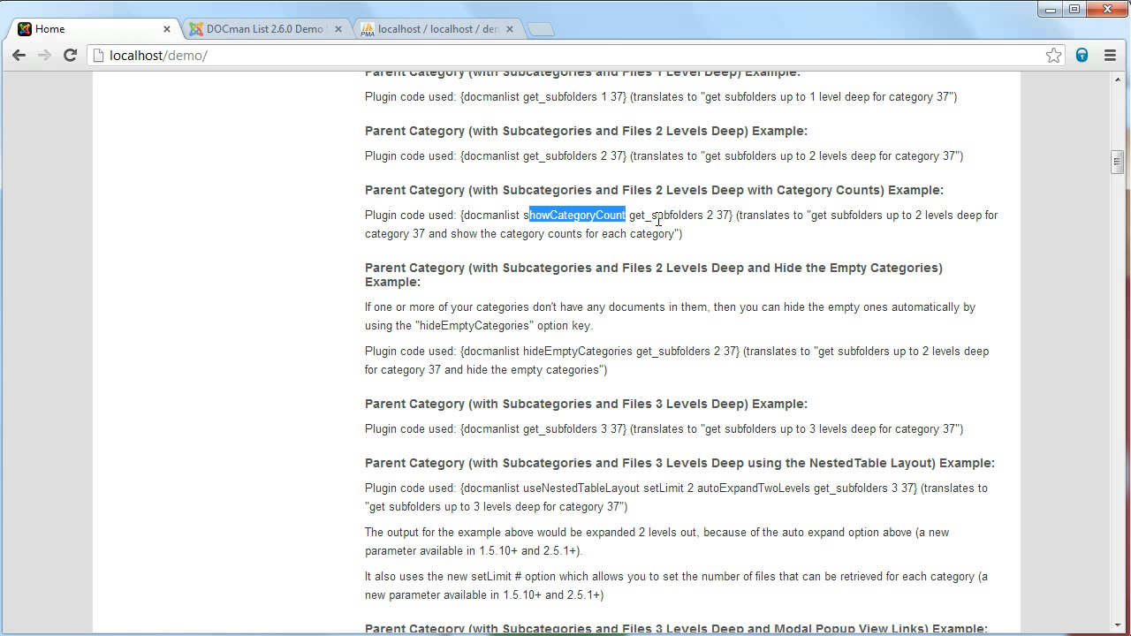
{"action": "scroll", "coordinate": [514, 401], "scroll_direction": "down", "scroll_amount": 1}
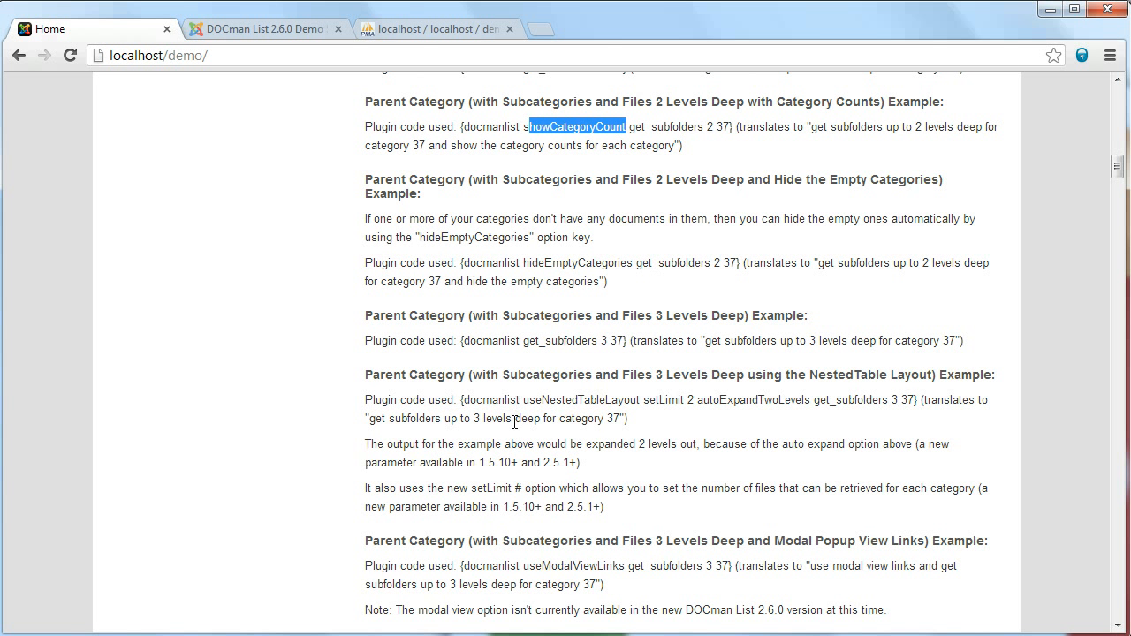
{"action": "left_click_drag", "start_coordinate": [523, 399], "coordinate": [816, 403]}
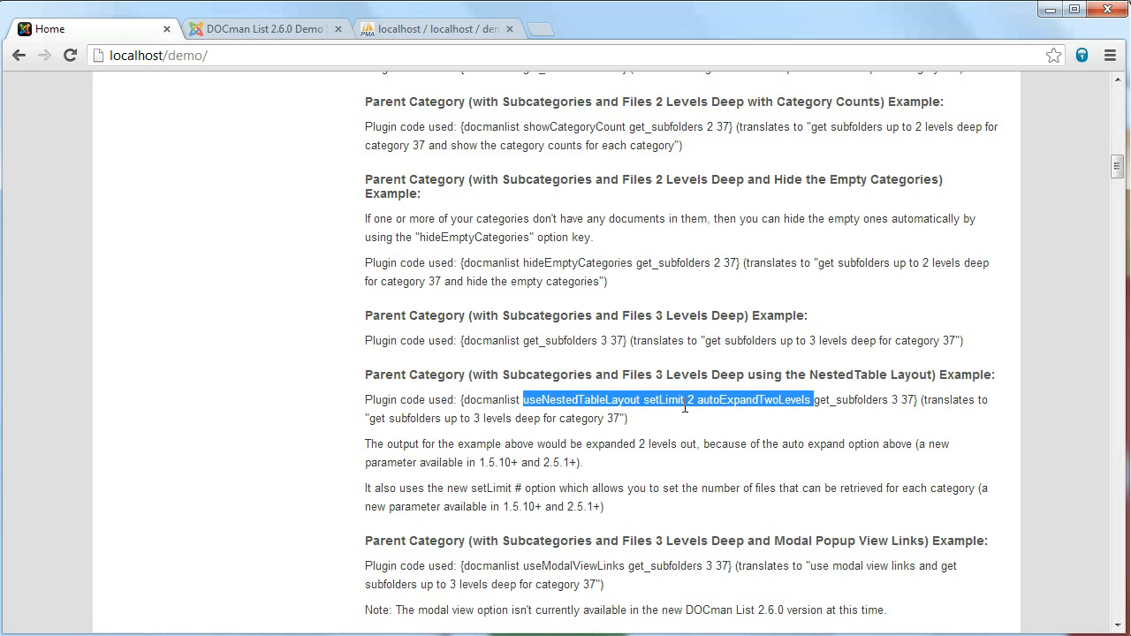
Examine the modal popup, category exclusion, multiple categories and New Layouts plugin code examples
{"action": "scroll", "coordinate": [685, 408], "scroll_direction": "down", "scroll_amount": 2}
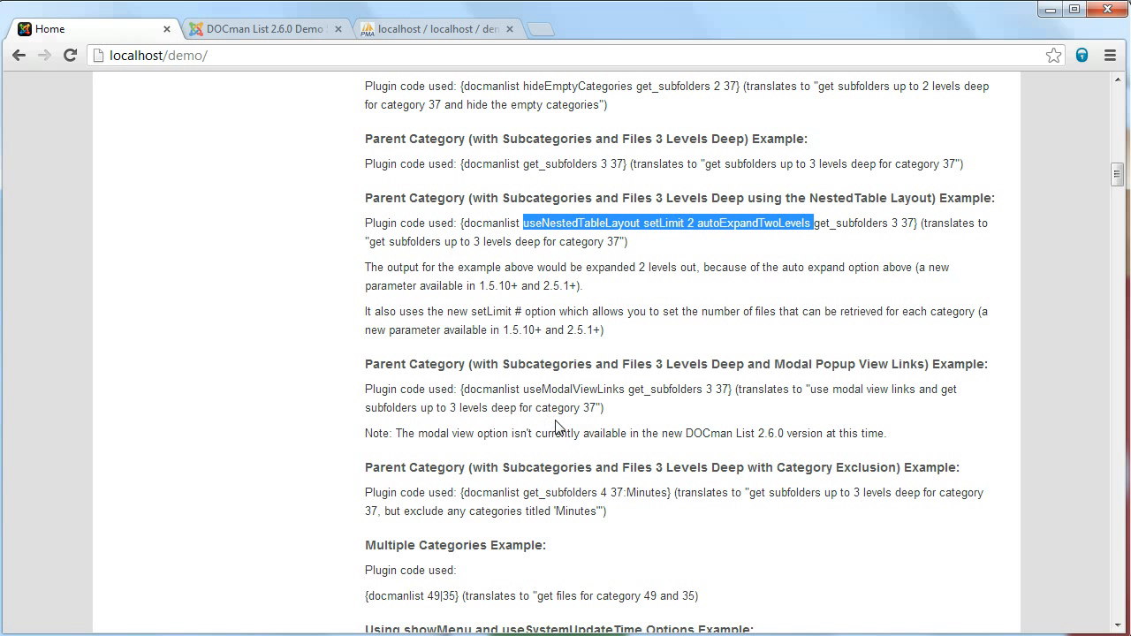
{"action": "left_click", "coordinate": [556, 428]}
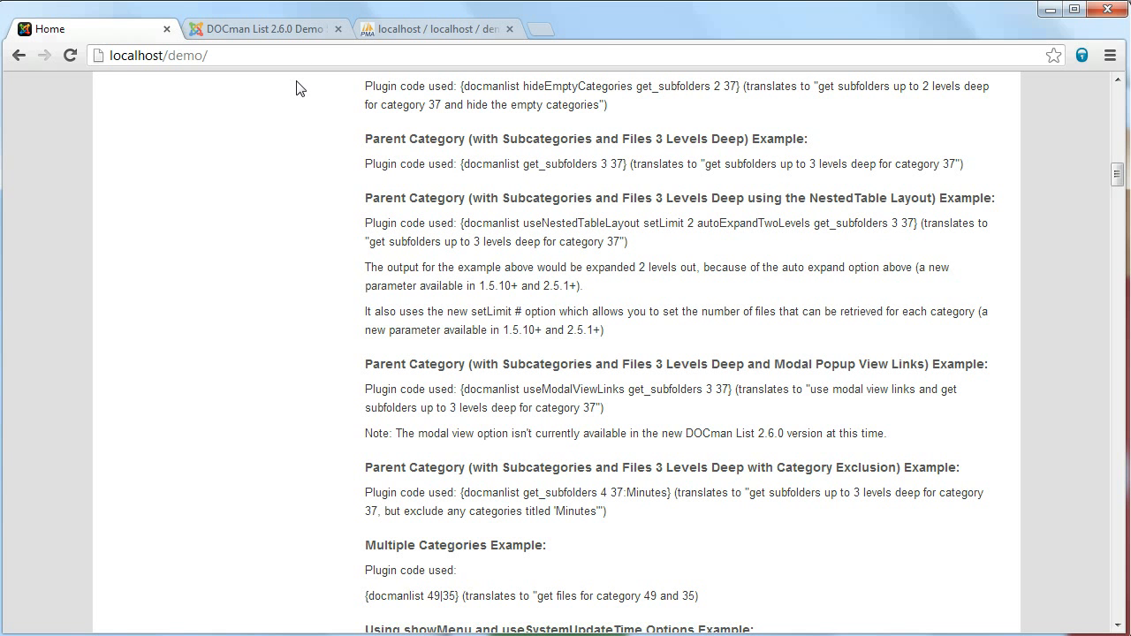
{"action": "scroll", "coordinate": [348, 253], "scroll_direction": "down", "scroll_amount": 7}
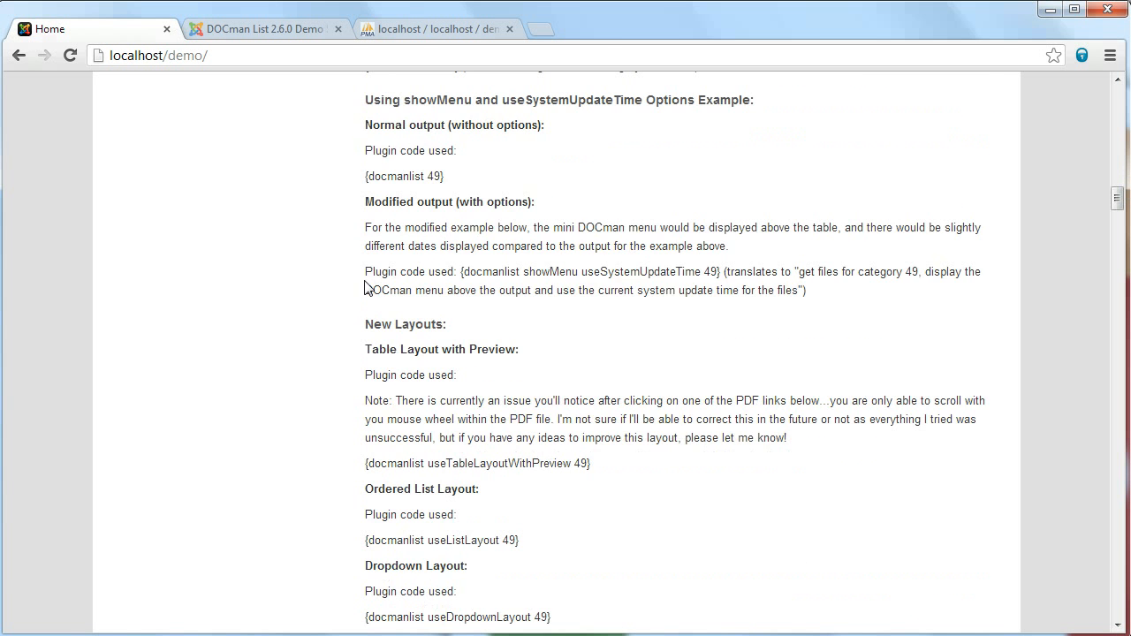
{"action": "scroll", "coordinate": [366, 283], "scroll_direction": "down", "scroll_amount": 3}
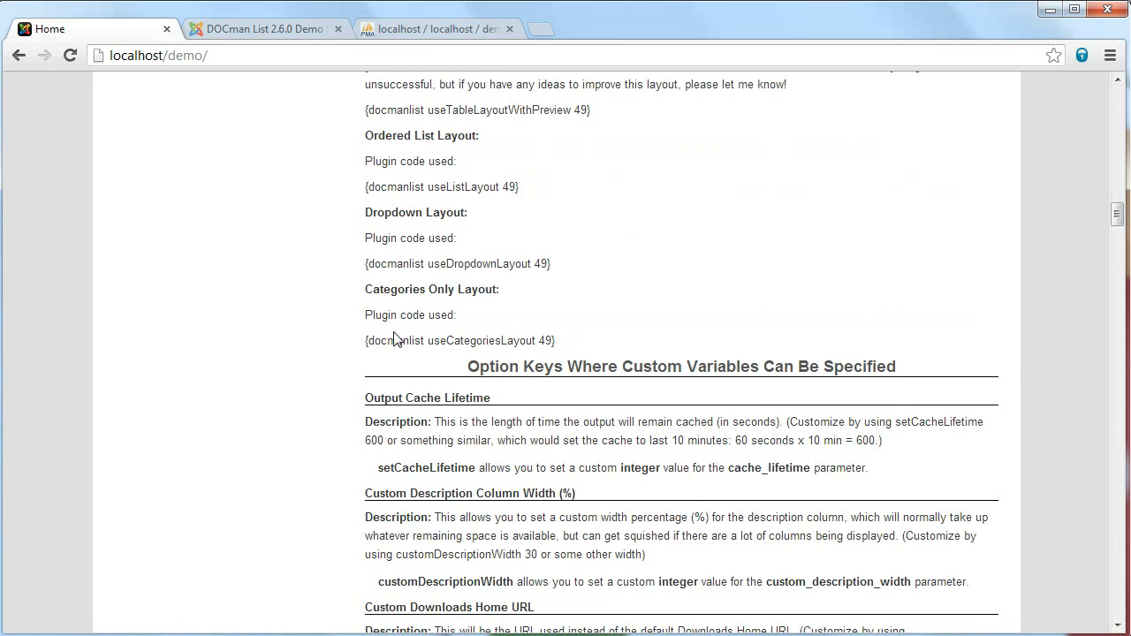
Highlight the Output Cache Lifetime heading and description on the home page, and compare them with the ordering option's tooltip in the plugin settings
{"action": "scroll", "coordinate": [394, 336], "scroll_direction": "down", "scroll_amount": 2}
{"action": "scroll", "coordinate": [457, 246], "scroll_direction": "down", "scroll_amount": 1}
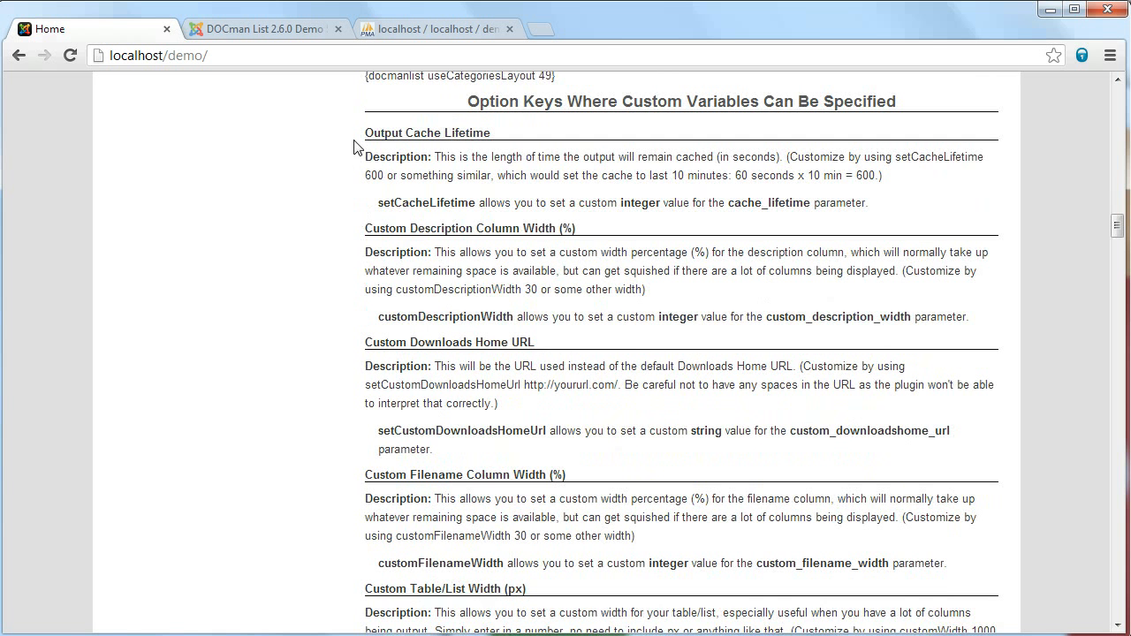
{"action": "left_click_drag", "start_coordinate": [366, 133], "coordinate": [493, 134]}
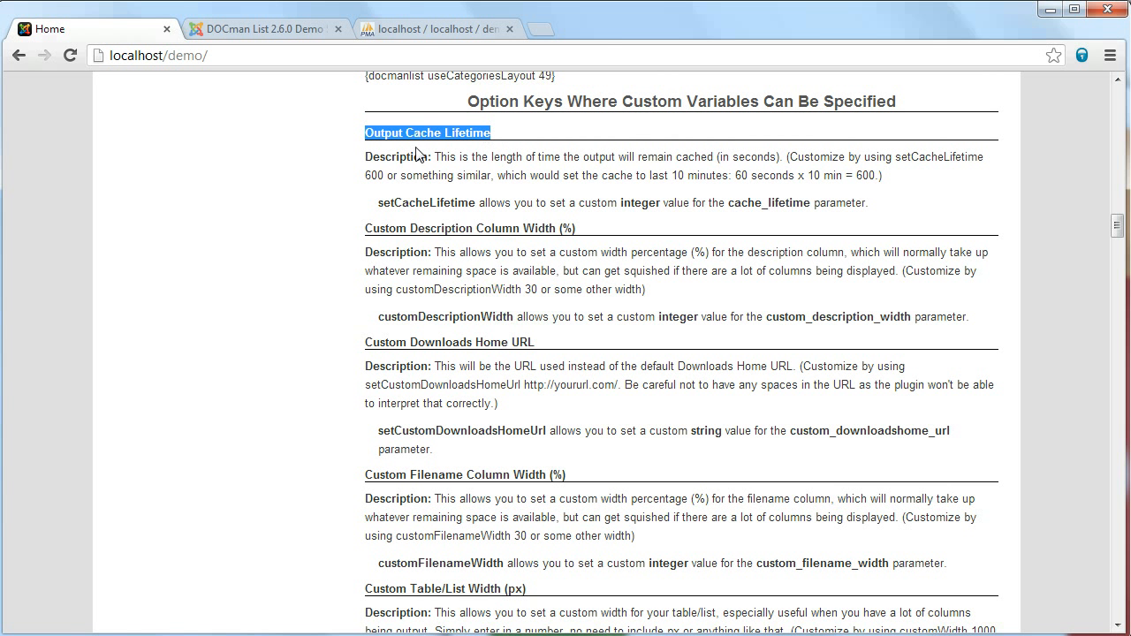
{"action": "left_click_drag", "start_coordinate": [365, 159], "coordinate": [939, 180]}
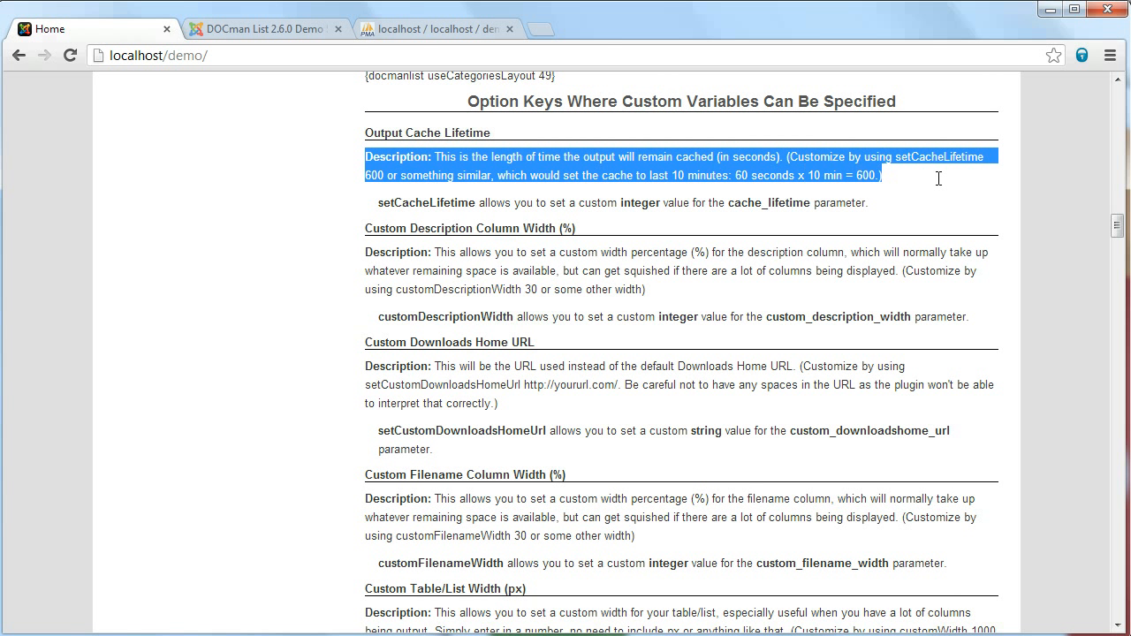
{"action": "left_click", "coordinate": [196, 27]}
{"action": "mouse_move", "coordinate": [749, 305]}
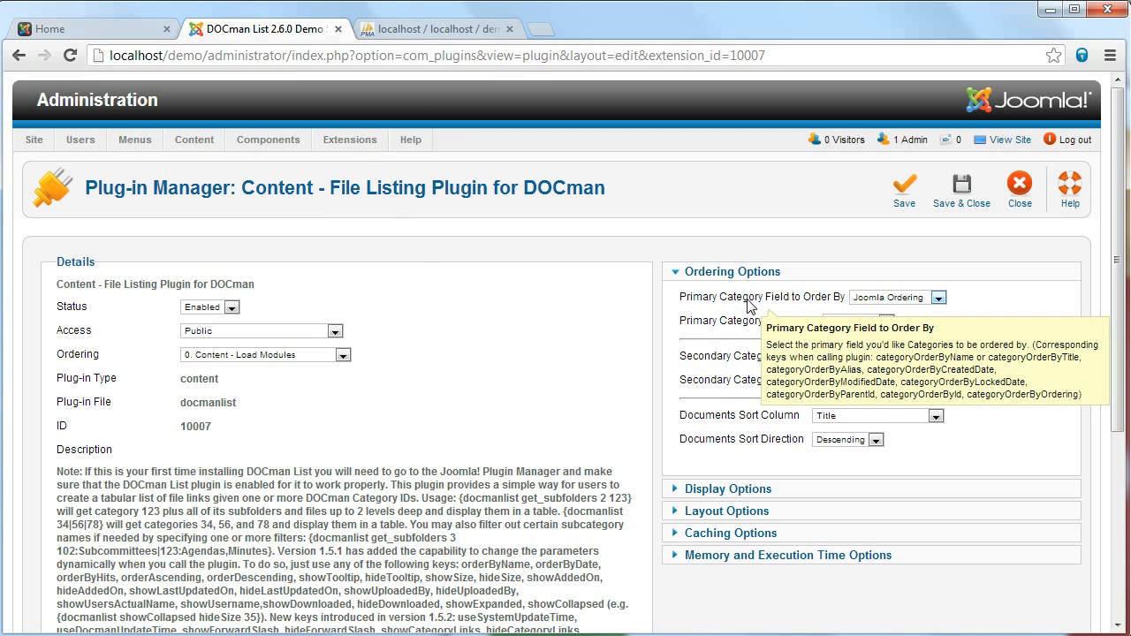
{"action": "left_click", "coordinate": [88, 32]}
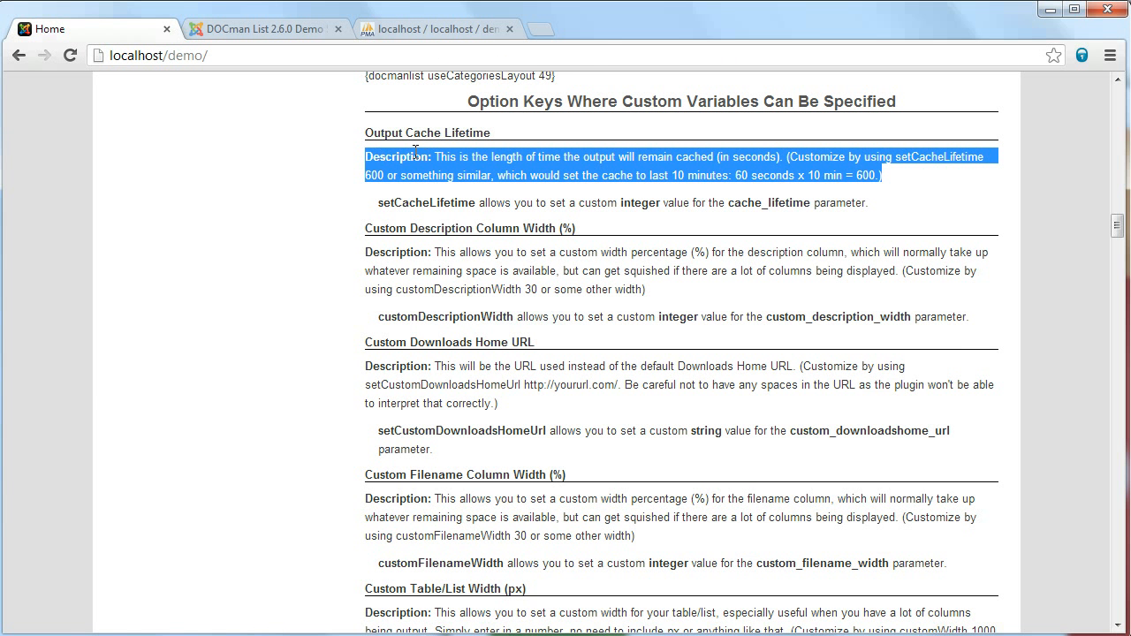
Highlight the setCacheLifetime key and the Option Keys Where Custom Variables Can Be Specified heading
{"action": "left_click", "coordinate": [380, 203]}
{"action": "left_click_drag", "start_coordinate": [380, 203], "coordinate": [477, 202]}
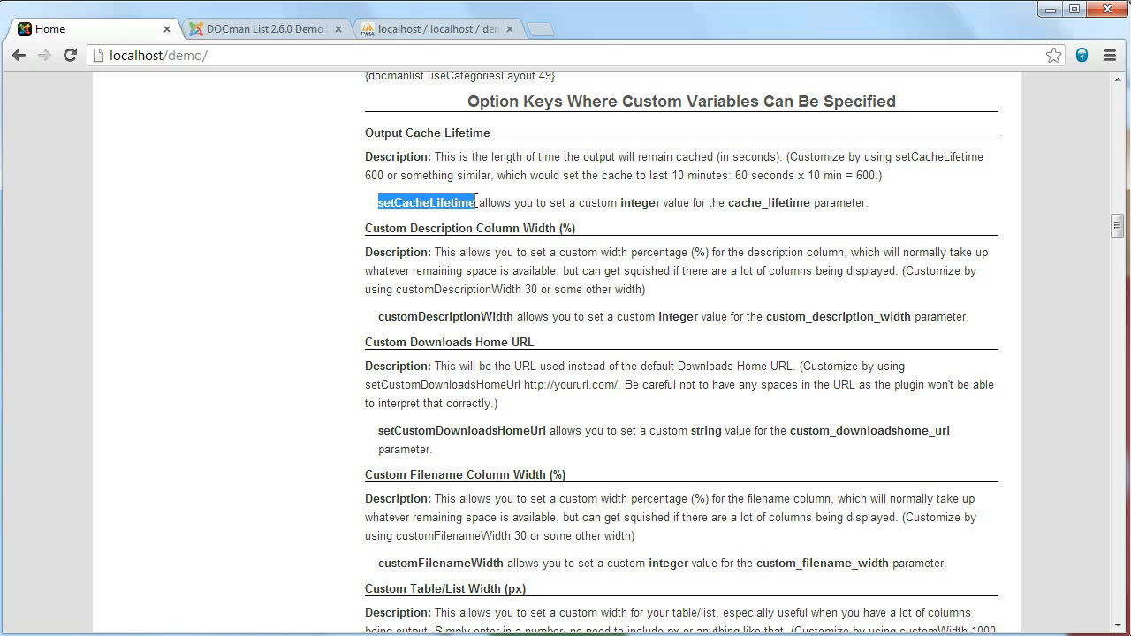
{"action": "left_click", "coordinate": [405, 203]}
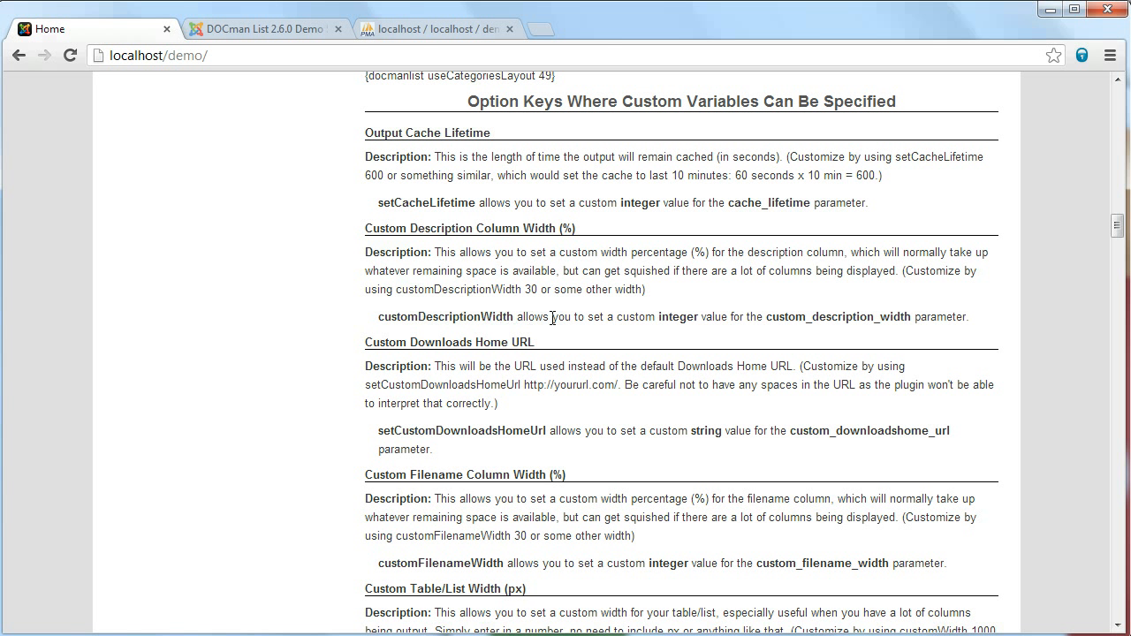
{"action": "left_click_drag", "start_coordinate": [468, 101], "coordinate": [906, 104]}
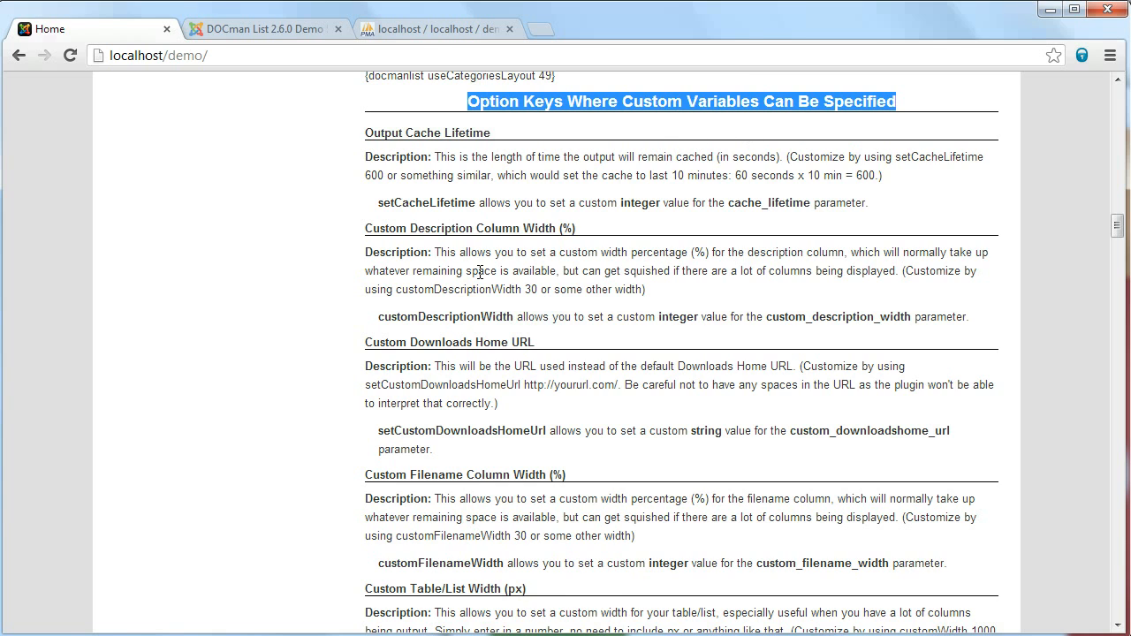
Go back to the NestedTable layout example and highlight its setLimit key and the value 2
{"action": "scroll", "coordinate": [479, 272], "scroll_direction": "up", "scroll_amount": 10}
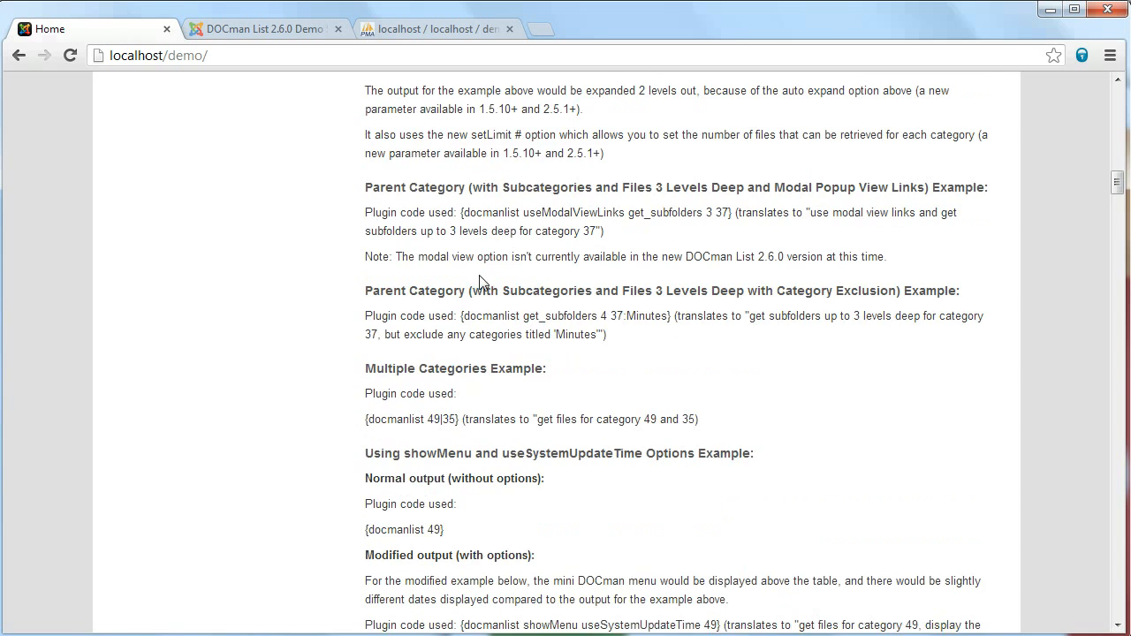
{"action": "scroll", "coordinate": [555, 324], "scroll_direction": "up", "scroll_amount": 6}
{"action": "scroll", "coordinate": [546, 325], "scroll_direction": "up", "scroll_amount": 5}
{"action": "scroll", "coordinate": [592, 353], "scroll_direction": "down", "scroll_amount": 3}
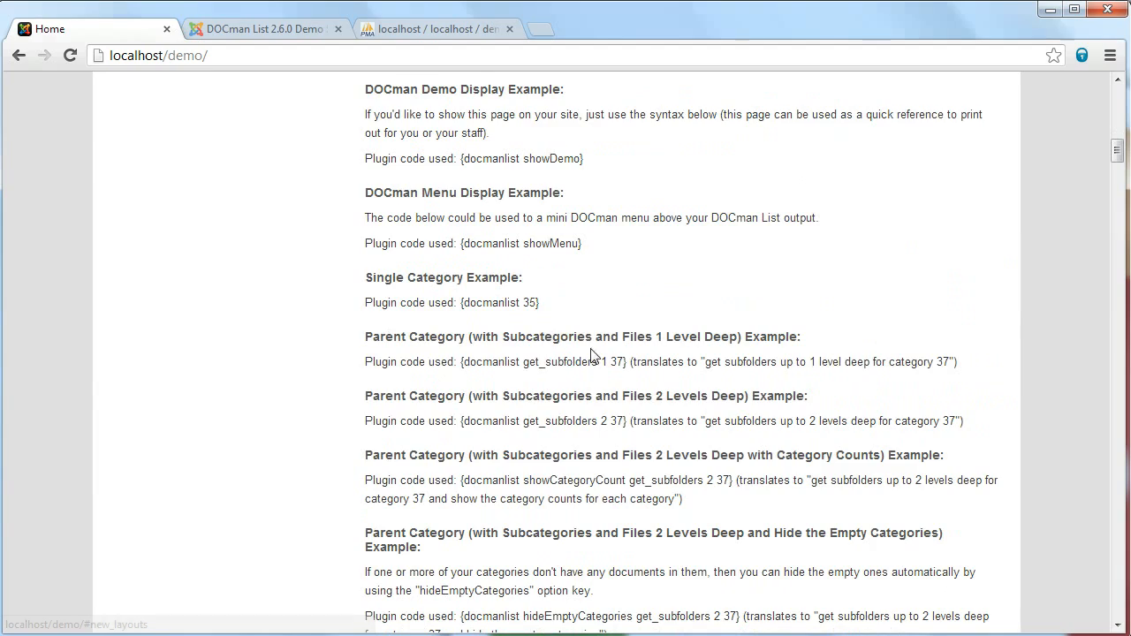
{"action": "scroll", "coordinate": [592, 353], "scroll_direction": "down", "scroll_amount": 3}
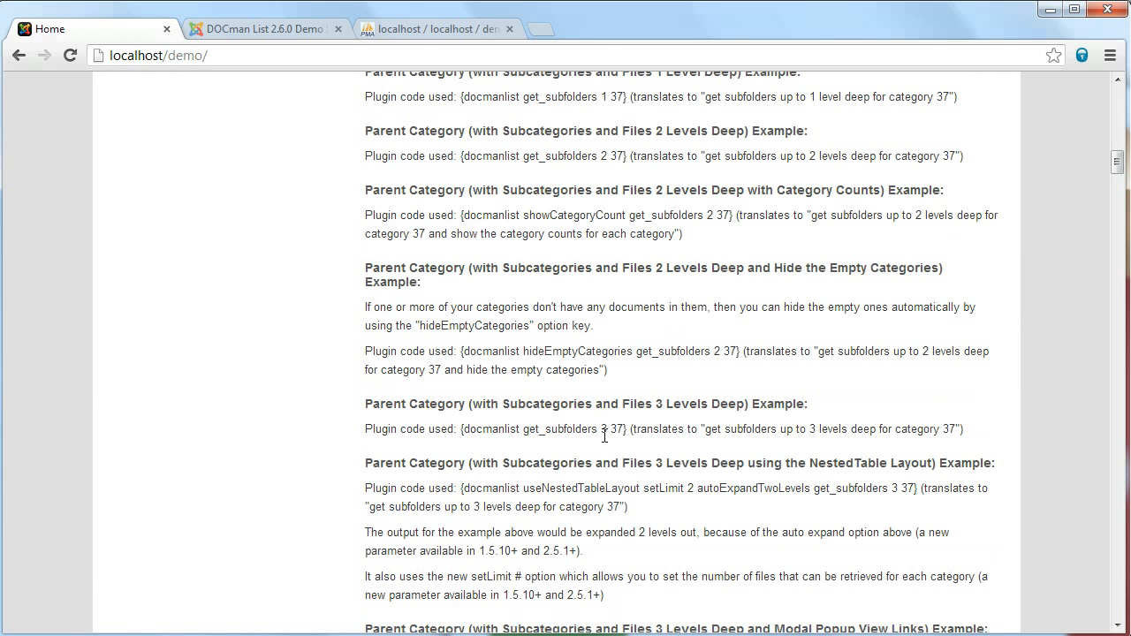
{"action": "left_click_drag", "start_coordinate": [646, 491], "coordinate": [688, 492]}
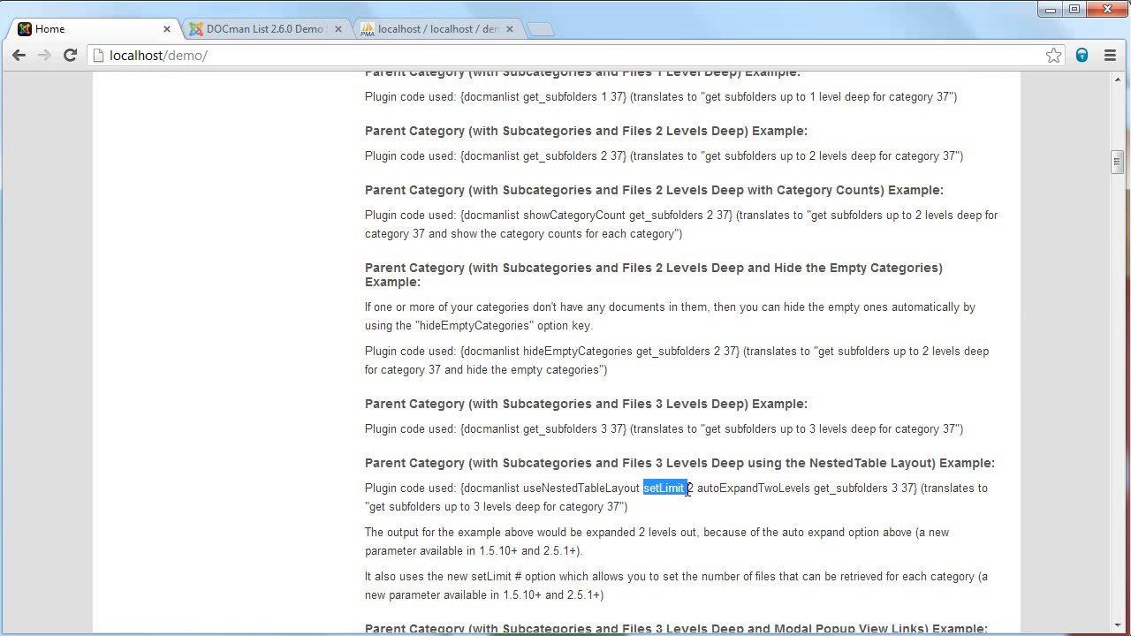
{"action": "double_click", "coordinate": [691, 490]}
Find the Regular Option Keys section and highlight autoExpandOneLevel, its auto_expand_level parameter and autoExpandFiveLevels
{"action": "scroll", "coordinate": [682, 485], "scroll_direction": "down", "scroll_amount": 20}
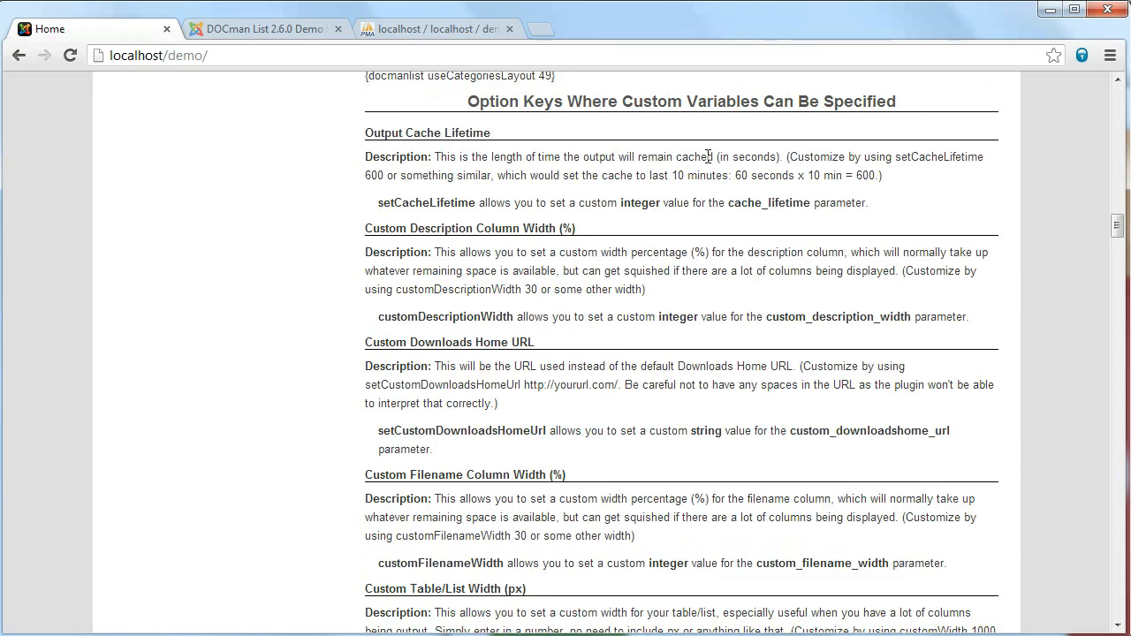
{"action": "scroll", "coordinate": [515, 313], "scroll_direction": "down", "scroll_amount": 3}
{"action": "scroll", "coordinate": [403, 348], "scroll_direction": "down", "scroll_amount": 5}
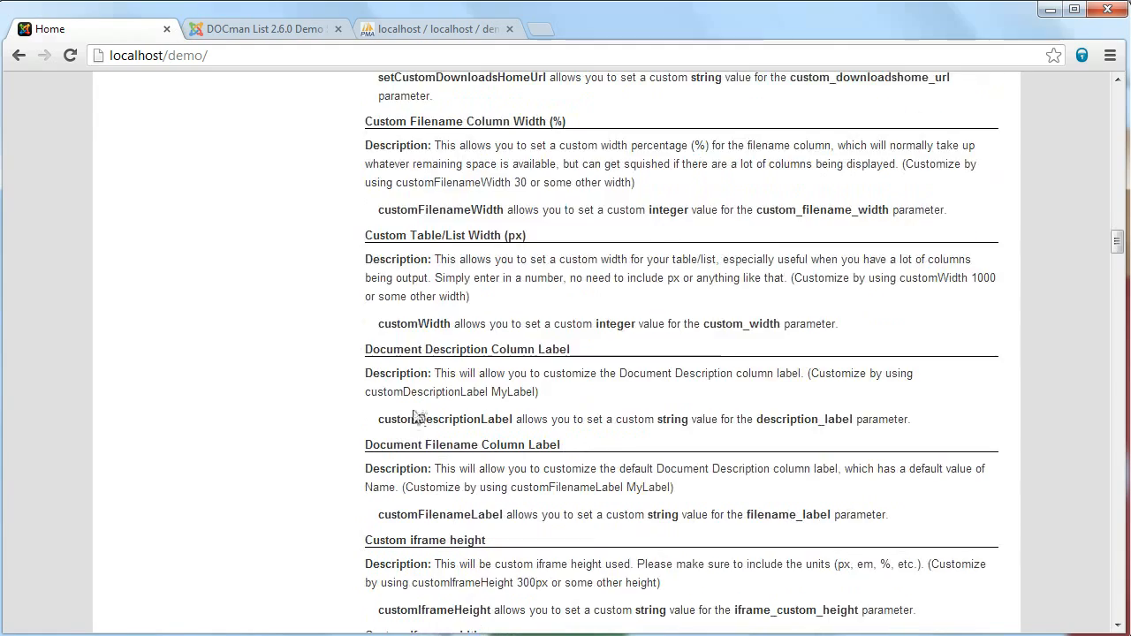
{"action": "scroll", "coordinate": [420, 419], "scroll_direction": "down", "scroll_amount": 10}
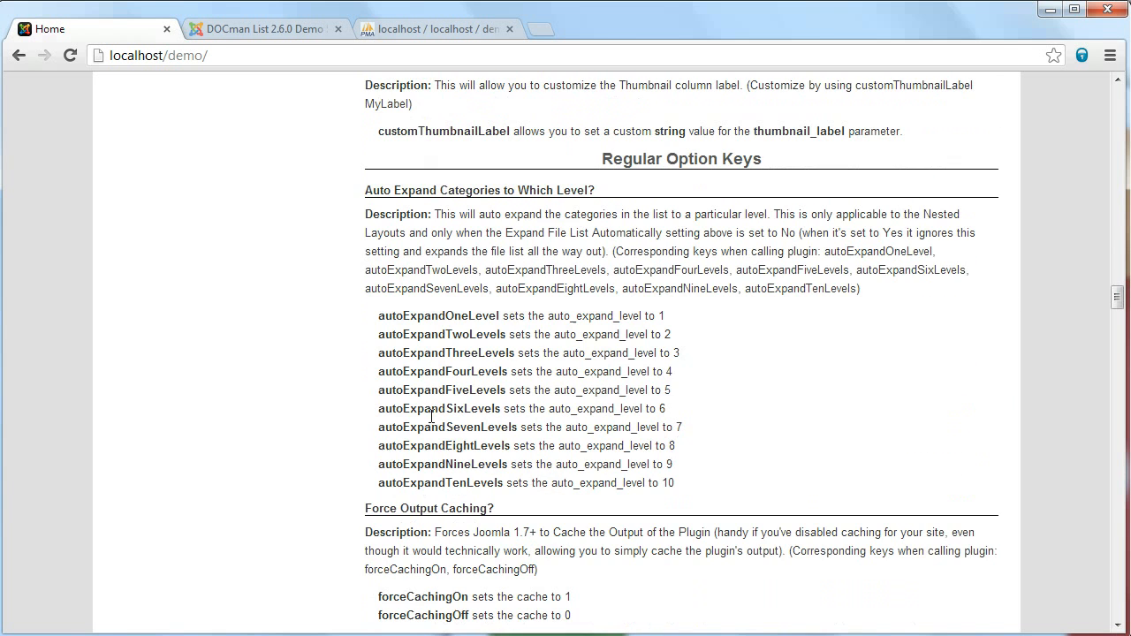
{"action": "scroll", "coordinate": [649, 258], "scroll_direction": "down", "scroll_amount": 2}
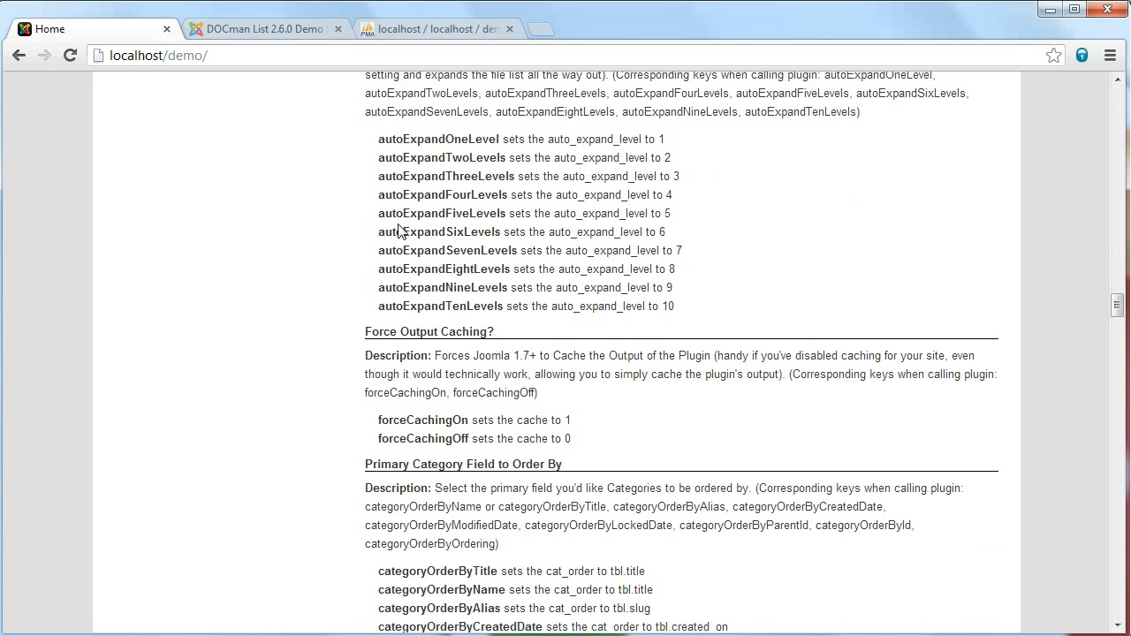
{"action": "left_click_drag", "start_coordinate": [377, 139], "coordinate": [498, 138]}
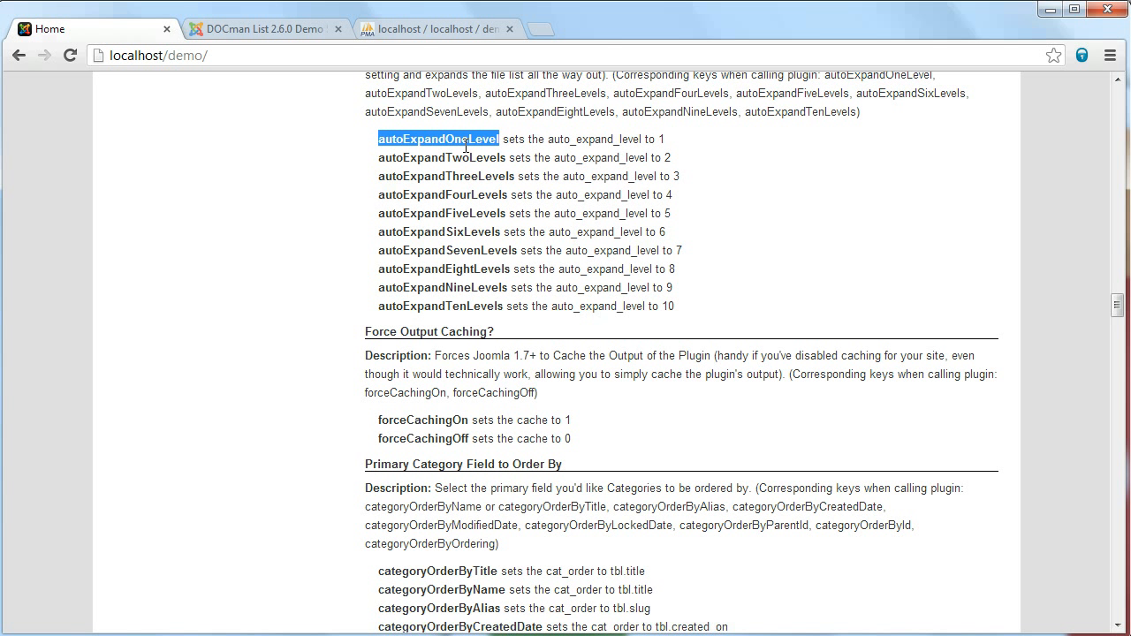
{"action": "double_click", "coordinate": [582, 141]}
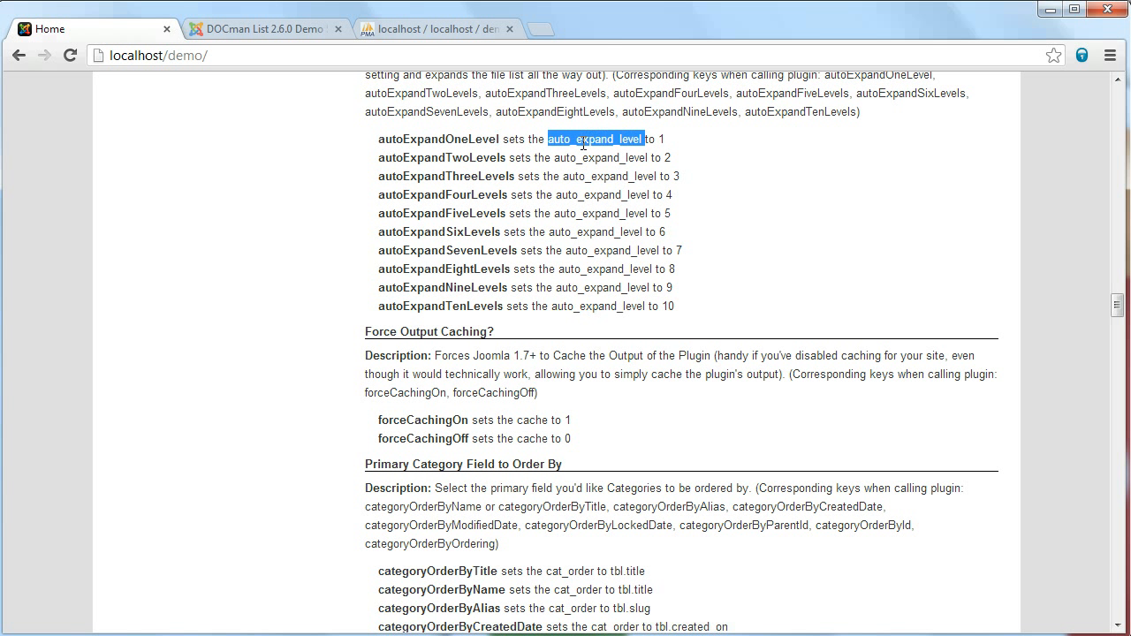
{"action": "left_click", "coordinate": [659, 137]}
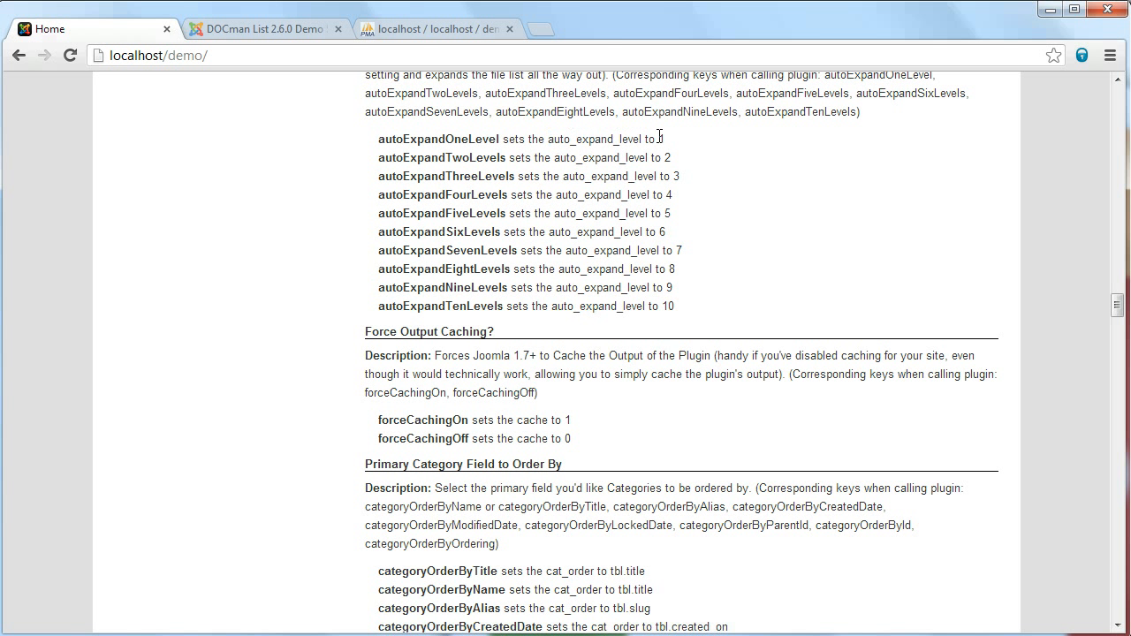
{"action": "double_click", "coordinate": [414, 210]}
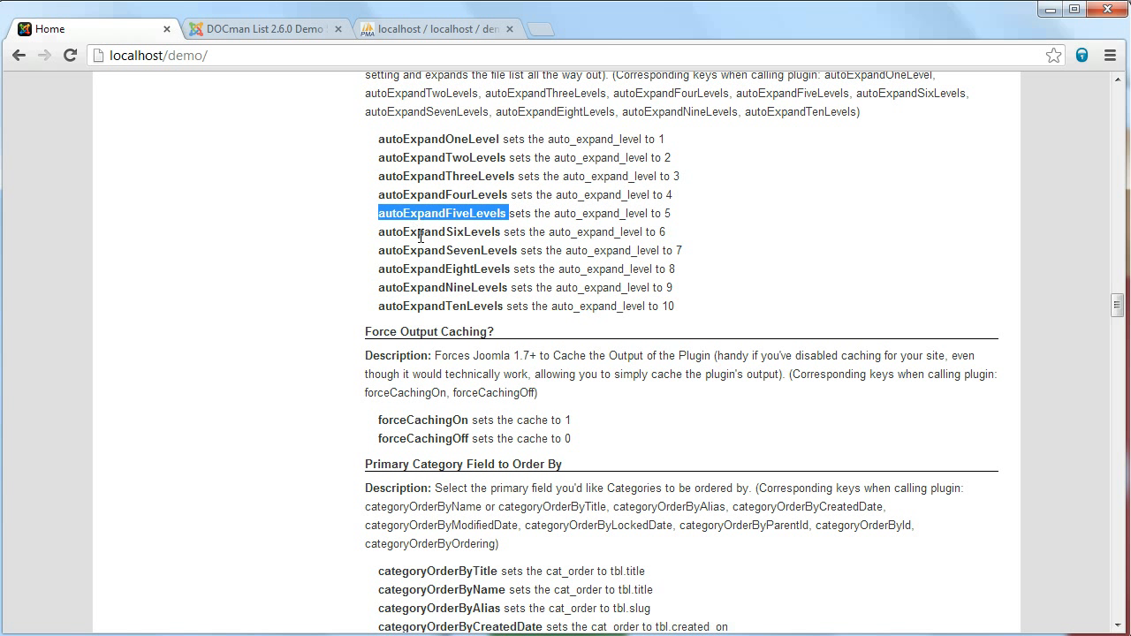
Examine the remaining regular option keys from Force Output Caching to Increase Max Memory Limit, highlighting tbl.title for categoryOrderByTitle
{"action": "scroll", "coordinate": [431, 395], "scroll_direction": "down", "scroll_amount": 2}
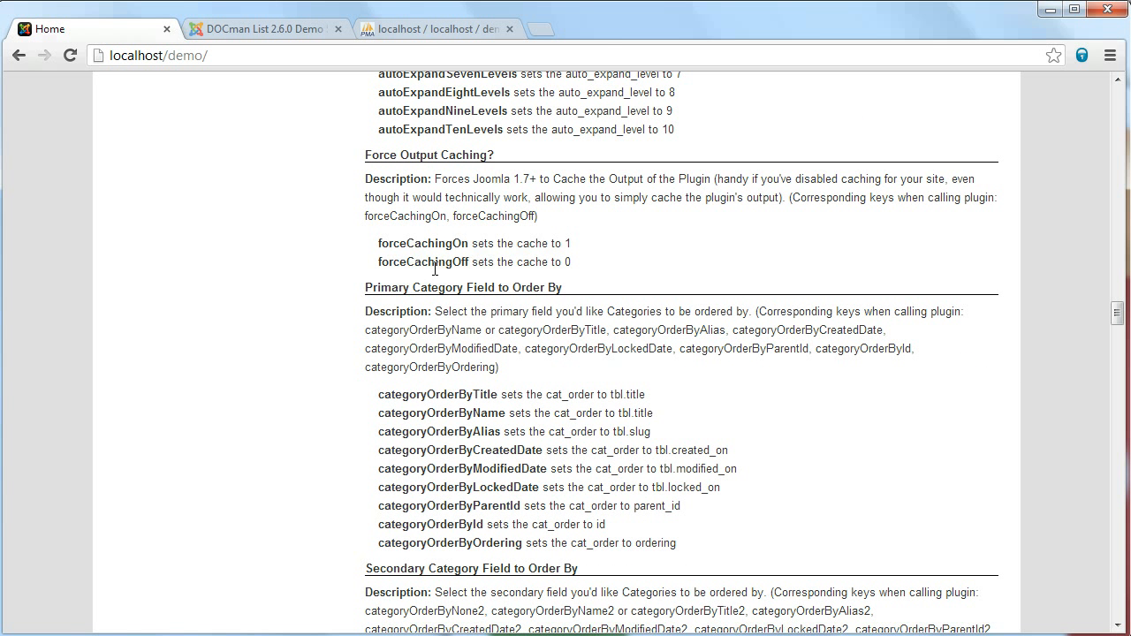
{"action": "scroll", "coordinate": [476, 302], "scroll_direction": "down", "scroll_amount": 1}
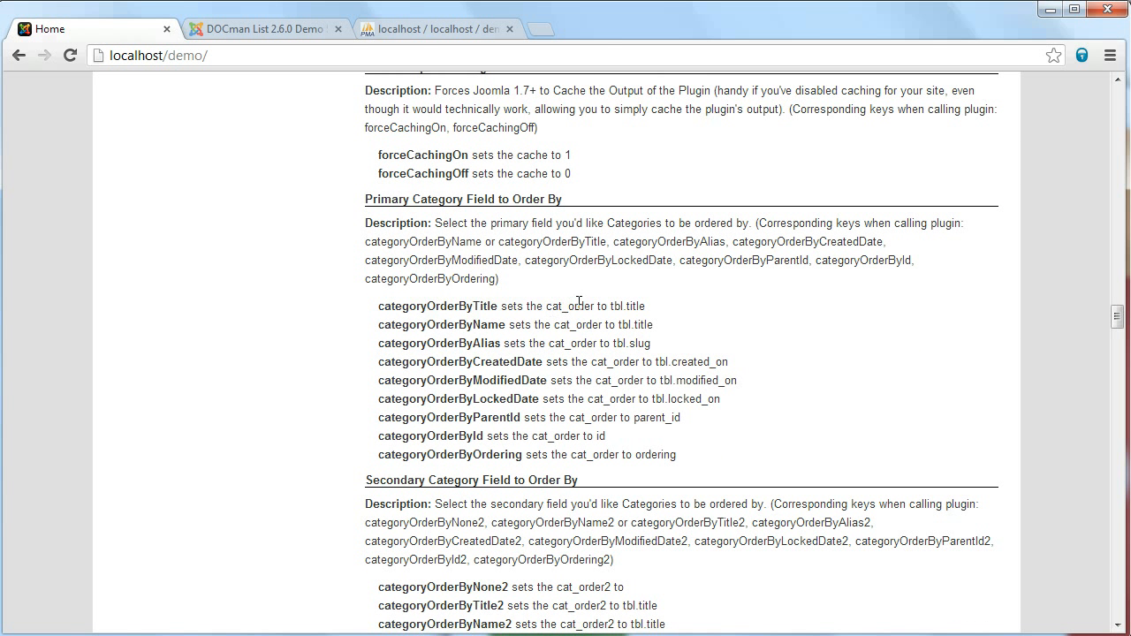
{"action": "left_click_drag", "start_coordinate": [648, 306], "coordinate": [615, 309]}
{"action": "scroll", "coordinate": [603, 309], "scroll_direction": "down", "scroll_amount": 7}
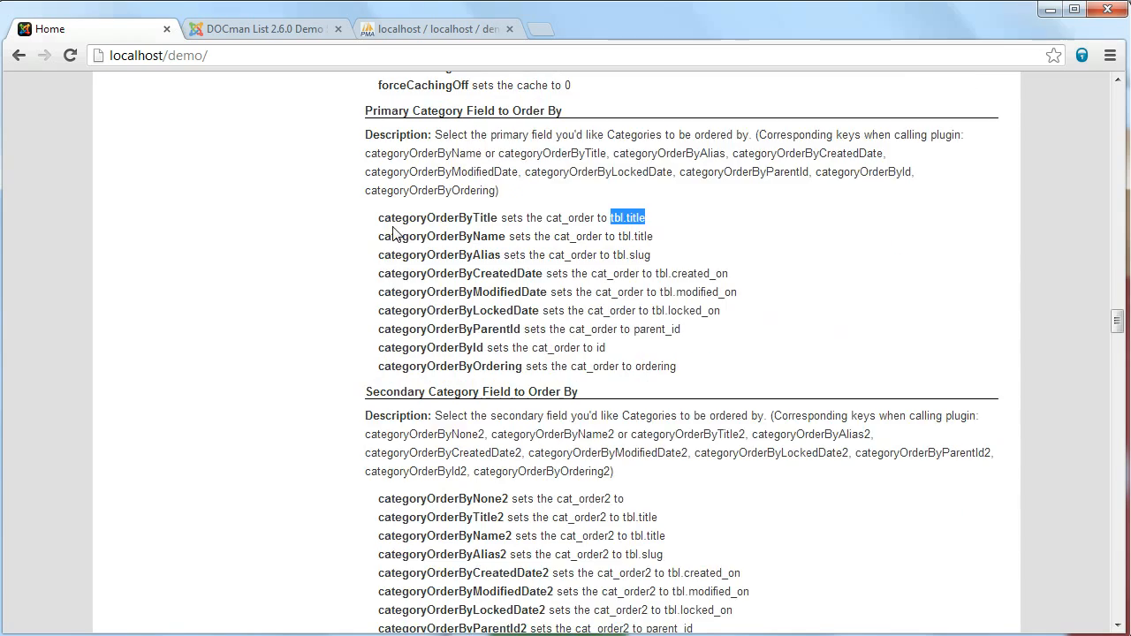
{"action": "scroll", "coordinate": [451, 298], "scroll_direction": "down", "scroll_amount": 5}
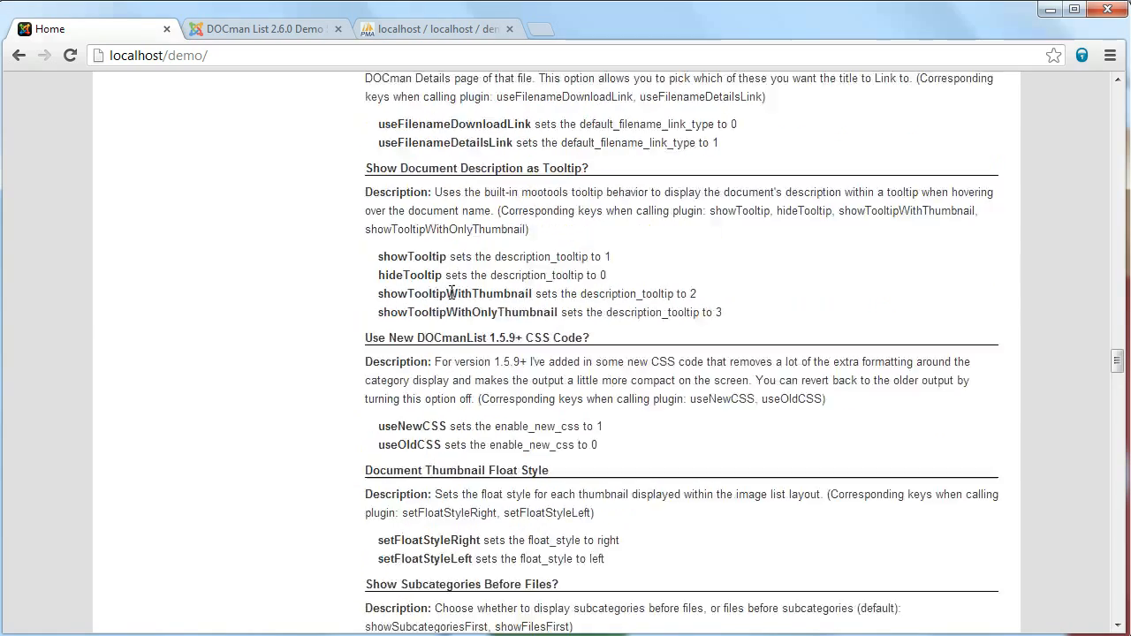
{"action": "scroll", "coordinate": [451, 292], "scroll_direction": "down", "scroll_amount": 1}
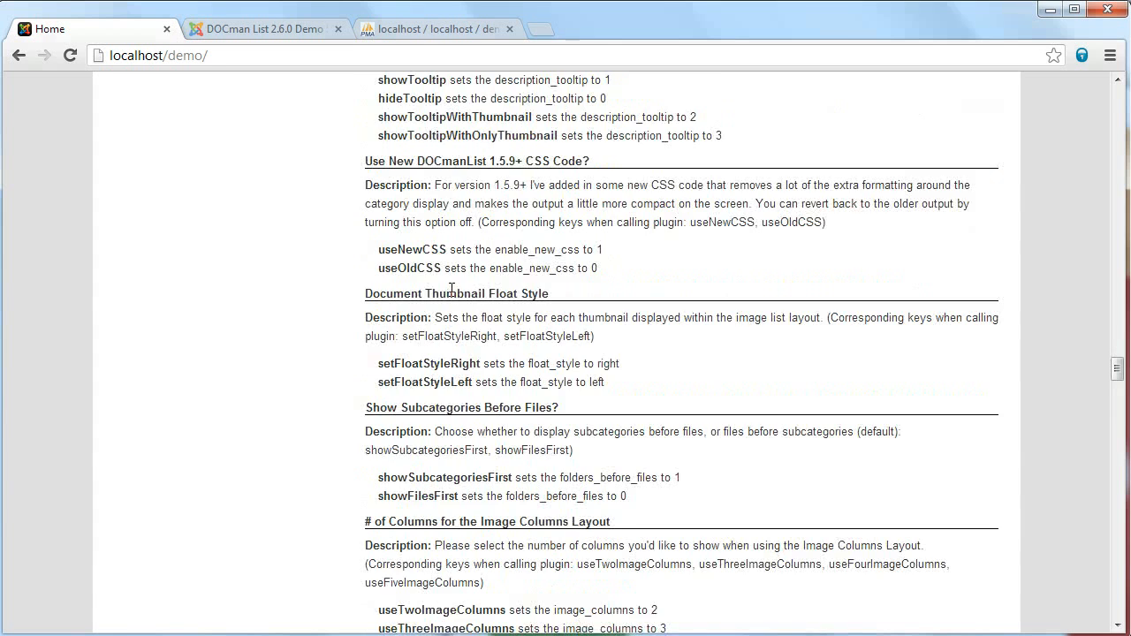
{"action": "scroll", "coordinate": [449, 294], "scroll_direction": "down", "scroll_amount": 2}
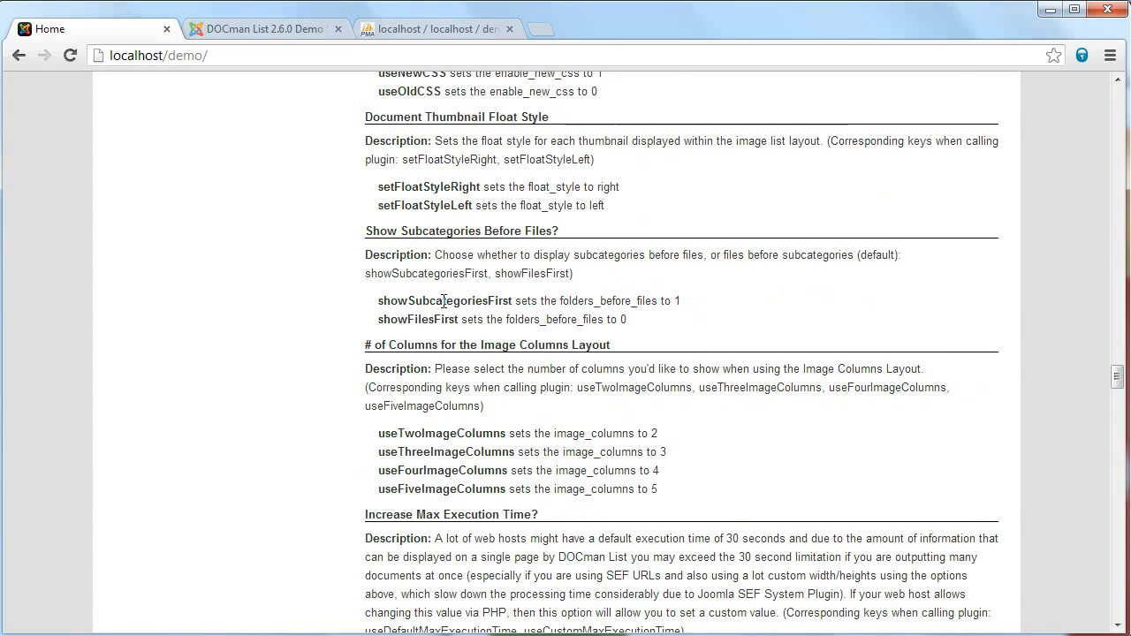
{"action": "scroll", "coordinate": [444, 302], "scroll_direction": "down", "scroll_amount": 3}
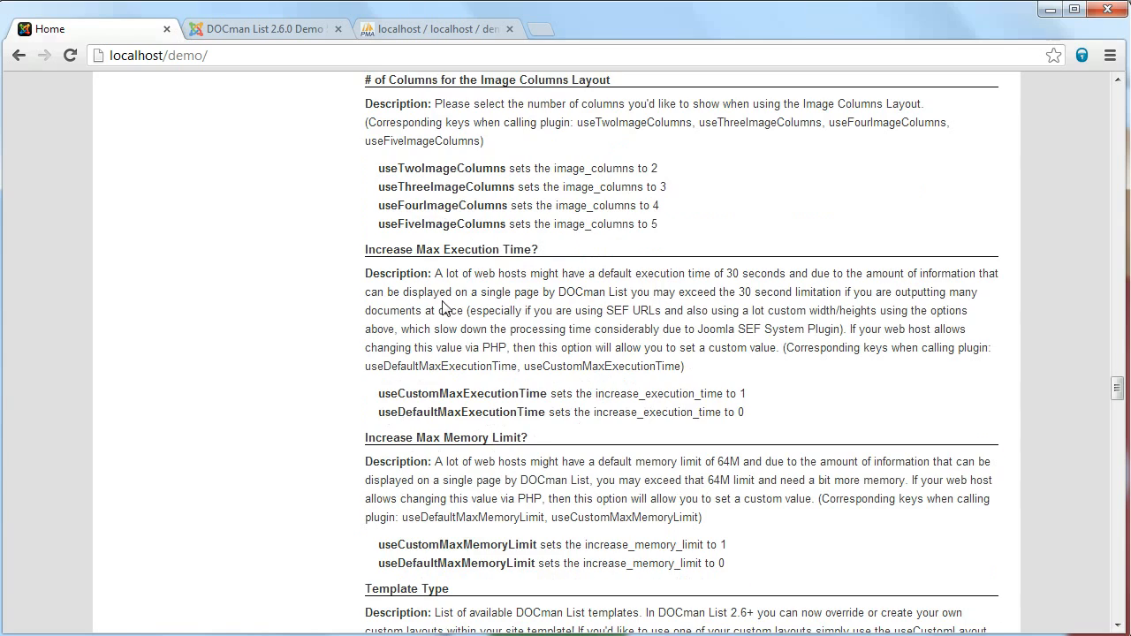
Bring up the print preview for the syntax reference page, dismiss it without printing, and return to the start of the page
{"action": "key", "text": "ctrl+p"}
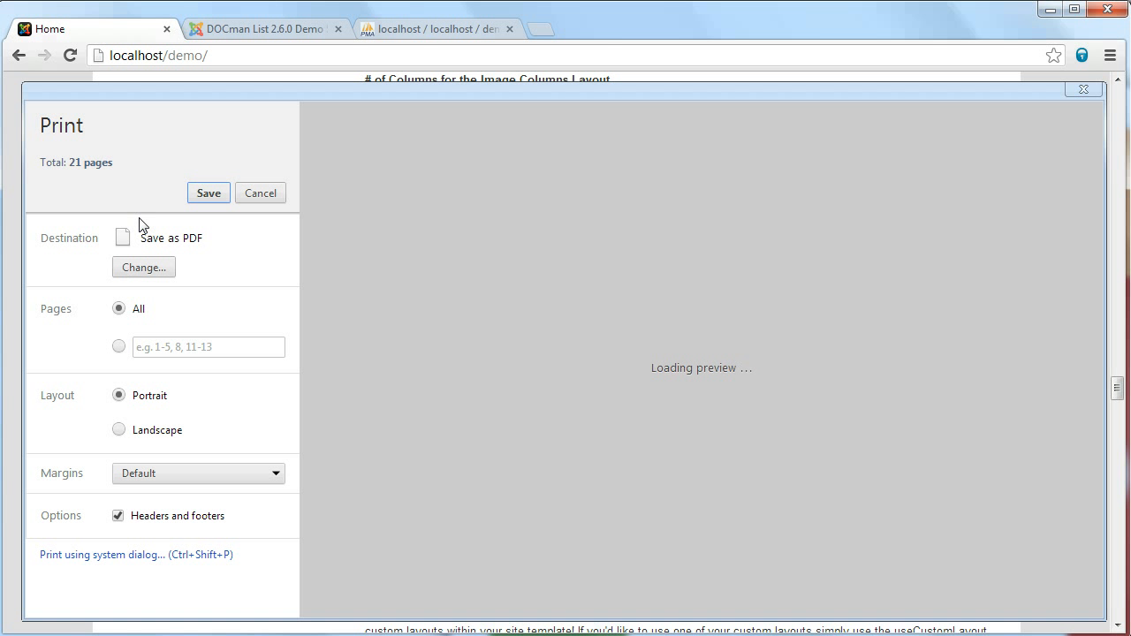
{"action": "left_click", "coordinate": [1079, 92]}
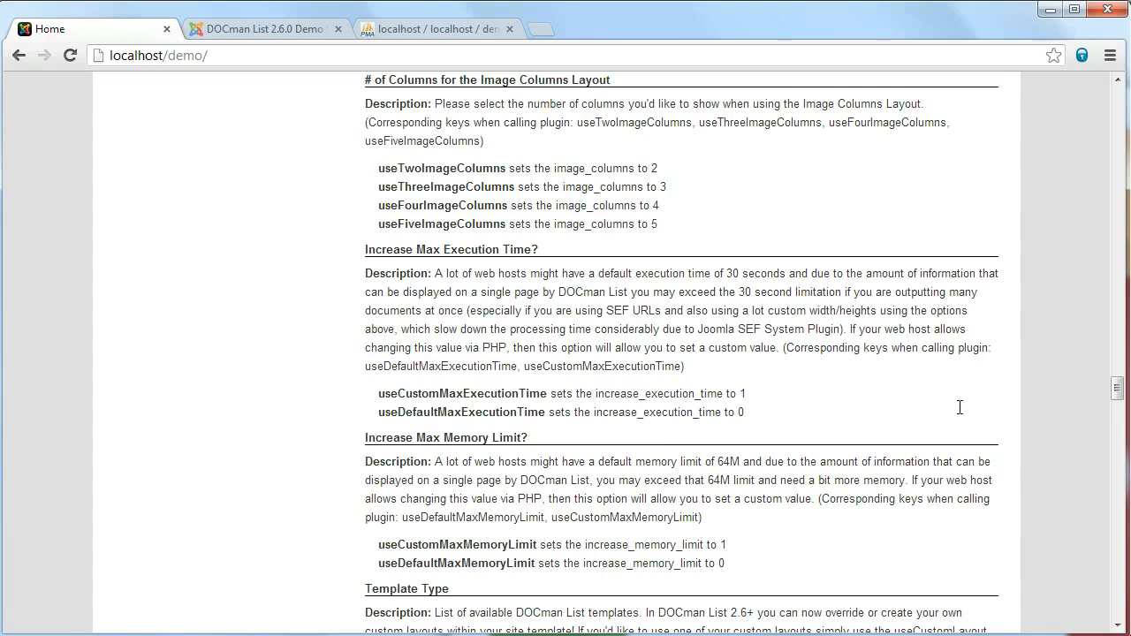
{"action": "scroll", "coordinate": [961, 407], "scroll_direction": "down", "scroll_amount": 4}
{"action": "left_click_drag", "start_coordinate": [1117, 412], "coordinate": [1092, 81]}
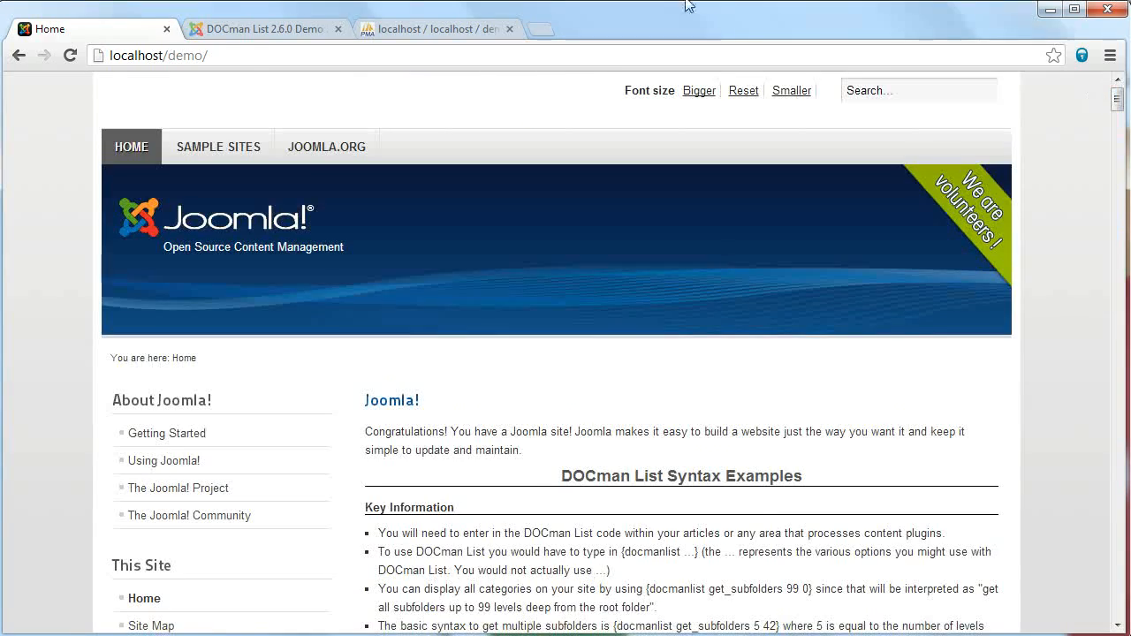
Review the Display Options of the File Listing Plugin for DOCman, collapse them, and expand the Layout Options
{"action": "left_click", "coordinate": [252, 32]}
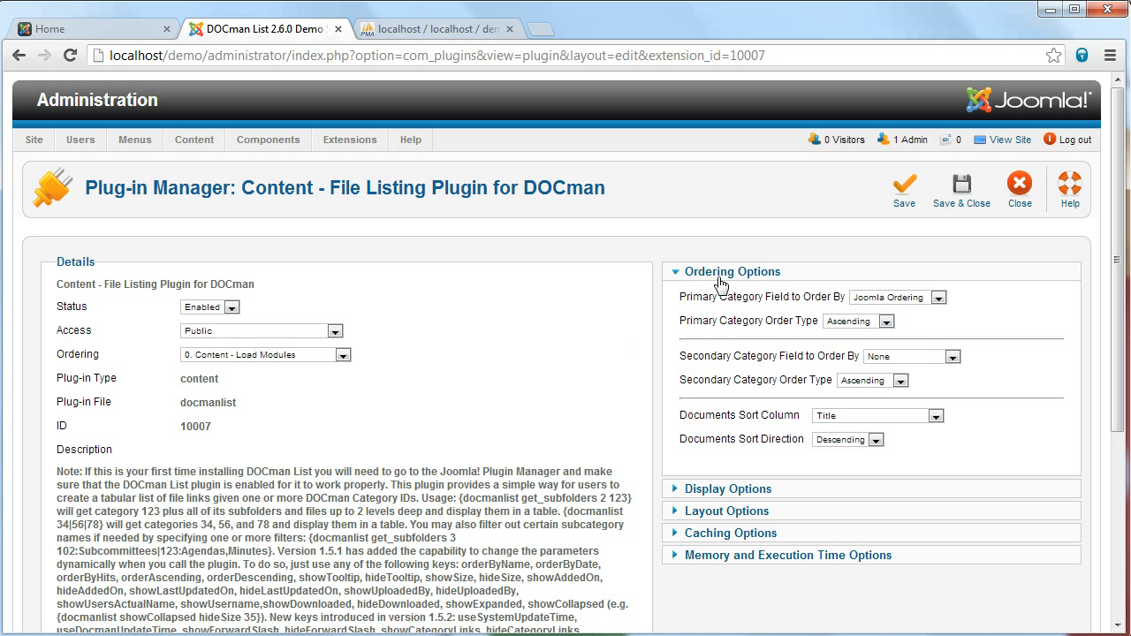
{"action": "left_click", "coordinate": [680, 491]}
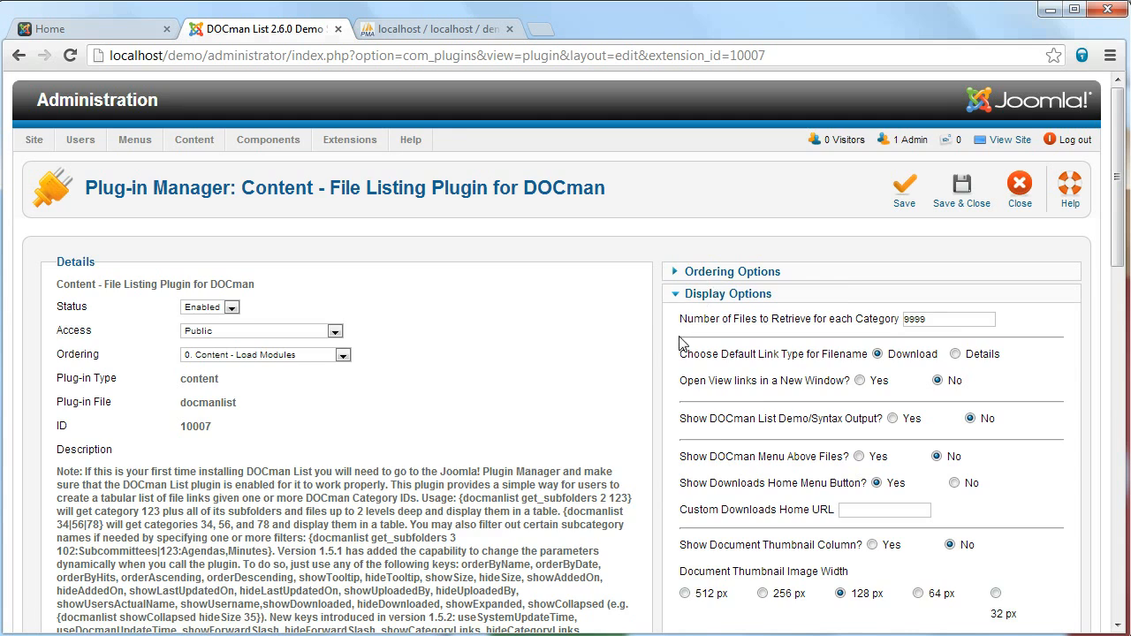
{"action": "scroll", "coordinate": [681, 344], "scroll_direction": "down", "scroll_amount": 5}
{"action": "scroll", "coordinate": [685, 371], "scroll_direction": "up", "scroll_amount": 4}
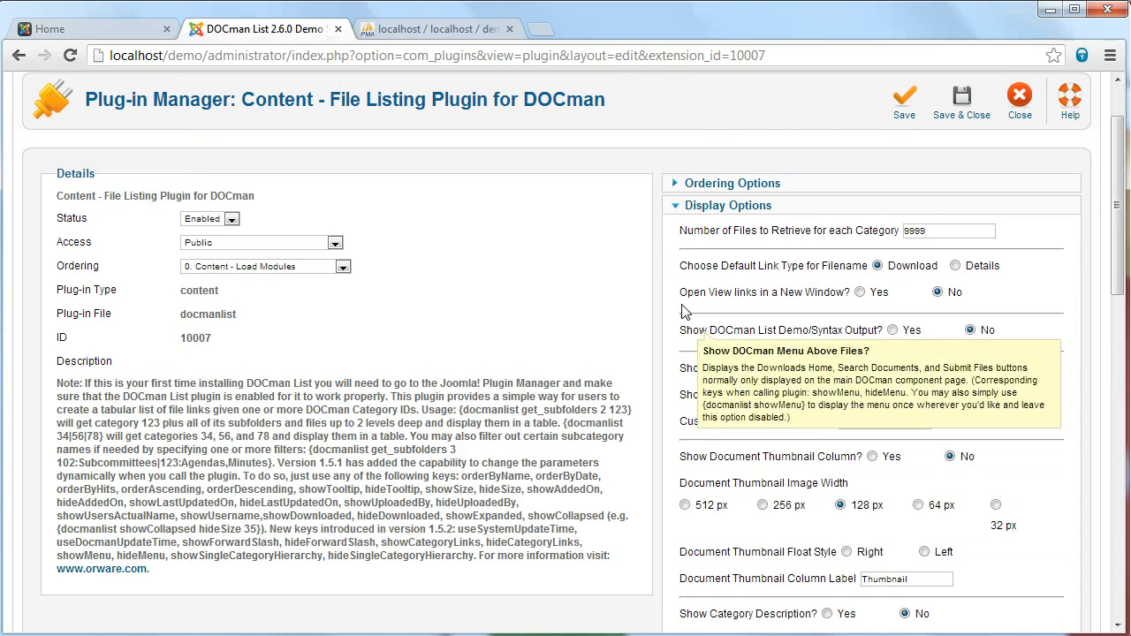
{"action": "left_click", "coordinate": [671, 206]}
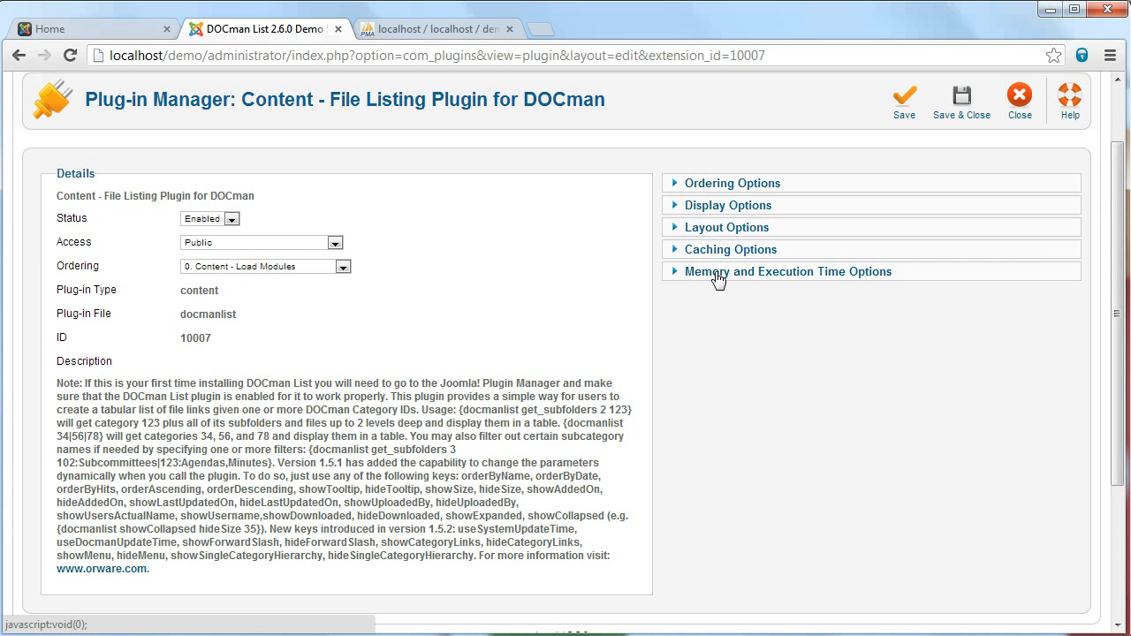
{"action": "left_click", "coordinate": [704, 229]}
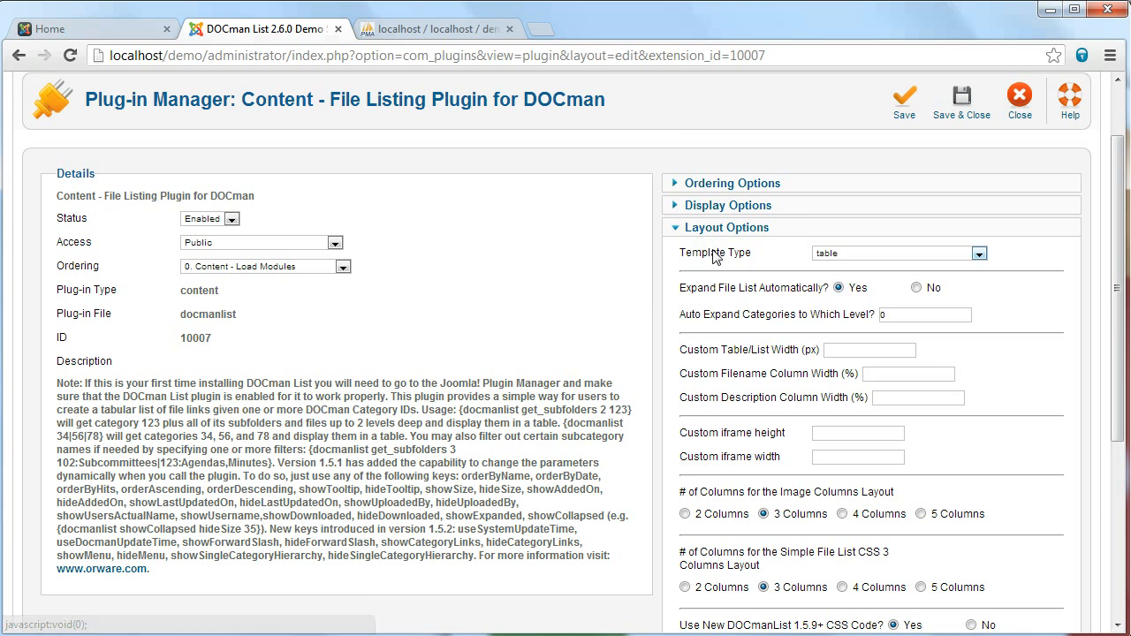
Review the plugin's Layout Options, set the Template Type to nestedtable, and save the plugin
{"action": "scroll", "coordinate": [729, 300], "scroll_direction": "down", "scroll_amount": 1}
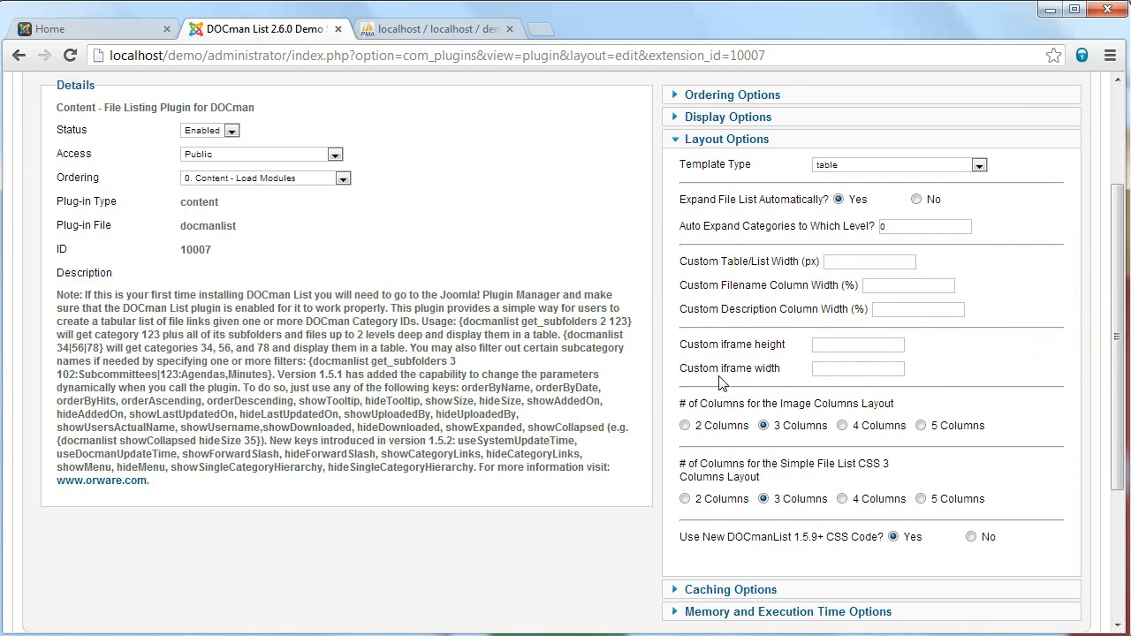
{"action": "scroll", "coordinate": [723, 413], "scroll_direction": "down", "scroll_amount": 1}
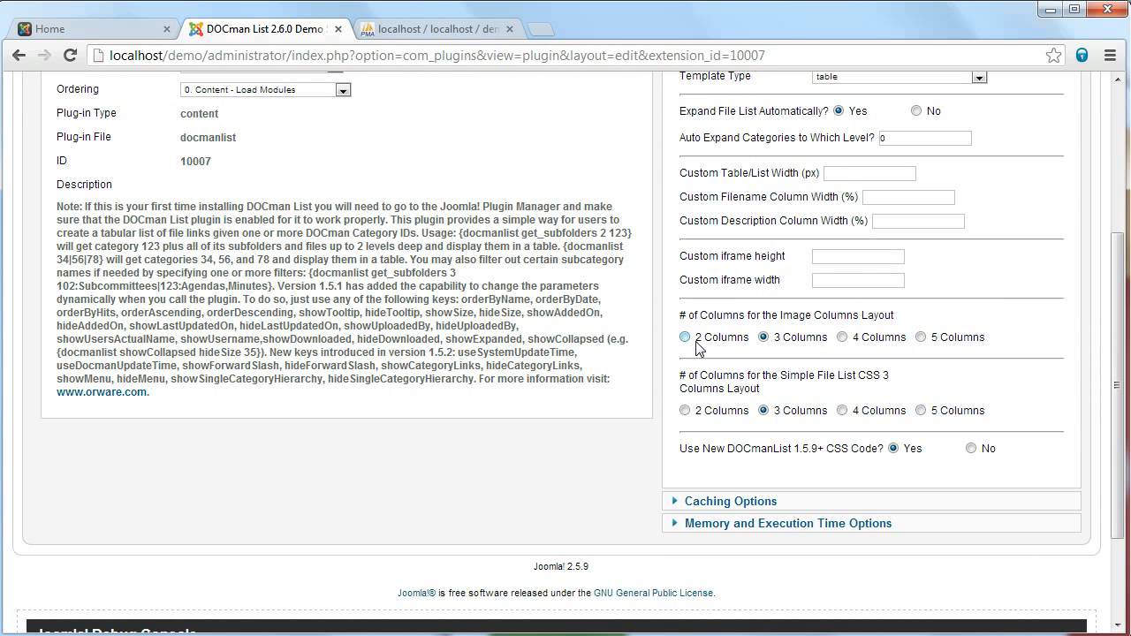
{"action": "scroll", "coordinate": [732, 404], "scroll_direction": "up", "scroll_amount": 3}
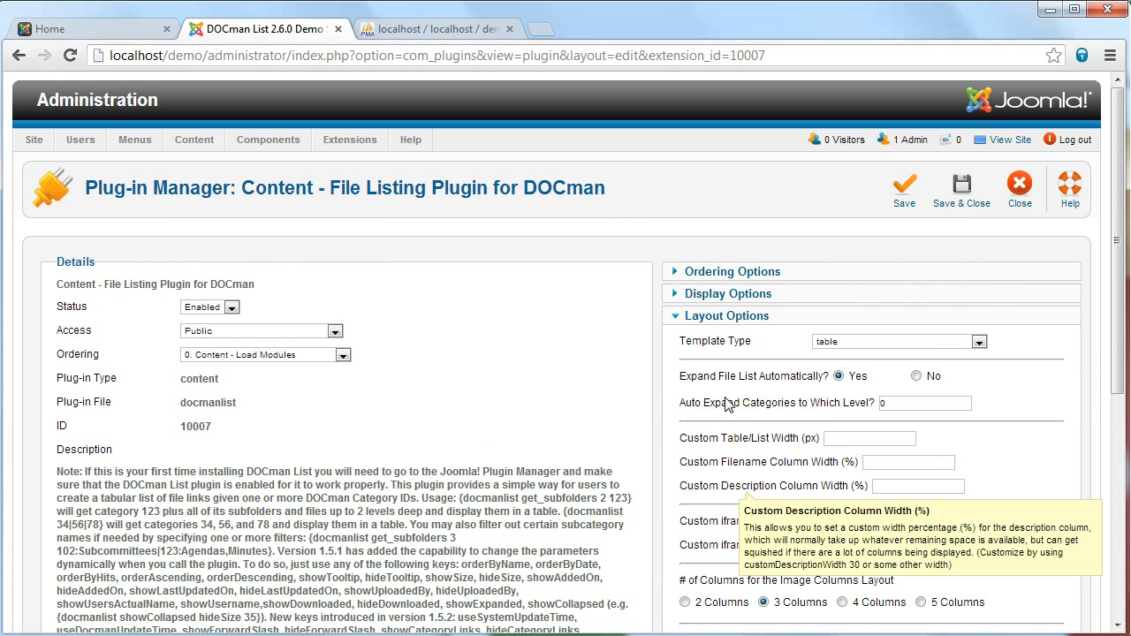
{"action": "left_click", "coordinate": [867, 343]}
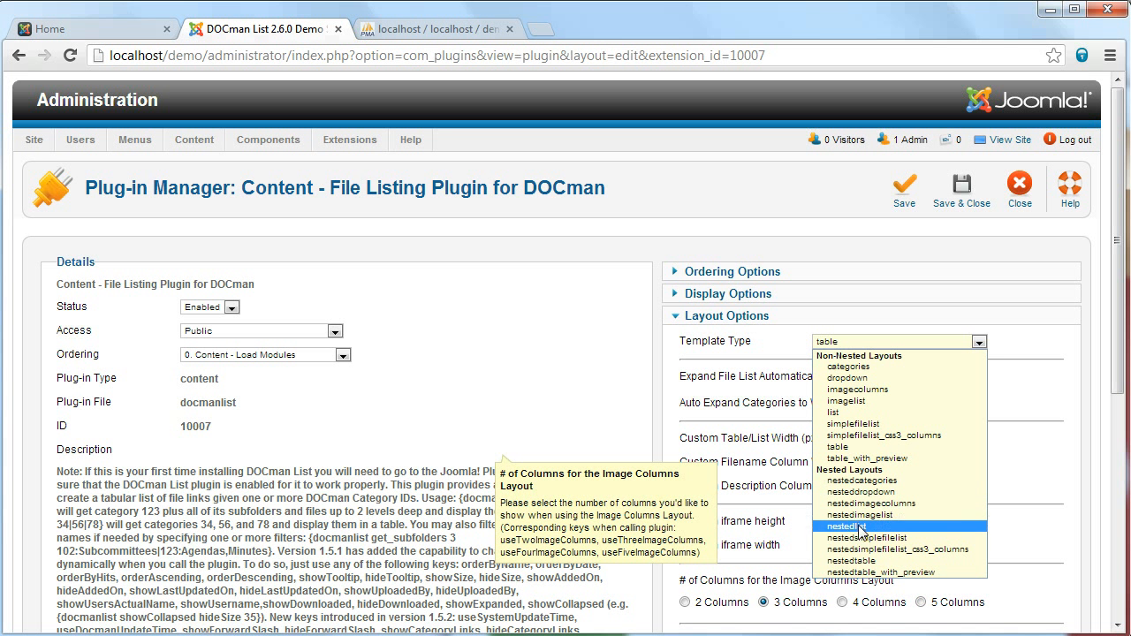
{"action": "left_click", "coordinate": [861, 561]}
{"action": "left_click", "coordinate": [903, 193]}
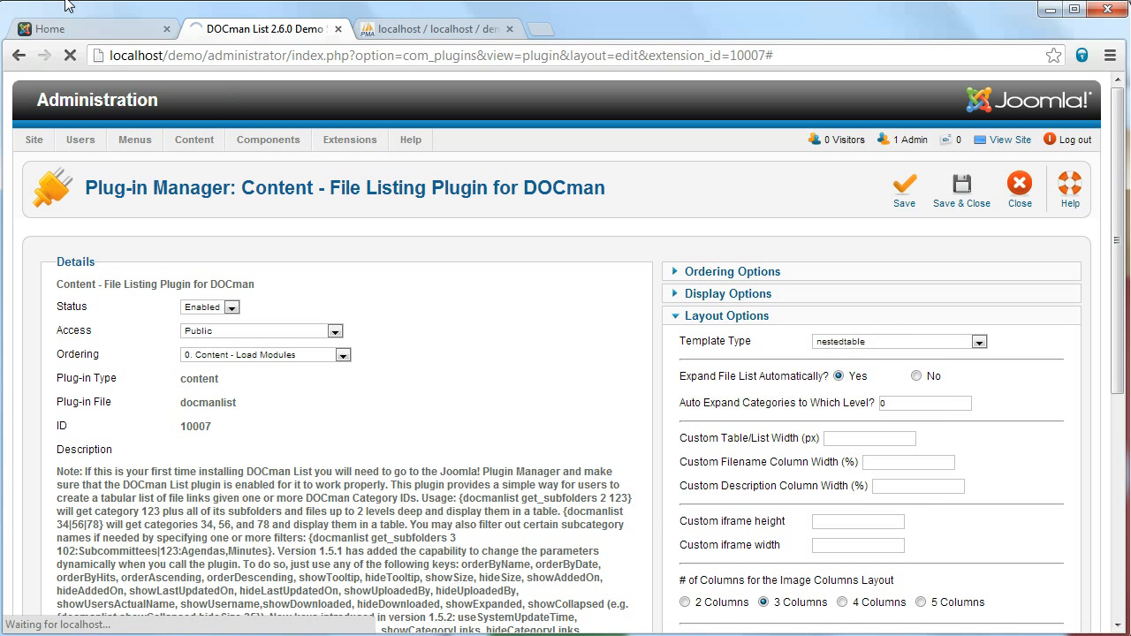
Set the Primary Category Field to Order By to Title, and save and close the plugin
{"action": "left_click", "coordinate": [65, 28]}
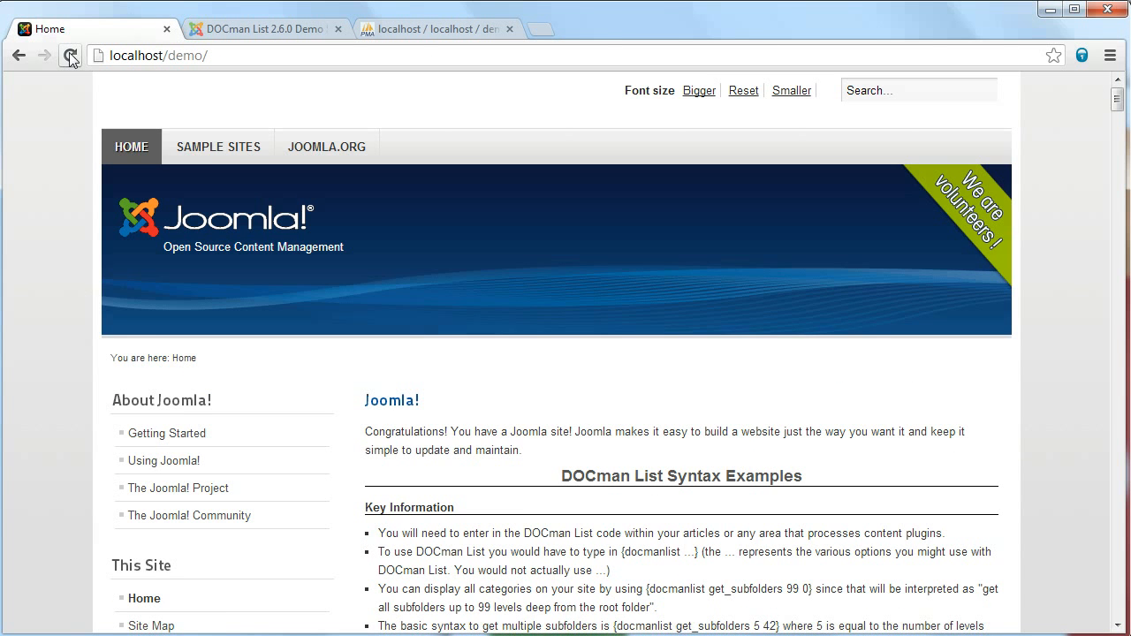
{"action": "left_click", "coordinate": [212, 32]}
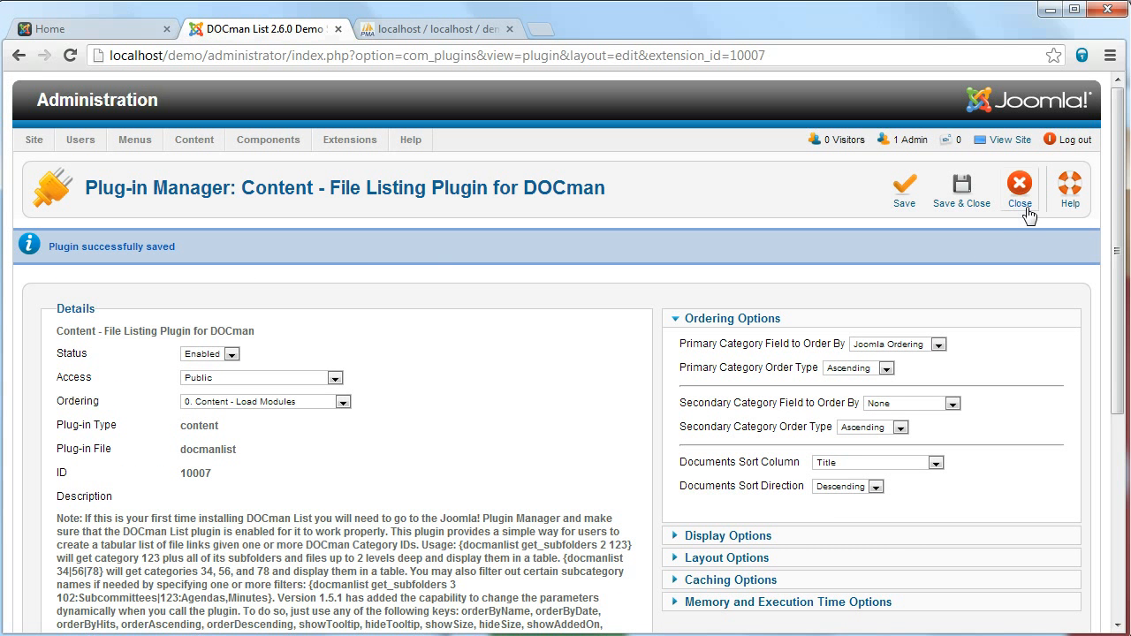
{"action": "left_click", "coordinate": [907, 348]}
{"action": "left_click", "coordinate": [890, 359]}
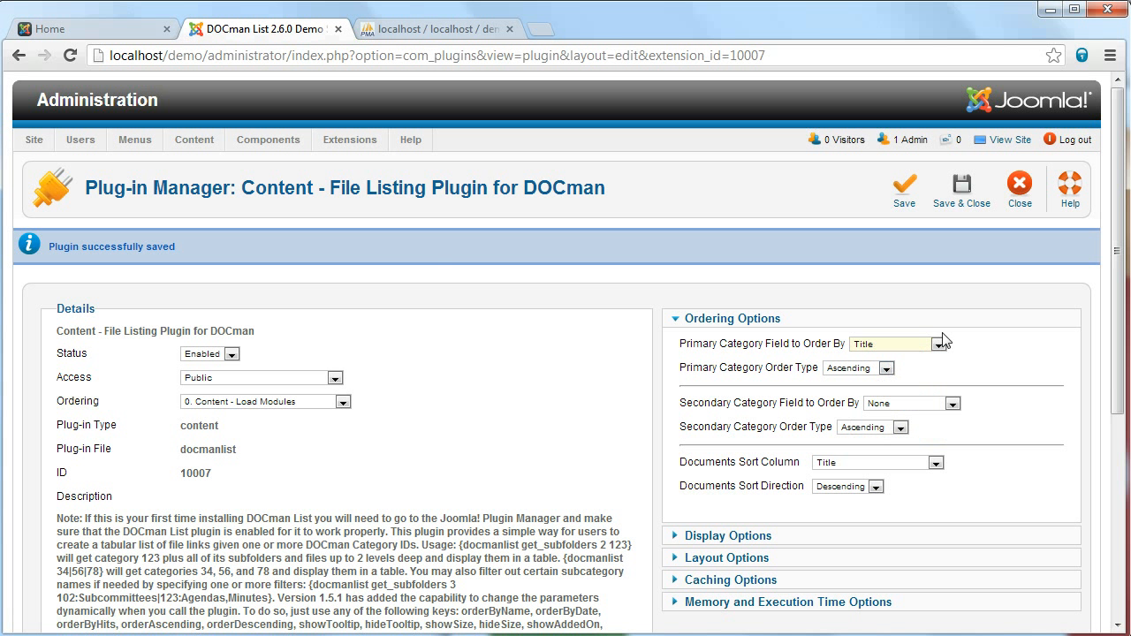
{"action": "left_click", "coordinate": [962, 187]}
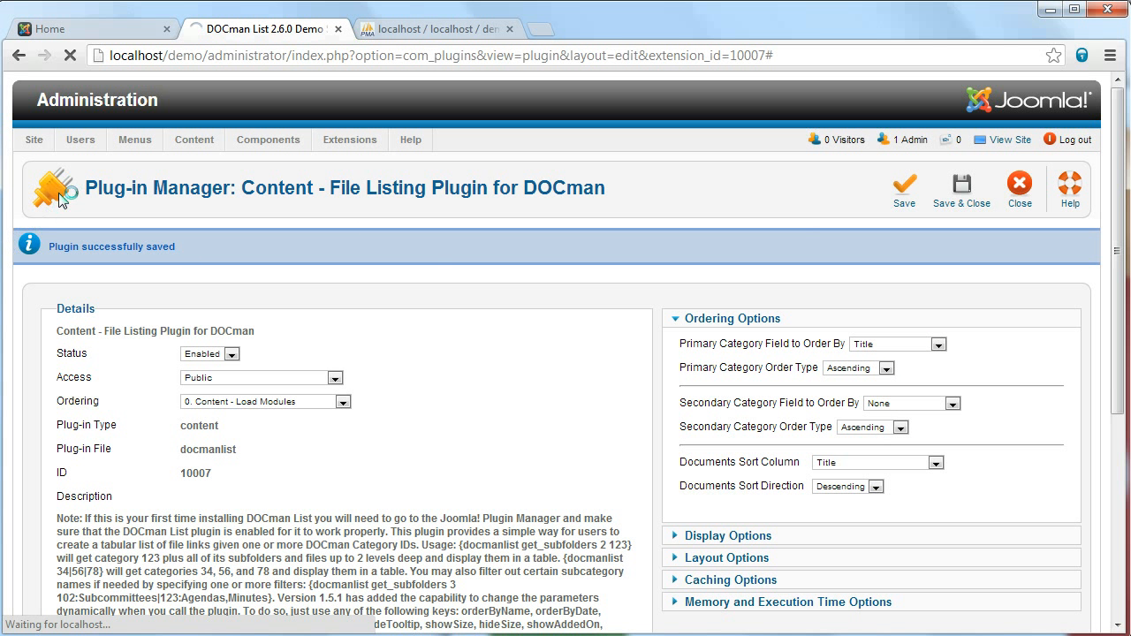
Open the featured Joomla! article for editing from the Article Manager
{"action": "mouse_move", "coordinate": [92, 143]}
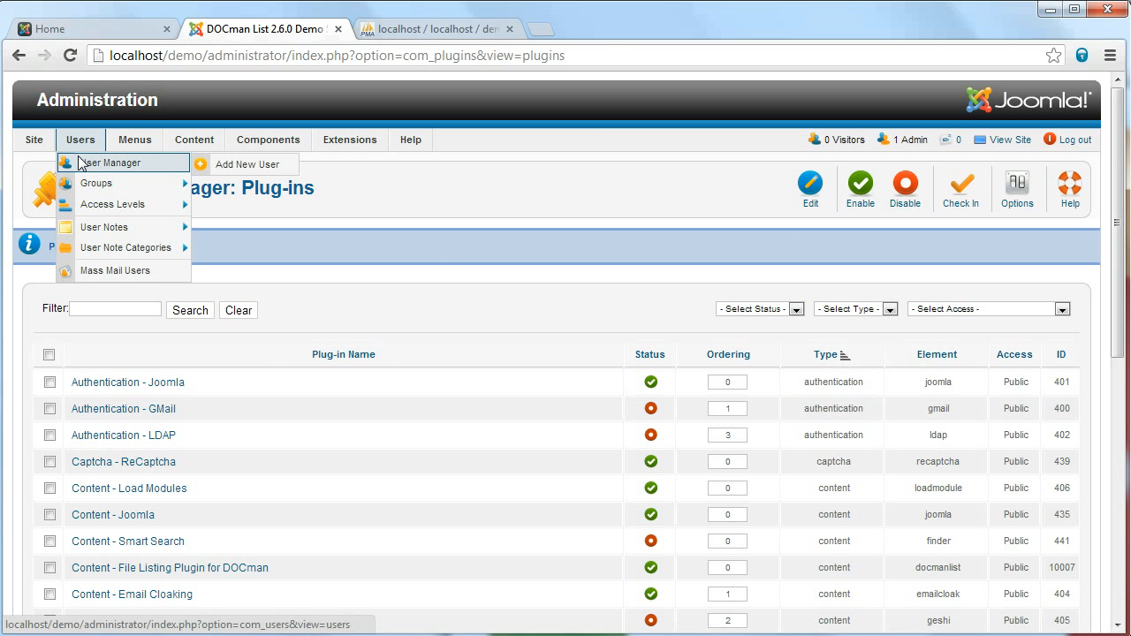
{"action": "mouse_move", "coordinate": [179, 147]}
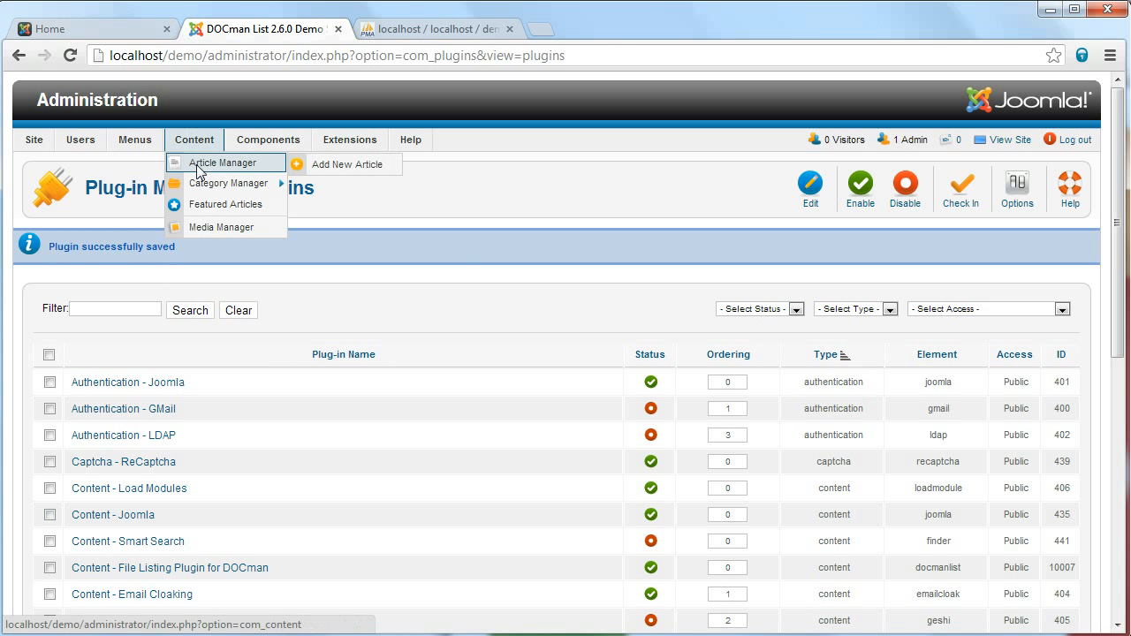
{"action": "left_click", "coordinate": [208, 164]}
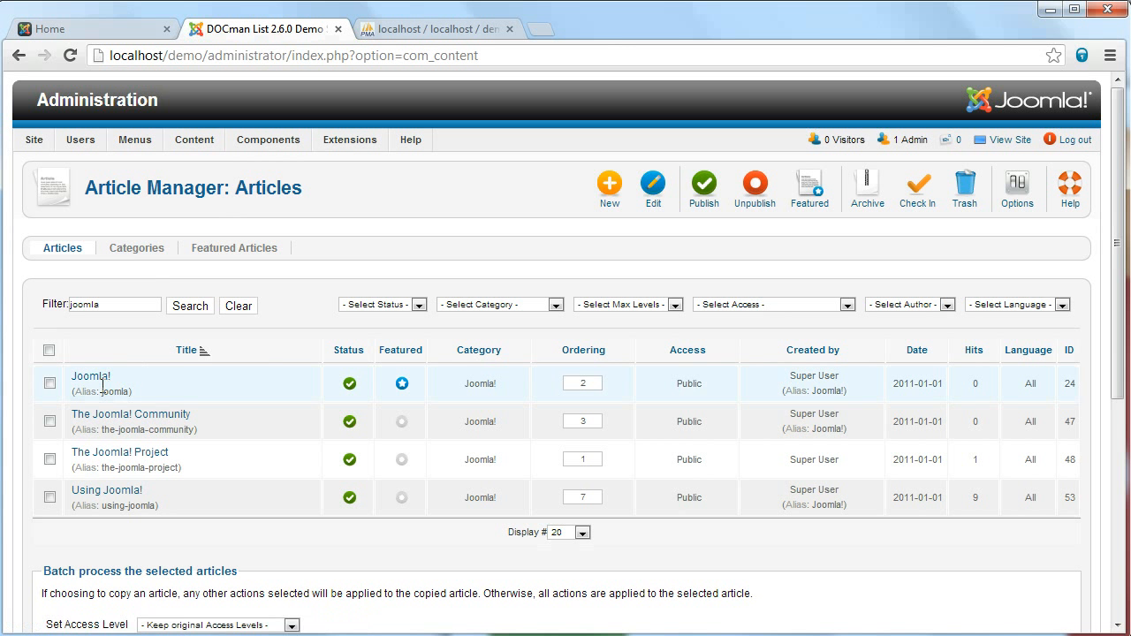
{"action": "left_click", "coordinate": [92, 380]}
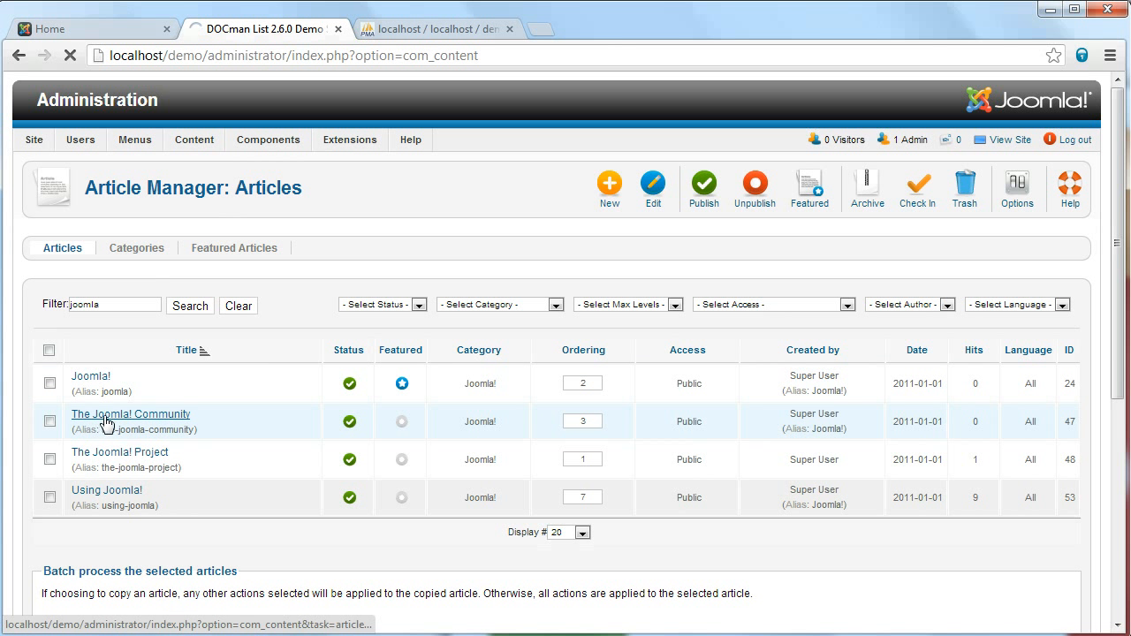
Delete the {docmanlist showDemo} line, remove the space after the opening brace of {docmanlist get_subfolders 99 0}, and save the article
{"action": "scroll", "coordinate": [397, 439], "scroll_direction": "down", "scroll_amount": 1}
{"action": "scroll", "coordinate": [398, 439], "scroll_direction": "down", "scroll_amount": 1}
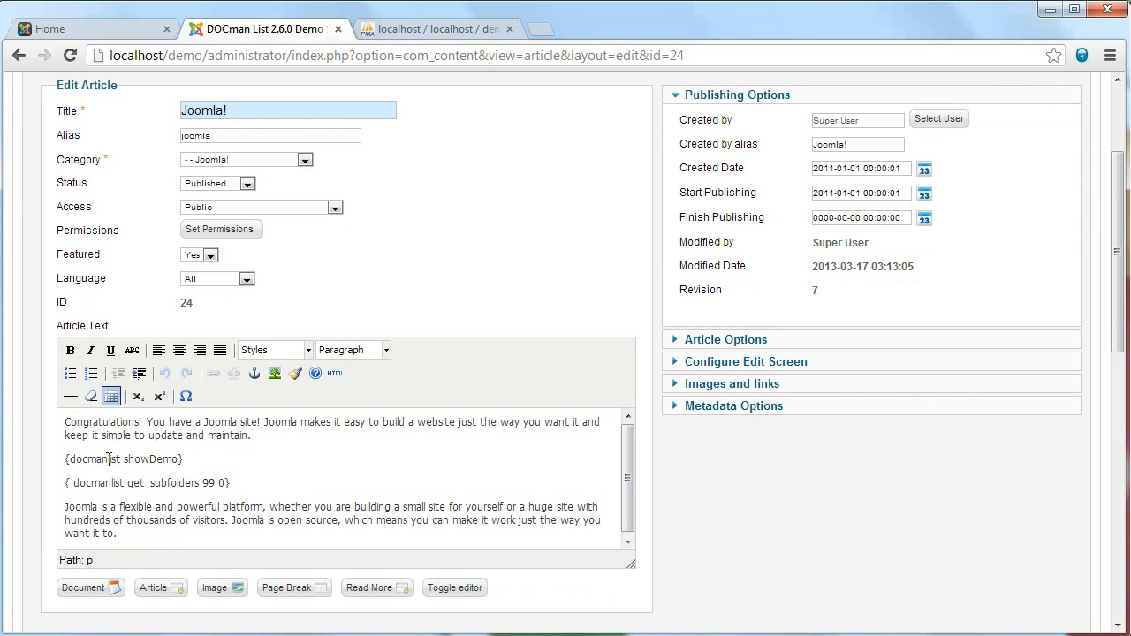
{"action": "left_click_drag", "start_coordinate": [201, 457], "coordinate": [59, 451]}
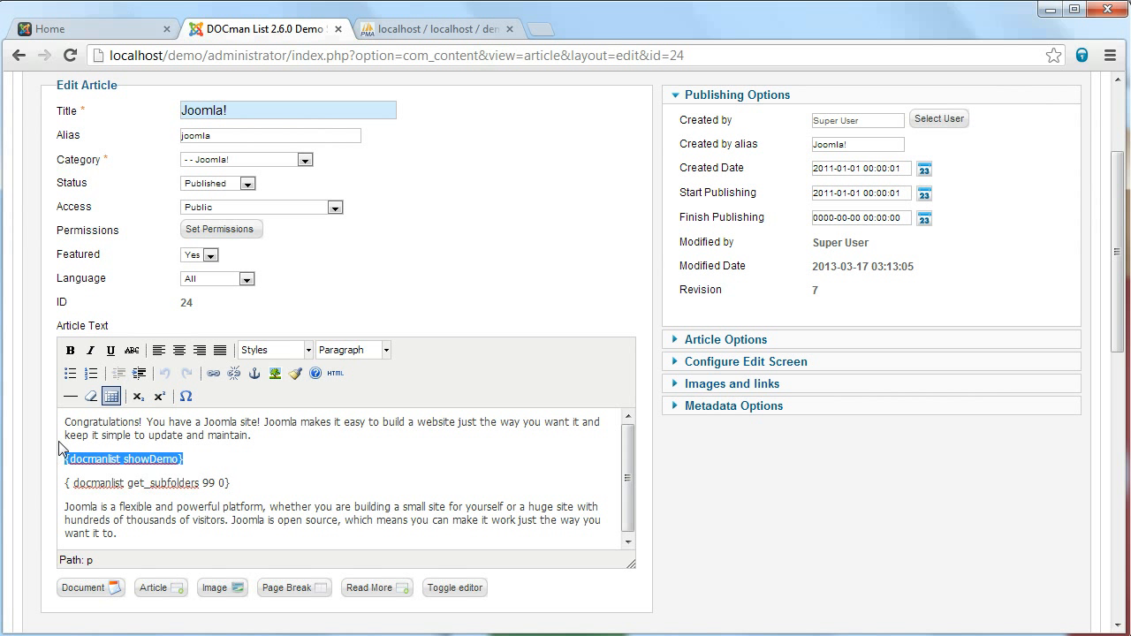
{"action": "key", "text": "BackSpace"}
{"action": "key", "text": "BackSpace"}
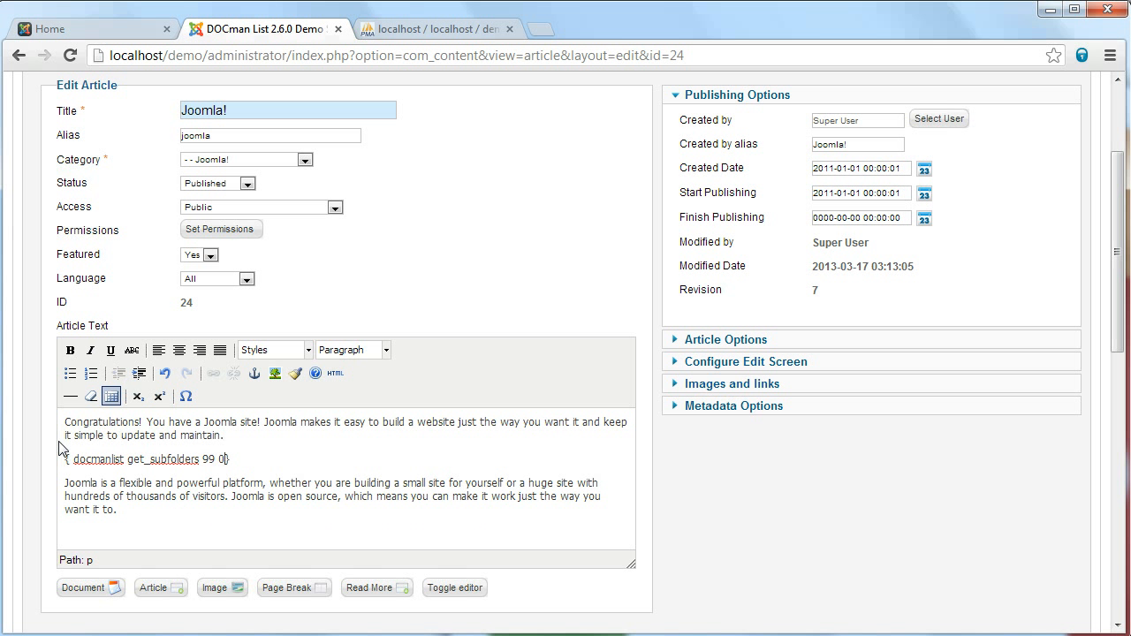
{"action": "key", "text": "Delete"}
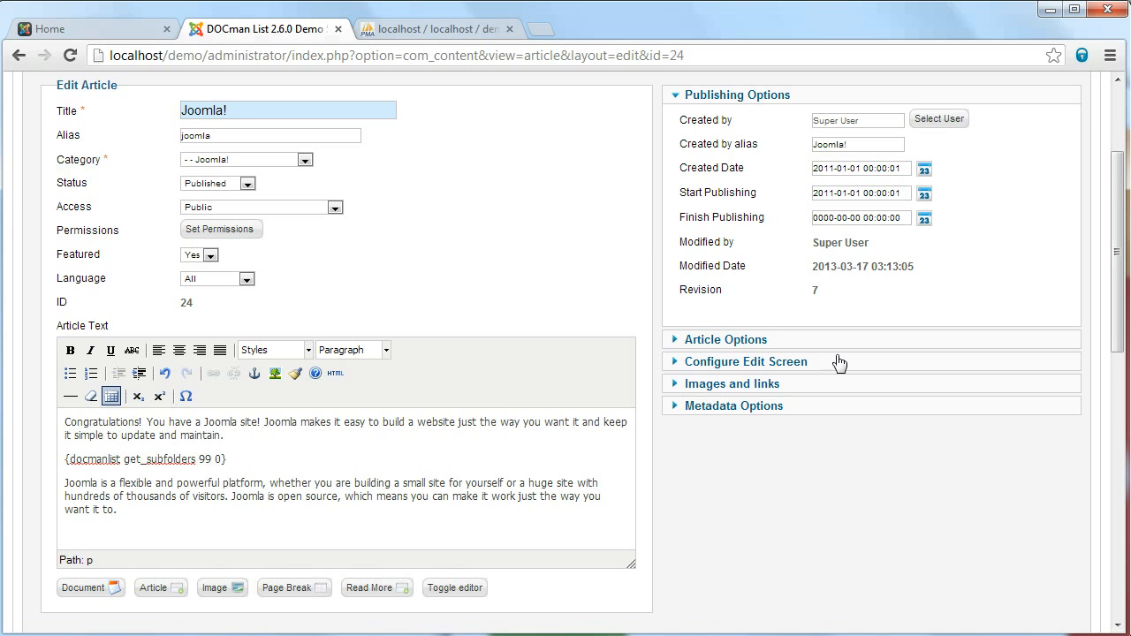
{"action": "scroll", "coordinate": [838, 362], "scroll_direction": "up", "scroll_amount": 2}
{"action": "left_click", "coordinate": [760, 195]}
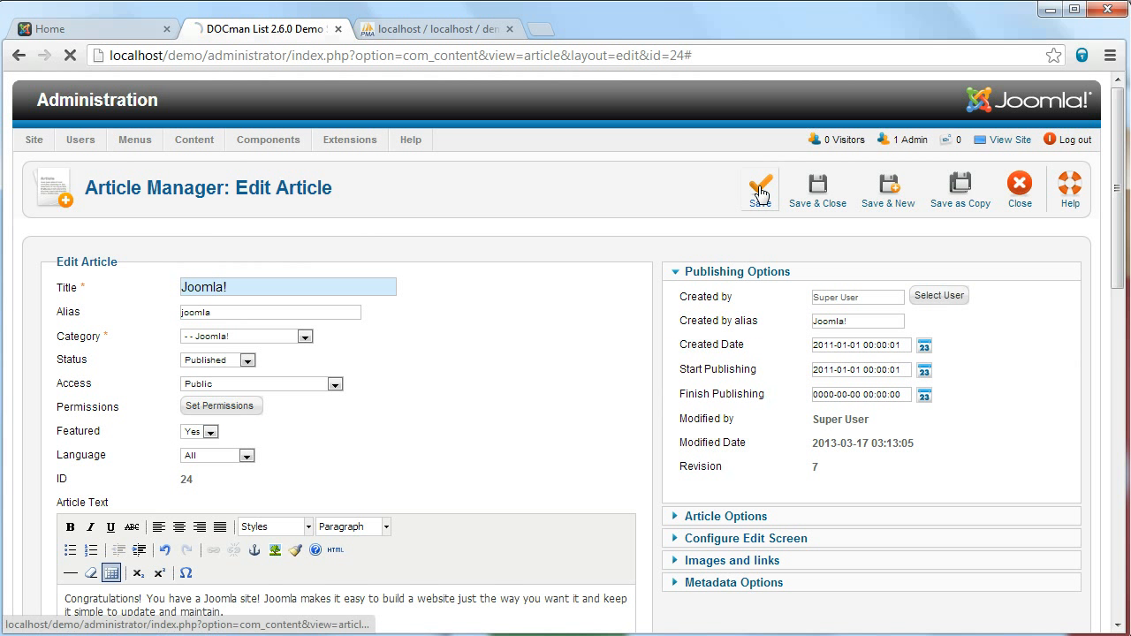
Reload the site's home page and collapse subcategories 01 through 07 under Board Policies and Administrative Procedures
{"action": "left_click", "coordinate": [121, 34]}
{"action": "left_click", "coordinate": [71, 55]}
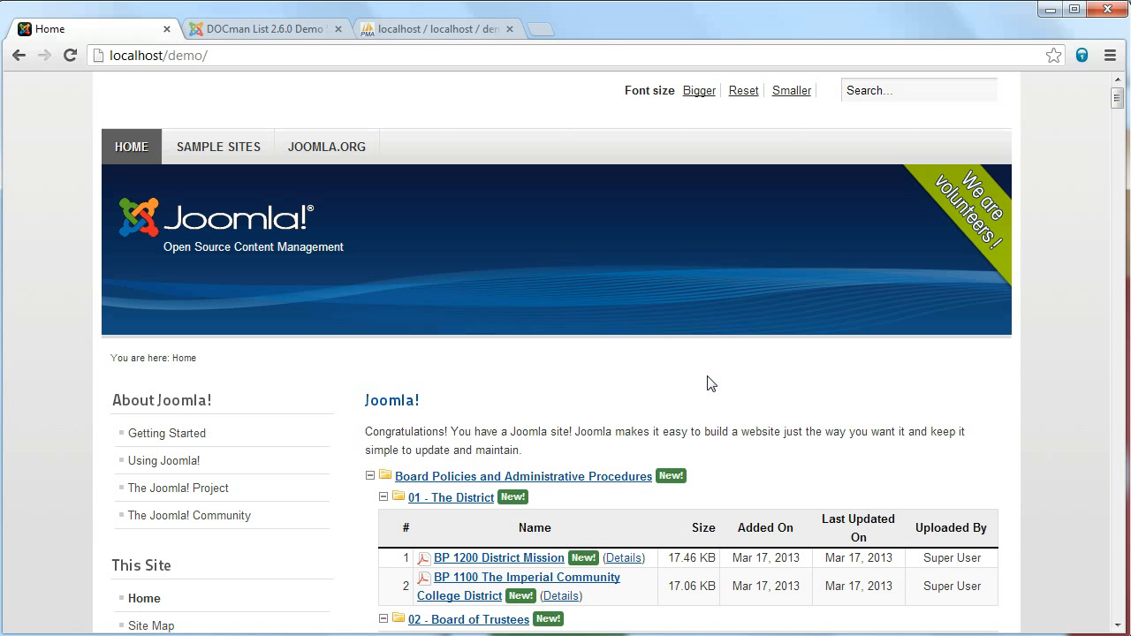
{"action": "scroll", "coordinate": [711, 384], "scroll_direction": "down", "scroll_amount": 2}
{"action": "left_click", "coordinate": [382, 320]}
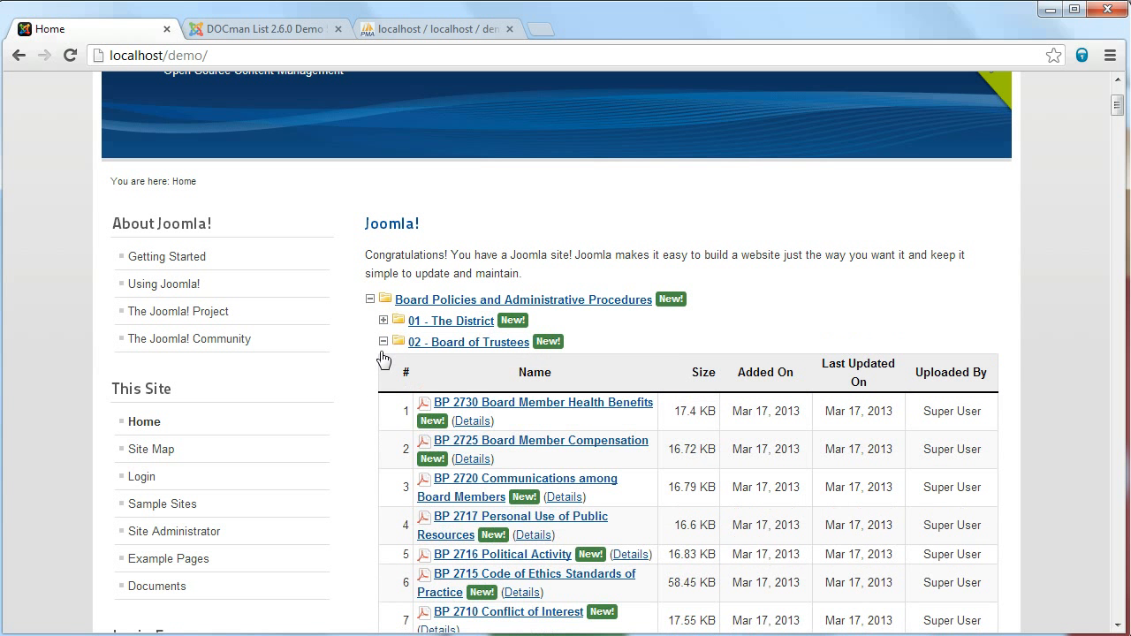
{"action": "left_click", "coordinate": [383, 342]}
{"action": "left_click", "coordinate": [383, 364]}
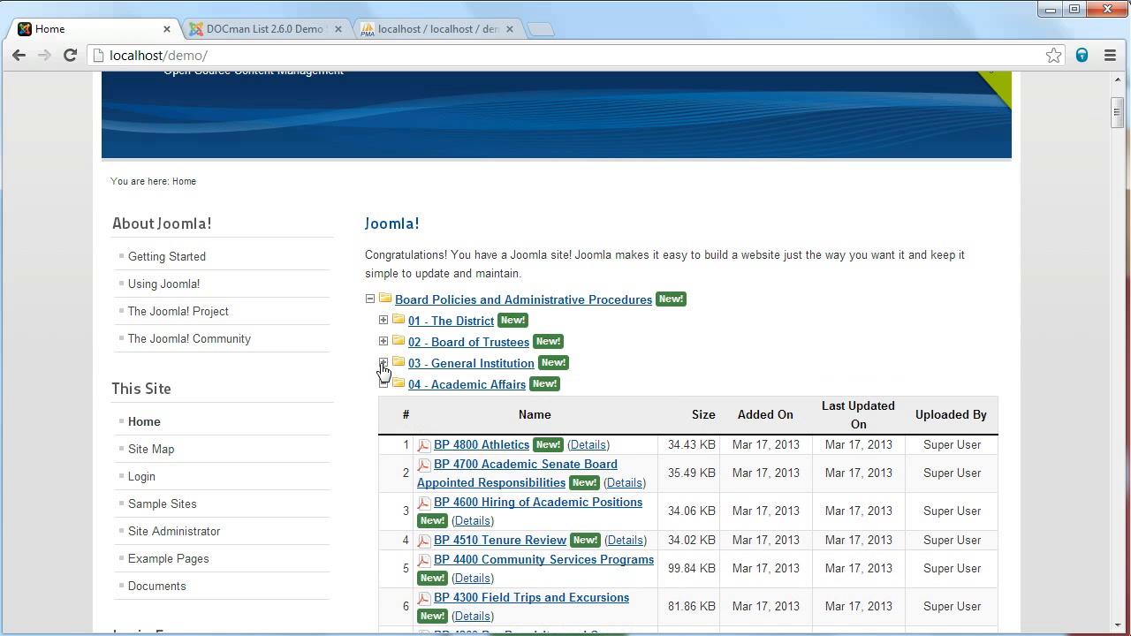
{"action": "left_click", "coordinate": [382, 384]}
{"action": "left_click", "coordinate": [383, 384]}
{"action": "left_click", "coordinate": [383, 385]}
{"action": "left_click", "coordinate": [382, 406]}
{"action": "left_click", "coordinate": [382, 427]}
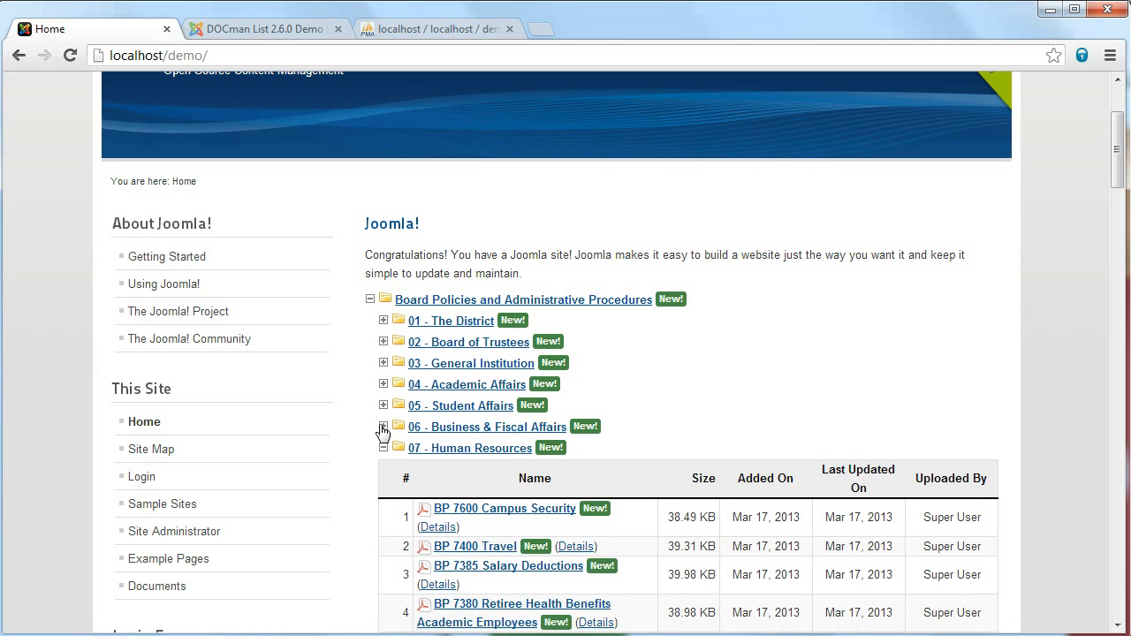
{"action": "left_click", "coordinate": [382, 448]}
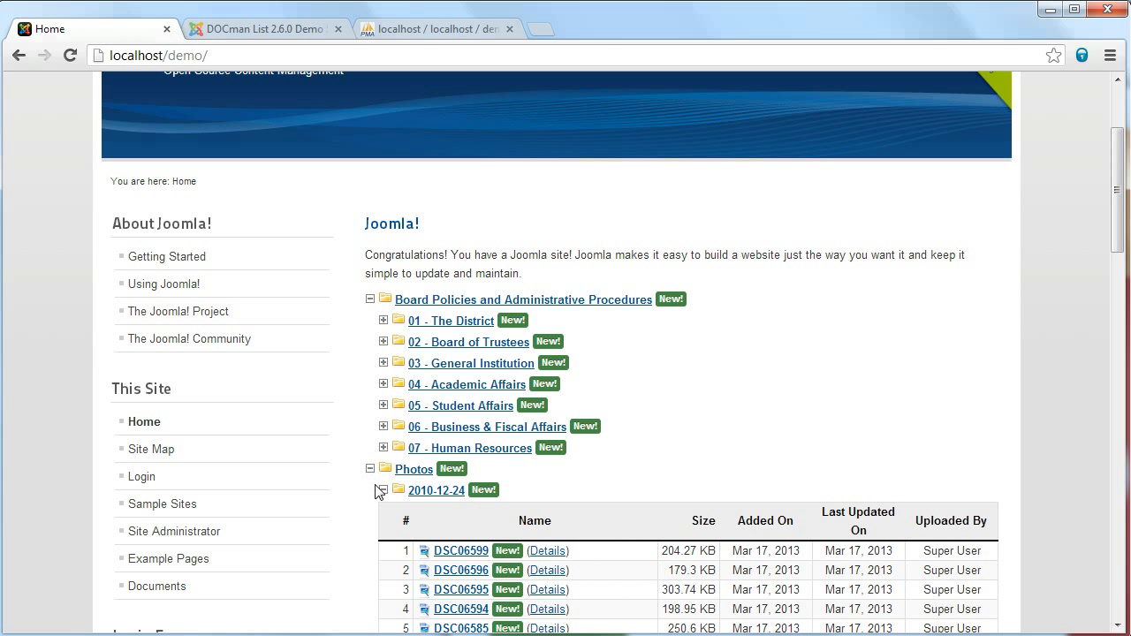
Collapse the dated Photos folders and all three top-level categories, and re-expand Board Policies and Administrative Procedures
{"action": "left_click", "coordinate": [382, 489]}
{"action": "left_click", "coordinate": [383, 513]}
{"action": "left_click", "coordinate": [382, 532]}
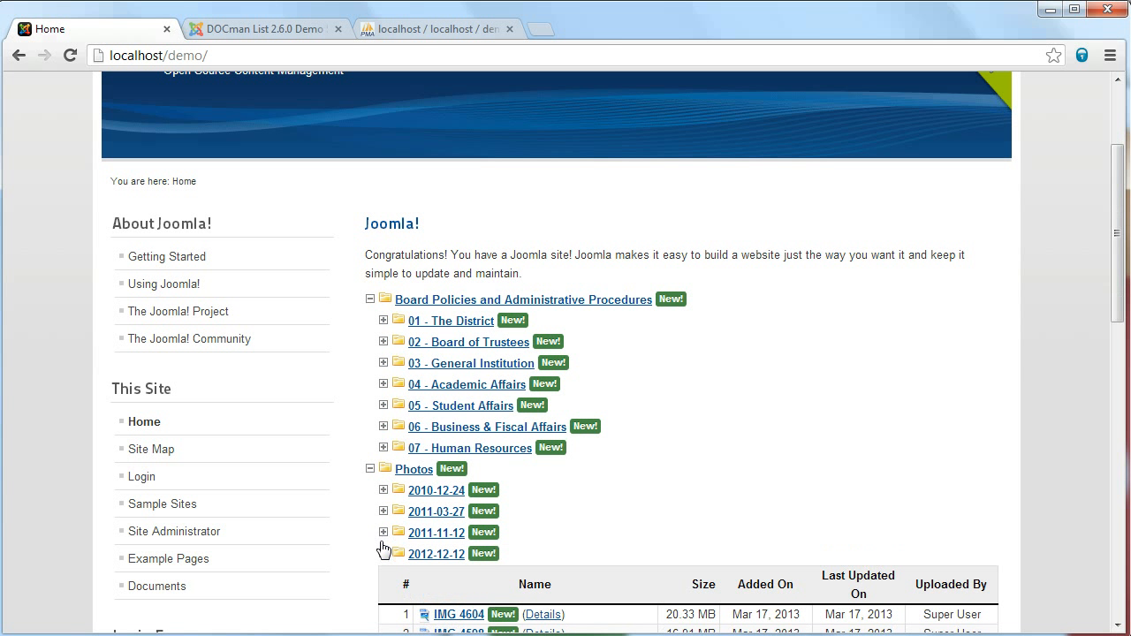
{"action": "left_click", "coordinate": [382, 553]}
{"action": "left_click", "coordinate": [370, 575]}
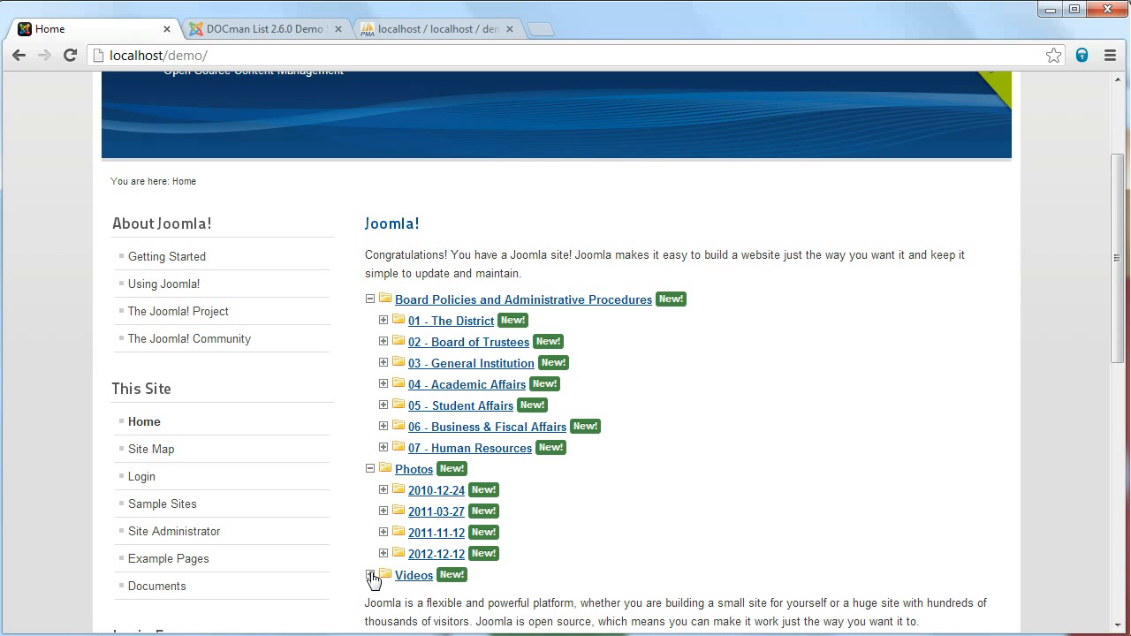
{"action": "left_click", "coordinate": [370, 468]}
{"action": "left_click", "coordinate": [370, 299]}
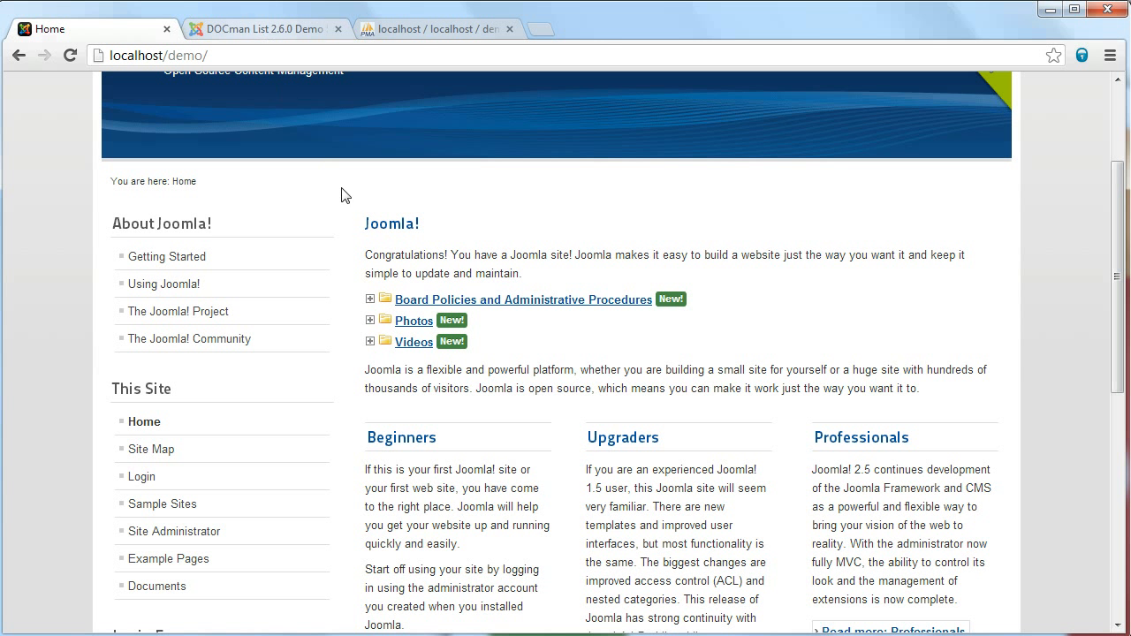
{"action": "left_click", "coordinate": [370, 299]}
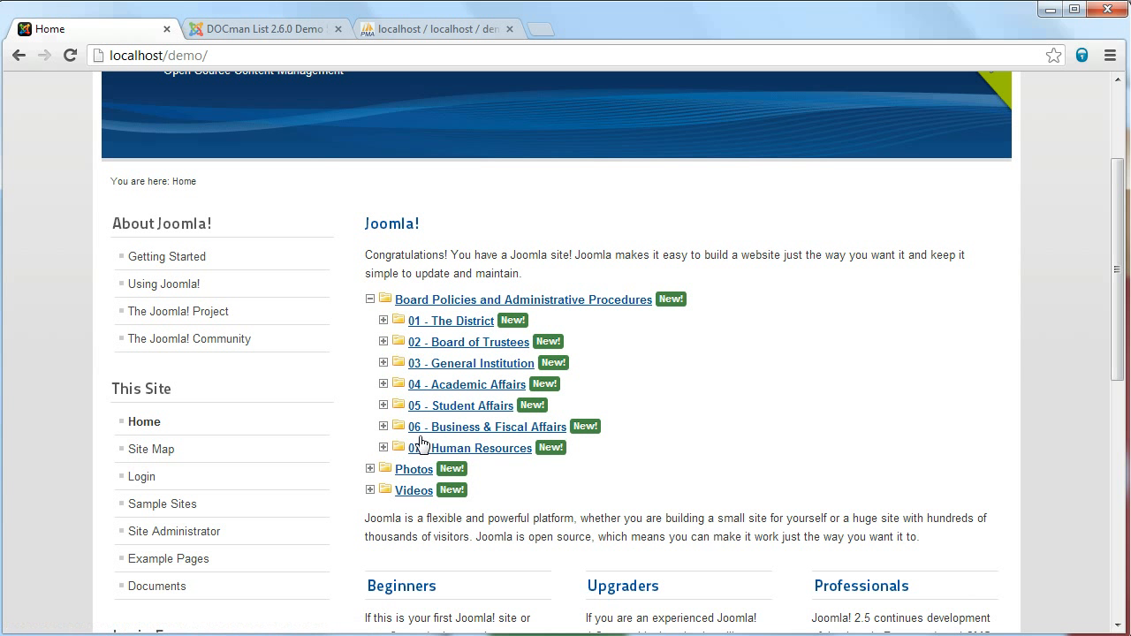
Add the categoryOrderByOrdering key before get_subfolders in the Joomla! article's docmanlist tag and save the article
{"action": "left_click", "coordinate": [253, 30]}
{"action": "scroll", "coordinate": [534, 369], "scroll_direction": "down", "scroll_amount": 2}
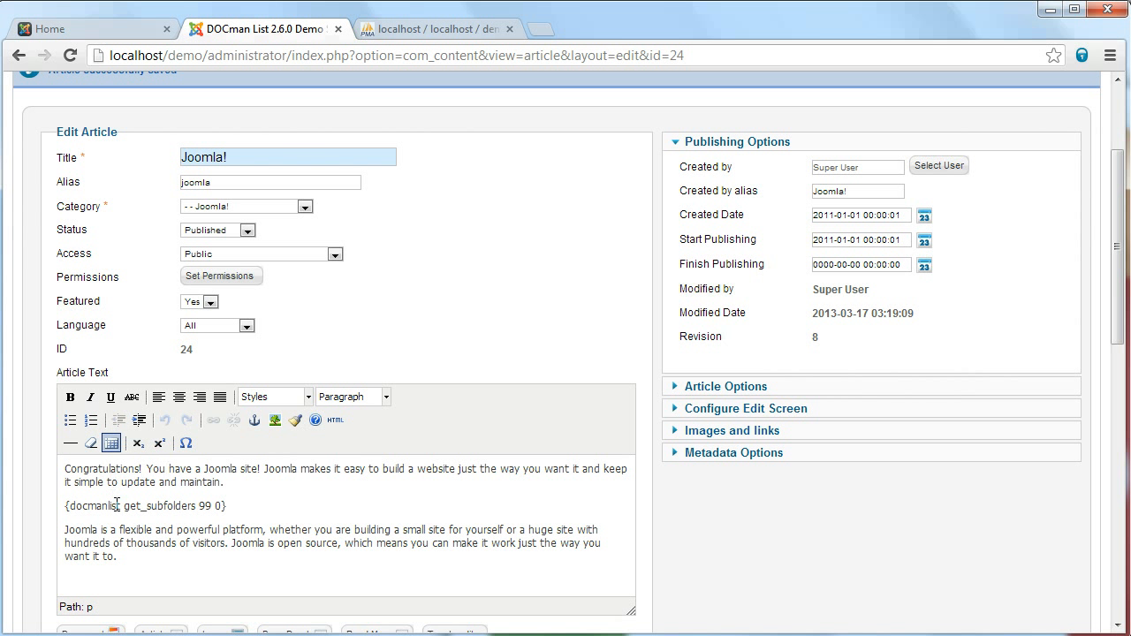
{"action": "type", "text": "categoryOrd"}
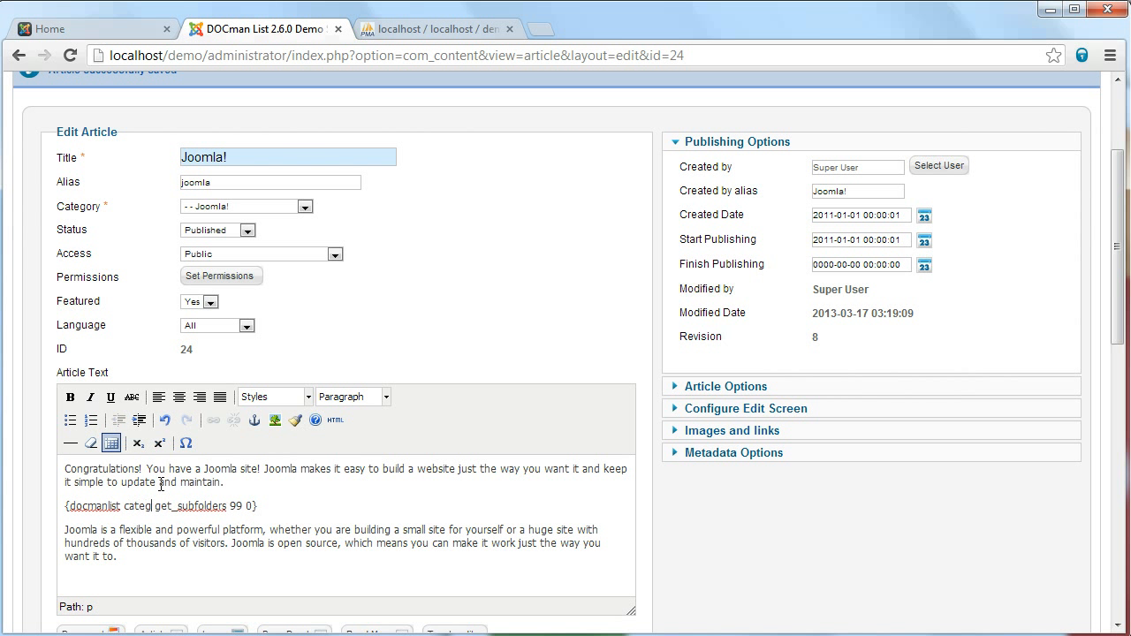
{"action": "type", "text": "erByOrd"}
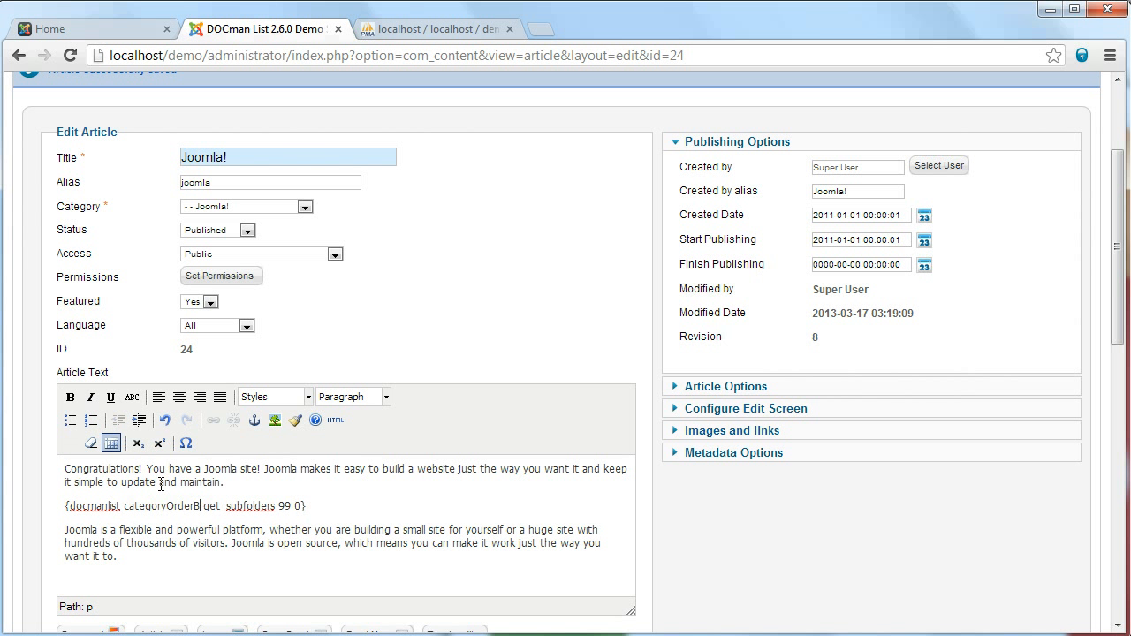
{"action": "type", "text": "ering"}
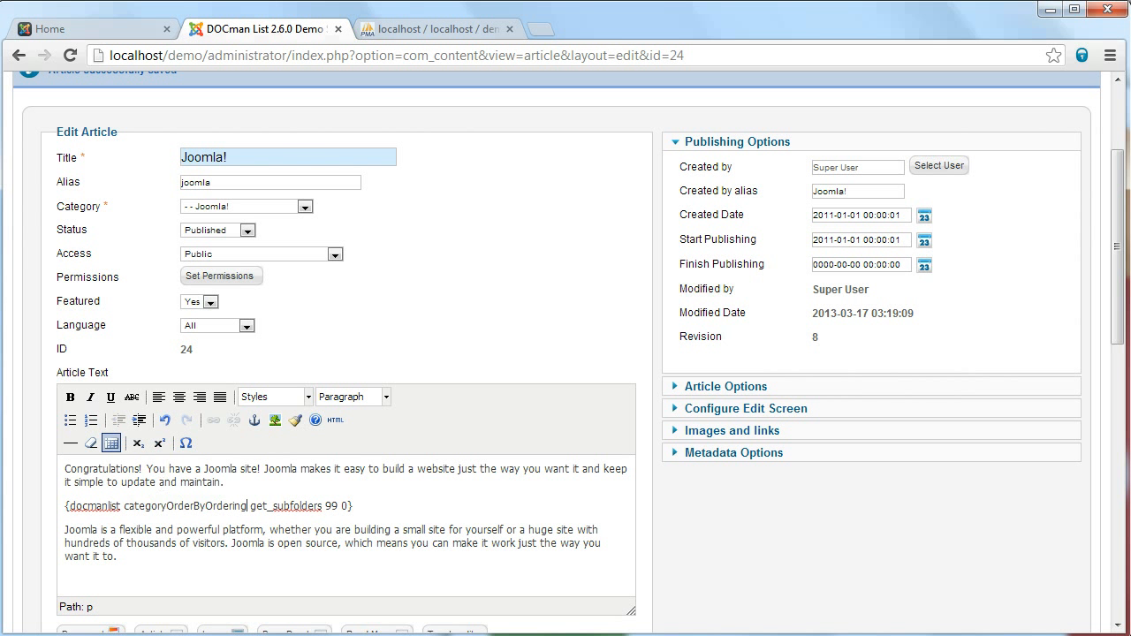
{"action": "scroll", "coordinate": [1003, 183], "scroll_direction": "up", "scroll_amount": 2}
{"action": "left_click", "coordinate": [756, 190]}
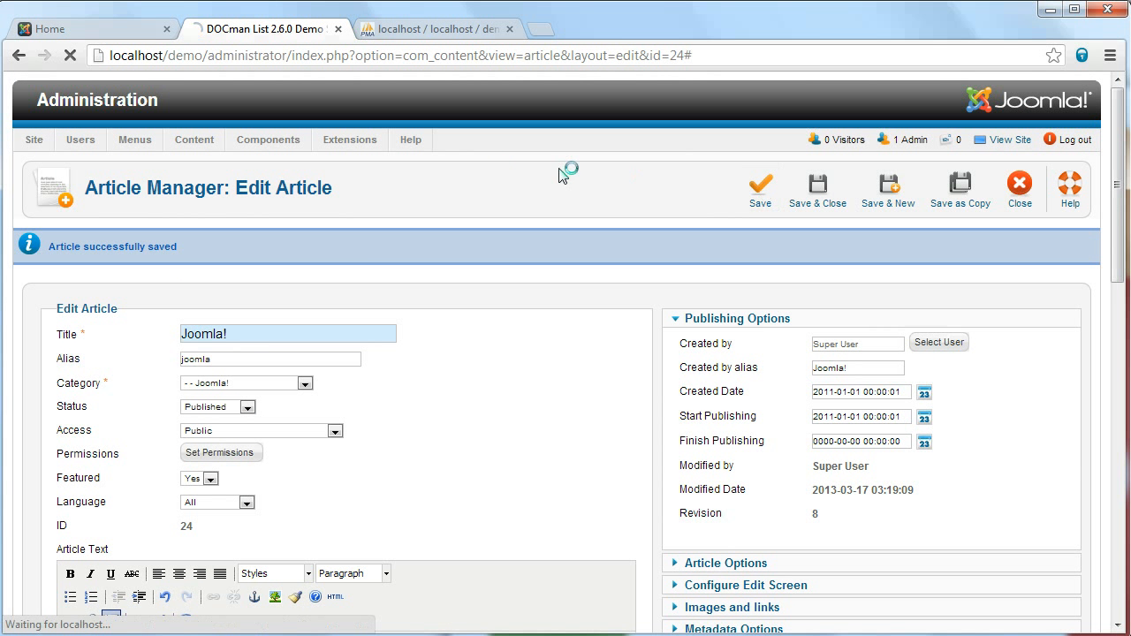
Check the category list on the site's home page and return to the Joomla! article's text
{"action": "left_click", "coordinate": [106, 26]}
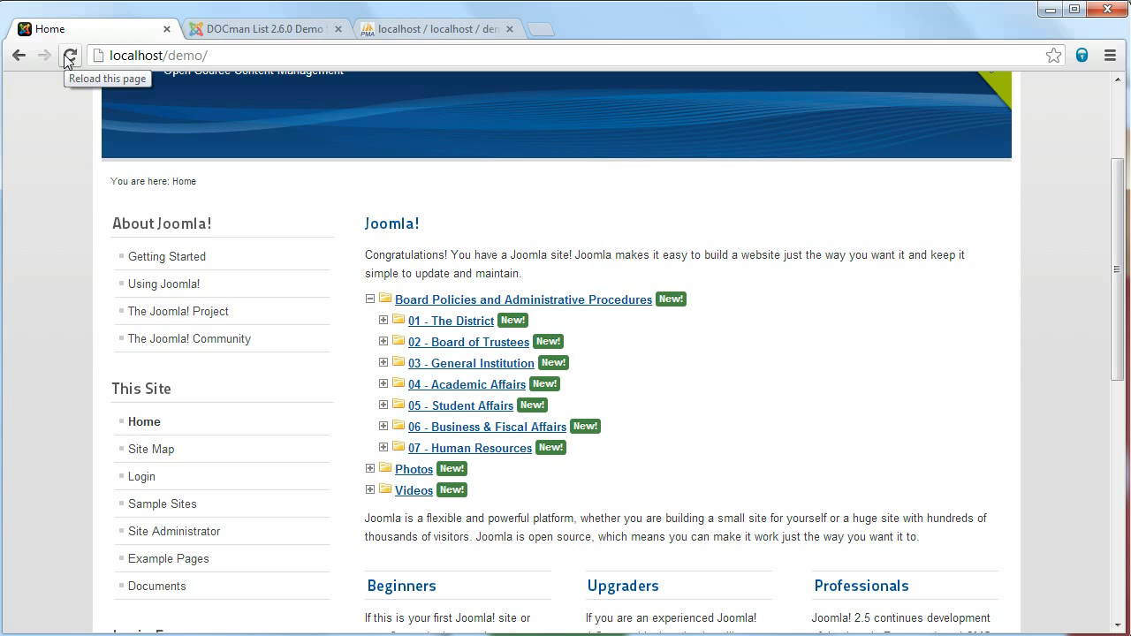
{"action": "left_click", "coordinate": [226, 32]}
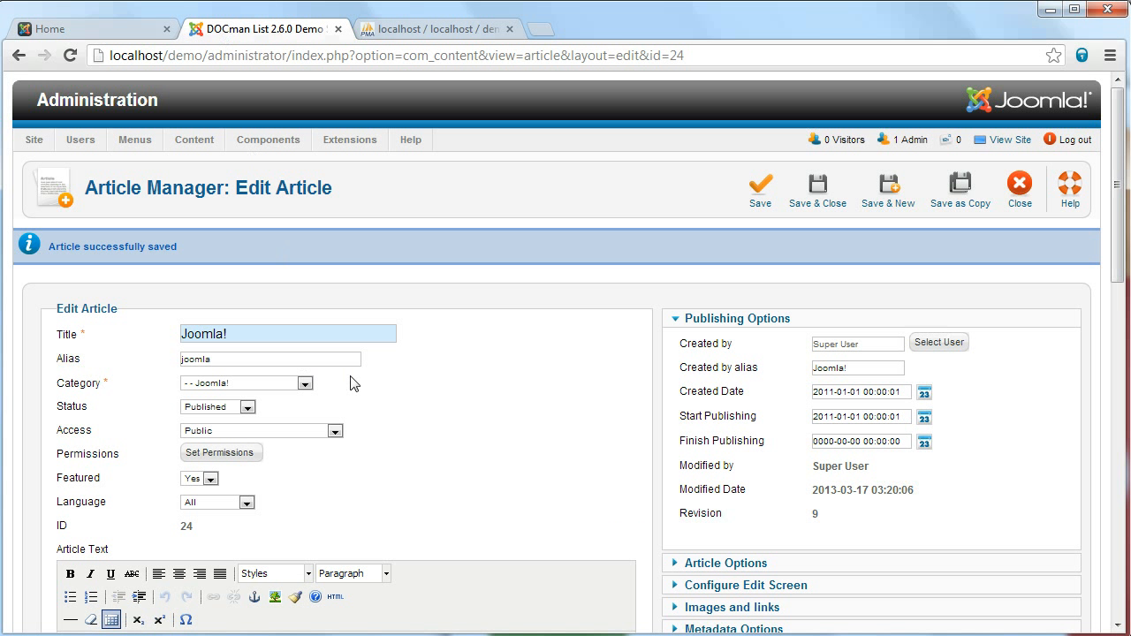
{"action": "scroll", "coordinate": [502, 376], "scroll_direction": "down", "scroll_amount": 2}
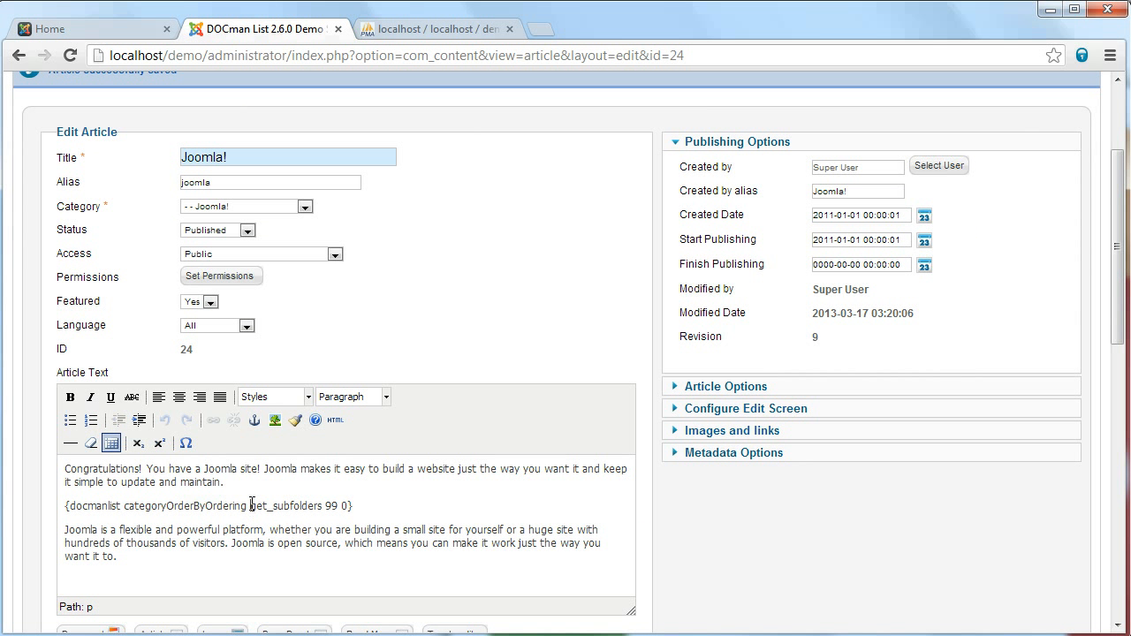
Add the showCollapsed key before get_subfolders in the Joomla! article's docmanlist tag and save the article
{"action": "type", "text": "showColla"}
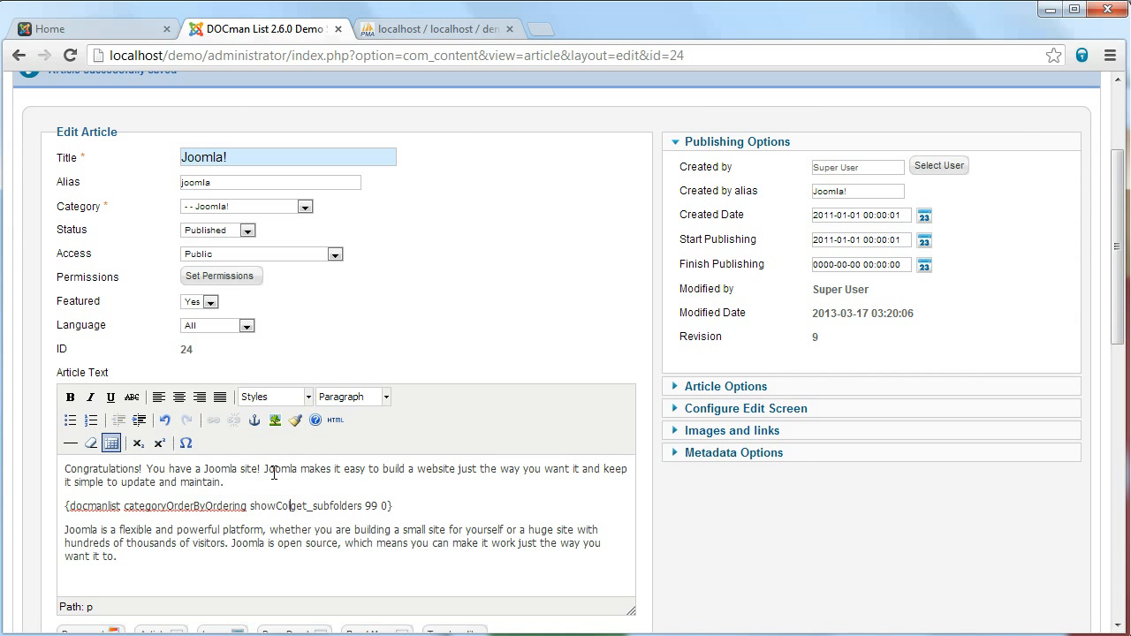
{"action": "type", "text": "psed"}
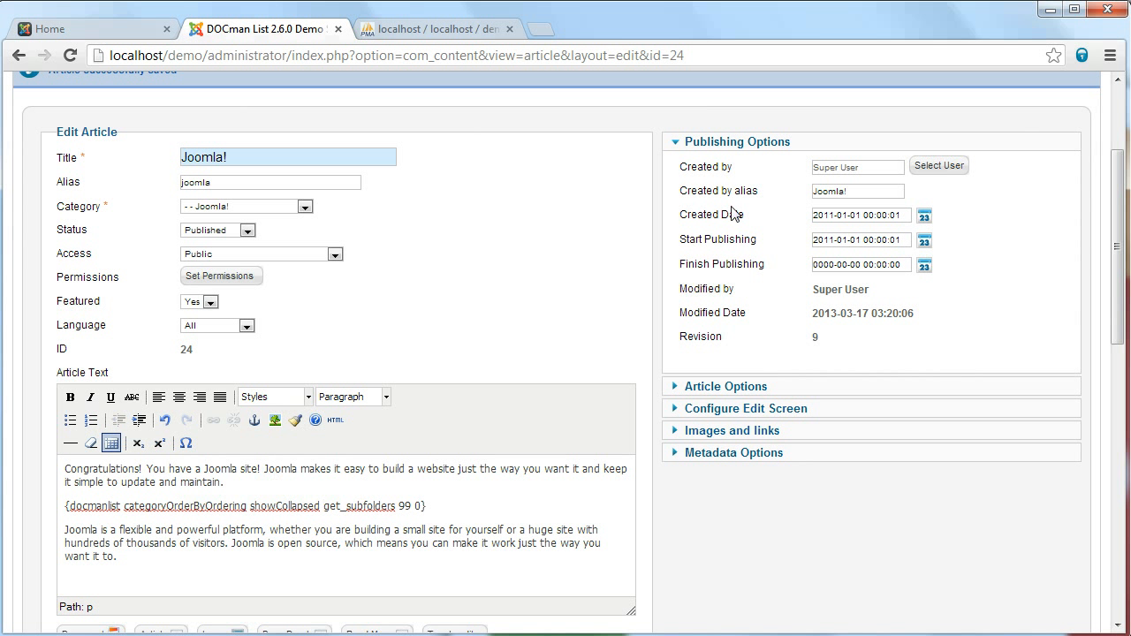
{"action": "scroll", "coordinate": [814, 229], "scroll_direction": "up", "scroll_amount": 2}
{"action": "left_click", "coordinate": [760, 188]}
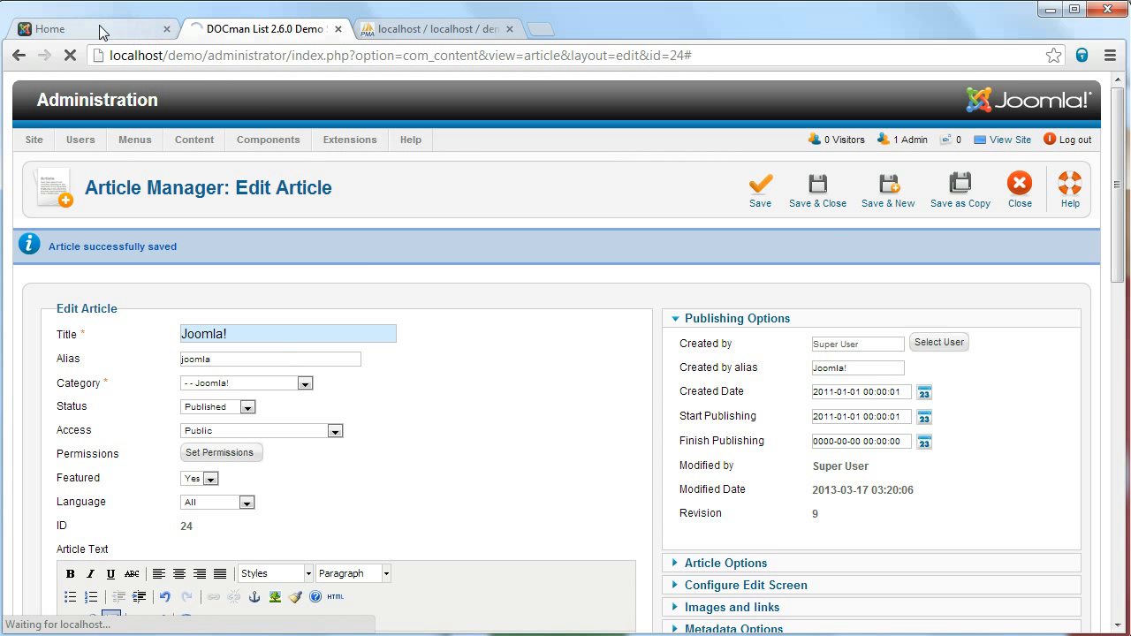
Reload the site's home page, then expand and collapse the Board Policies and Administrative Procedures category
{"action": "left_click", "coordinate": [99, 25]}
{"action": "left_click", "coordinate": [70, 56]}
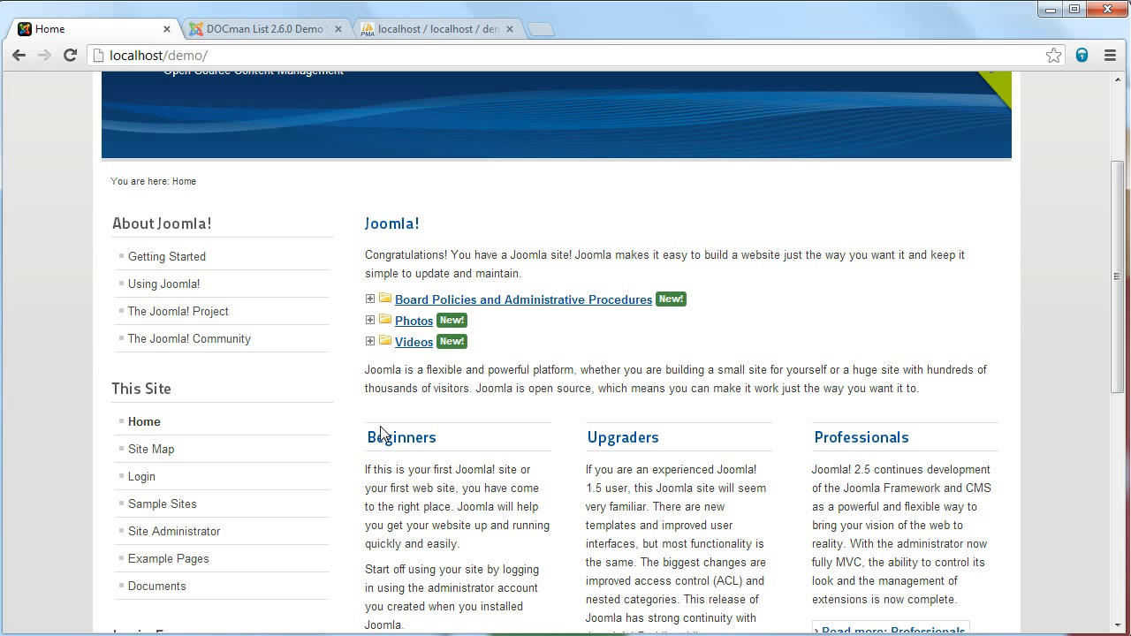
{"action": "left_click", "coordinate": [370, 299]}
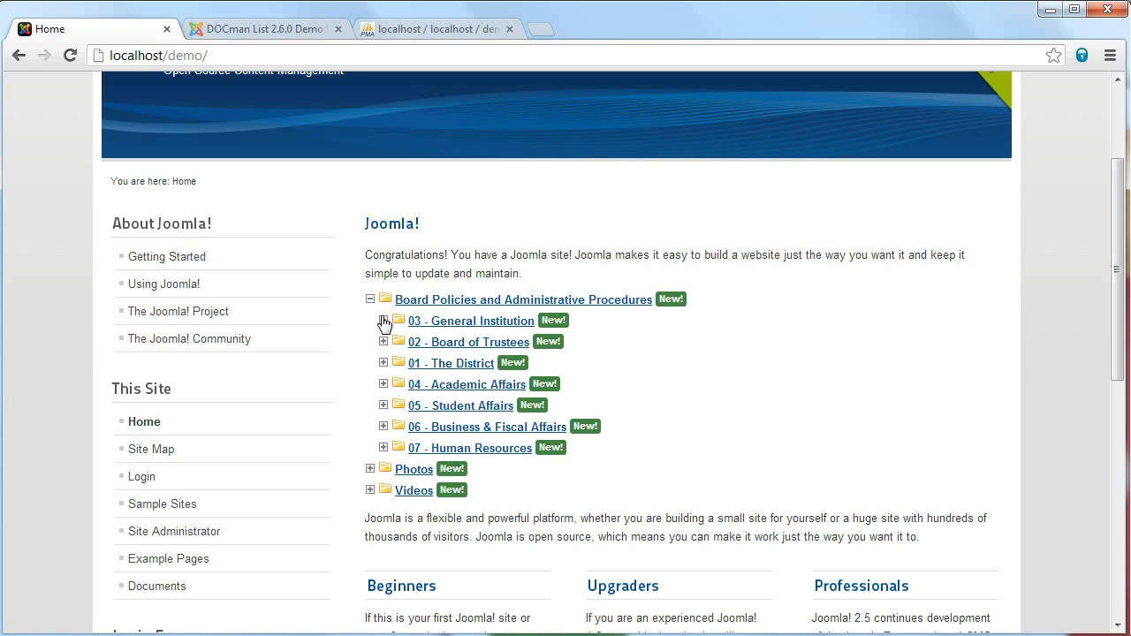
{"action": "left_click", "coordinate": [370, 300]}
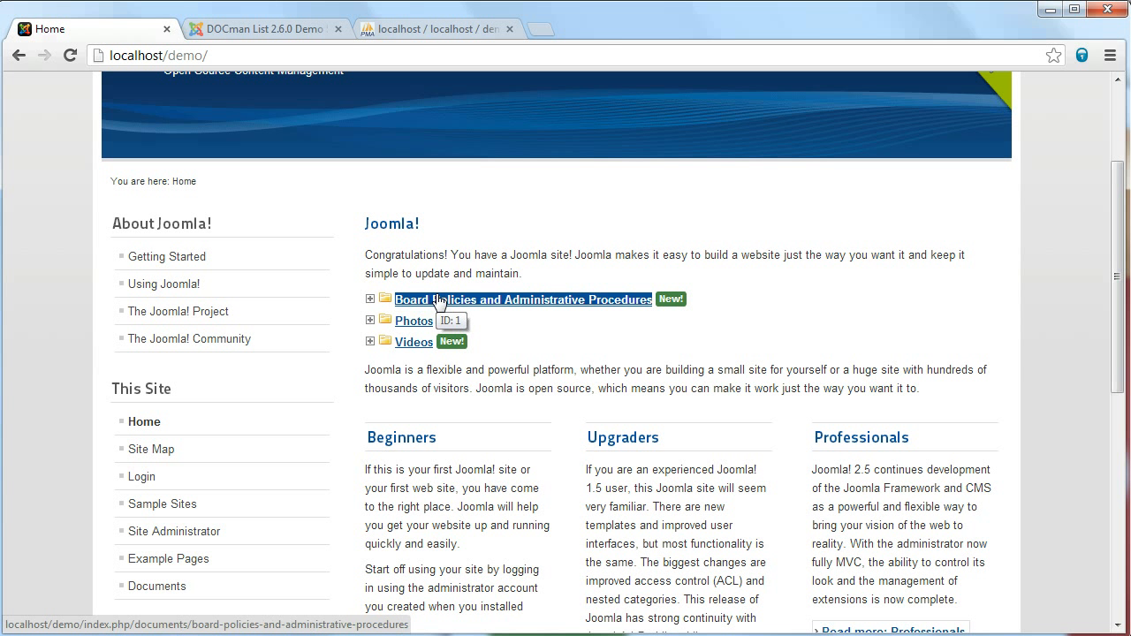
Duplicate the docmanlist tag onto a new line directly below the original in the Joomla! article's text
{"action": "left_click", "coordinate": [233, 28]}
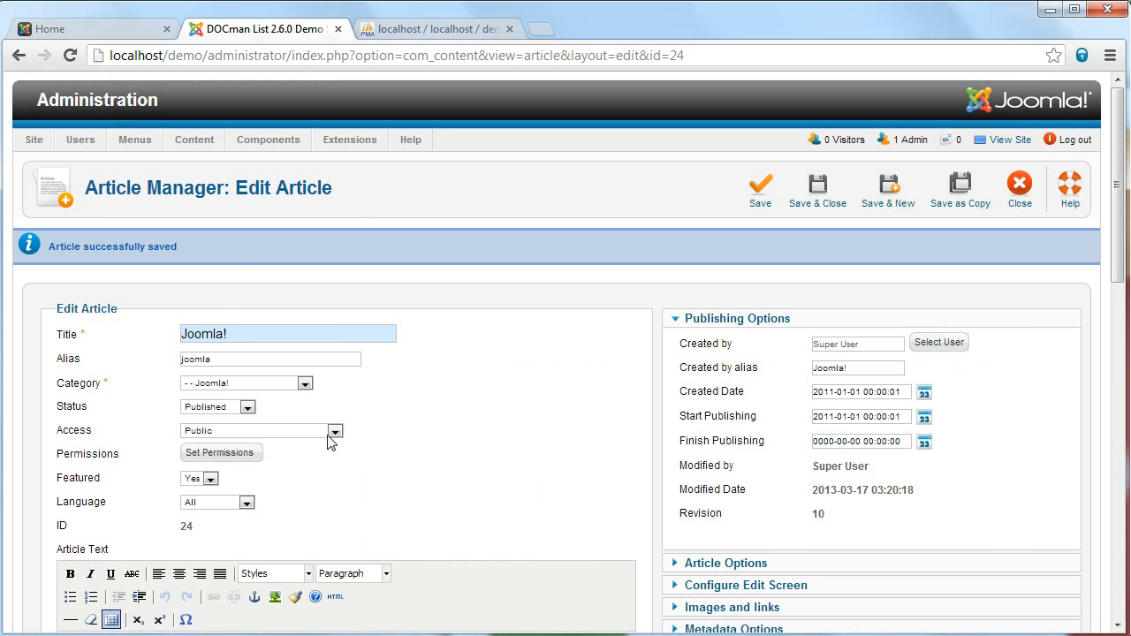
{"action": "scroll", "coordinate": [332, 441], "scroll_direction": "down", "scroll_amount": 2}
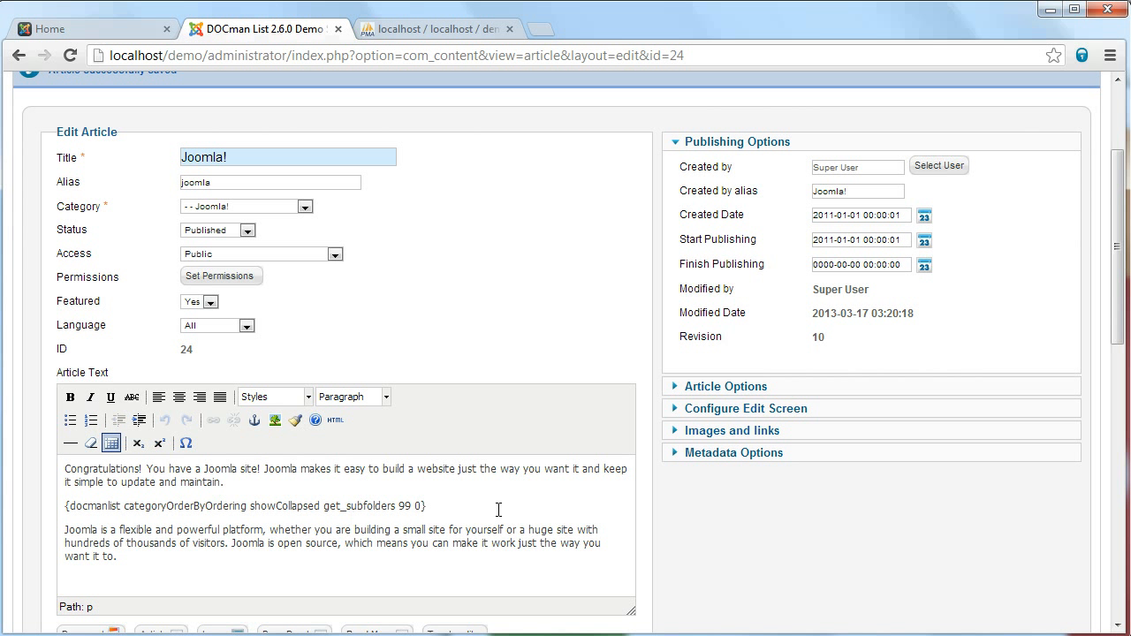
{"action": "triple_click", "coordinate": [498, 509]}
{"action": "key", "text": "ctrl+c"}
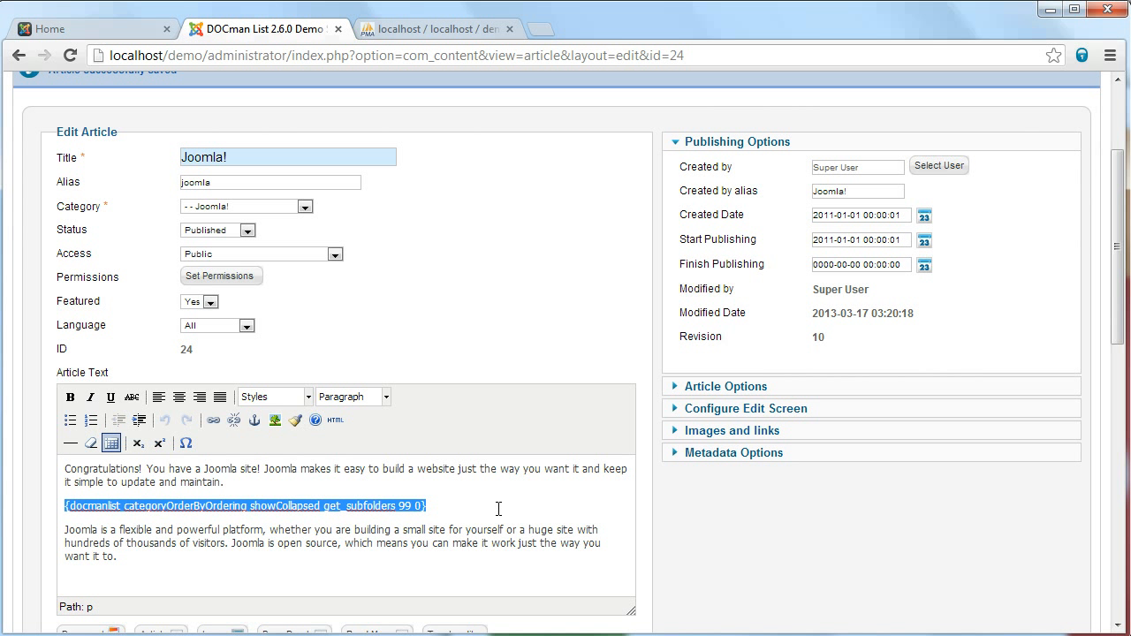
{"action": "left_click", "coordinate": [498, 509]}
{"action": "key", "text": "Return"}
{"action": "key", "text": "ctrl+v"}
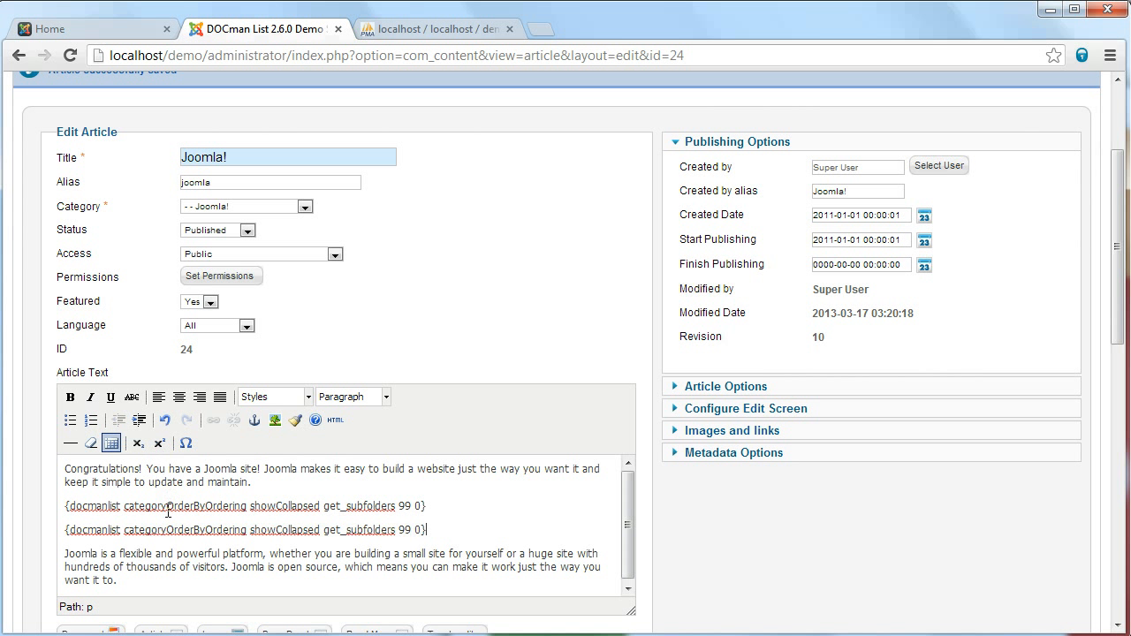
Remove the categoryOrderByOrdering and showCollapsed keys from the second docmanlist tag and save the article
{"action": "double_click", "coordinate": [167, 533]}
{"action": "key", "text": "Delete"}
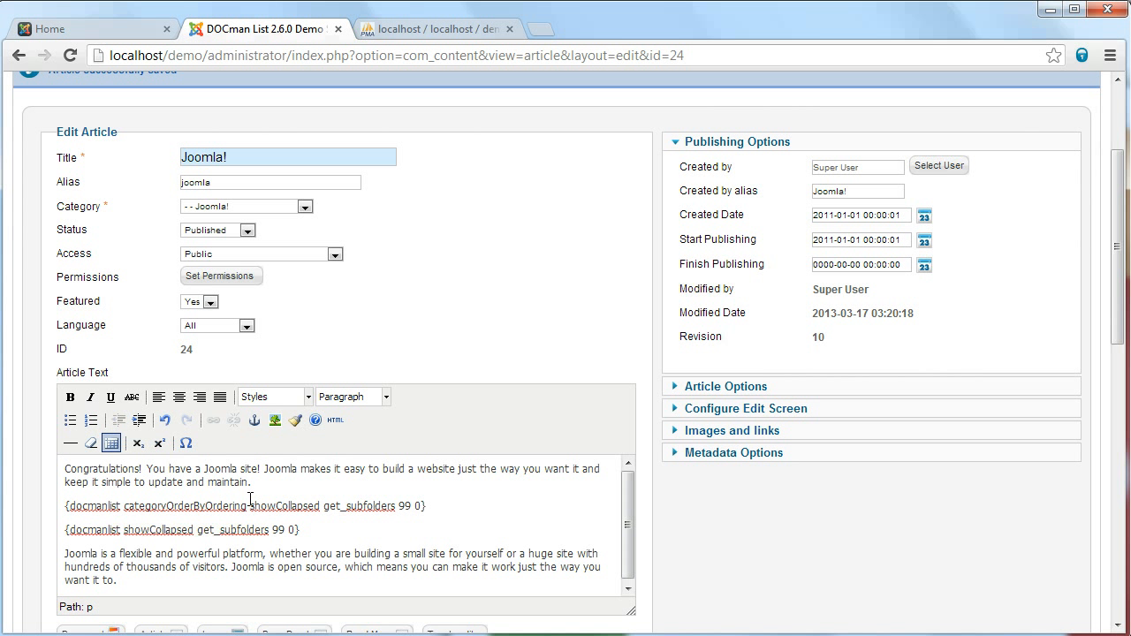
{"action": "key", "text": "Delete"}
{"action": "key", "text": "Delete"}
{"action": "key", "text": "Delete"}
{"action": "key", "text": "Delete"}
{"action": "key", "text": "Delete"}
{"action": "key", "text": "Delete"}
{"action": "key", "text": "Delete"}
{"action": "key", "text": "Delete"}
{"action": "key", "text": "Delete"}
{"action": "key", "text": "Delete"}
{"action": "key", "text": "Delete"}
{"action": "key", "text": "Delete"}
{"action": "key", "text": "Delete"}
{"action": "key", "text": "Delete"}
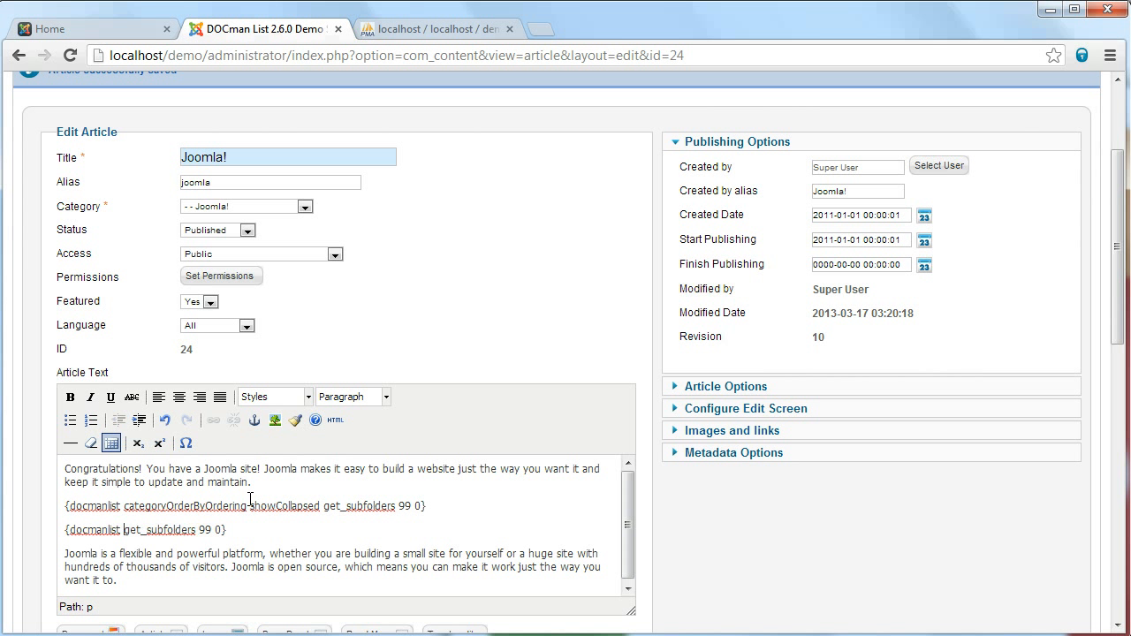
{"action": "scroll", "coordinate": [725, 354], "scroll_direction": "up", "scroll_amount": 2}
{"action": "left_click", "coordinate": [755, 195]}
Reload the site's home page and collapse Board Policies and Administrative Procedures, Photos and Videos in the second document list
{"action": "left_click", "coordinate": [60, 29]}
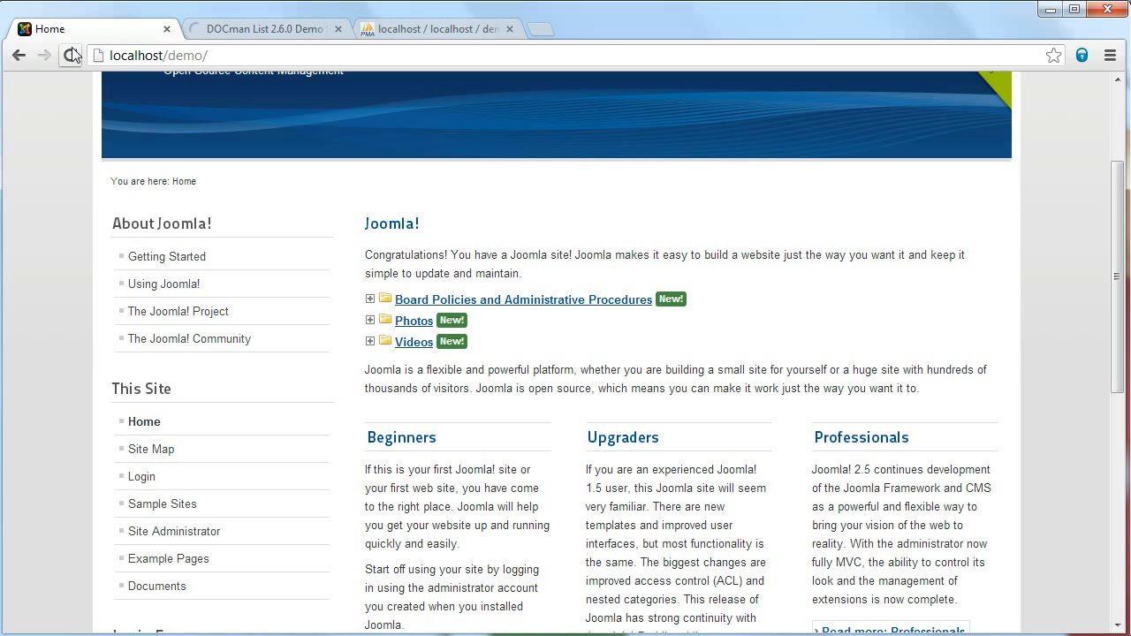
{"action": "left_click", "coordinate": [70, 54]}
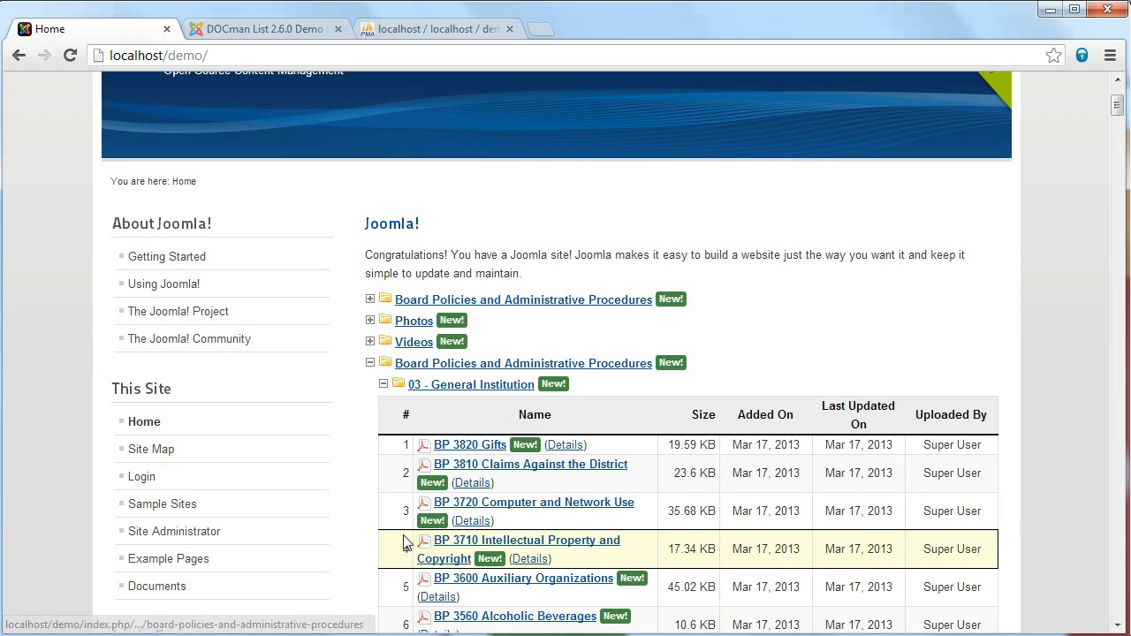
{"action": "left_click", "coordinate": [369, 362]}
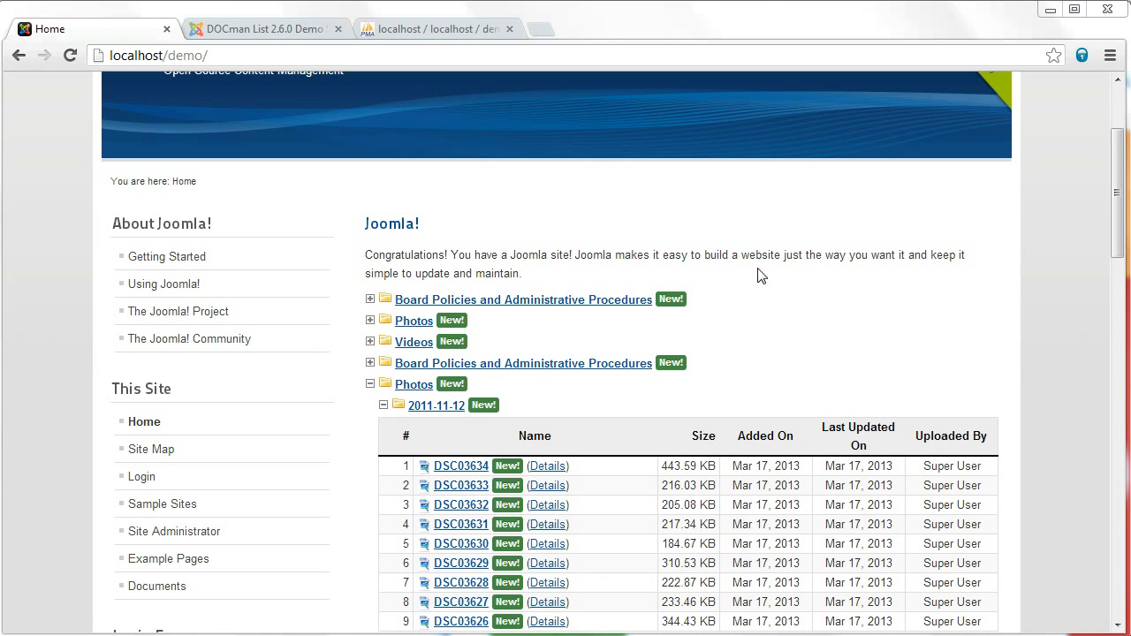
{"action": "left_click", "coordinate": [369, 386]}
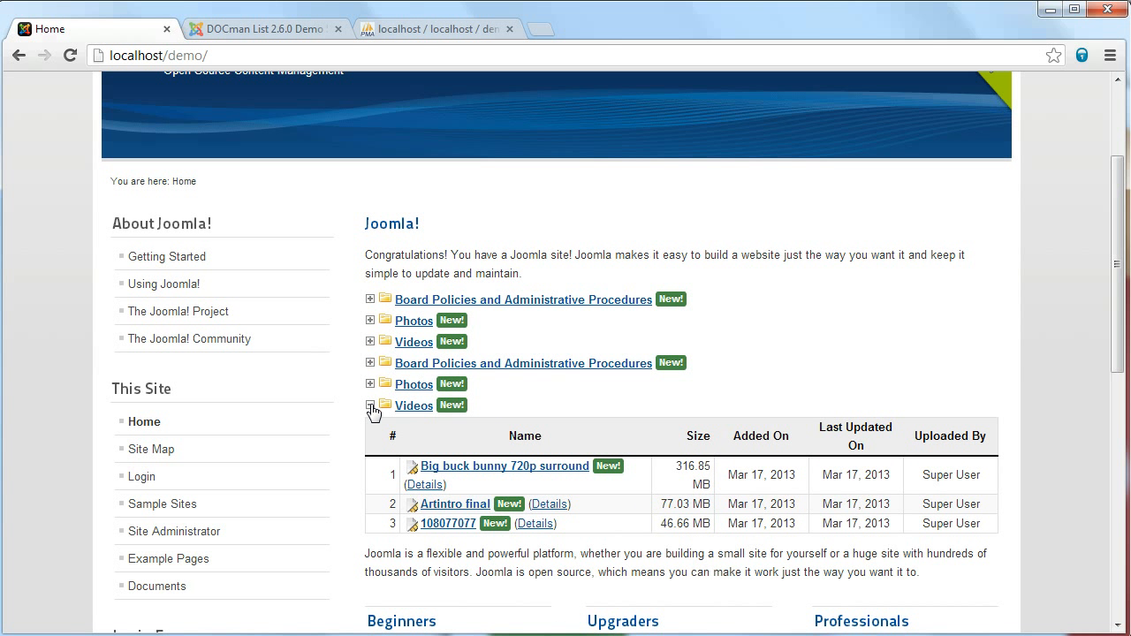
{"action": "left_click", "coordinate": [371, 407]}
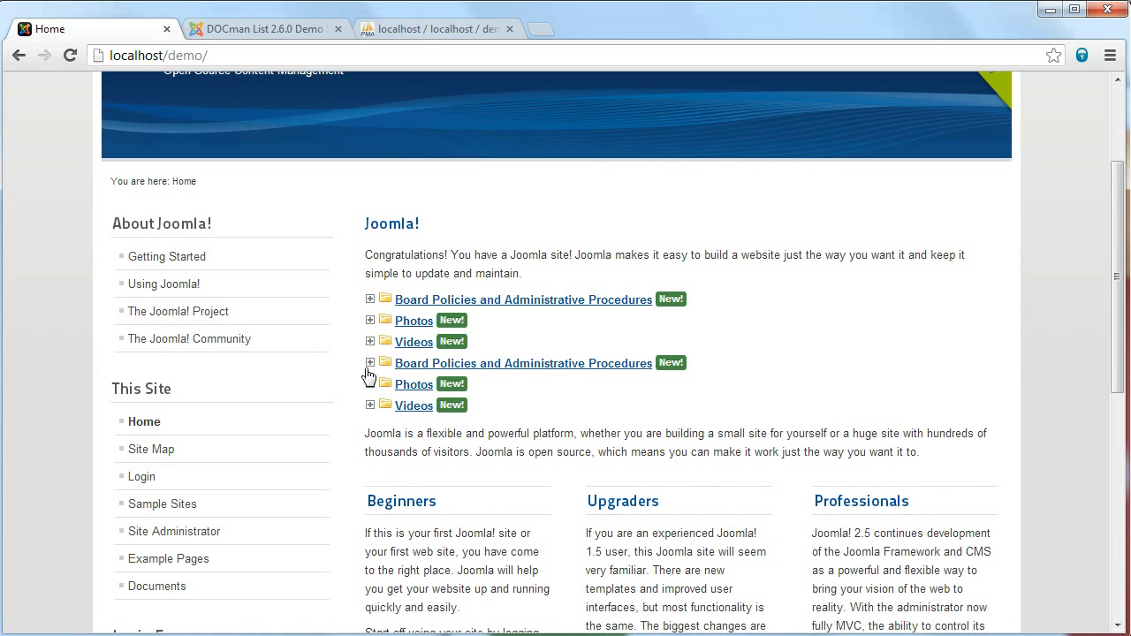
Re-expand Board Policies and Administrative Procedures in the second document list and reload the home page
{"action": "left_click", "coordinate": [370, 363]}
{"action": "right_click", "coordinate": [768, 326]}
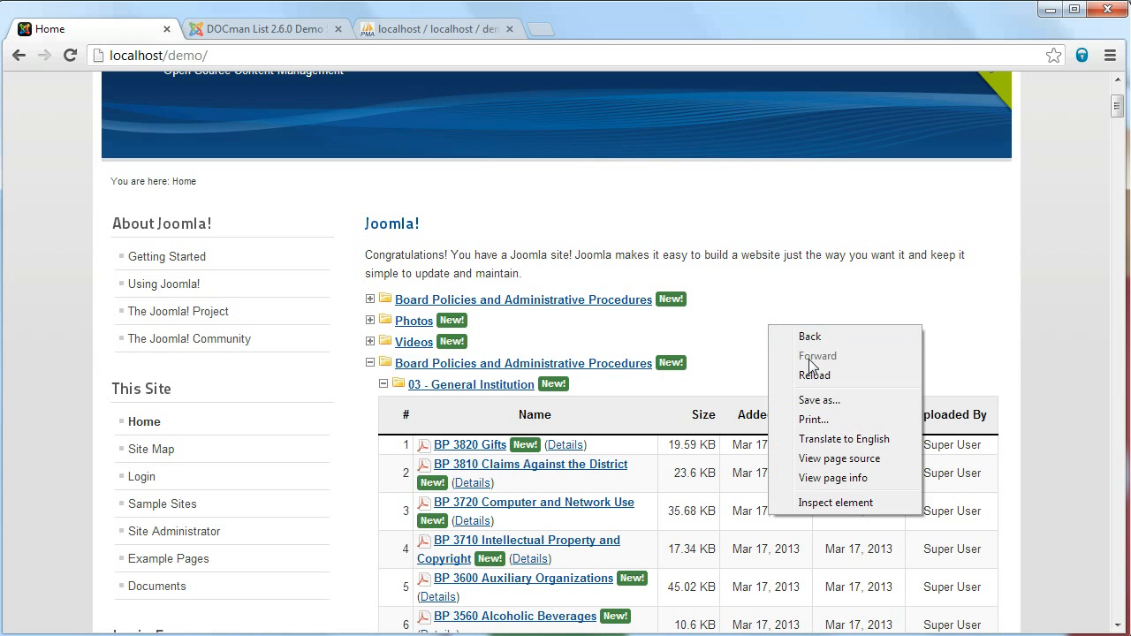
{"action": "left_click", "coordinate": [814, 375]}
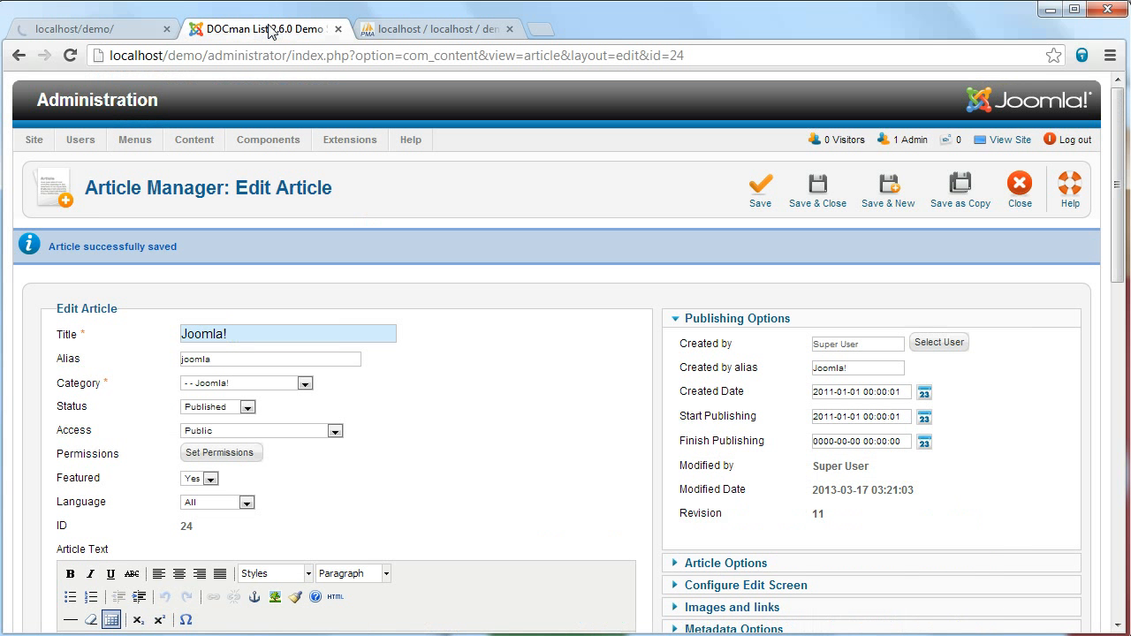
Insert the line "This is the second example" between the two docmanlist tags in the Joomla! article's text
{"action": "left_click", "coordinate": [268, 29]}
{"action": "left_click", "coordinate": [87, 33]}
{"action": "left_click", "coordinate": [259, 28]}
{"action": "scroll", "coordinate": [469, 371], "scroll_direction": "down", "scroll_amount": 2}
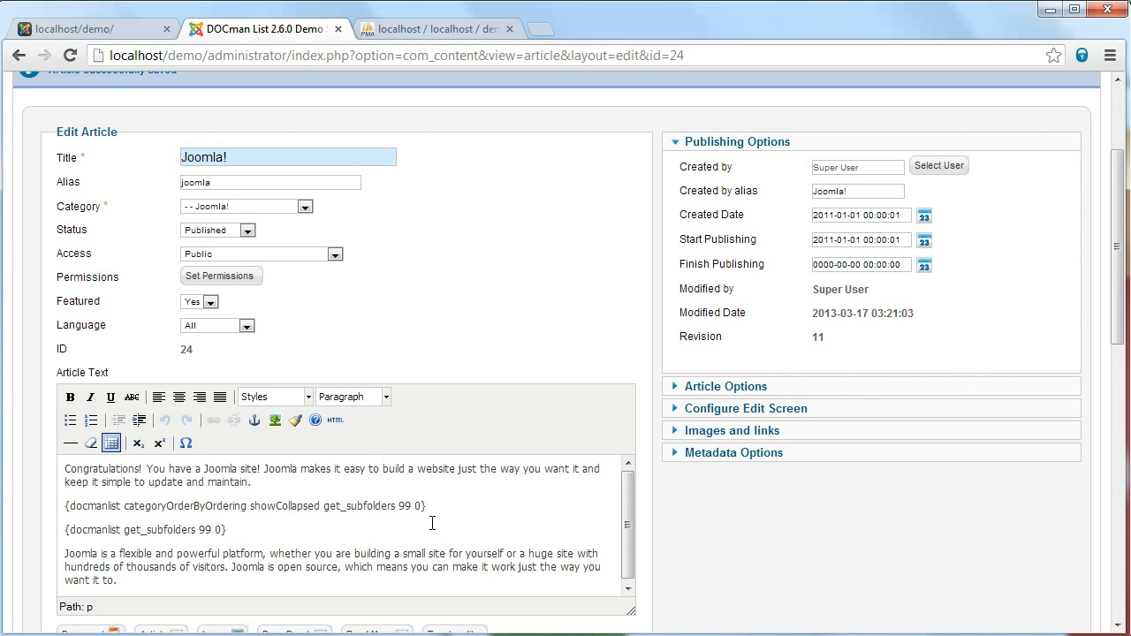
{"action": "left_click", "coordinate": [451, 497]}
{"action": "key", "text": "Return"}
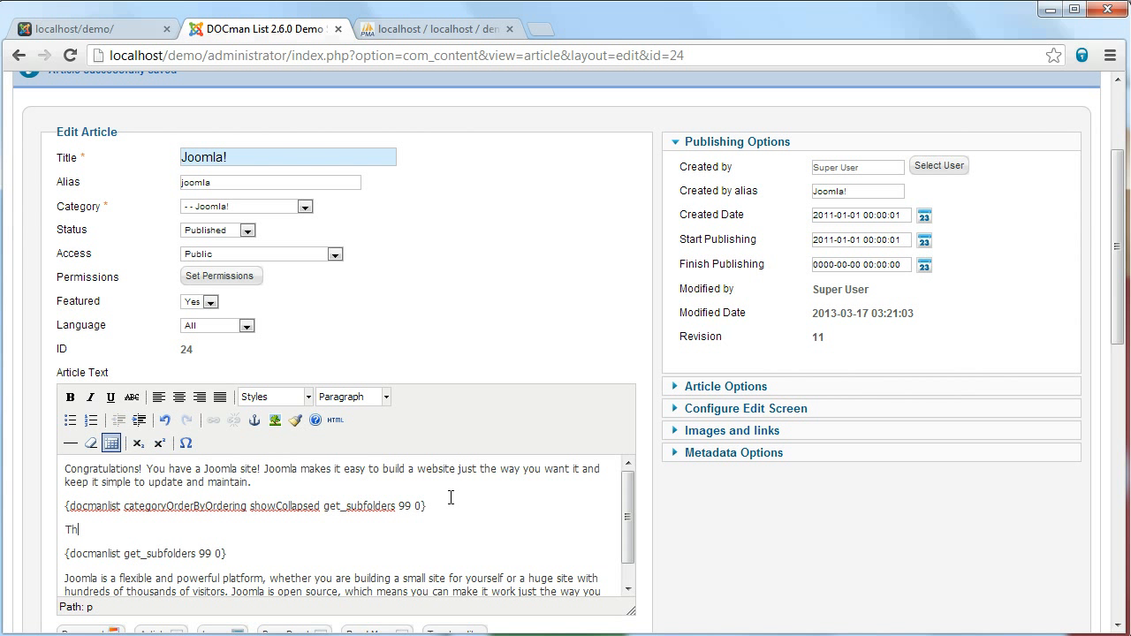
{"action": "type", "text": "This is the second example"}
Format the line "This is the second example" as Heading 3 and save the article
{"action": "key", "text": "shift+Home"}
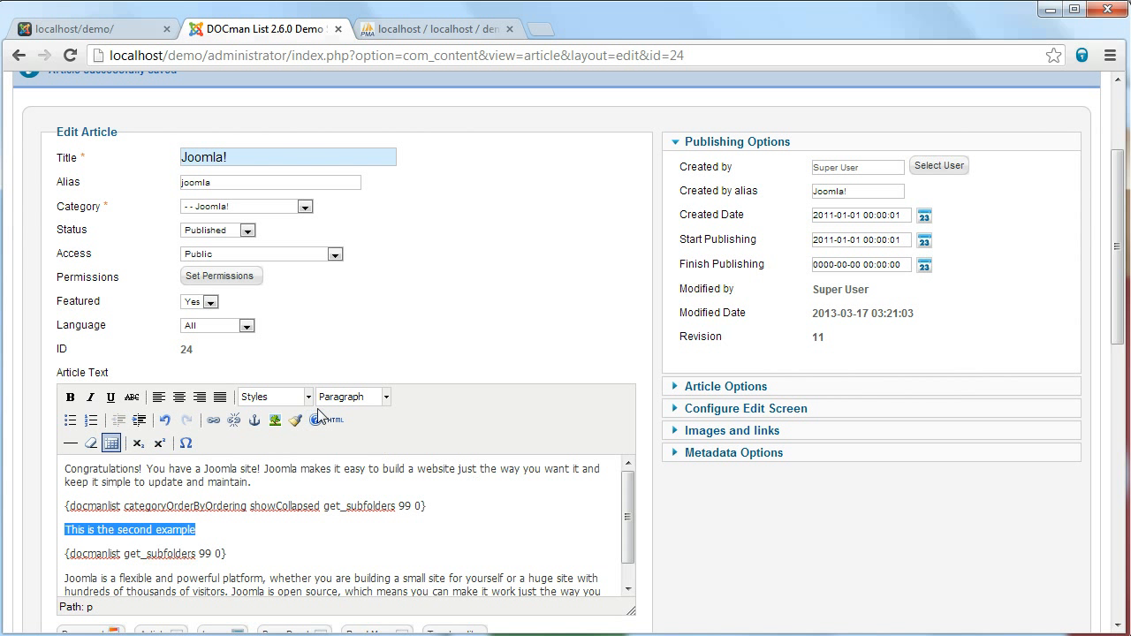
{"action": "left_click", "coordinate": [308, 397]}
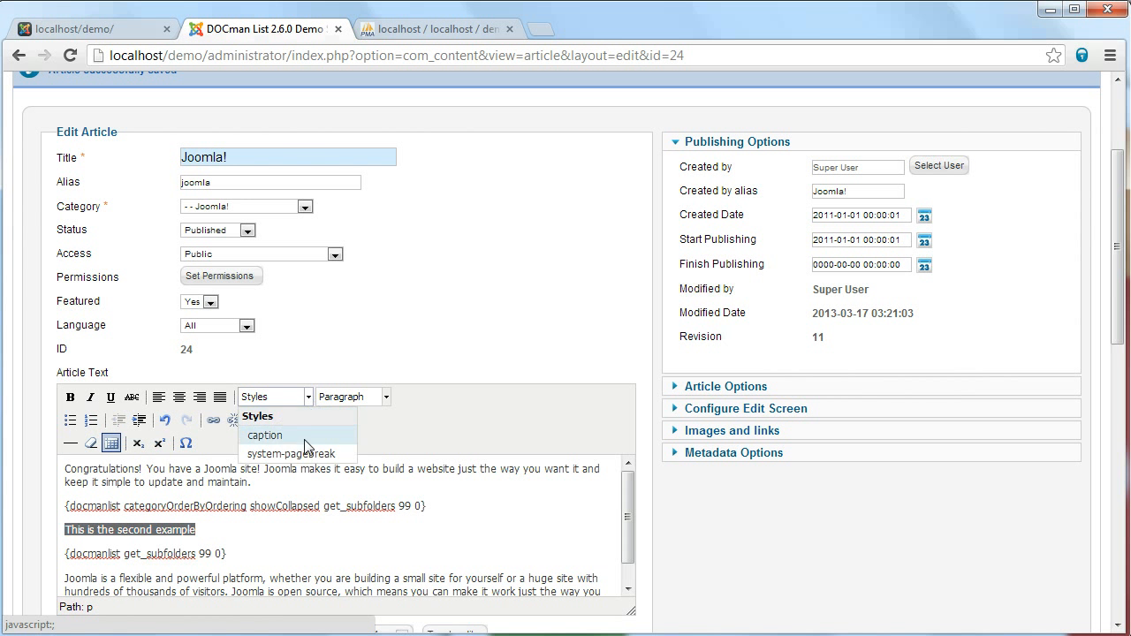
{"action": "left_click", "coordinate": [386, 398]}
{"action": "left_click", "coordinate": [373, 534]}
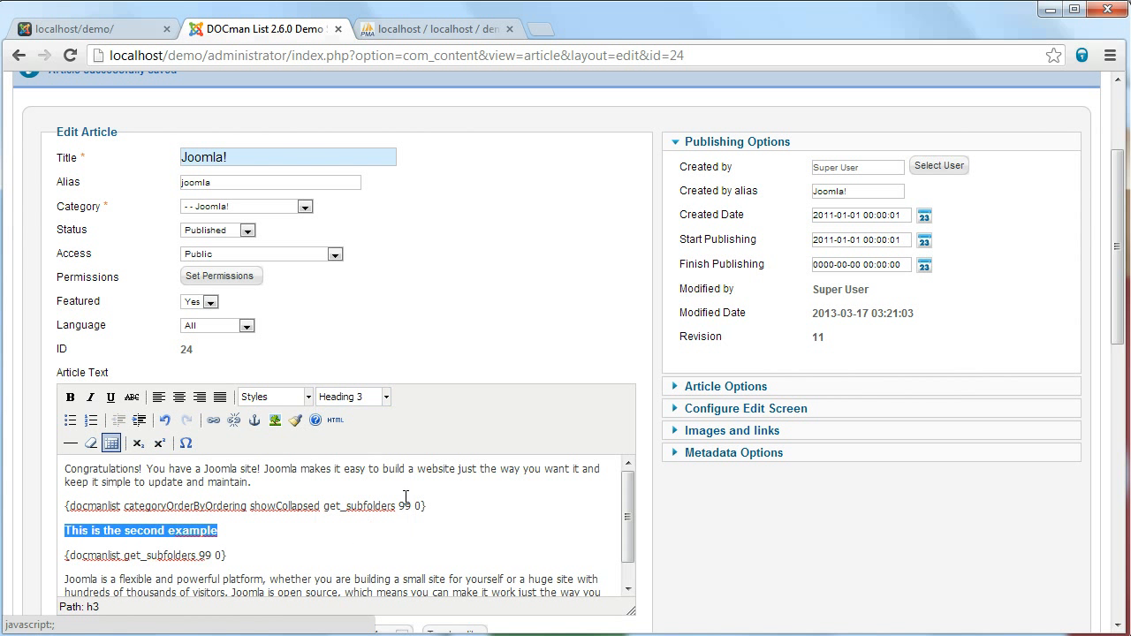
{"action": "scroll", "coordinate": [654, 203], "scroll_direction": "up", "scroll_amount": 3}
{"action": "left_click", "coordinate": [754, 195]}
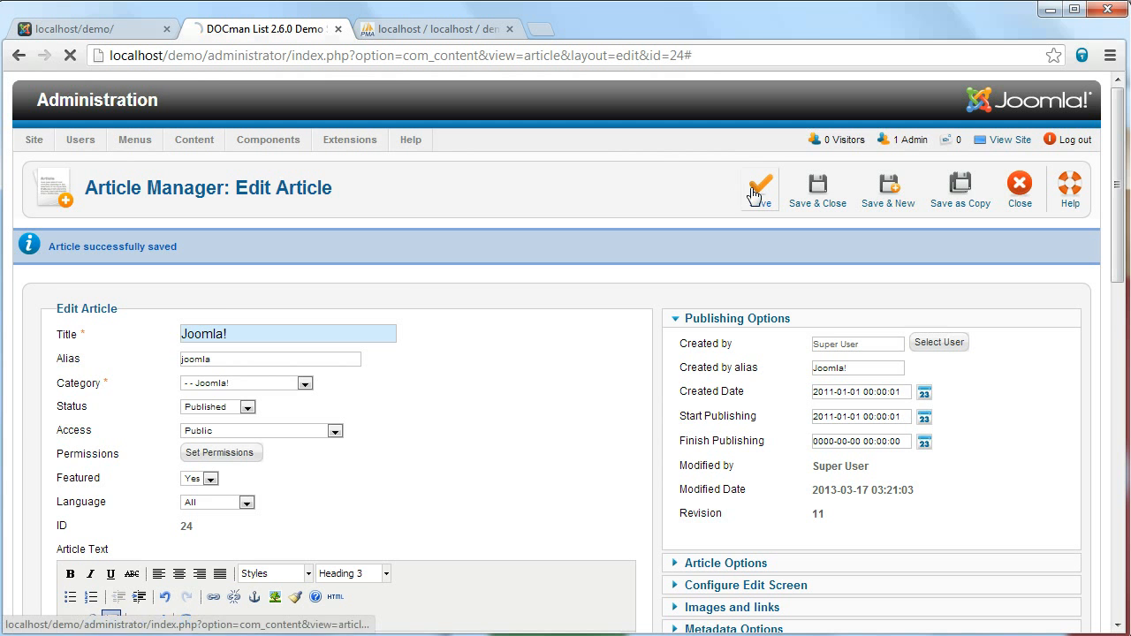
{"action": "scroll", "coordinate": [374, 310], "scroll_direction": "down", "scroll_amount": 2}
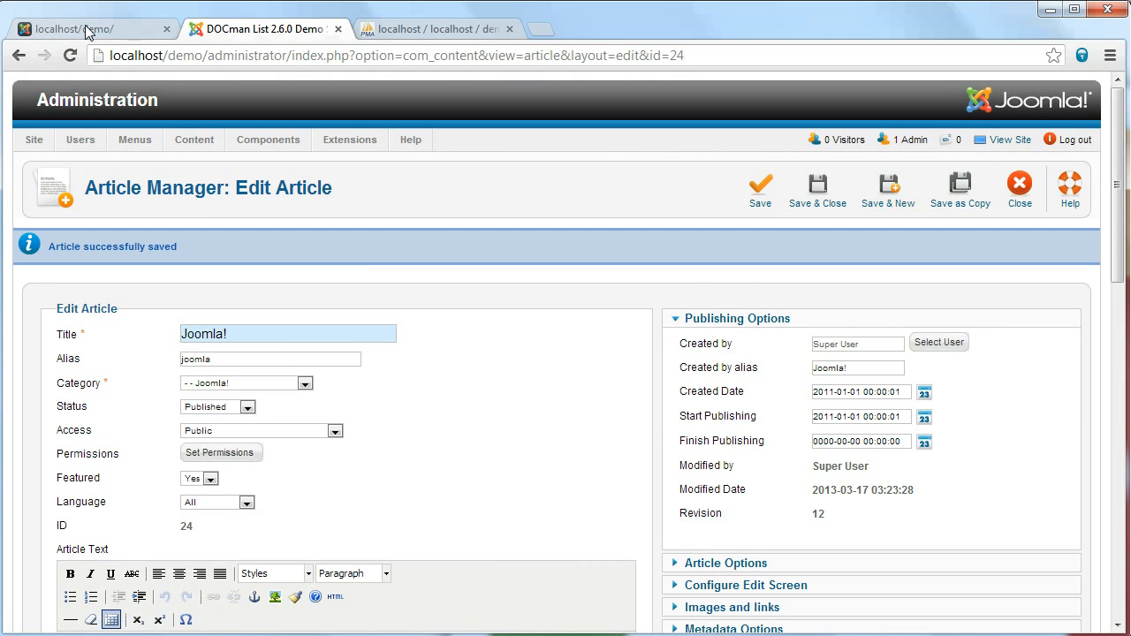
Reload the site's home page and examine the document list under the second example heading
{"action": "left_click", "coordinate": [88, 30]}
{"action": "left_click", "coordinate": [70, 55]}
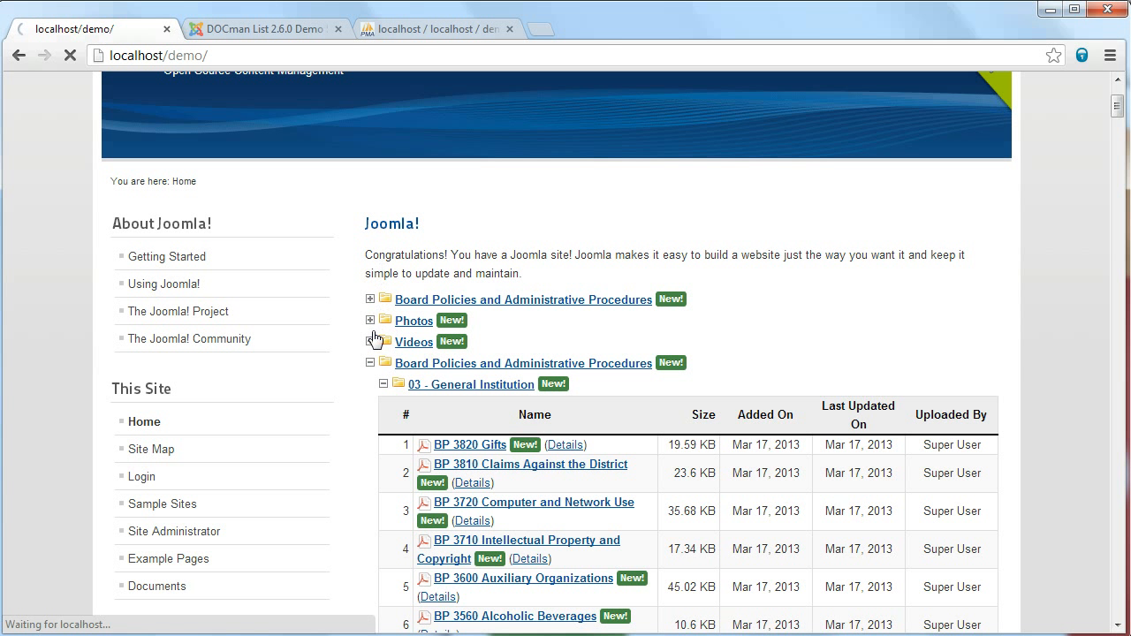
{"action": "left_click", "coordinate": [389, 365]}
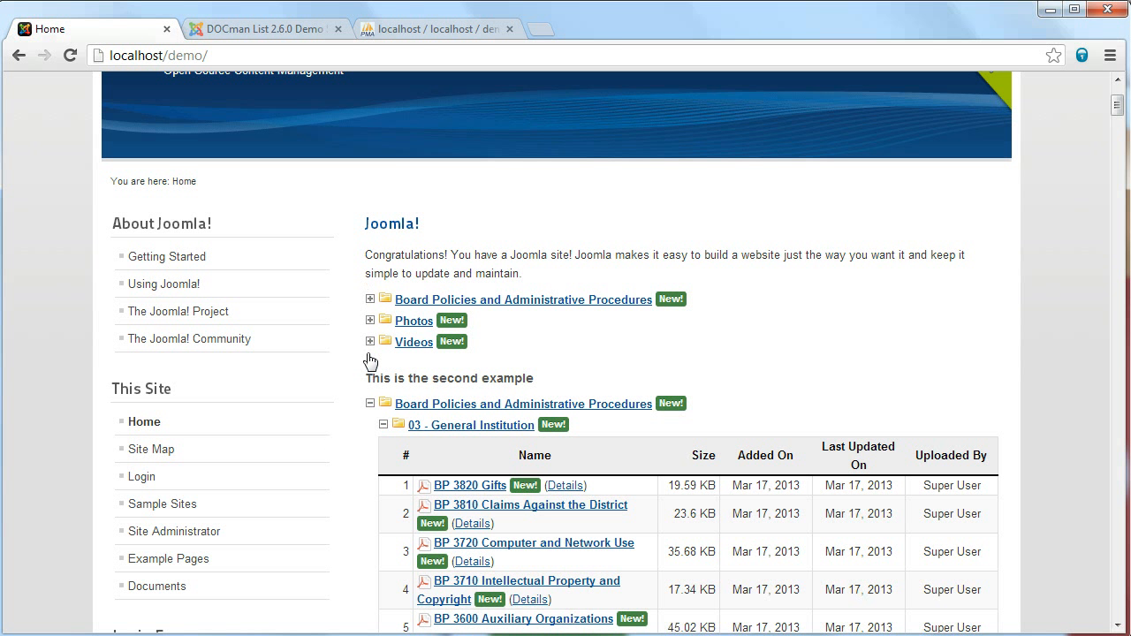
{"action": "scroll", "coordinate": [450, 362], "scroll_direction": "down", "scroll_amount": 1}
{"action": "left_click", "coordinate": [451, 325]}
{"action": "scroll", "coordinate": [424, 291], "scroll_direction": "down", "scroll_amount": 2}
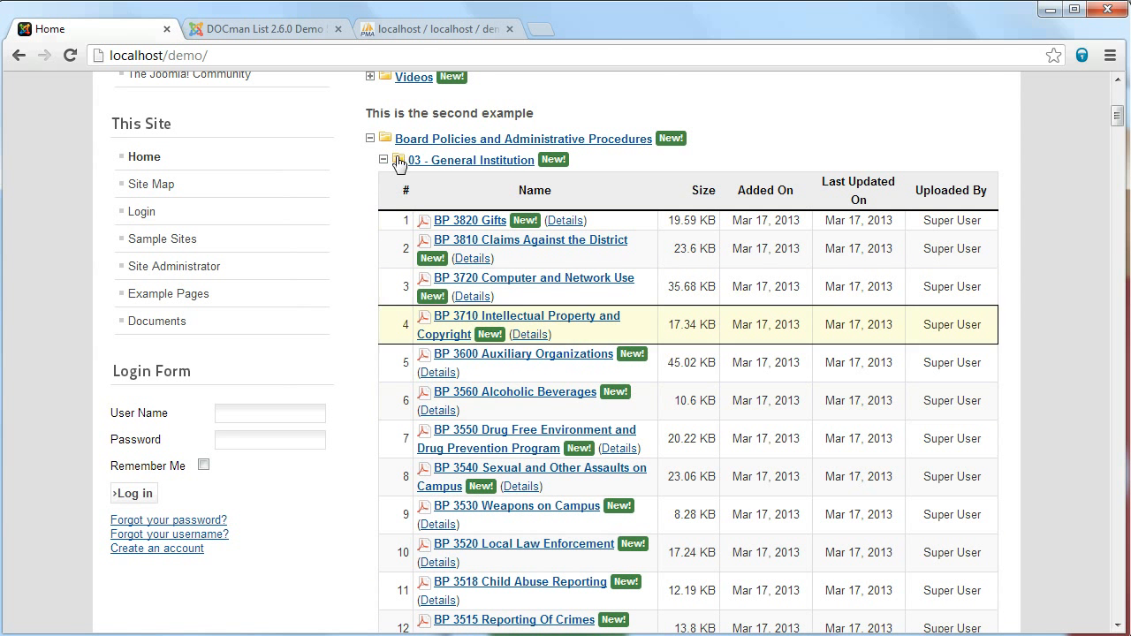
Collapse all three top-level categories under the second example heading and re-expand Board Policies and Administrative Procedures
{"action": "left_click", "coordinate": [370, 139]}
{"action": "left_click", "coordinate": [370, 160]}
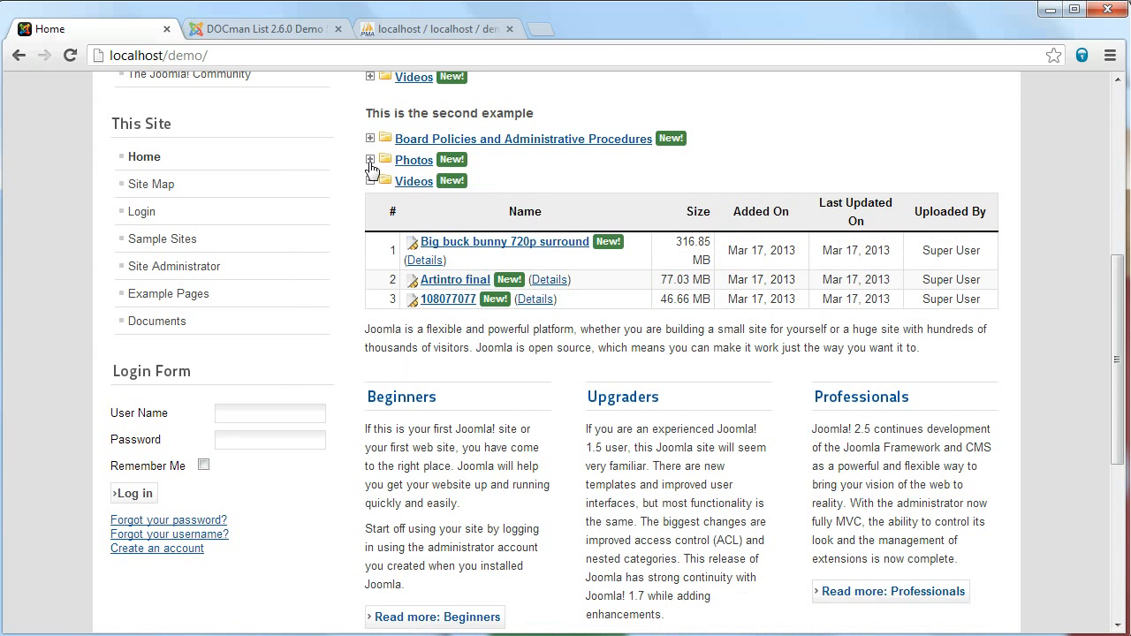
{"action": "left_click", "coordinate": [371, 181]}
{"action": "scroll", "coordinate": [403, 210], "scroll_direction": "up", "scroll_amount": 3}
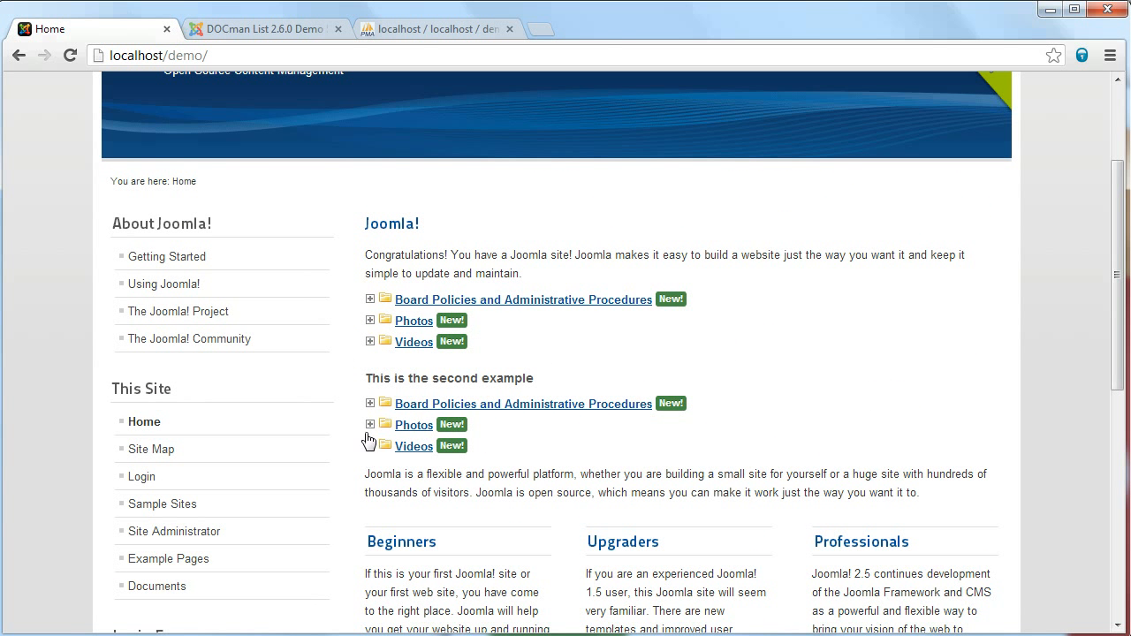
{"action": "left_click", "coordinate": [370, 404]}
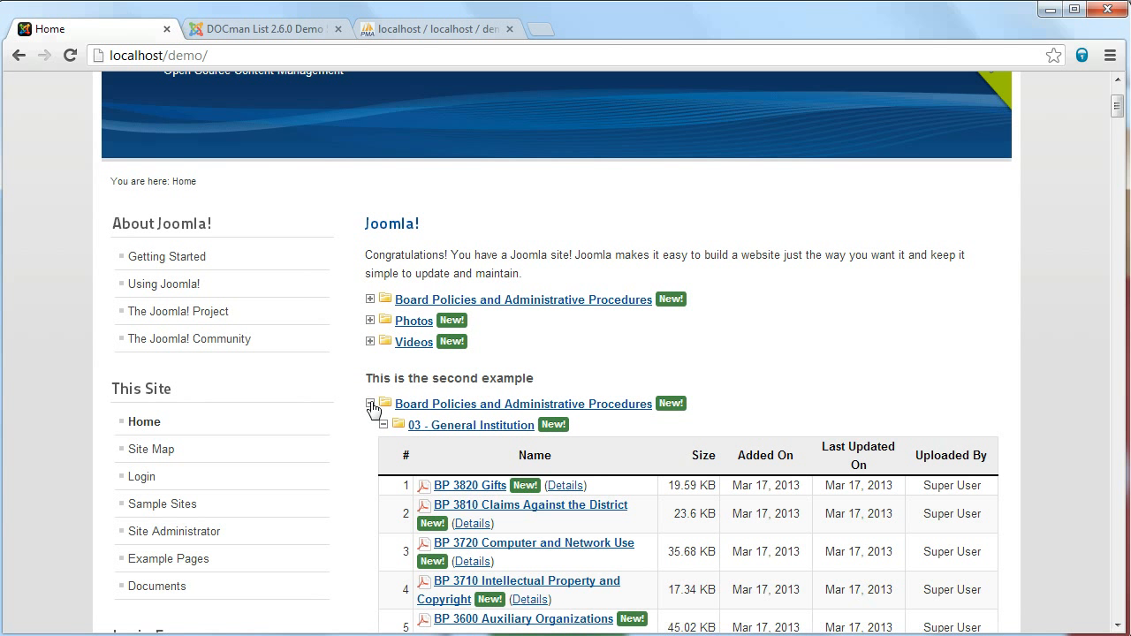
Return to the Joomla! article's text and switch to the Notepad++ file of sample docmanlist tags
{"action": "left_click", "coordinate": [252, 28]}
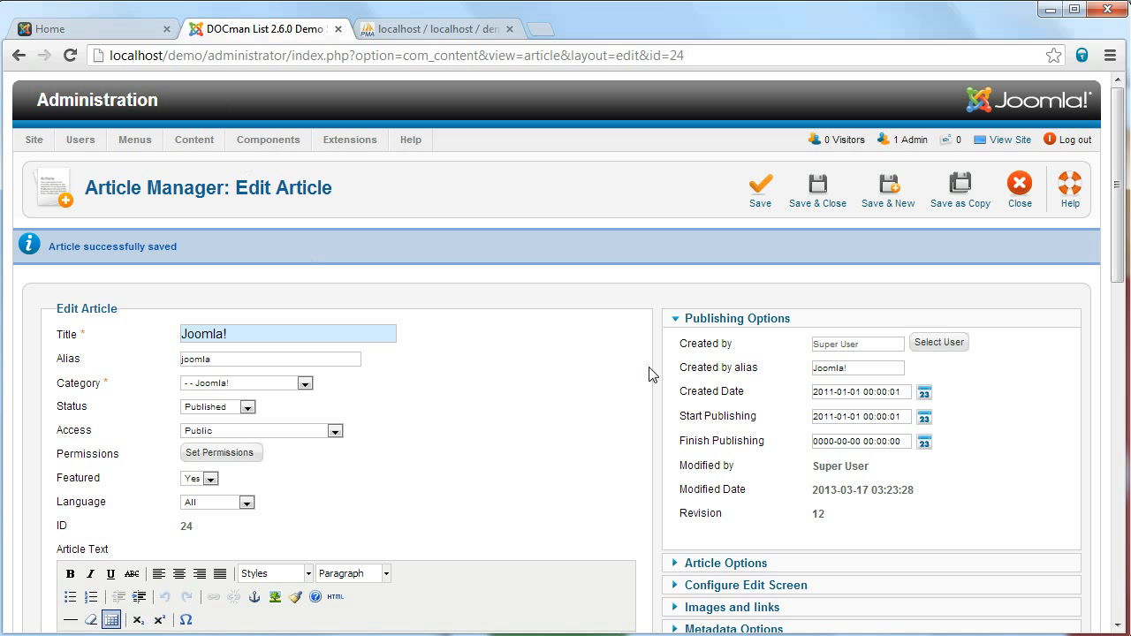
{"action": "scroll", "coordinate": [570, 462], "scroll_direction": "down", "scroll_amount": 2}
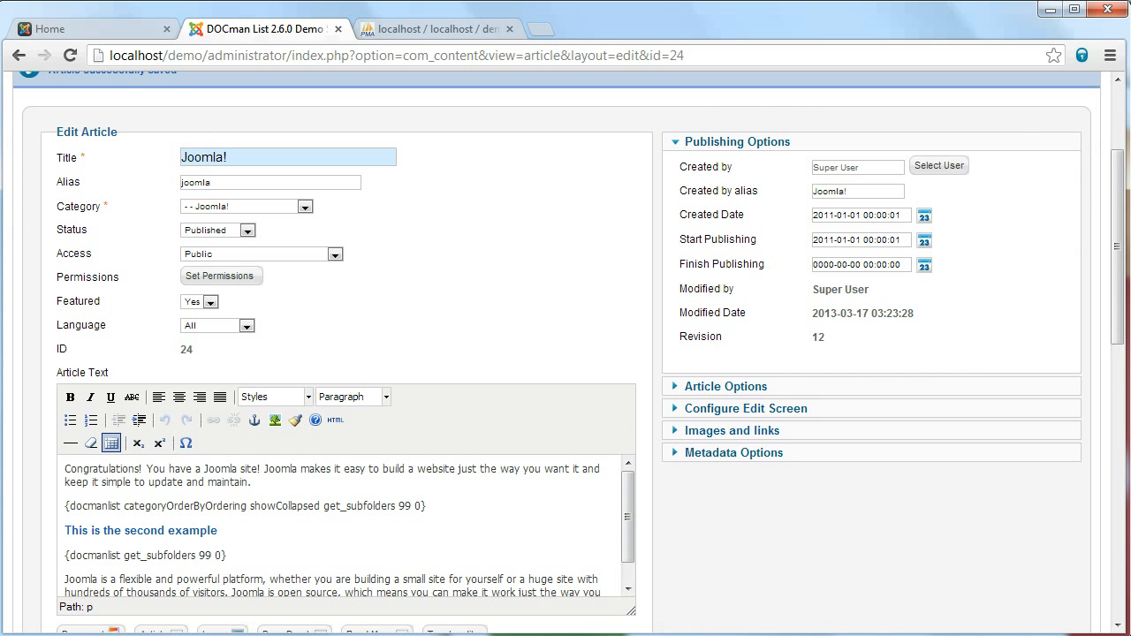
{"action": "left_click", "coordinate": [527, 635]}
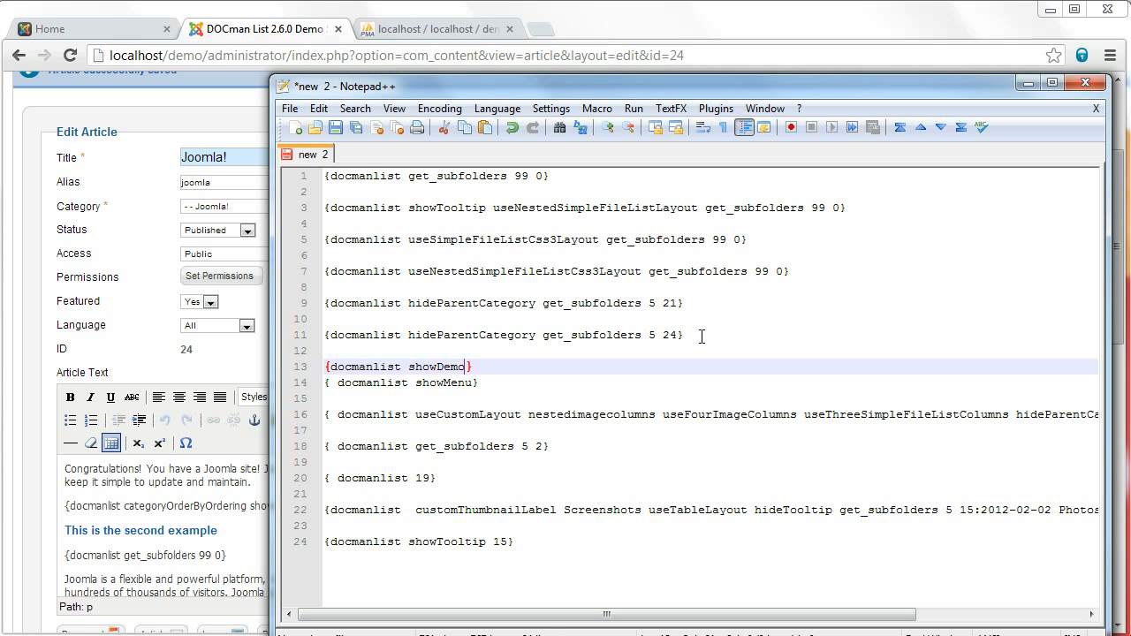
Copy the useNestedSimpleFileListLayout, useSimpleFileListCss3Layout and useNestedSimpleFileListCss3Layout docmanlist tags from Notepad++ into the article below the second example's tag
{"action": "left_click", "coordinate": [805, 275]}
{"action": "left_click_drag", "start_coordinate": [806, 275], "coordinate": [309, 210]}
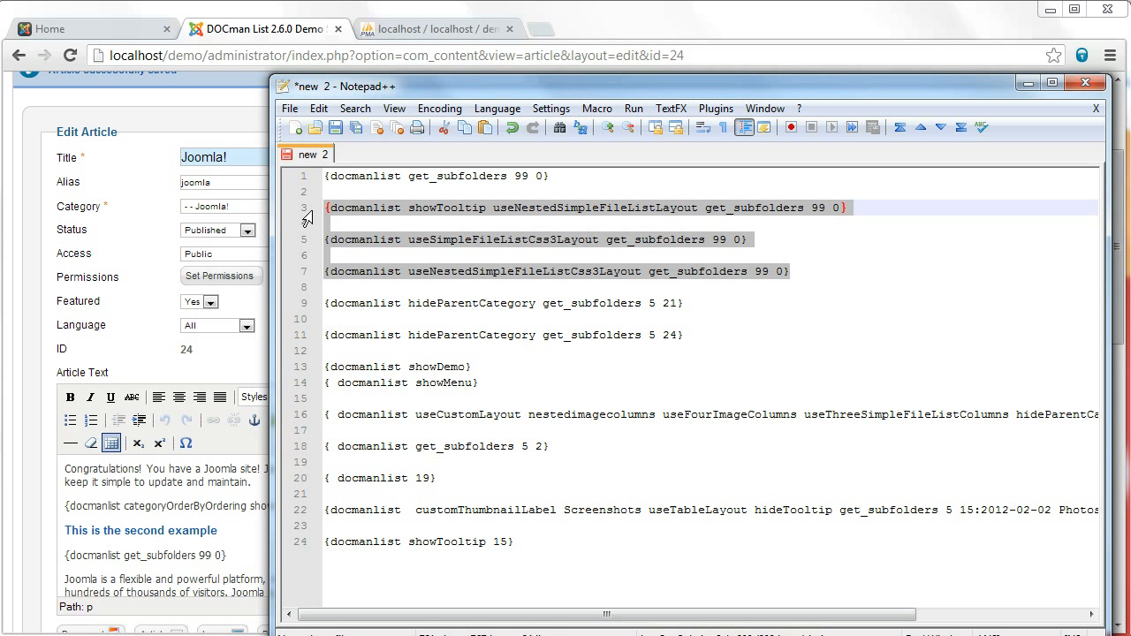
{"action": "left_click", "coordinate": [113, 355]}
{"action": "scroll", "coordinate": [408, 428], "scroll_direction": "down", "scroll_amount": 1}
{"action": "left_click", "coordinate": [265, 468]}
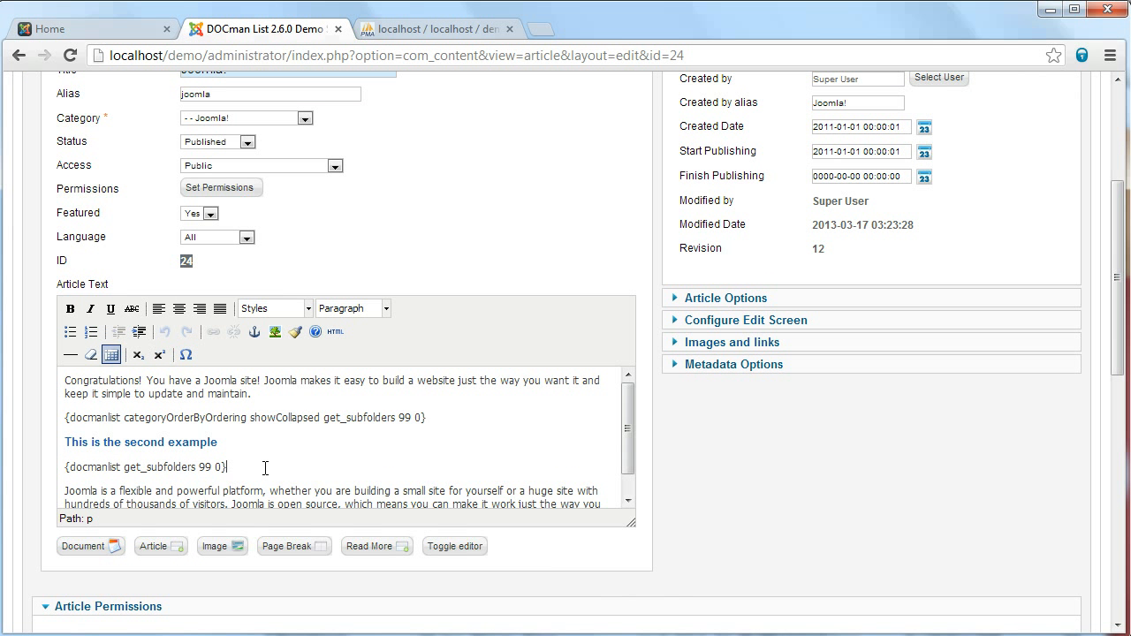
{"action": "key", "text": "Return"}
{"action": "key", "text": "Return"}
{"action": "key", "text": "ctrl+b"}
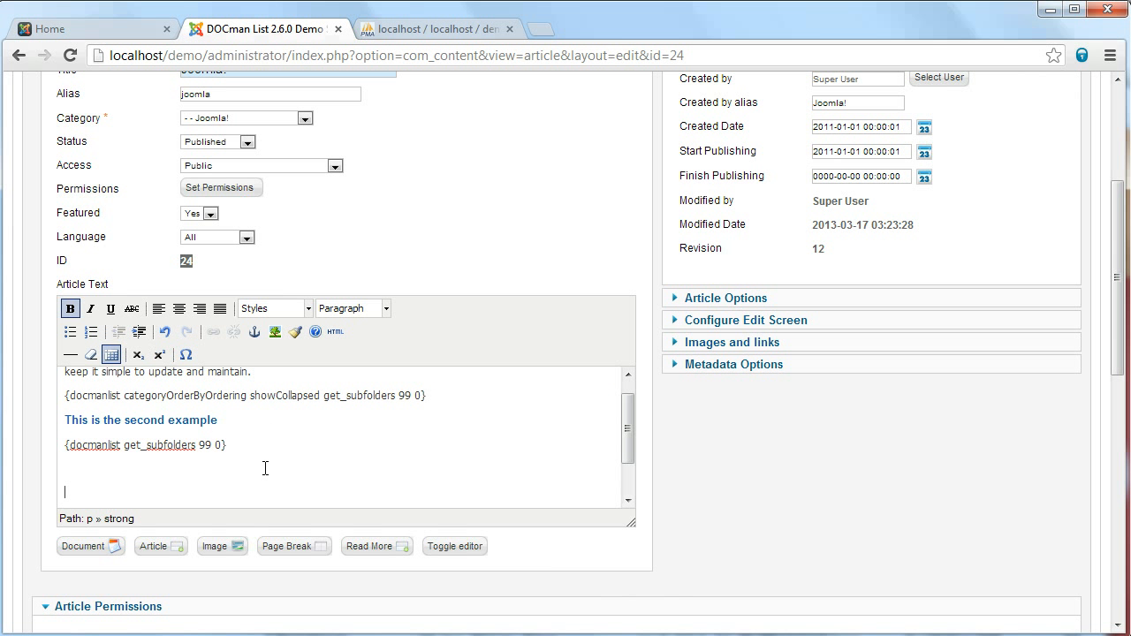
{"action": "type", "text": "{docmanlist useSimpleFileListCss3Layout get_subfolders 99 0}  {docmanlist useNestedSimpleFileListCss3Layout get_subfolders 99 0}"}
{"action": "key", "text": "ctrl+z"}
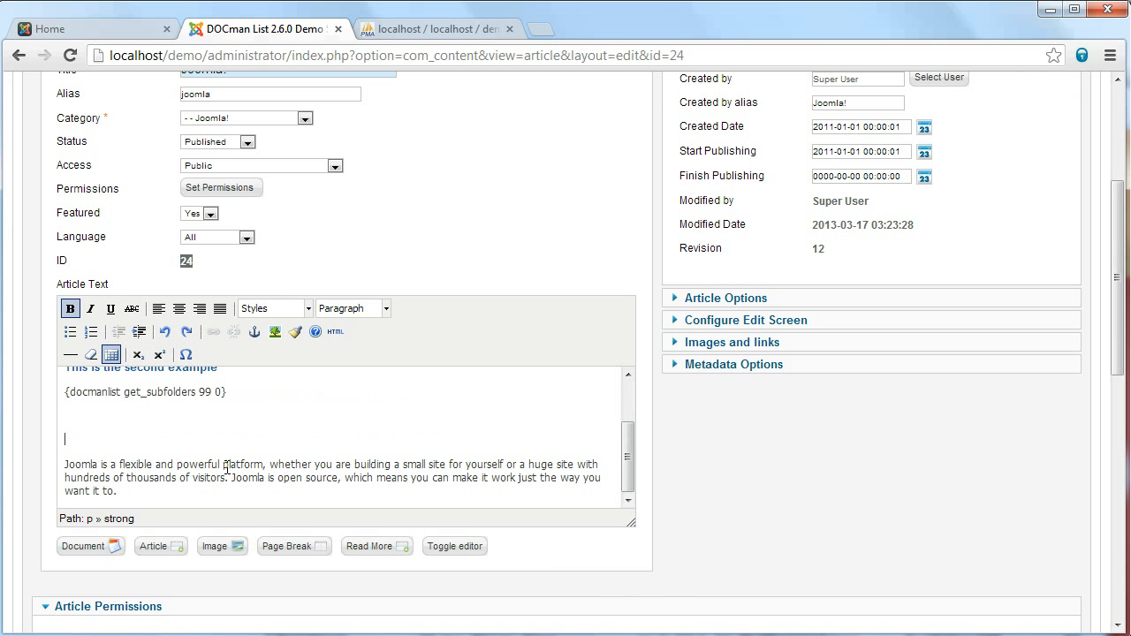
{"action": "key", "text": "ctrl+z"}
{"action": "type", "text": "{docmanlist showTooltip useNestedSimpleFileListLayout get_subfolders 99 0}  {docmanlist useSimpleFileListCss3Layout get_subfolders 99 0}"}
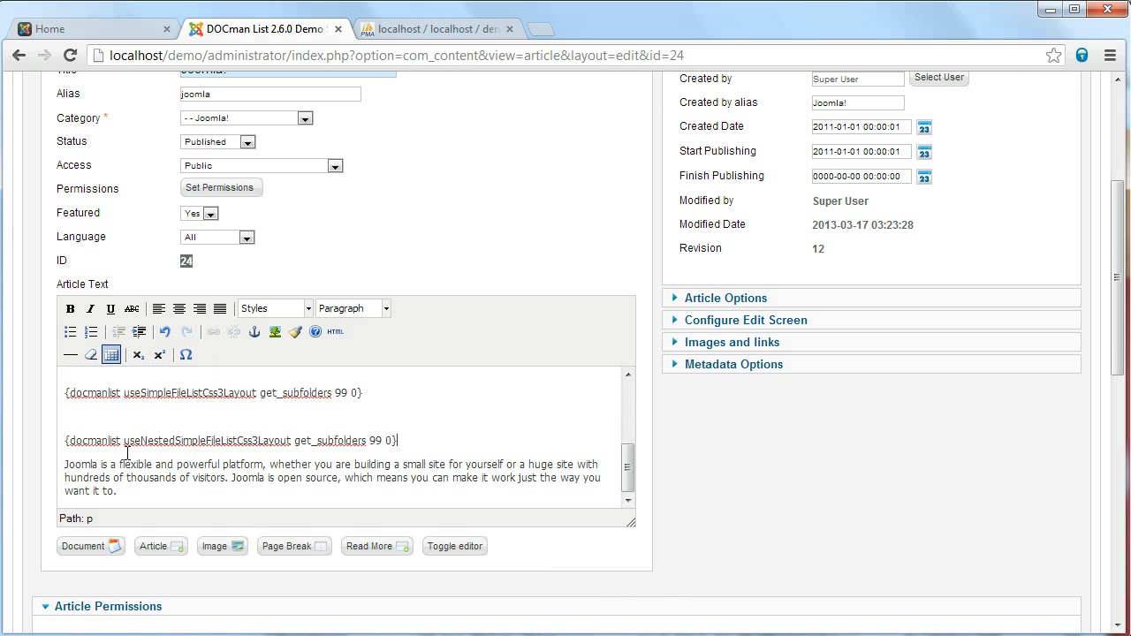
Add the line "This is a Nested Simple File List Layout Example:" above the useNestedSimpleFileListLayout tag
{"action": "scroll", "coordinate": [119, 453], "scroll_direction": "up", "scroll_amount": 3}
{"action": "scroll", "coordinate": [108, 454], "scroll_direction": "down", "scroll_amount": 3}
{"action": "left_click", "coordinate": [113, 404]}
{"action": "type", "text": "This i"}
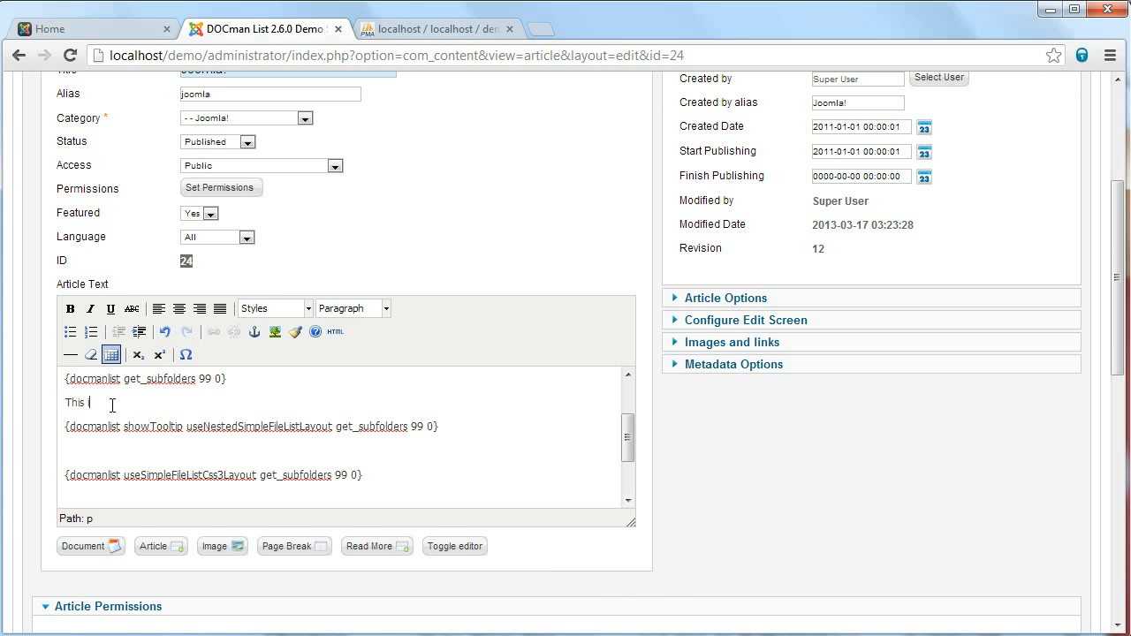
{"action": "type", "text": "s a Nested Simple File List Layout Example:"}
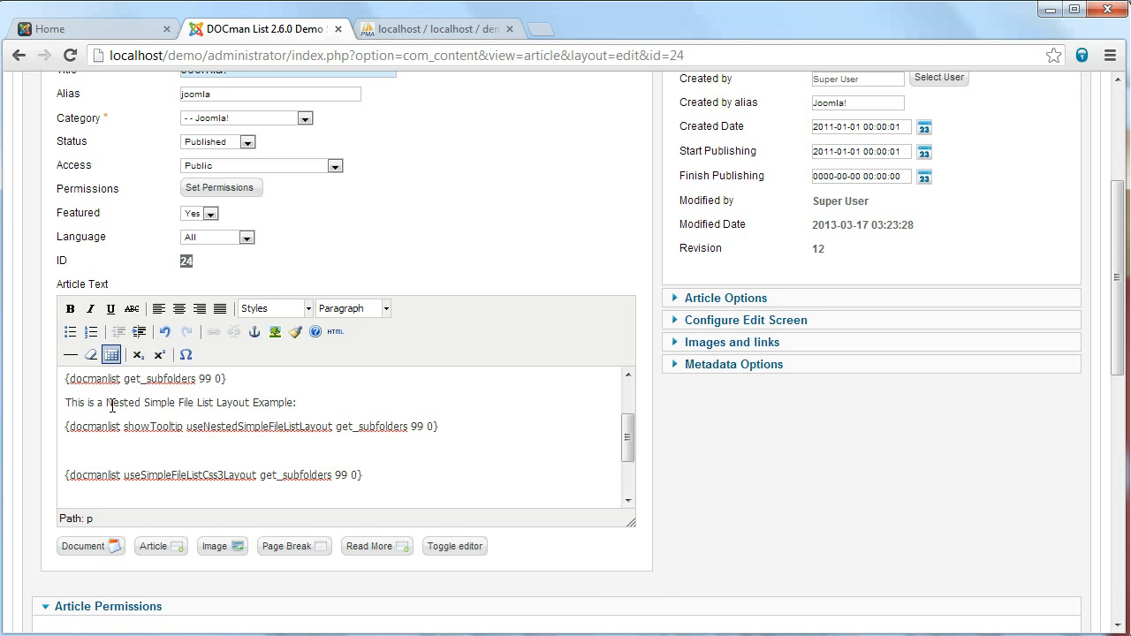
Duplicate the nested layout label above the useSimpleFileListCss3Layout tag and insert "CSS3" before "Layout" in the copy
{"action": "key", "text": "shift+Home"}
{"action": "key", "text": "ctrl+c"}
{"action": "key", "text": "Left"}
{"action": "key", "text": "Down"}
{"action": "key", "text": "ctrl+v"}
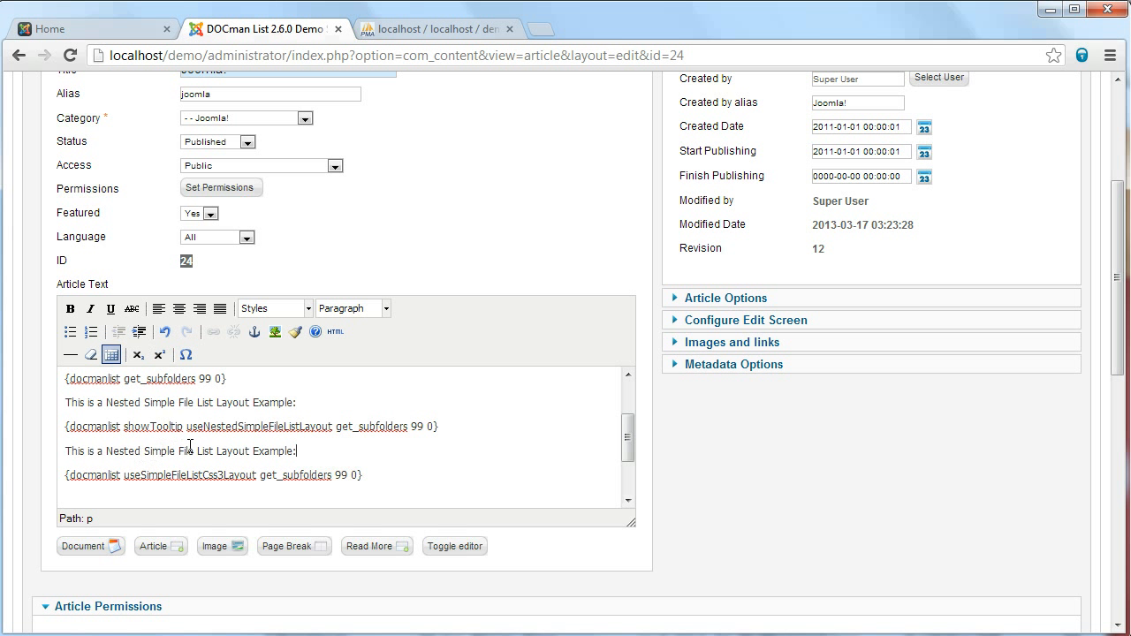
{"action": "left_click", "coordinate": [213, 450]}
{"action": "type", "text": "CSS3"}
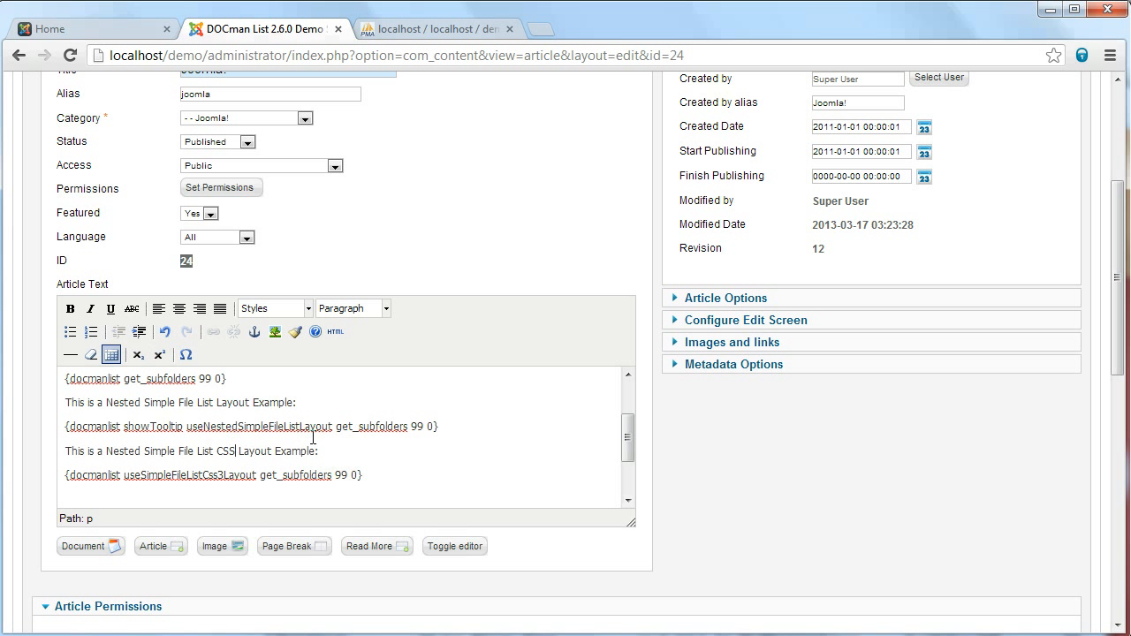
Remove the word "Nested" from the label above the useSimpleFileListCss3Layout tag
{"action": "scroll", "coordinate": [191, 455], "scroll_direction": "down", "scroll_amount": 2}
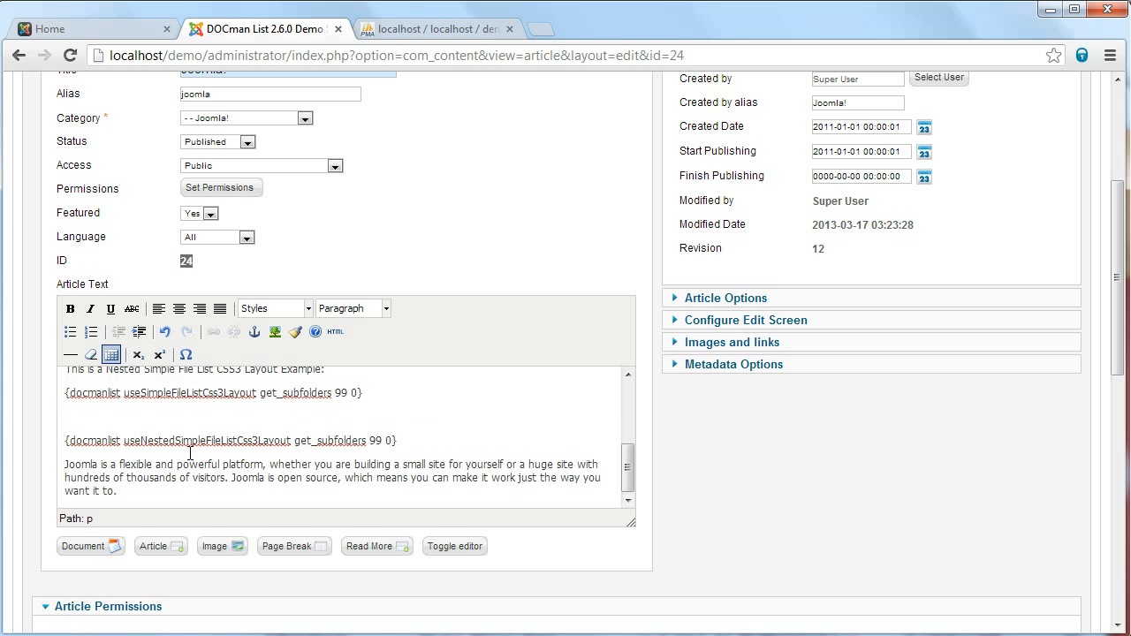
{"action": "left_click", "coordinate": [143, 419]}
{"action": "scroll", "coordinate": [131, 386], "scroll_direction": "up", "scroll_amount": 2}
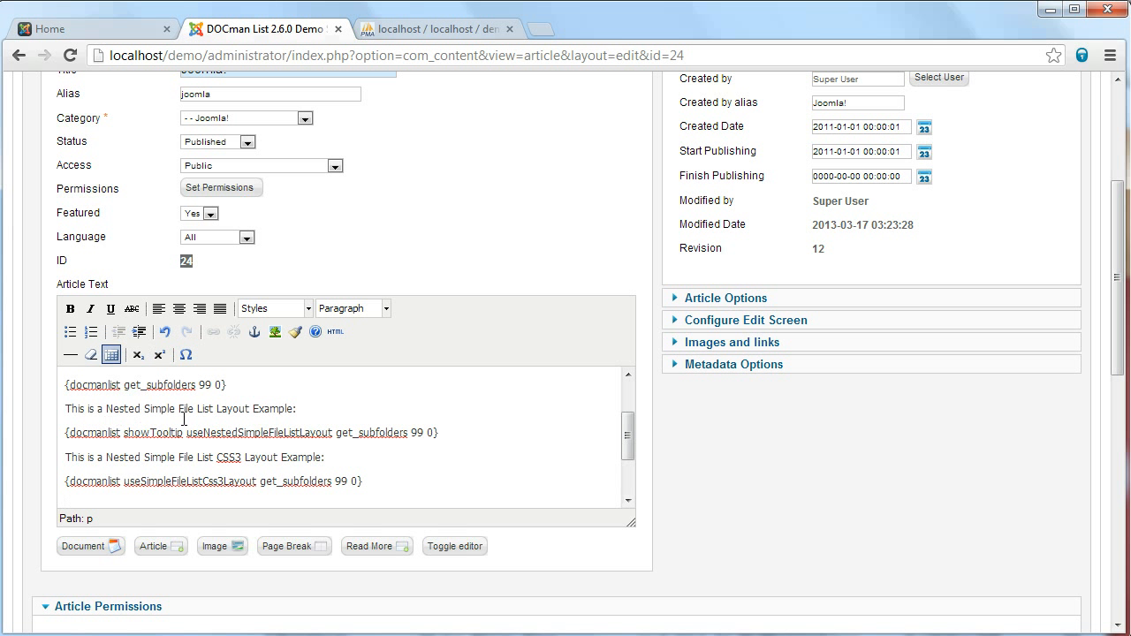
{"action": "double_click", "coordinate": [126, 457]}
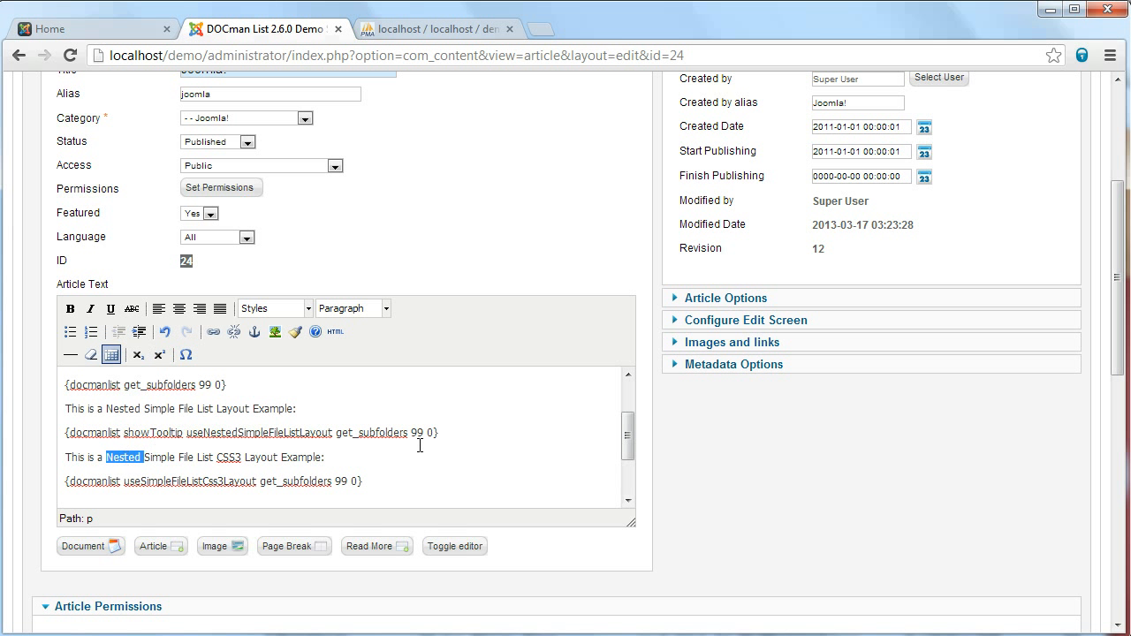
{"action": "key", "text": "ctrl+x"}
Add the label "This is a Nested Simple File List CSS3 Layout Example:" above the useNestedSimpleFileListCss3Layout tag
{"action": "scroll", "coordinate": [388, 471], "scroll_direction": "down", "scroll_amount": 2}
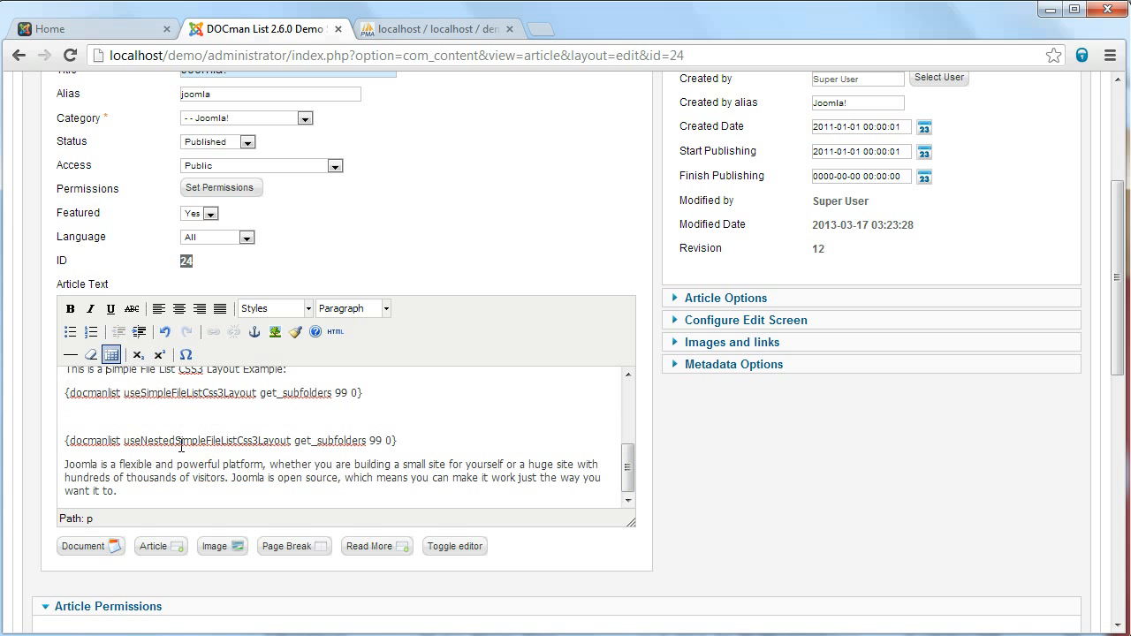
{"action": "type", "text": "This is a Nested Simple File List Layout Example:"}
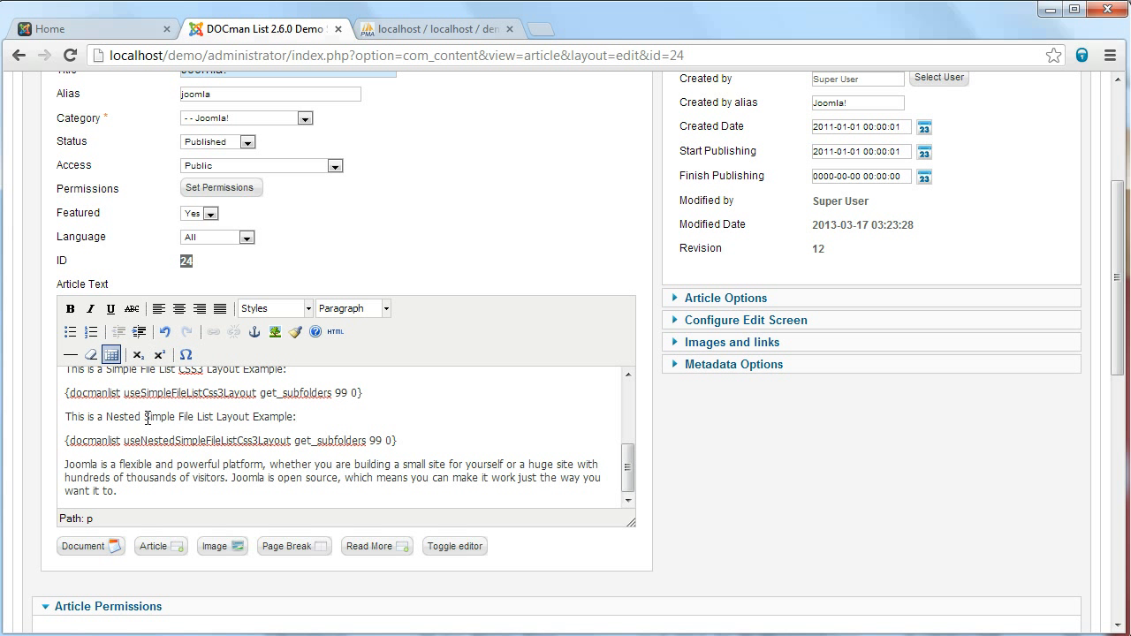
{"action": "left_click", "coordinate": [215, 420]}
{"action": "type", "text": "CSS3"}
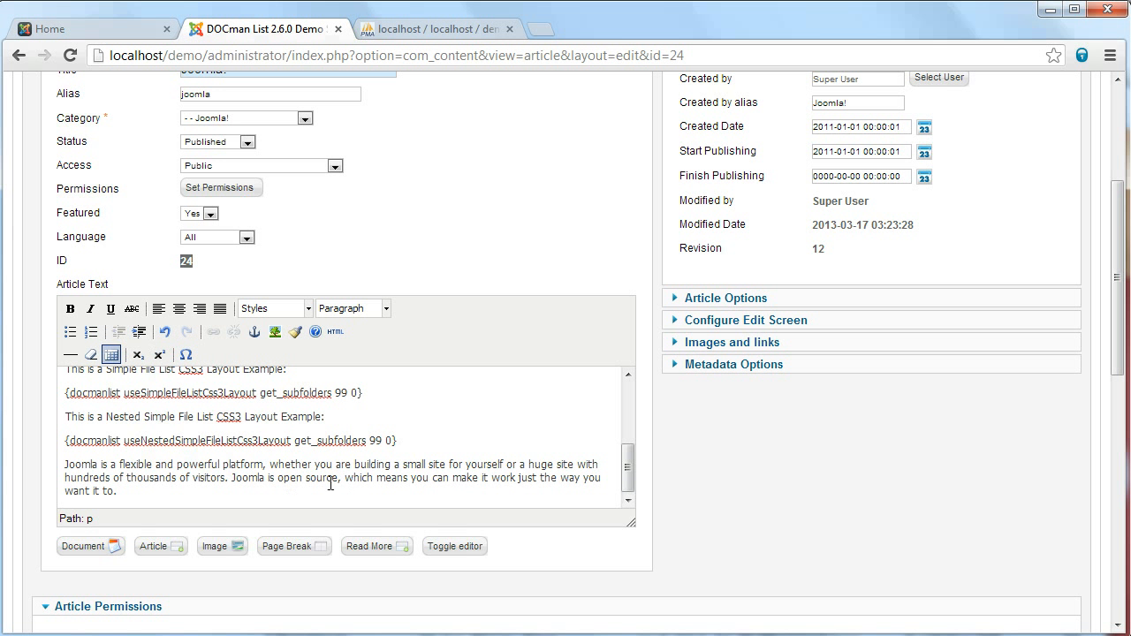
Save the Joomla! article and close it
{"action": "scroll", "coordinate": [809, 499], "scroll_direction": "up", "scroll_amount": 3}
{"action": "scroll", "coordinate": [771, 212], "scroll_direction": "up", "scroll_amount": 2}
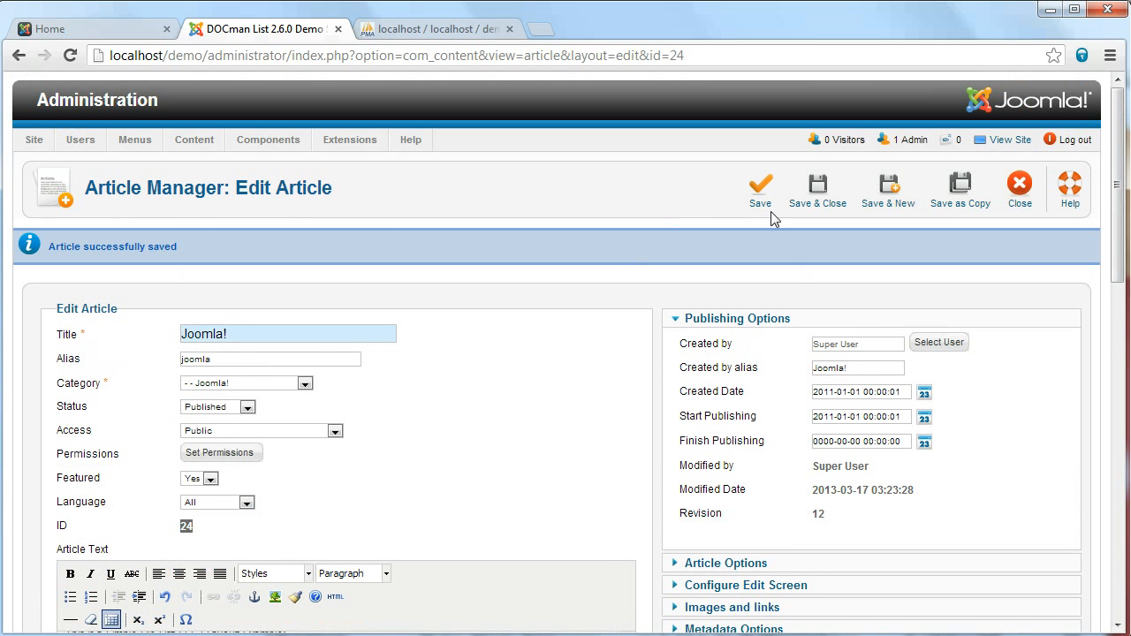
{"action": "left_click", "coordinate": [762, 196]}
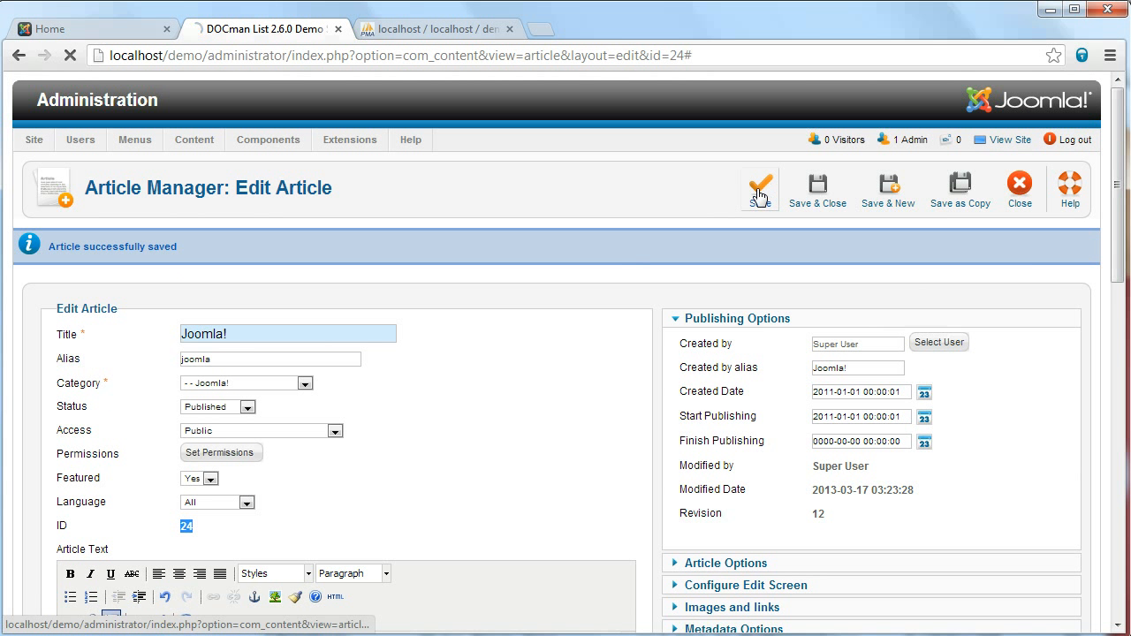
{"action": "left_click", "coordinate": [812, 190]}
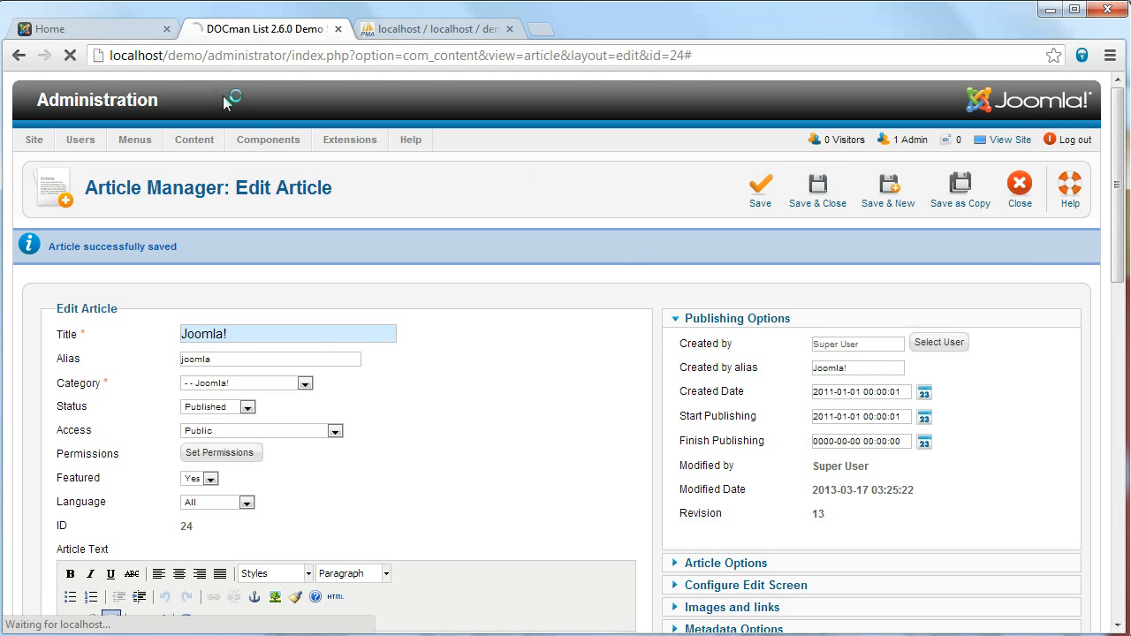
Reload the site's home page and examine the error message above the call stack
{"action": "left_click", "coordinate": [73, 30]}
{"action": "left_click", "coordinate": [70, 56]}
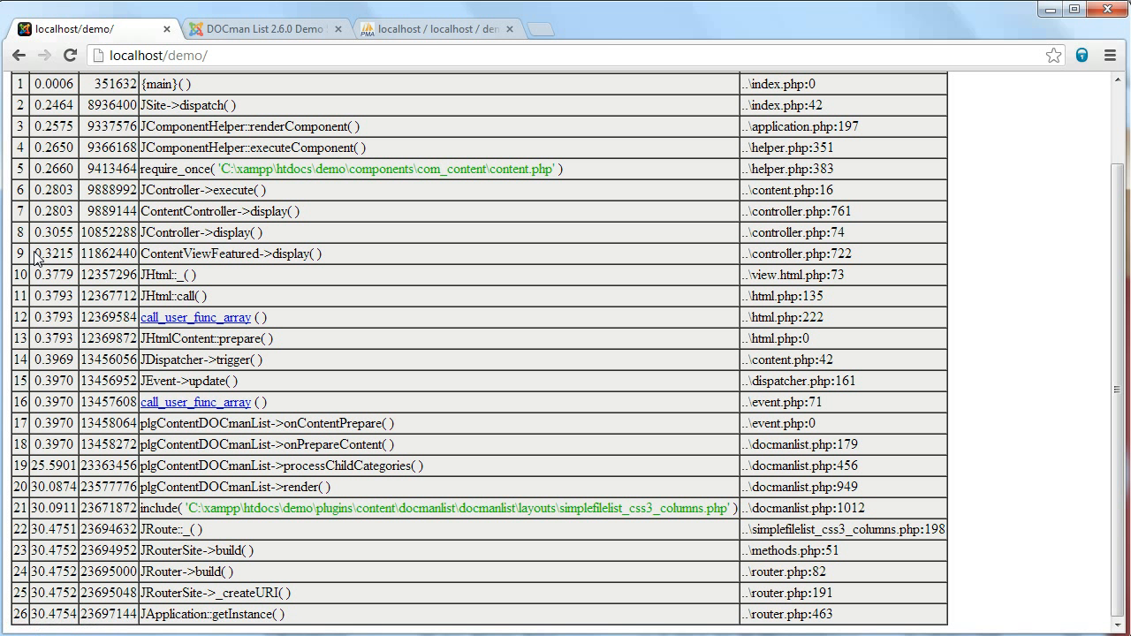
{"action": "scroll", "coordinate": [380, 460], "scroll_direction": "up", "scroll_amount": 1}
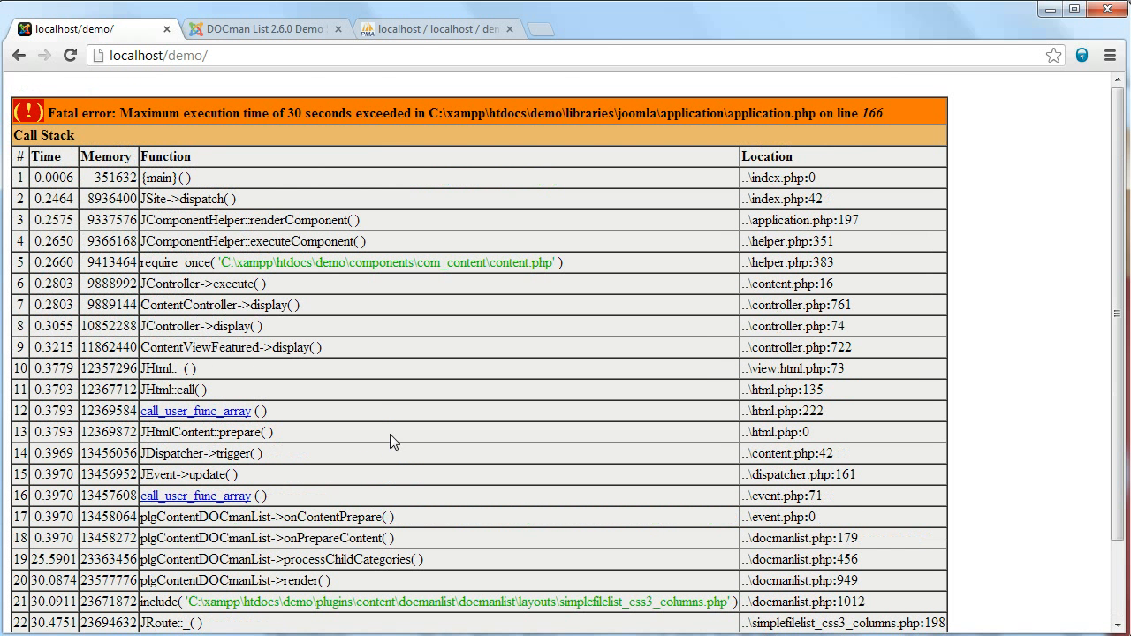
{"action": "left_click_drag", "start_coordinate": [133, 112], "coordinate": [354, 113]}
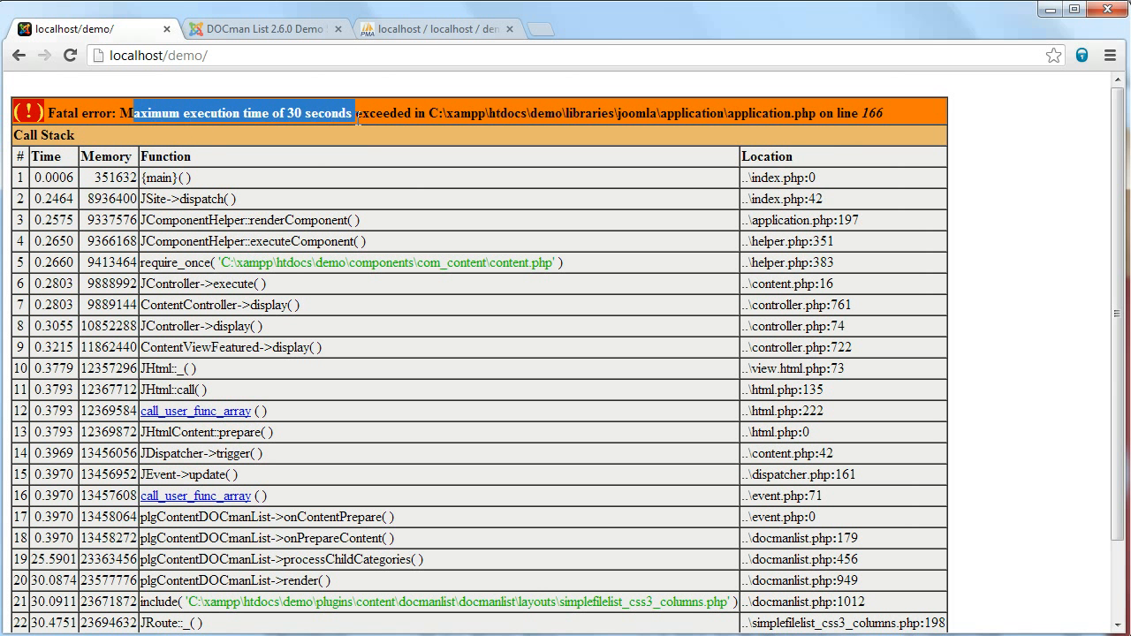
Return to the Joomla administration and open the Content - File Listing Plugin for DOCman from the Plug-in Manager
{"action": "left_click", "coordinate": [228, 26]}
{"action": "mouse_move", "coordinate": [410, 140]}
{"action": "mouse_move", "coordinate": [350, 140]}
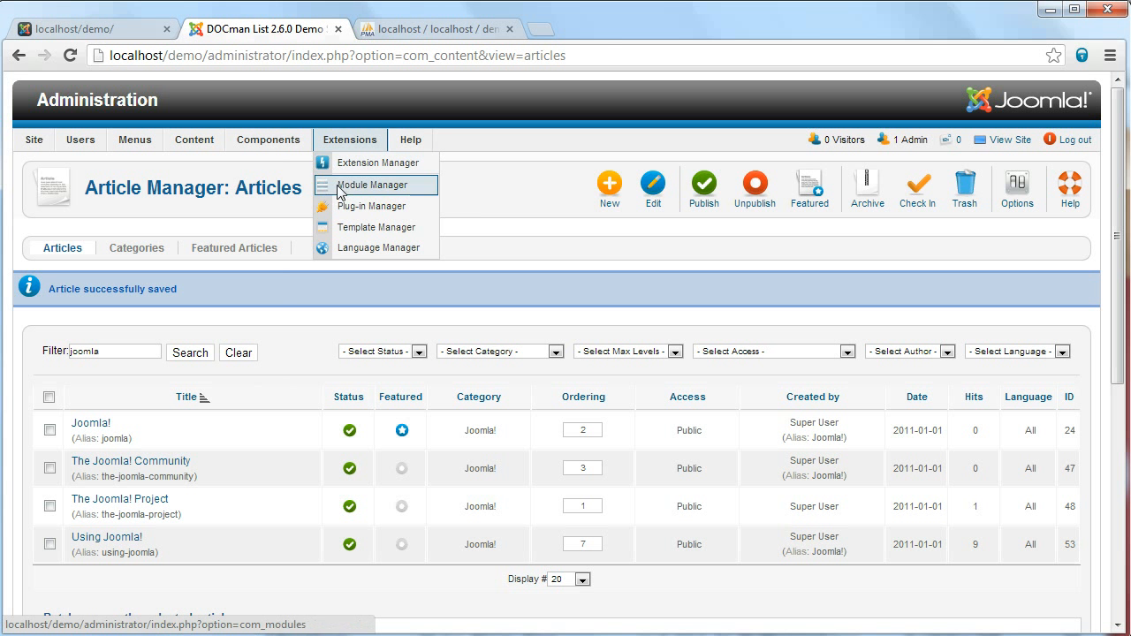
{"action": "left_click", "coordinate": [346, 207]}
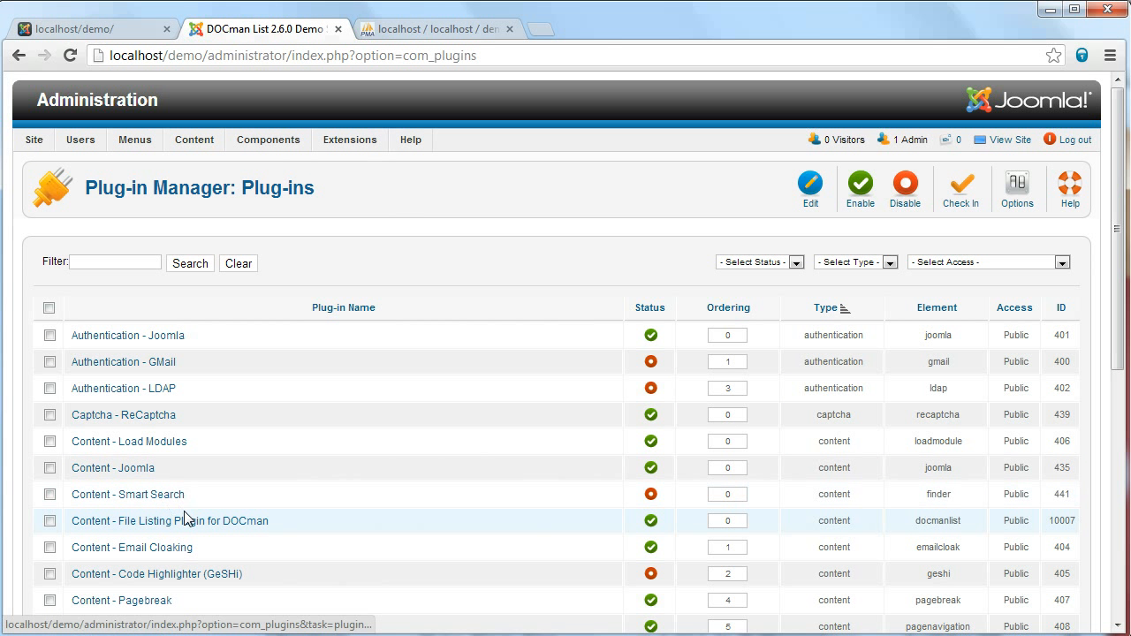
{"action": "left_click", "coordinate": [184, 521]}
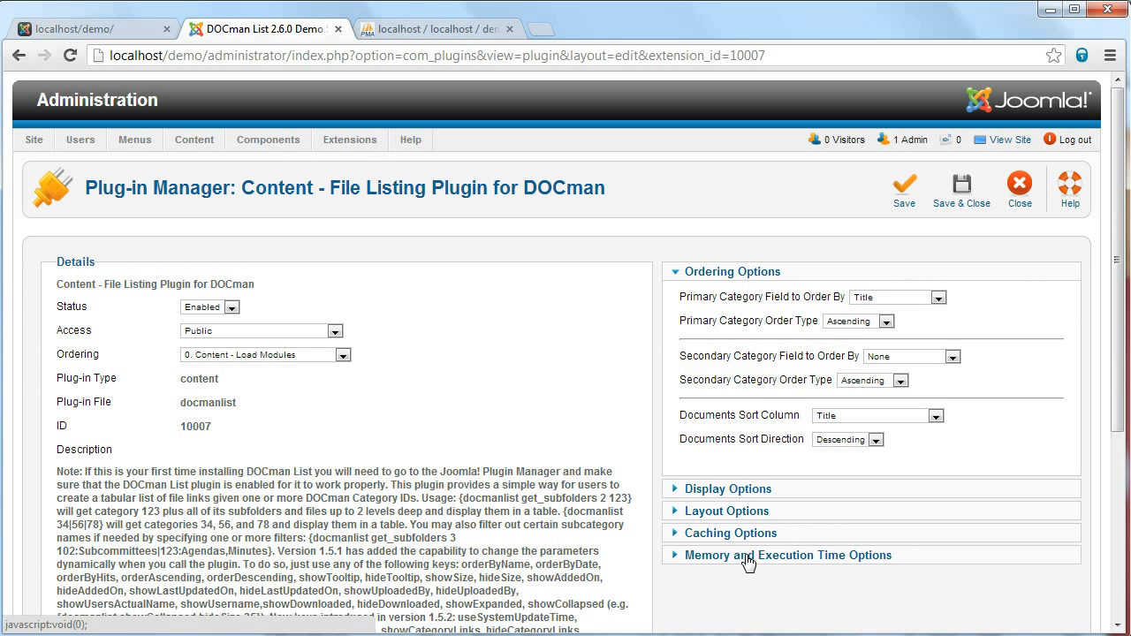
Set Increase Max Execution Time to Yes in the plugin's Memory and Execution Time Options, then save and close the plugin
{"action": "left_click", "coordinate": [744, 562]}
{"action": "left_click", "coordinate": [835, 385]}
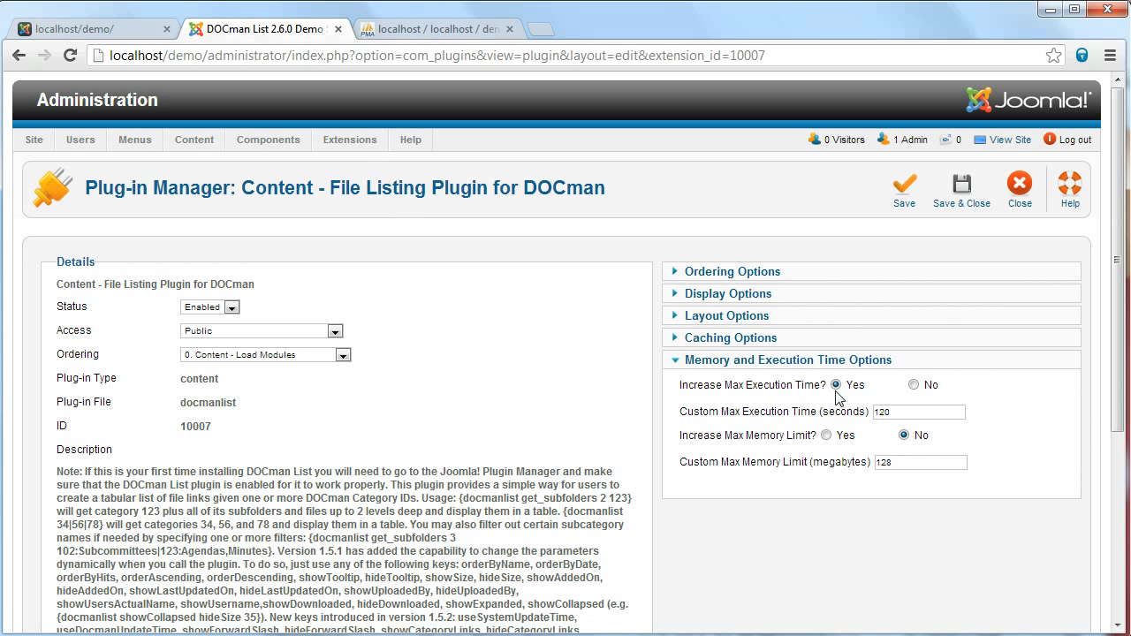
{"action": "mouse_move", "coordinate": [794, 389]}
{"action": "left_click", "coordinate": [959, 200]}
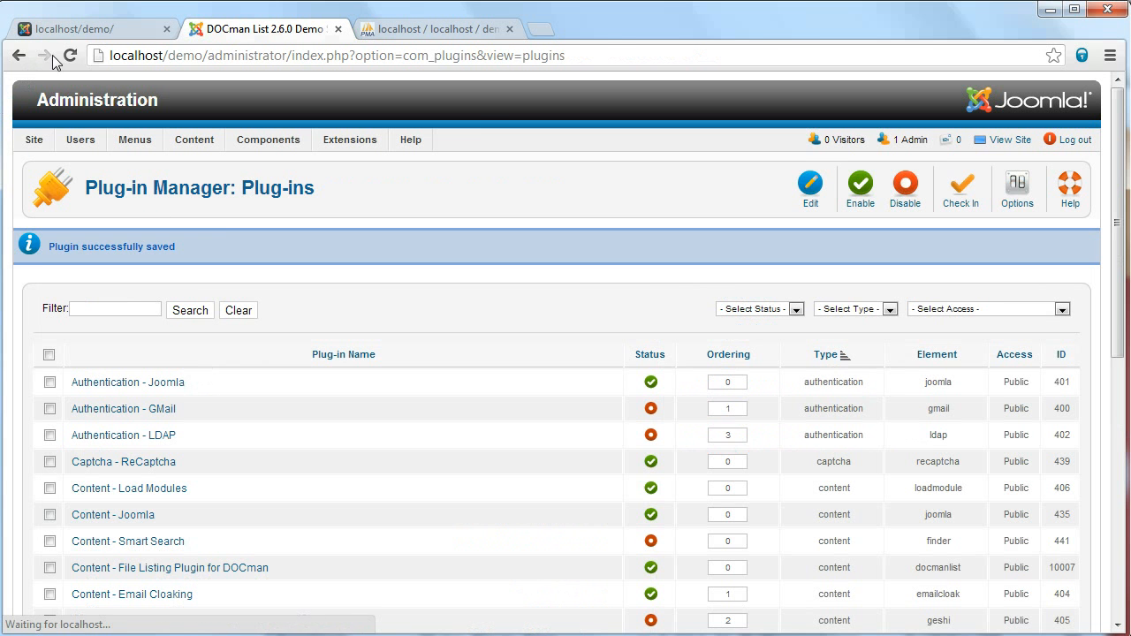
Reload the site's home page with the new plugin settings and go back to the Plug-in Manager while it loads
{"action": "left_click", "coordinate": [88, 29]}
{"action": "left_click", "coordinate": [73, 58]}
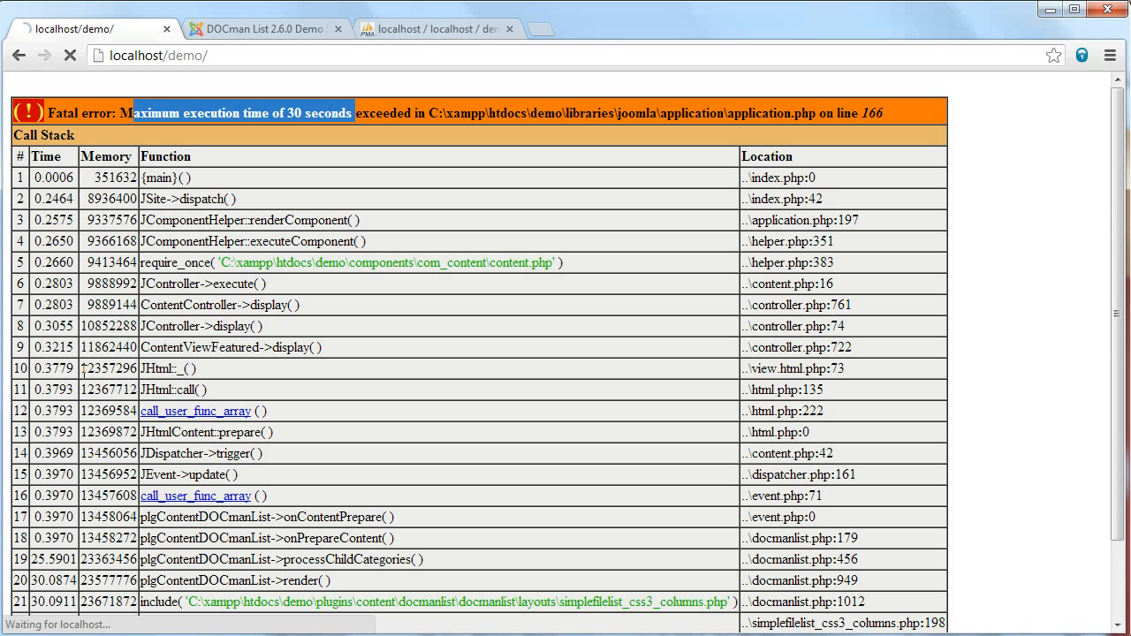
{"action": "key", "text": "ctrl+Tab"}
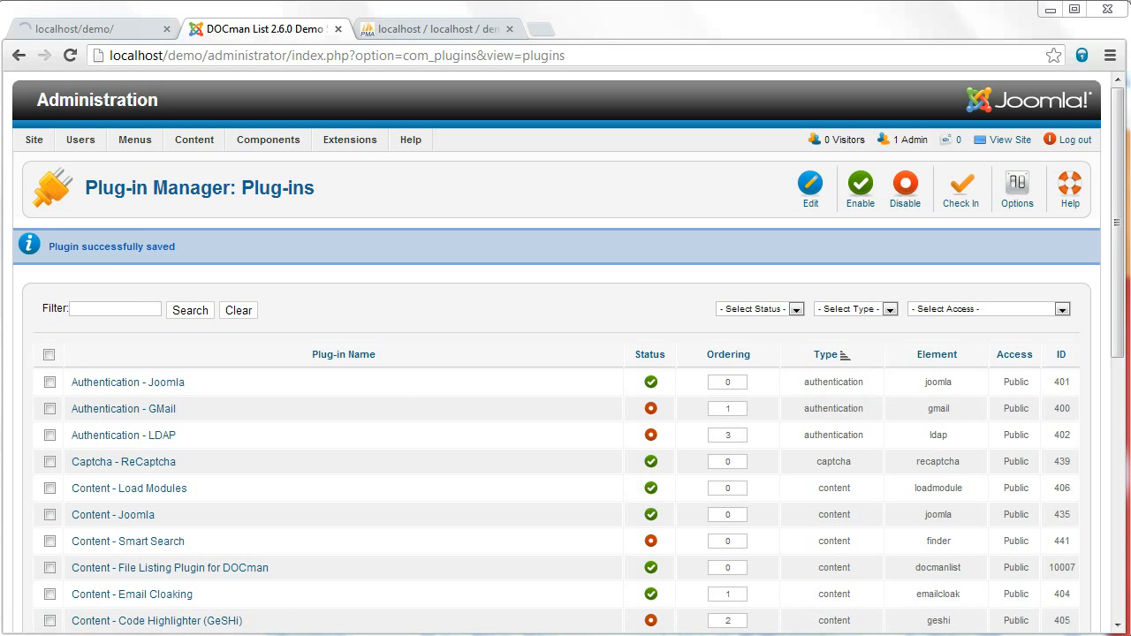
Switch to File Explorer and open the demo site's templates\beez_20\html folder
{"action": "key", "text": "alt+Tab"}
{"action": "left_click", "coordinate": [404, 573]}
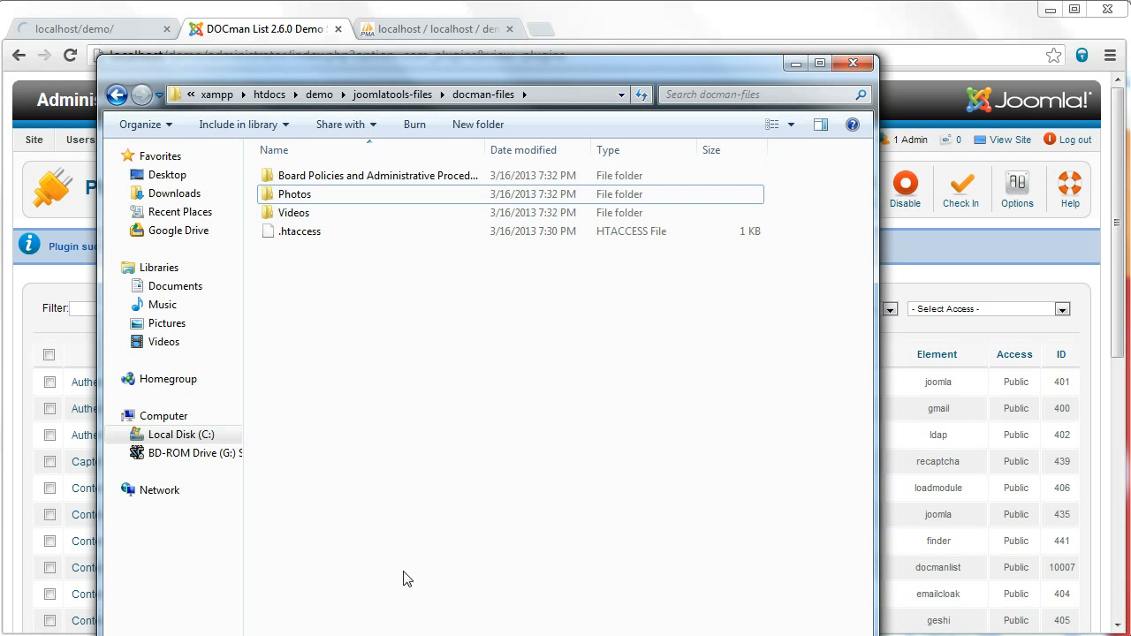
{"action": "left_click", "coordinate": [318, 95]}
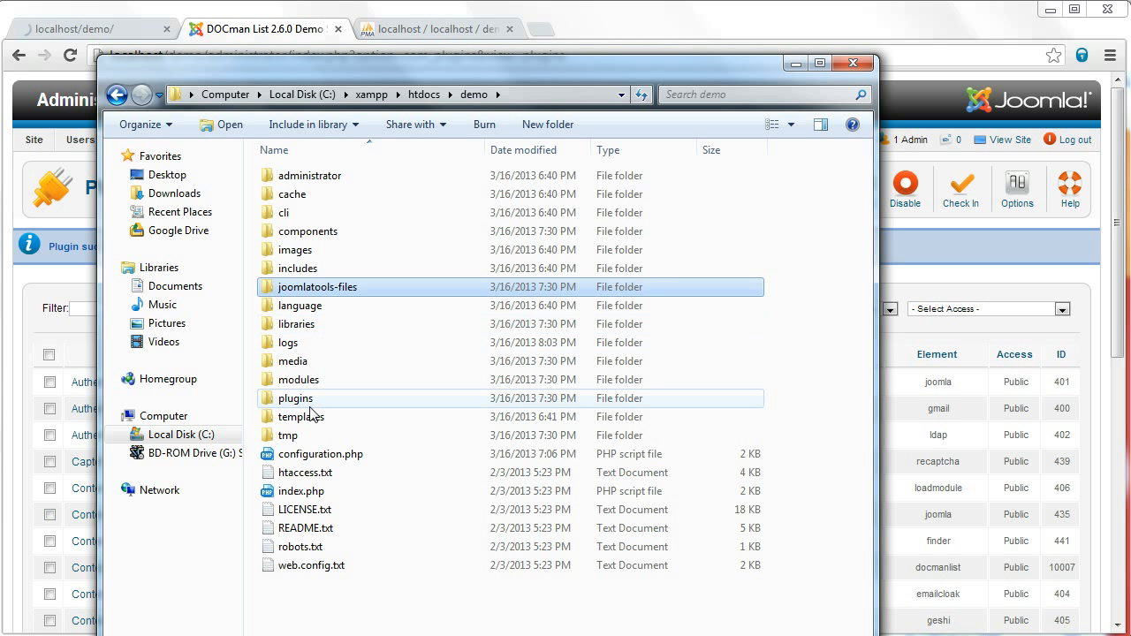
{"action": "double_click", "coordinate": [311, 415]}
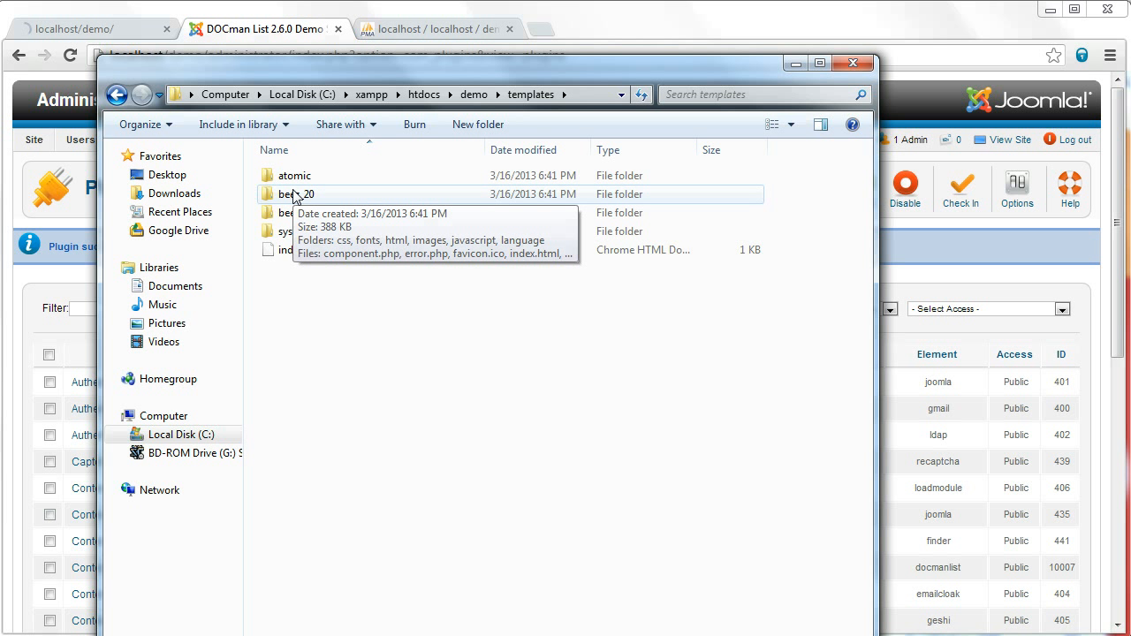
{"action": "double_click", "coordinate": [295, 194]}
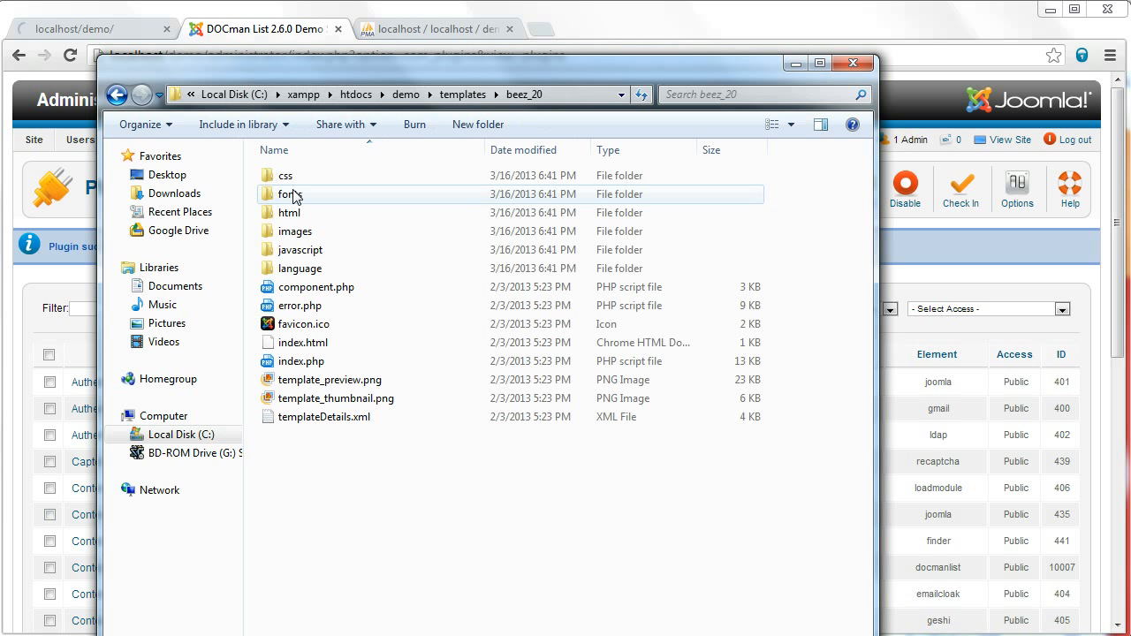
{"action": "double_click", "coordinate": [287, 215]}
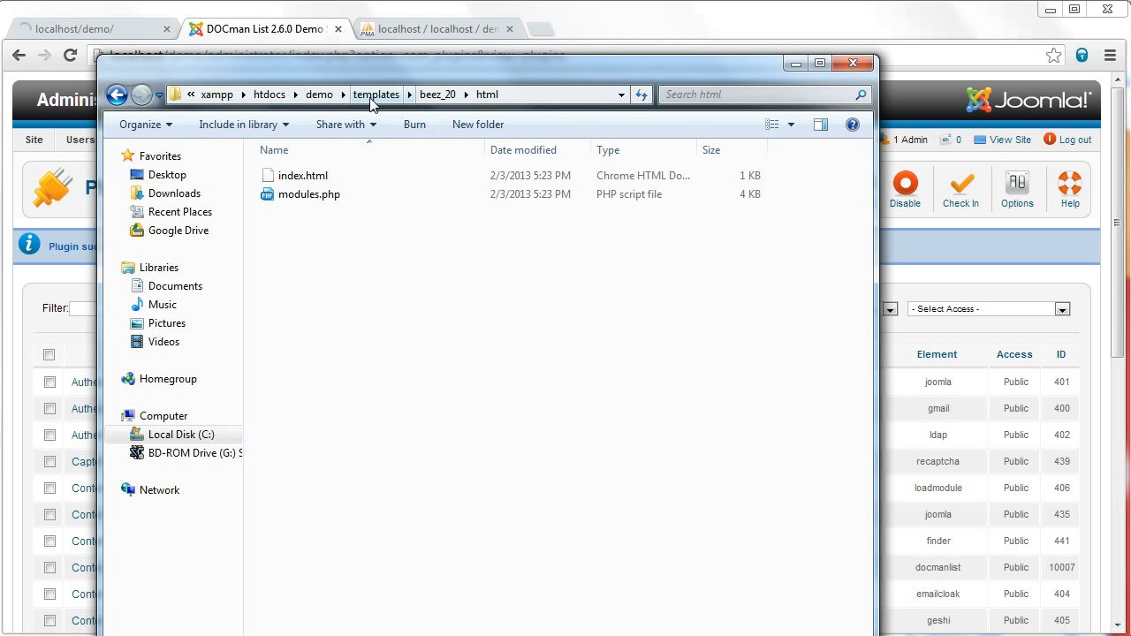
Open the demo site's plugins\content\docmanlist\docmanlist\layouts folder
{"action": "left_click", "coordinate": [318, 94]}
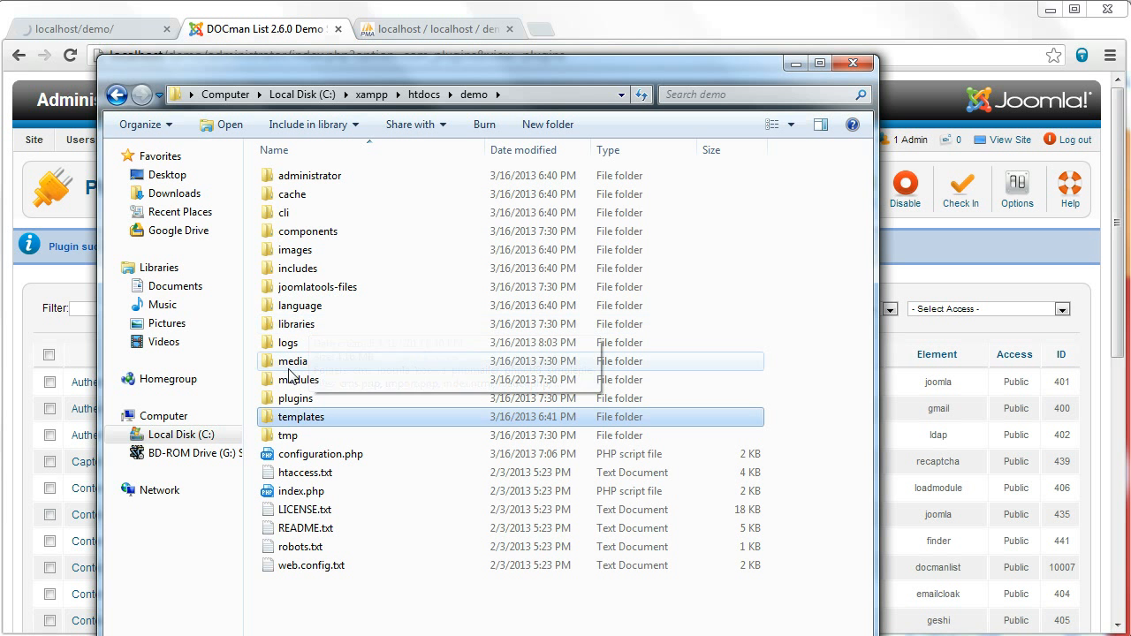
{"action": "double_click", "coordinate": [295, 398]}
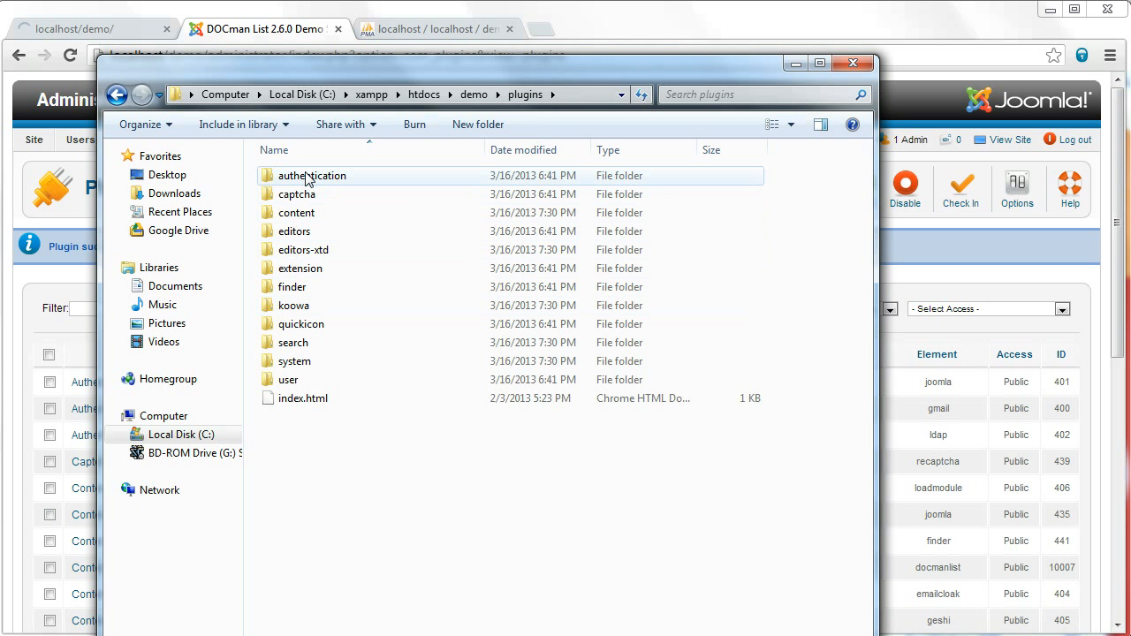
{"action": "double_click", "coordinate": [298, 215]}
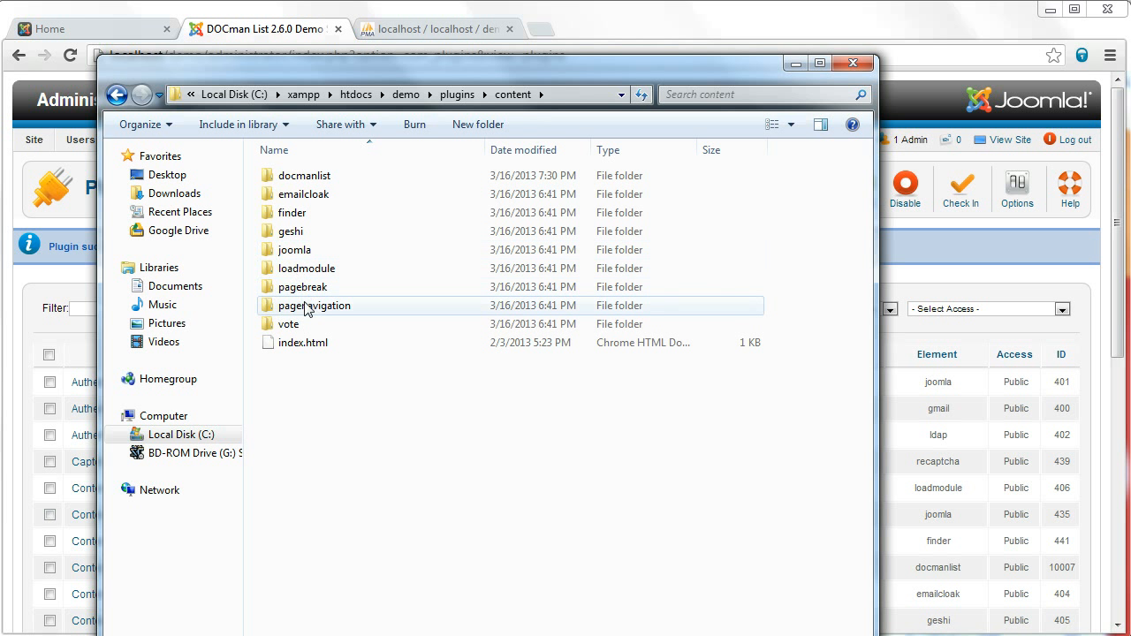
{"action": "left_click", "coordinate": [308, 180]}
{"action": "double_click", "coordinate": [309, 180]}
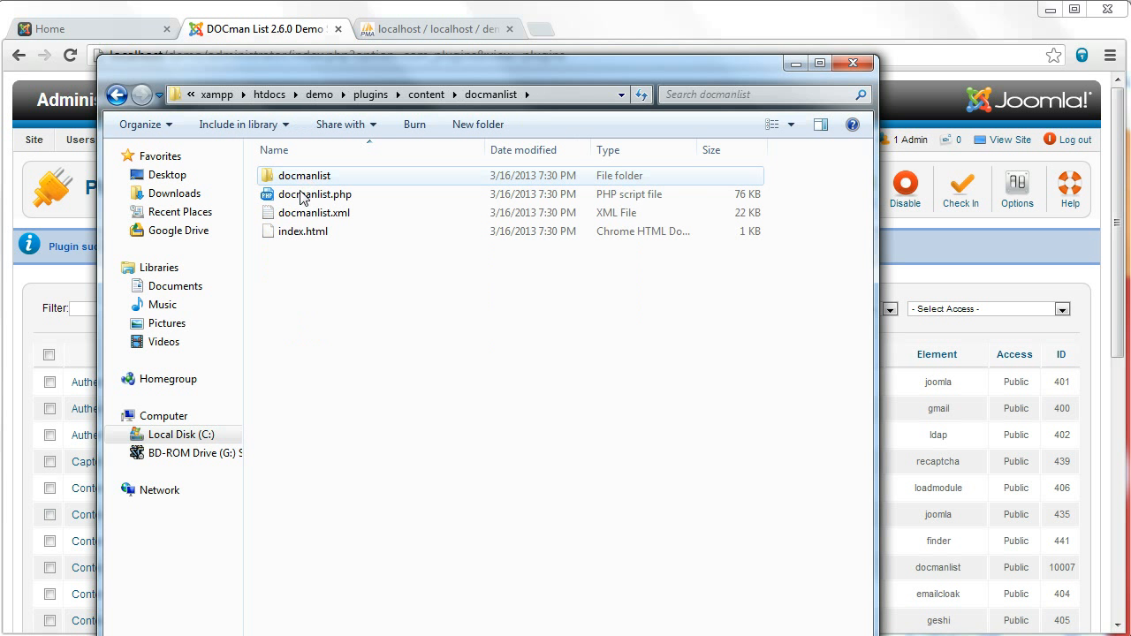
{"action": "double_click", "coordinate": [303, 179]}
{"action": "double_click", "coordinate": [299, 230]}
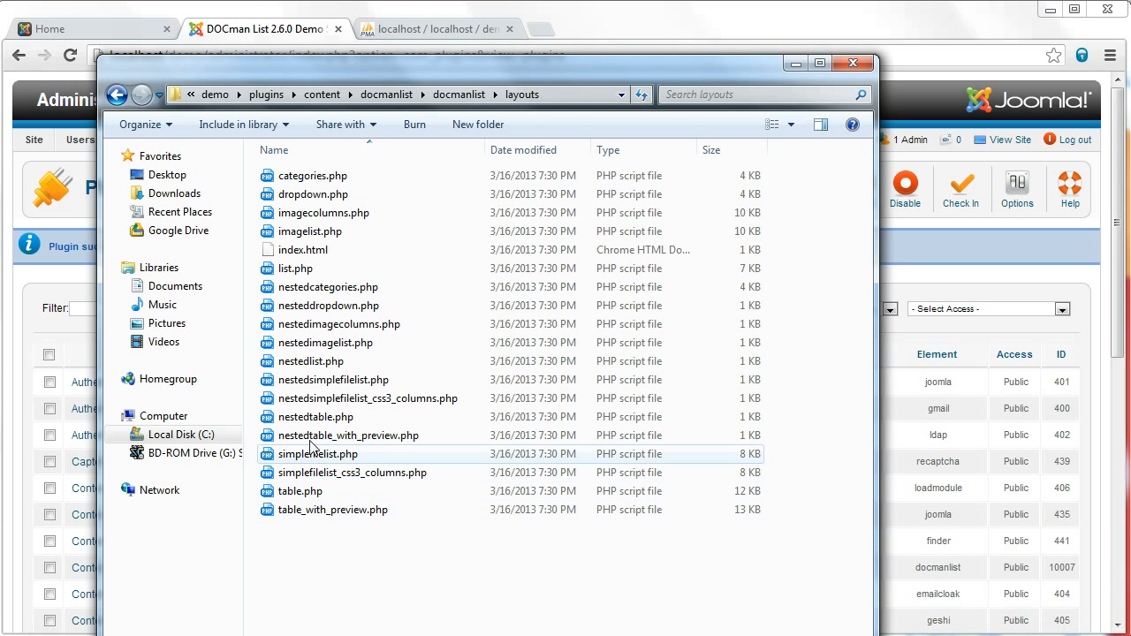
Open nestedlist.php in PhpED to read its template override instructions, dismiss the update notice and close the editor
{"action": "double_click", "coordinate": [307, 363]}
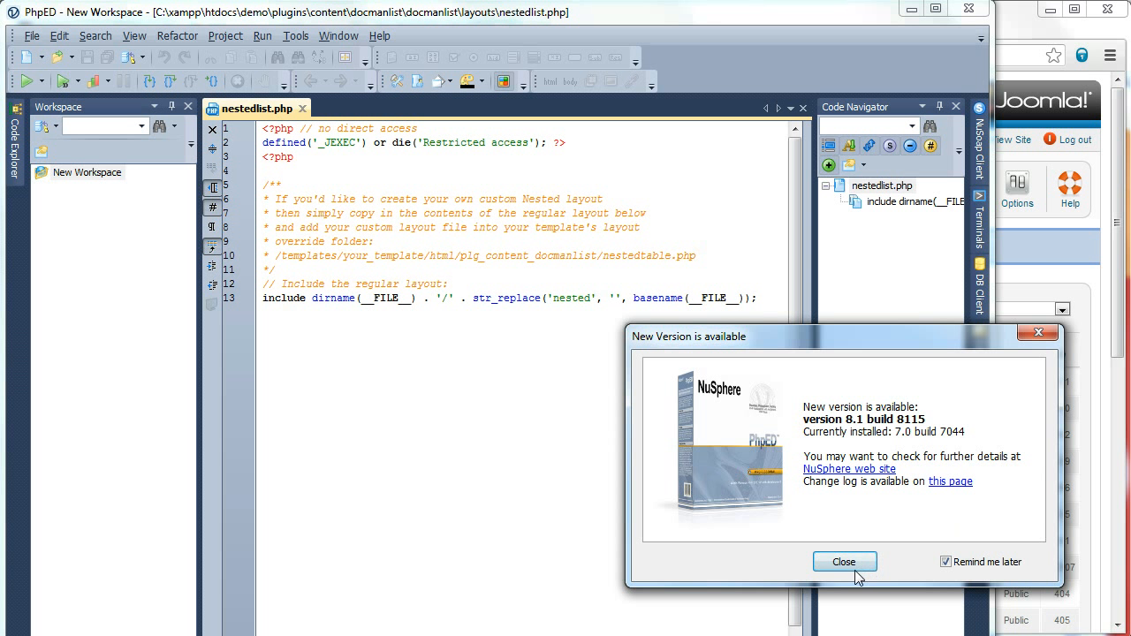
{"action": "left_click", "coordinate": [844, 562]}
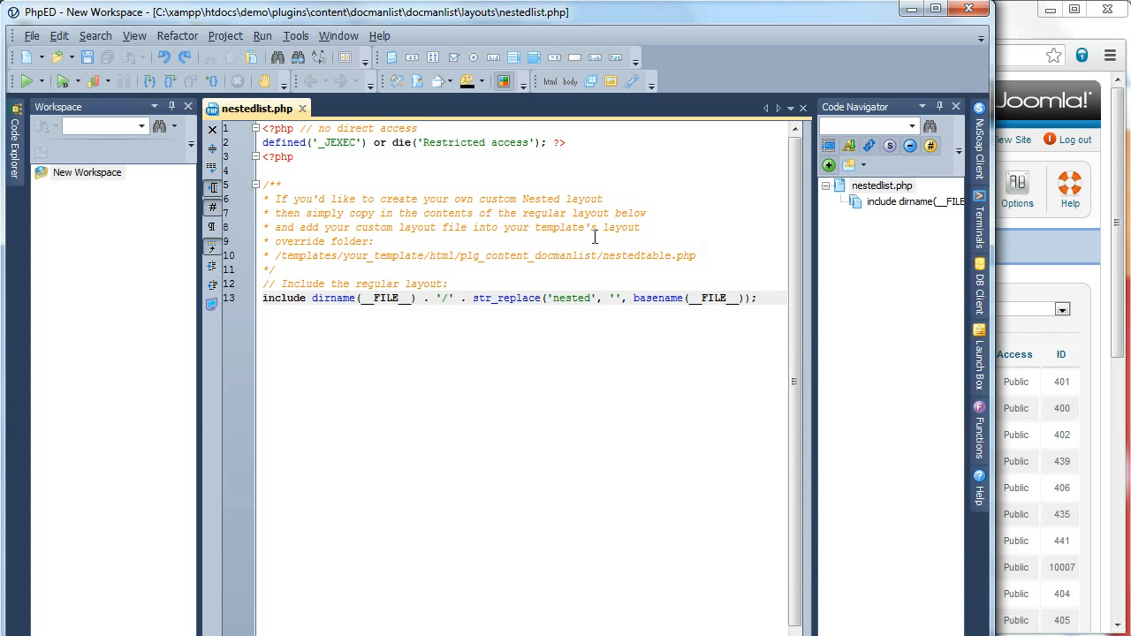
{"action": "left_click", "coordinate": [968, 10]}
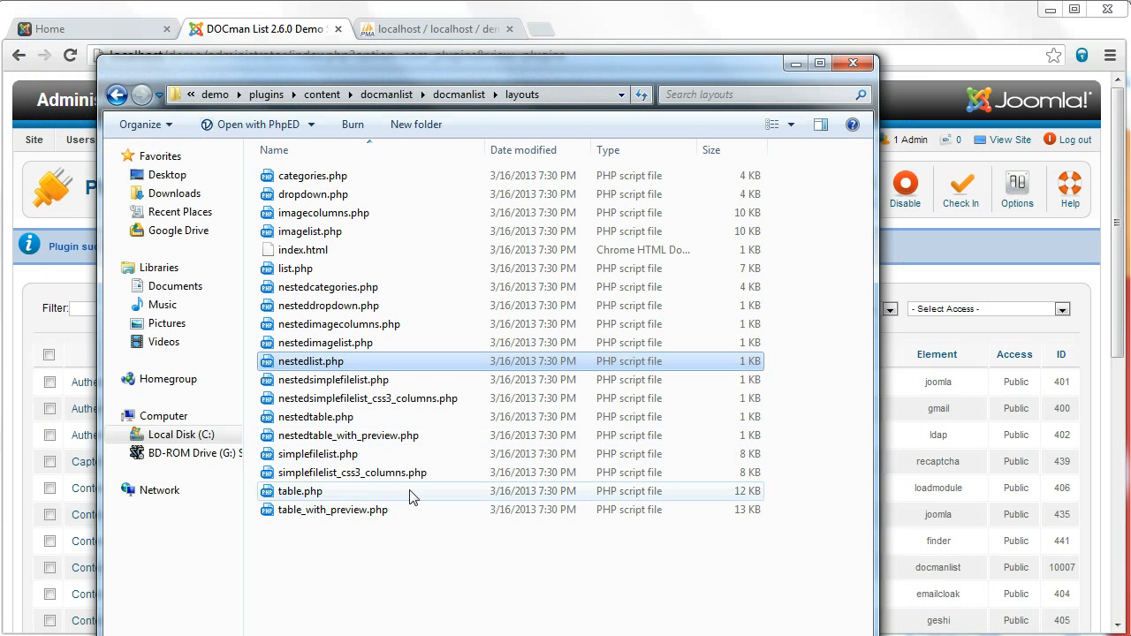
{"action": "left_click", "coordinate": [373, 581]}
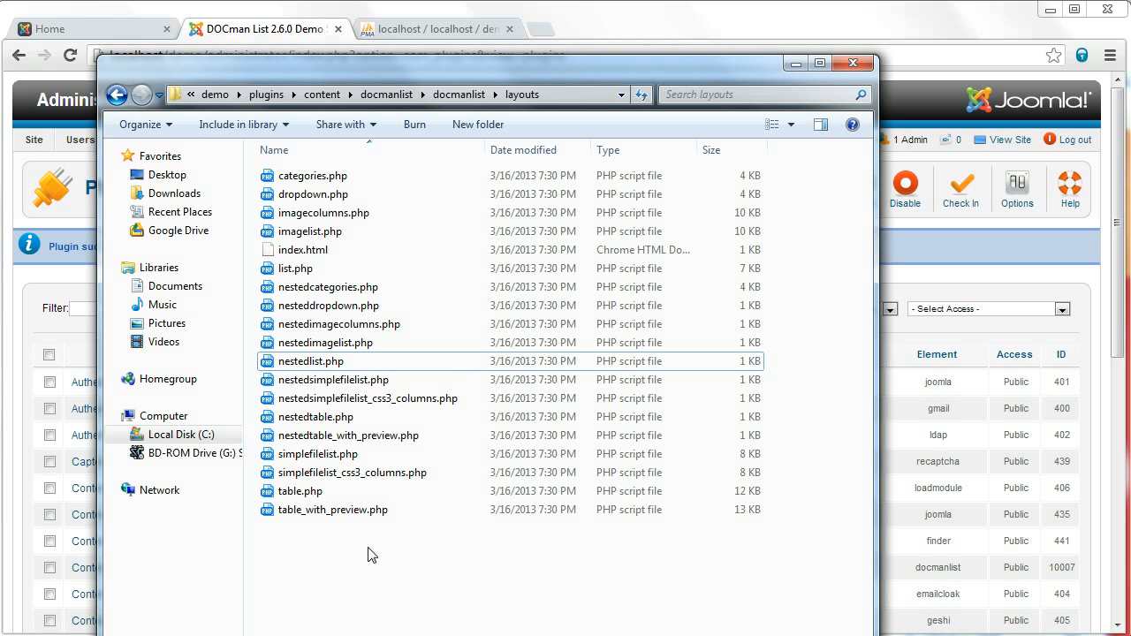
Select the imagelist.php layout file and go to the demo site's templates\beez_20\html folder
{"action": "left_click", "coordinate": [309, 232]}
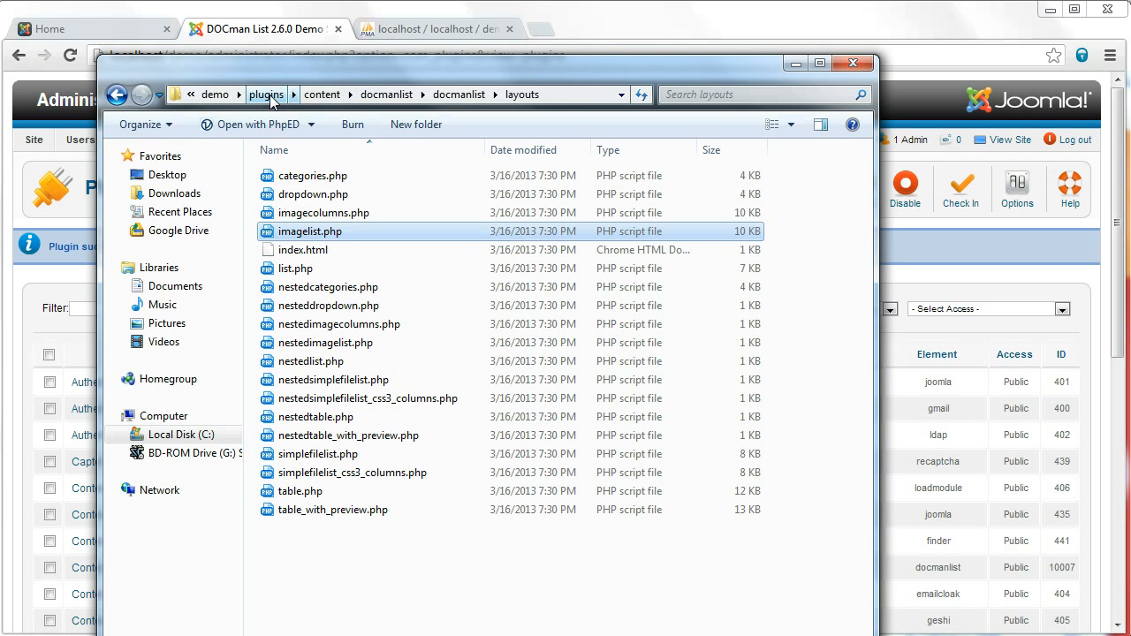
{"action": "left_click", "coordinate": [215, 95]}
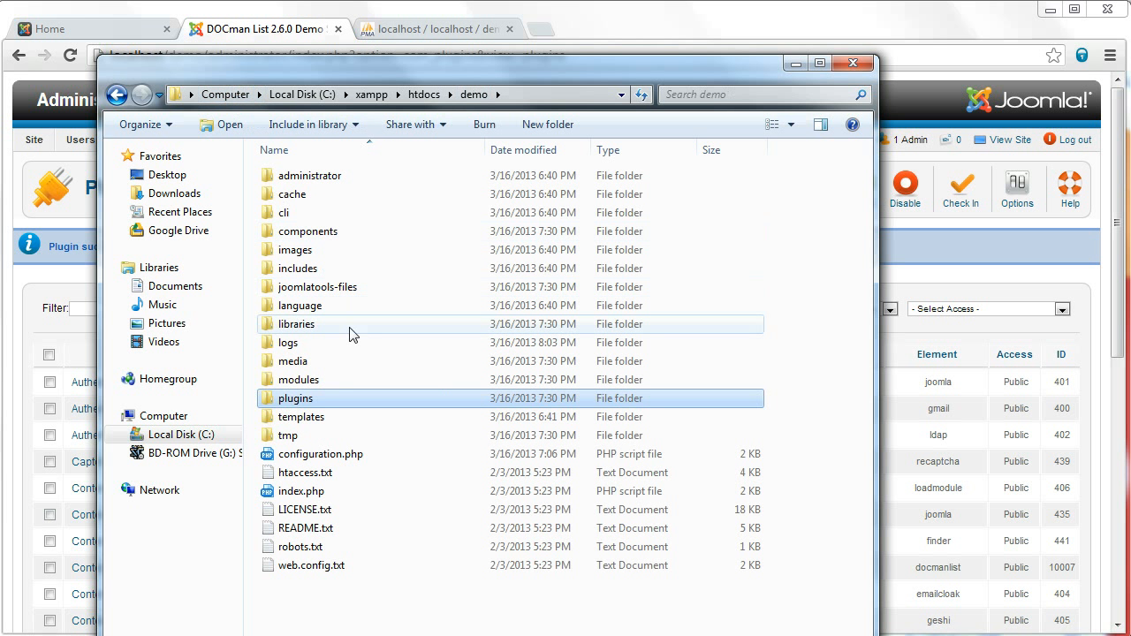
{"action": "double_click", "coordinate": [298, 417]}
{"action": "left_click", "coordinate": [291, 196]}
{"action": "double_click", "coordinate": [291, 196]}
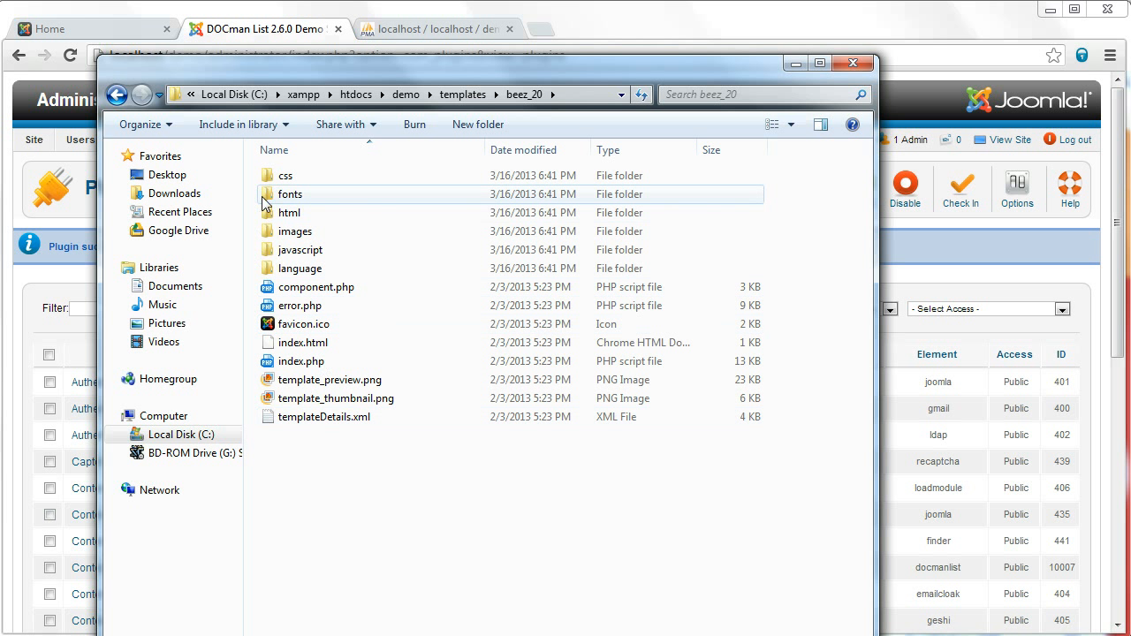
{"action": "double_click", "coordinate": [288, 212]}
Create a folder named plg_content_docmanlist inside the template's html folder and open it
{"action": "right_click", "coordinate": [320, 248]}
{"action": "mouse_move", "coordinate": [495, 594]}
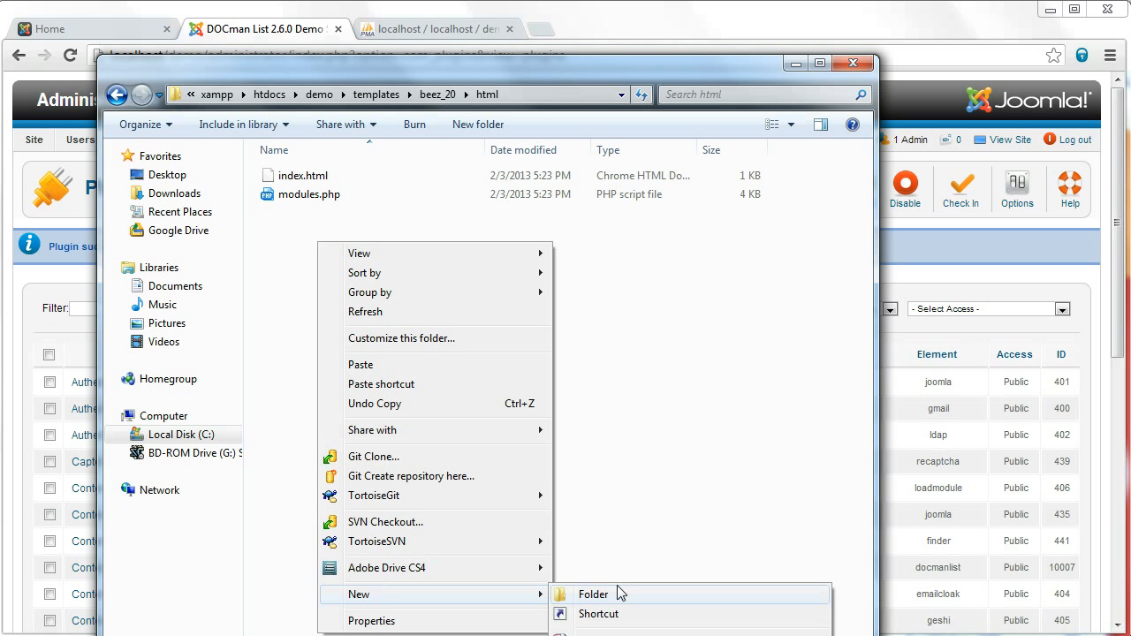
{"action": "left_click", "coordinate": [620, 594]}
{"action": "type", "text": "plg_content_docmanlist"}
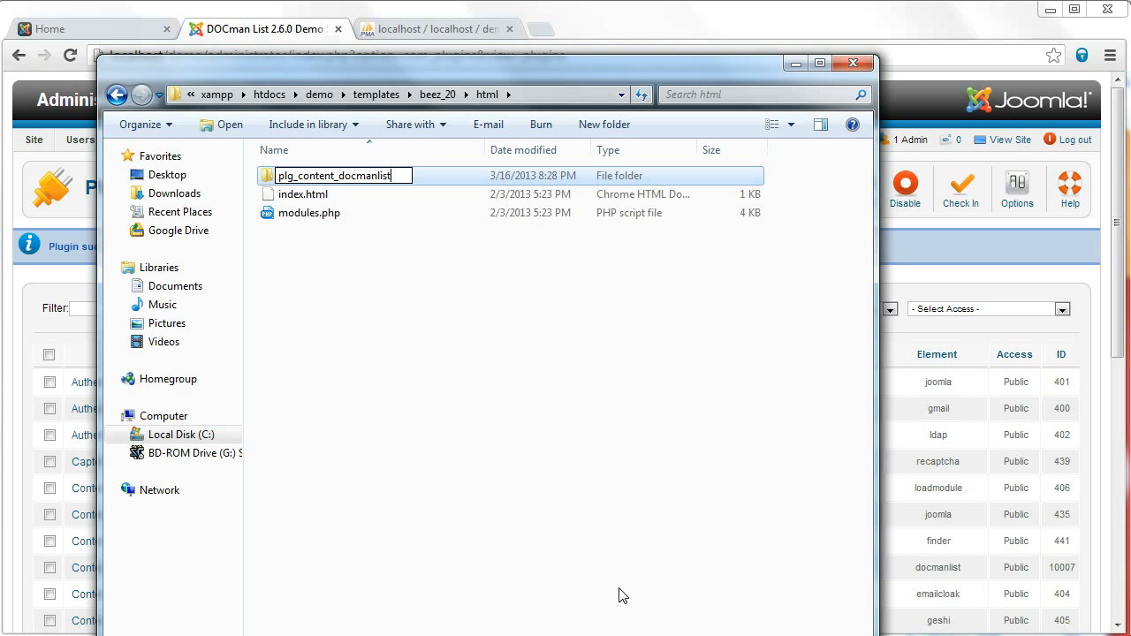
{"action": "key", "text": "Return"}
{"action": "key", "text": "Return"}
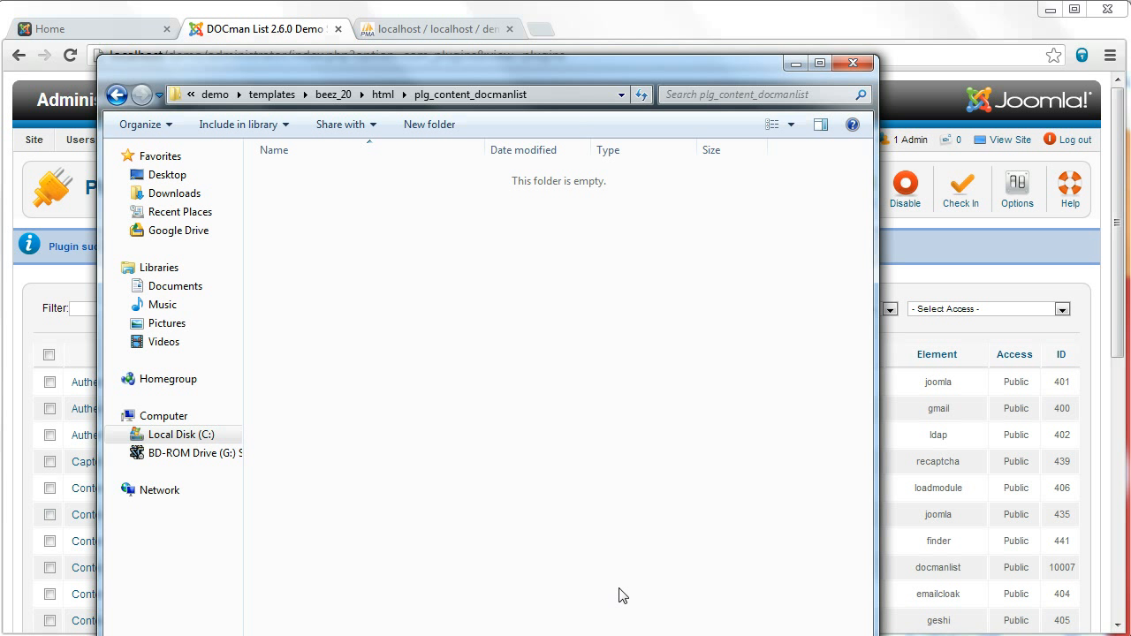
Paste imagelist.php into the beez_20 template's plg_content_docmanlist folder and rename the copy as customlayout.php
{"action": "key", "text": "ctrl+v"}
{"action": "left_click", "coordinate": [418, 273]}
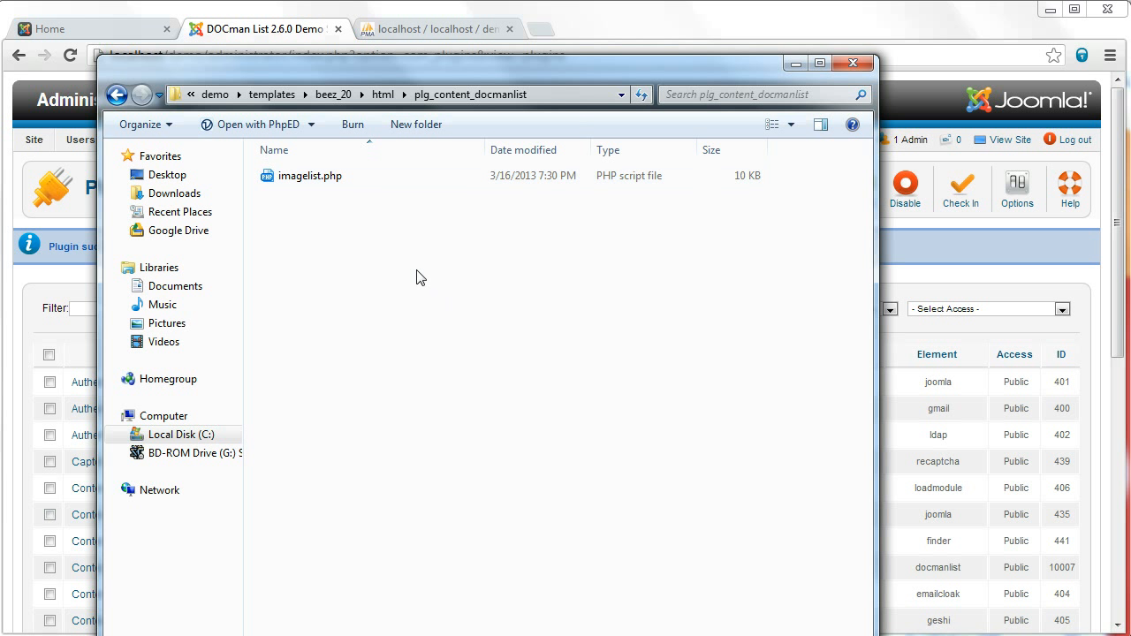
{"action": "left_click", "coordinate": [315, 181]}
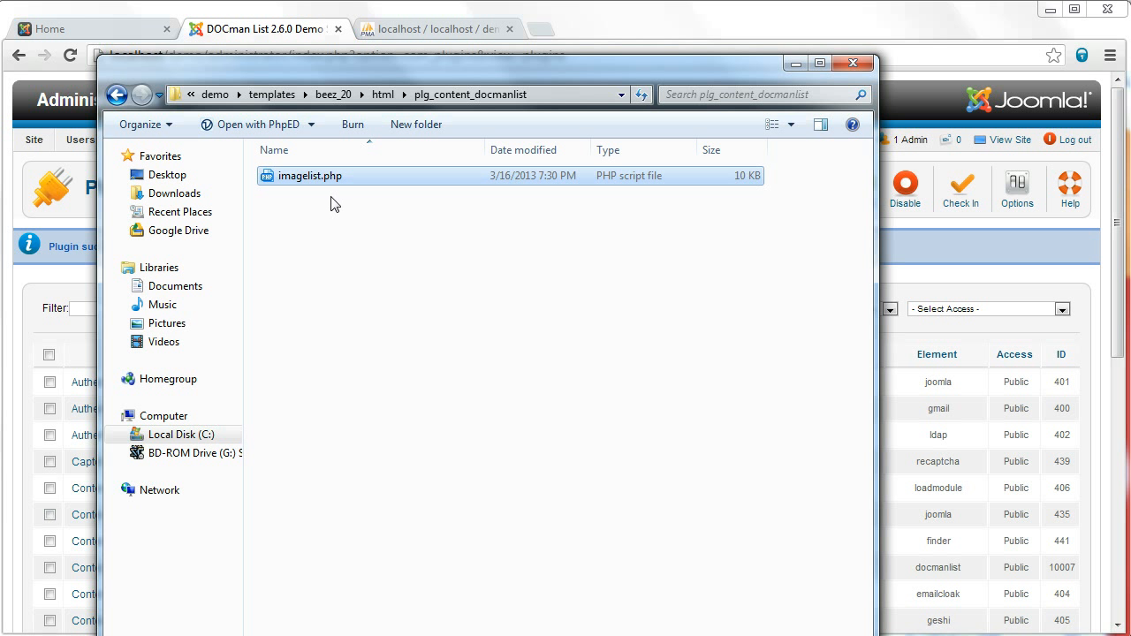
{"action": "left_click", "coordinate": [310, 181]}
{"action": "left_click", "coordinate": [320, 176]}
{"action": "left_click_drag", "start_coordinate": [322, 177], "coordinate": [209, 164]}
{"action": "type", "text": "customal"}
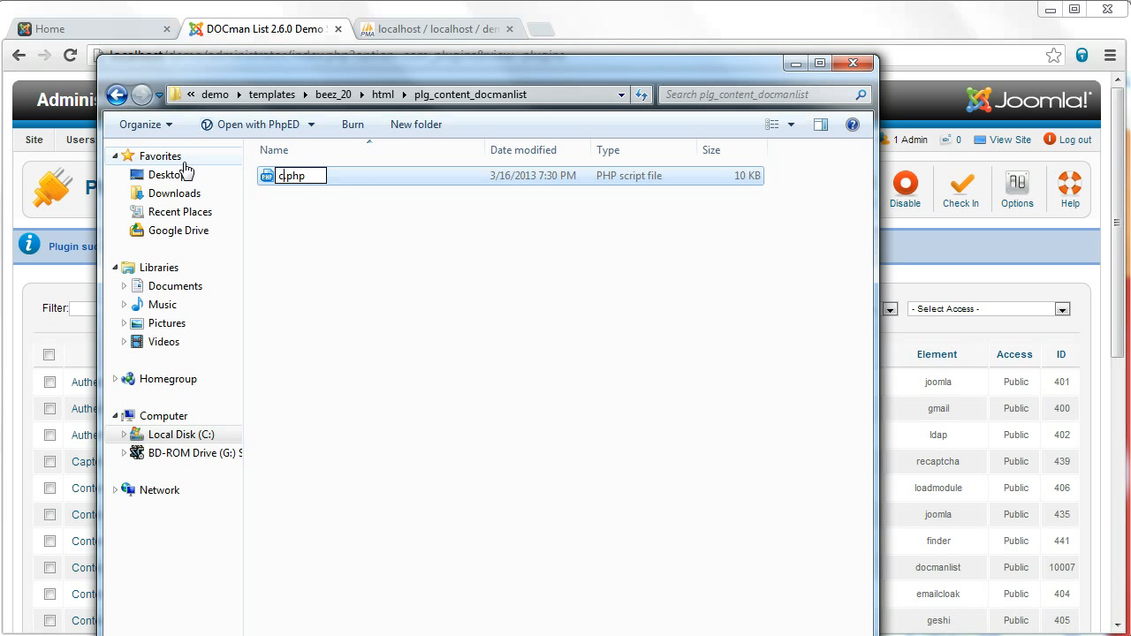
{"action": "type", "text": "yo"}
{"action": "key", "text": "BackSpace"}
{"action": "key", "text": "BackSpace"}
{"action": "key", "text": "BackSpace"}
{"action": "key", "text": "BackSpace"}
{"action": "type", "text": "layout"}
{"action": "key", "text": "Return"}
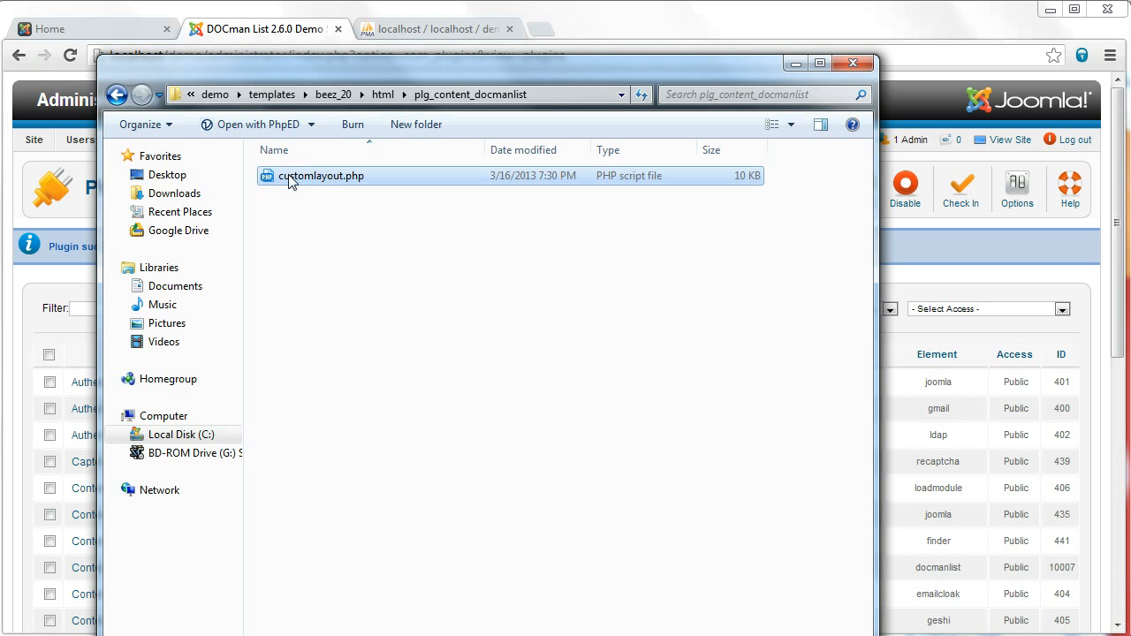
Switch to the browser, open the File Listing Plugin for DOCman settings, and check the Template Type choices for customlayout
{"action": "left_click", "coordinate": [894, 270]}
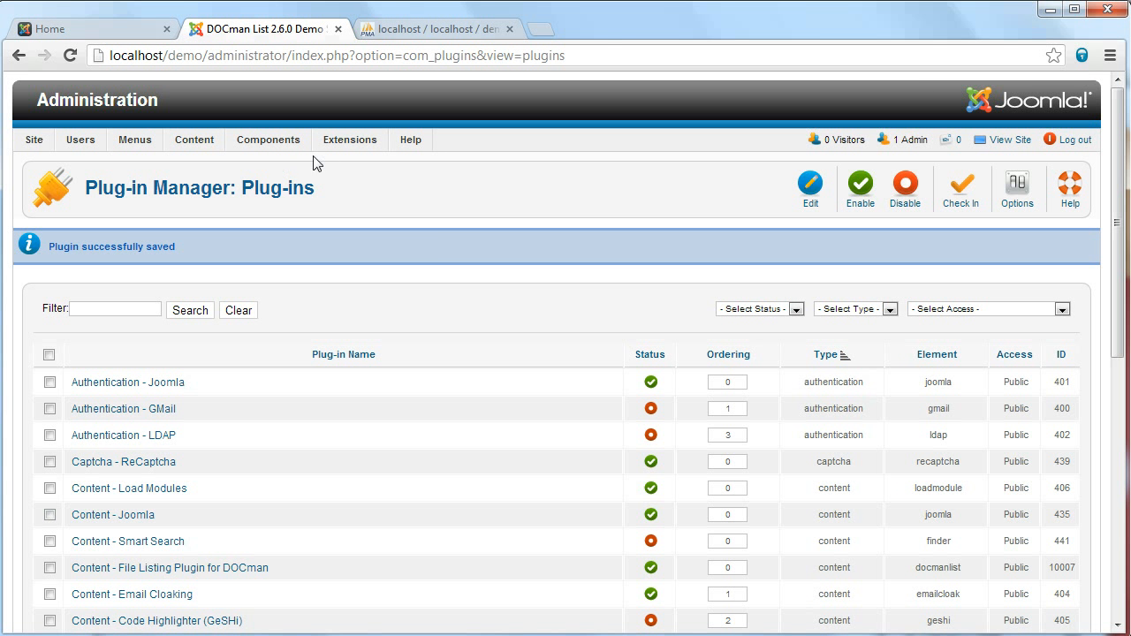
{"action": "left_click", "coordinate": [177, 569]}
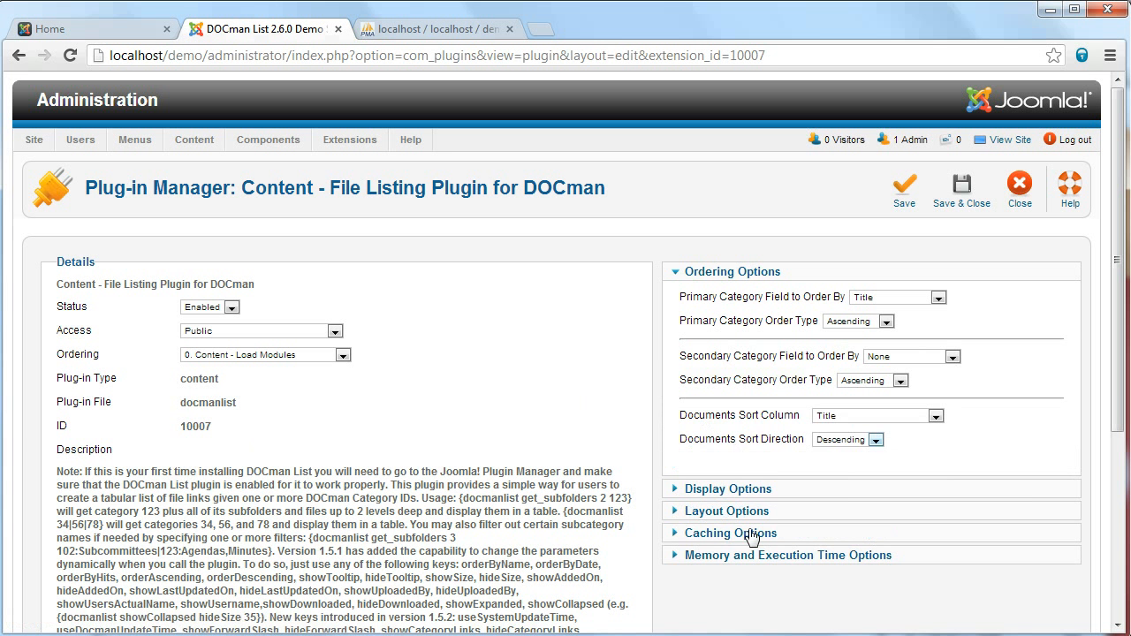
{"action": "left_click", "coordinate": [725, 510]}
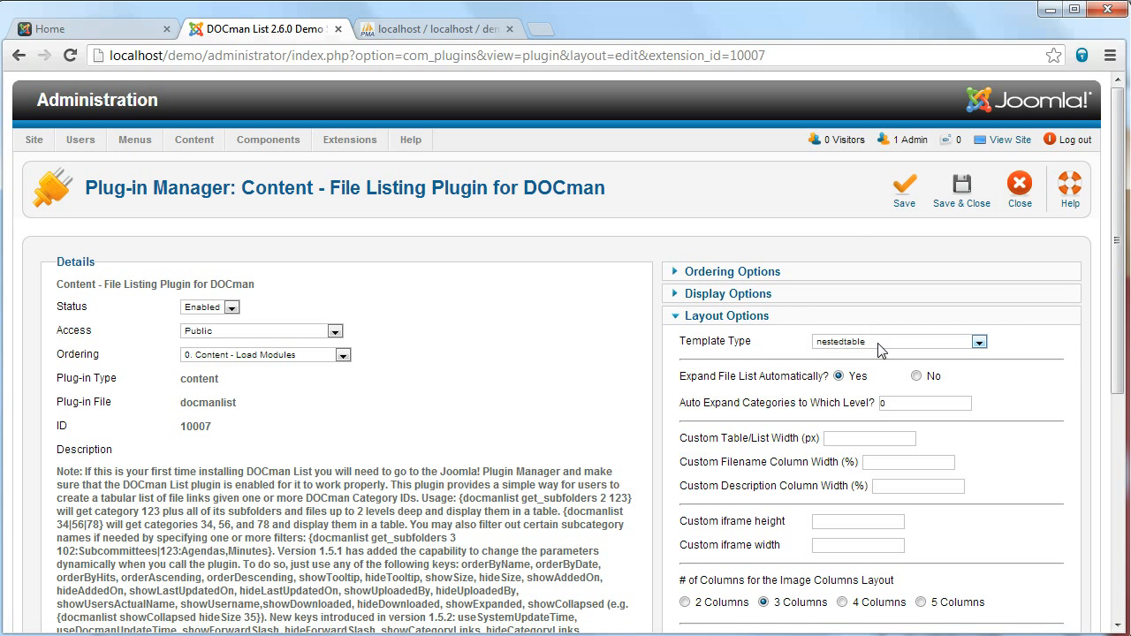
{"action": "left_click", "coordinate": [877, 342]}
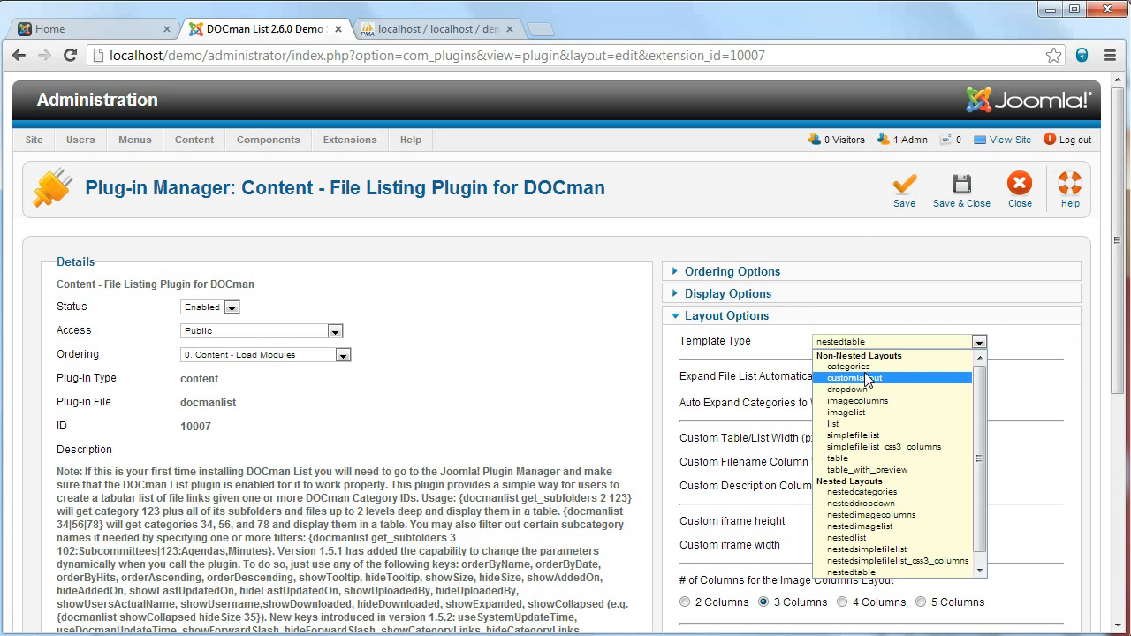
{"action": "left_click", "coordinate": [596, 421]}
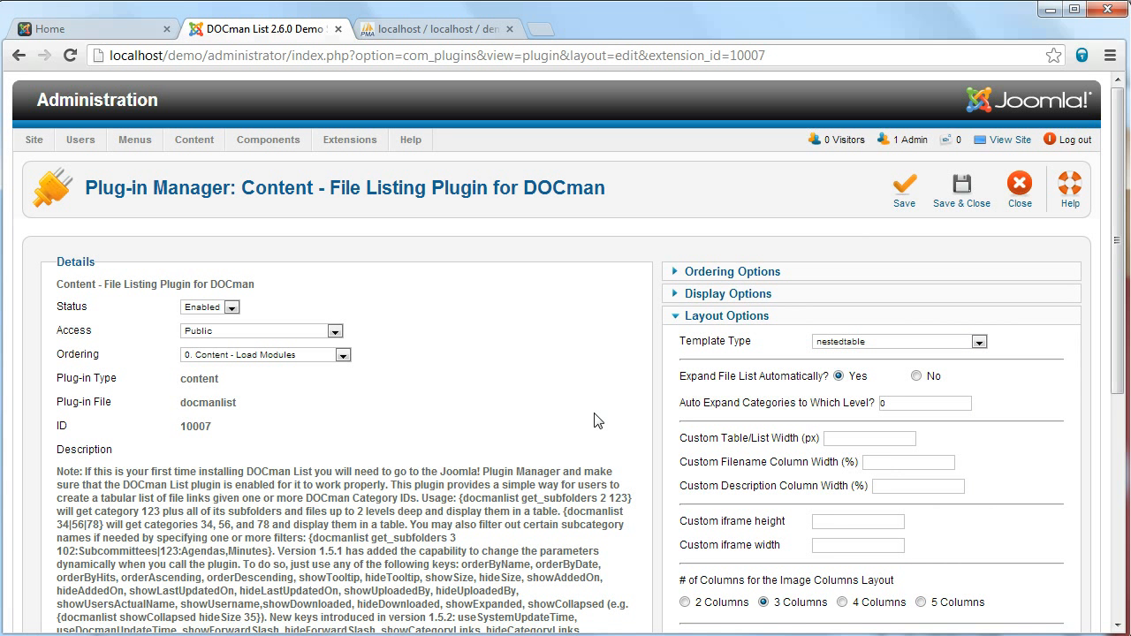
Switch to the file explorer and copy nestedimagecolumns.php from the docmanlist content plugin's layouts folder
{"action": "key", "text": "alt+Tab"}
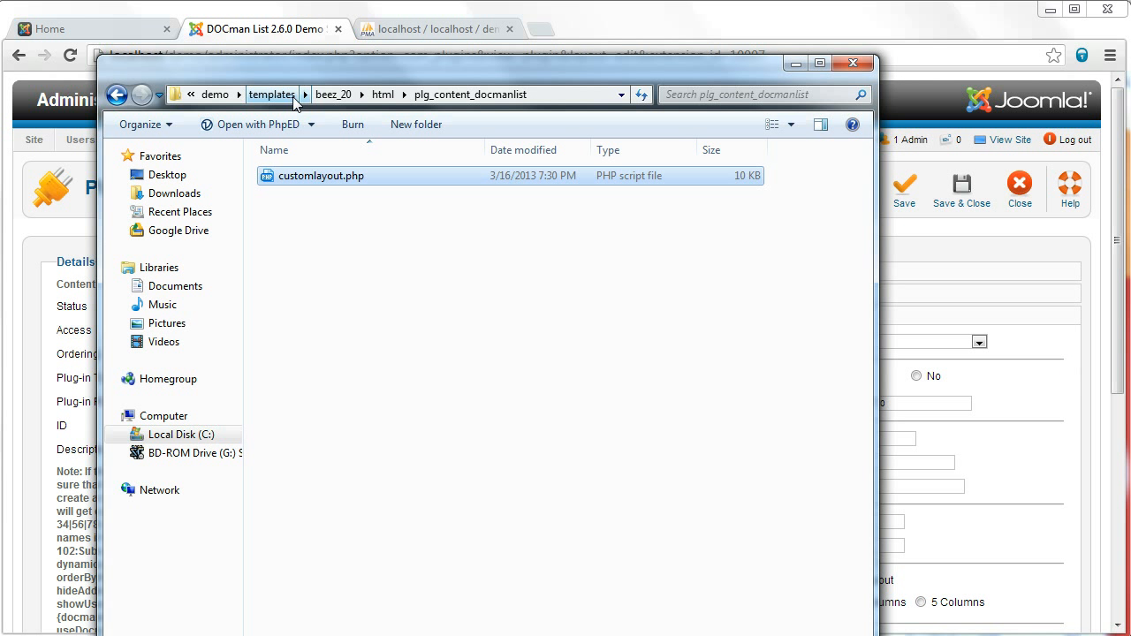
{"action": "left_click", "coordinate": [215, 94]}
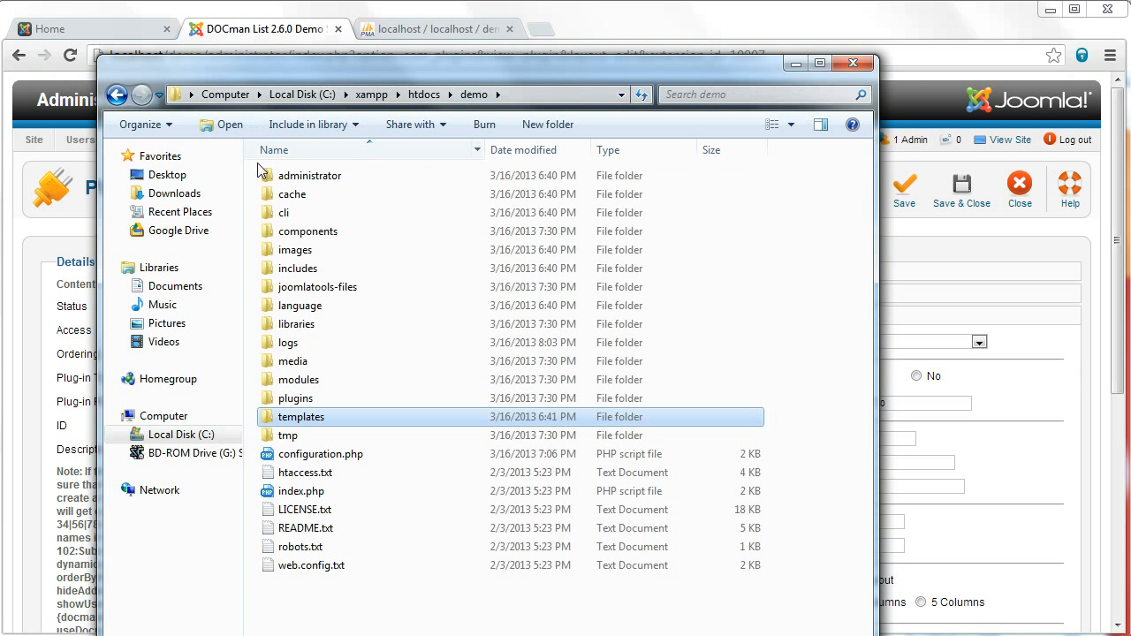
{"action": "double_click", "coordinate": [298, 398]}
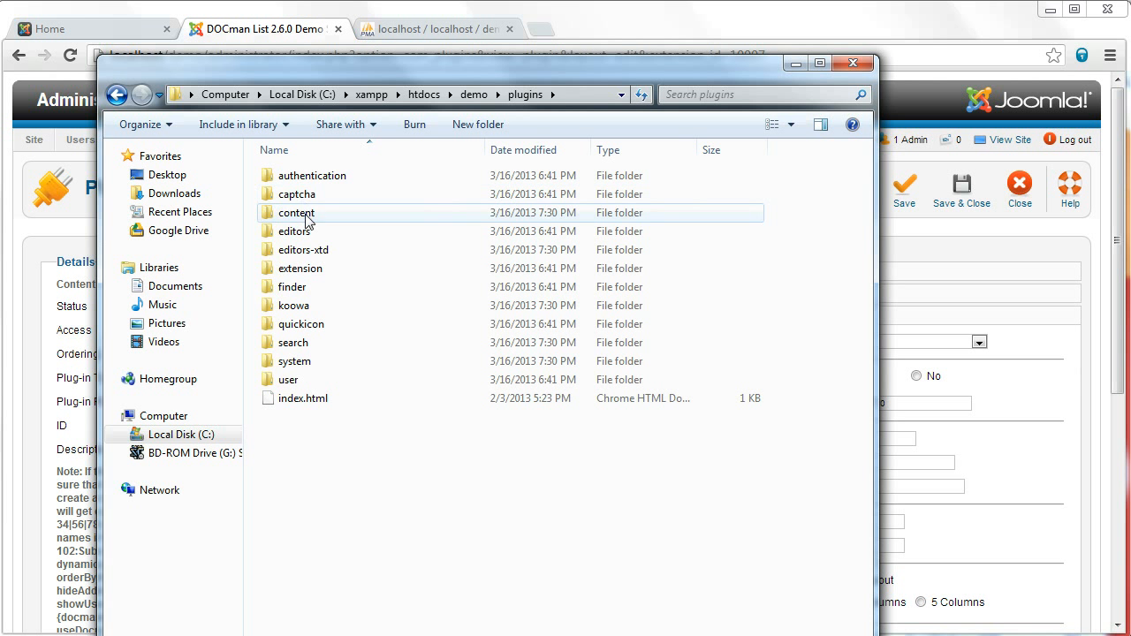
{"action": "double_click", "coordinate": [303, 212]}
{"action": "double_click", "coordinate": [307, 177]}
{"action": "double_click", "coordinate": [305, 176]}
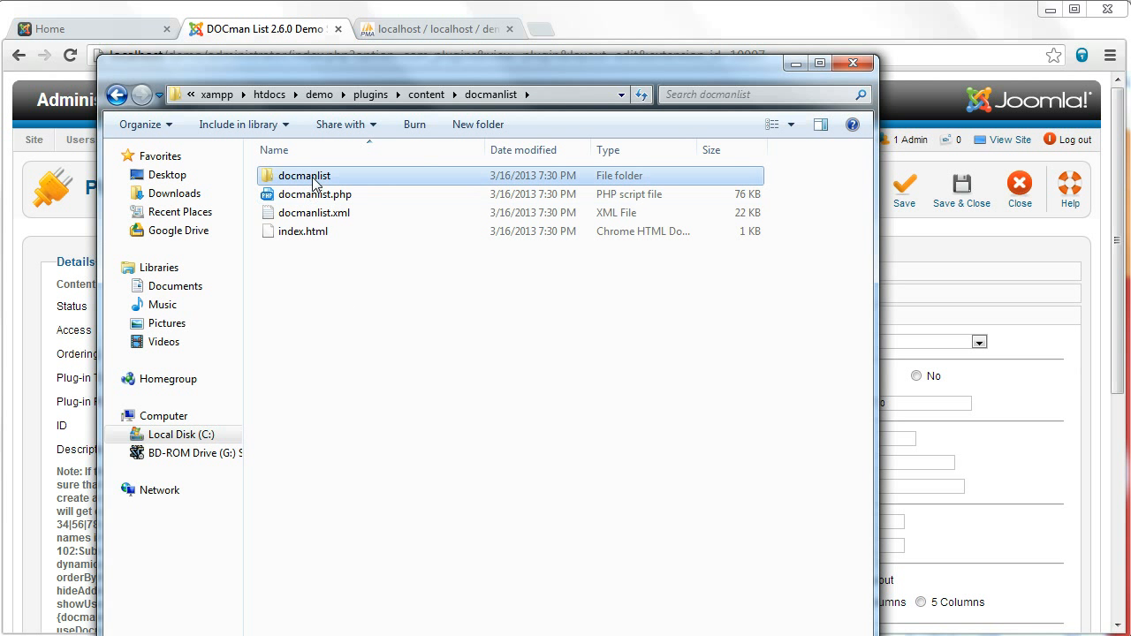
{"action": "left_click", "coordinate": [299, 230]}
{"action": "double_click", "coordinate": [298, 230]}
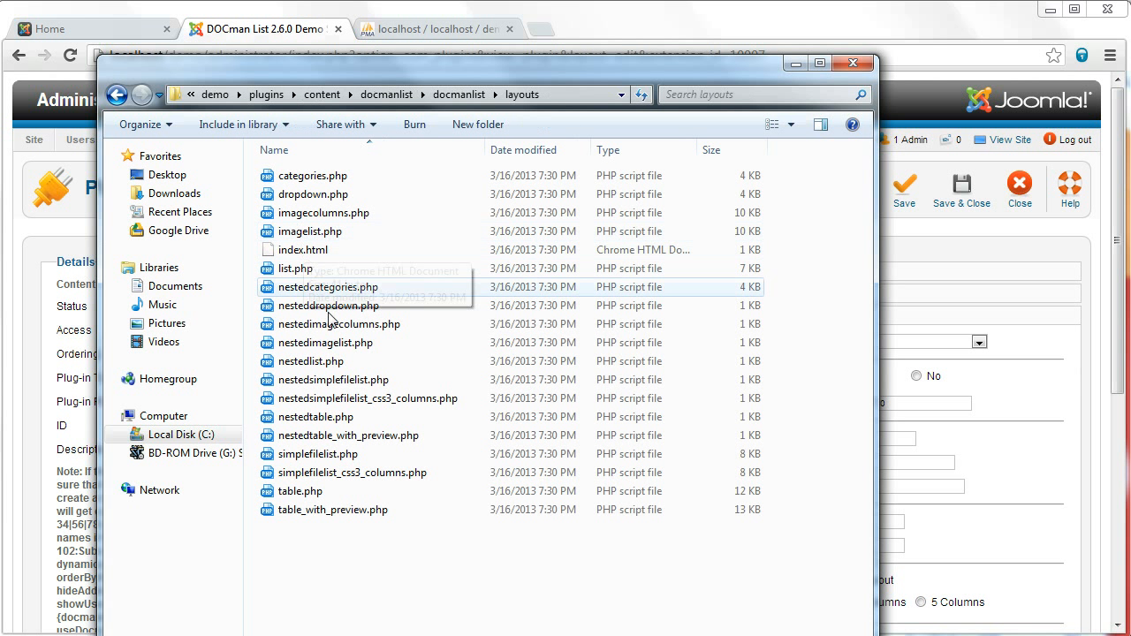
{"action": "left_click", "coordinate": [326, 325]}
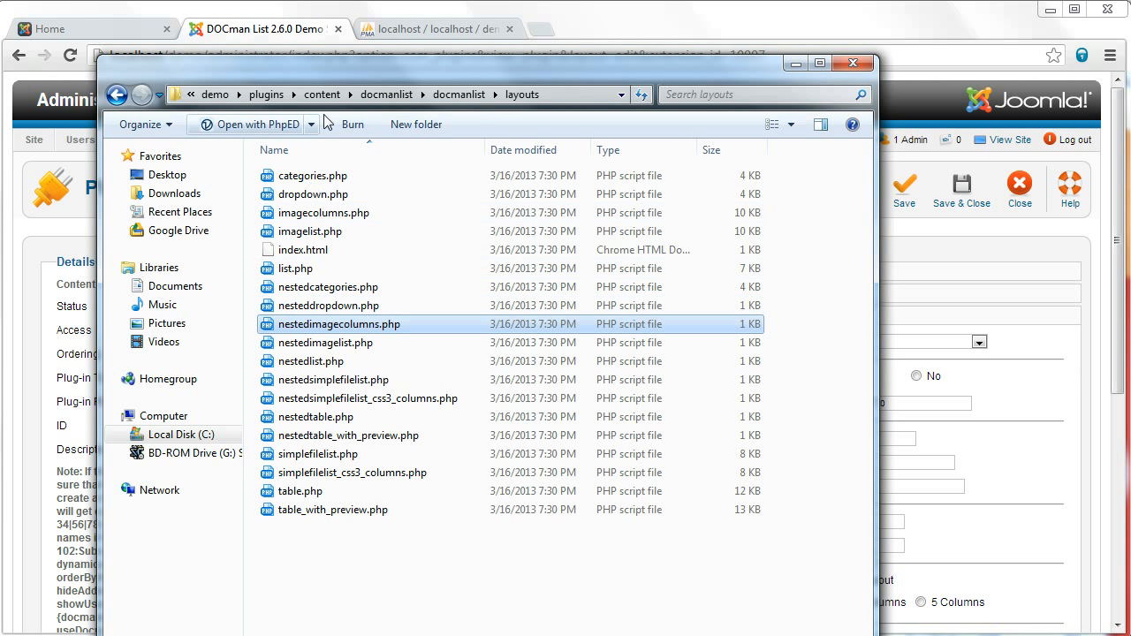
Paste nestedimagecolumns.php into the plg_content_docmanlist folder under the beez_20 template's html folder
{"action": "left_click", "coordinate": [215, 95]}
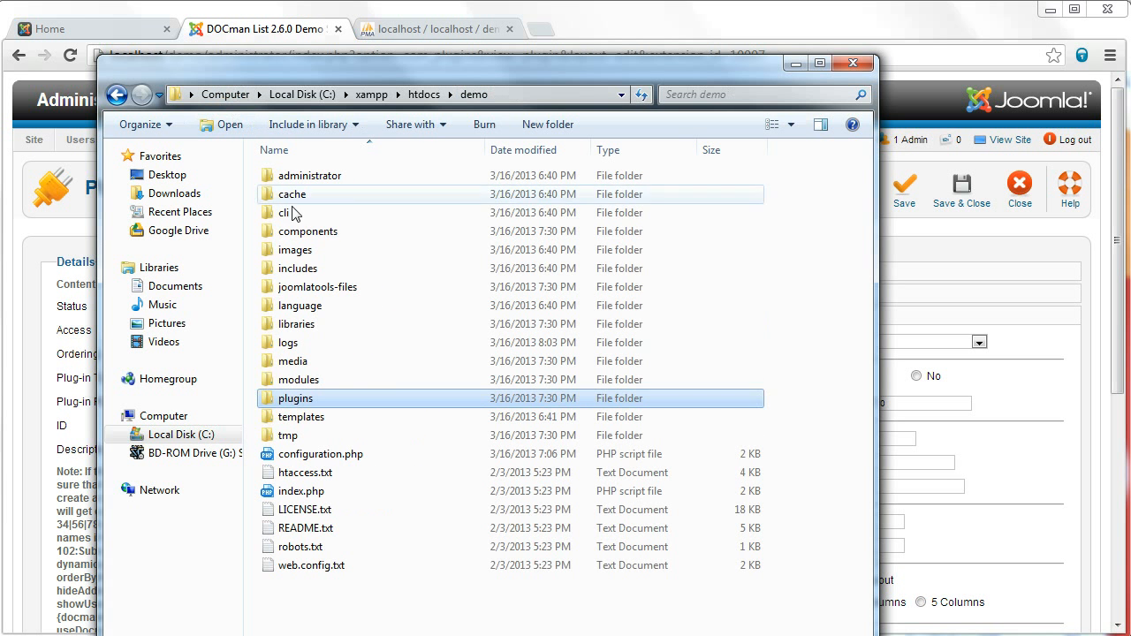
{"action": "left_click", "coordinate": [292, 419]}
{"action": "double_click", "coordinate": [292, 419]}
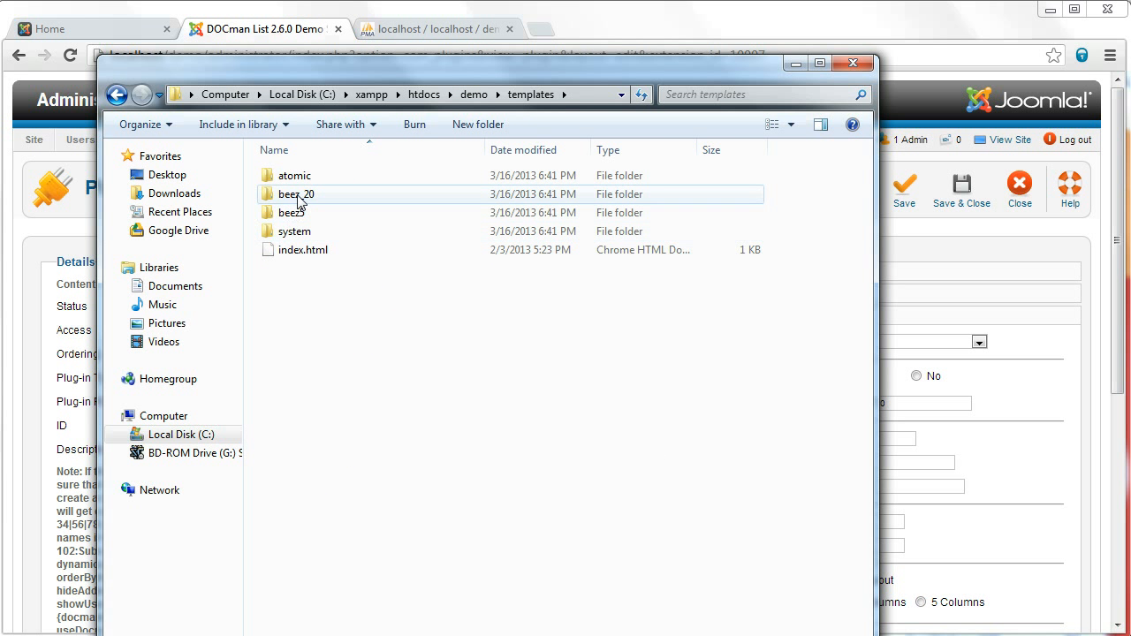
{"action": "double_click", "coordinate": [293, 193]}
{"action": "double_click", "coordinate": [301, 220]}
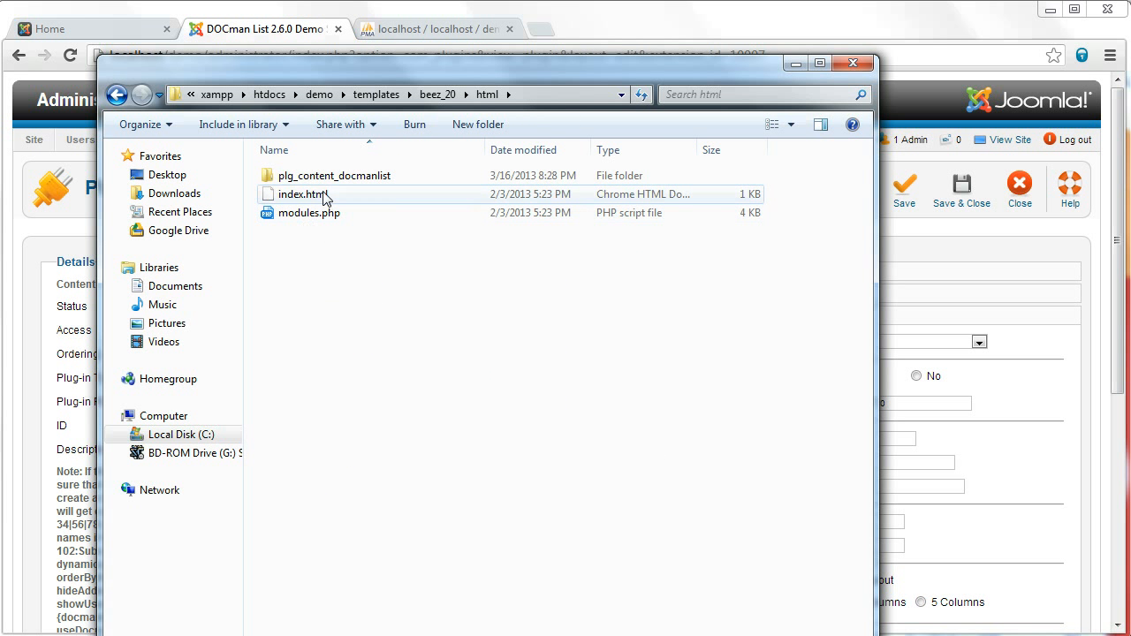
{"action": "double_click", "coordinate": [293, 175]}
{"action": "key", "text": "ctrl+v"}
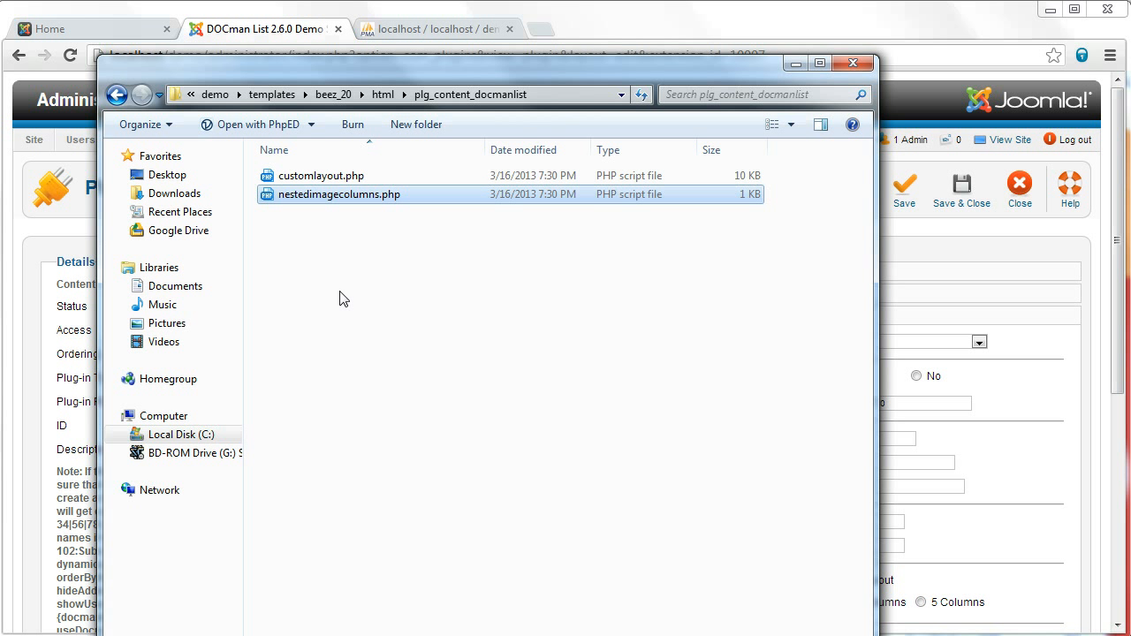
Rename the nestedimagecolumns.php copy as nestedcustomlayout.php
{"action": "left_click", "coordinate": [311, 196]}
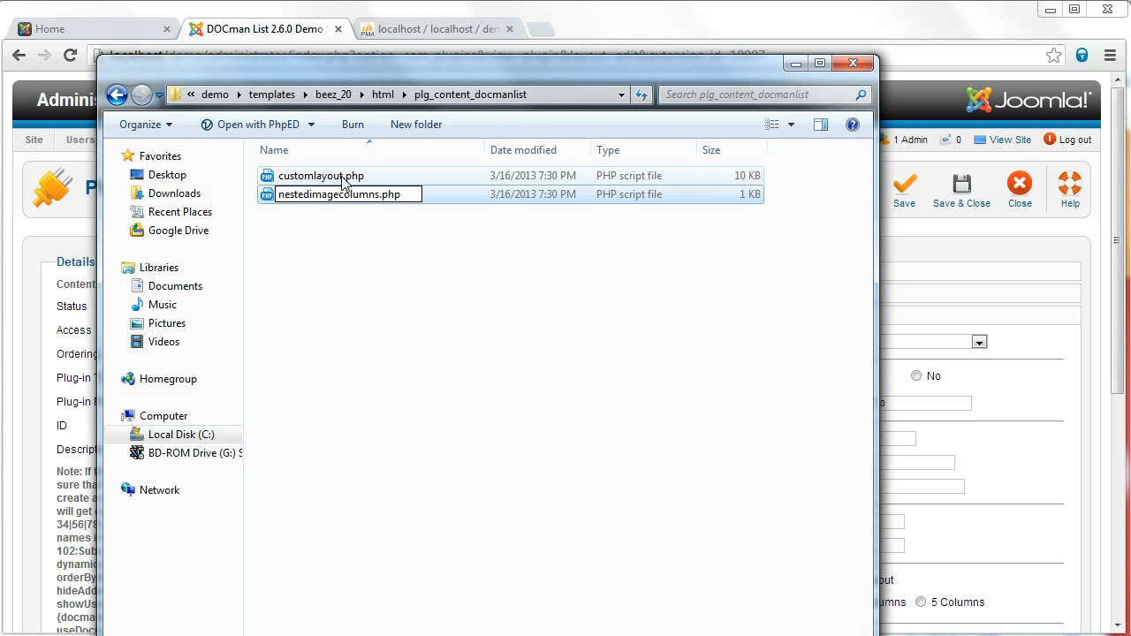
{"action": "key", "text": "shift+Right"}
{"action": "key", "text": "shift+Right"}
{"action": "key", "text": "shift+Right"}
{"action": "key", "text": "shift+Right"}
{"action": "key", "text": "shift+Right"}
{"action": "key", "text": "shift+Right"}
{"action": "key", "text": "shift+Right"}
{"action": "key", "text": "shift+Right"}
{"action": "key", "text": "shift+Right"}
{"action": "key", "text": "shift+Right"}
{"action": "key", "text": "shift+Right"}
{"action": "key", "text": "shift+Right"}
{"action": "key", "text": "shift+Right"}
{"action": "key", "text": "shift+Right"}
{"action": "key", "text": "shift+Right"}
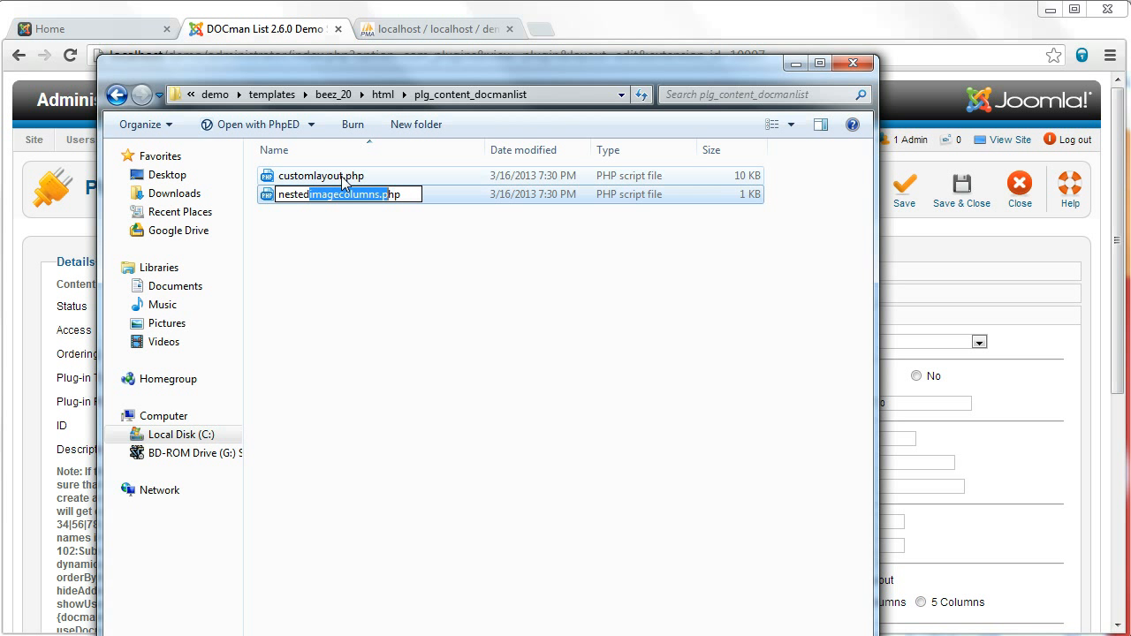
{"action": "type", "text": "customlayout"}
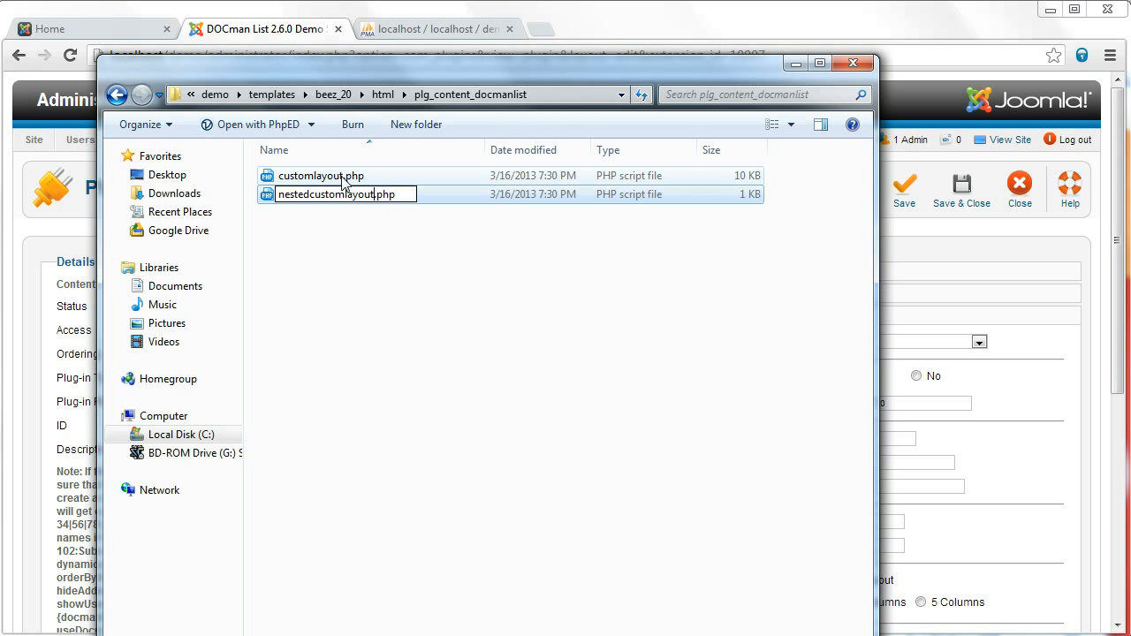
{"action": "key", "text": "shift+Home"}
{"action": "left_click", "coordinate": [323, 270]}
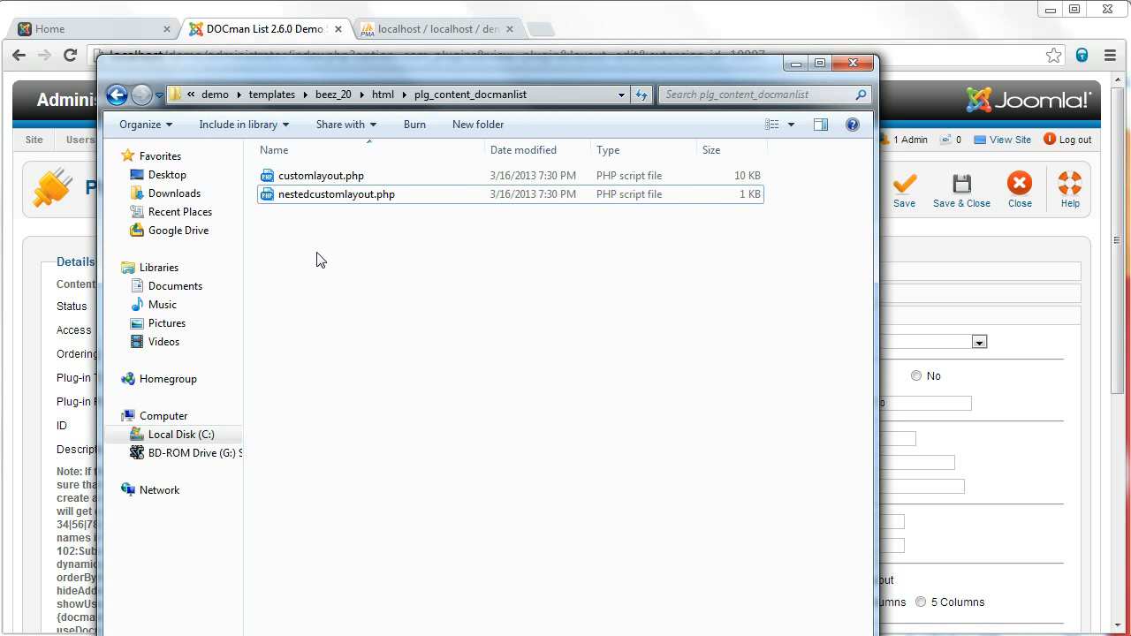
Return to the browser, save the DOCman file listing plugin's settings, and review the Template Type choices
{"action": "left_click", "coordinate": [945, 229]}
{"action": "left_click", "coordinate": [902, 193]}
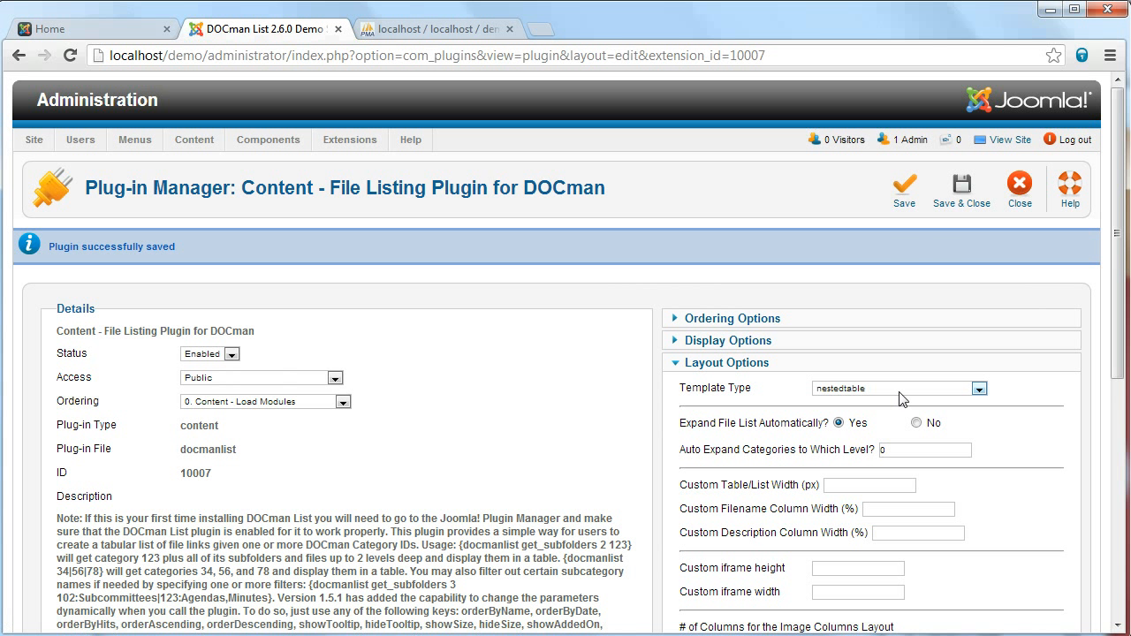
{"action": "left_click", "coordinate": [896, 391]}
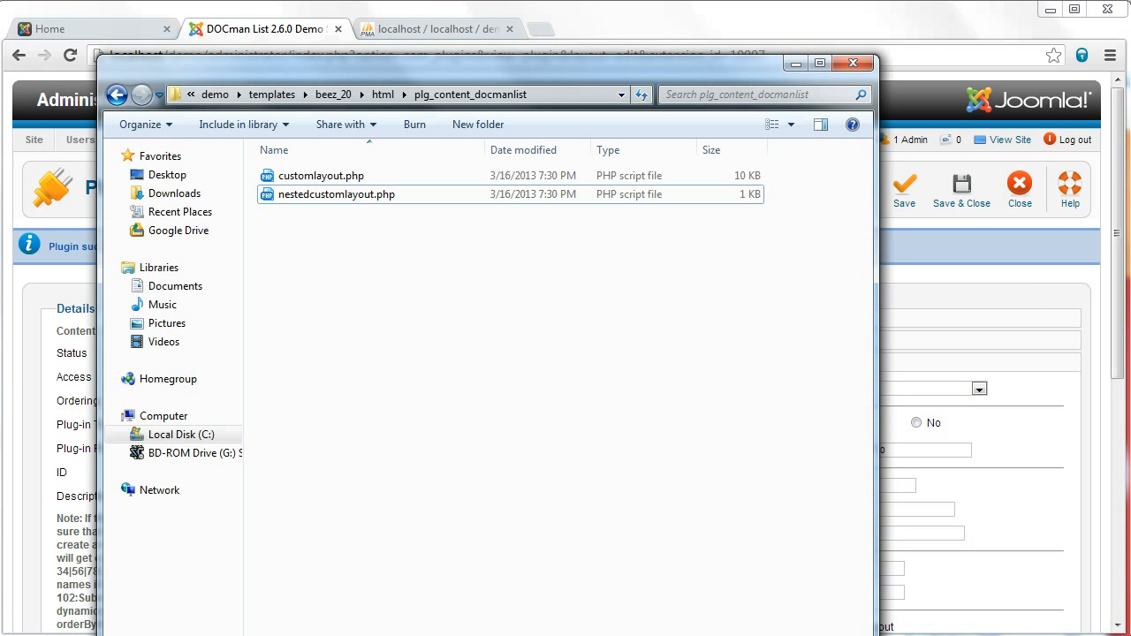
Open nestedcustomlayout.php in PhpED to inspect how it includes the regular layout, then close the editor and return to the browser
{"action": "double_click", "coordinate": [358, 195]}
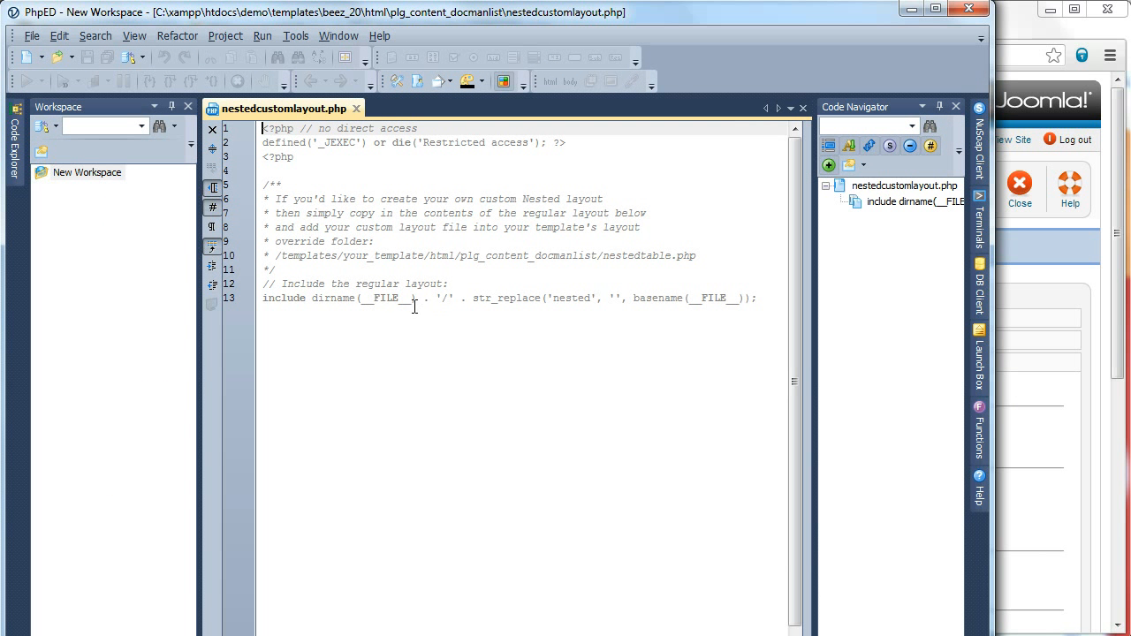
{"action": "left_click", "coordinate": [437, 286]}
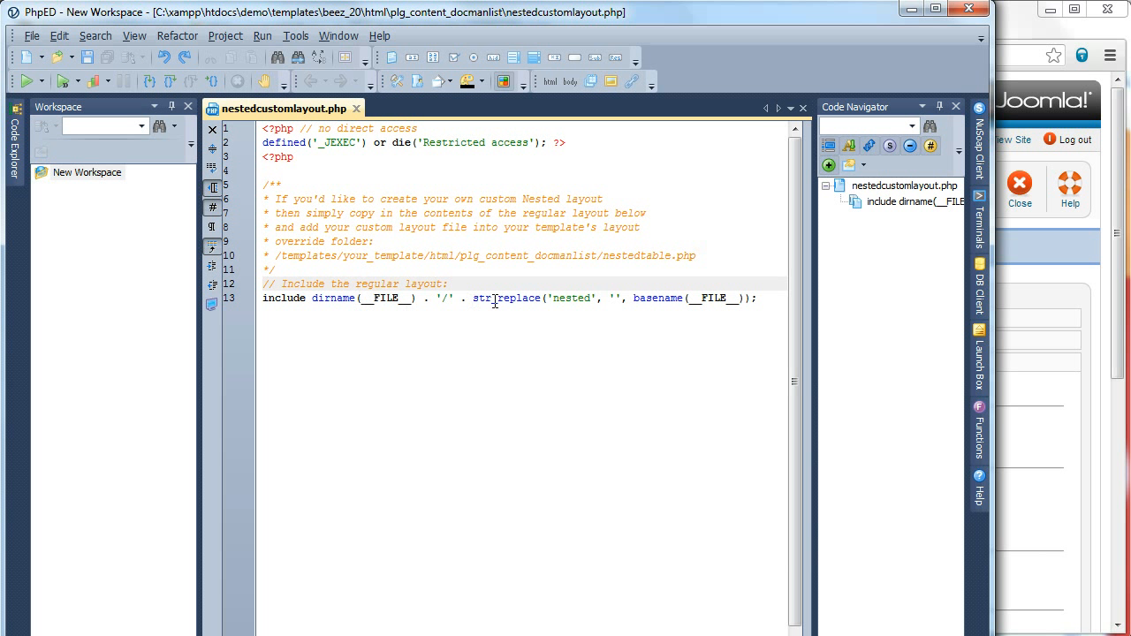
{"action": "left_click", "coordinate": [963, 9]}
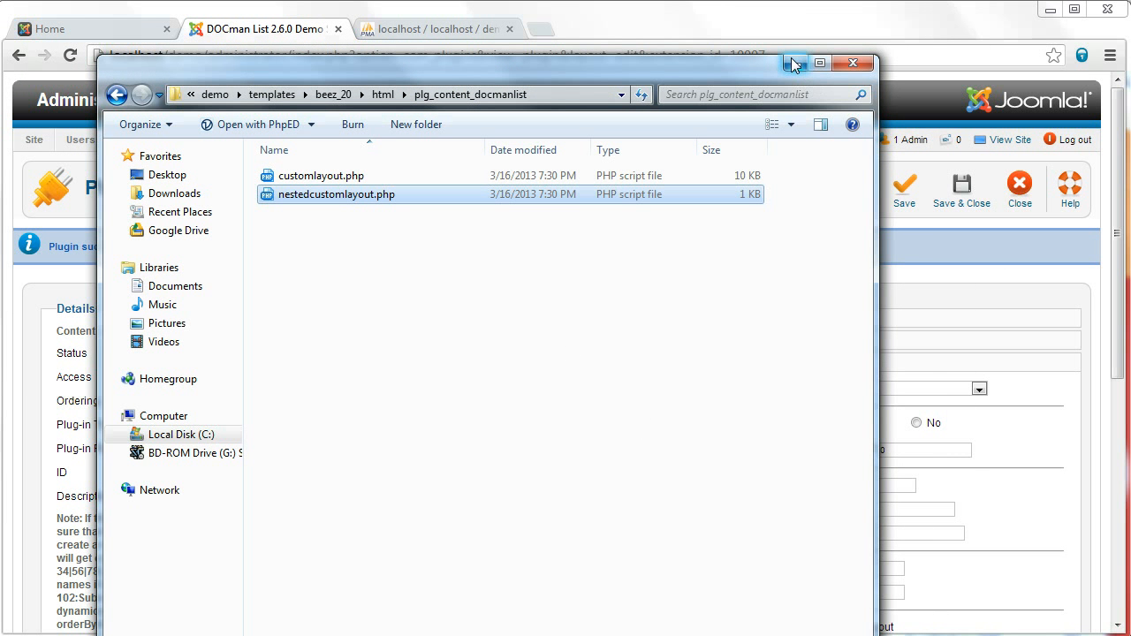
{"action": "left_click", "coordinate": [794, 63]}
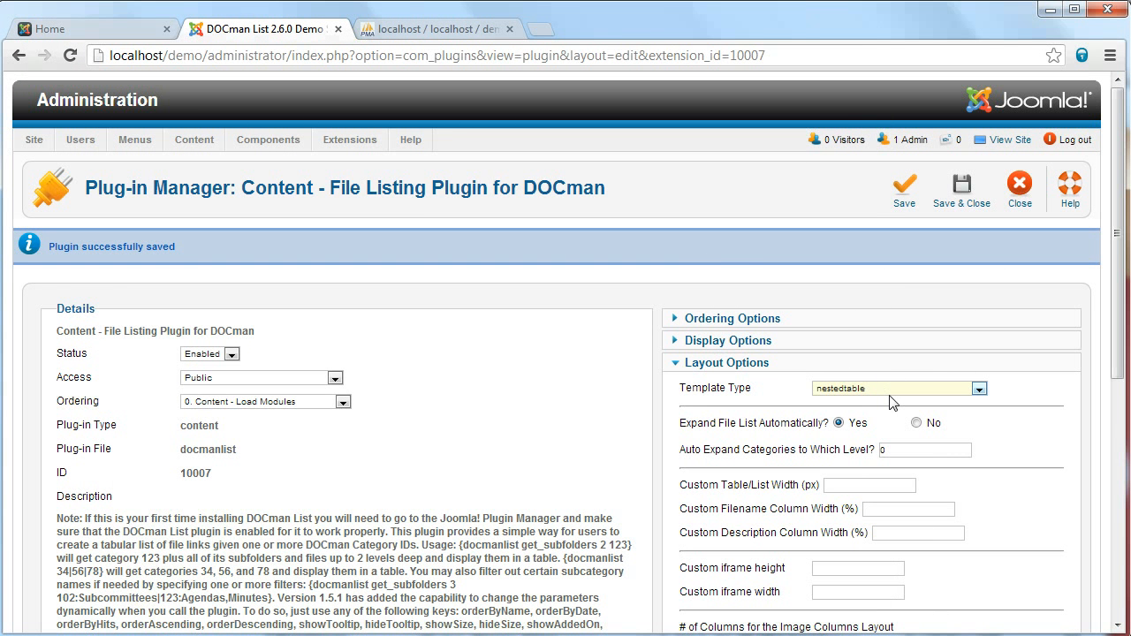
Read the Template Type help description on using custom layouts and close the plugin's settings
{"action": "mouse_move", "coordinate": [743, 390]}
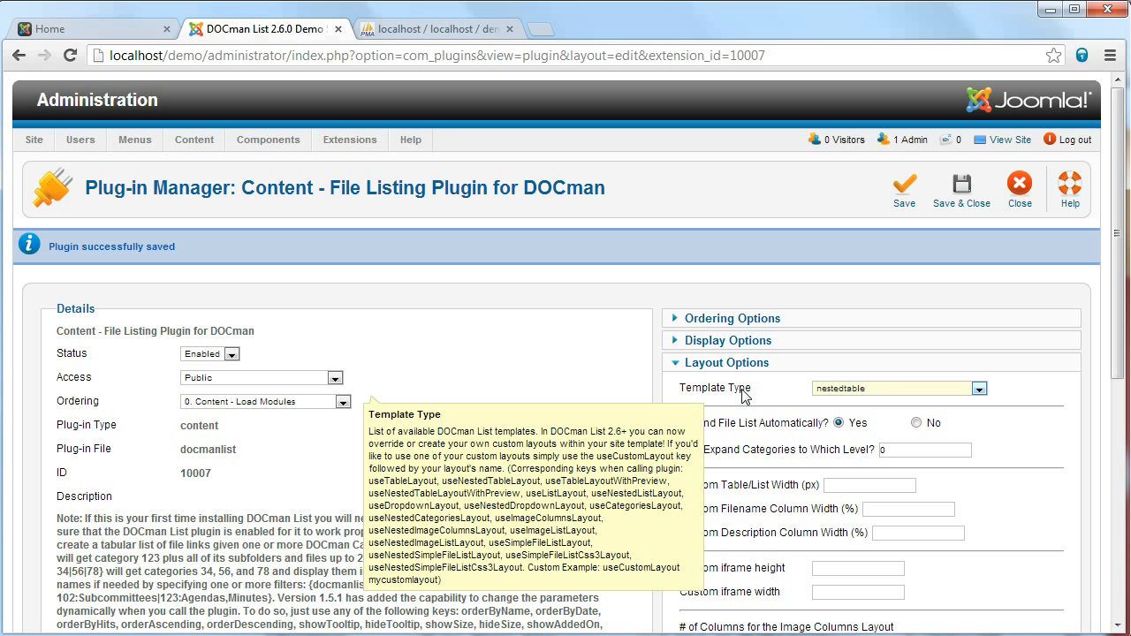
{"action": "left_click", "coordinate": [914, 390]}
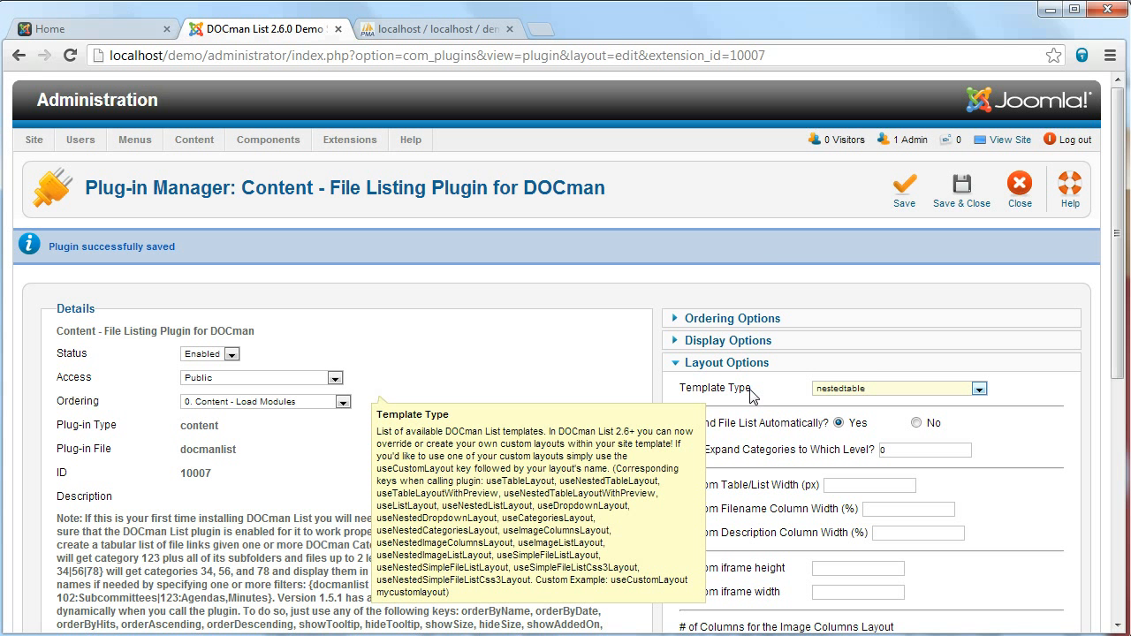
{"action": "left_click", "coordinate": [1022, 184]}
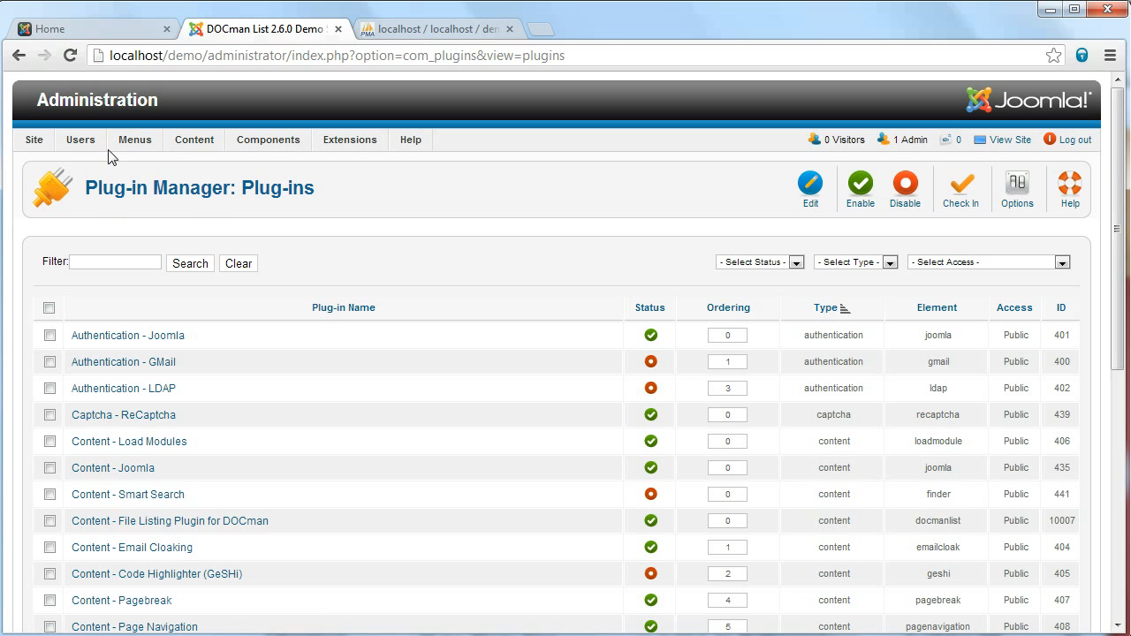
Open the Joomla! article for editing from the Article Manager
{"action": "mouse_move", "coordinate": [168, 141]}
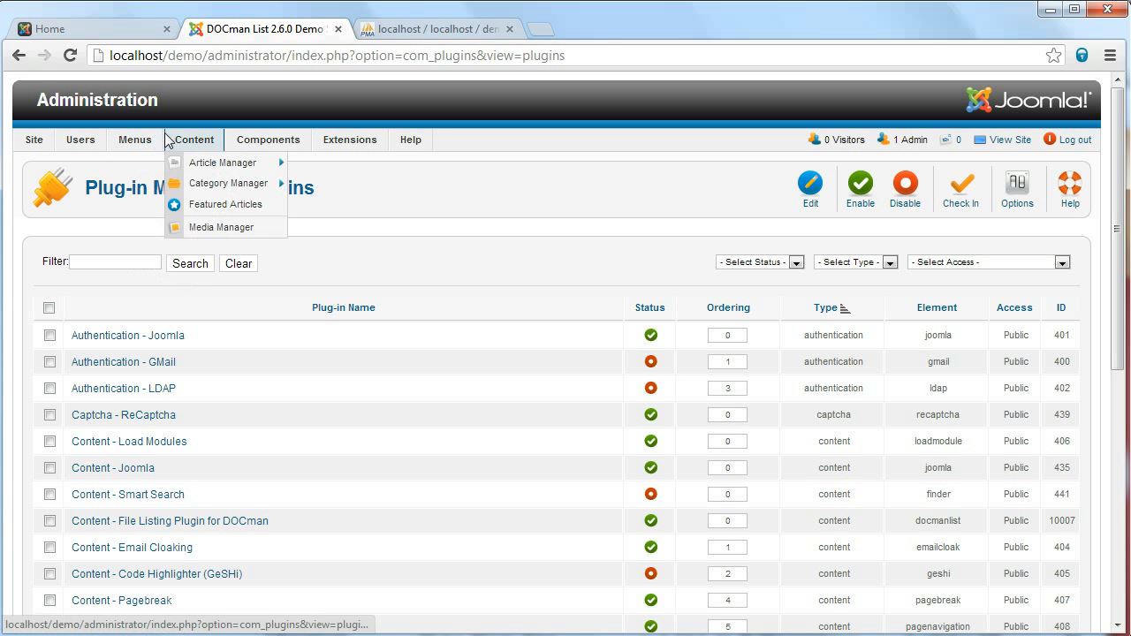
{"action": "left_click", "coordinate": [185, 163]}
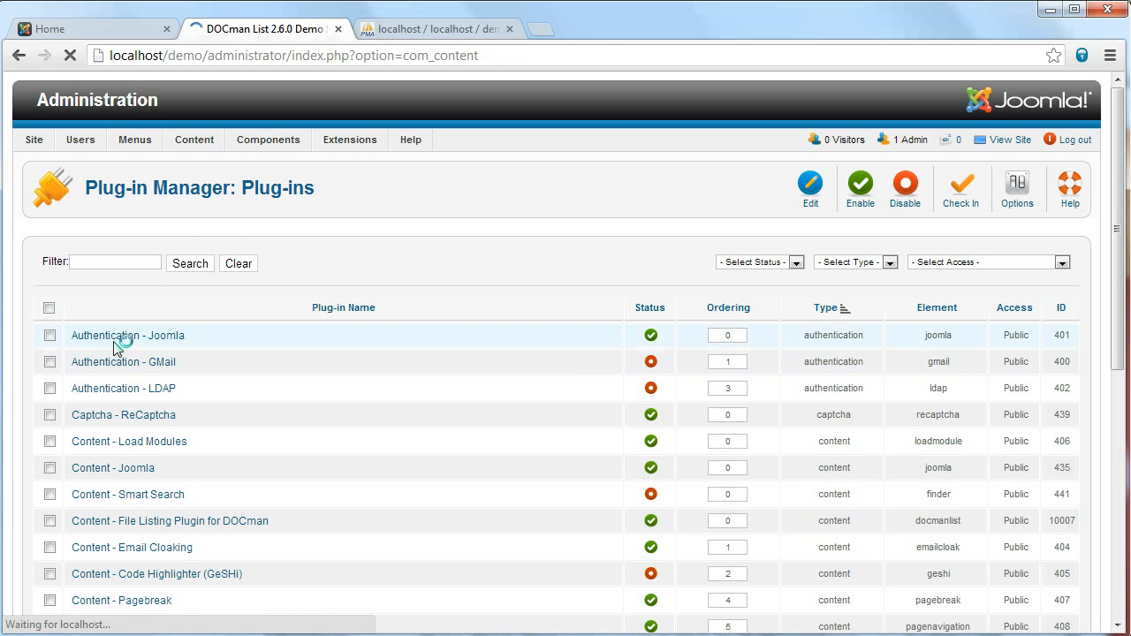
{"action": "left_click", "coordinate": [99, 380]}
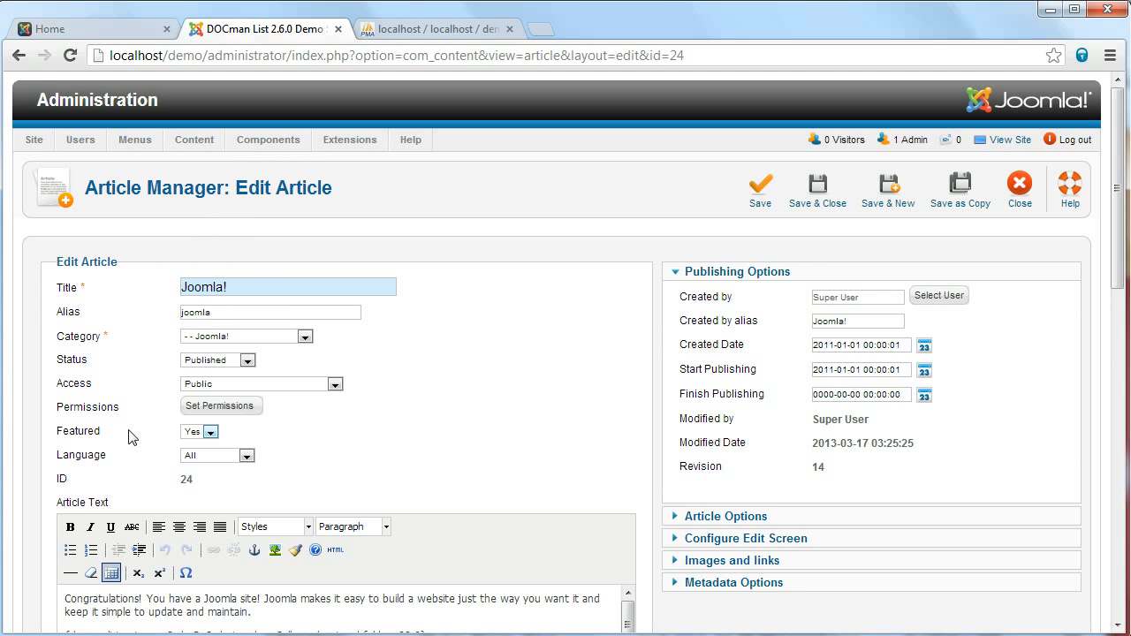
Add the useCustomLayout keyword before categoryOrderByOrdering in the article text's first docmanlist tag
{"action": "scroll", "coordinate": [132, 539], "scroll_direction": "down", "scroll_amount": 1}
{"action": "left_click", "coordinate": [126, 545]}
{"action": "type", "text": "useCustomLayout categoryOrderByOrdering showCollapsed get_subfolders 99 0}"}
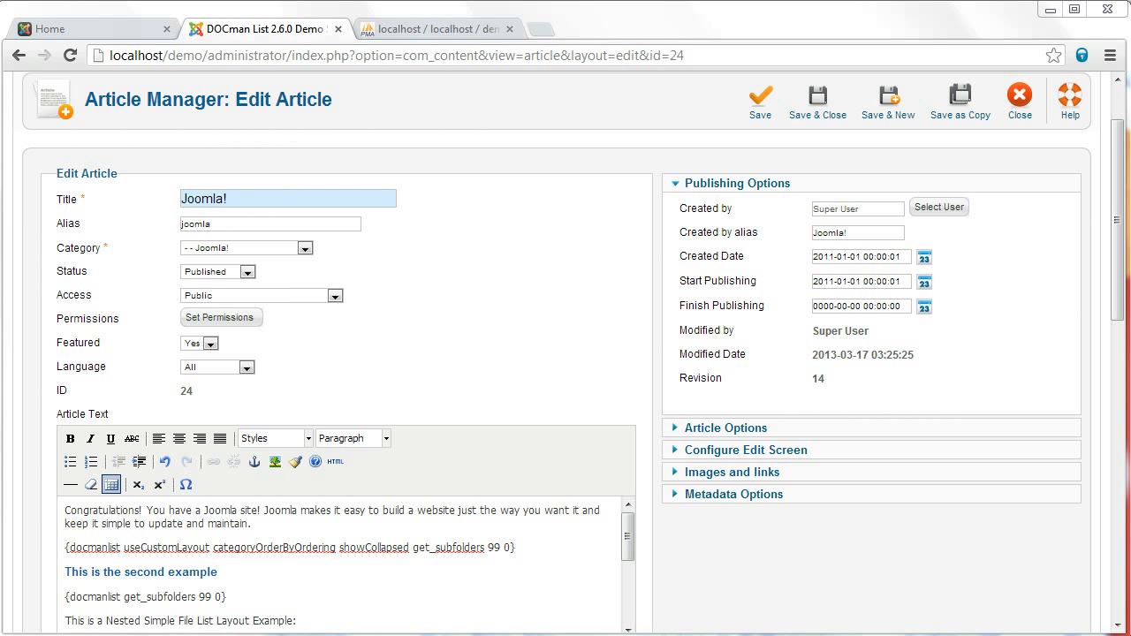
Copy the name nestedcustomlayout from the override file in the plg_content_docmanlist folder, insert it after useCustomLayout in the tag, and save the article
{"action": "key", "text": "alt+Tab"}
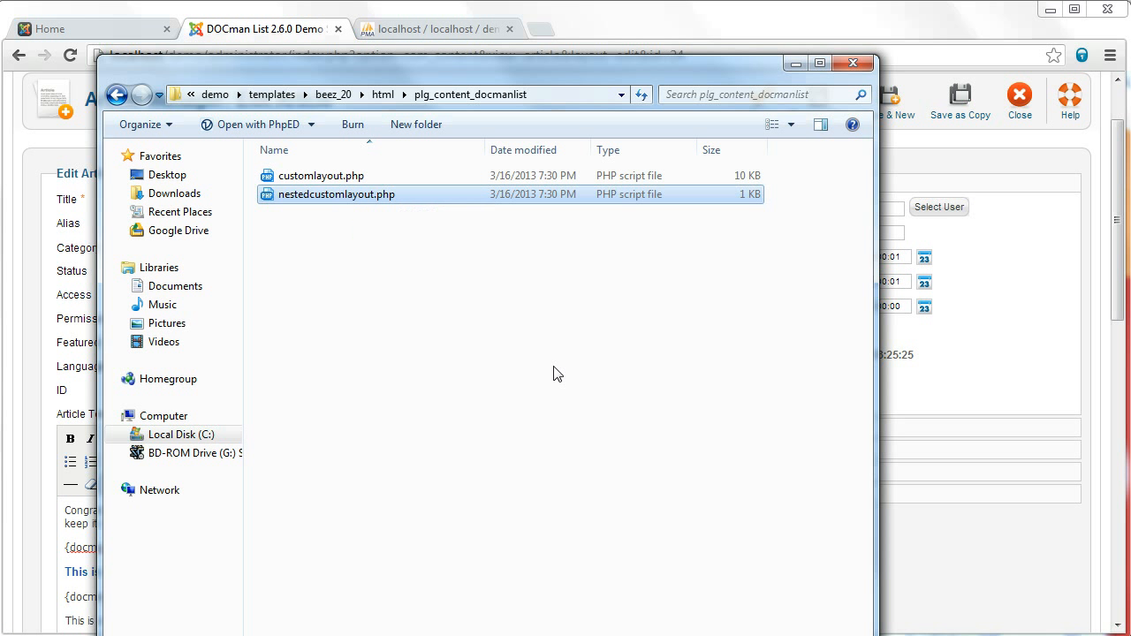
{"action": "key", "text": "F2"}
{"action": "key", "text": "ctrl+c"}
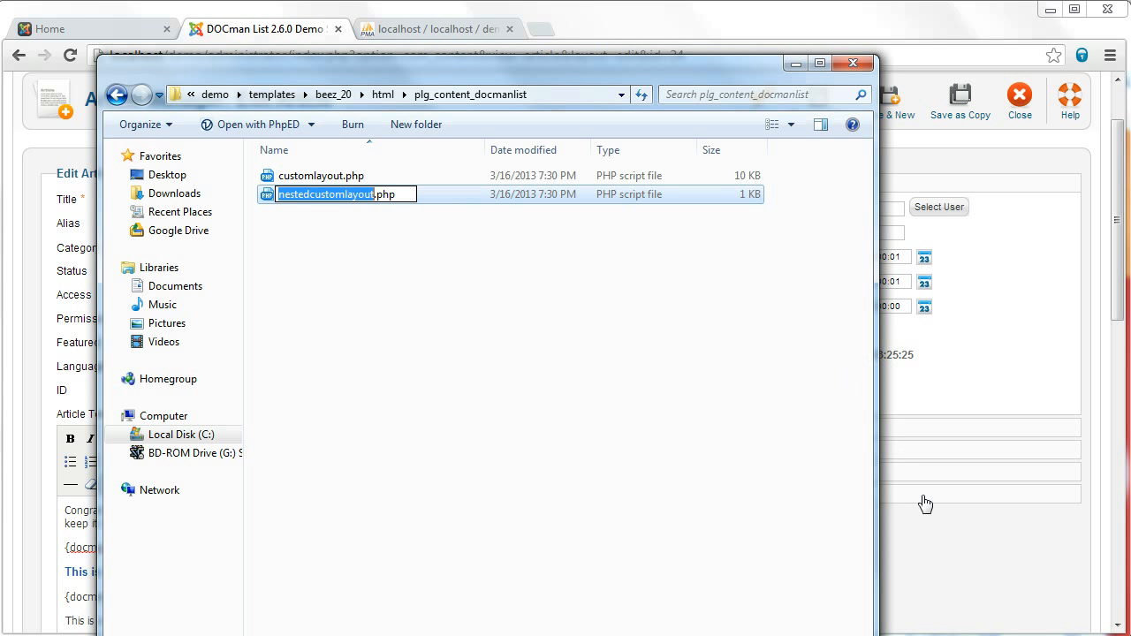
{"action": "left_click", "coordinate": [934, 582]}
{"action": "left_click", "coordinate": [212, 547]}
{"action": "key", "text": "ctrl+v"}
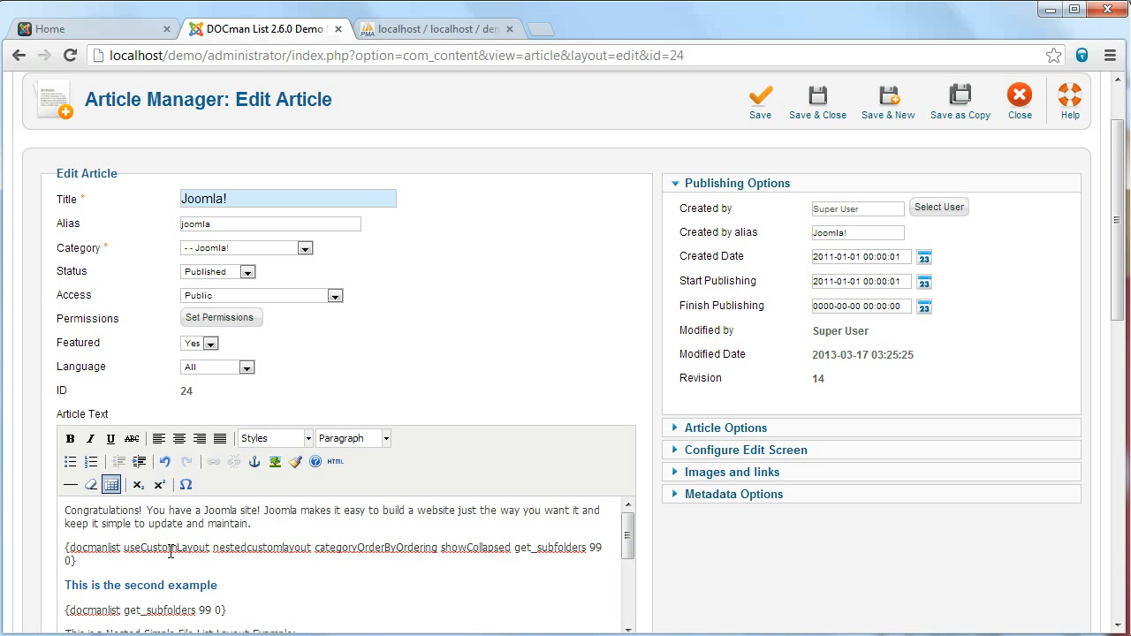
{"action": "left_click_drag", "start_coordinate": [214, 547], "coordinate": [308, 548]}
{"action": "left_click", "coordinate": [278, 528]}
{"action": "left_click", "coordinate": [759, 104]}
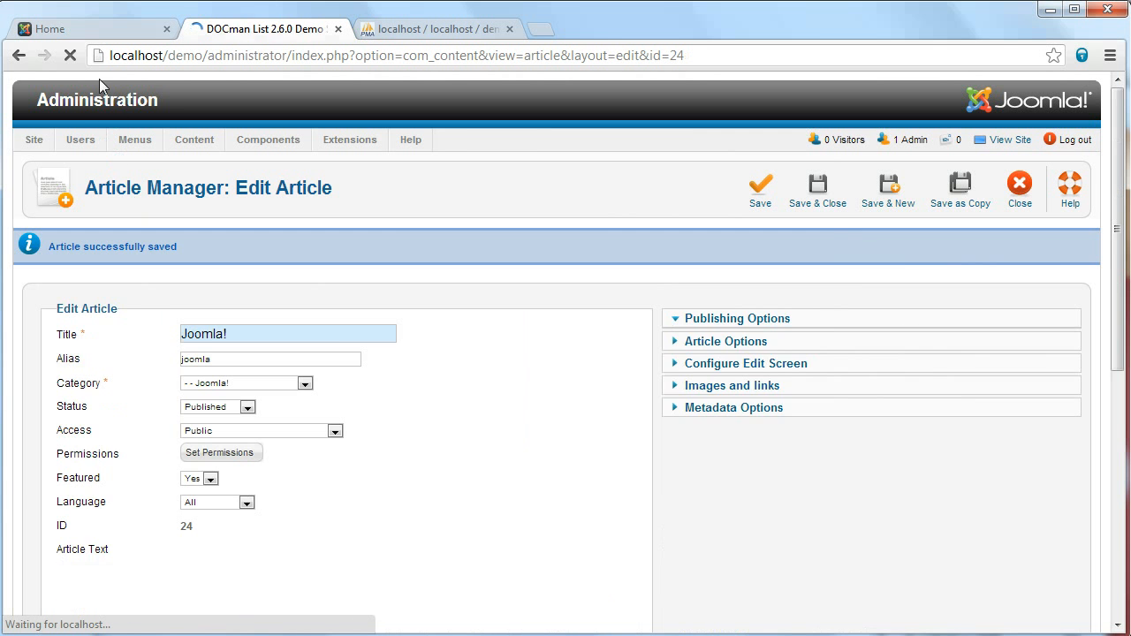
Reload the site's home page and examine the files in the 03 - General Institution folder under Board Policies and Administrative Procedures
{"action": "left_click", "coordinate": [91, 27]}
{"action": "left_click", "coordinate": [69, 56]}
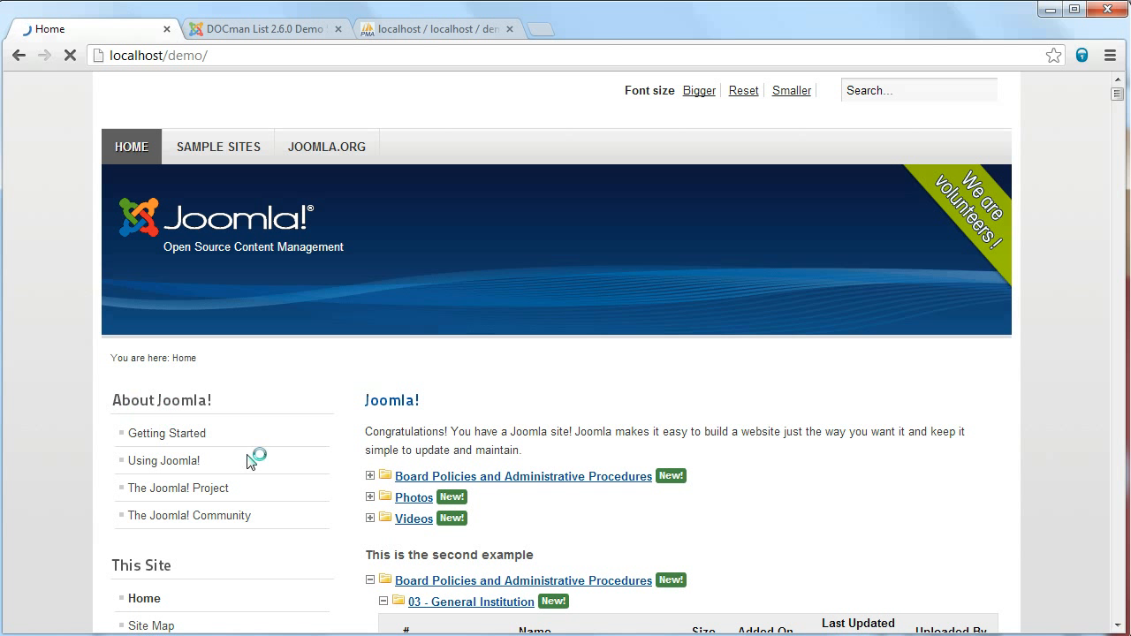
{"action": "left_click", "coordinate": [372, 476]}
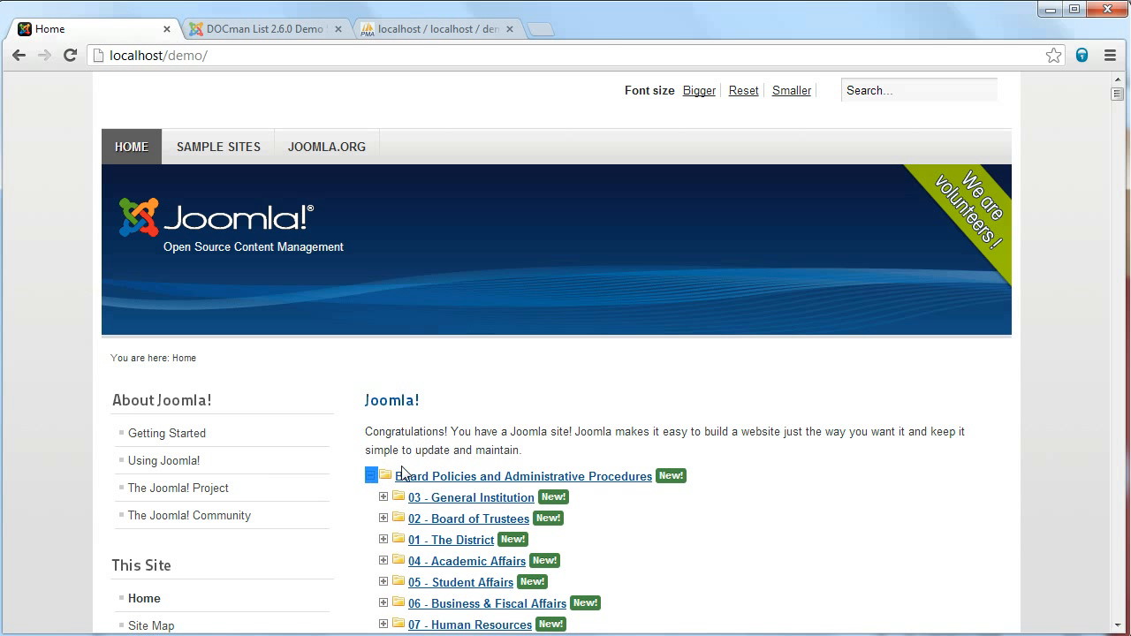
{"action": "left_click", "coordinate": [383, 498]}
{"action": "scroll", "coordinate": [489, 401], "scroll_direction": "down", "scroll_amount": 2}
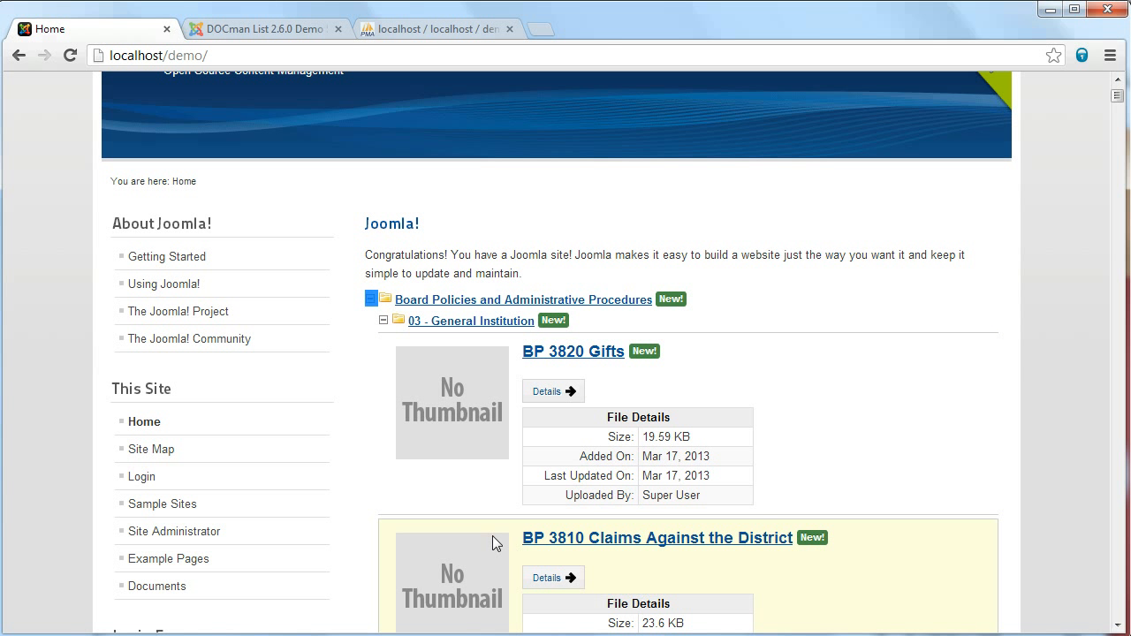
{"action": "scroll", "coordinate": [492, 535], "scroll_direction": "down", "scroll_amount": 1}
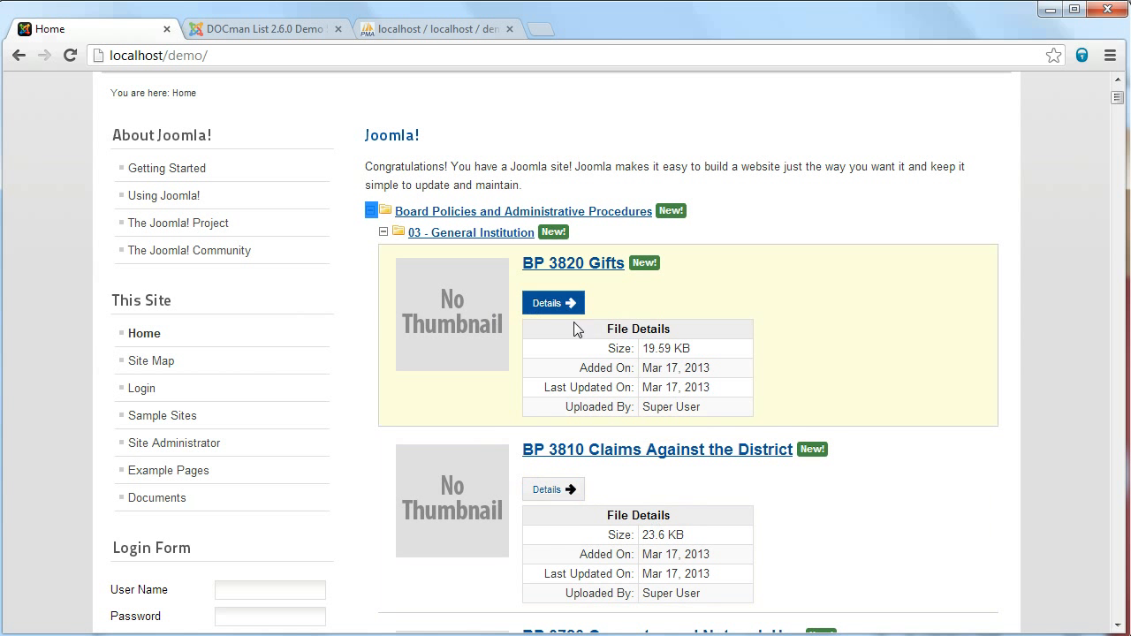
{"action": "scroll", "coordinate": [521, 500], "scroll_direction": "down", "scroll_amount": 1}
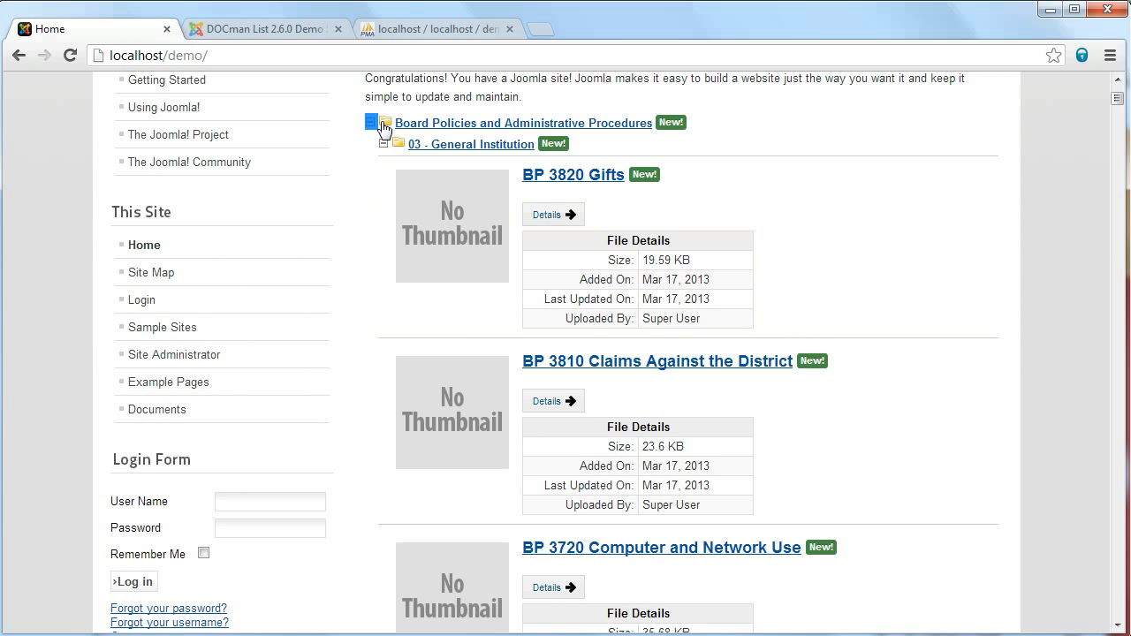
{"action": "left_click", "coordinate": [372, 124]}
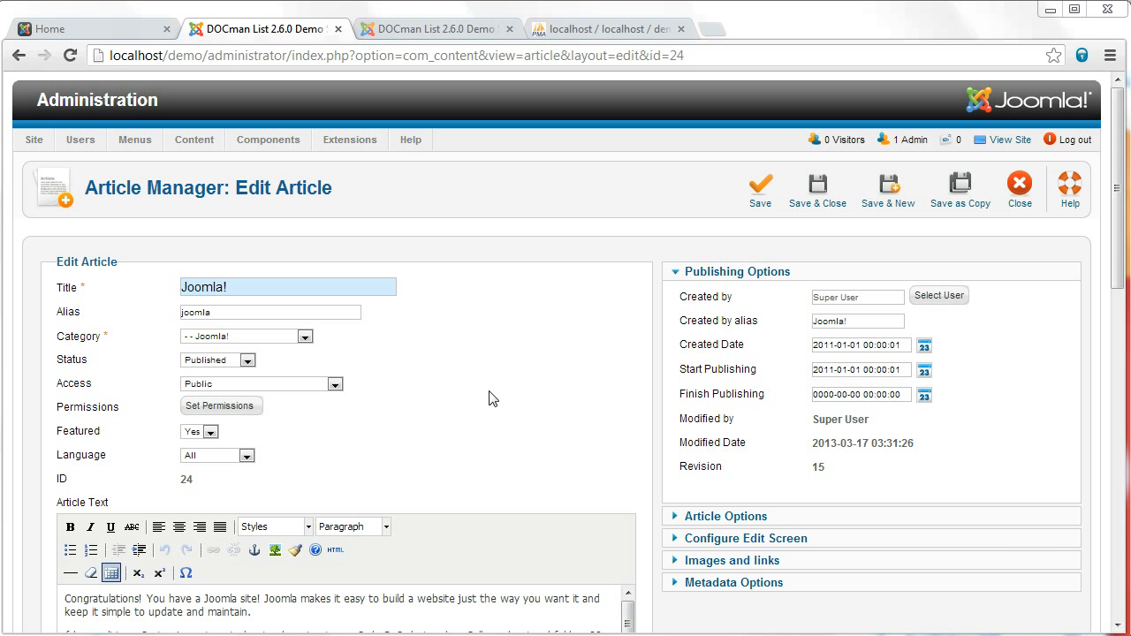
Delete everything in the article from the "This is the second example" heading through the Nested Simple File List CSS3 example
{"action": "scroll", "coordinate": [626, 357], "scroll_direction": "down", "scroll_amount": 2}
{"action": "scroll", "coordinate": [270, 508], "scroll_direction": "down", "scroll_amount": 2}
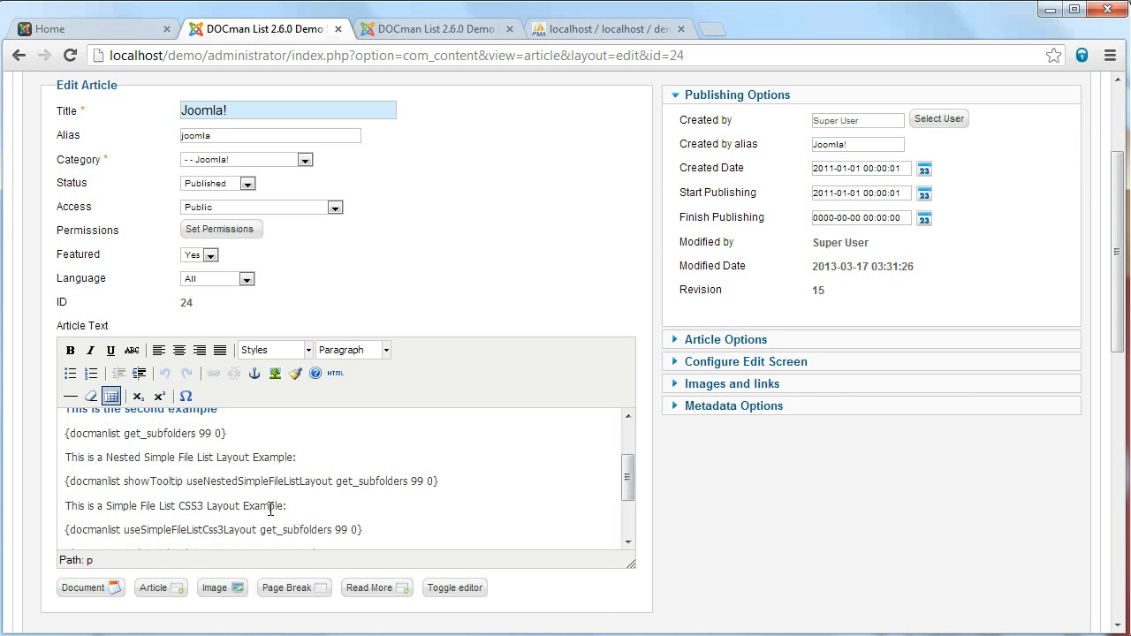
{"action": "scroll", "coordinate": [378, 533], "scroll_direction": "down", "scroll_amount": 2}
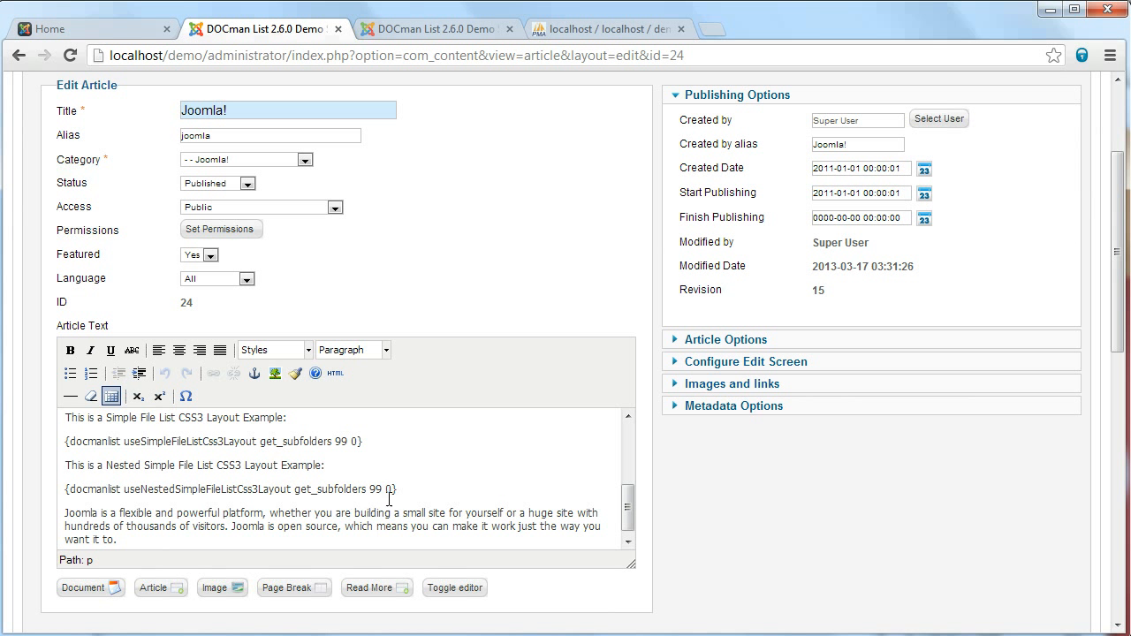
{"action": "left_click_drag", "start_coordinate": [419, 489], "coordinate": [55, 456]}
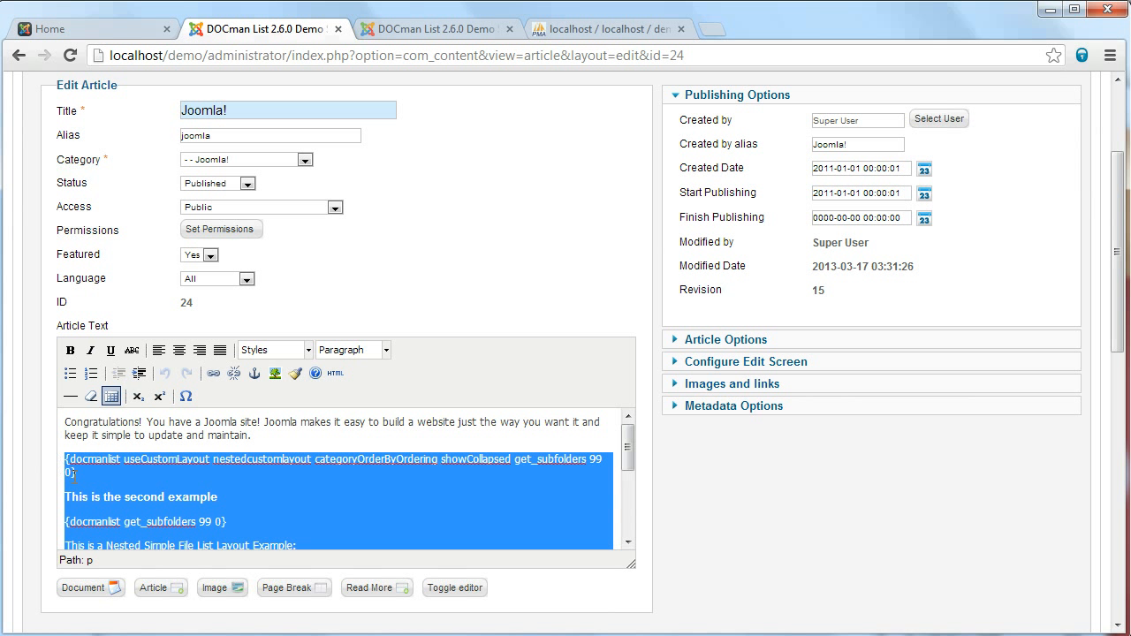
{"action": "scroll", "coordinate": [168, 512], "scroll_direction": "down", "scroll_amount": 2}
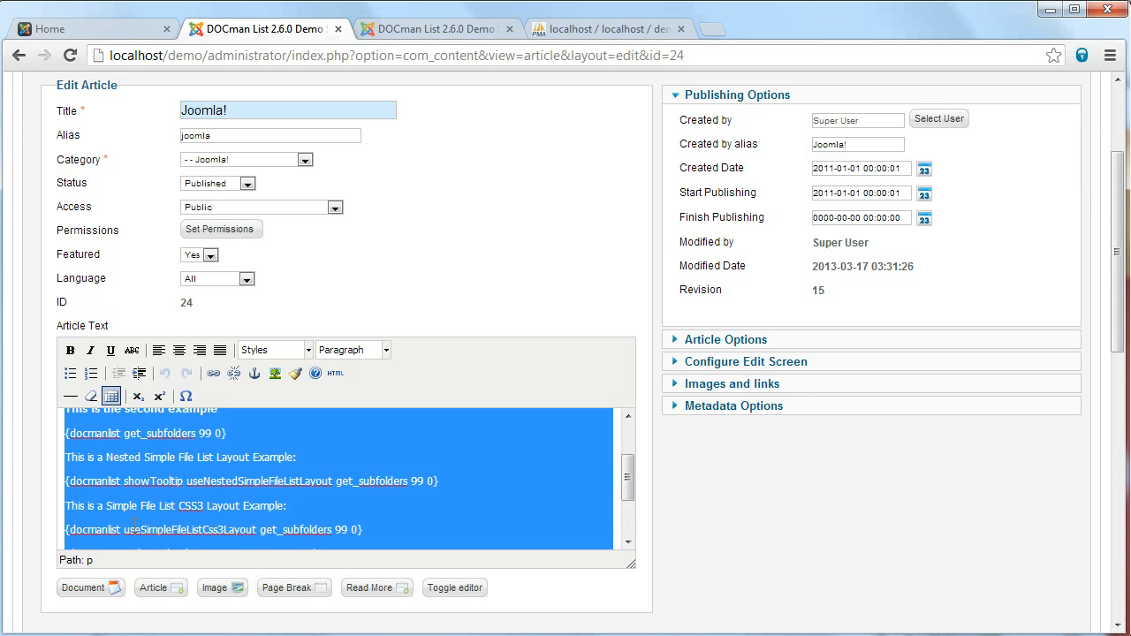
{"action": "key", "text": "shift+Down"}
{"action": "key", "text": "shift+Down"}
{"action": "key", "text": "Delete"}
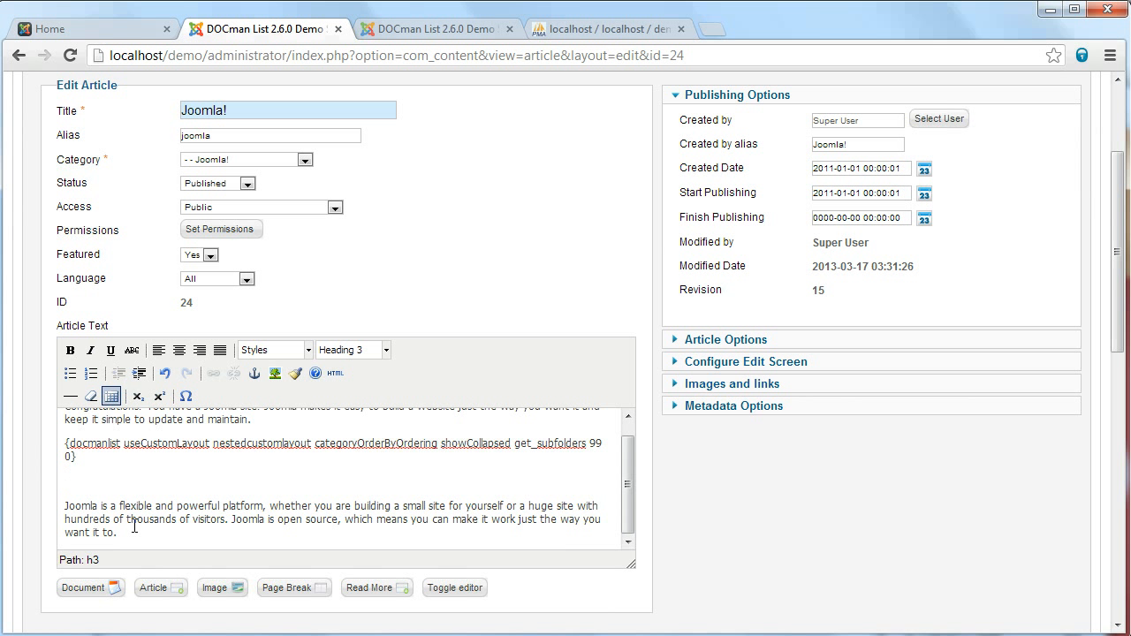
{"action": "key", "text": "BackSpace"}
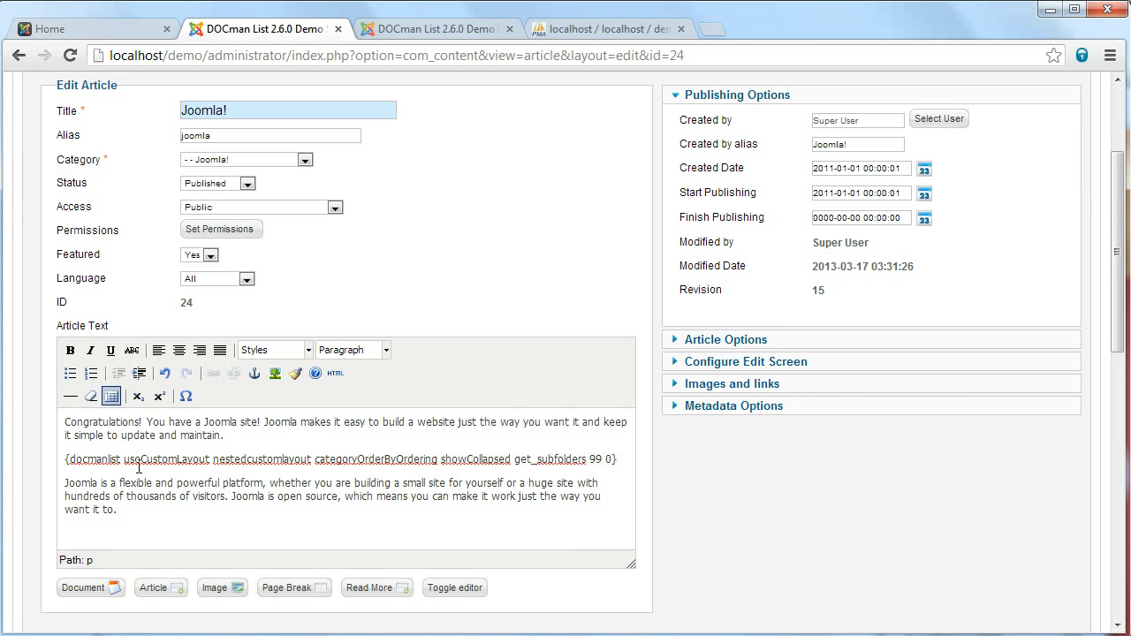
Strip the layout, ordering and collapse keywords so the remaining tag reads {docmanlist get_subfolders 99 0}, and save the article
{"action": "left_click_drag", "start_coordinate": [311, 460], "coordinate": [124, 460]}
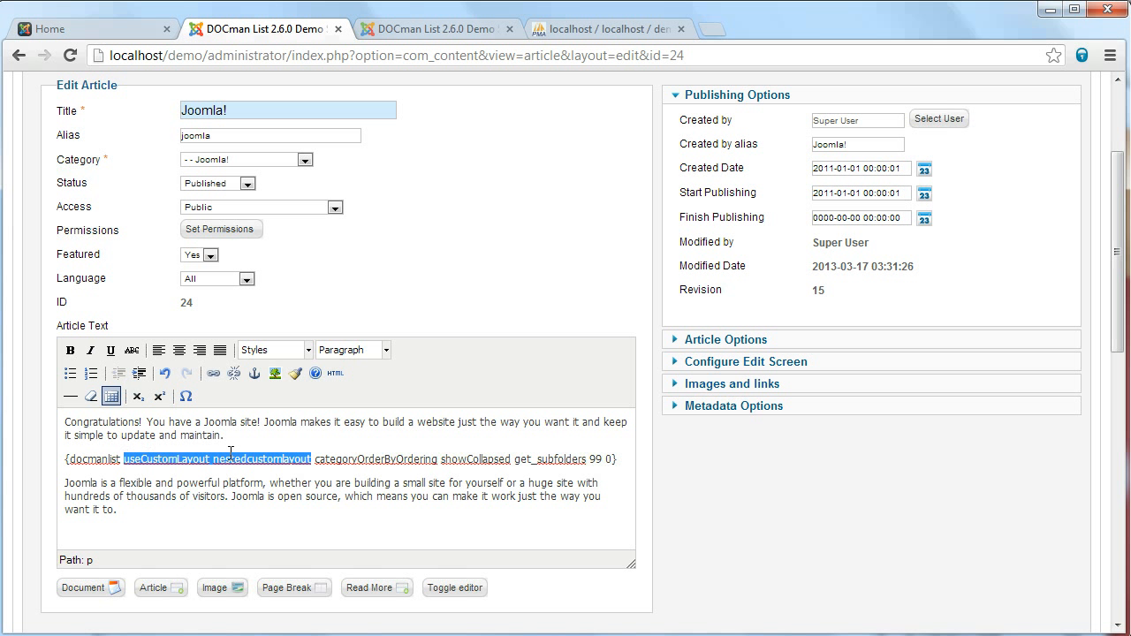
{"action": "key", "text": "Delete"}
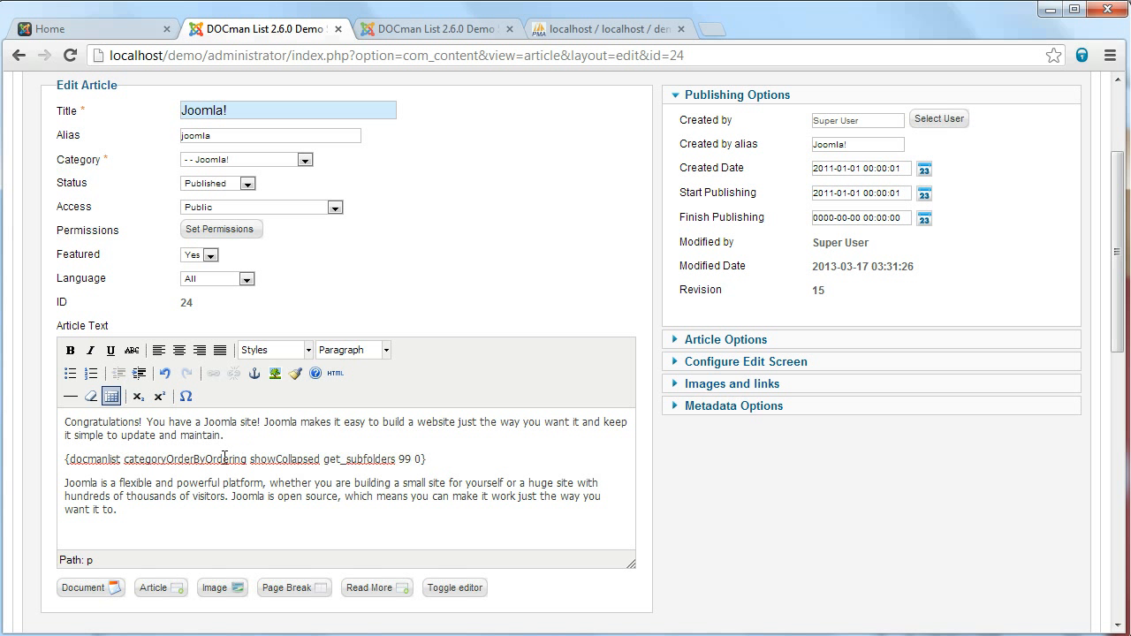
{"action": "double_click", "coordinate": [222, 457]}
{"action": "key", "text": "Delete"}
{"action": "key", "text": "Delete"}
{"action": "key", "text": "Delete"}
{"action": "key", "text": "Delete"}
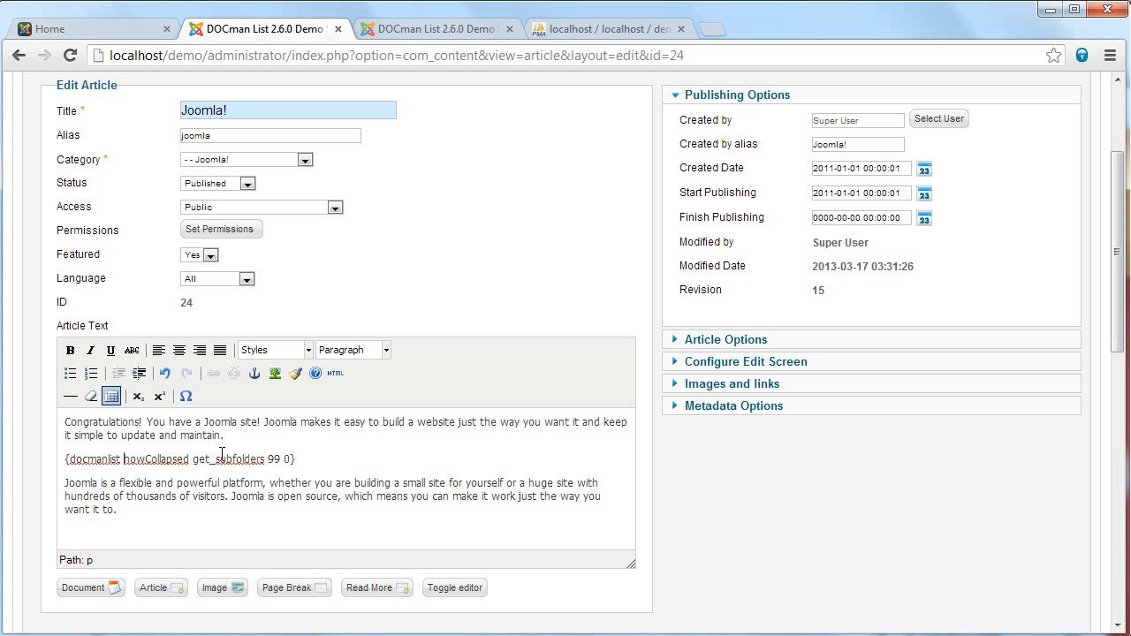
{"action": "key", "text": "Delete"}
{"action": "key", "text": "Delete"}
{"action": "key", "text": "Delete"}
{"action": "key", "text": "Delete"}
{"action": "key", "text": "Delete"}
{"action": "key", "text": "Delete"}
{"action": "key", "text": "Delete"}
{"action": "key", "text": "Delete"}
{"action": "key", "text": "Delete"}
{"action": "key", "text": "Delete"}
{"action": "key", "text": "Delete"}
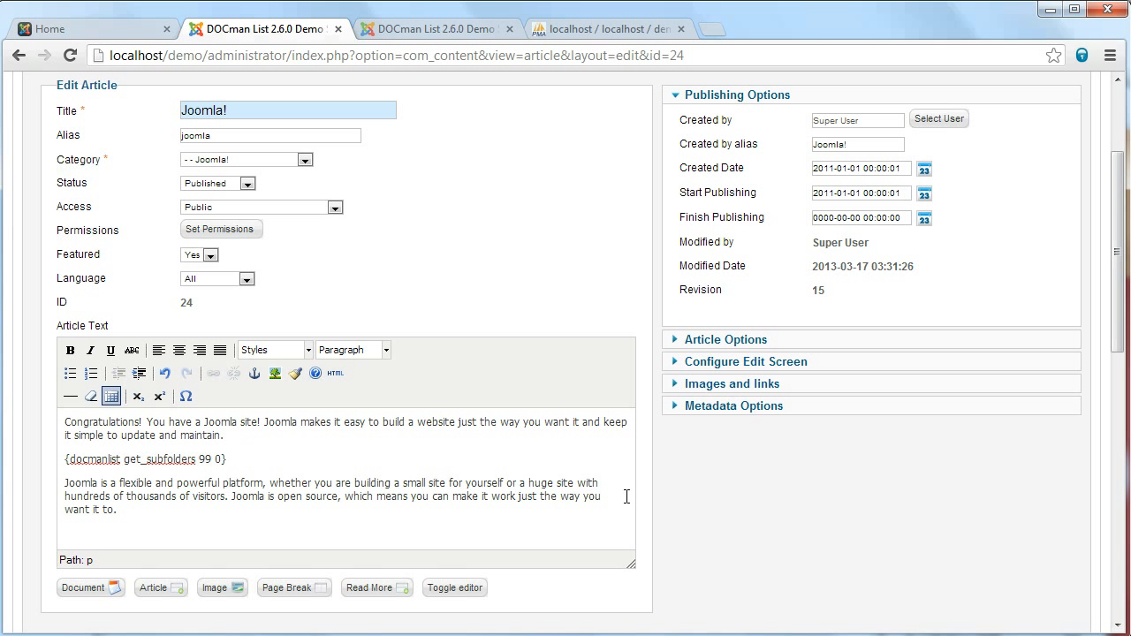
{"action": "scroll", "coordinate": [914, 385], "scroll_direction": "up", "scroll_amount": 2}
{"action": "left_click", "coordinate": [758, 185]}
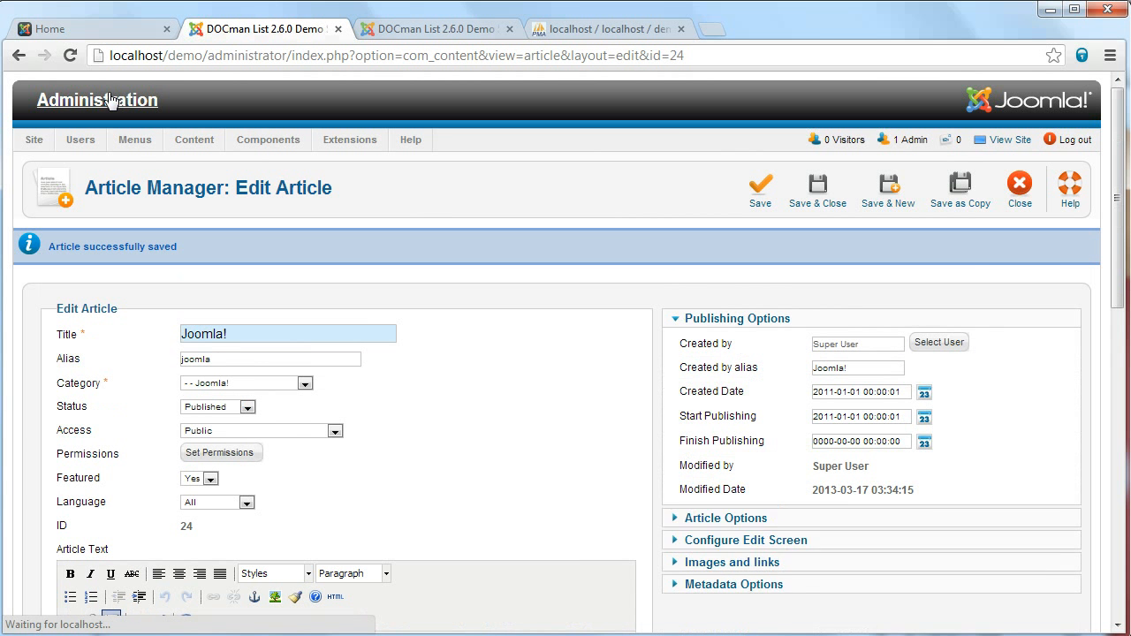
Review the DOCman file listing plugin's Layout Options in its browser tab and reopen the Joomla! article for editing
{"action": "left_click", "coordinate": [83, 25]}
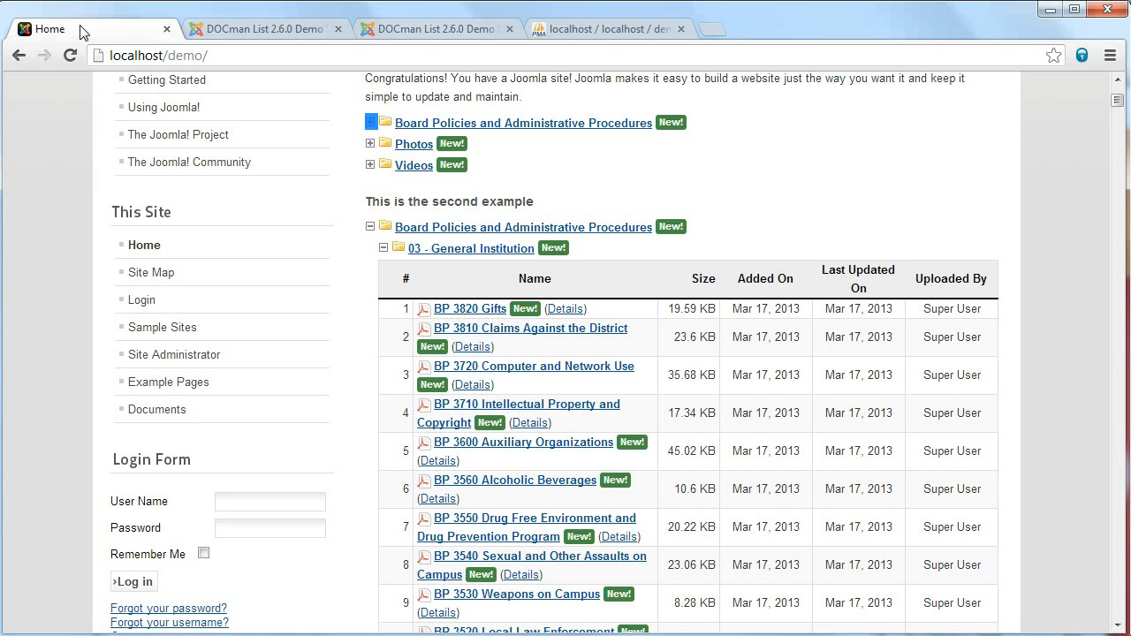
{"action": "left_click", "coordinate": [225, 33]}
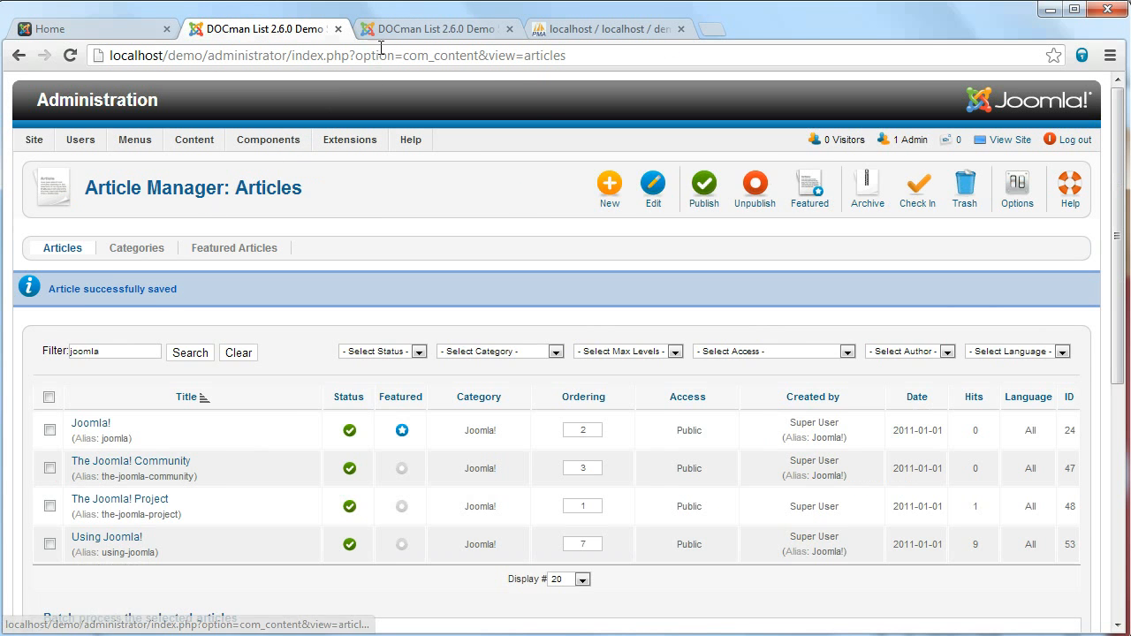
{"action": "left_click", "coordinate": [383, 33]}
{"action": "left_click", "coordinate": [694, 511]}
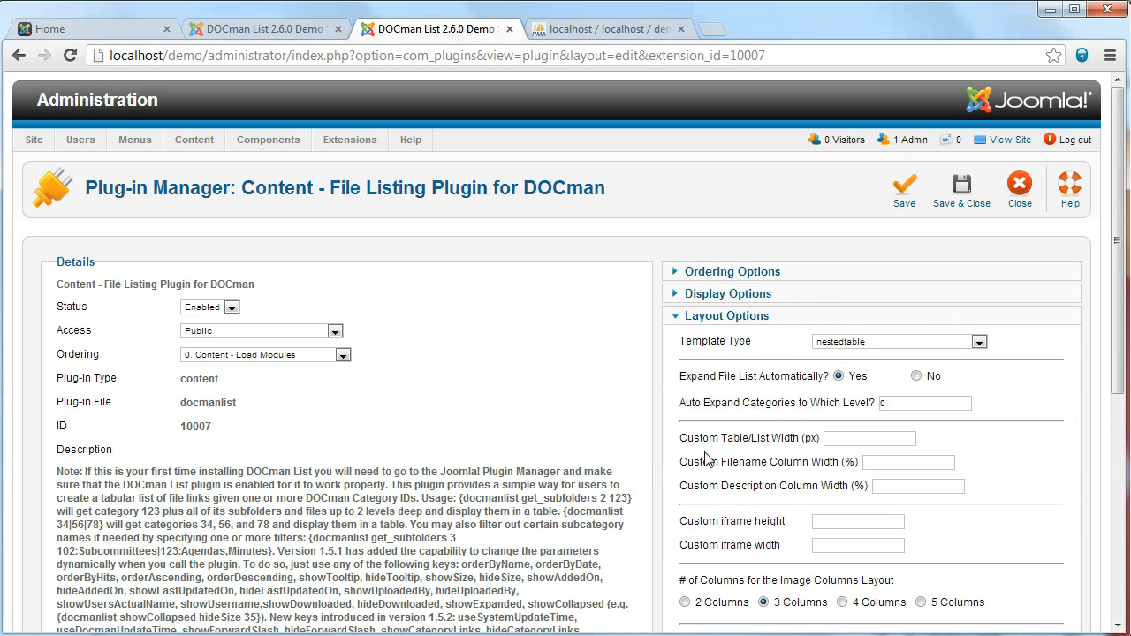
{"action": "left_click", "coordinate": [210, 34]}
{"action": "left_click", "coordinate": [92, 426]}
Reload the home page and examine the order of categories and files throughout the nested table listing, returning to its start
{"action": "left_click", "coordinate": [110, 30]}
{"action": "left_click", "coordinate": [71, 55]}
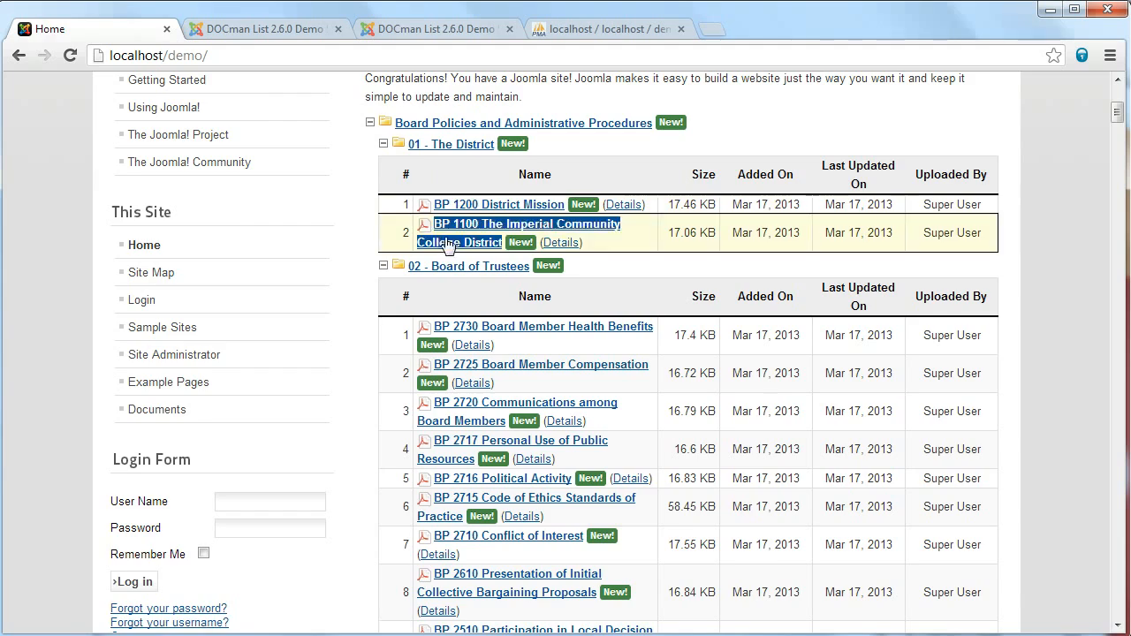
{"action": "scroll", "coordinate": [585, 216], "scroll_direction": "down", "scroll_amount": 20}
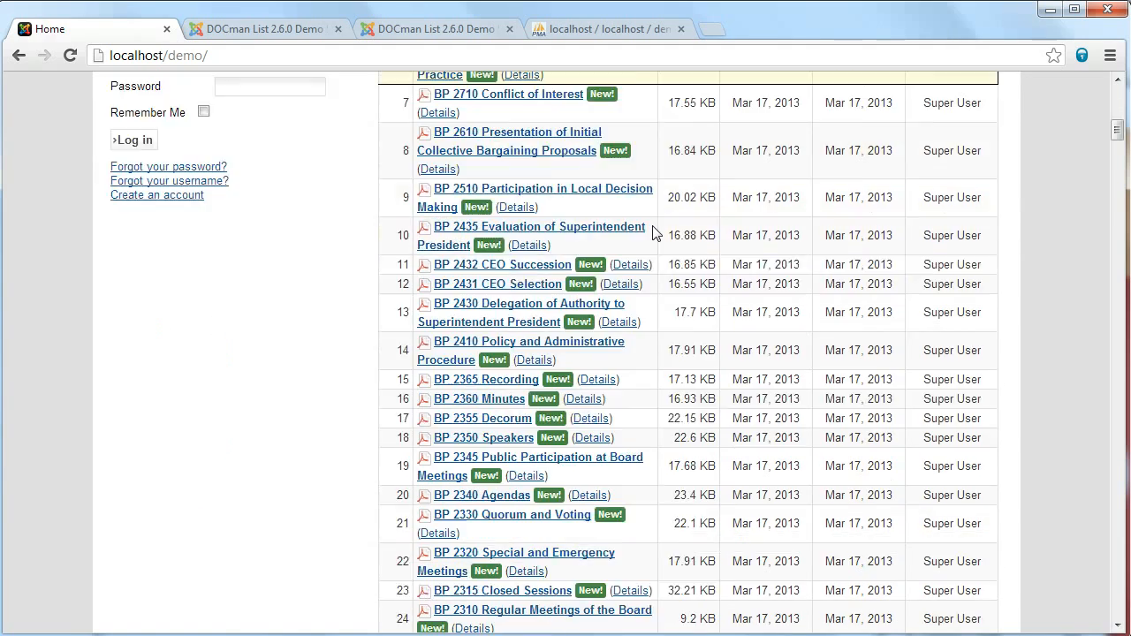
{"action": "scroll", "coordinate": [651, 239], "scroll_direction": "down", "scroll_amount": 8}
{"action": "scroll", "coordinate": [651, 240], "scroll_direction": "up", "scroll_amount": 2}
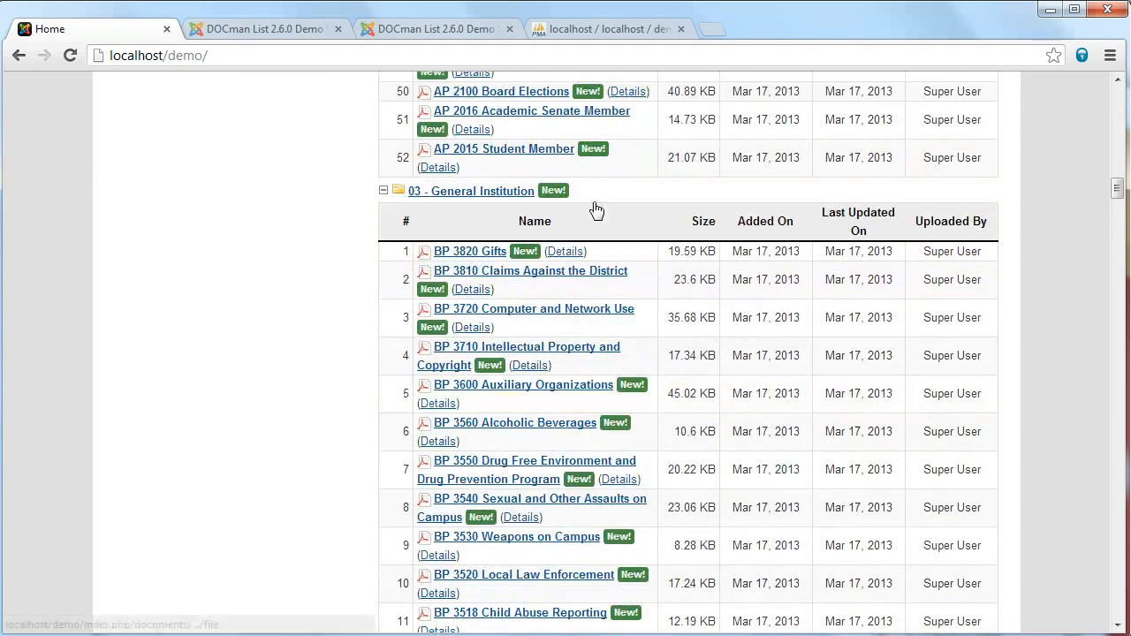
{"action": "scroll", "coordinate": [495, 226], "scroll_direction": "down", "scroll_amount": 12}
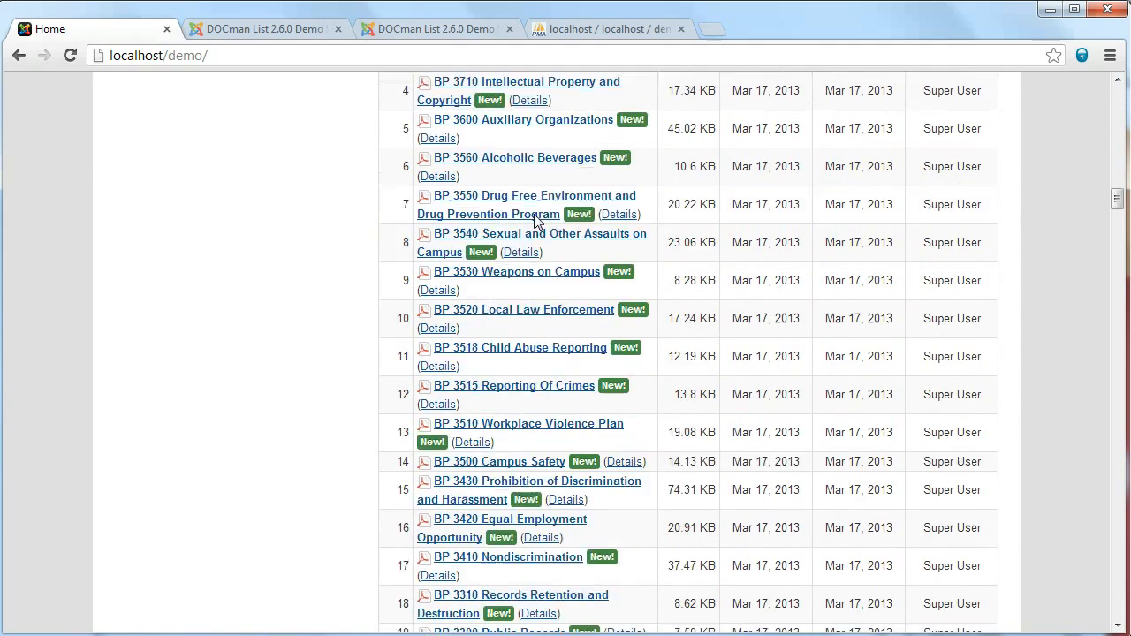
{"action": "scroll", "coordinate": [525, 227], "scroll_direction": "down", "scroll_amount": 20}
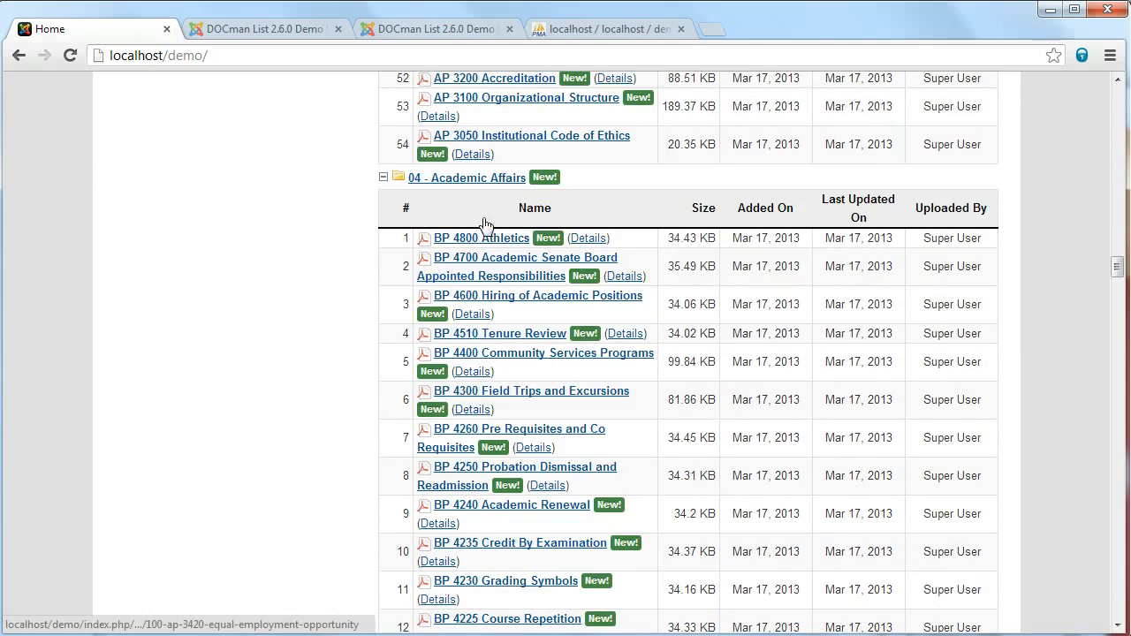
{"action": "scroll", "coordinate": [499, 243], "scroll_direction": "down", "scroll_amount": 1}
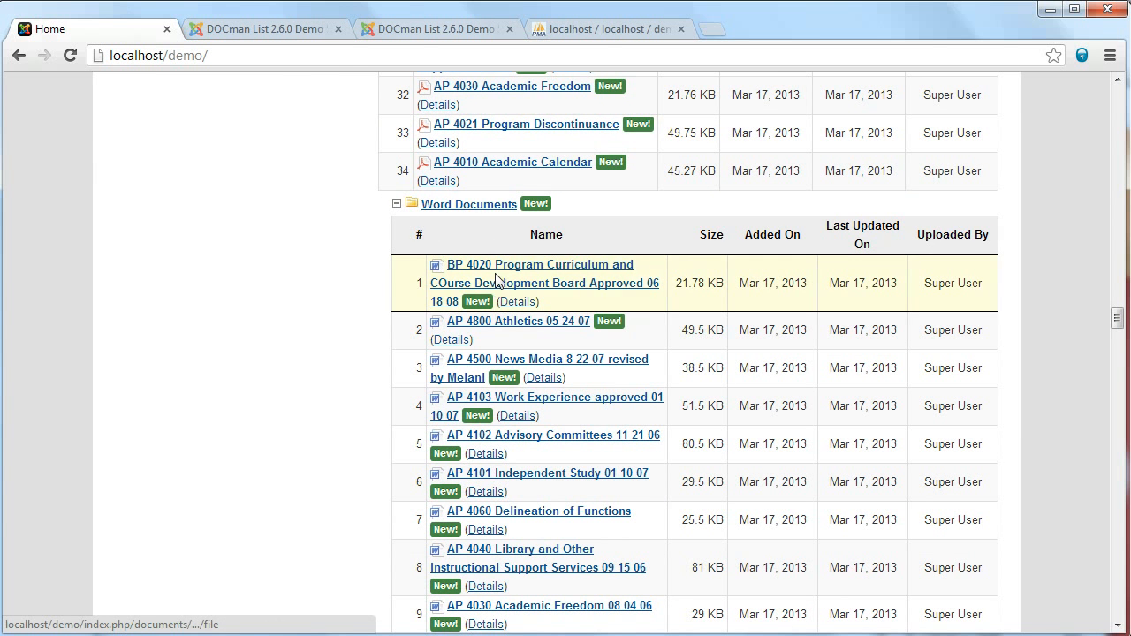
{"action": "scroll", "coordinate": [472, 292], "scroll_direction": "down", "scroll_amount": 2}
{"action": "scroll", "coordinate": [559, 482], "scroll_direction": "down", "scroll_amount": 4}
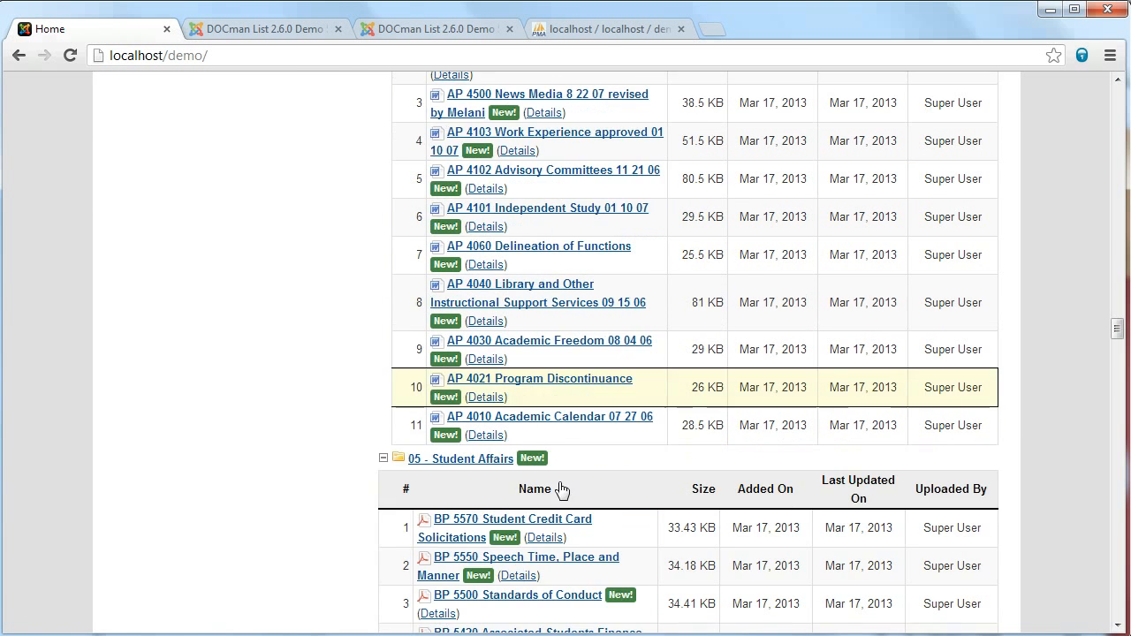
{"action": "scroll", "coordinate": [478, 265], "scroll_direction": "down", "scroll_amount": 20}
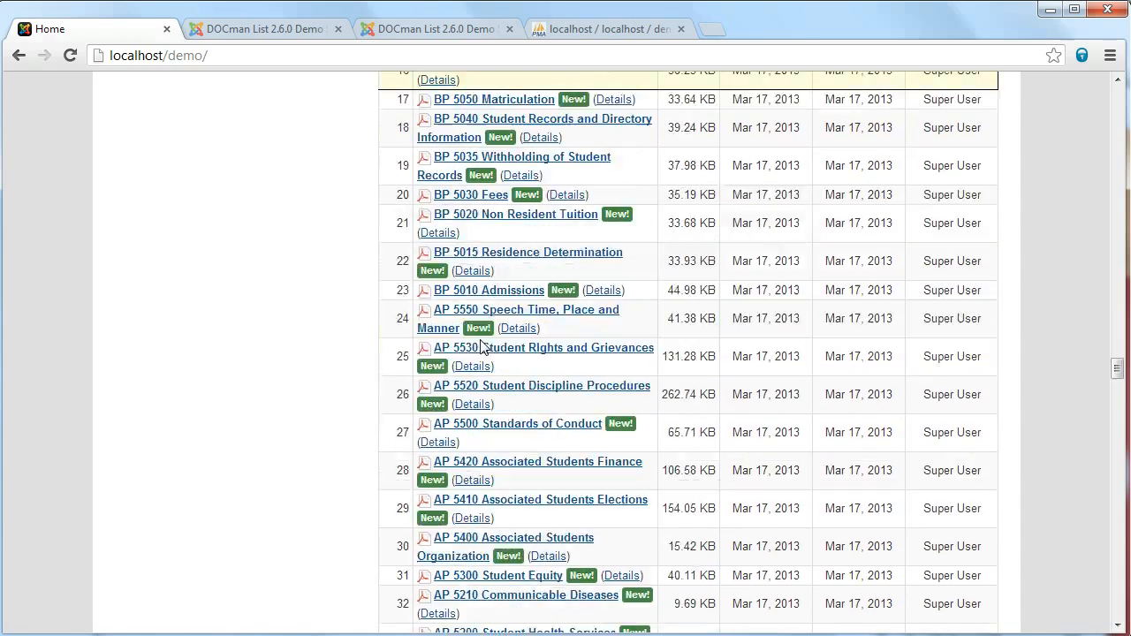
{"action": "scroll", "coordinate": [528, 361], "scroll_direction": "down", "scroll_amount": 4}
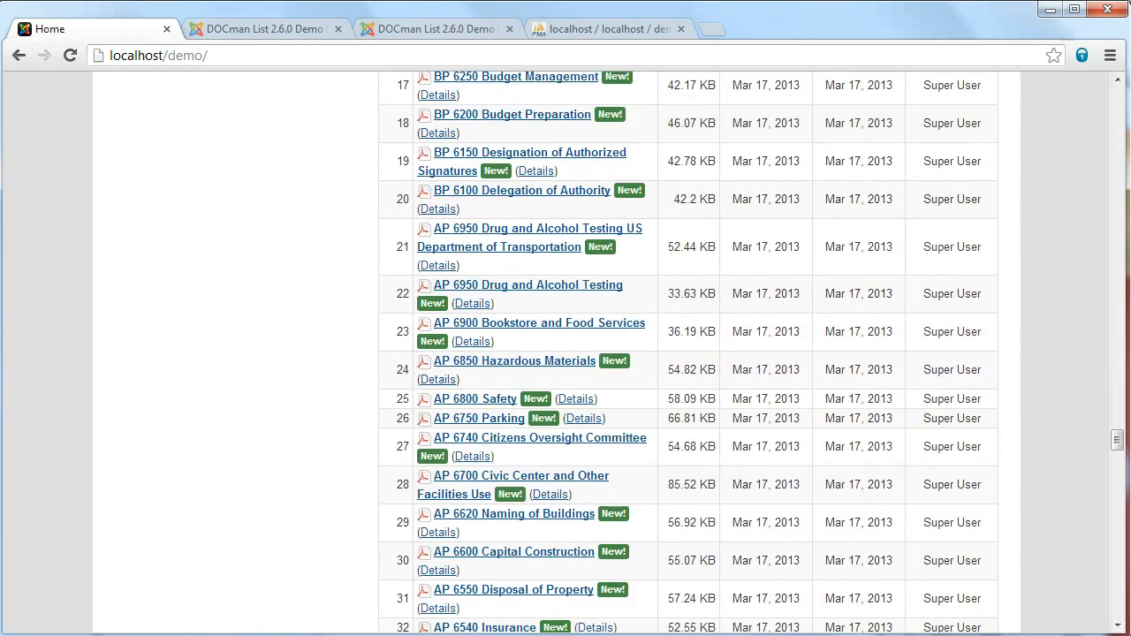
{"action": "left_click_drag", "start_coordinate": [1118, 442], "coordinate": [1117, 329]}
{"action": "left_click_drag", "start_coordinate": [1102, 228], "coordinate": [1117, 103]}
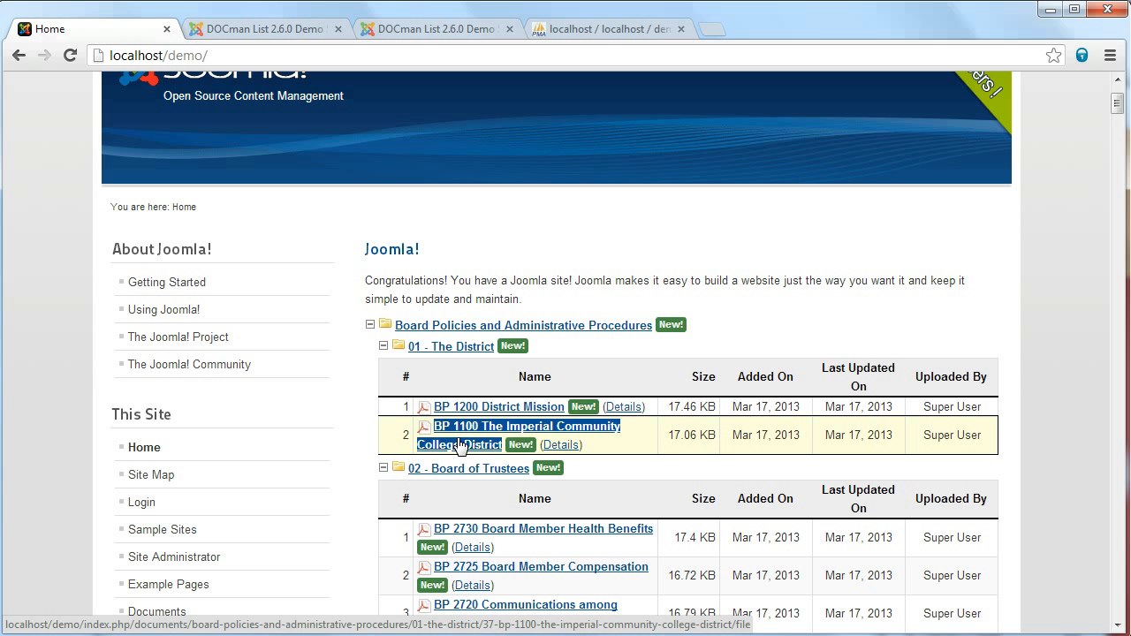
Look up the plugin's Template Type layout keywords, add useNestedDropdownLayout to the article's docmanlist tag before get_subfolders 99 0, and save
{"action": "left_click", "coordinate": [291, 30]}
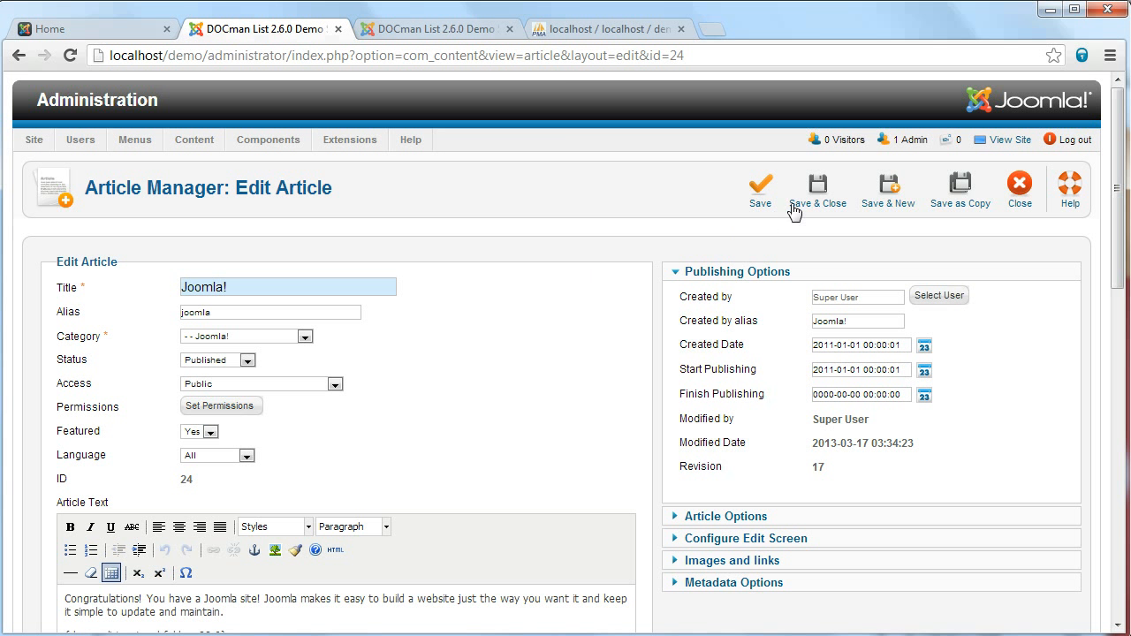
{"action": "left_click", "coordinate": [455, 28]}
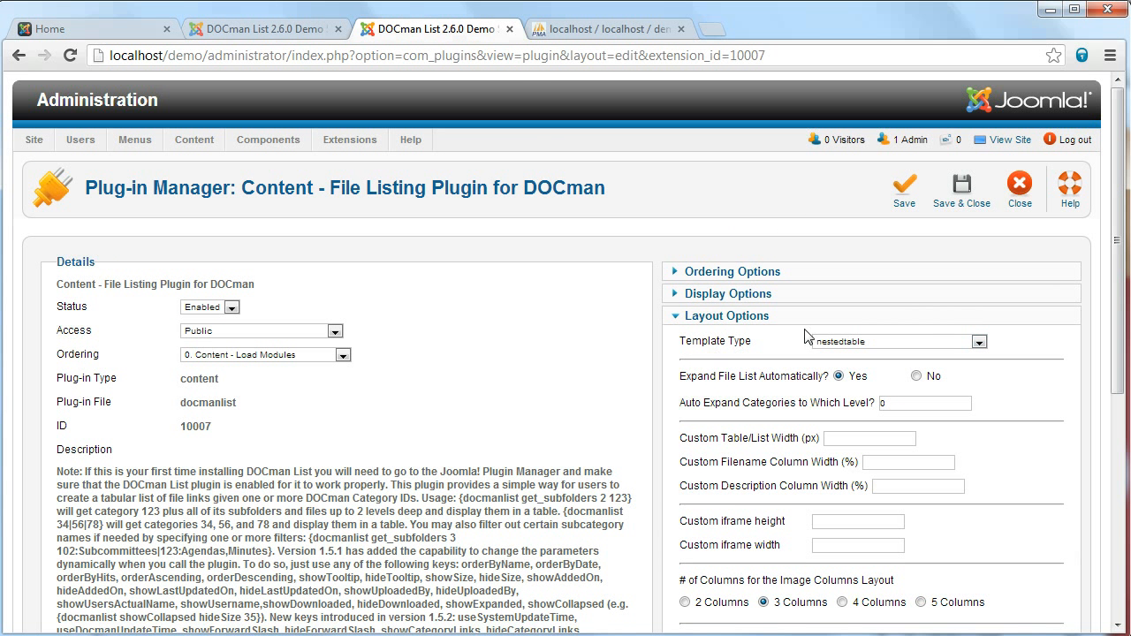
{"action": "mouse_move", "coordinate": [732, 346]}
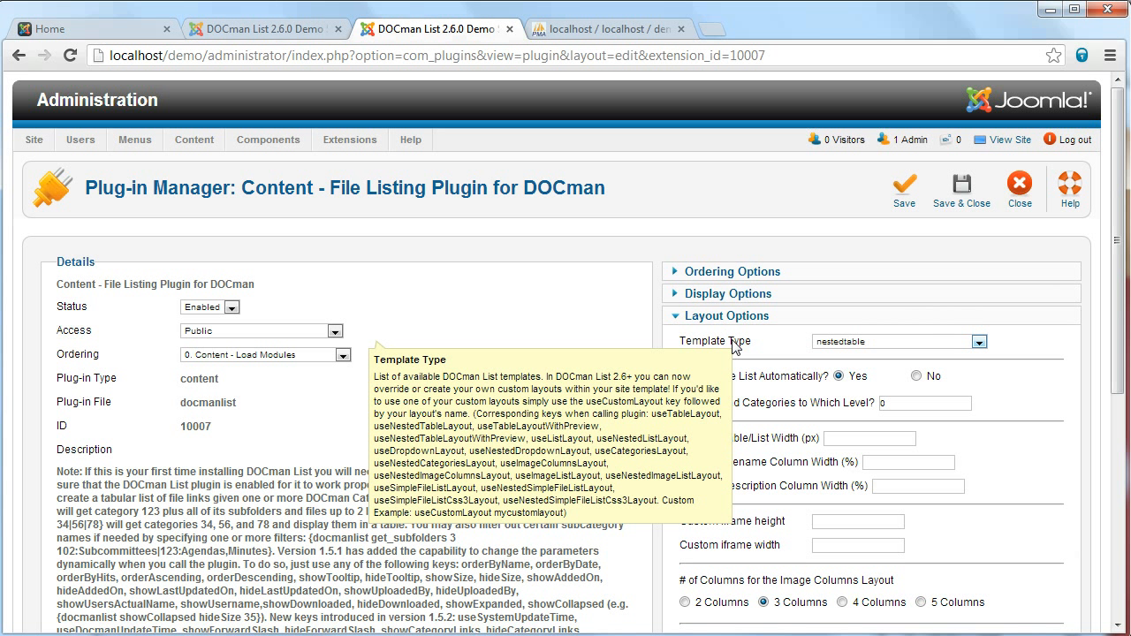
{"action": "left_click", "coordinate": [260, 28]}
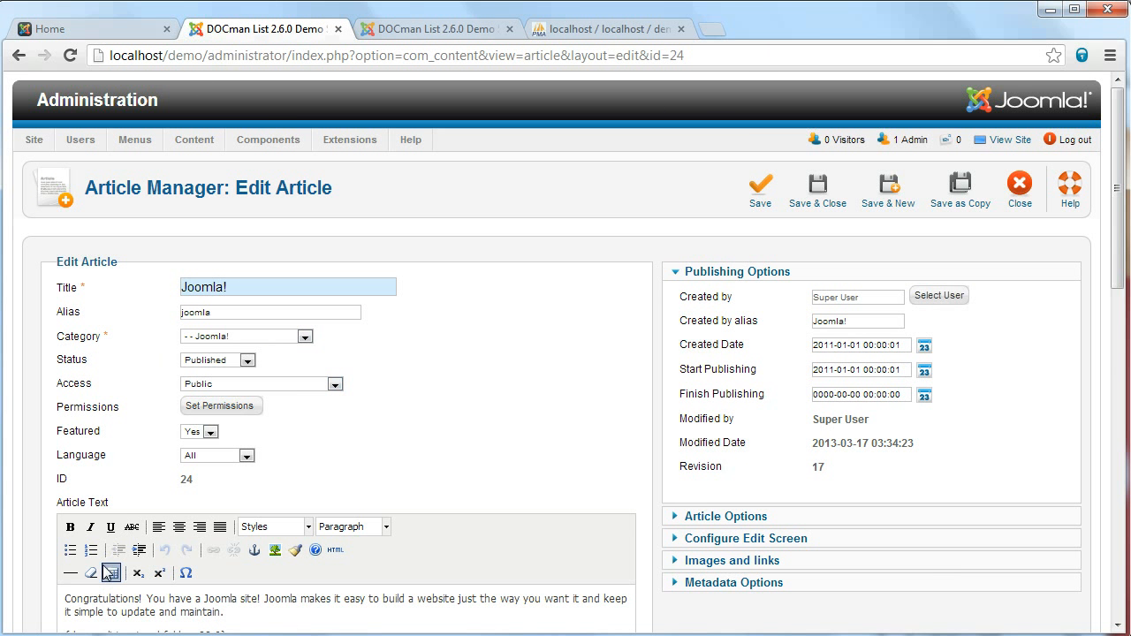
{"action": "scroll", "coordinate": [106, 573], "scroll_direction": "down", "scroll_amount": 1}
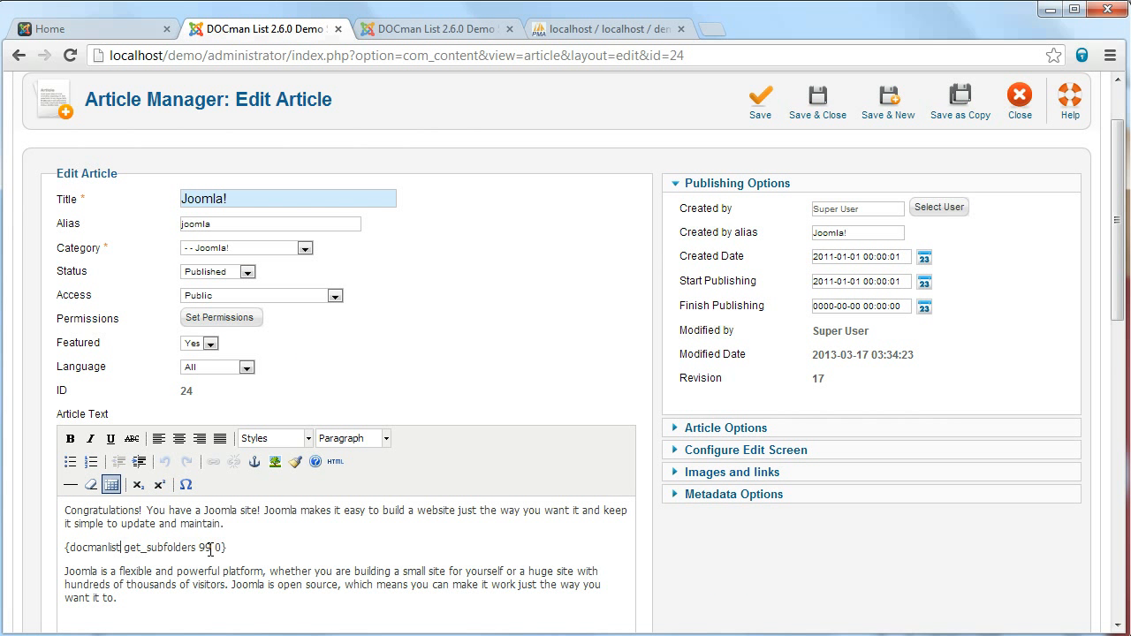
{"action": "type", "text": "useNestedD"}
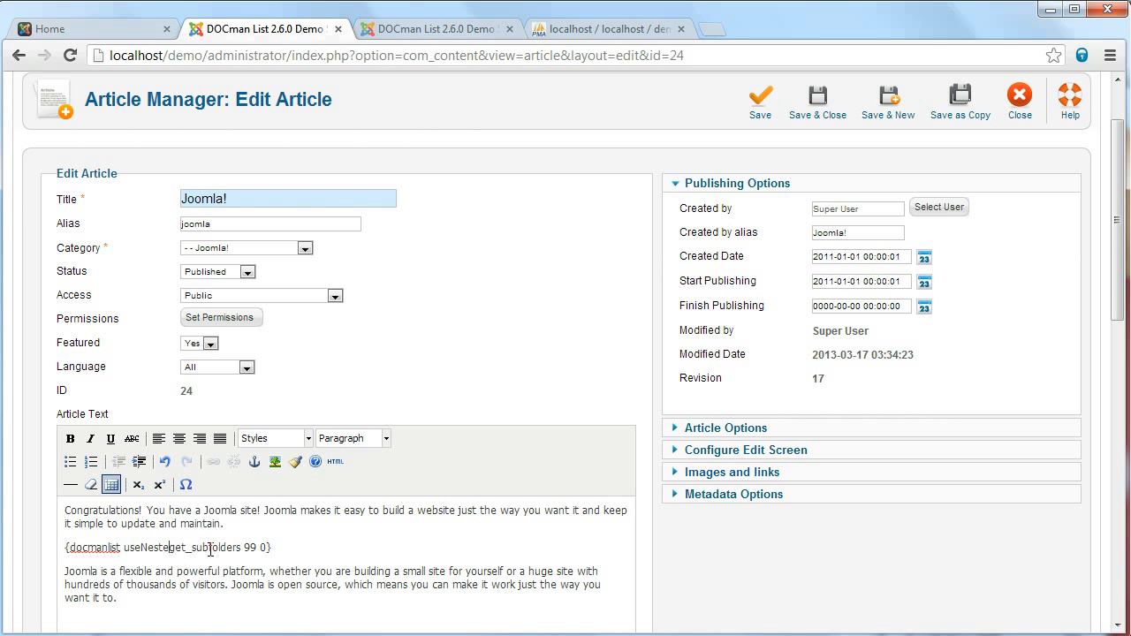
{"action": "type", "text": "ropdownLayout"}
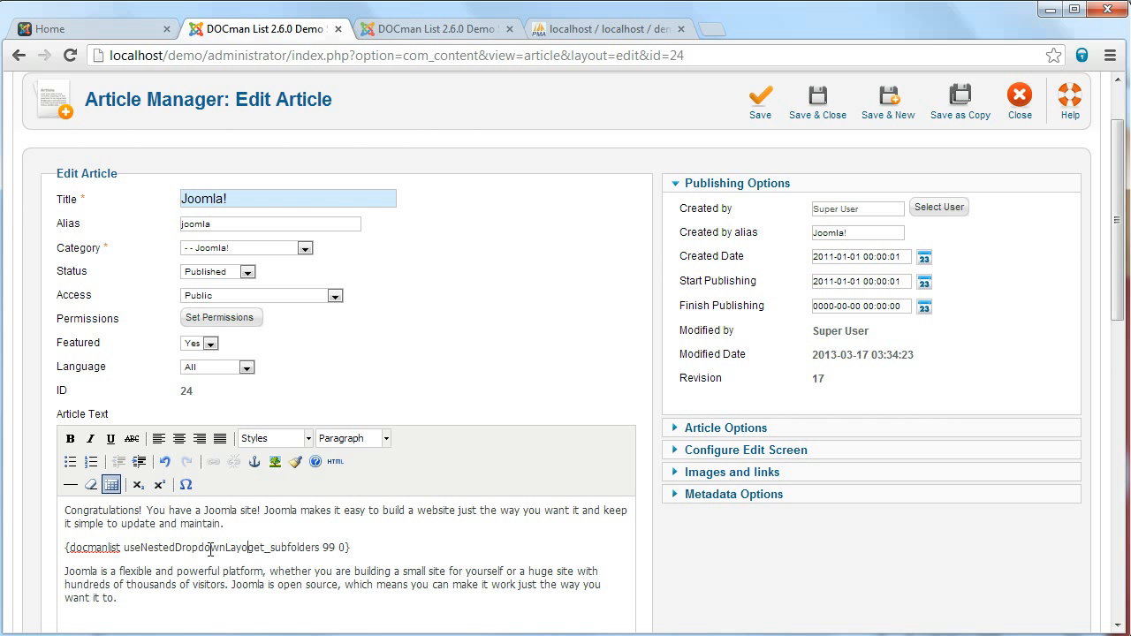
{"action": "left_click", "coordinate": [762, 108]}
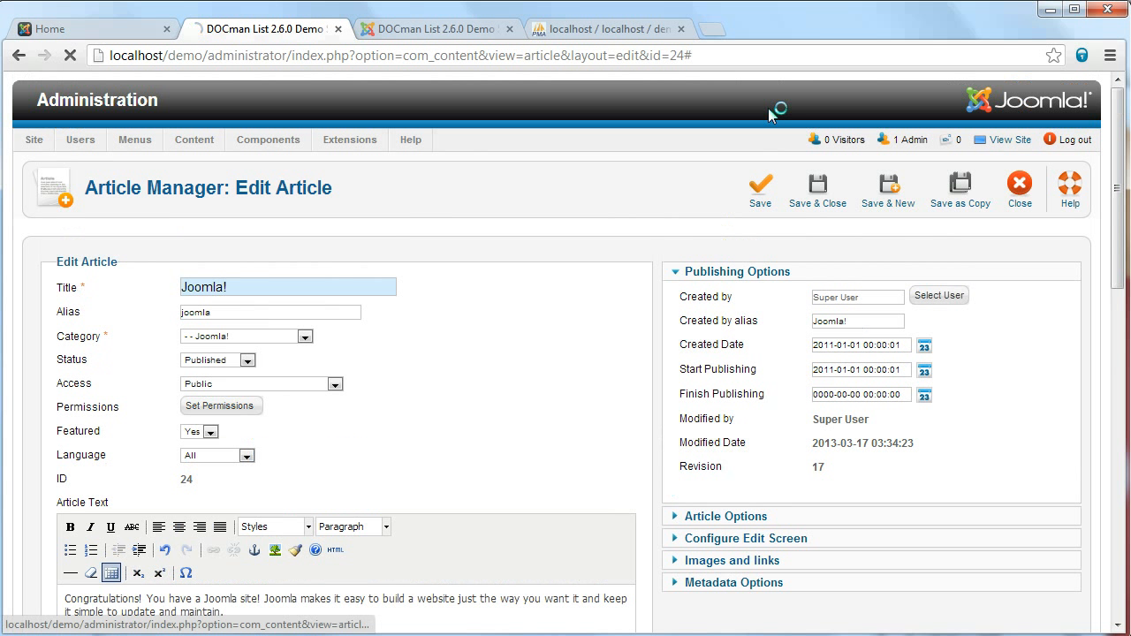
Reload the home page and browse the document dropdowns under 01 - The District and 02 - Board of Trustees
{"action": "left_click", "coordinate": [78, 25]}
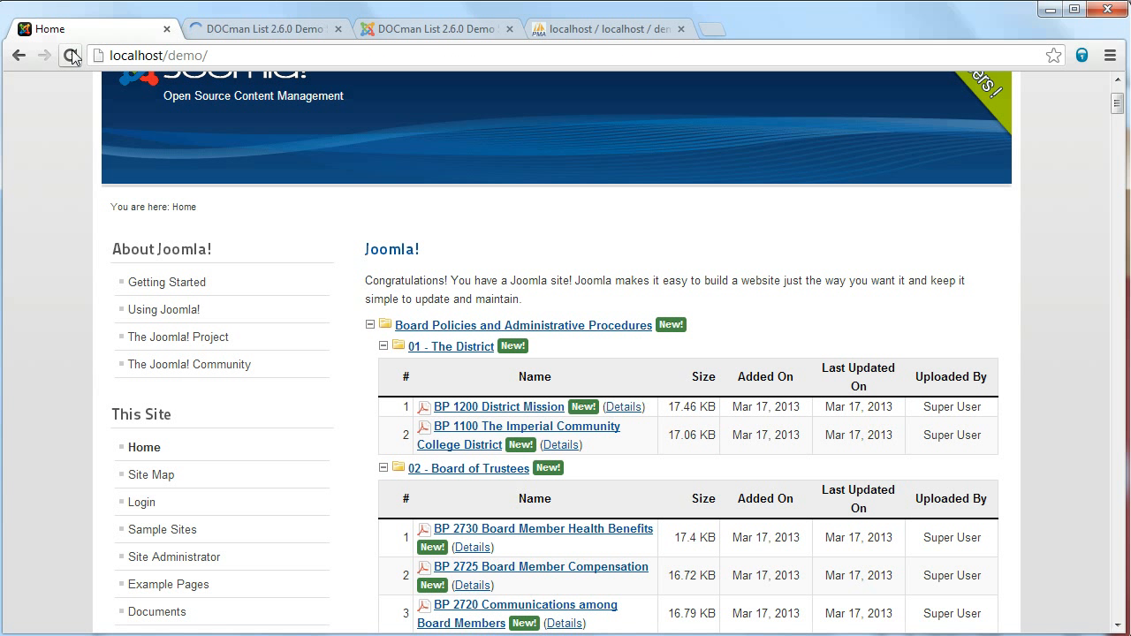
{"action": "left_click", "coordinate": [71, 54]}
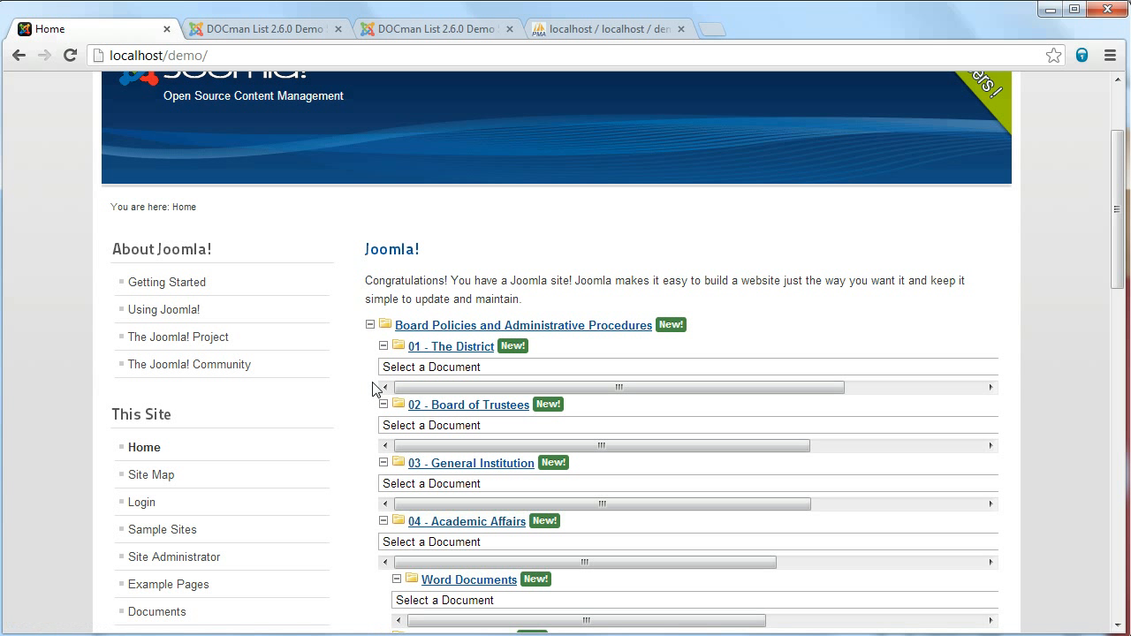
{"action": "left_click_drag", "start_coordinate": [712, 389], "coordinate": [589, 375]}
{"action": "left_click", "coordinate": [521, 367]}
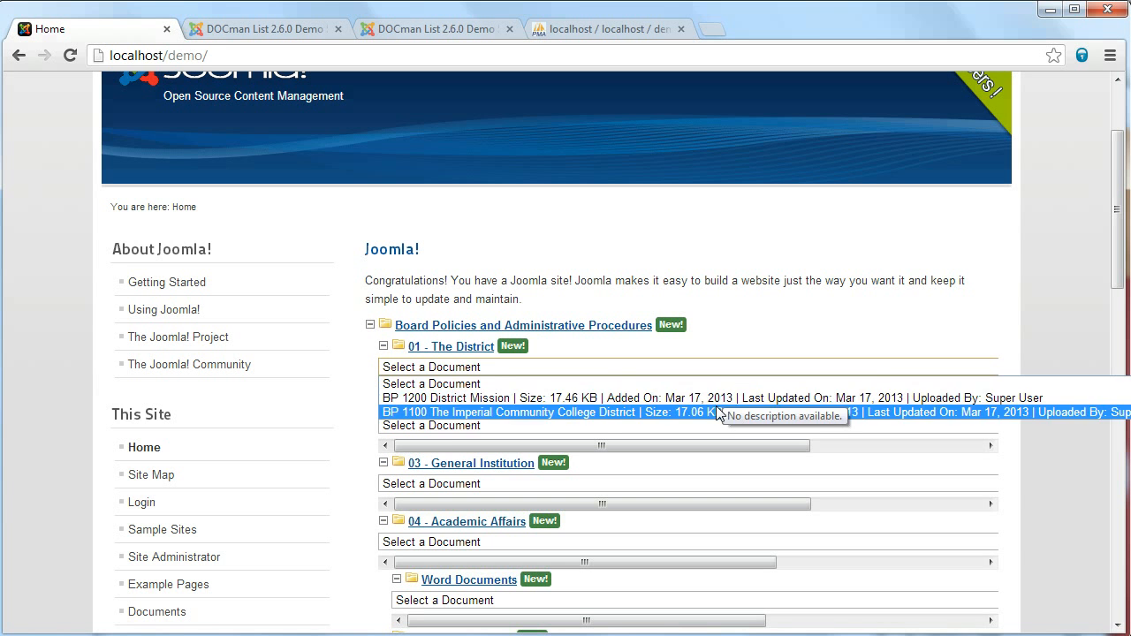
{"action": "left_click", "coordinate": [439, 436]}
{"action": "left_click", "coordinate": [459, 436]}
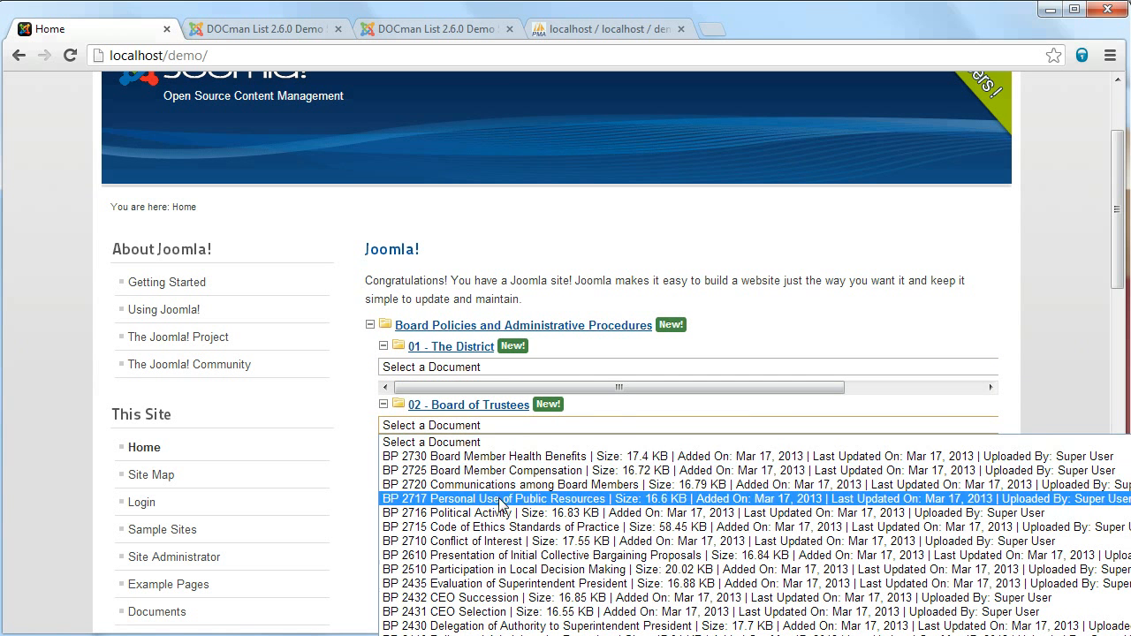
{"action": "scroll", "coordinate": [487, 530], "scroll_direction": "down", "scroll_amount": 8}
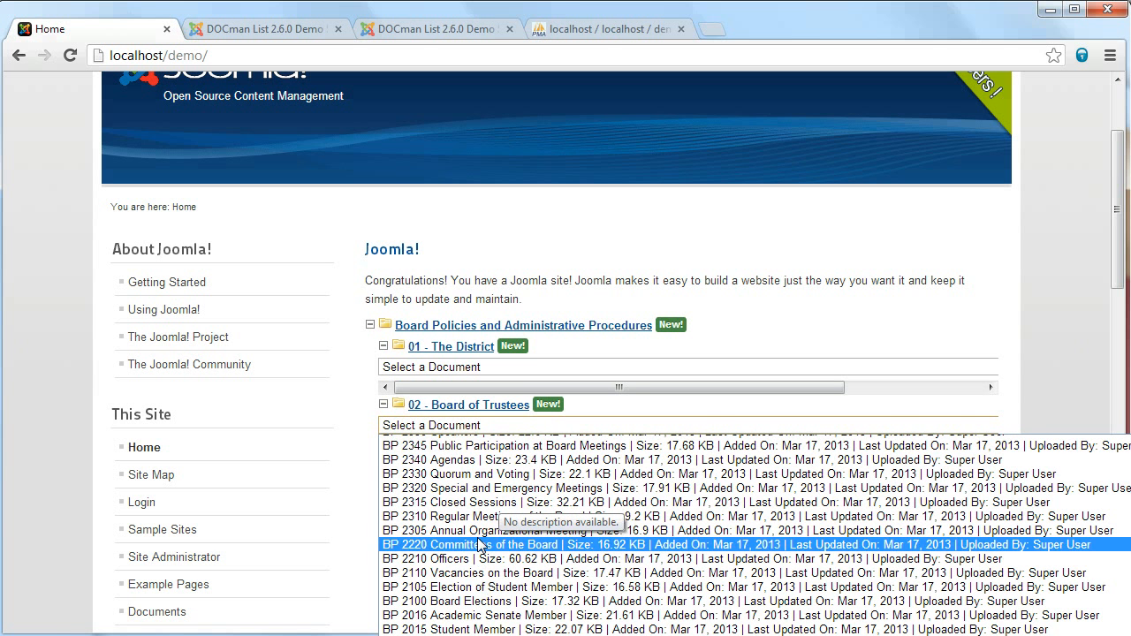
Open BP 2340 Agendas from the Board of Trustees dropdown, return to the home page and look over the remaining category dropdowns
{"action": "left_click", "coordinate": [434, 461]}
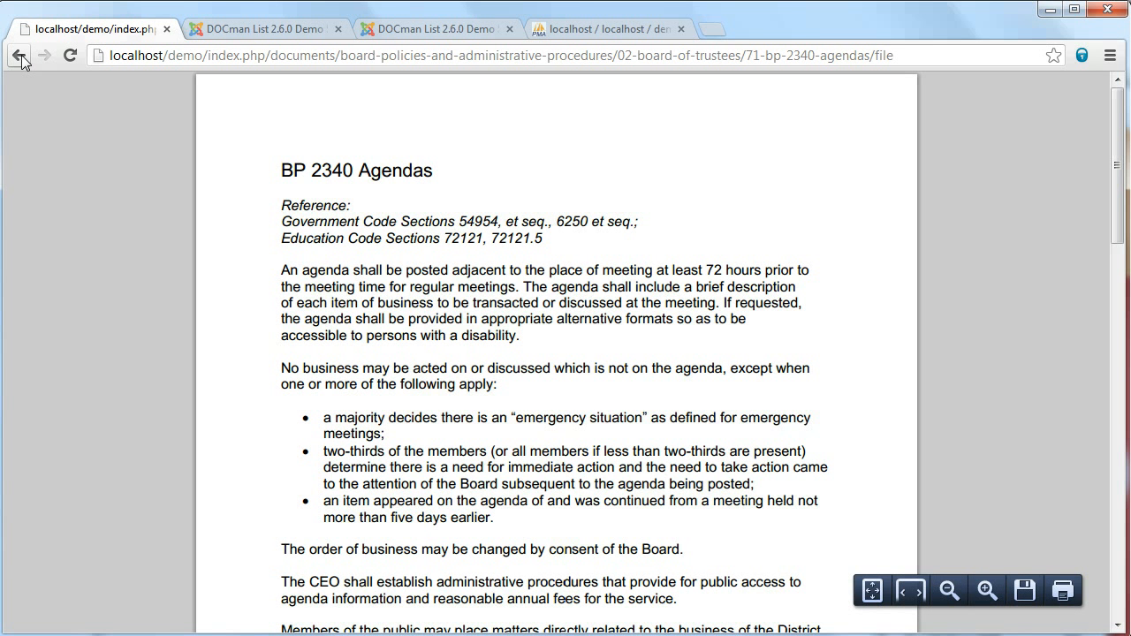
{"action": "left_click", "coordinate": [19, 57]}
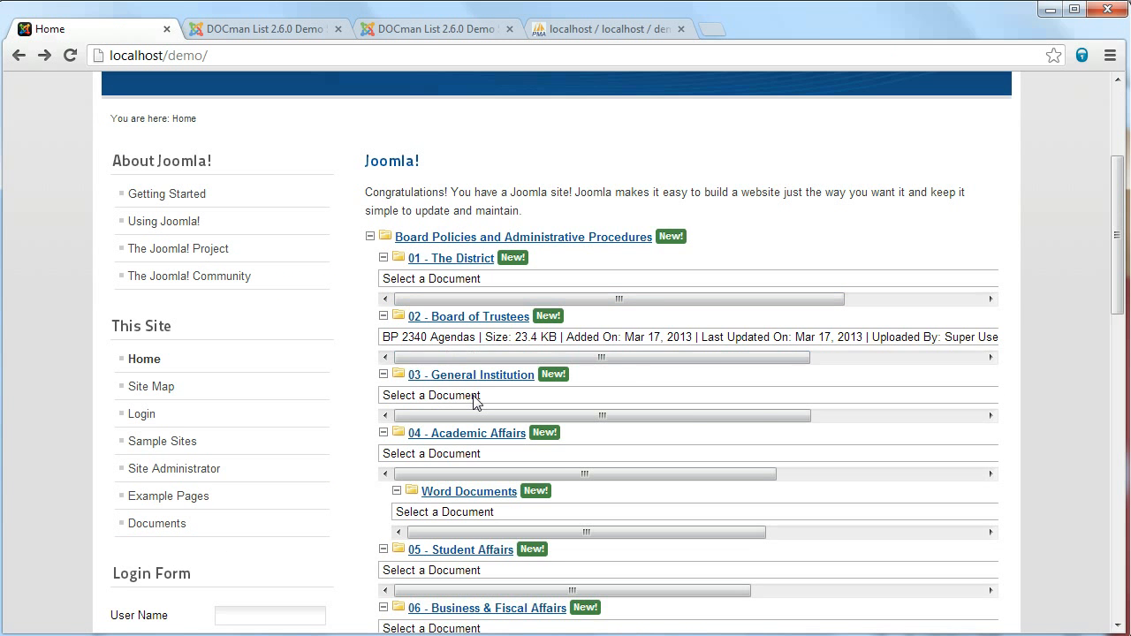
{"action": "scroll", "coordinate": [471, 399], "scroll_direction": "down", "scroll_amount": 5}
{"action": "scroll", "coordinate": [460, 415], "scroll_direction": "up", "scroll_amount": 8}
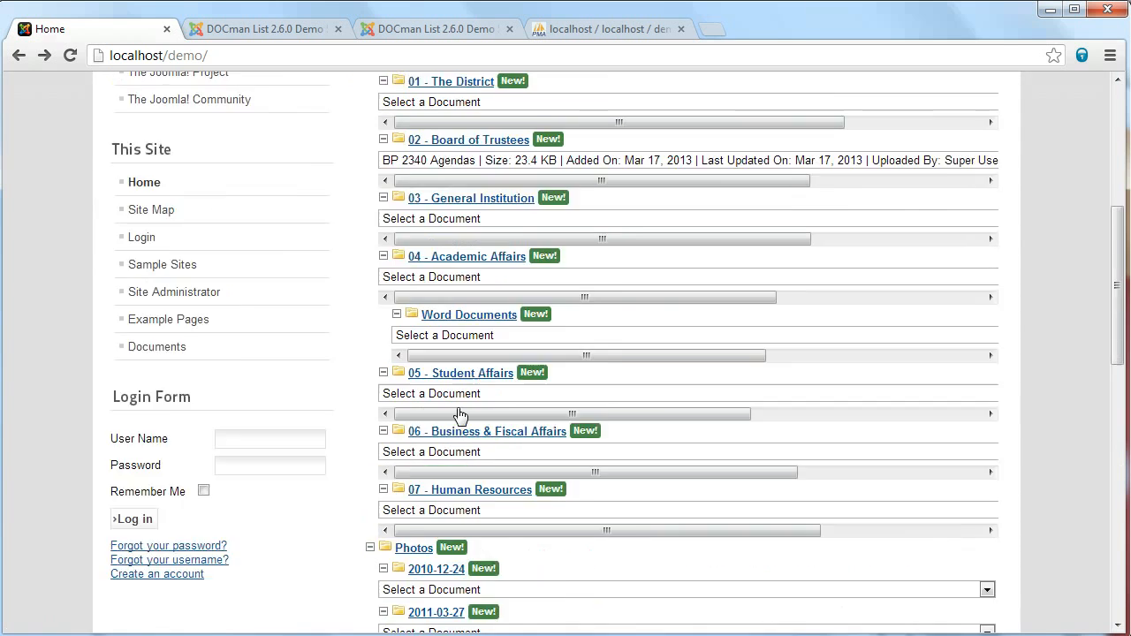
Check the Template Type keywords again and change the layout keyword in the article's docmanlist tag to useNestedCategoriesLayout
{"action": "left_click", "coordinate": [288, 34]}
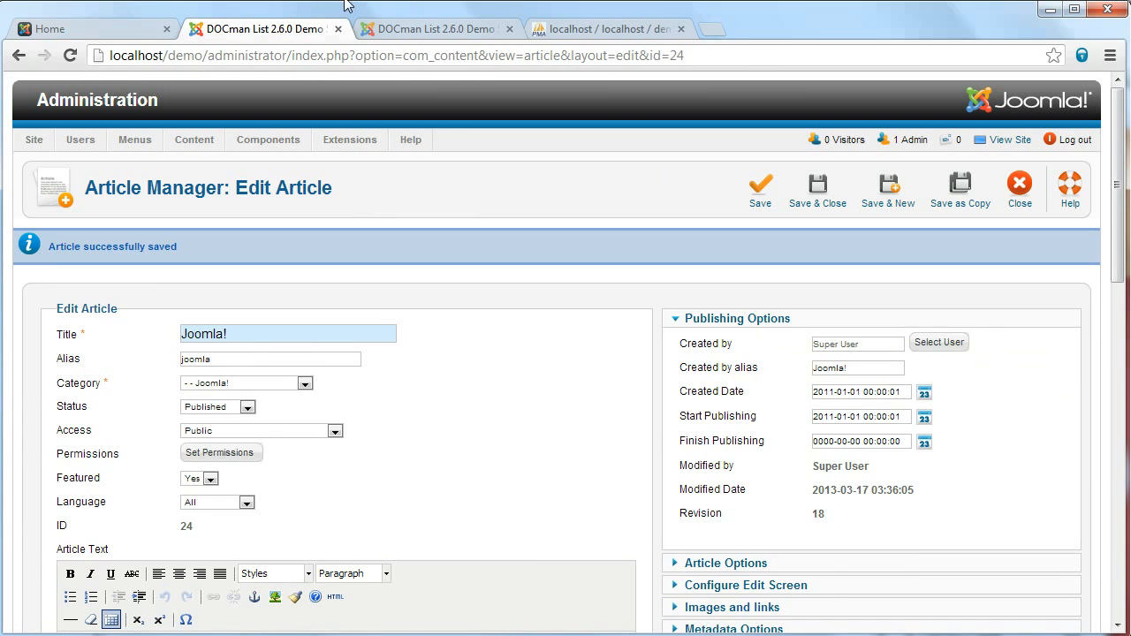
{"action": "key", "text": "ctrl+Tab"}
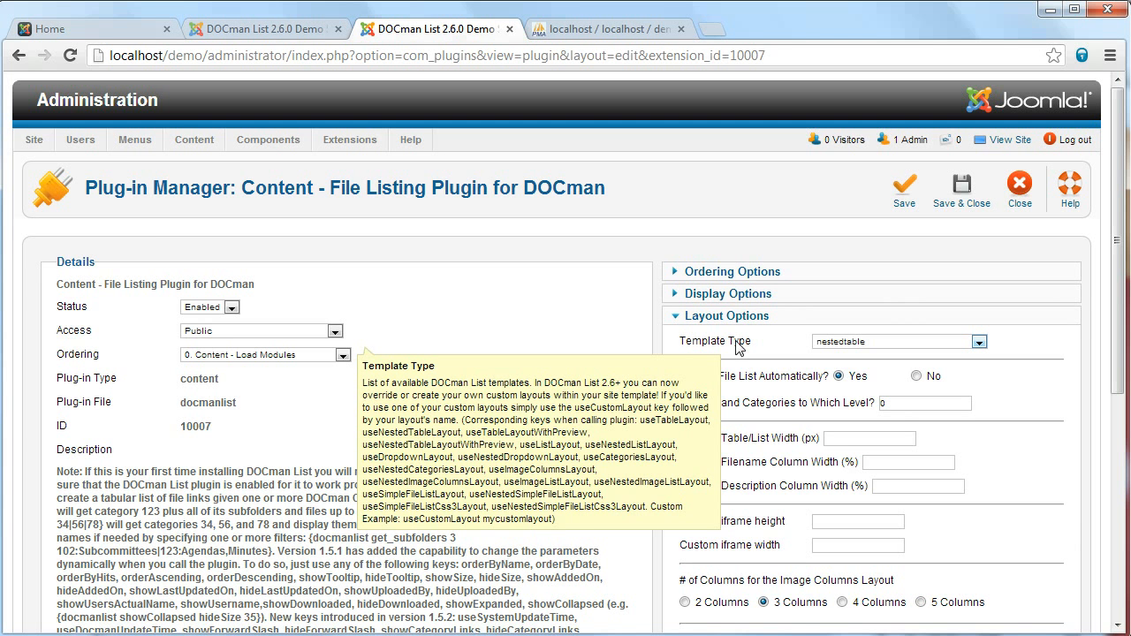
{"action": "left_click", "coordinate": [52, 36]}
{"action": "left_click", "coordinate": [209, 36]}
{"action": "scroll", "coordinate": [144, 439], "scroll_direction": "down", "scroll_amount": 3}
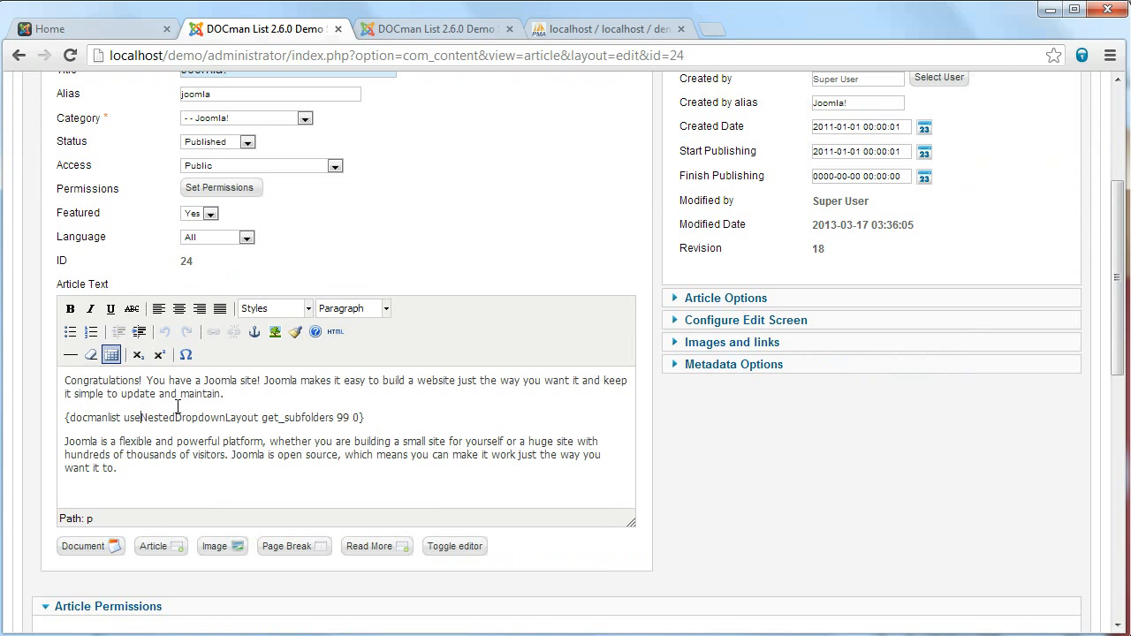
{"action": "type", "text": "Categories"}
{"action": "key", "text": "Delete"}
{"action": "key", "text": "Delete"}
{"action": "key", "text": "Delete"}
{"action": "key", "text": "Delete"}
{"action": "key", "text": "Delete"}
{"action": "key", "text": "Delete"}
{"action": "key", "text": "Delete"}
{"action": "key", "text": "Delete"}
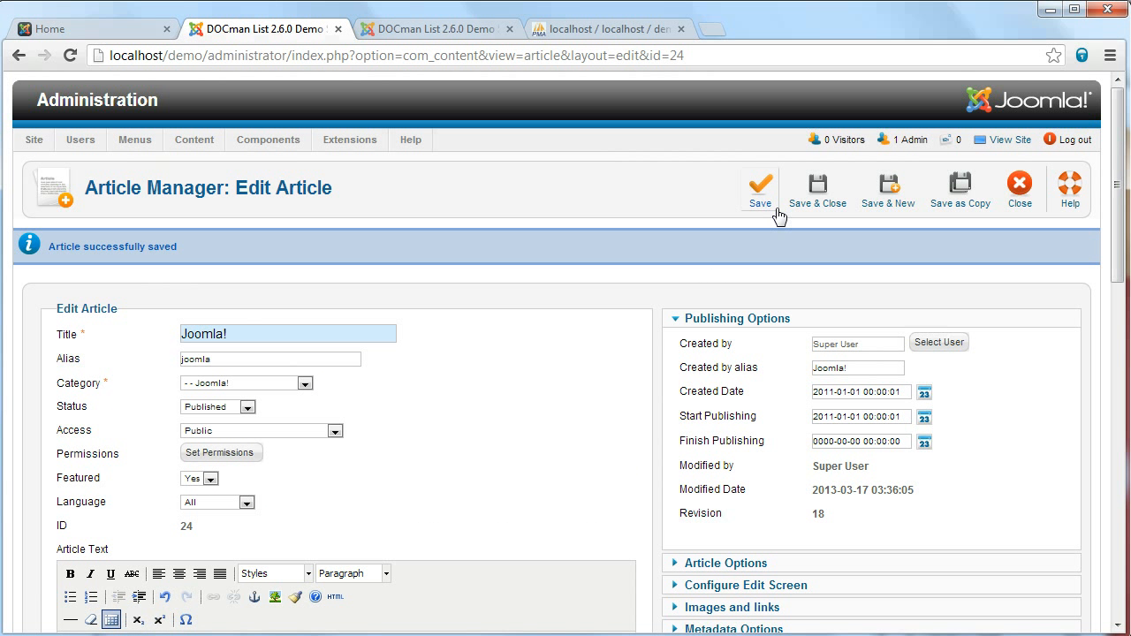
Save the article and reload the home page to examine the nested category list and the category ID tooltips
{"action": "left_click", "coordinate": [770, 209]}
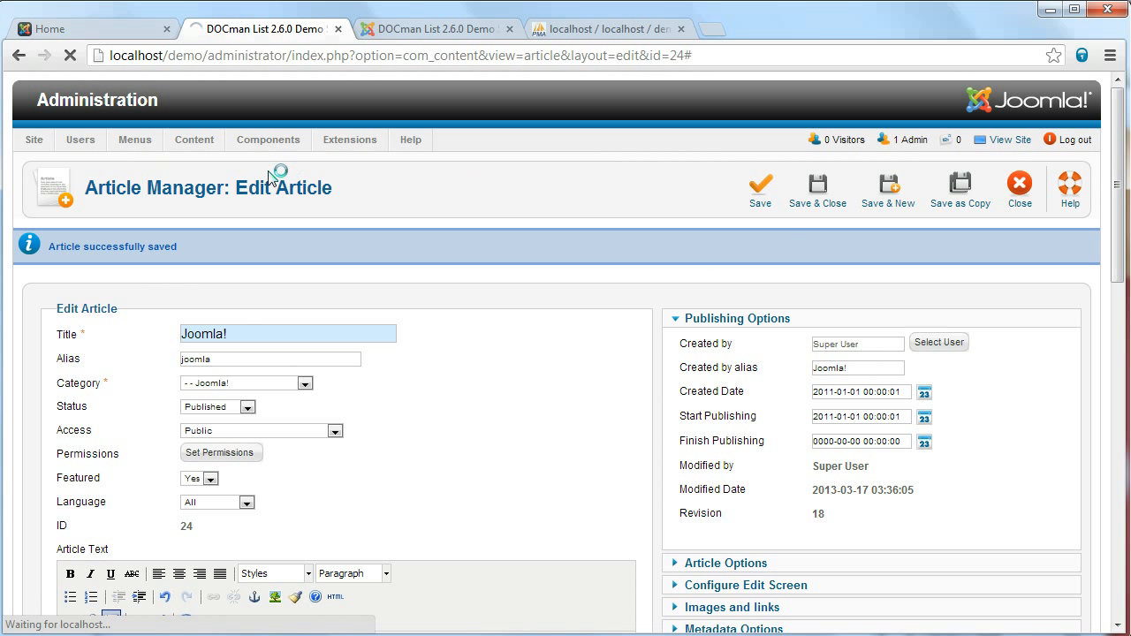
{"action": "left_click", "coordinate": [113, 31]}
{"action": "left_click", "coordinate": [70, 55]}
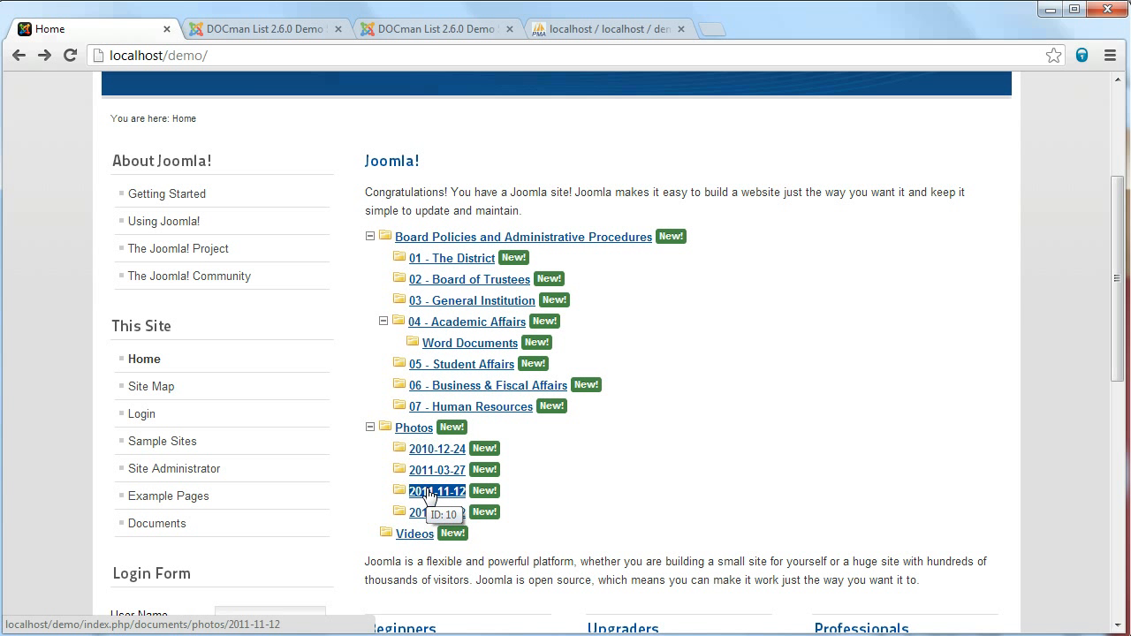
Close the article and examine the category tree in DOCman's Categories list
{"action": "left_click", "coordinate": [257, 32]}
{"action": "left_click", "coordinate": [1019, 186]}
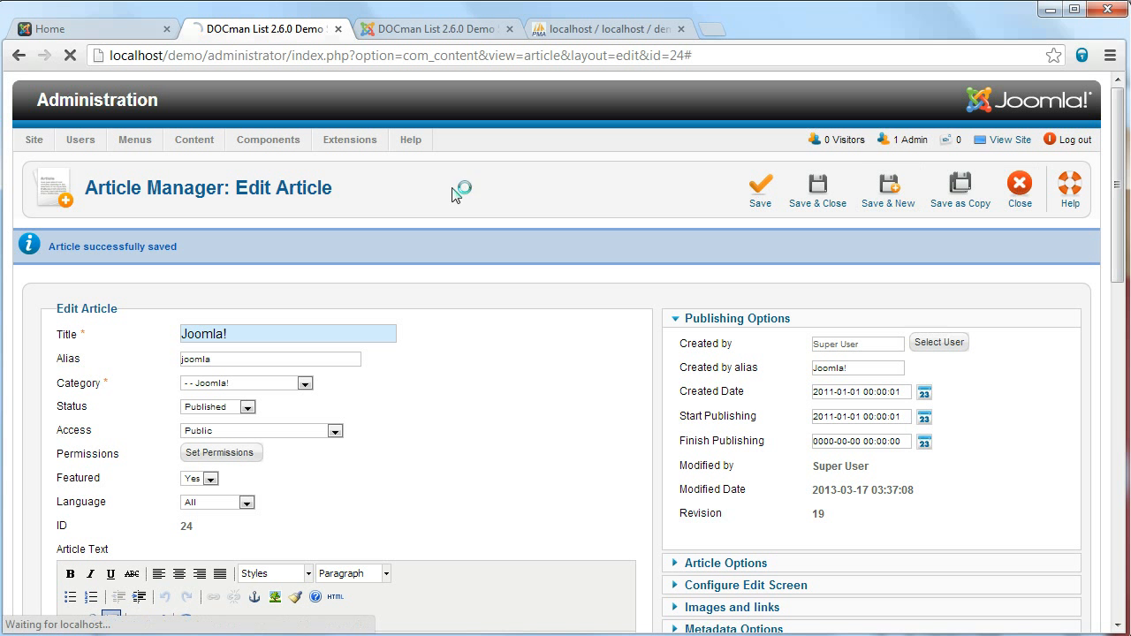
{"action": "mouse_move", "coordinate": [260, 143]}
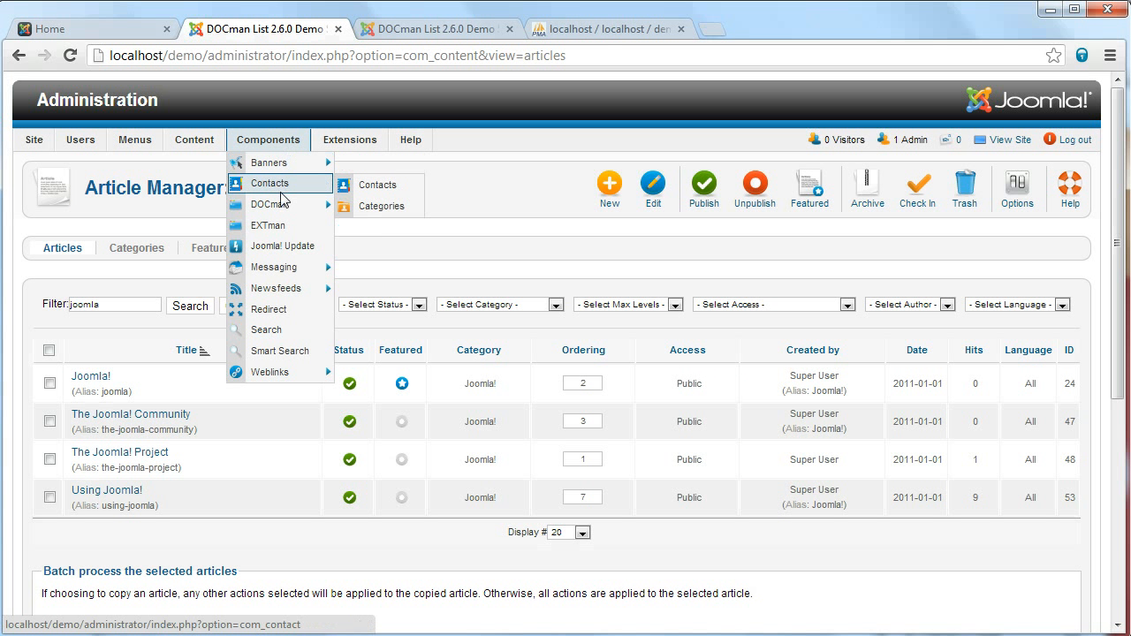
{"action": "mouse_move", "coordinate": [270, 204]}
{"action": "left_click", "coordinate": [376, 256]}
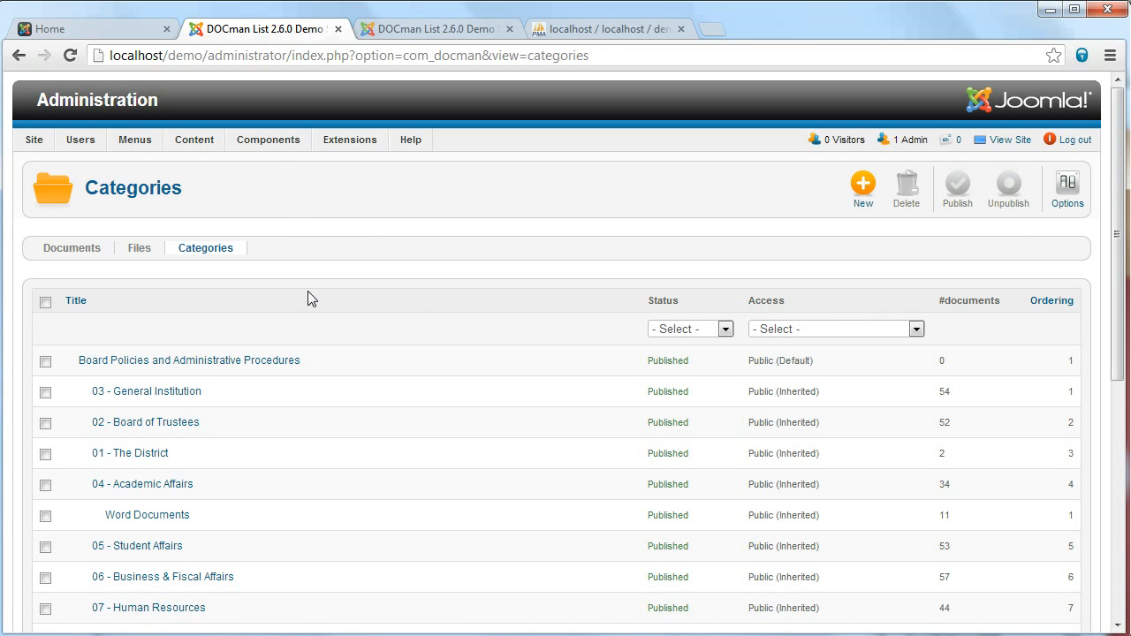
{"action": "scroll", "coordinate": [308, 297], "scroll_direction": "down", "scroll_amount": 2}
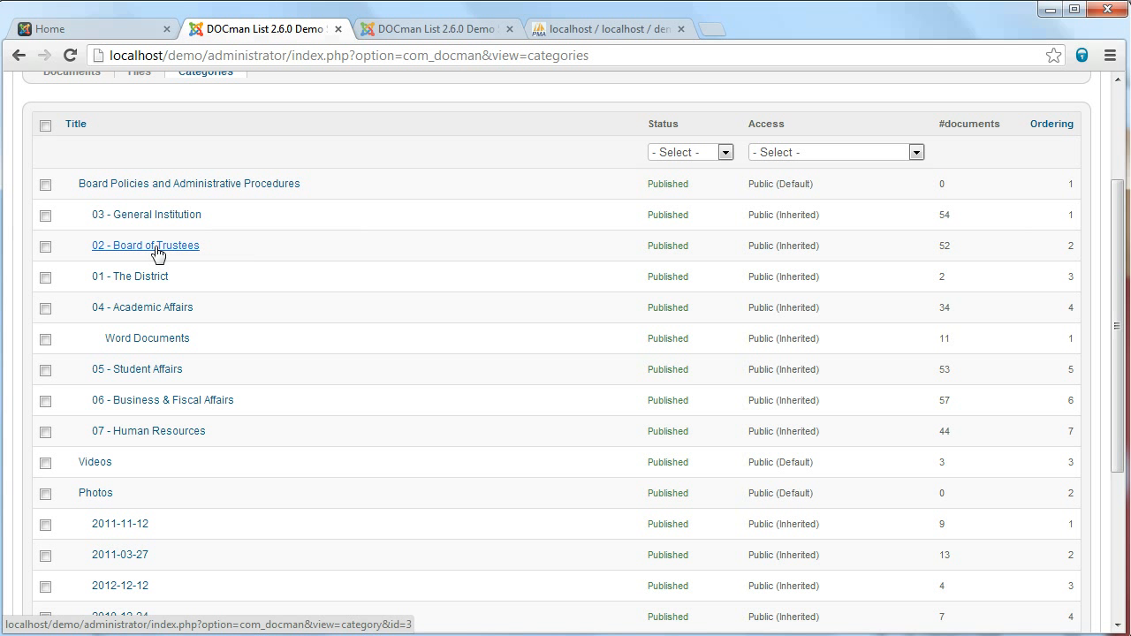
Open the 04 - Academic Affairs category, highlight its id parameter in the page address, and cancel the edit
{"action": "left_click", "coordinate": [143, 310]}
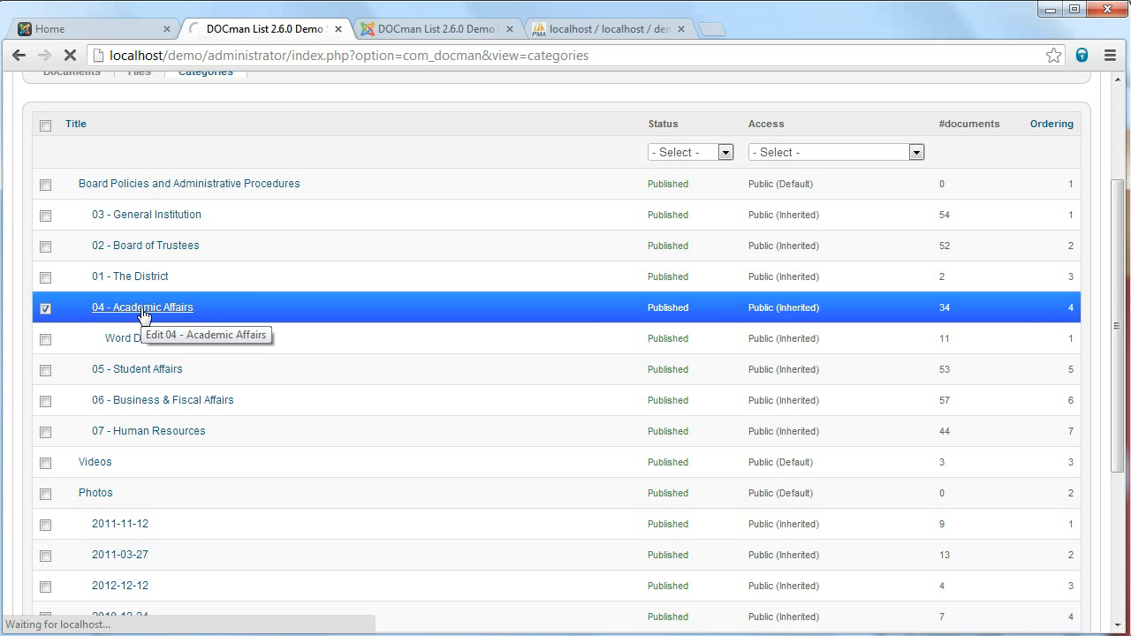
{"action": "left_click_drag", "start_coordinate": [629, 55], "coordinate": [579, 58]}
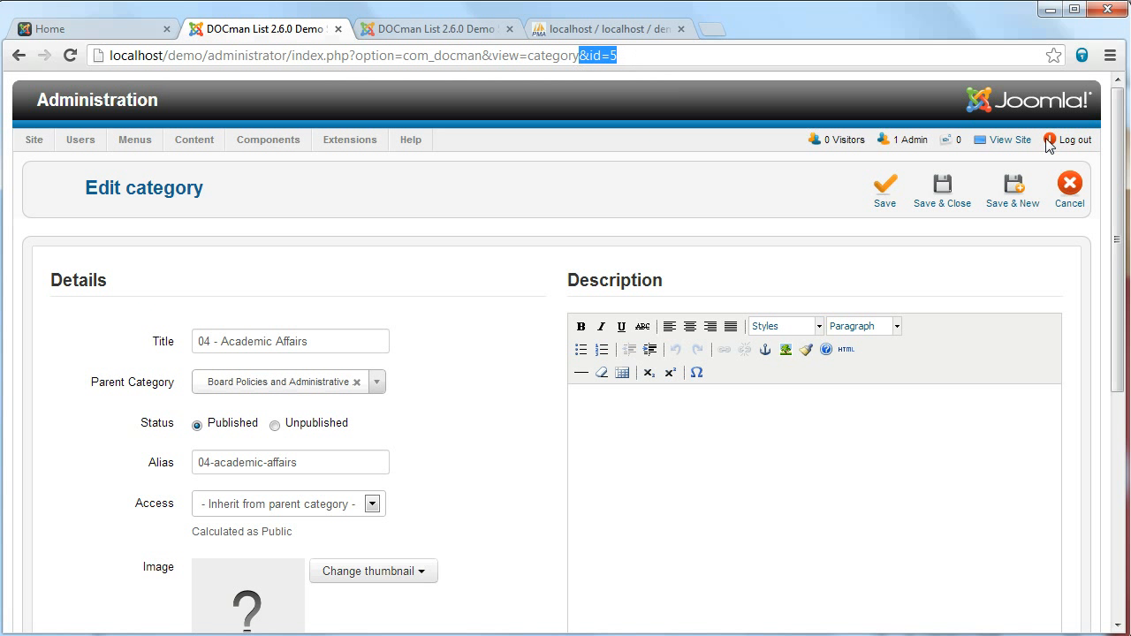
{"action": "left_click", "coordinate": [1069, 194]}
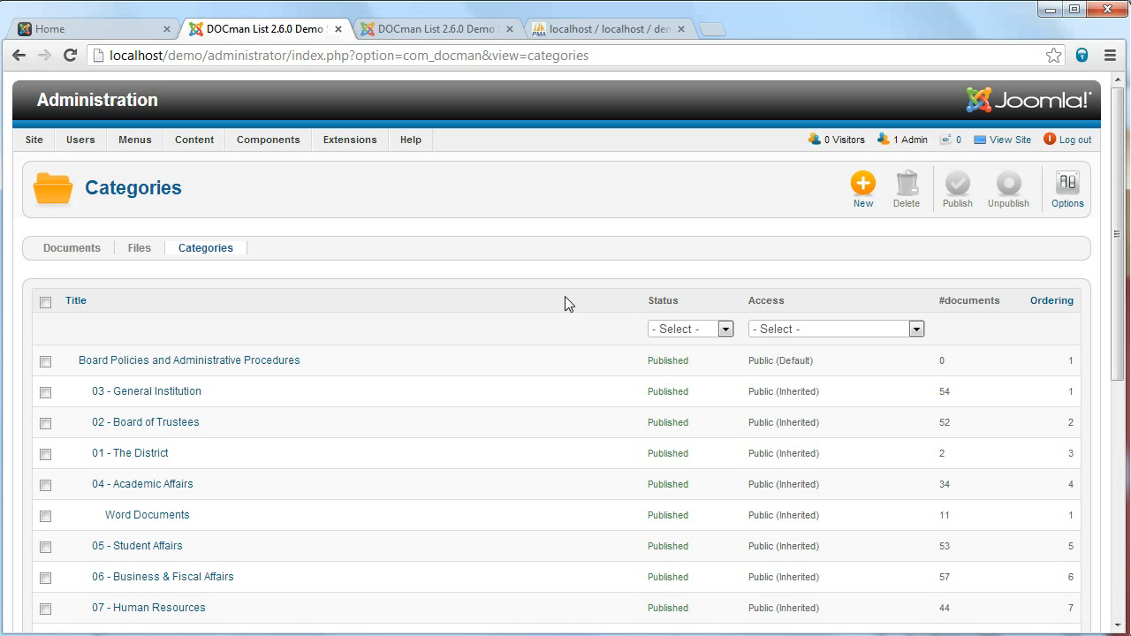
Return to the home page and check the ID tooltip of the 01 - The District category
{"action": "mouse_move", "coordinate": [252, 140]}
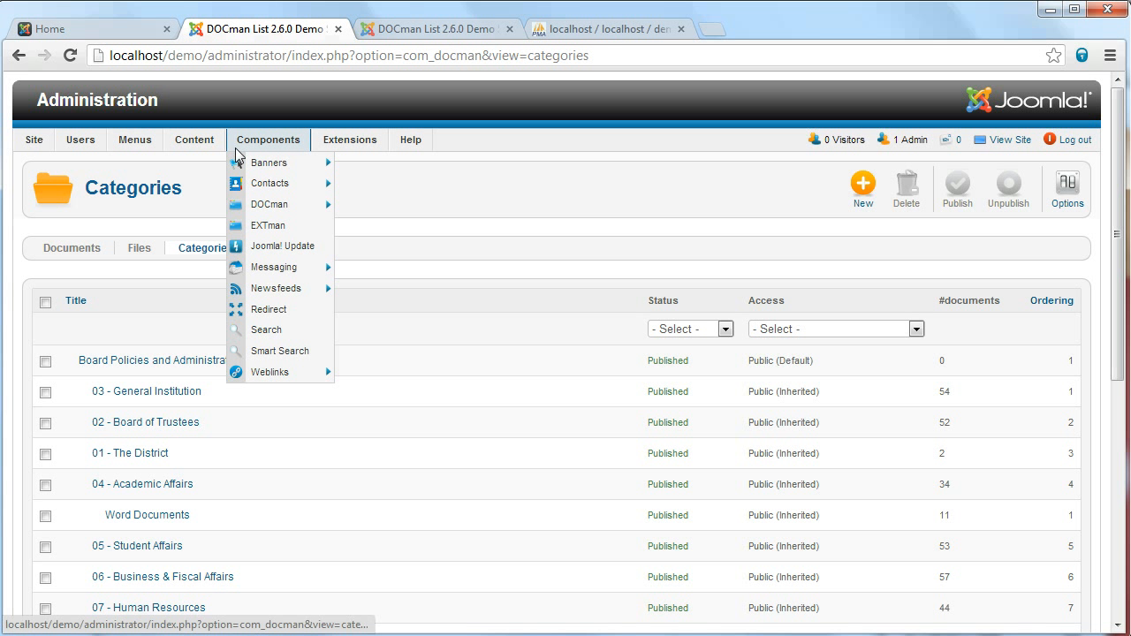
{"action": "mouse_move", "coordinate": [258, 208]}
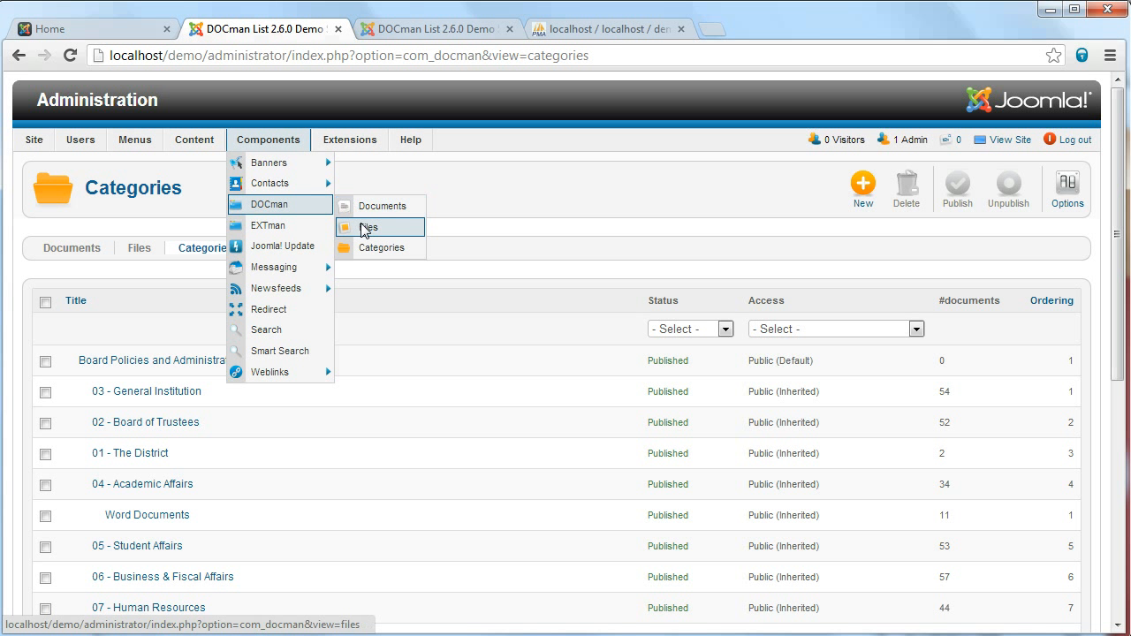
{"action": "left_click", "coordinate": [61, 27]}
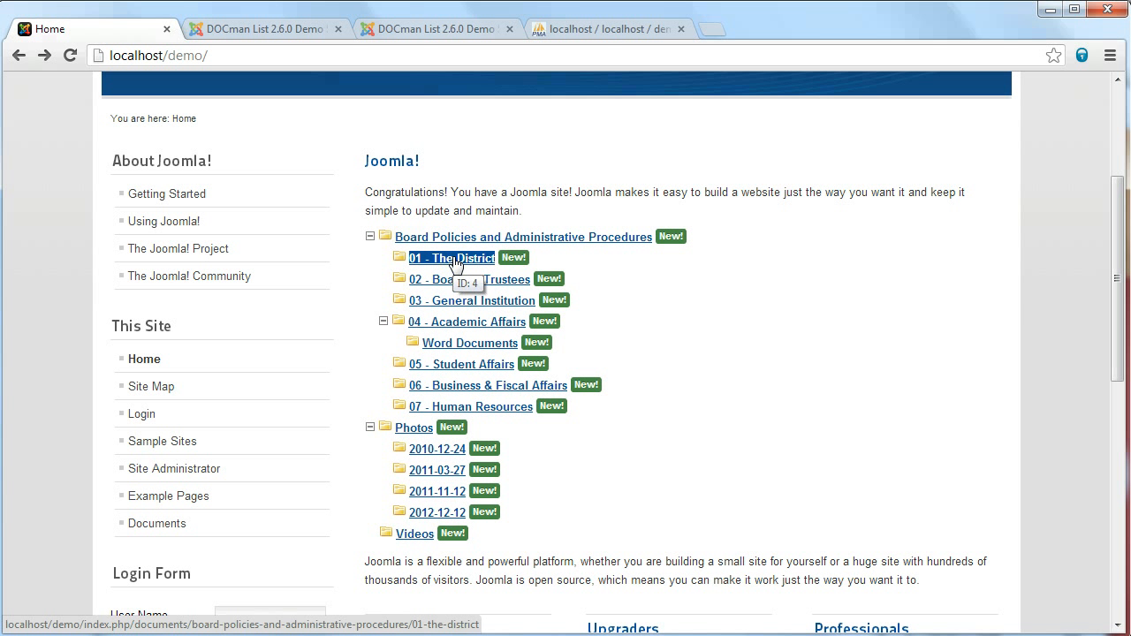
Reopen the Joomla! article for editing from the Article Manager and bring its docmanlist tag into view
{"action": "left_click", "coordinate": [240, 29]}
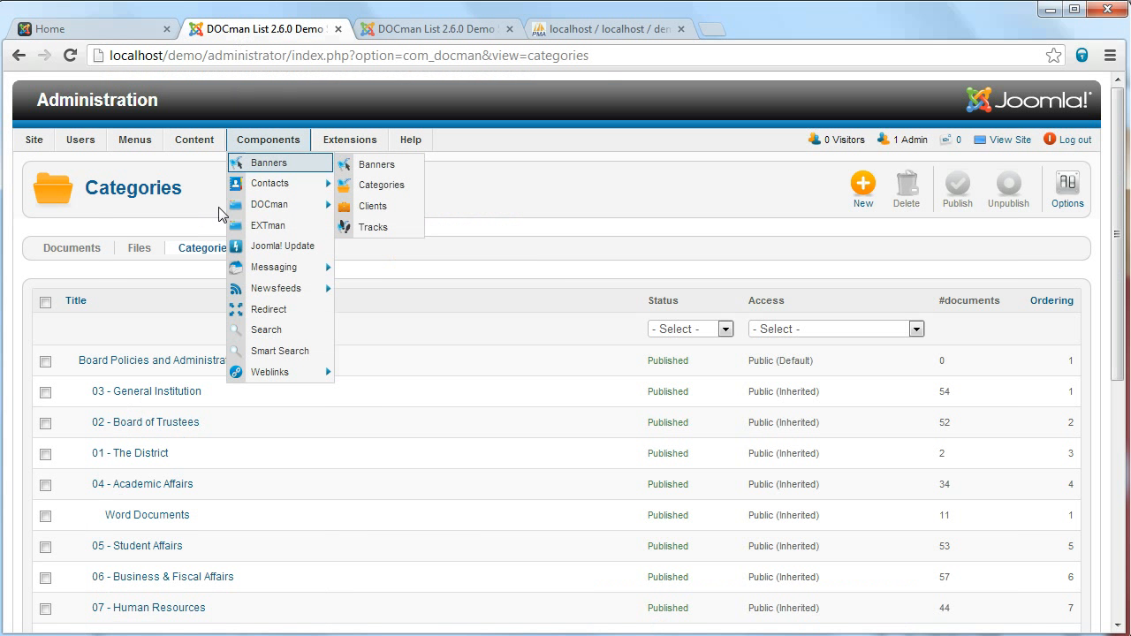
{"action": "mouse_move", "coordinate": [194, 140]}
{"action": "left_click", "coordinate": [202, 162]}
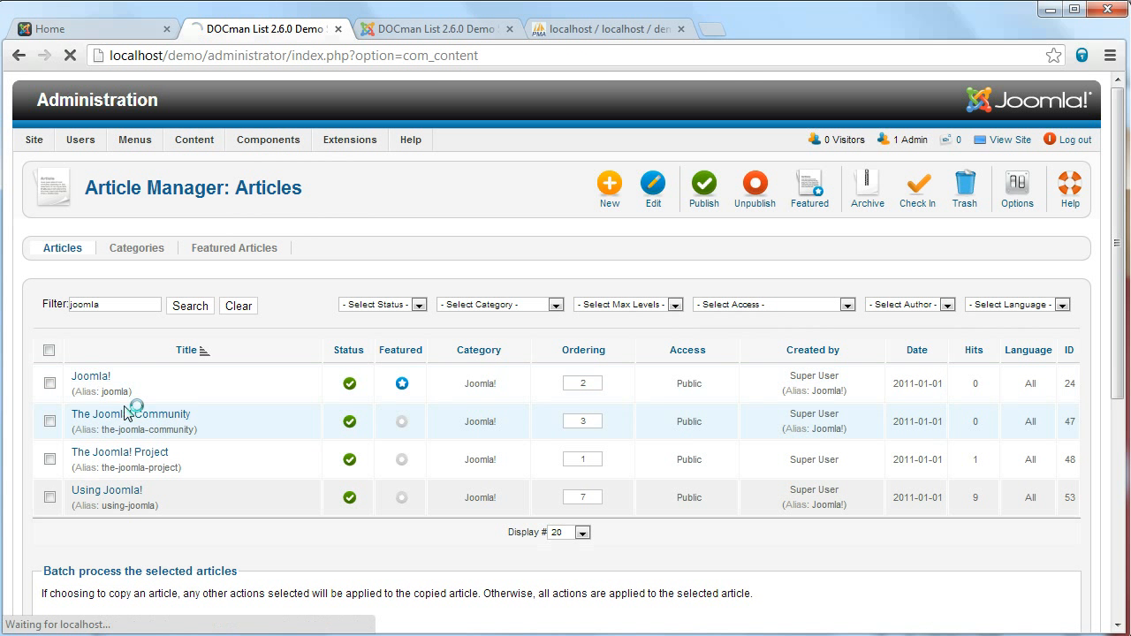
{"action": "scroll", "coordinate": [174, 443], "scroll_direction": "down", "scroll_amount": 1}
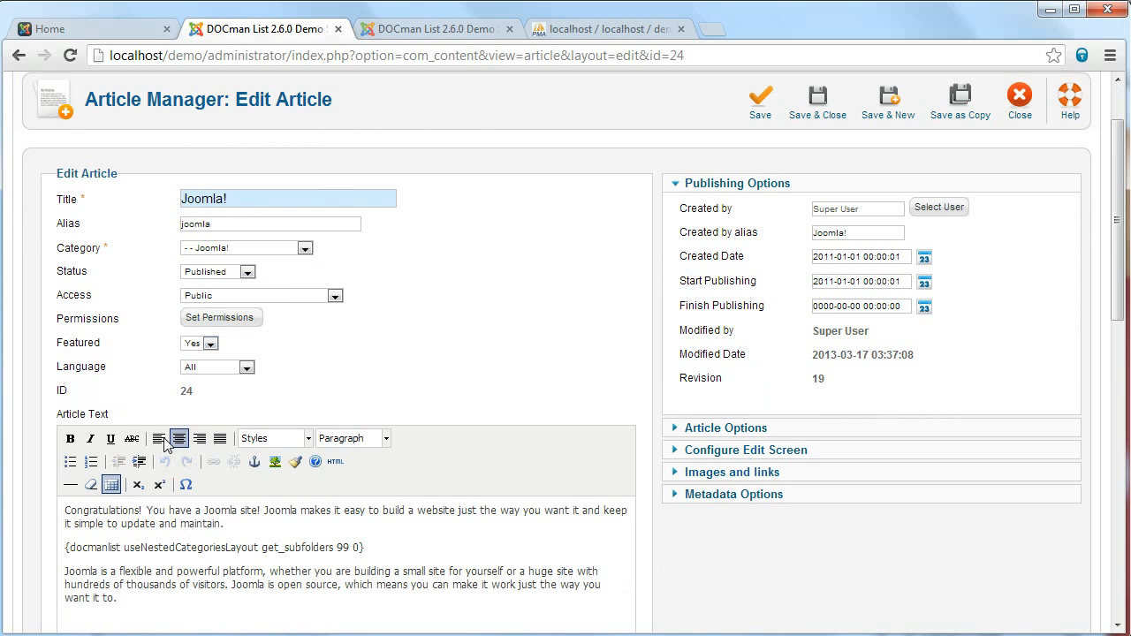
Highlight the 0 in the docmanlist tag and compare it with the home page's category tree
{"action": "double_click", "coordinate": [358, 547]}
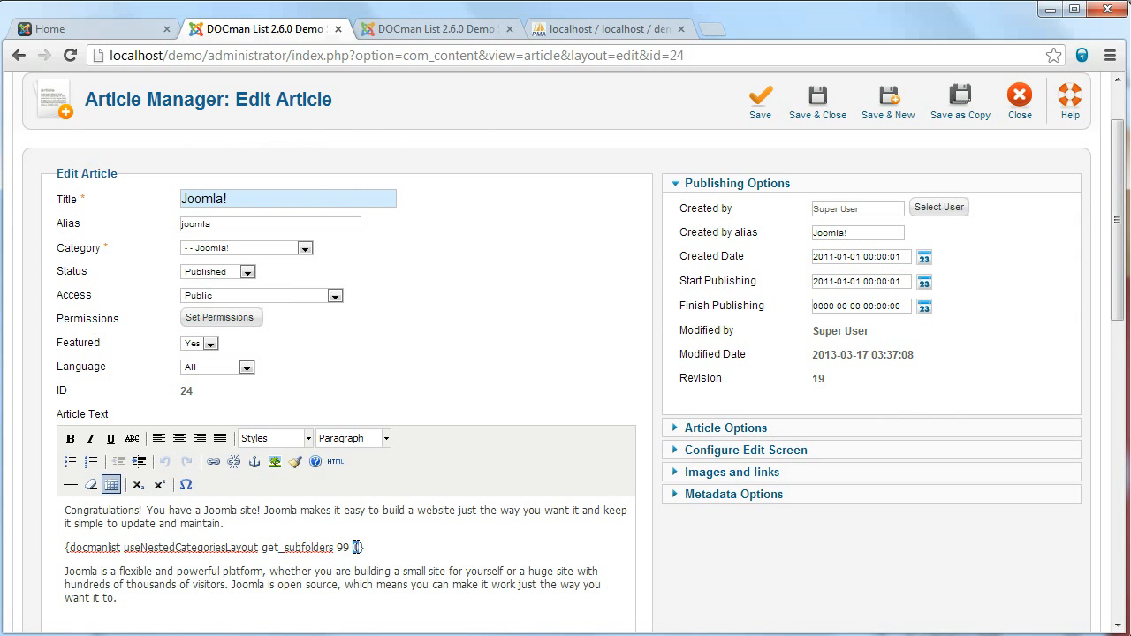
{"action": "left_click", "coordinate": [50, 29]}
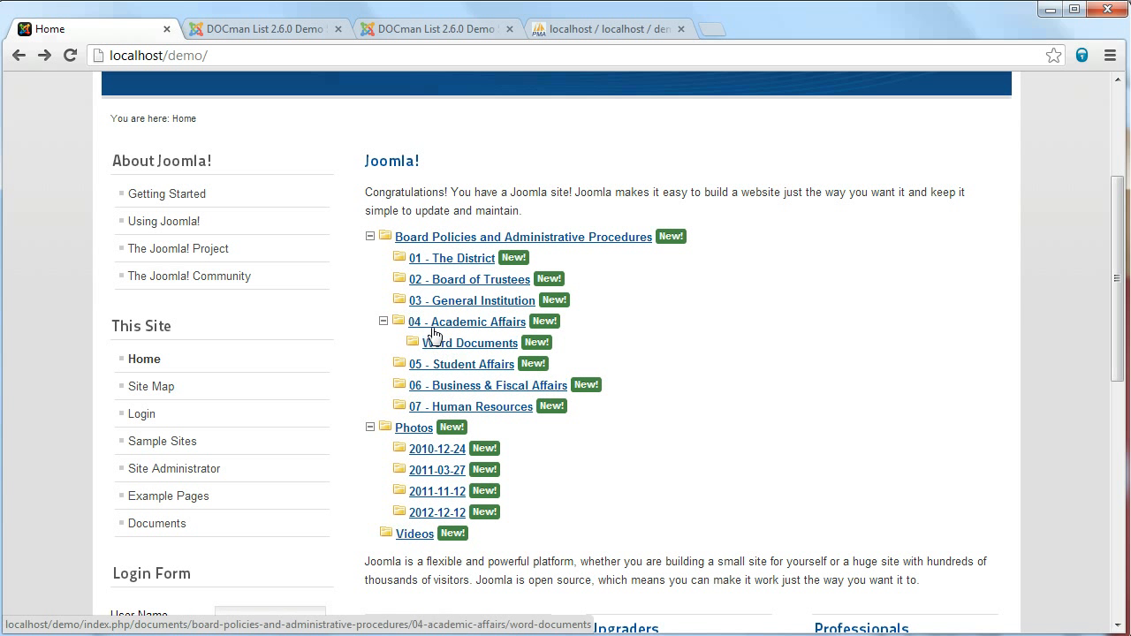
{"action": "left_click", "coordinate": [286, 29]}
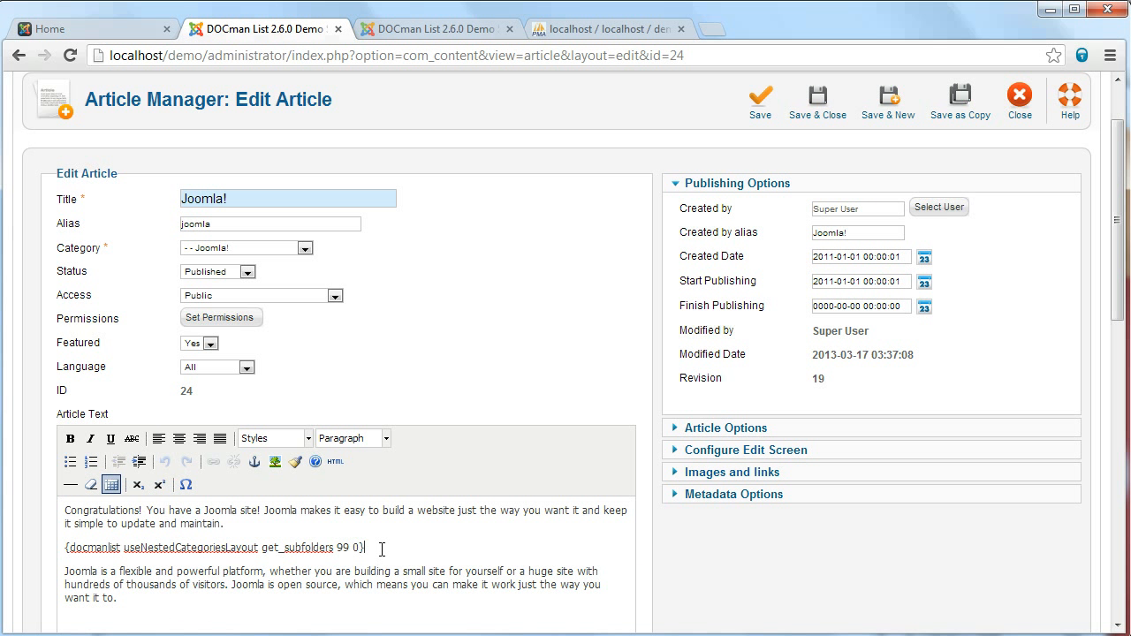
Add {docmanlist get_subfolders 3 5} on a new line below the existing tag, checking the 04 - Academic Affairs ID on the home page, and save
{"action": "key", "text": "Return"}
{"action": "type", "text": "{doc"}
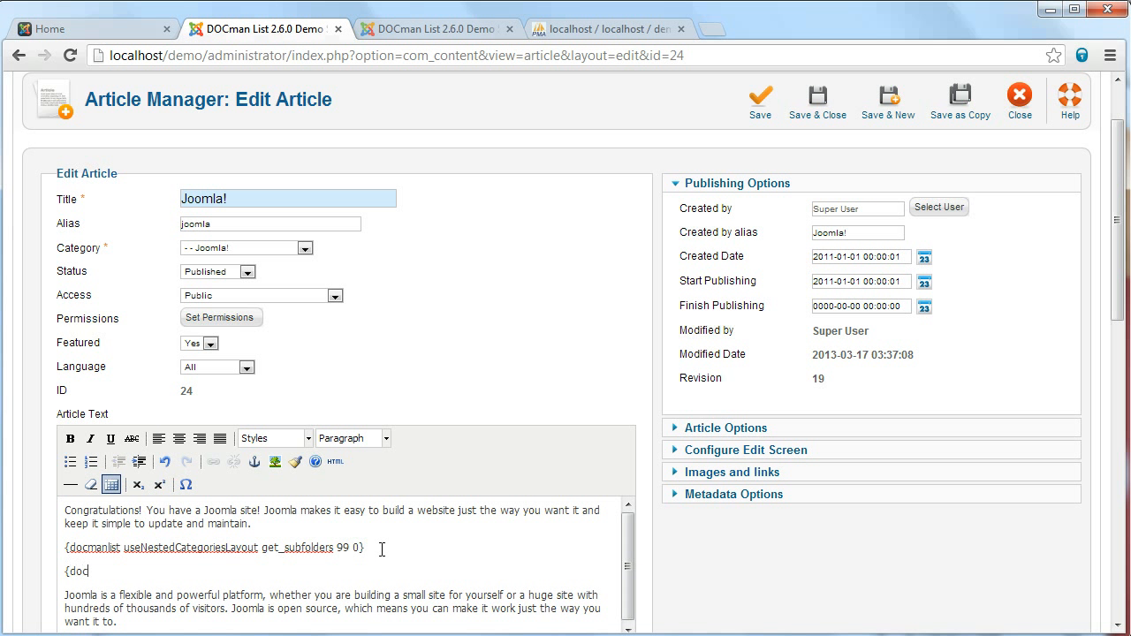
{"action": "type", "text": "manlist get_subfolders 5"}
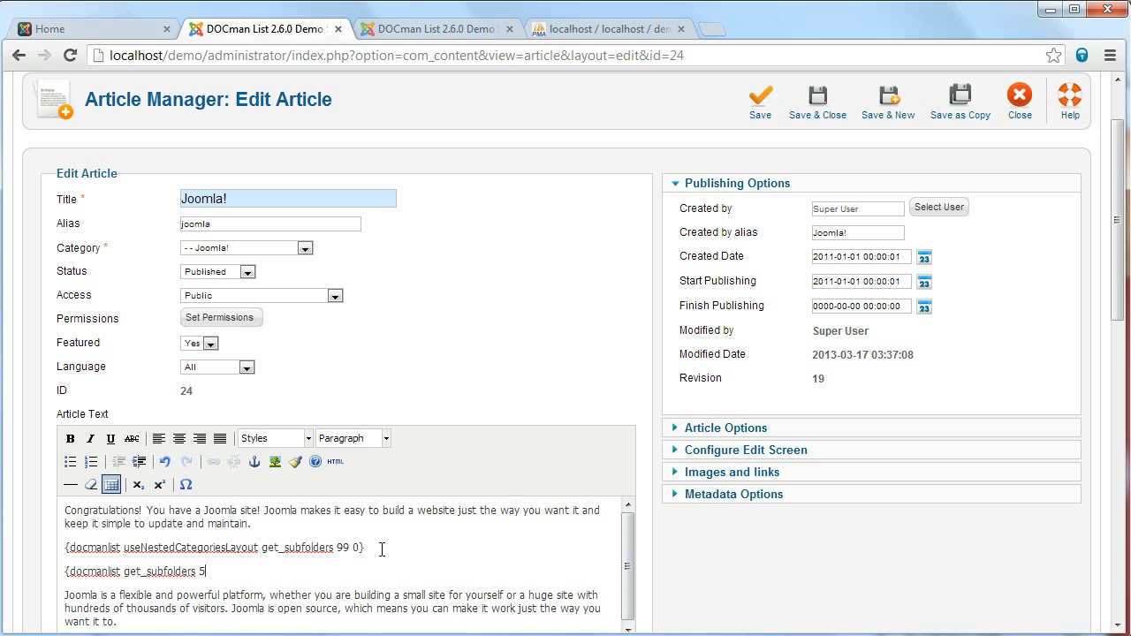
{"action": "left_click", "coordinate": [98, 21]}
{"action": "mouse_move", "coordinate": [420, 326]}
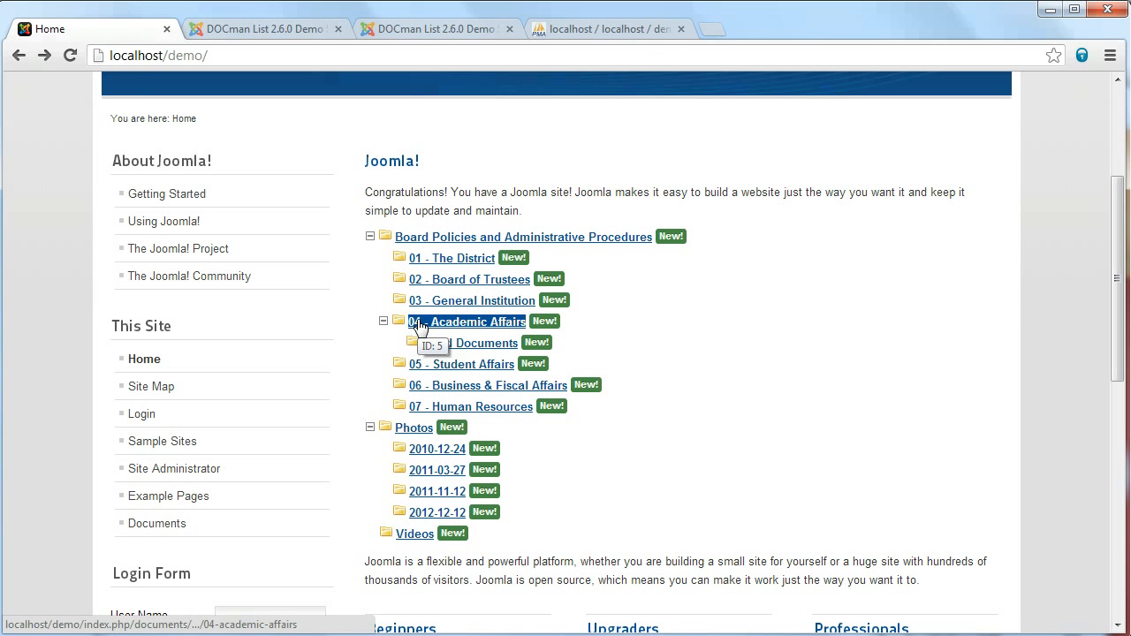
{"action": "key", "text": "ctrl+Tab"}
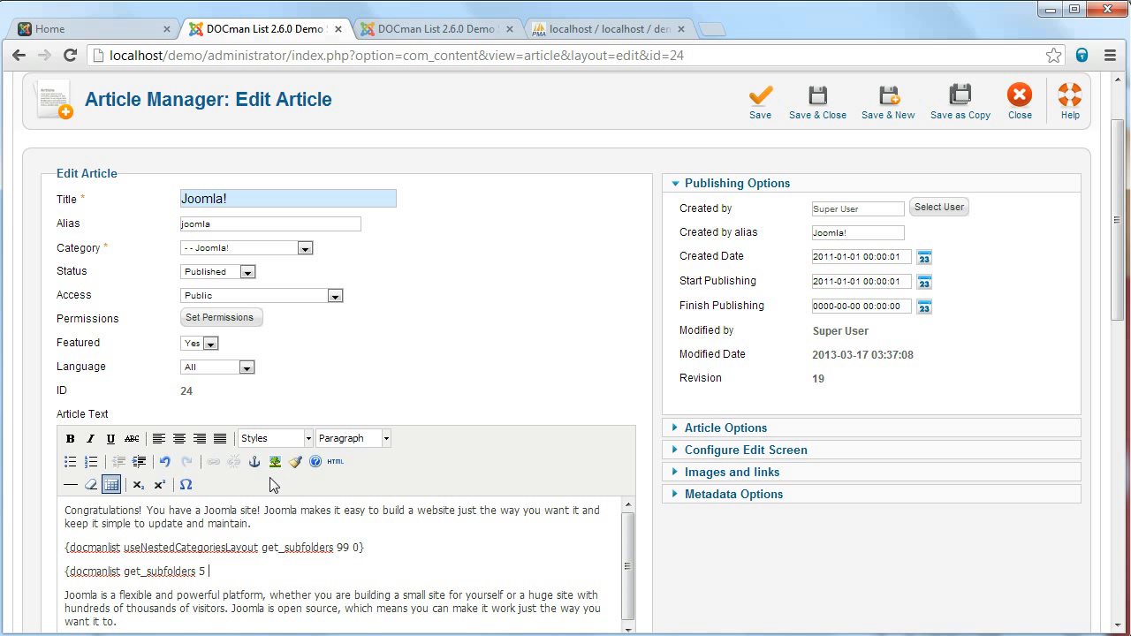
{"action": "key", "text": "Delete"}
{"action": "type", "text": "3 5"}
{"action": "left_click", "coordinate": [758, 99]}
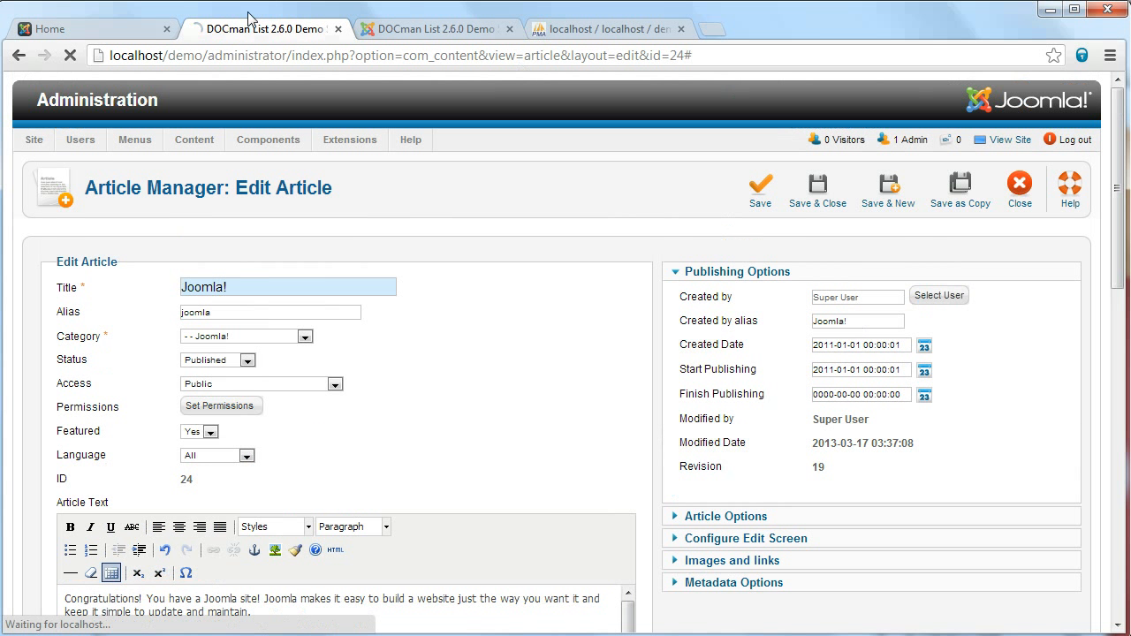
Reload the home page and collapse the Board Policies and Administrative Procedures and Photos categories in the listing
{"action": "left_click", "coordinate": [59, 24]}
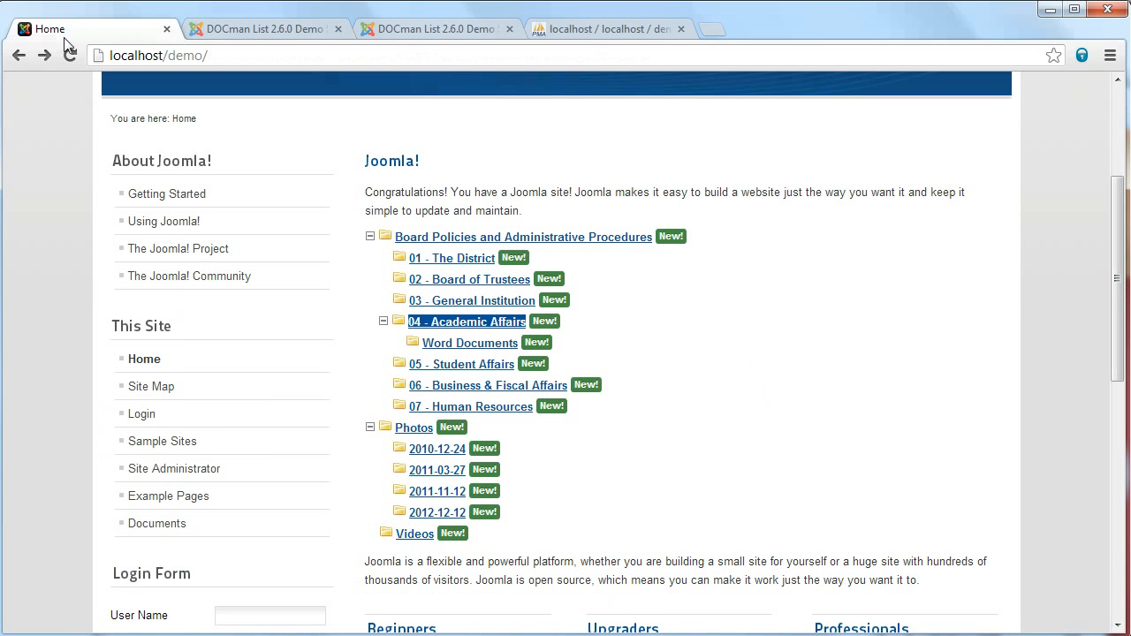
{"action": "left_click", "coordinate": [71, 56]}
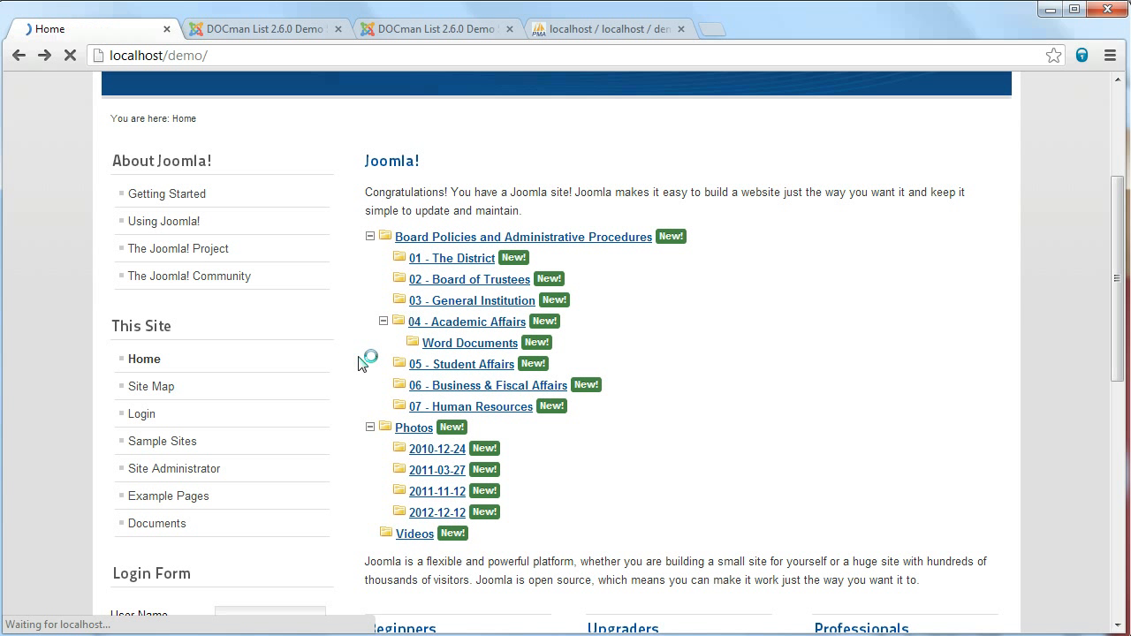
{"action": "left_click", "coordinate": [370, 236]}
{"action": "left_click", "coordinate": [370, 257]}
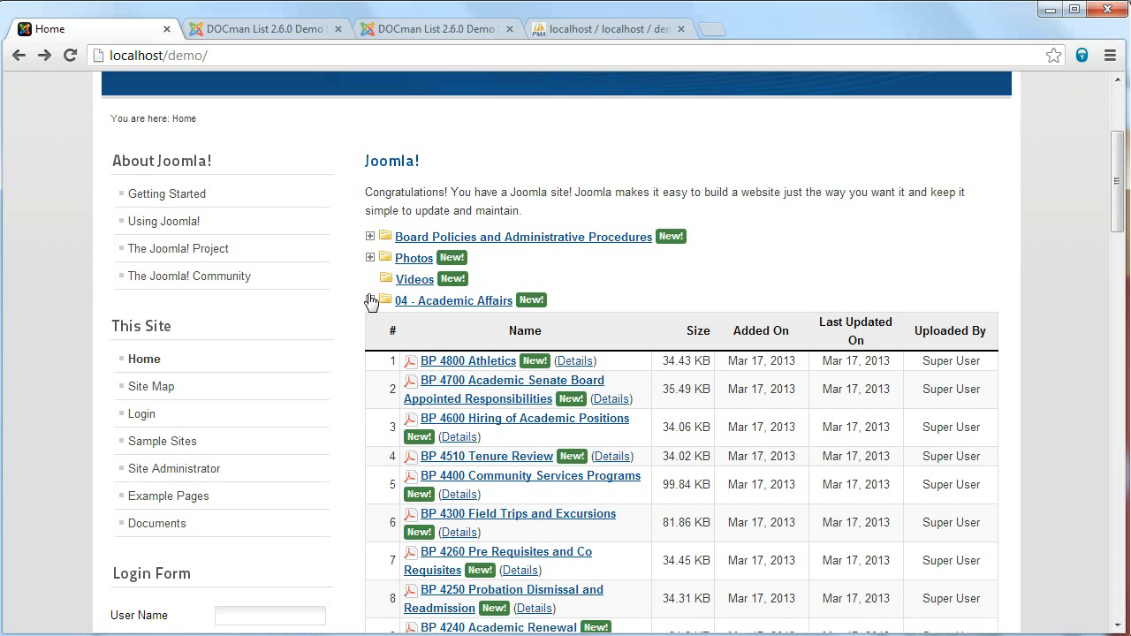
{"action": "left_click", "coordinate": [410, 240]}
{"action": "left_click", "coordinate": [409, 259]}
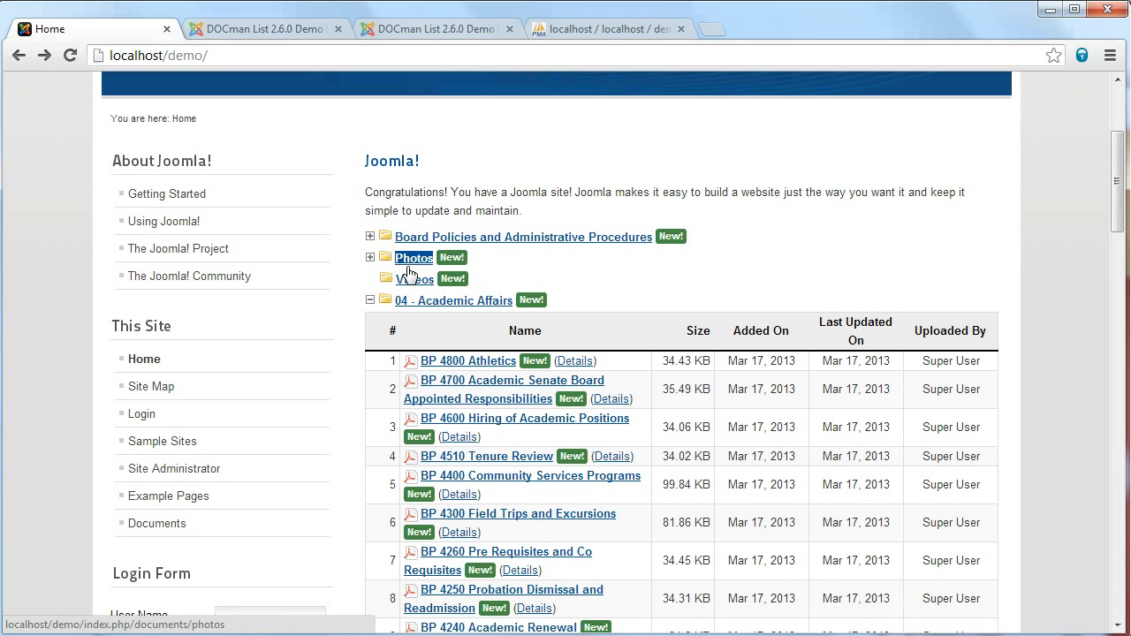
Examine the 04 - Academic Affairs document table, then collapse its Word Documents subfolder and the category itself
{"action": "scroll", "coordinate": [398, 281], "scroll_direction": "down", "scroll_amount": 1}
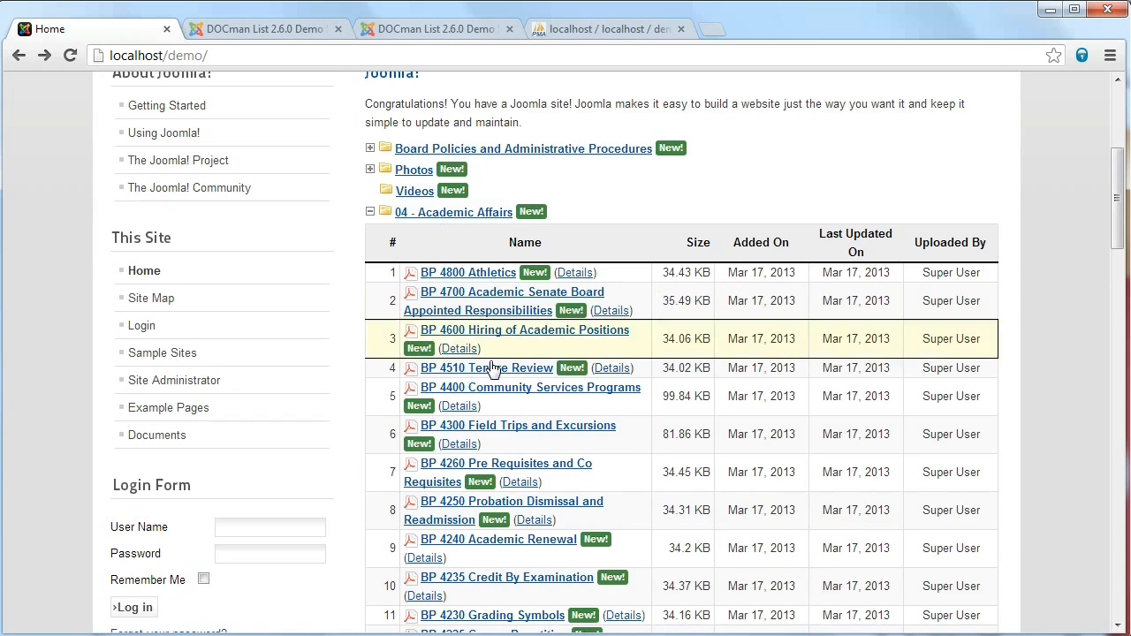
{"action": "scroll", "coordinate": [490, 369], "scroll_direction": "down", "scroll_amount": 3}
{"action": "scroll", "coordinate": [490, 369], "scroll_direction": "down", "scroll_amount": 10}
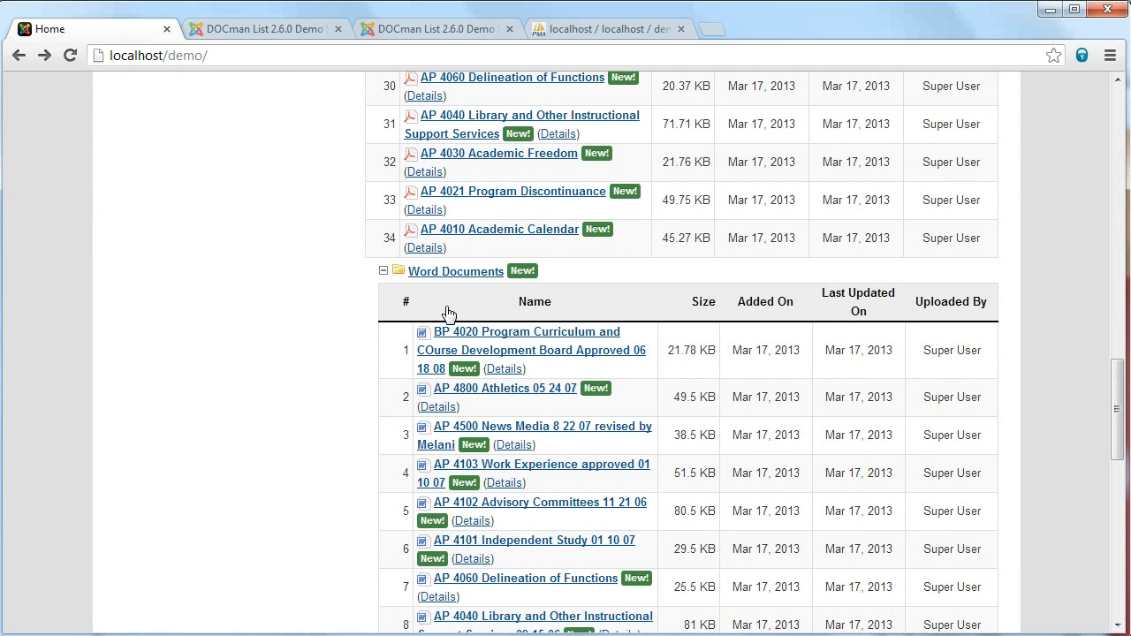
{"action": "scroll", "coordinate": [437, 315], "scroll_direction": "down", "scroll_amount": 1}
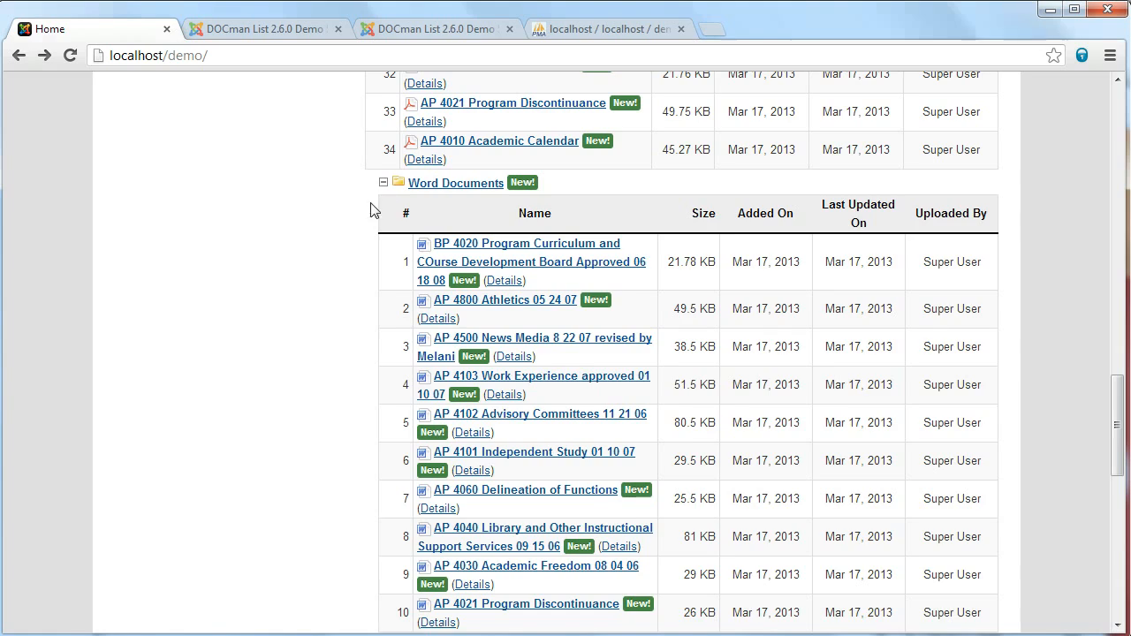
{"action": "left_click", "coordinate": [383, 184]}
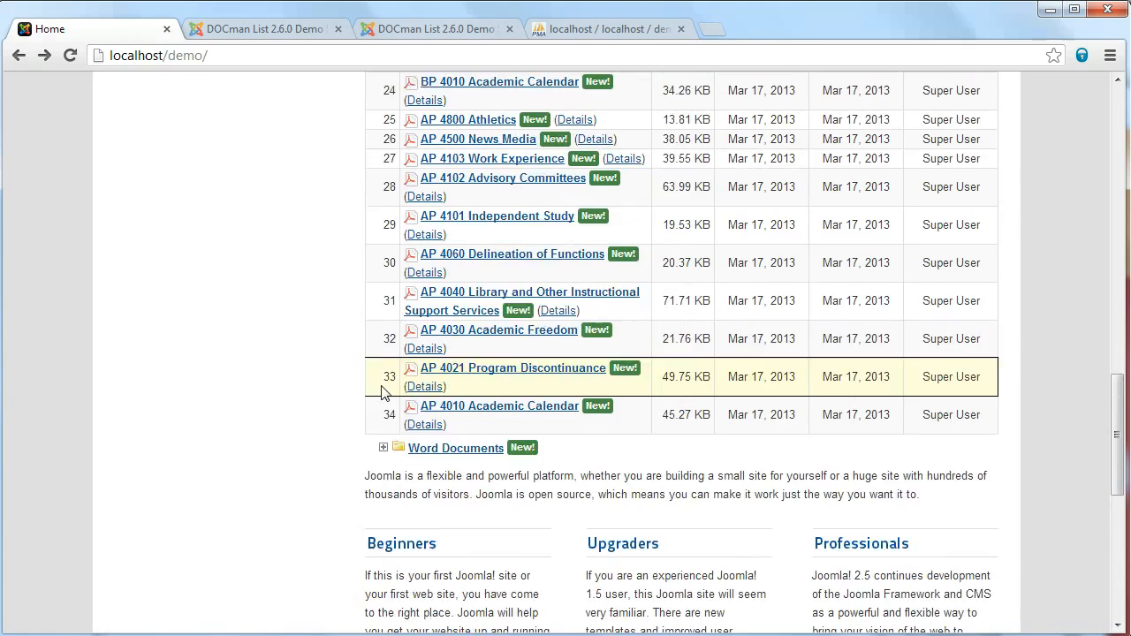
{"action": "scroll", "coordinate": [382, 385], "scroll_direction": "up", "scroll_amount": 13}
{"action": "scroll", "coordinate": [382, 391], "scroll_direction": "up", "scroll_amount": 4}
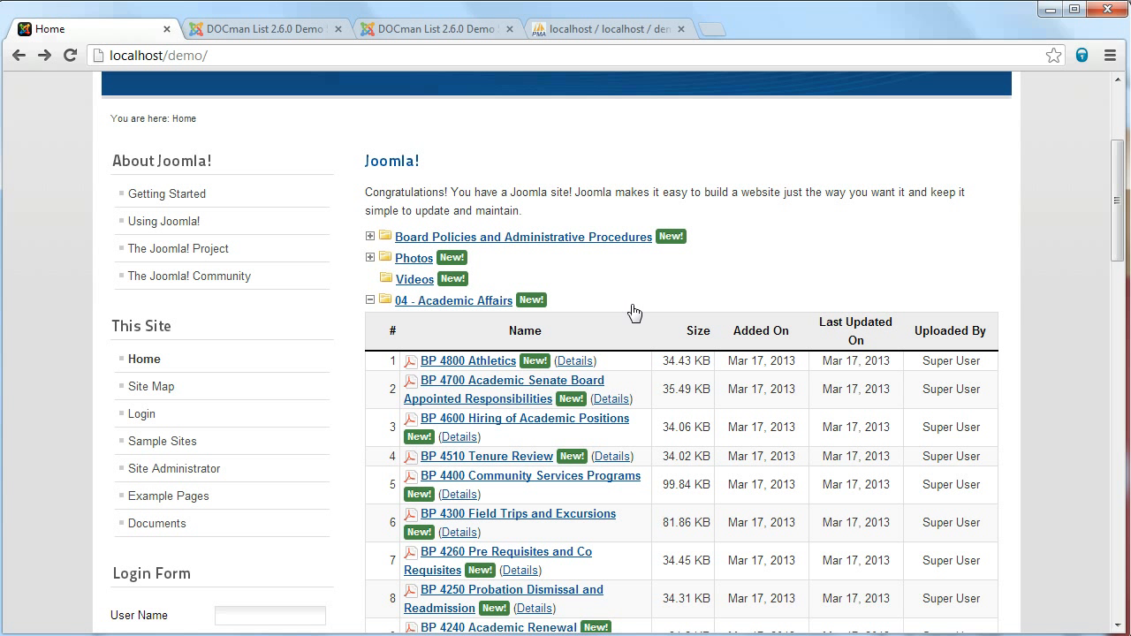
{"action": "left_click", "coordinate": [369, 300]}
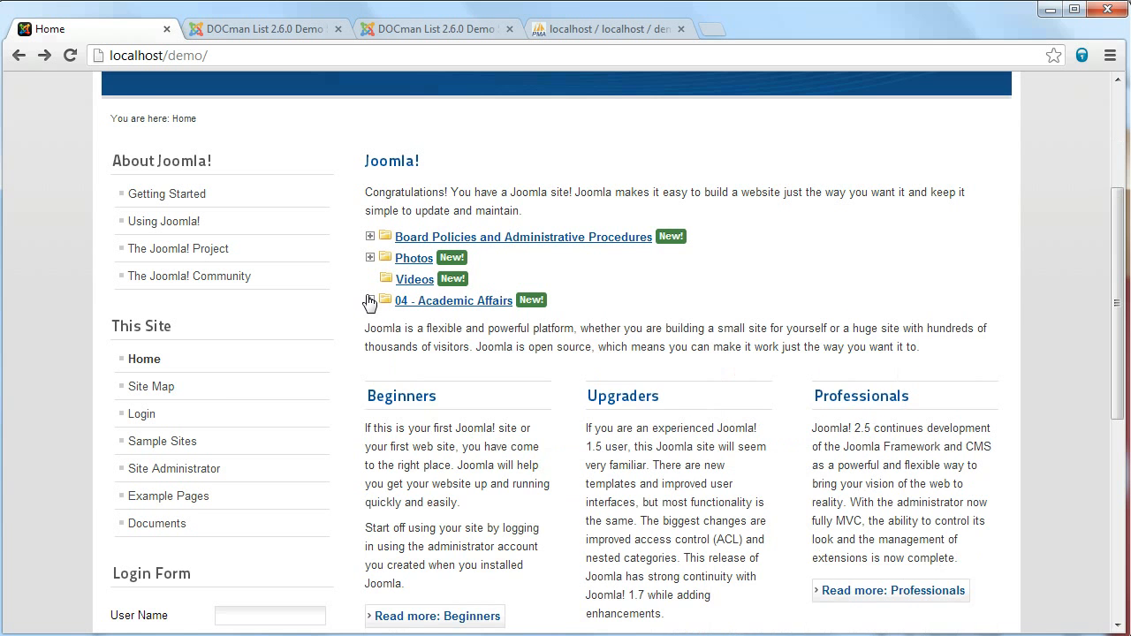
Remove the {docmanlist get_subfolders 3 5} line from the Joomla! article text
{"action": "left_click", "coordinate": [283, 29]}
{"action": "scroll", "coordinate": [376, 324], "scroll_direction": "down", "scroll_amount": 3}
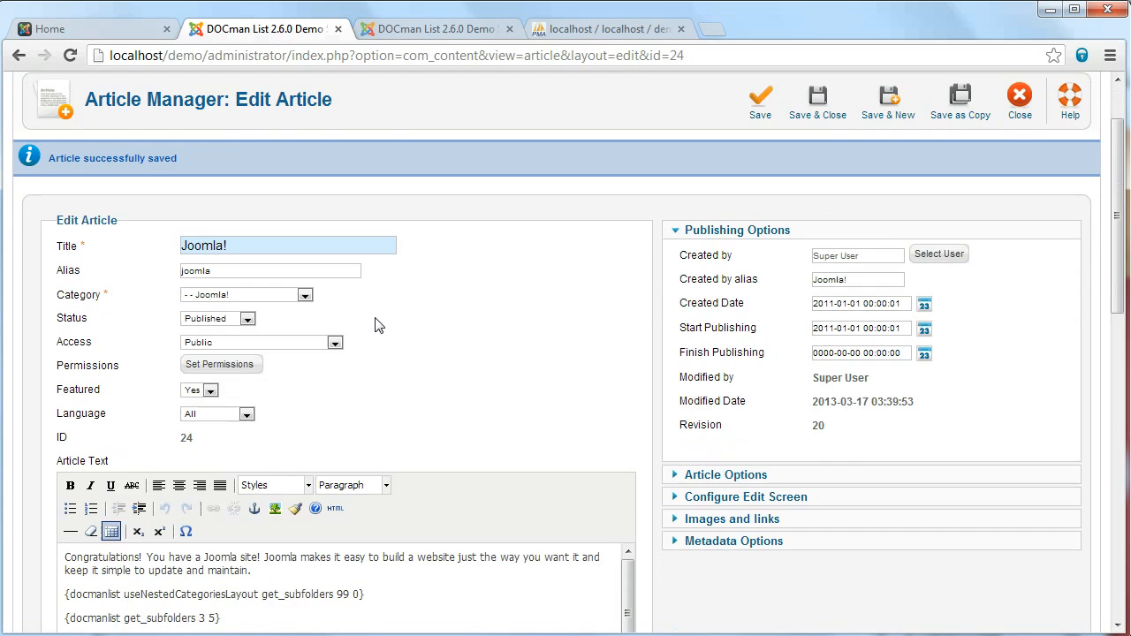
{"action": "triple_click", "coordinate": [336, 441]}
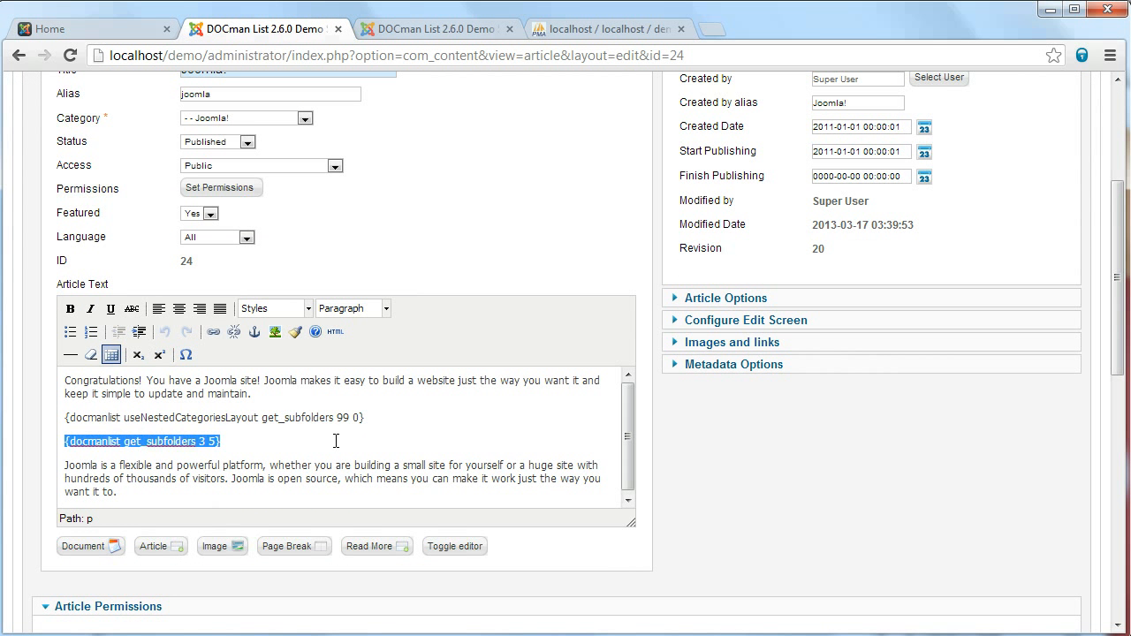
{"action": "key", "text": "BackSpace"}
{"action": "key", "text": "BackSpace"}
Check the layout keys in the Template Type tooltip of the File Listing Plugin for DOCman, and return to the article
{"action": "left_click", "coordinate": [411, 32]}
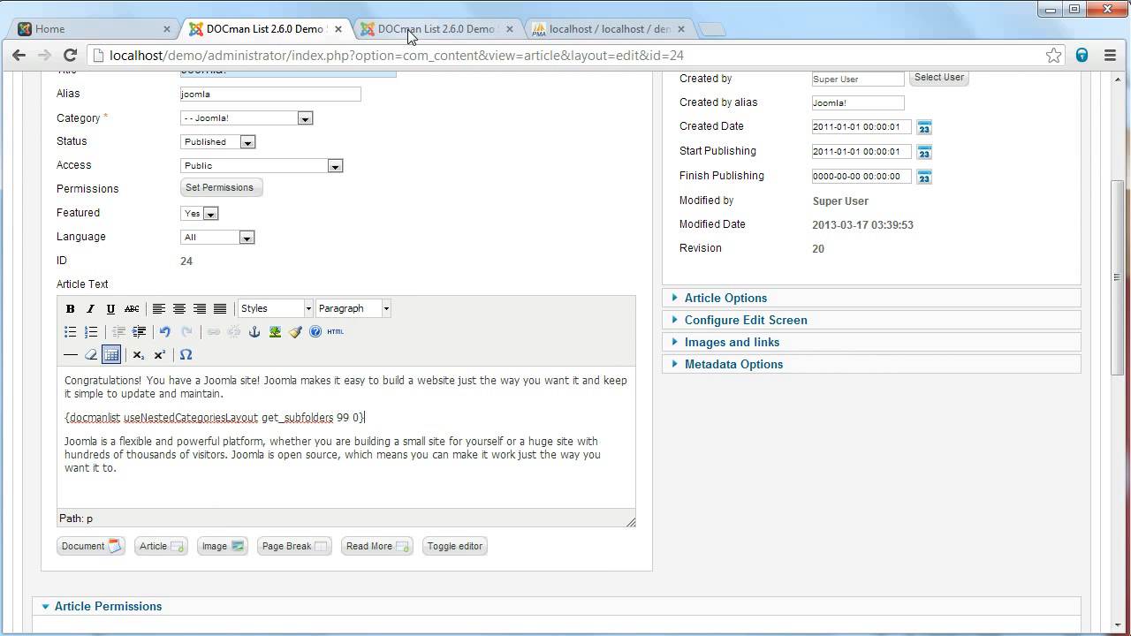
{"action": "mouse_move", "coordinate": [721, 343]}
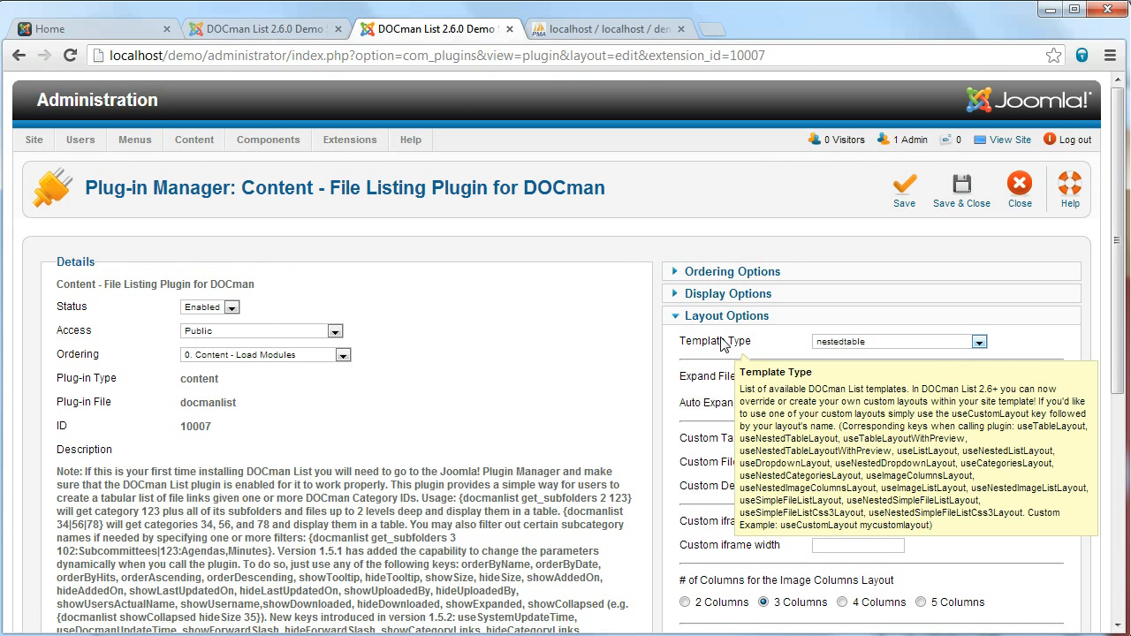
{"action": "left_click", "coordinate": [306, 28]}
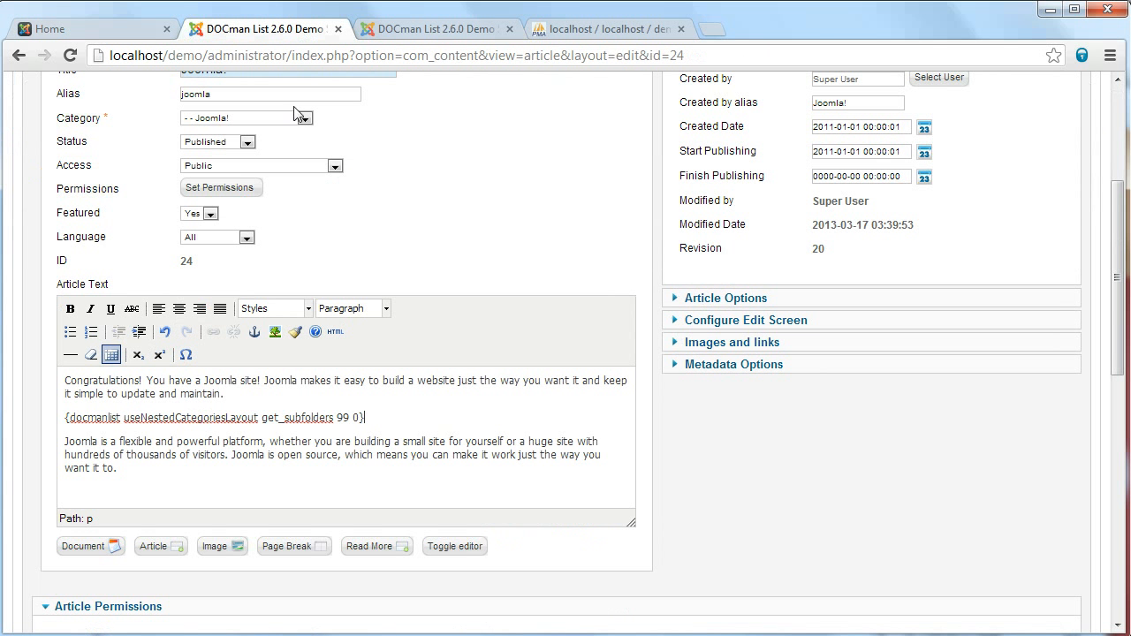
Change the docmanlist tag's layout key to useNestedImageColumnsLayout and save the article
{"action": "left_click", "coordinate": [178, 417]}
{"action": "type", "text": "ImageColumns"}
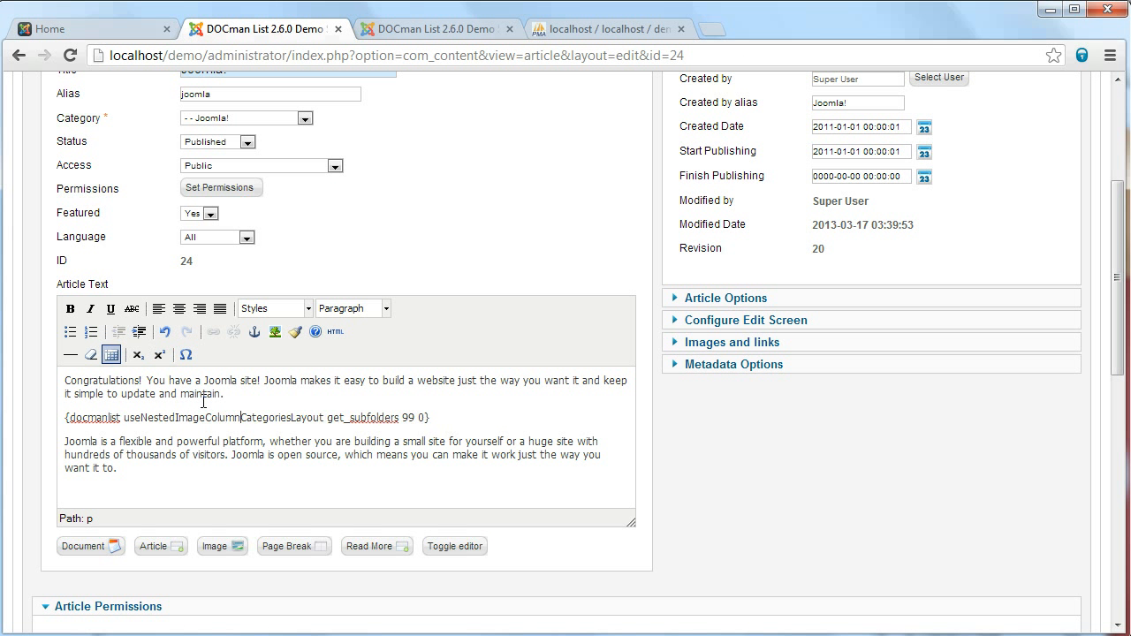
{"action": "key", "text": "Delete"}
{"action": "key", "text": "Delete"}
{"action": "key", "text": "Delete"}
{"action": "key", "text": "Delete"}
{"action": "key", "text": "Delete"}
{"action": "key", "text": "Delete"}
{"action": "key", "text": "Delete"}
{"action": "key", "text": "Delete"}
{"action": "key", "text": "Delete"}
{"action": "key", "text": "Delete"}
{"action": "key", "text": "Delete"}
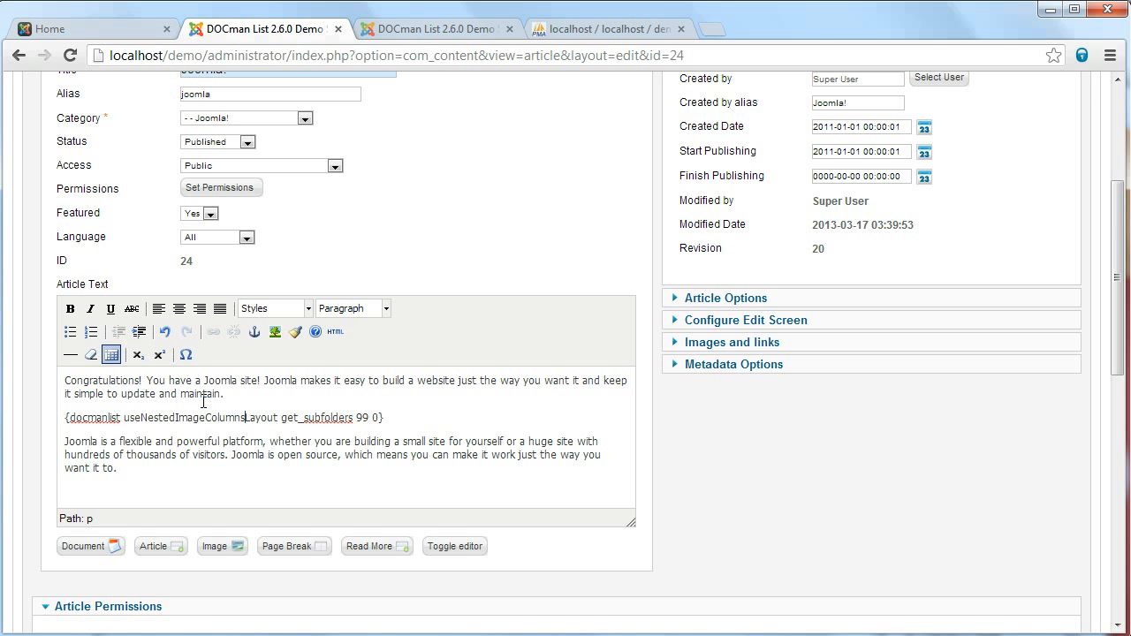
{"action": "scroll", "coordinate": [911, 333], "scroll_direction": "up", "scroll_amount": 3}
{"action": "left_click", "coordinate": [756, 193]}
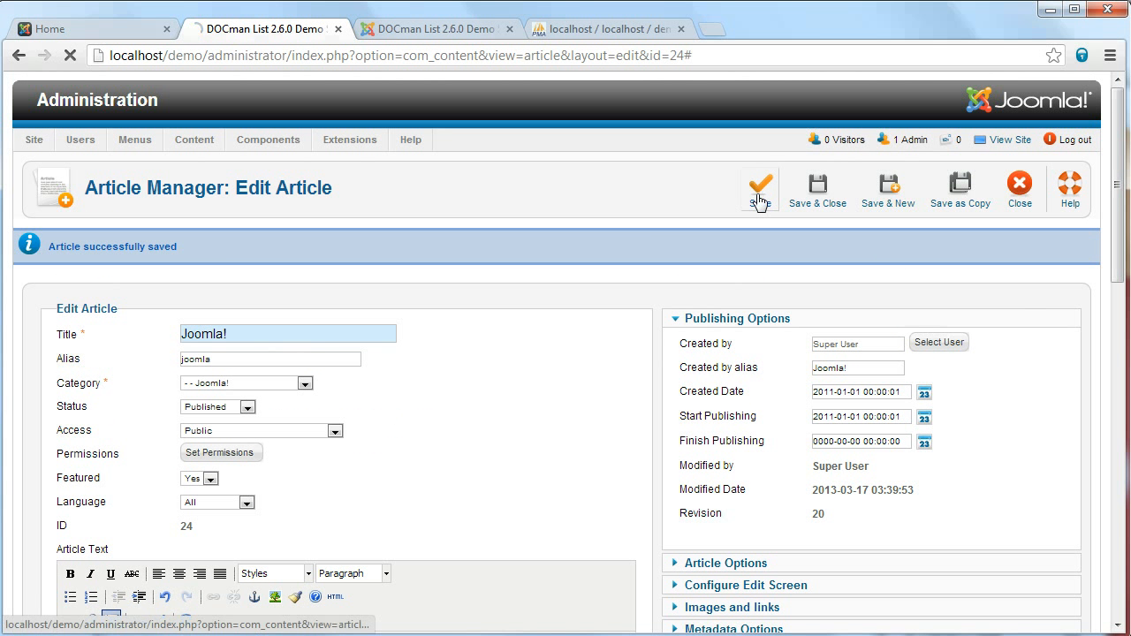
Reload the home page and examine the nested image columns listing of the 01 - The District and 02 - Board of Trustees documents
{"action": "left_click", "coordinate": [93, 28]}
{"action": "left_click", "coordinate": [70, 55]}
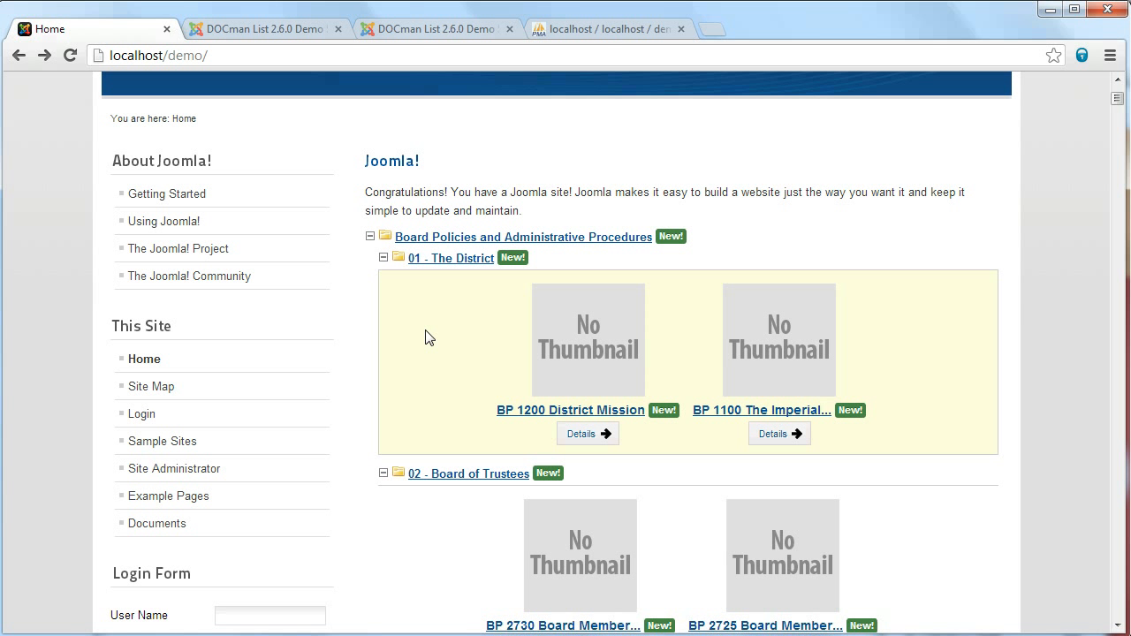
{"action": "scroll", "coordinate": [601, 416], "scroll_direction": "down", "scroll_amount": 1}
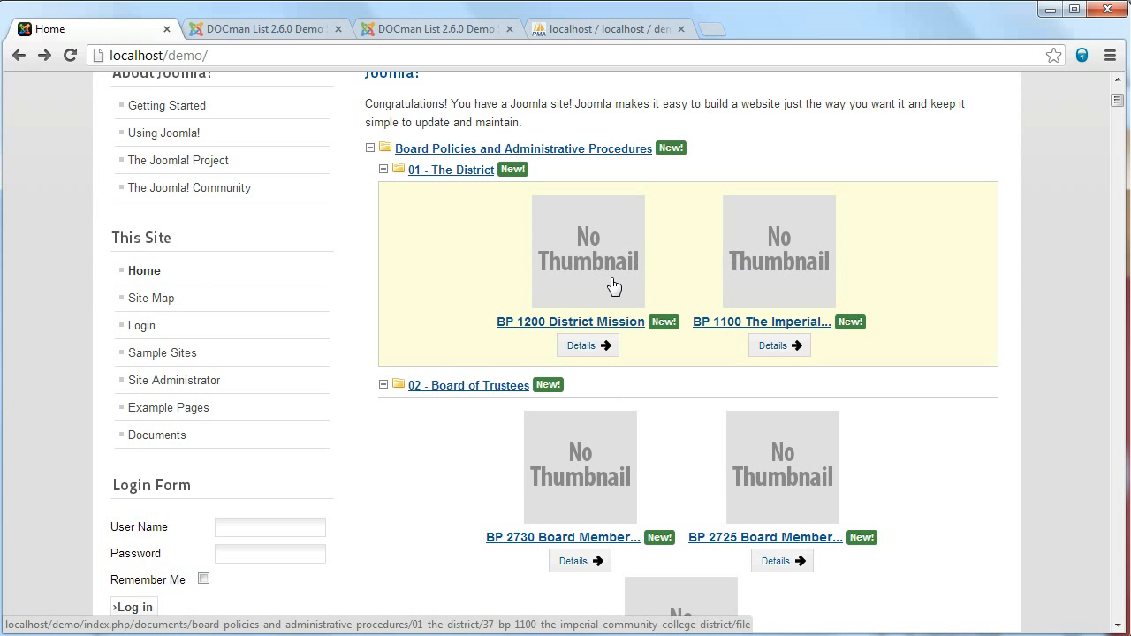
{"action": "scroll", "coordinate": [790, 533], "scroll_direction": "down", "scroll_amount": 1}
{"action": "scroll", "coordinate": [750, 429], "scroll_direction": "down", "scroll_amount": 1}
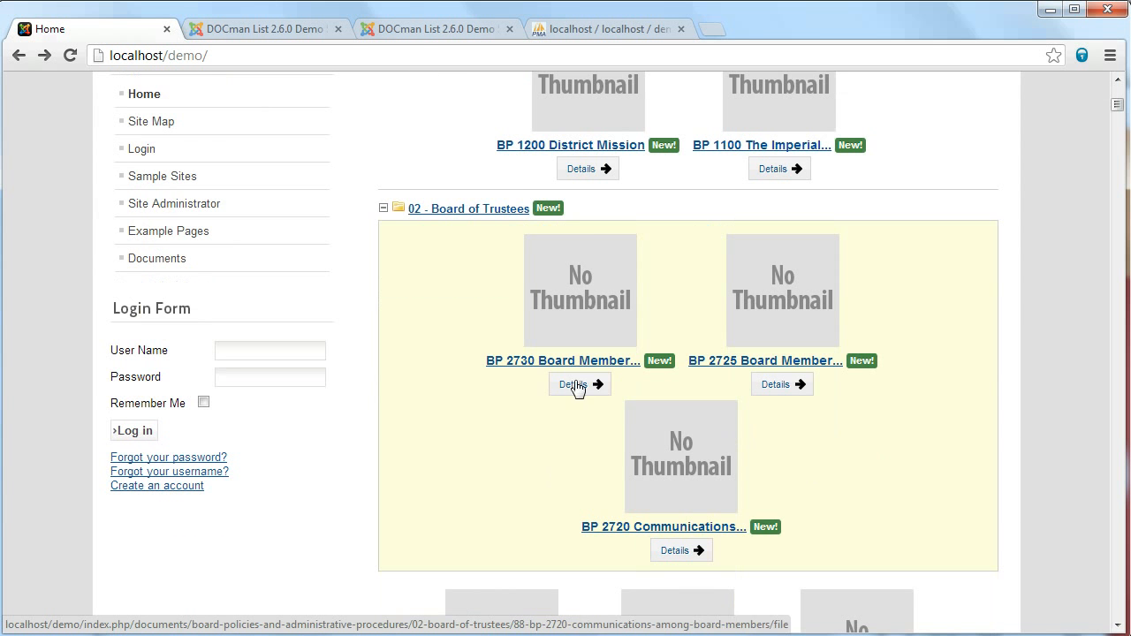
{"action": "scroll", "coordinate": [617, 462], "scroll_direction": "up", "scroll_amount": 1}
{"action": "scroll", "coordinate": [616, 462], "scroll_direction": "up", "scroll_amount": 1}
{"action": "scroll", "coordinate": [623, 315], "scroll_direction": "down", "scroll_amount": 6}
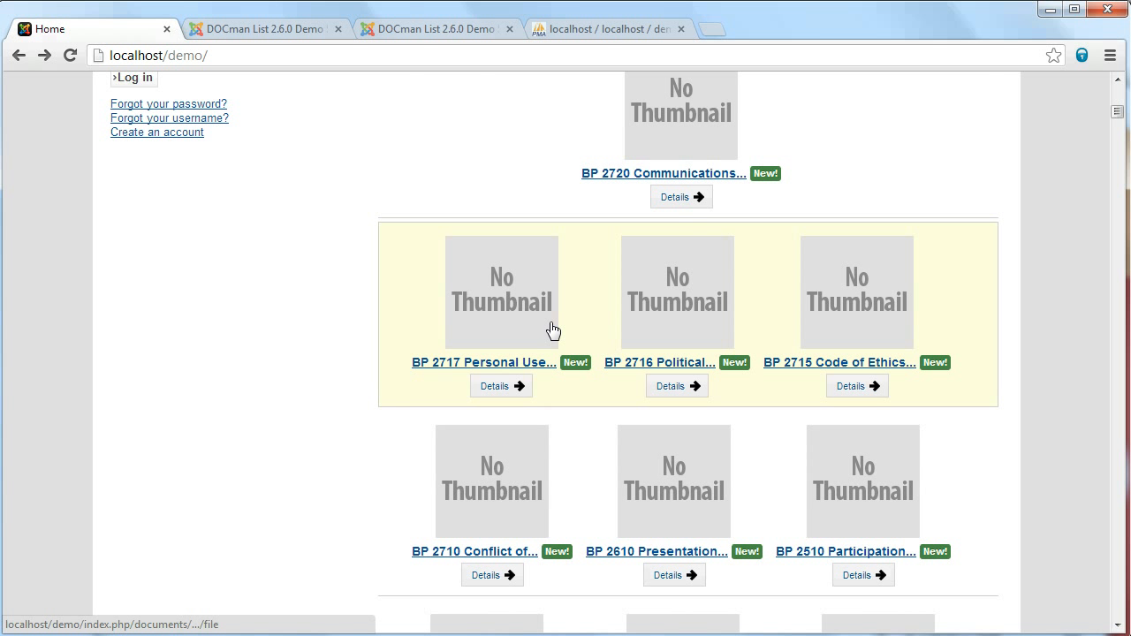
{"action": "scroll", "coordinate": [552, 327], "scroll_direction": "up", "scroll_amount": 2}
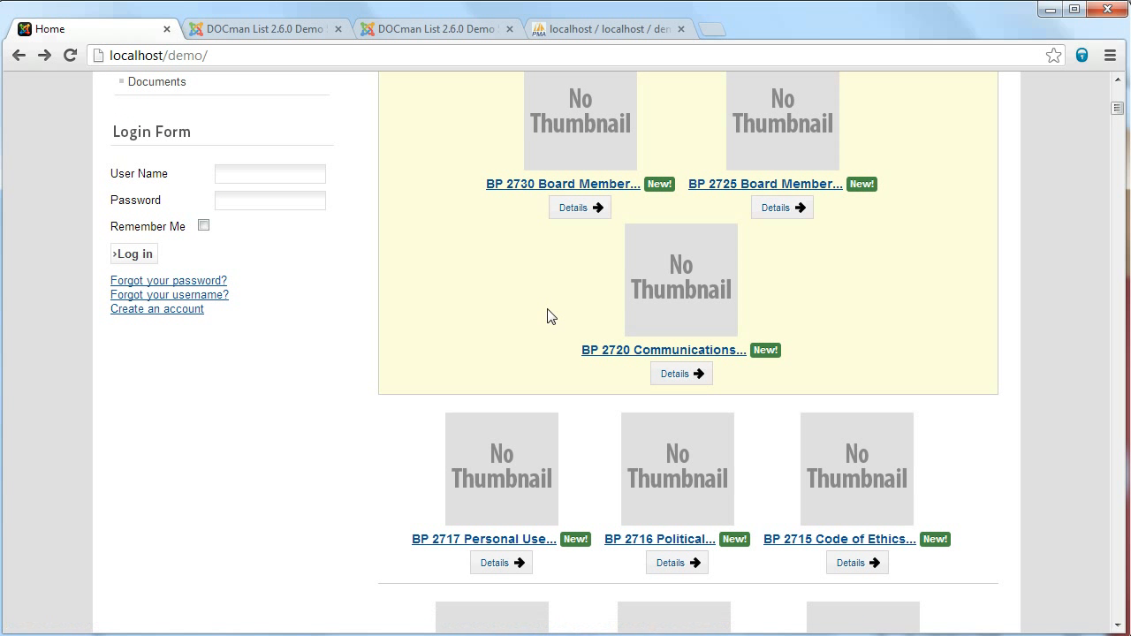
{"action": "scroll", "coordinate": [548, 316], "scroll_direction": "up", "scroll_amount": 1}
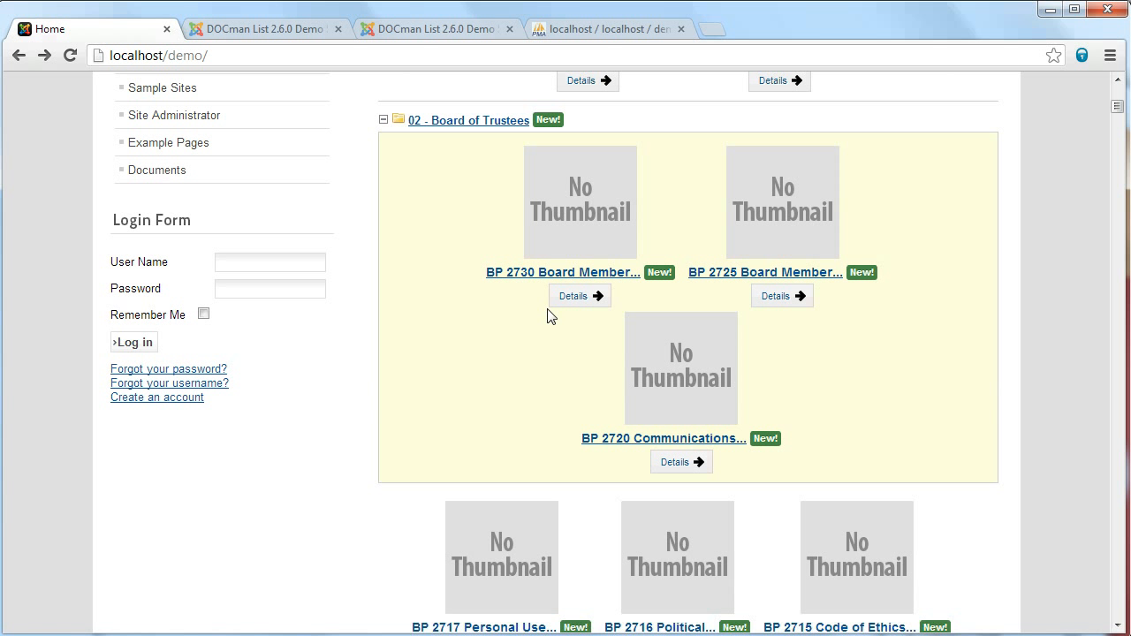
{"action": "scroll", "coordinate": [547, 317], "scroll_direction": "down", "scroll_amount": 7}
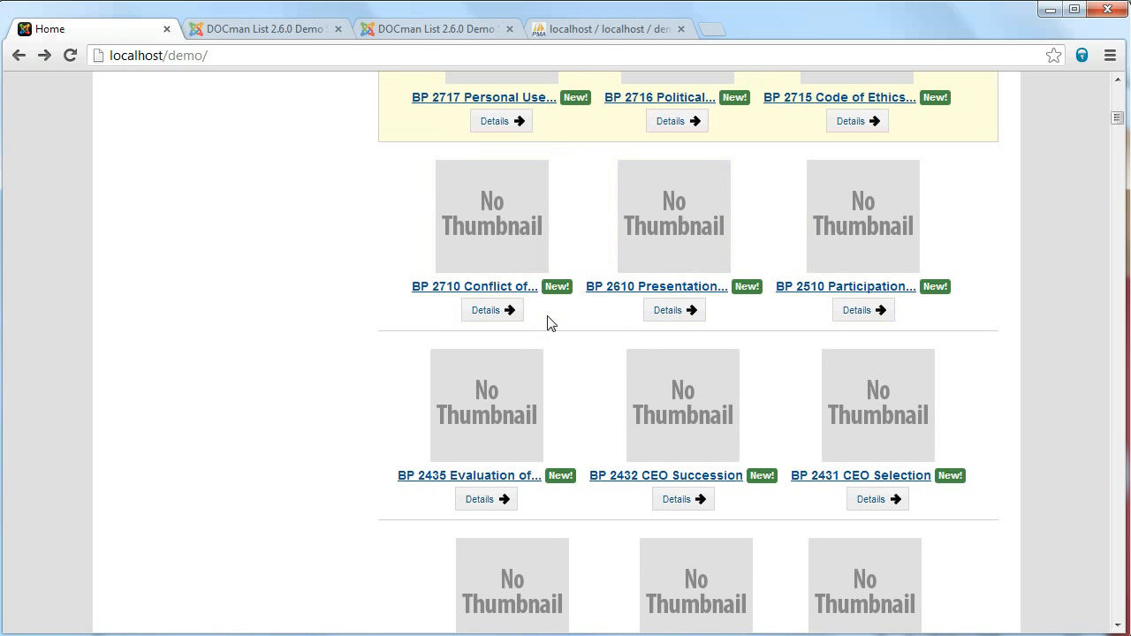
{"action": "scroll", "coordinate": [549, 321], "scroll_direction": "down", "scroll_amount": 2}
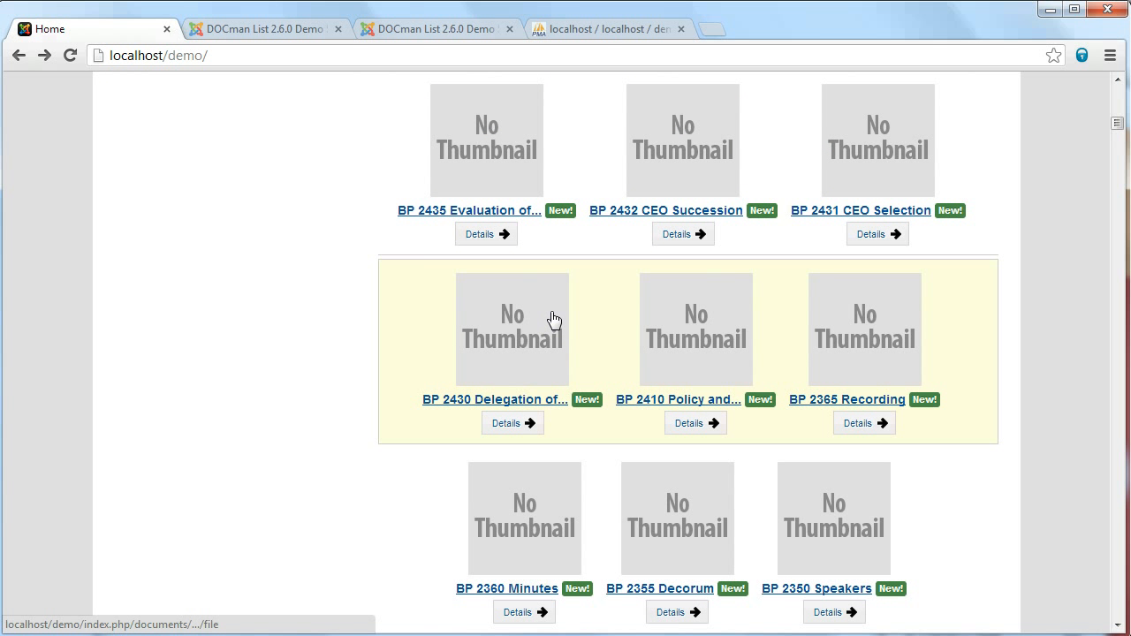
{"action": "scroll", "coordinate": [532, 330], "scroll_direction": "down", "scroll_amount": 2}
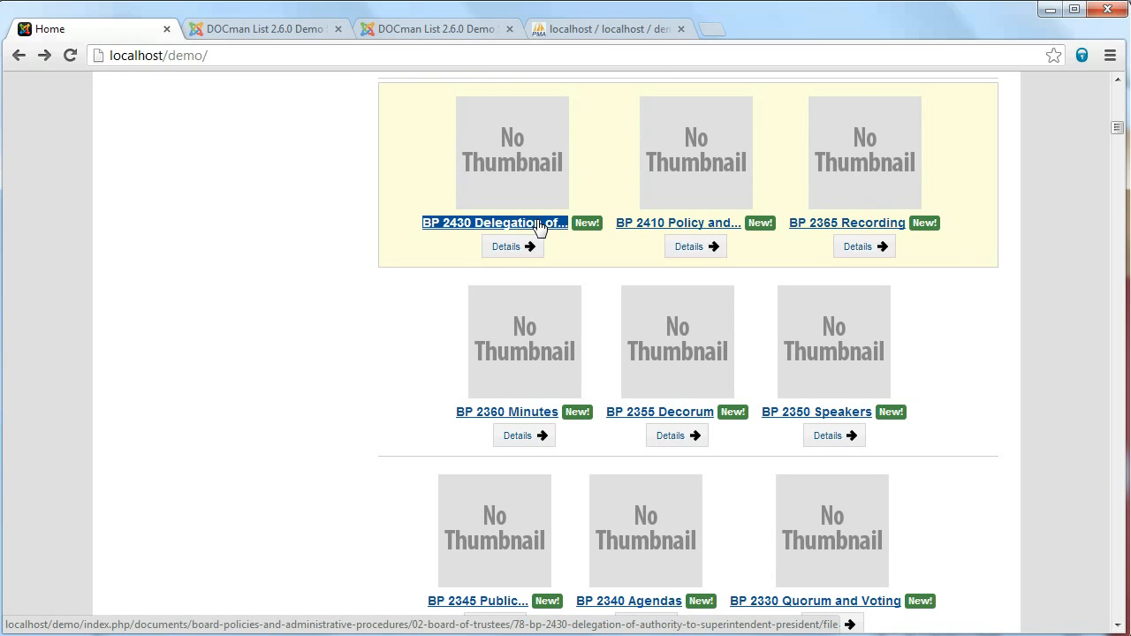
Collapse the Board Policies category and the 2010-12-24, 2011-03-27 and 2011-11-12 photo folders to view the 2012-12-12 thumbnails in columns
{"action": "scroll", "coordinate": [538, 230], "scroll_direction": "down", "scroll_amount": 15}
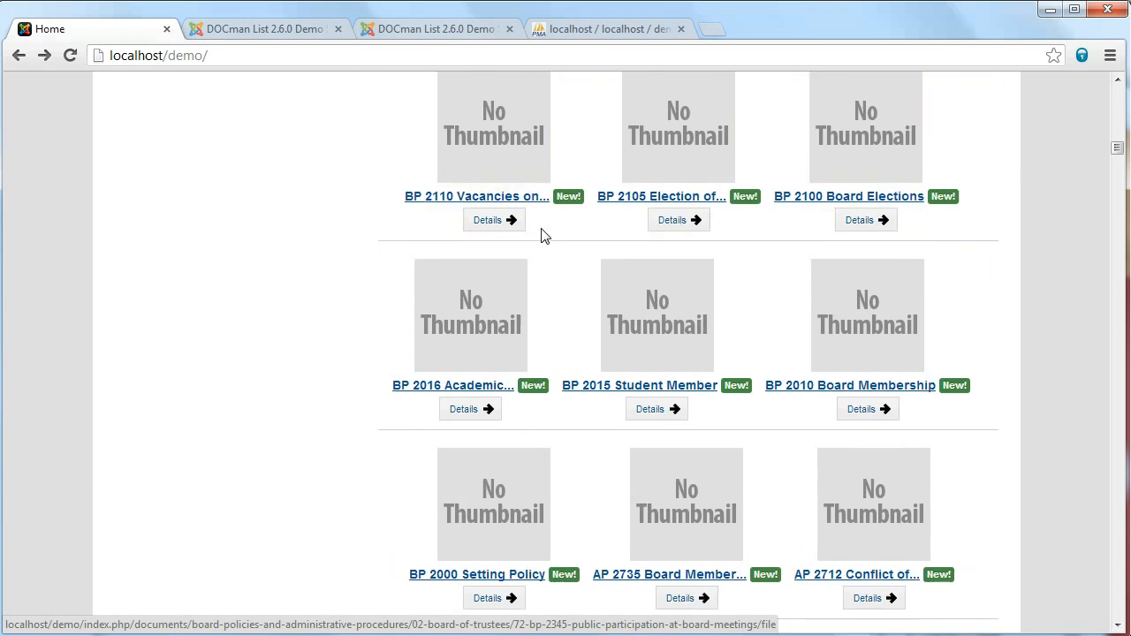
{"action": "scroll", "coordinate": [537, 235], "scroll_direction": "up", "scroll_amount": 10}
{"action": "scroll", "coordinate": [533, 257], "scroll_direction": "up", "scroll_amount": 15}
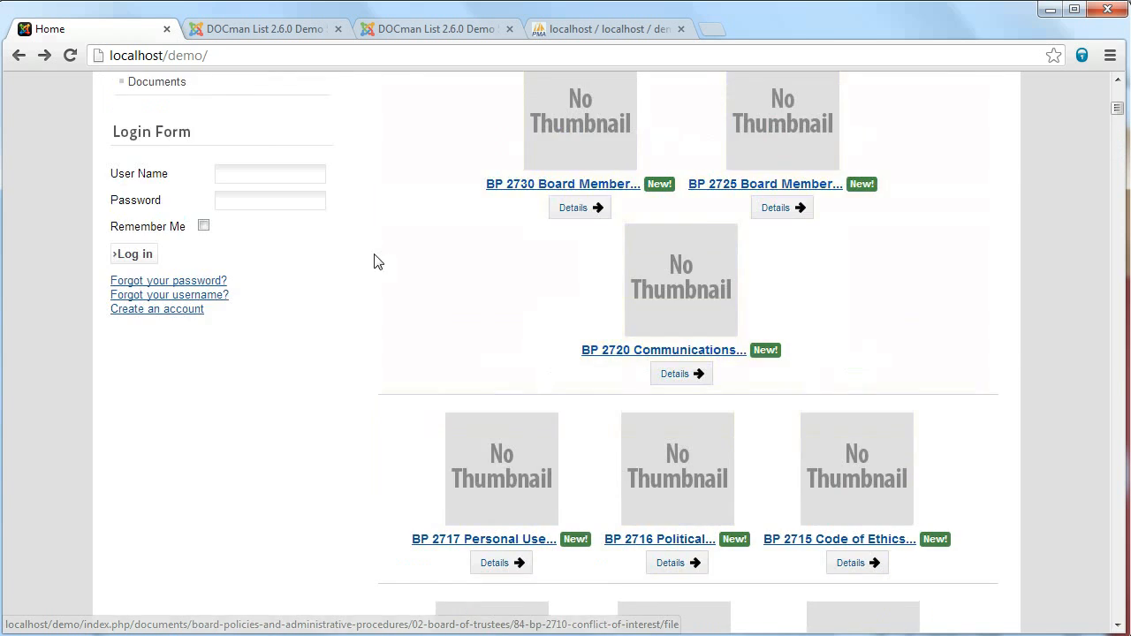
{"action": "triple_click", "coordinate": [382, 272]}
{"action": "left_click", "coordinate": [370, 324]}
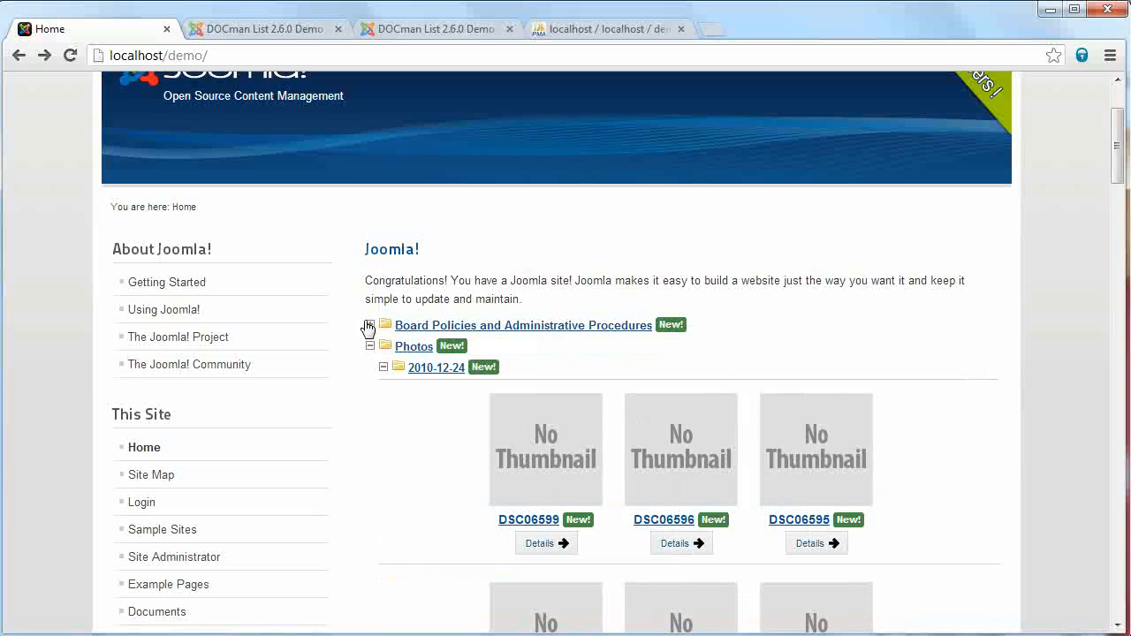
{"action": "left_click", "coordinate": [383, 368]}
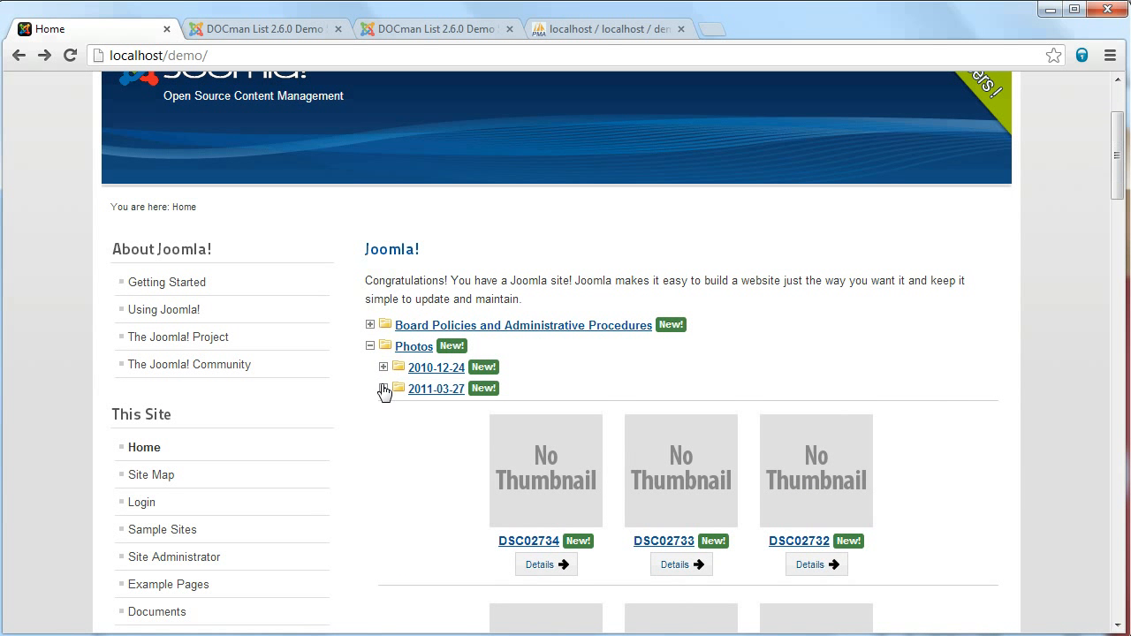
{"action": "left_click", "coordinate": [383, 389]}
{"action": "left_click", "coordinate": [384, 411]}
{"action": "scroll", "coordinate": [730, 421], "scroll_direction": "down", "scroll_amount": 2}
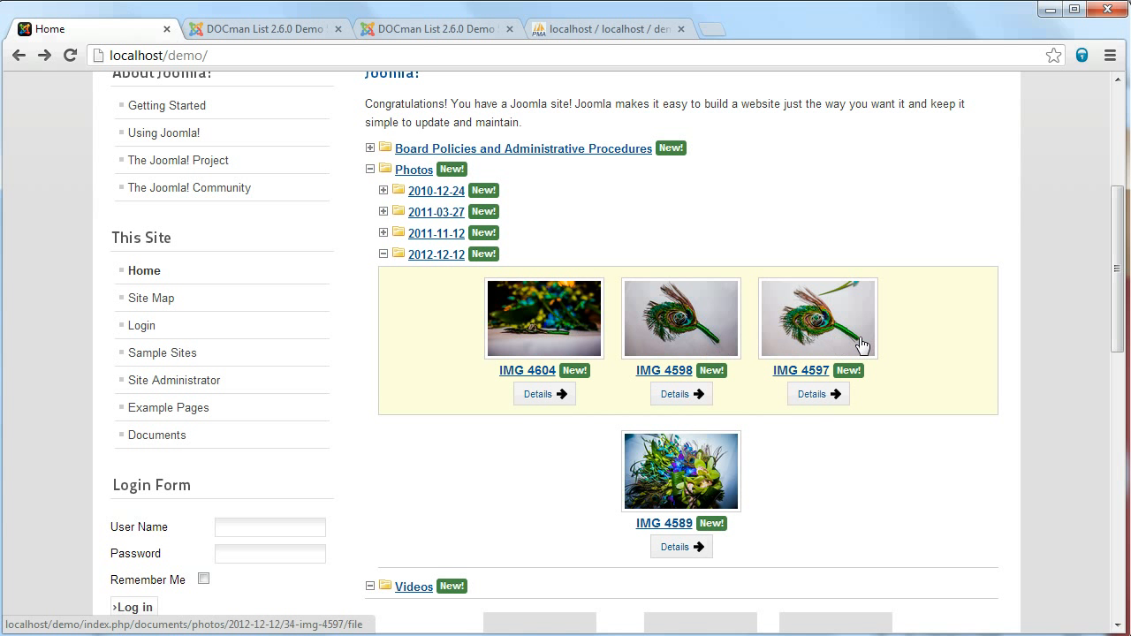
{"action": "scroll", "coordinate": [848, 353], "scroll_direction": "down", "scroll_amount": 1}
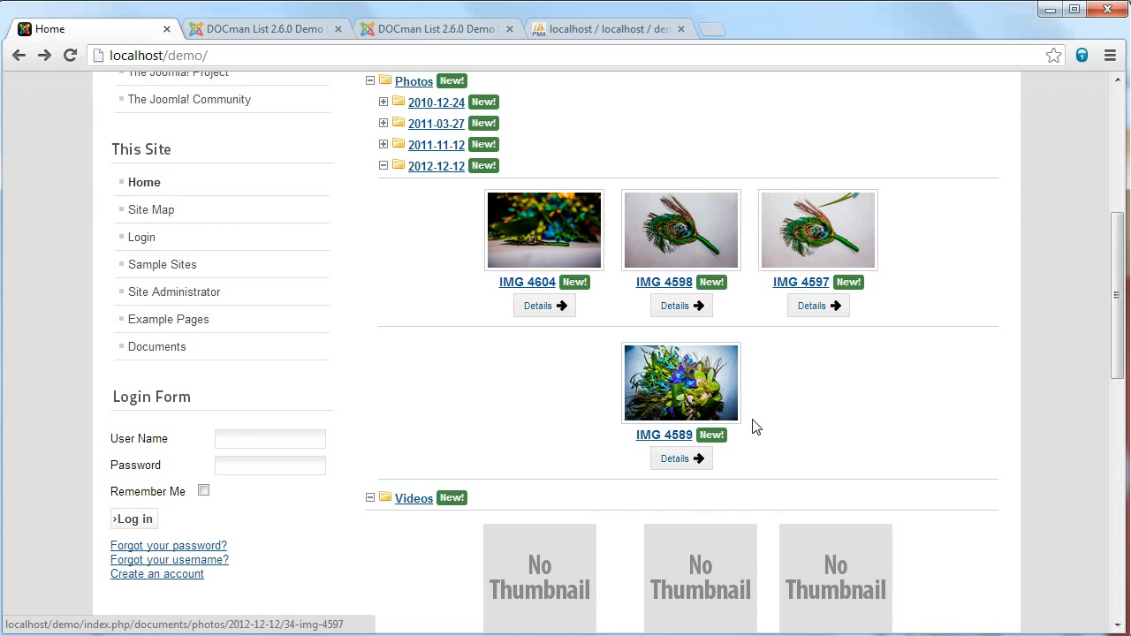
Open the full-size IMG 4604 photo, return to the home page, and collapse the listing again down to the 2012-12-12 photos
{"action": "left_click", "coordinate": [536, 305]}
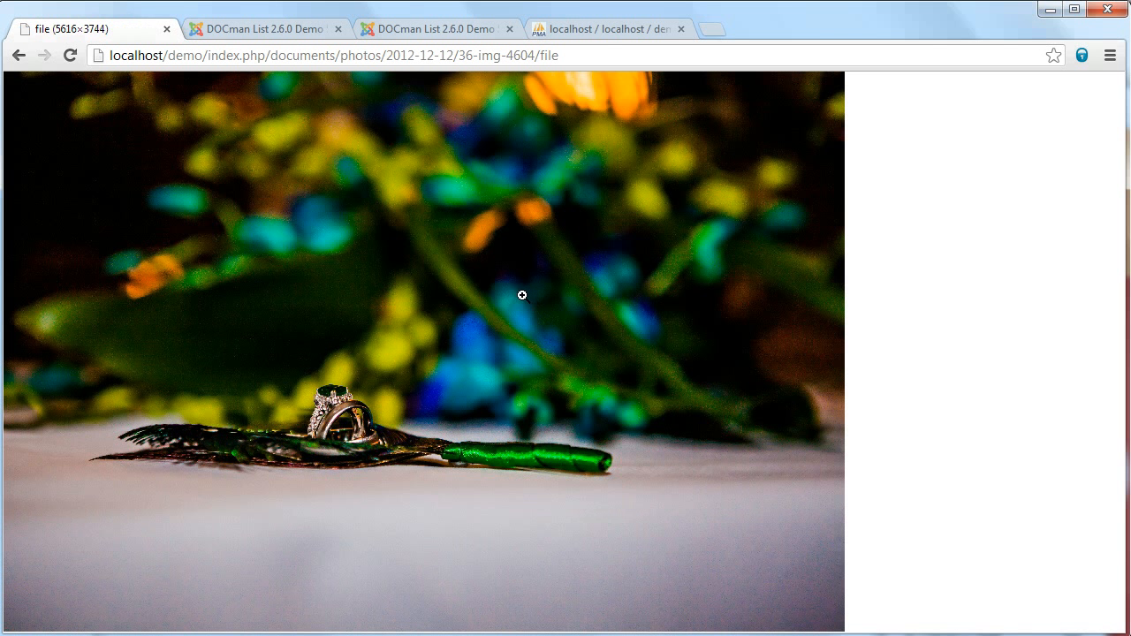
{"action": "left_click", "coordinate": [19, 55]}
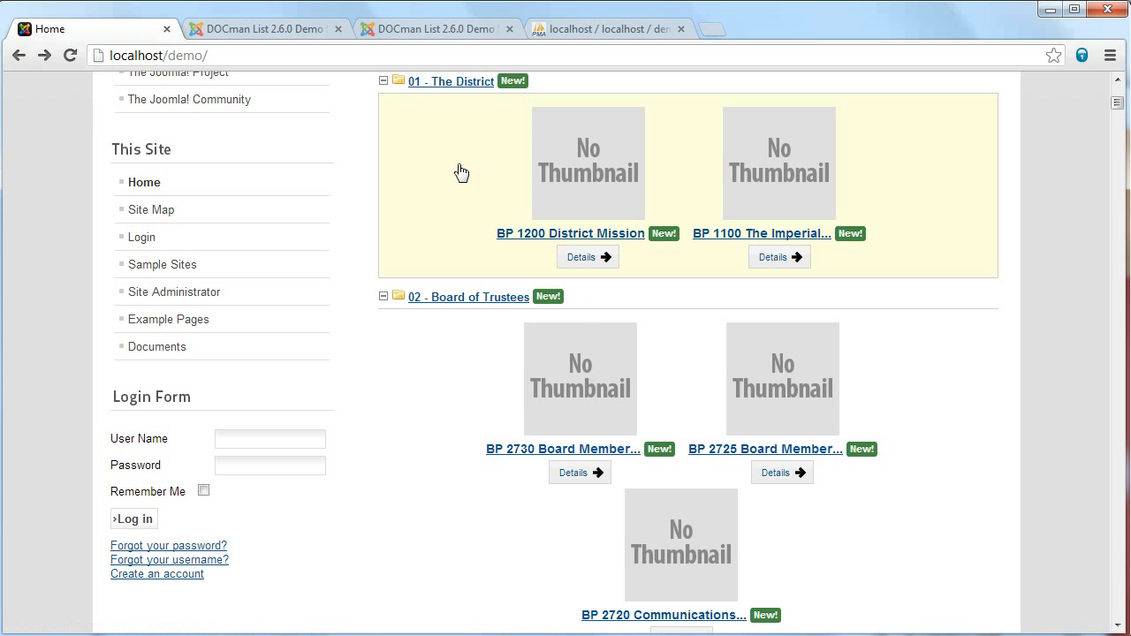
{"action": "scroll", "coordinate": [361, 212], "scroll_direction": "up", "scroll_amount": 2}
{"action": "left_click", "coordinate": [370, 236]}
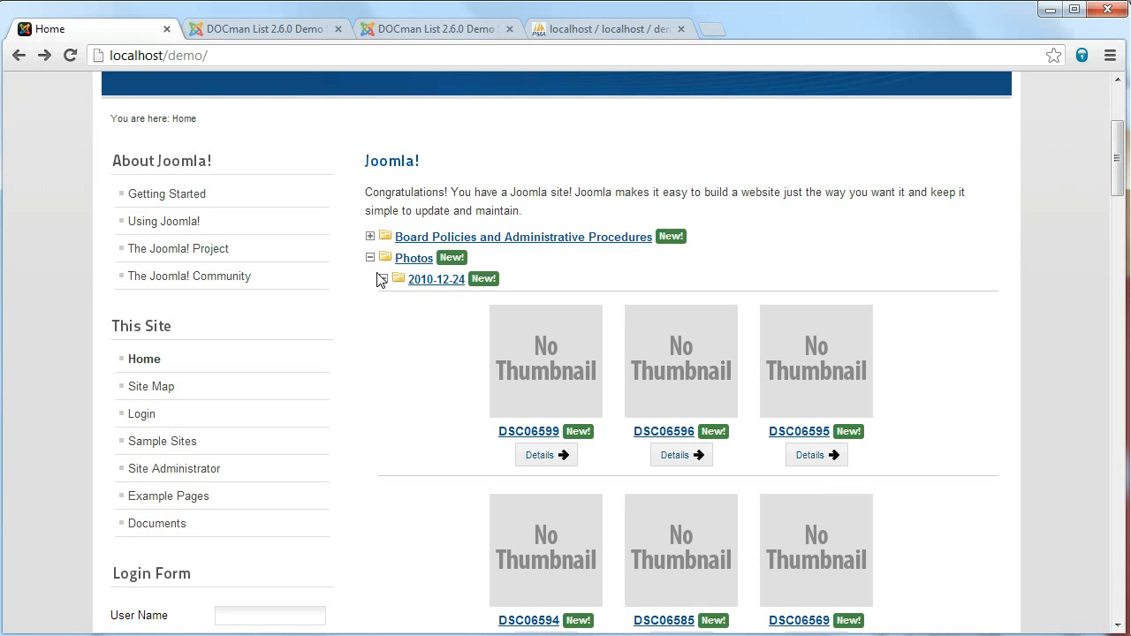
{"action": "left_click", "coordinate": [382, 278]}
{"action": "left_click", "coordinate": [383, 299]}
{"action": "left_click", "coordinate": [382, 321]}
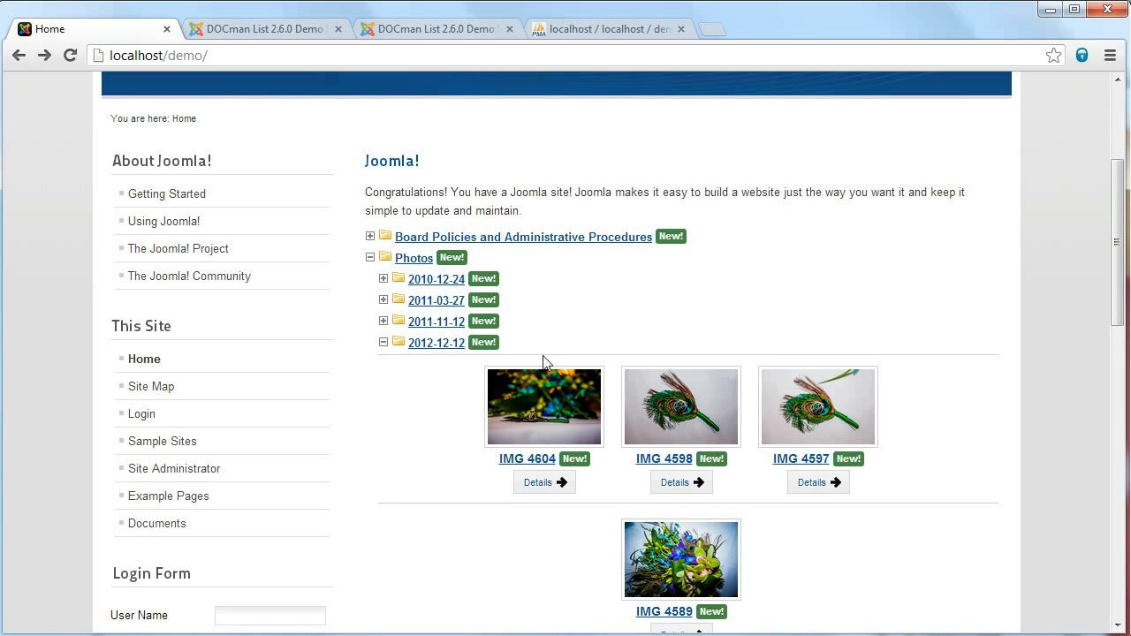
{"action": "scroll", "coordinate": [565, 309], "scroll_direction": "down", "scroll_amount": 3}
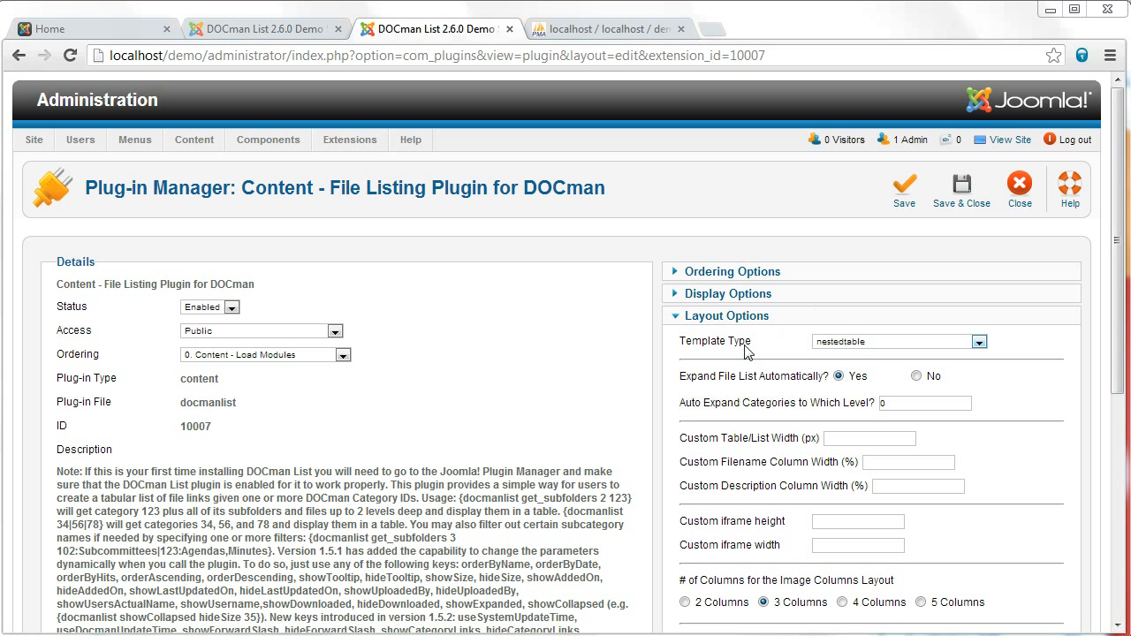
Change the docmanlist tag's layout key in the article to useNestedImageListLayout and save the article
{"action": "mouse_move", "coordinate": [738, 350]}
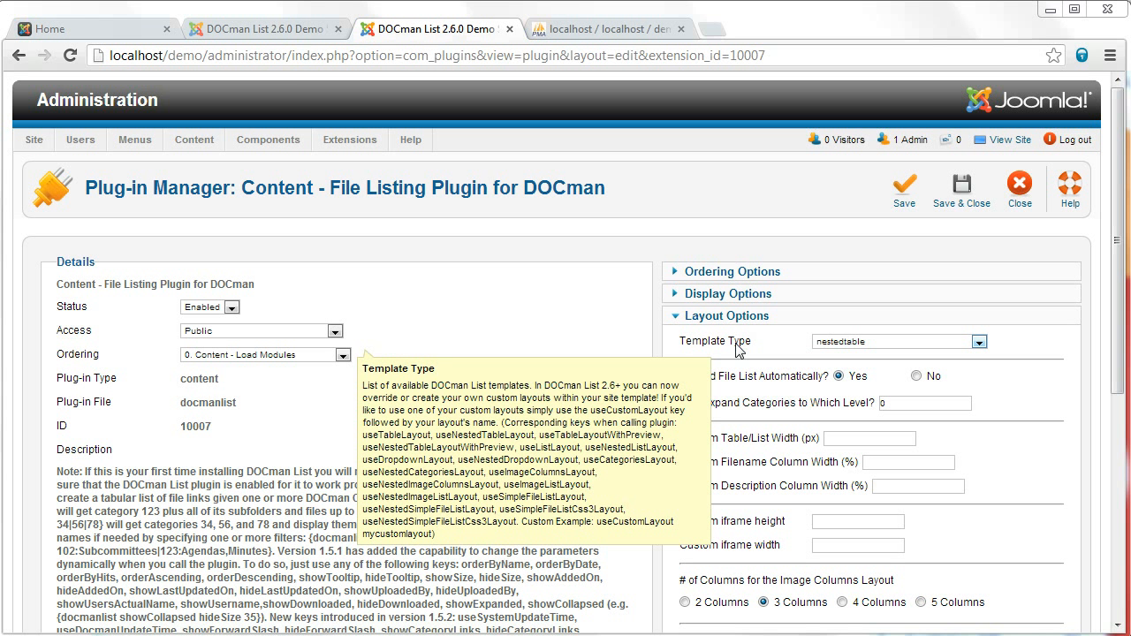
{"action": "left_click", "coordinate": [286, 35]}
{"action": "scroll", "coordinate": [113, 398], "scroll_direction": "down", "scroll_amount": 2}
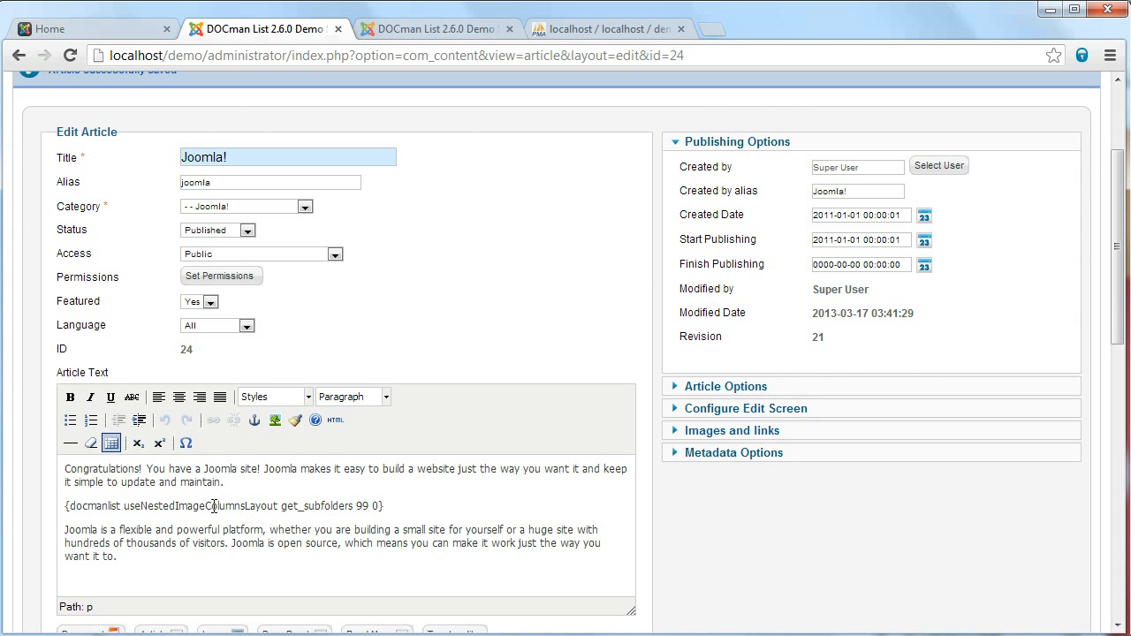
{"action": "type", "text": "List"}
{"action": "key", "text": "Delete"}
{"action": "key", "text": "Delete"}
{"action": "key", "text": "Delete"}
{"action": "key", "text": "Delete"}
{"action": "key", "text": "Delete"}
{"action": "key", "text": "Delete"}
{"action": "key", "text": "Delete"}
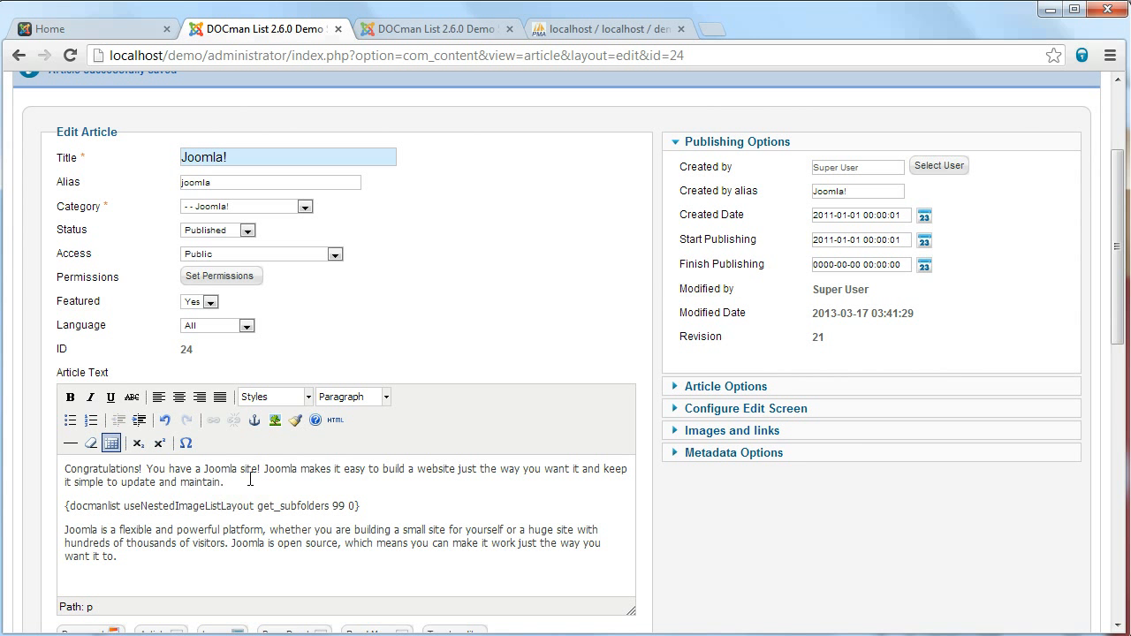
{"action": "scroll", "coordinate": [250, 478], "scroll_direction": "up", "scroll_amount": 2}
{"action": "left_click", "coordinate": [760, 187]}
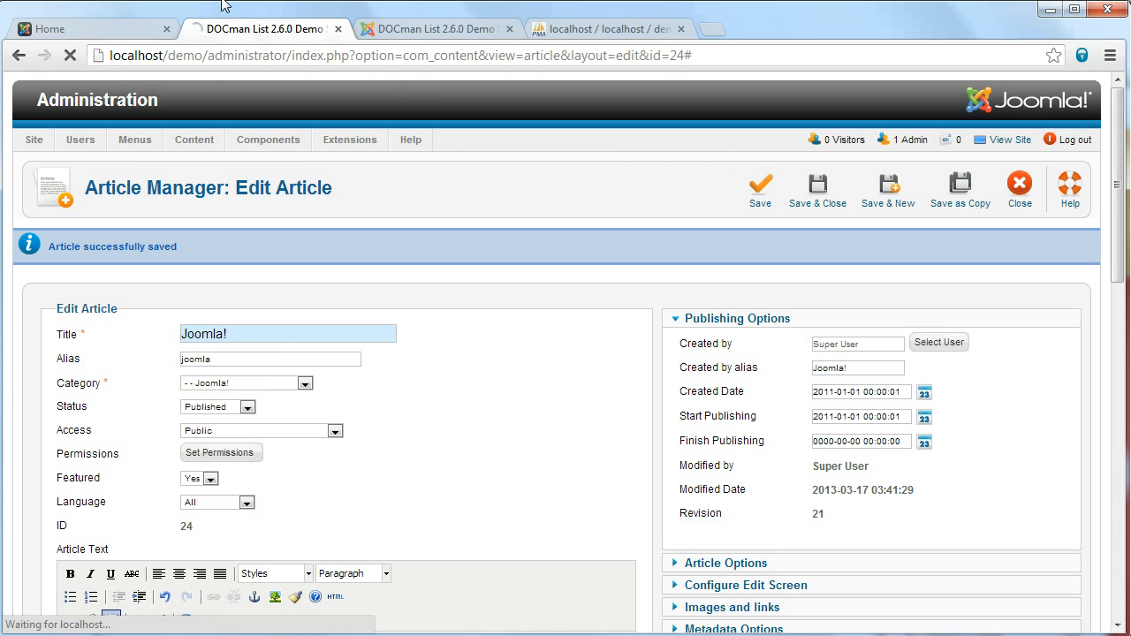
Reload the home page and view the nested image list of the 01 - The District documents
{"action": "left_click", "coordinate": [64, 20]}
{"action": "left_click", "coordinate": [70, 56]}
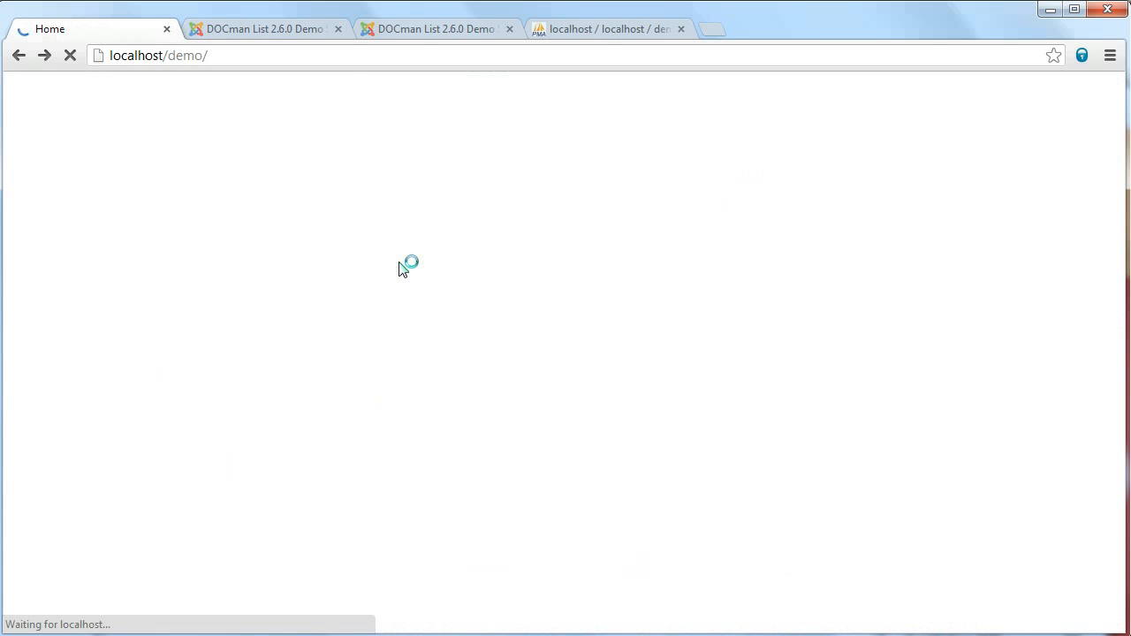
{"action": "scroll", "coordinate": [399, 262], "scroll_direction": "down", "scroll_amount": 5}
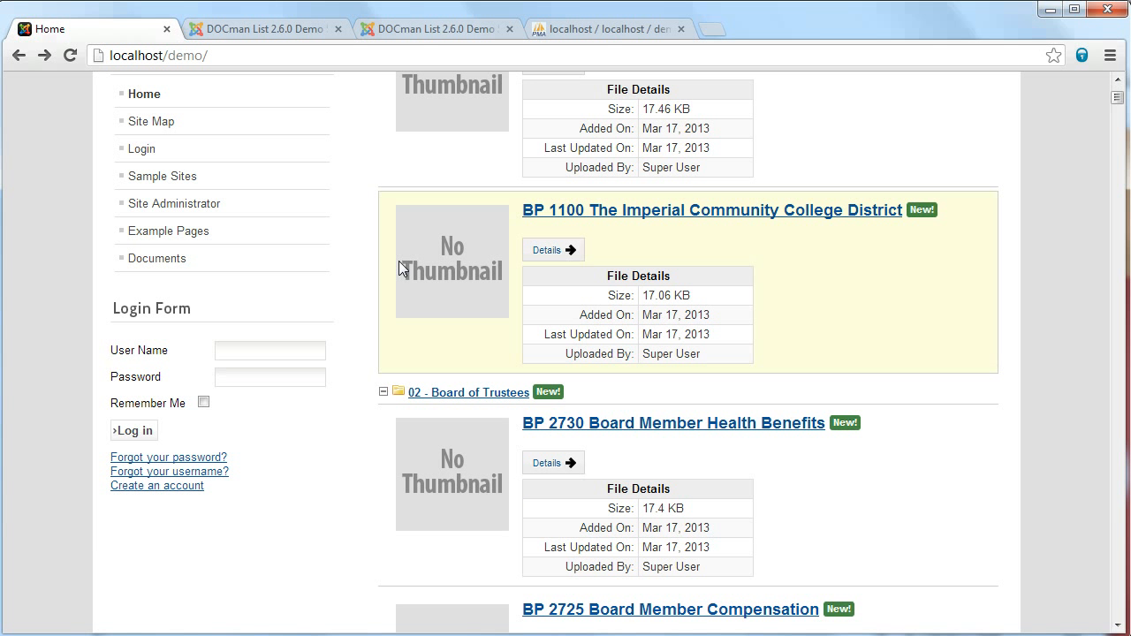
{"action": "scroll", "coordinate": [398, 262], "scroll_direction": "up", "scroll_amount": 5}
{"action": "scroll", "coordinate": [388, 264], "scroll_direction": "down", "scroll_amount": 2}
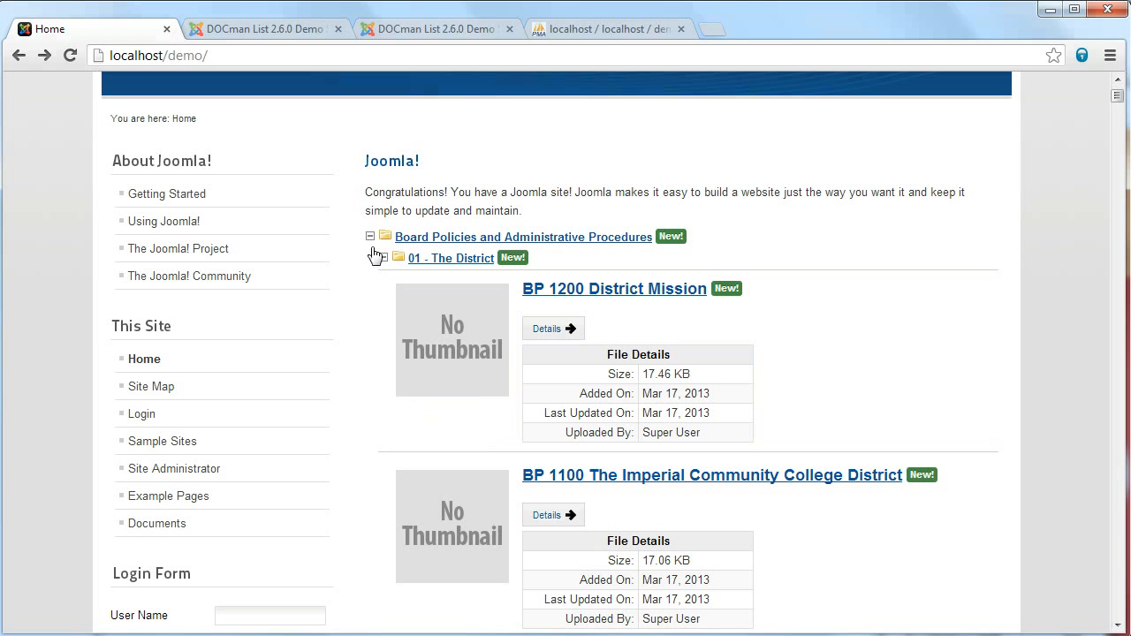
Collapse the Board Policies category and the first three photo folders to bring up the 2012-12-12 photos in the image list
{"action": "left_click", "coordinate": [369, 237]}
{"action": "left_click", "coordinate": [382, 279]}
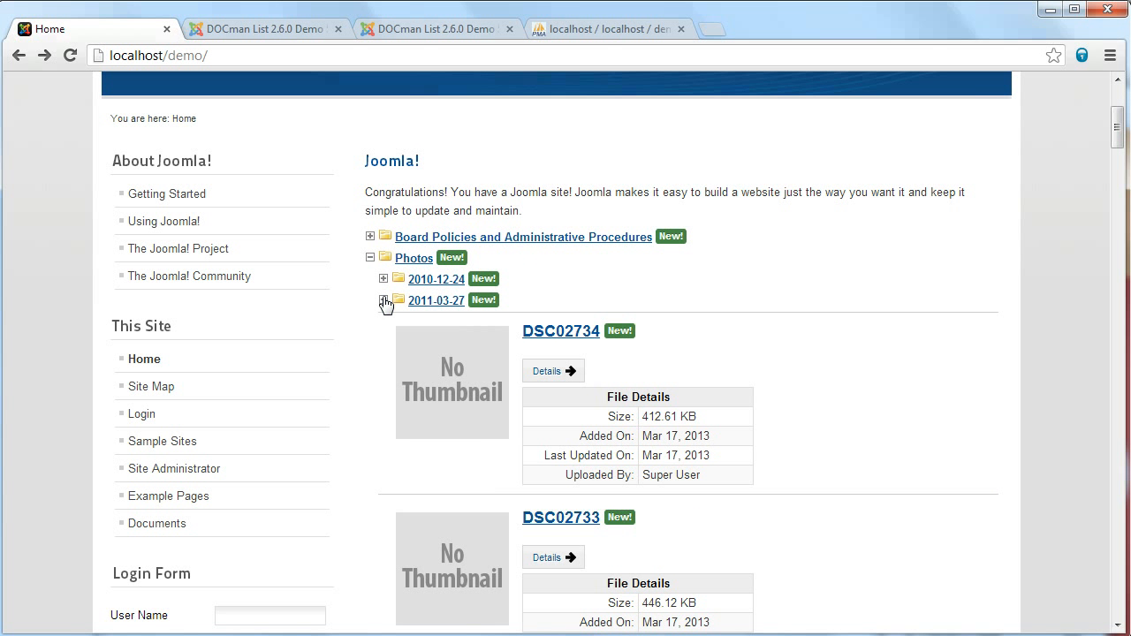
{"action": "left_click", "coordinate": [383, 302]}
{"action": "left_click", "coordinate": [383, 321]}
{"action": "scroll", "coordinate": [649, 345], "scroll_direction": "down", "scroll_amount": 2}
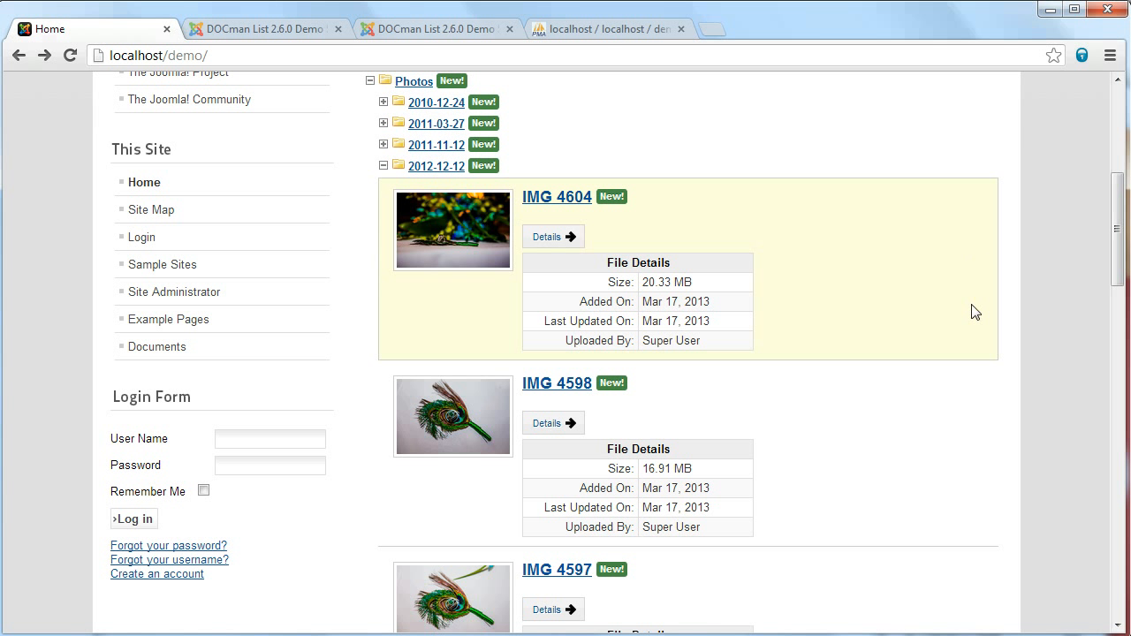
Examine the thumbnails and file details of the 2012-12-12 photos and the Videos category in the image list layout
{"action": "scroll", "coordinate": [919, 350], "scroll_direction": "down", "scroll_amount": 1}
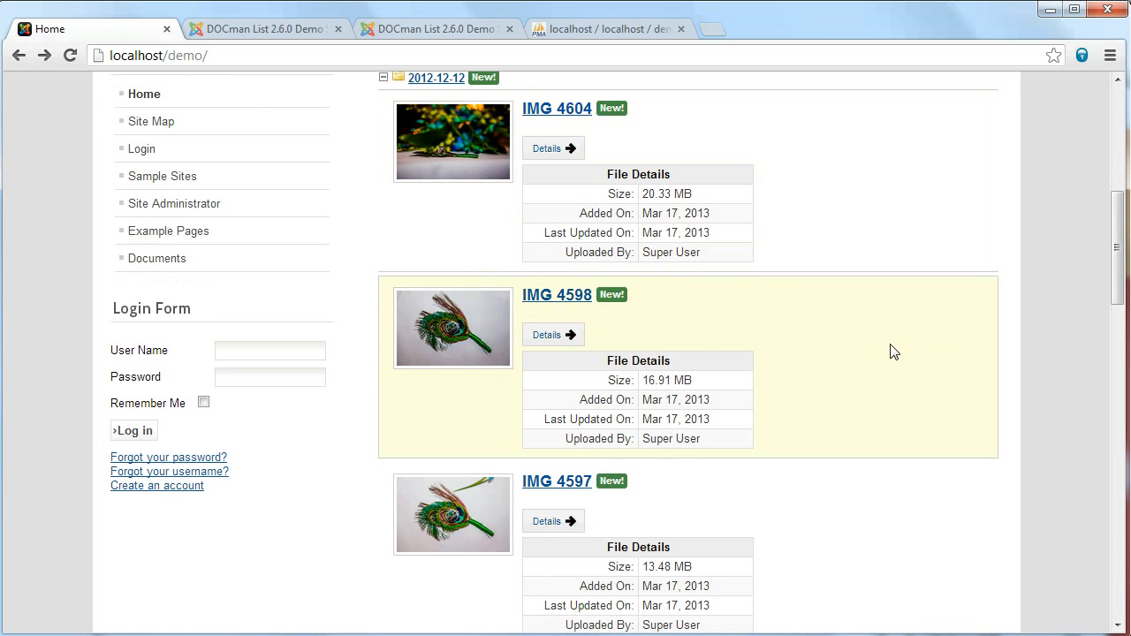
{"action": "scroll", "coordinate": [513, 333], "scroll_direction": "down", "scroll_amount": 1}
{"action": "scroll", "coordinate": [448, 271], "scroll_direction": "down", "scroll_amount": 3}
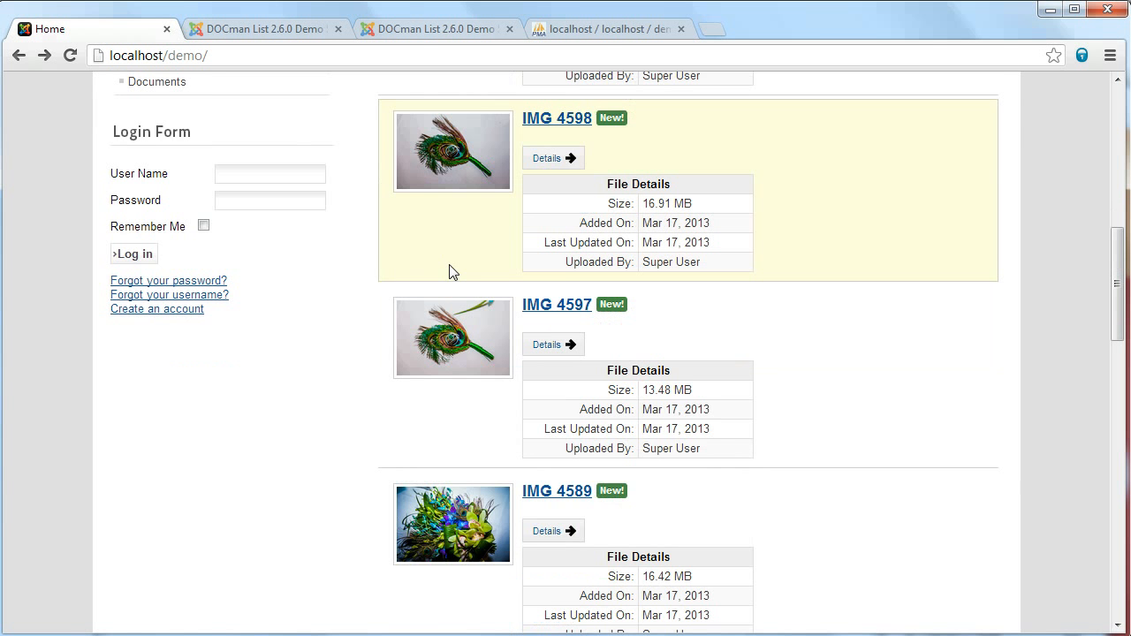
{"action": "scroll", "coordinate": [444, 287], "scroll_direction": "up", "scroll_amount": 2}
{"action": "scroll", "coordinate": [438, 265], "scroll_direction": "up", "scroll_amount": 1}
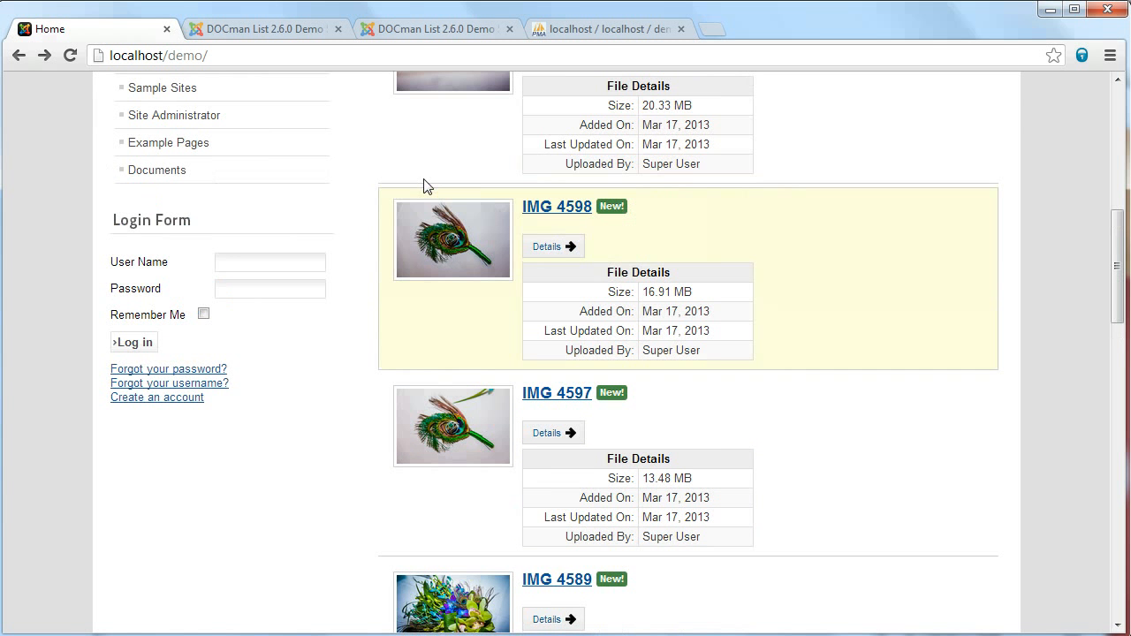
{"action": "scroll", "coordinate": [457, 159], "scroll_direction": "up", "scroll_amount": 1}
{"action": "scroll", "coordinate": [454, 270], "scroll_direction": "down", "scroll_amount": 1}
{"action": "scroll", "coordinate": [449, 468], "scroll_direction": "down", "scroll_amount": 1}
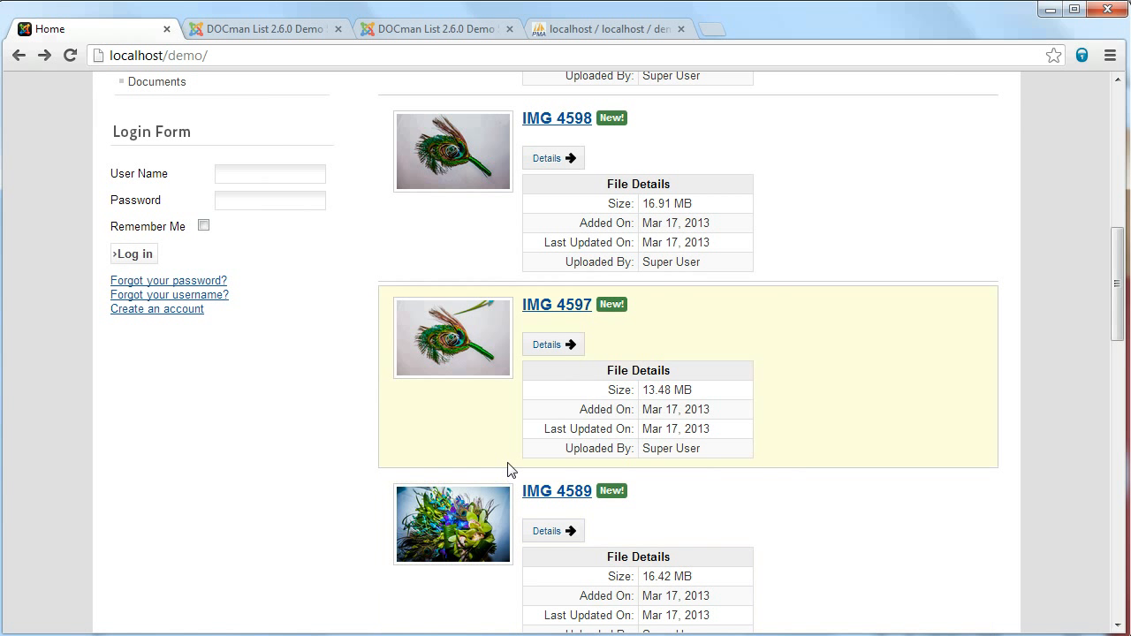
{"action": "scroll", "coordinate": [502, 428], "scroll_direction": "up", "scroll_amount": 3}
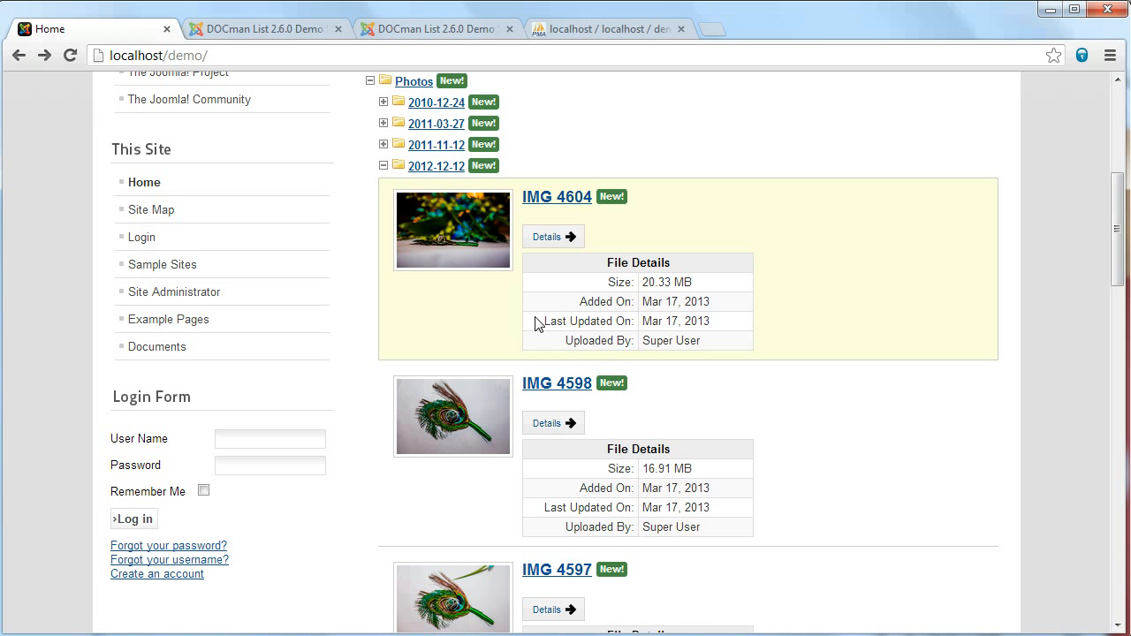
{"action": "scroll", "coordinate": [513, 406], "scroll_direction": "down", "scroll_amount": 4}
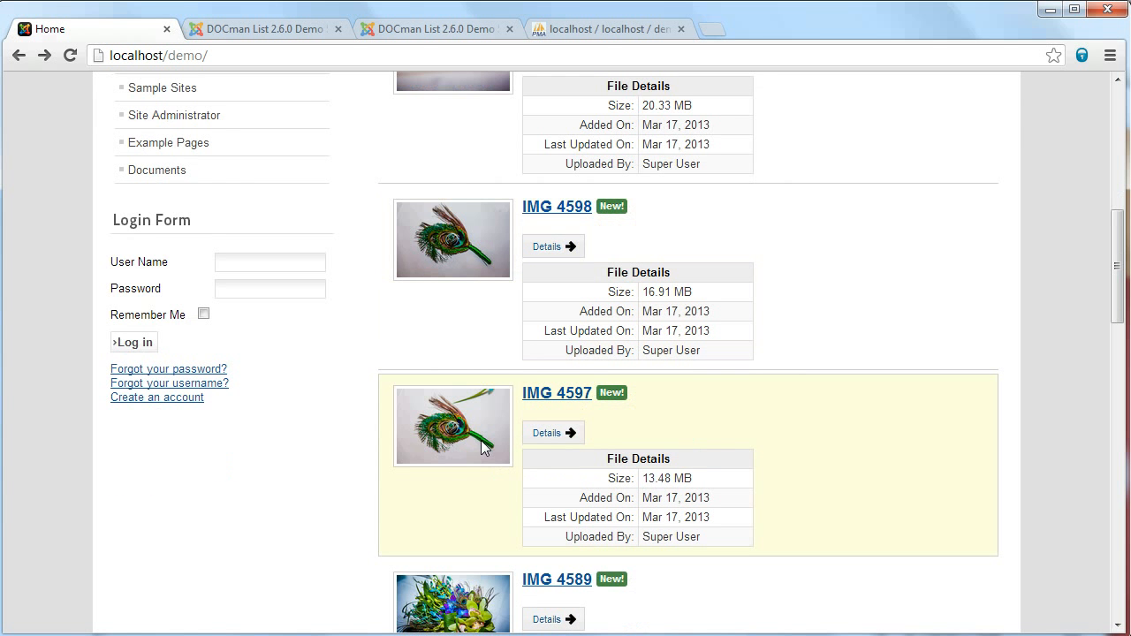
{"action": "scroll", "coordinate": [471, 424], "scroll_direction": "down", "scroll_amount": 1}
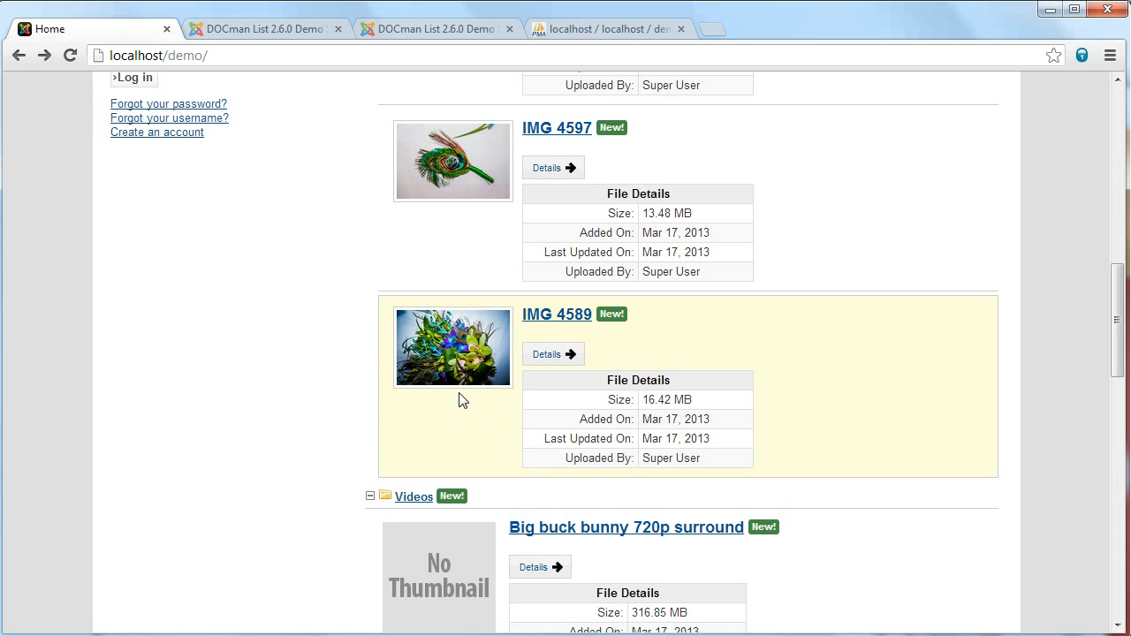
{"action": "scroll", "coordinate": [460, 400], "scroll_direction": "down", "scroll_amount": 3}
{"action": "scroll", "coordinate": [440, 379], "scroll_direction": "down", "scroll_amount": 2}
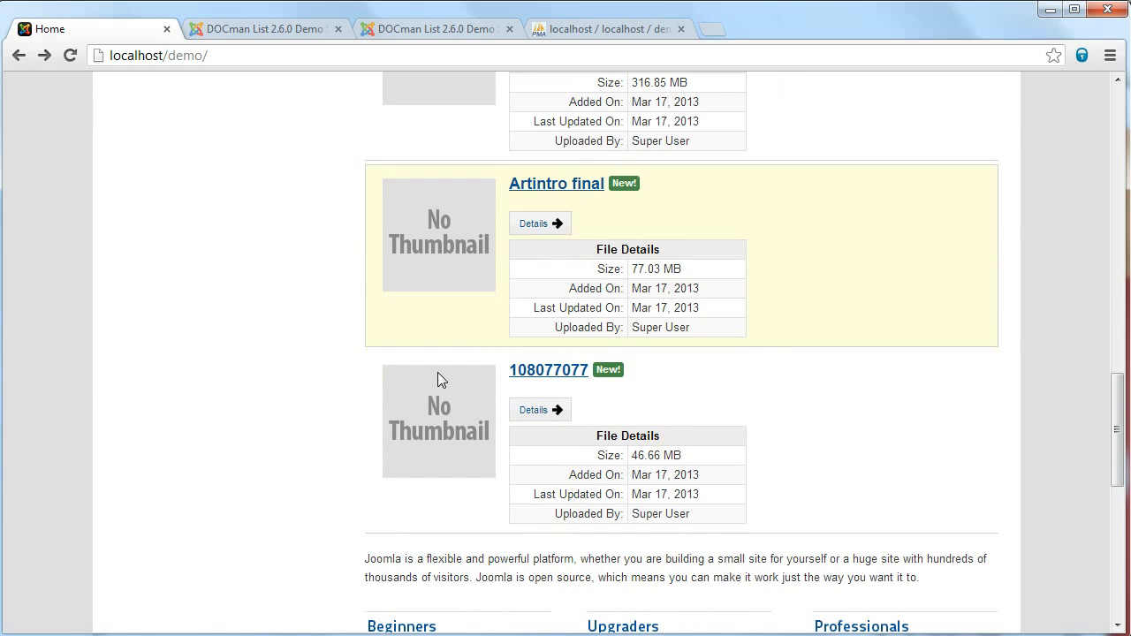
{"action": "scroll", "coordinate": [431, 371], "scroll_direction": "up", "scroll_amount": 7}
{"action": "scroll", "coordinate": [432, 368], "scroll_direction": "up", "scroll_amount": 5}
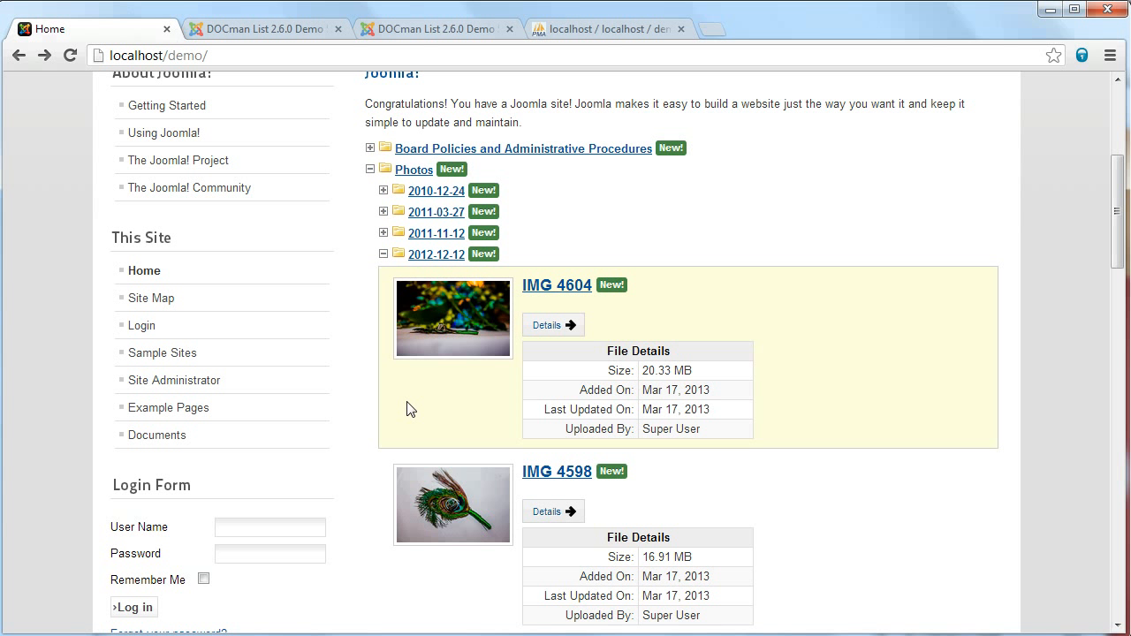
Check the Template Type tooltip of the DOCman file listing plugin for the simple file list layout keys, and return to the article
{"action": "left_click", "coordinate": [257, 30]}
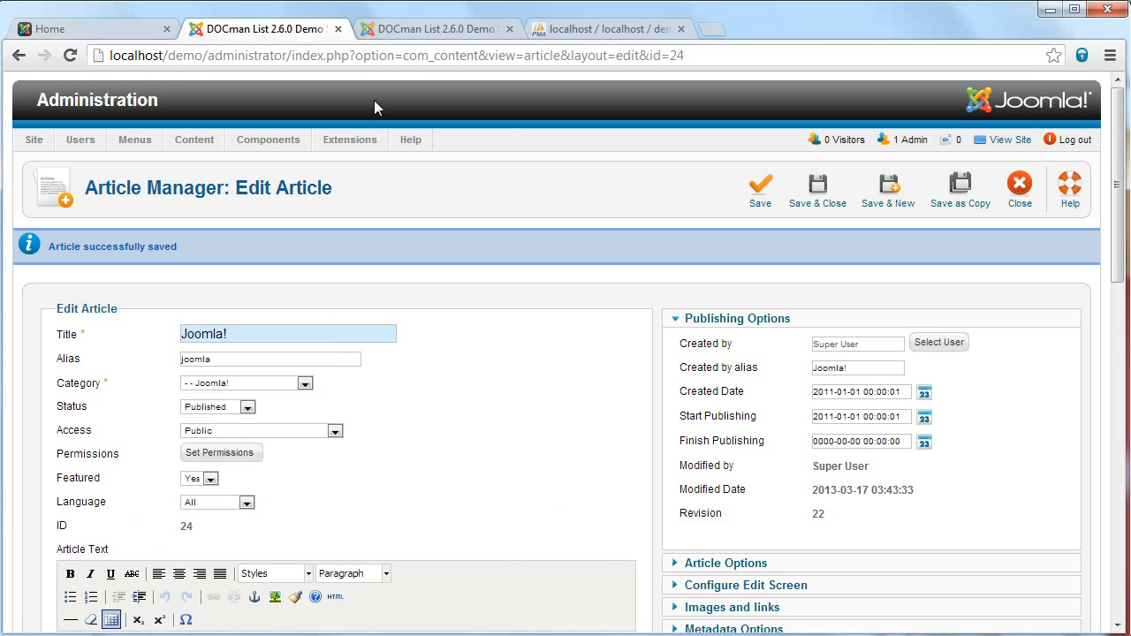
{"action": "left_click", "coordinate": [442, 28]}
{"action": "mouse_move", "coordinate": [729, 349]}
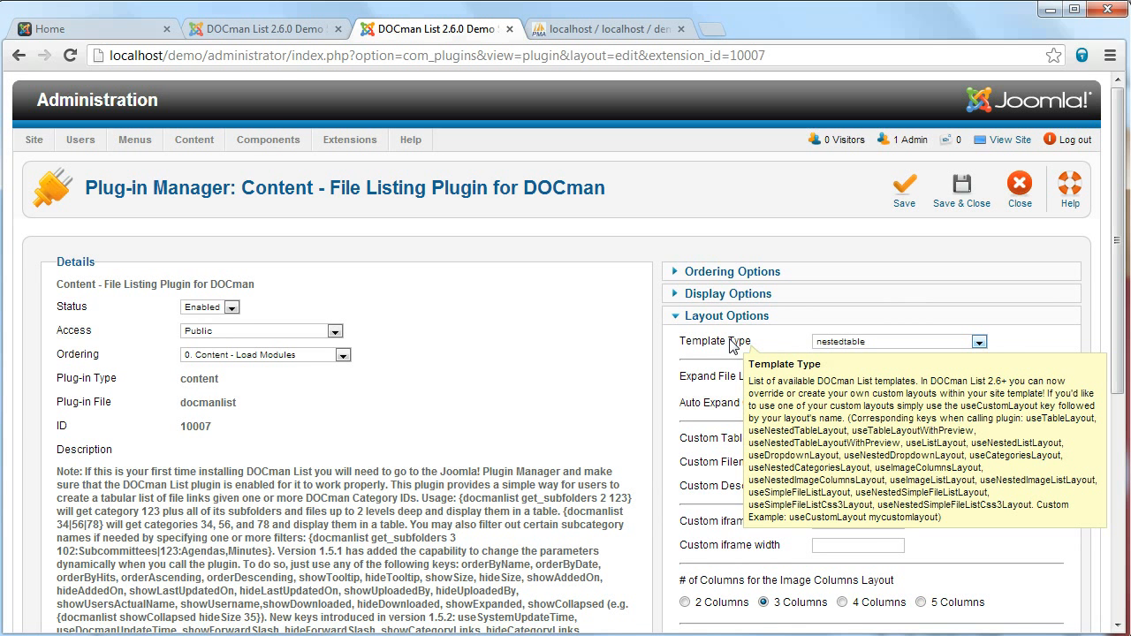
{"action": "left_click", "coordinate": [265, 28]}
Change the docmanlist tag's layout key to useNestedSimpleFileListLayout, save the article, and return to the home page
{"action": "scroll", "coordinate": [95, 429], "scroll_direction": "down", "scroll_amount": 4}
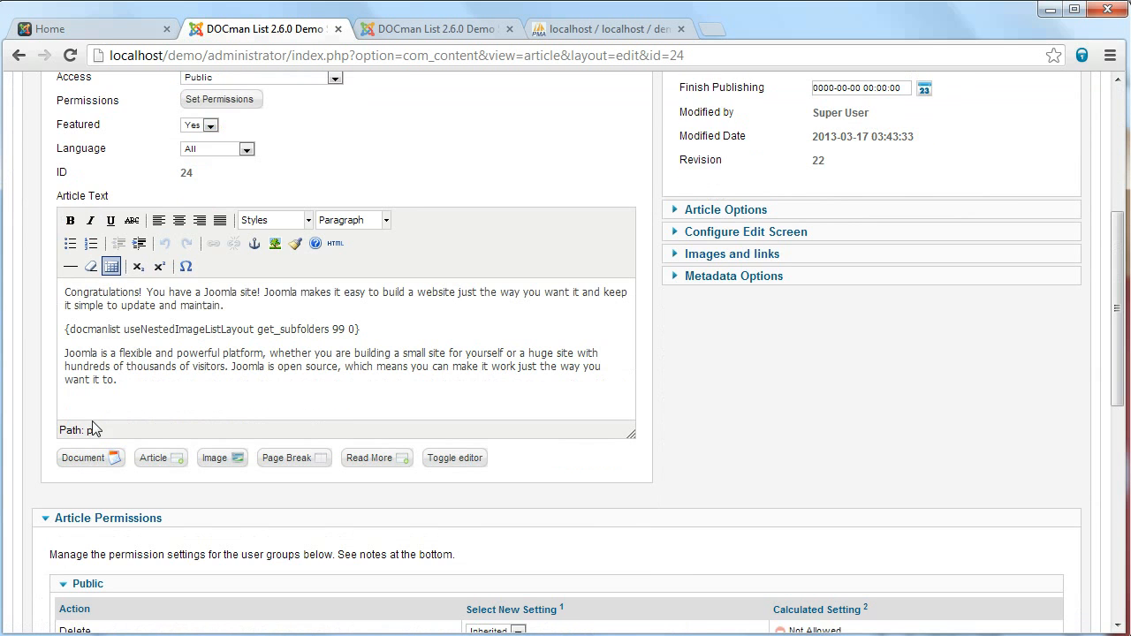
{"action": "left_click_drag", "start_coordinate": [176, 329], "coordinate": [216, 326]}
{"action": "type", "text": "Simple"}
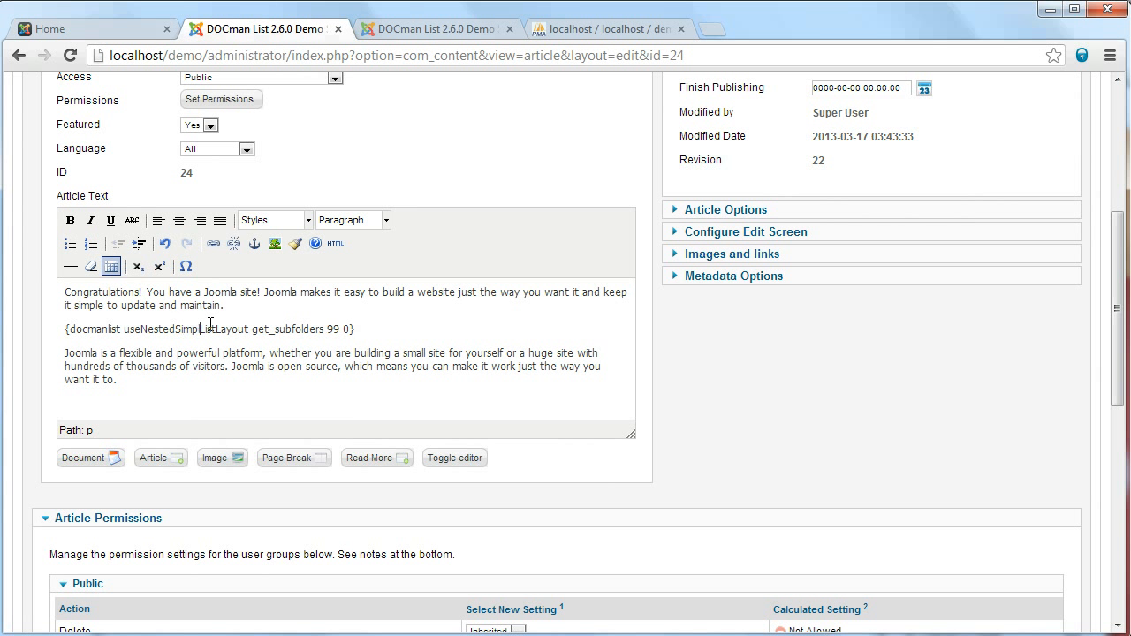
{"action": "type", "text": "File"}
{"action": "scroll", "coordinate": [981, 176], "scroll_direction": "up", "scroll_amount": 3}
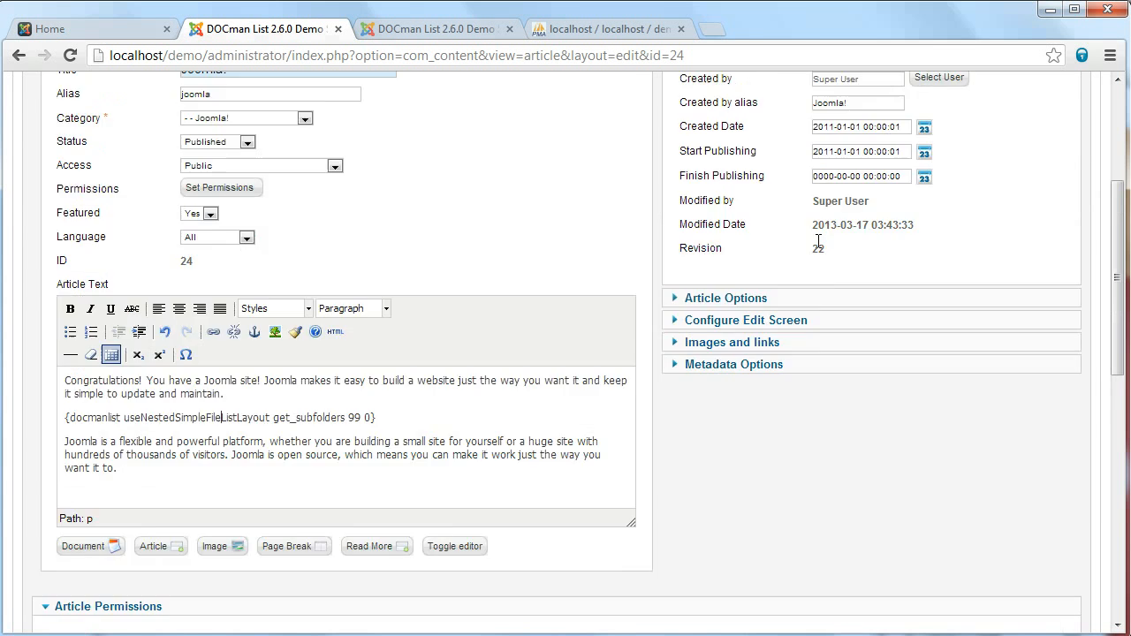
{"action": "left_click", "coordinate": [752, 108]}
{"action": "left_click", "coordinate": [71, 24]}
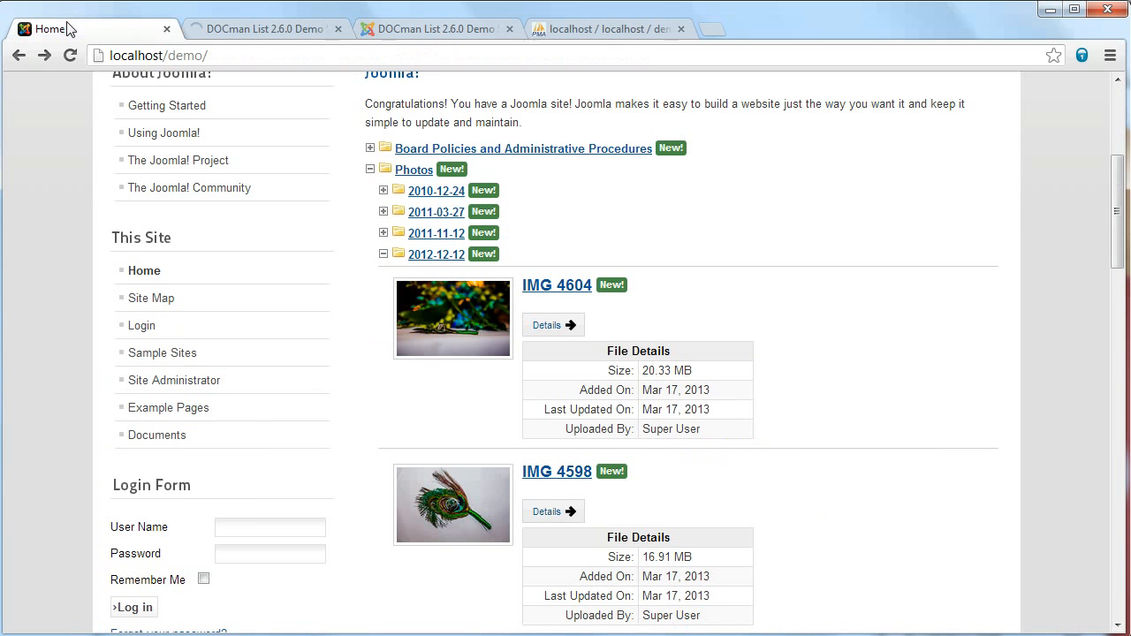
Reload the home page and examine how the nested simple file list layout presents the Board Policies categories and their numbered files
{"action": "left_click", "coordinate": [71, 56]}
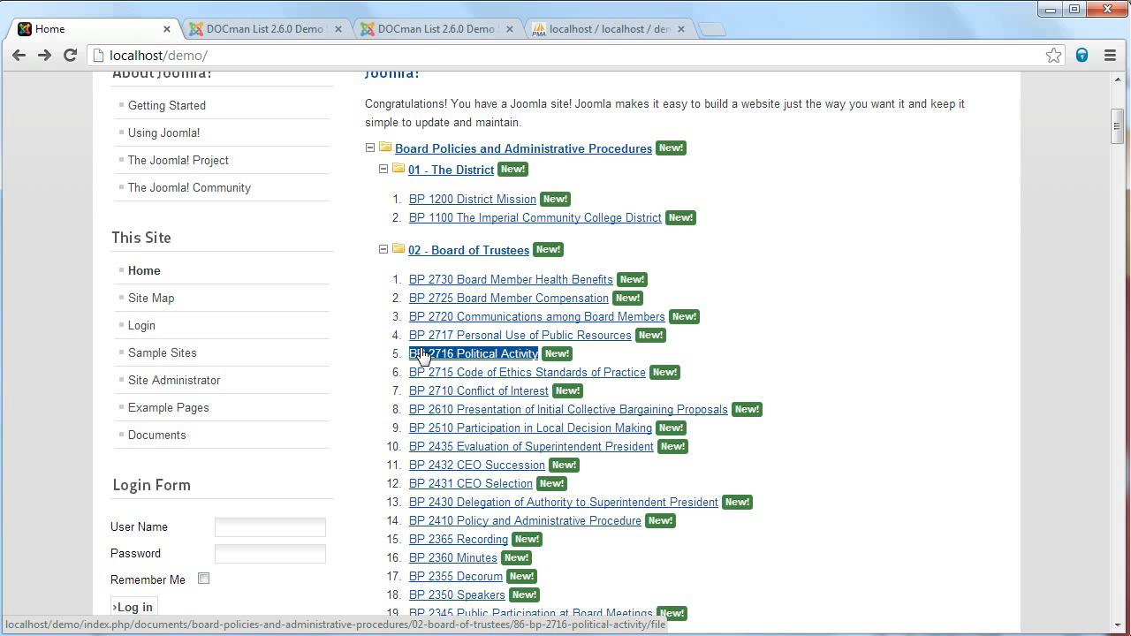
{"action": "scroll", "coordinate": [442, 342], "scroll_direction": "down", "scroll_amount": 1}
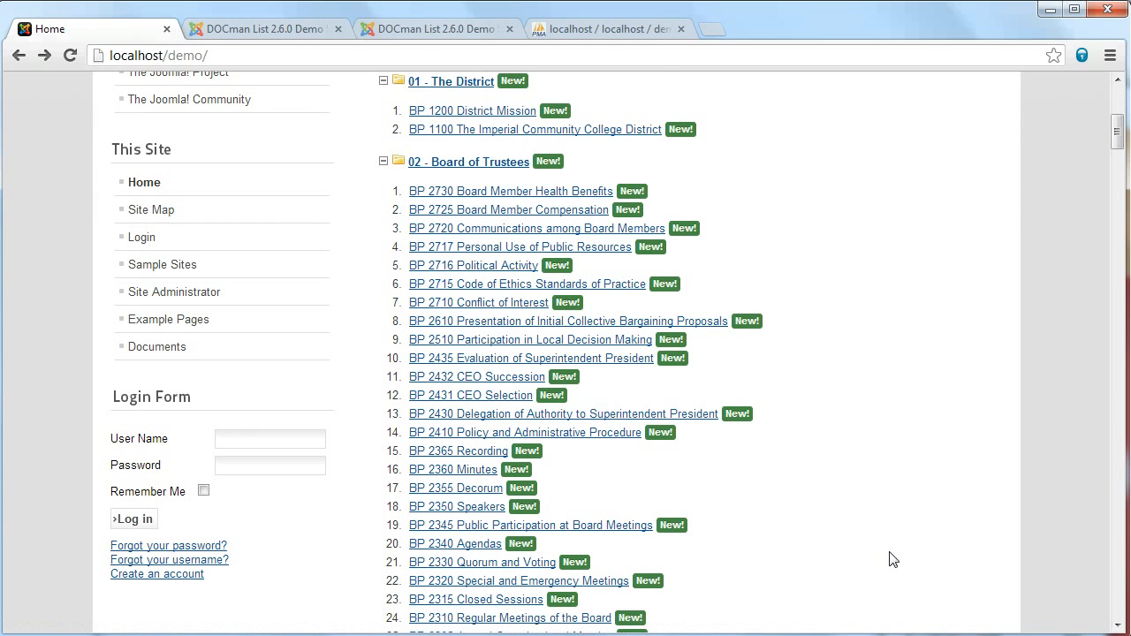
{"action": "scroll", "coordinate": [715, 469], "scroll_direction": "down", "scroll_amount": 8}
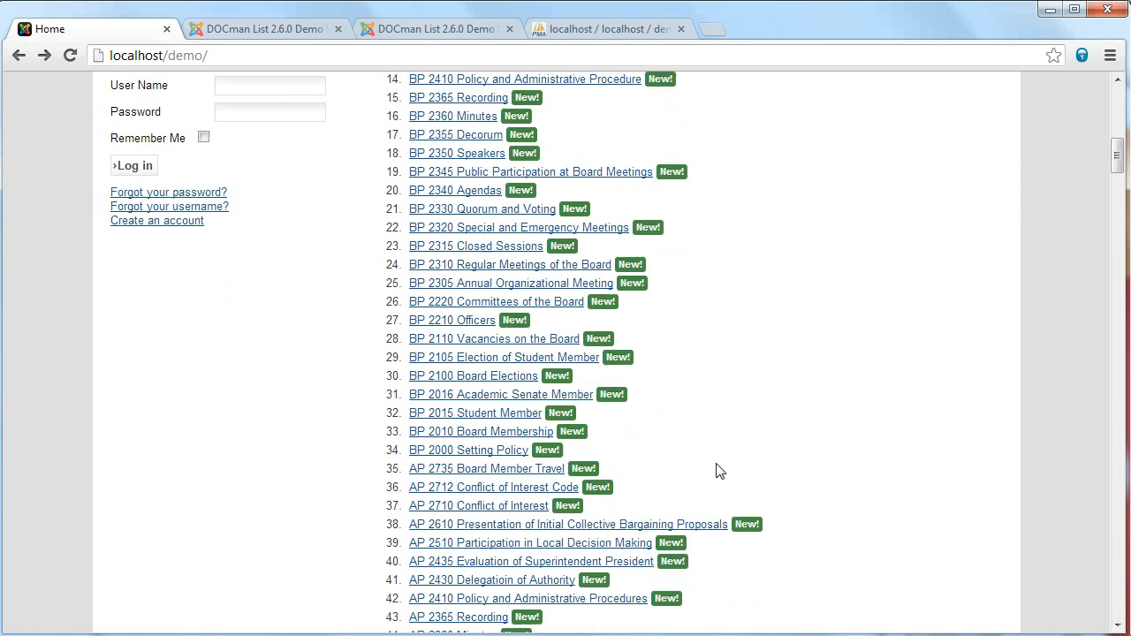
{"action": "scroll", "coordinate": [457, 389], "scroll_direction": "down", "scroll_amount": 7}
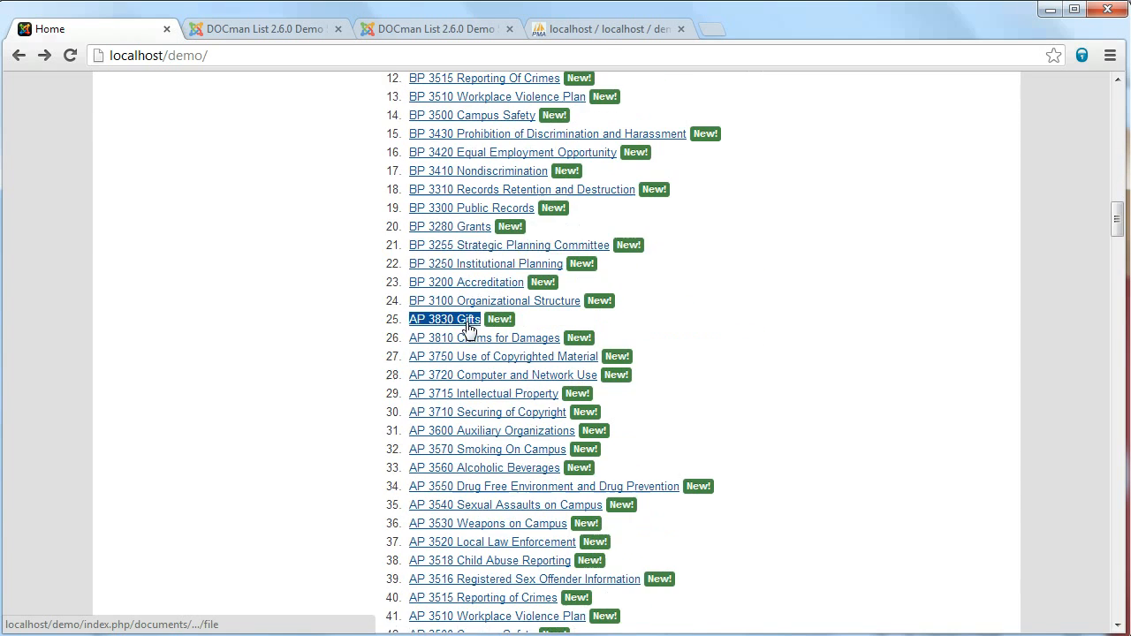
{"action": "scroll", "coordinate": [461, 308], "scroll_direction": "down", "scroll_amount": 8}
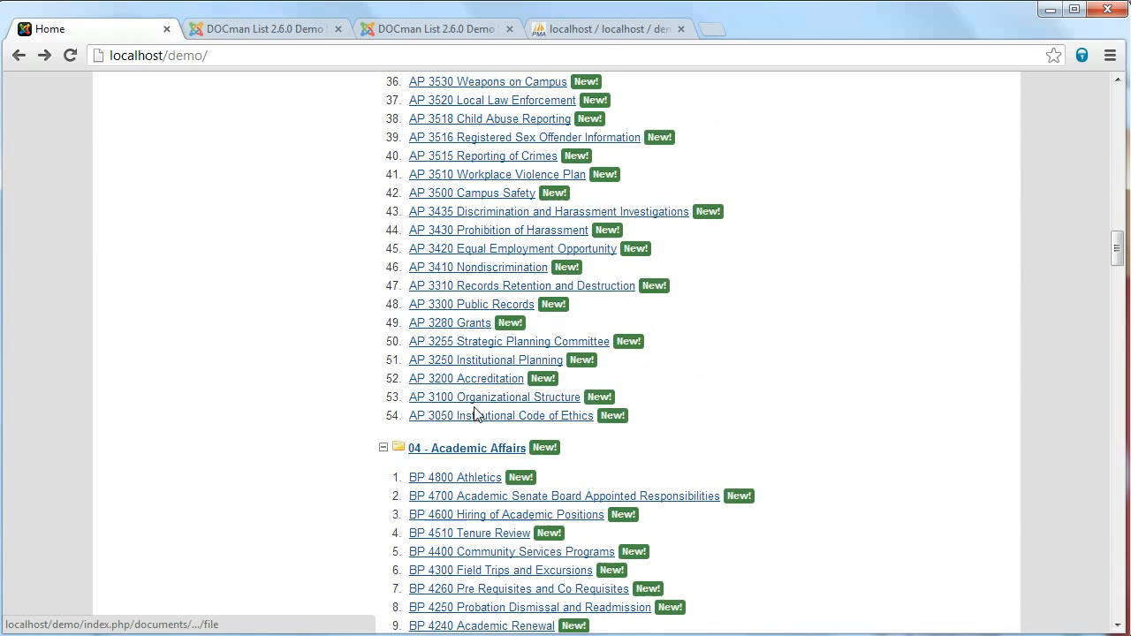
{"action": "scroll", "coordinate": [475, 400], "scroll_direction": "down", "scroll_amount": 9}
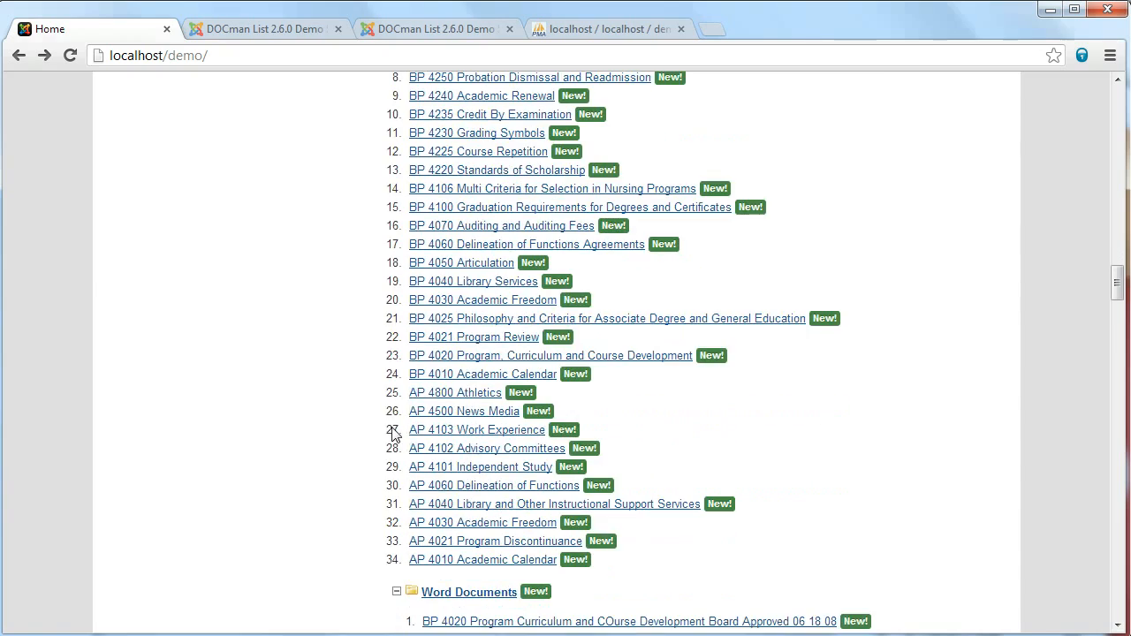
{"action": "scroll", "coordinate": [460, 407], "scroll_direction": "down", "scroll_amount": 5}
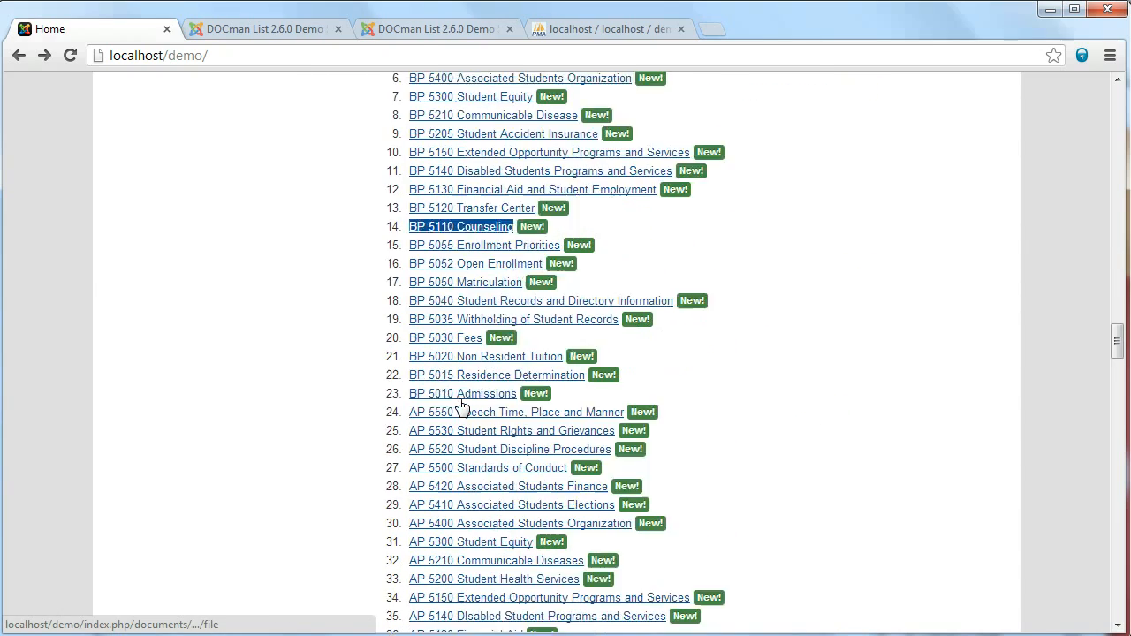
{"action": "scroll", "coordinate": [460, 406], "scroll_direction": "up", "scroll_amount": 20}
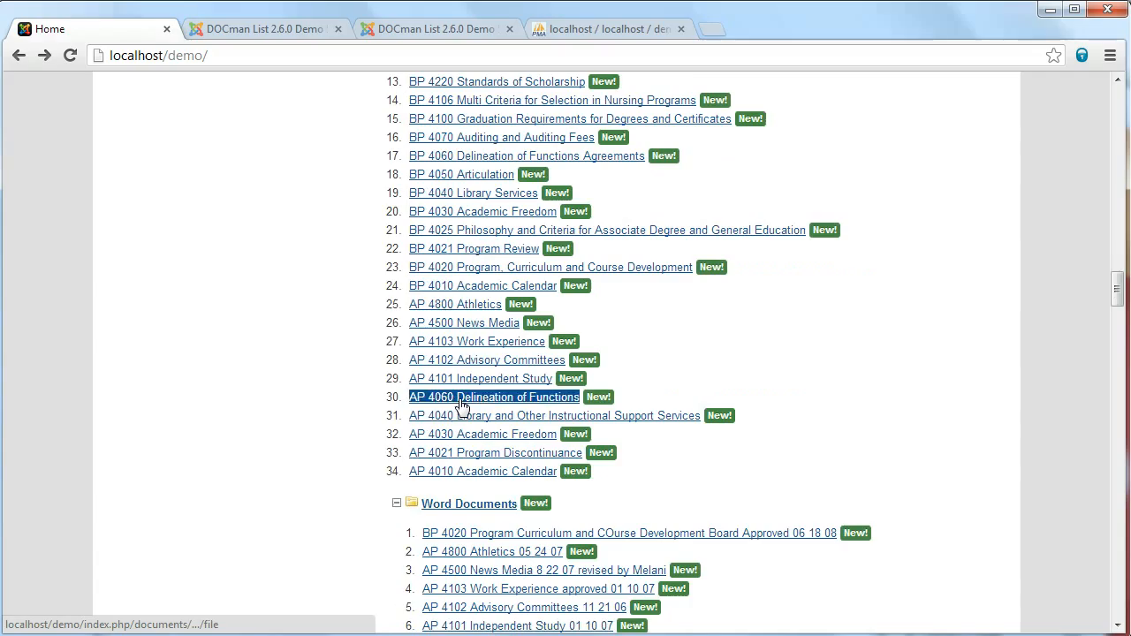
Check the Template Type tooltip of the DOCman file listing plugin against the article's docmanlist tag for the CSS3 simple file list key
{"action": "left_click", "coordinate": [412, 26]}
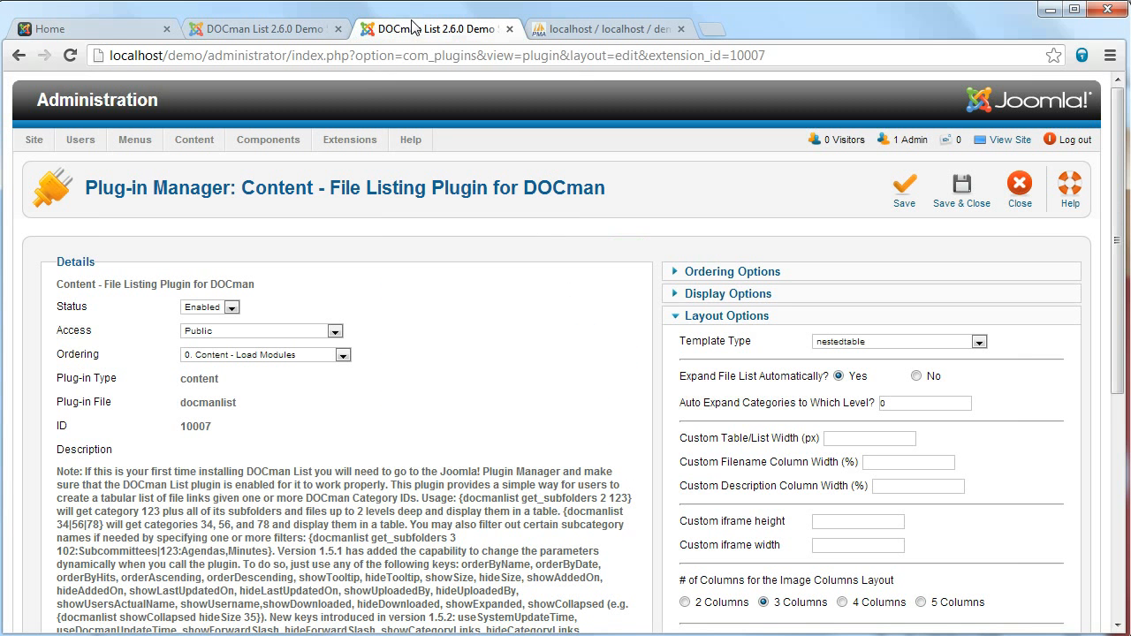
{"action": "mouse_move", "coordinate": [748, 348]}
{"action": "left_click", "coordinate": [264, 33]}
{"action": "scroll", "coordinate": [411, 347], "scroll_direction": "down", "scroll_amount": 1}
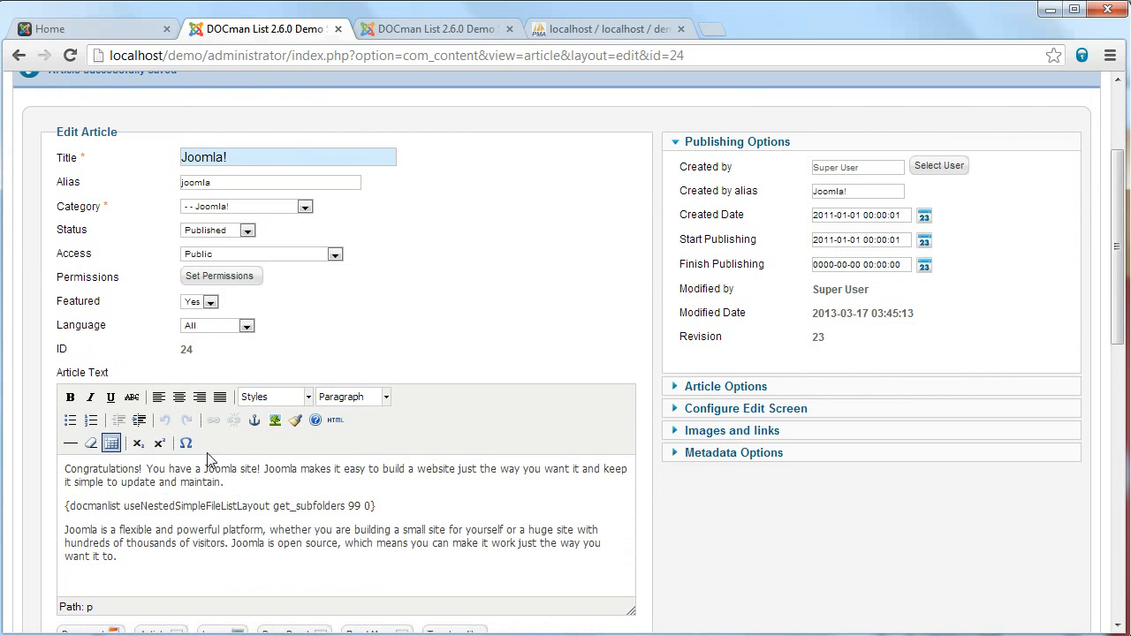
{"action": "left_click", "coordinate": [393, 36]}
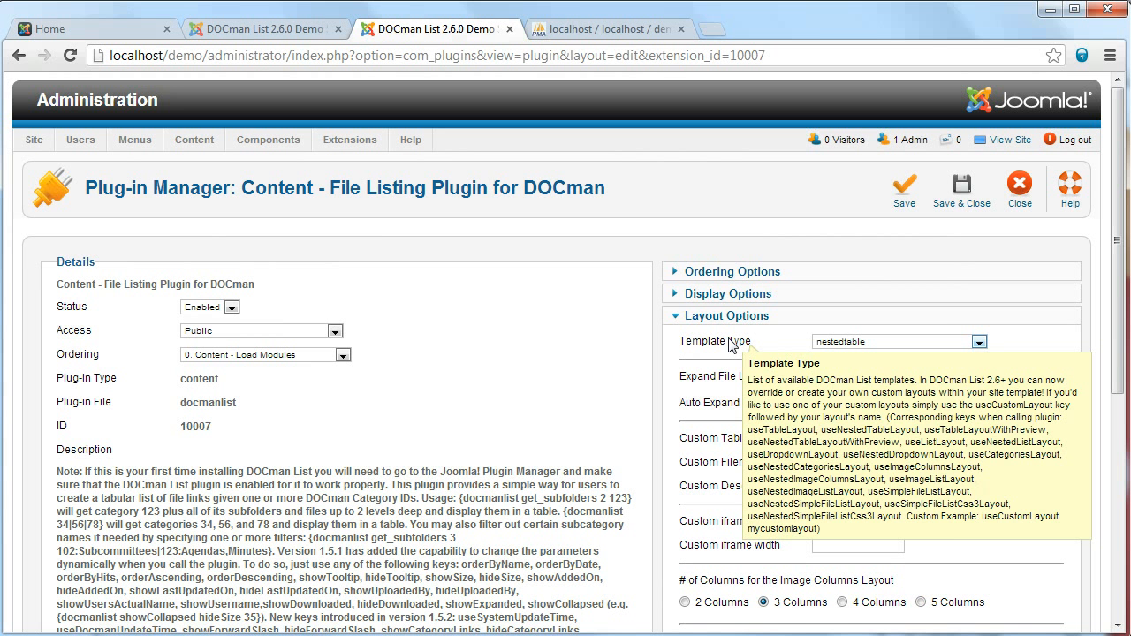
Change the docmanlist tag's layout key to useNestedSimpleFileListCss3Layout, save the article, and reload the home page
{"action": "left_click", "coordinate": [275, 25]}
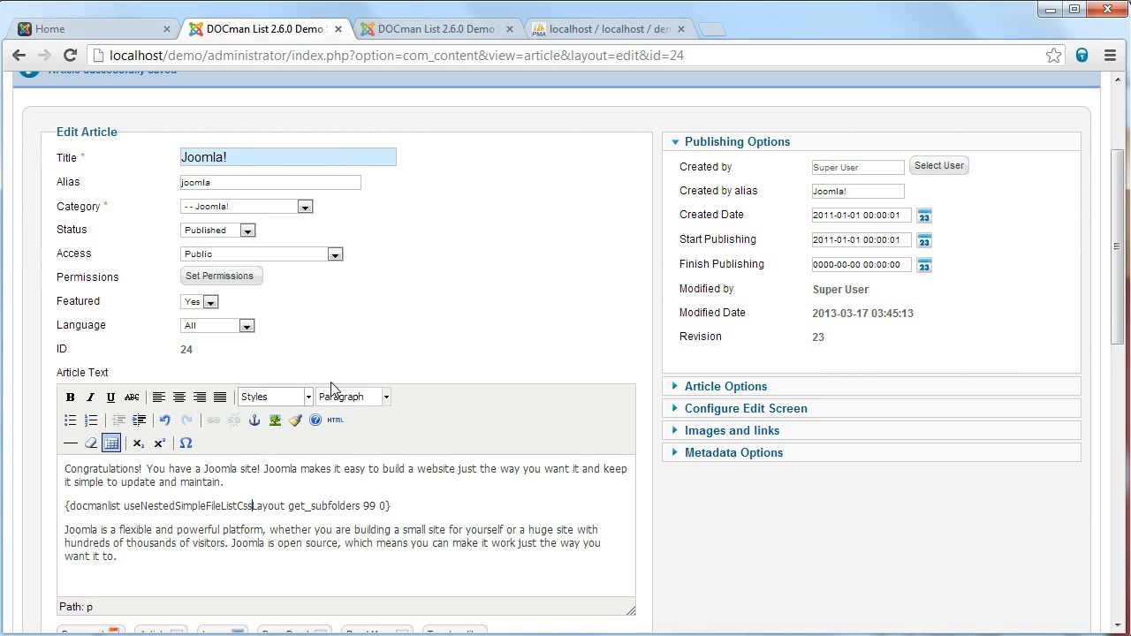
{"action": "scroll", "coordinate": [658, 322], "scroll_direction": "up", "scroll_amount": 2}
{"action": "left_click", "coordinate": [764, 205]}
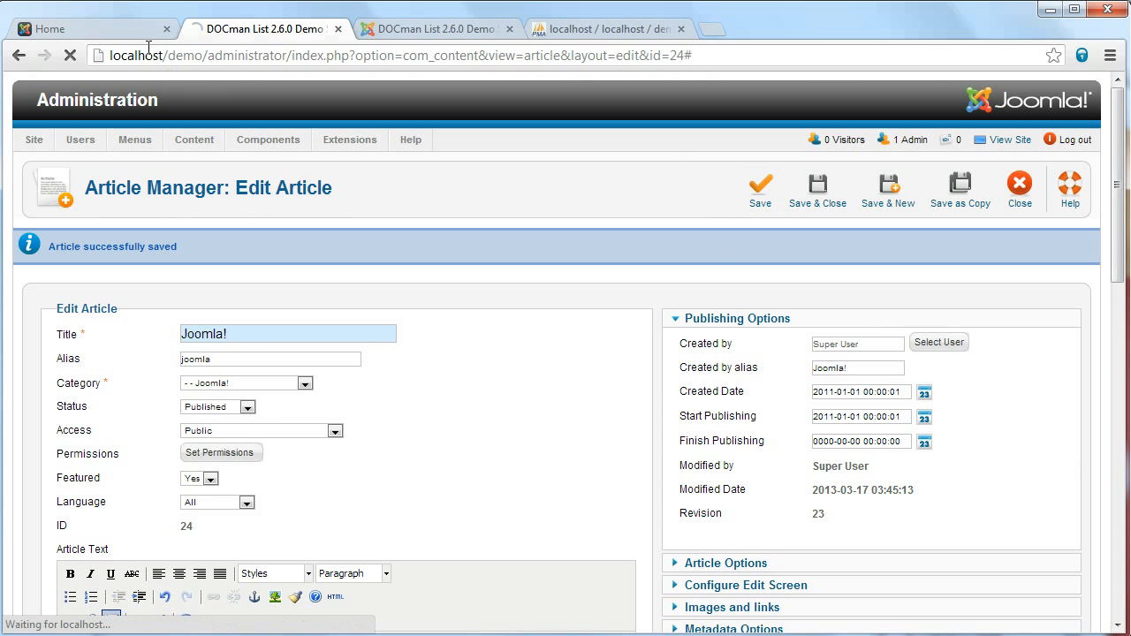
{"action": "left_click", "coordinate": [137, 33]}
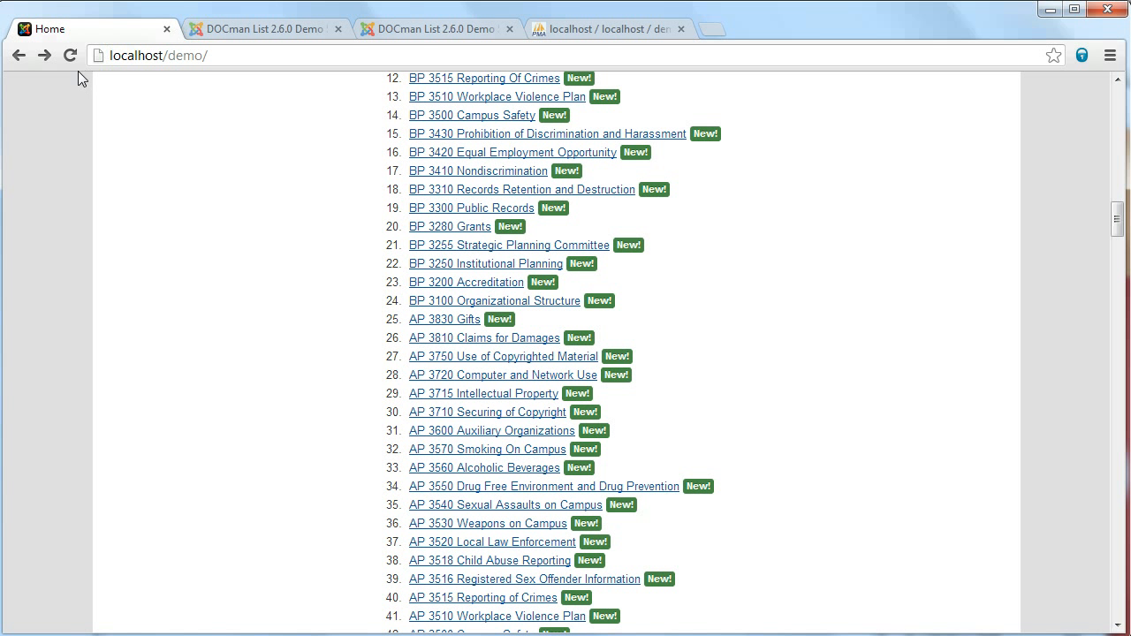
{"action": "left_click", "coordinate": [69, 56]}
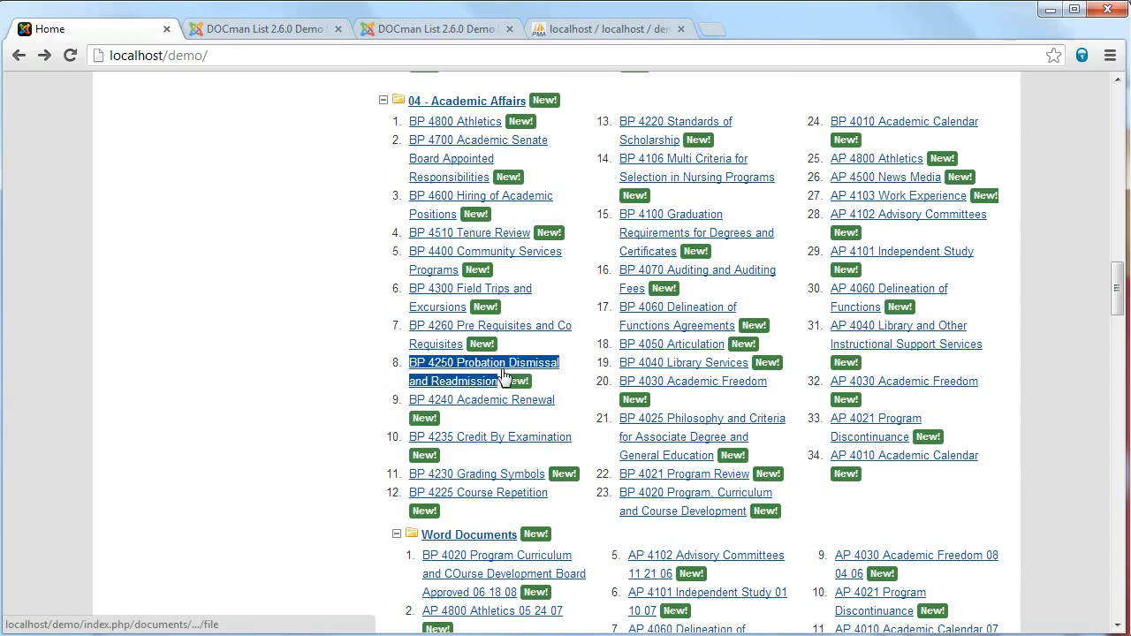
Examine the multi-column numbering of the Board Policies categories, from The District through Student Affairs, in the CSS3 simple file list layout
{"action": "scroll", "coordinate": [502, 375], "scroll_direction": "up", "scroll_amount": 20}
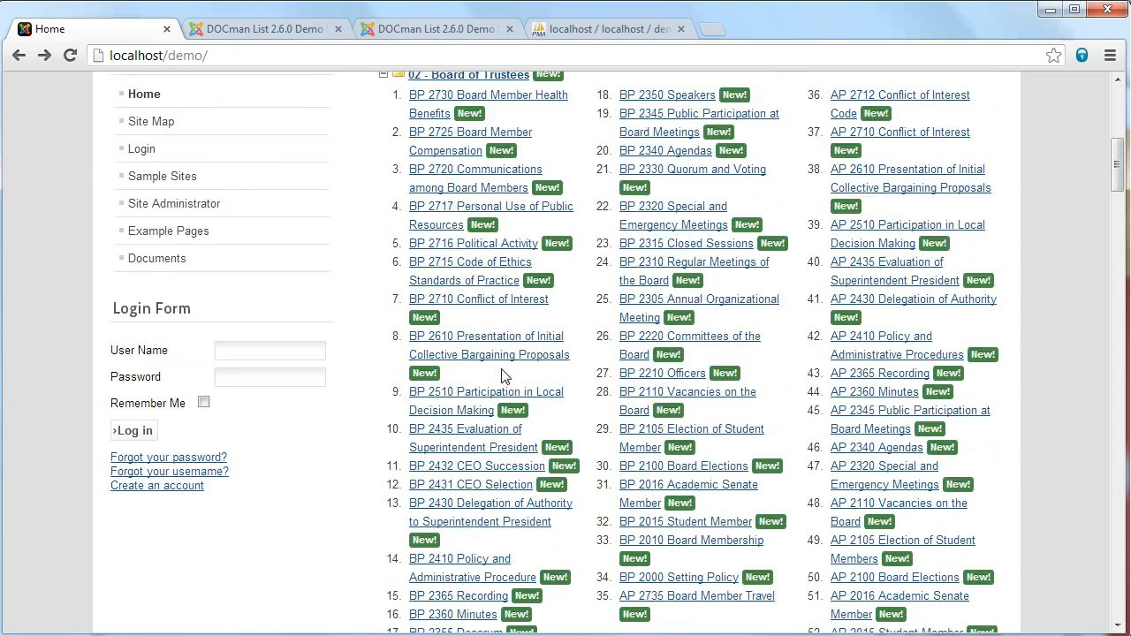
{"action": "scroll", "coordinate": [502, 375], "scroll_direction": "up", "scroll_amount": 2}
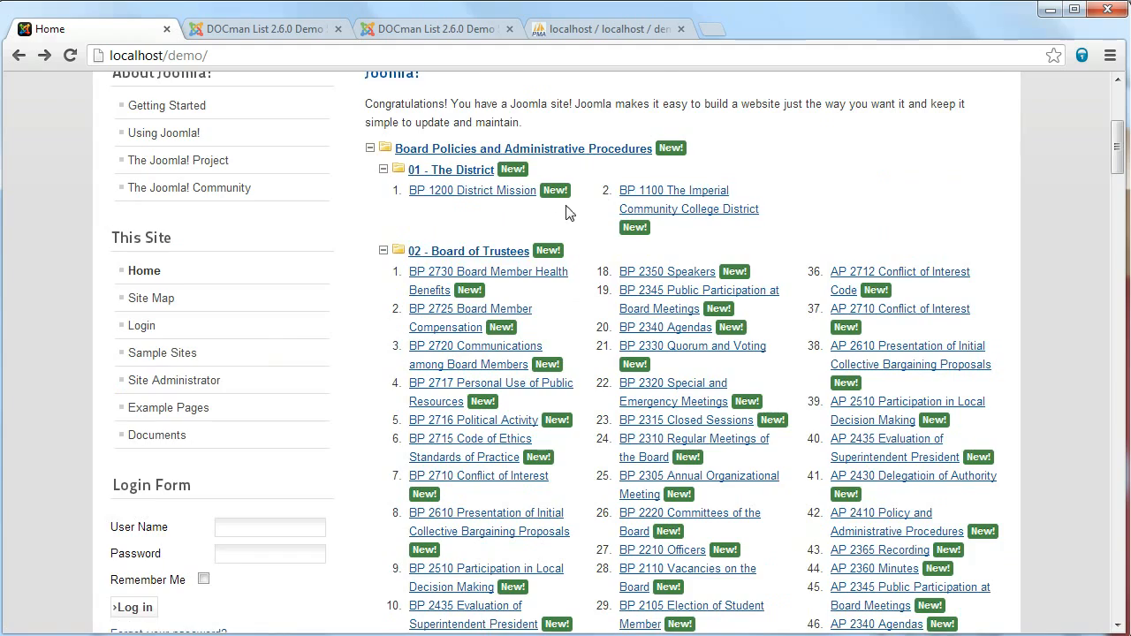
{"action": "scroll", "coordinate": [495, 203], "scroll_direction": "down", "scroll_amount": 2}
{"action": "scroll", "coordinate": [415, 203], "scroll_direction": "up", "scroll_amount": 1}
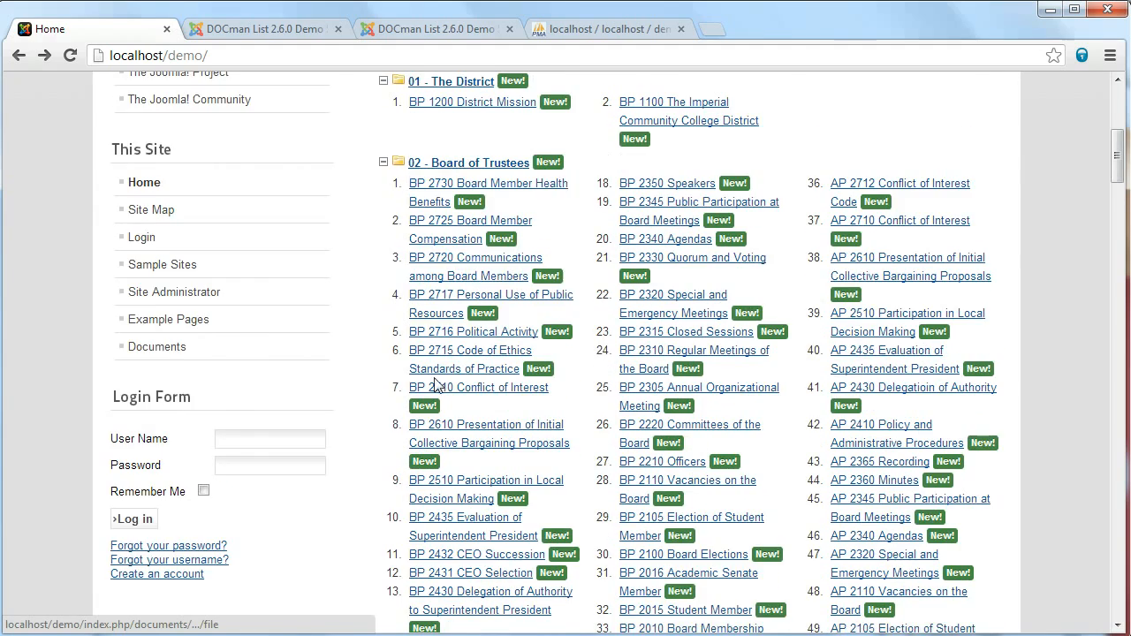
{"action": "scroll", "coordinate": [436, 393], "scroll_direction": "down", "scroll_amount": 1}
{"action": "scroll", "coordinate": [472, 537], "scroll_direction": "down", "scroll_amount": 1}
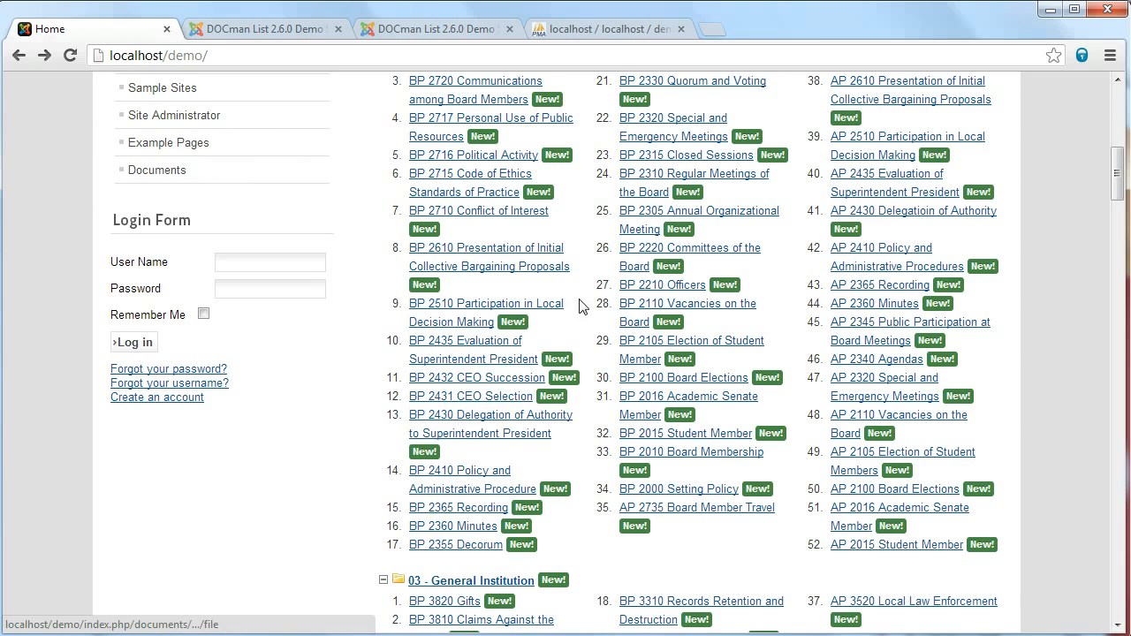
{"action": "scroll", "coordinate": [619, 221], "scroll_direction": "up", "scroll_amount": 1}
{"action": "scroll", "coordinate": [649, 354], "scroll_direction": "down", "scroll_amount": 1}
{"action": "scroll", "coordinate": [831, 379], "scroll_direction": "up", "scroll_amount": 1}
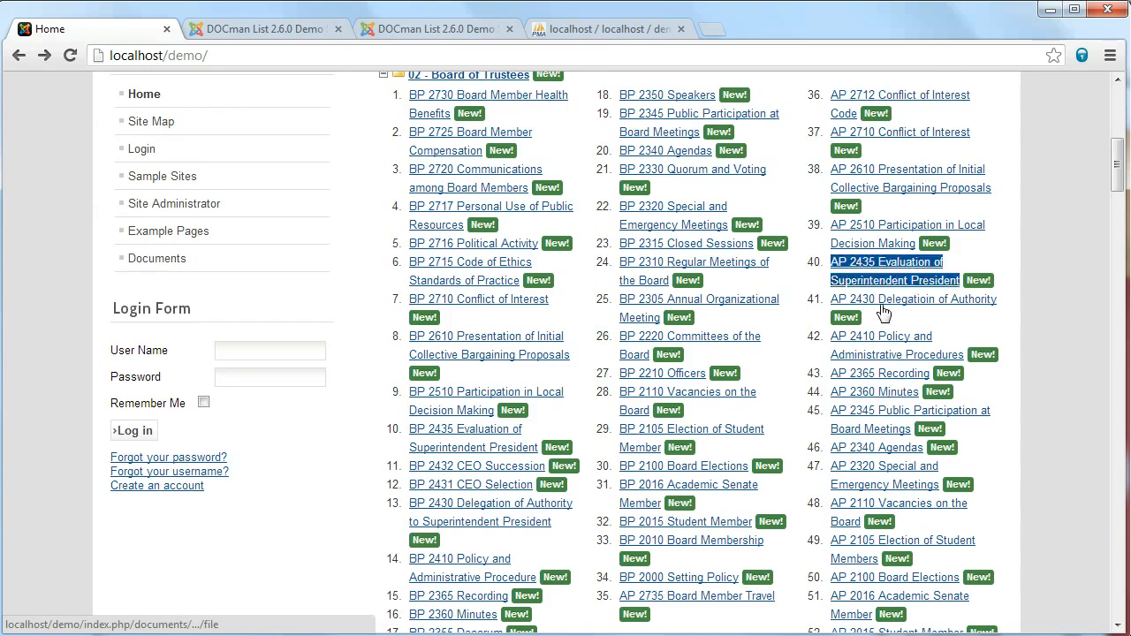
{"action": "scroll", "coordinate": [893, 526], "scroll_direction": "down", "scroll_amount": 3}
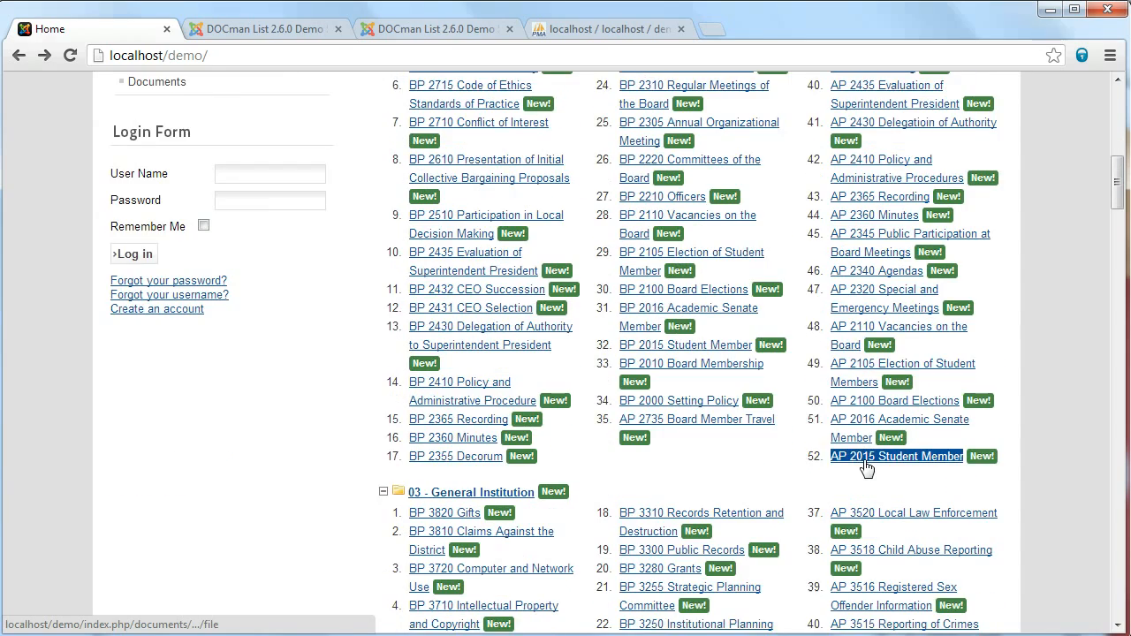
{"action": "scroll", "coordinate": [795, 477], "scroll_direction": "down", "scroll_amount": 7}
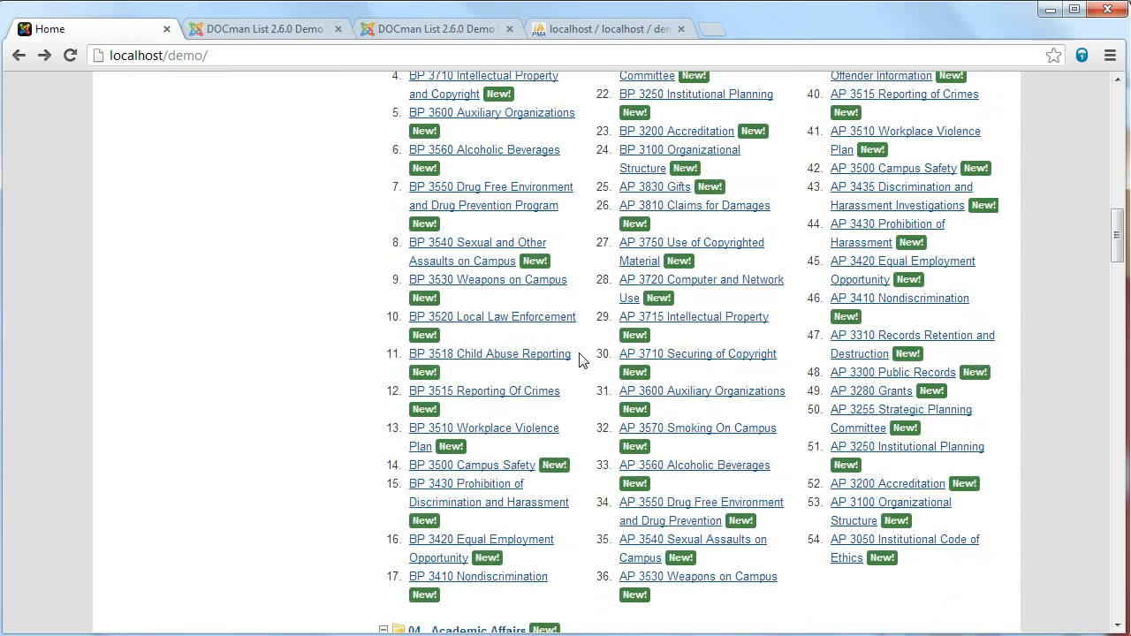
{"action": "scroll", "coordinate": [579, 360], "scroll_direction": "down", "scroll_amount": 7}
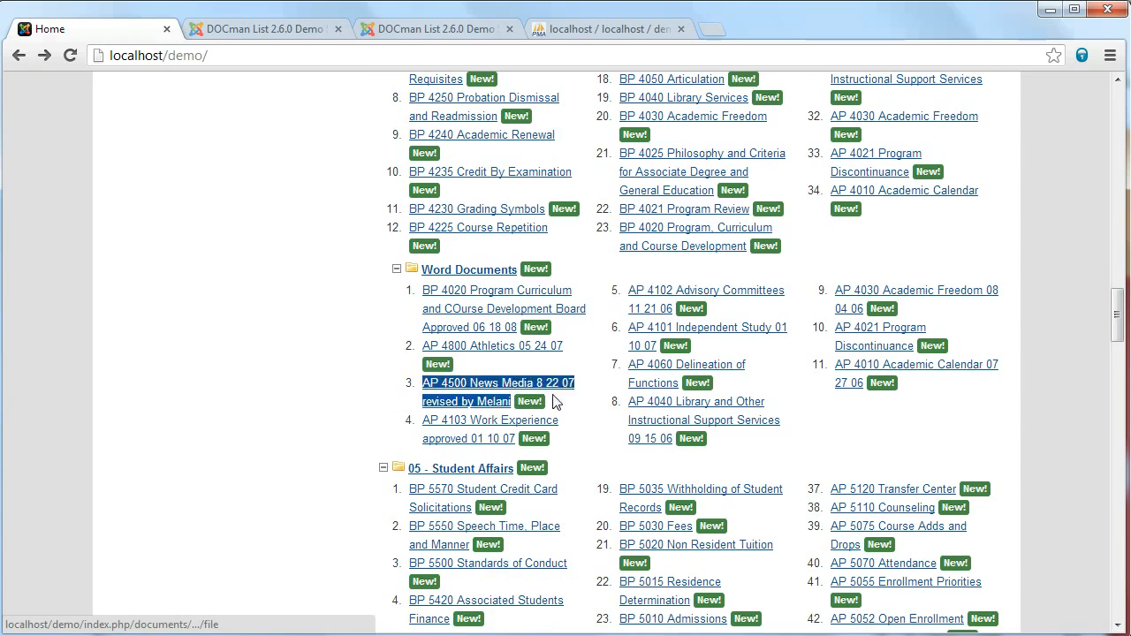
{"action": "scroll", "coordinate": [742, 404], "scroll_direction": "down", "scroll_amount": 10}
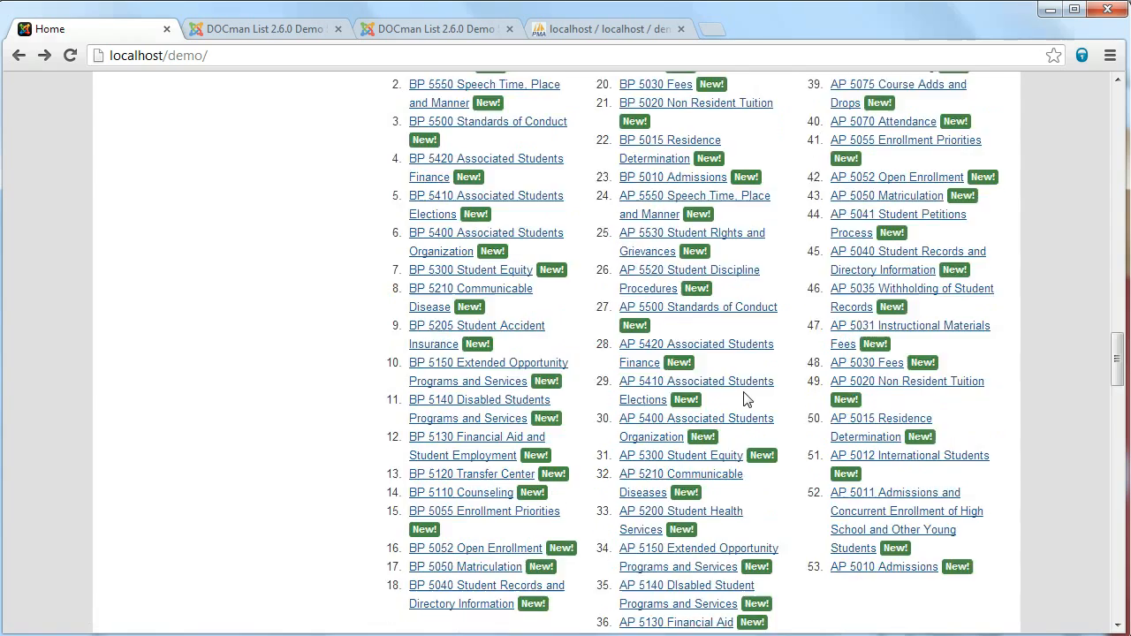
Examine the Photos, Videos and Human Resources file columns in the CSS3 simple file list layout
{"action": "scroll", "coordinate": [732, 395], "scroll_direction": "down", "scroll_amount": 18}
{"action": "scroll", "coordinate": [730, 382], "scroll_direction": "up", "scroll_amount": 1}
{"action": "scroll", "coordinate": [730, 382], "scroll_direction": "up", "scroll_amount": 2}
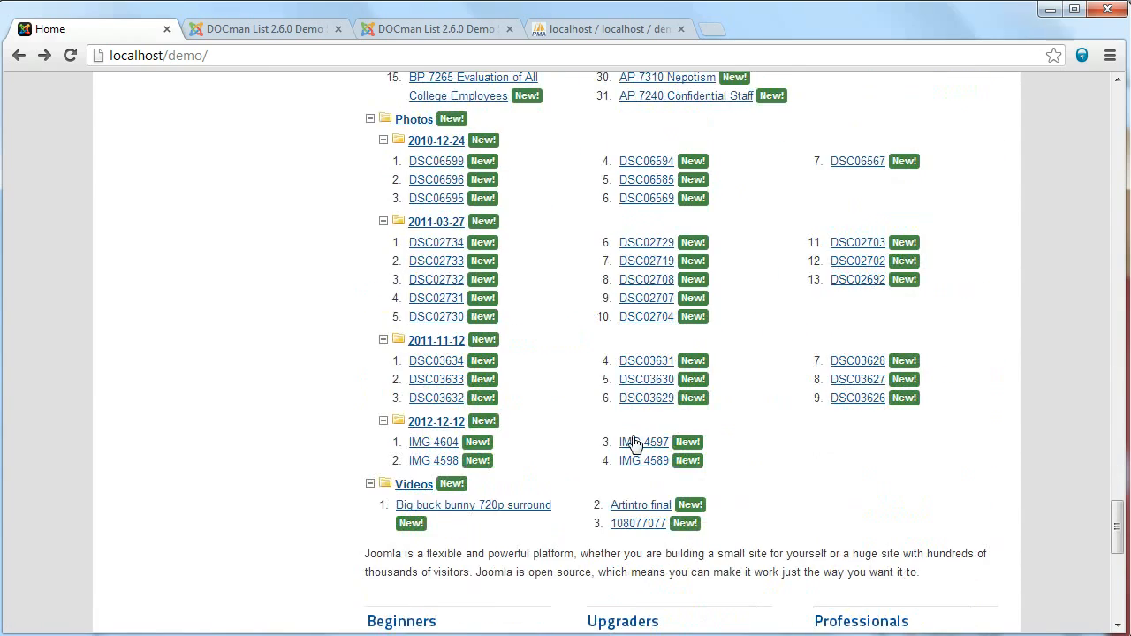
{"action": "scroll", "coordinate": [632, 442], "scroll_direction": "up", "scroll_amount": 5}
{"action": "scroll", "coordinate": [639, 439], "scroll_direction": "up", "scroll_amount": 3}
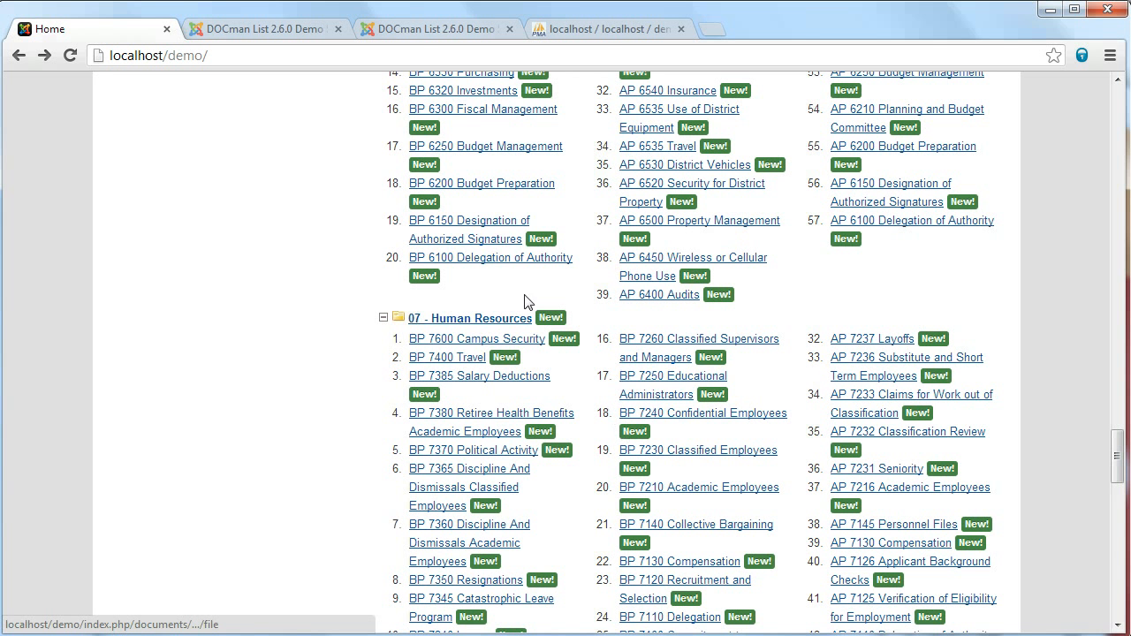
Open the plugin's Display Options and check the keys in the tooltip of Show Document Description as Tooltip
{"action": "left_click", "coordinate": [223, 36]}
{"action": "scroll", "coordinate": [371, 412], "scroll_direction": "down", "scroll_amount": 2}
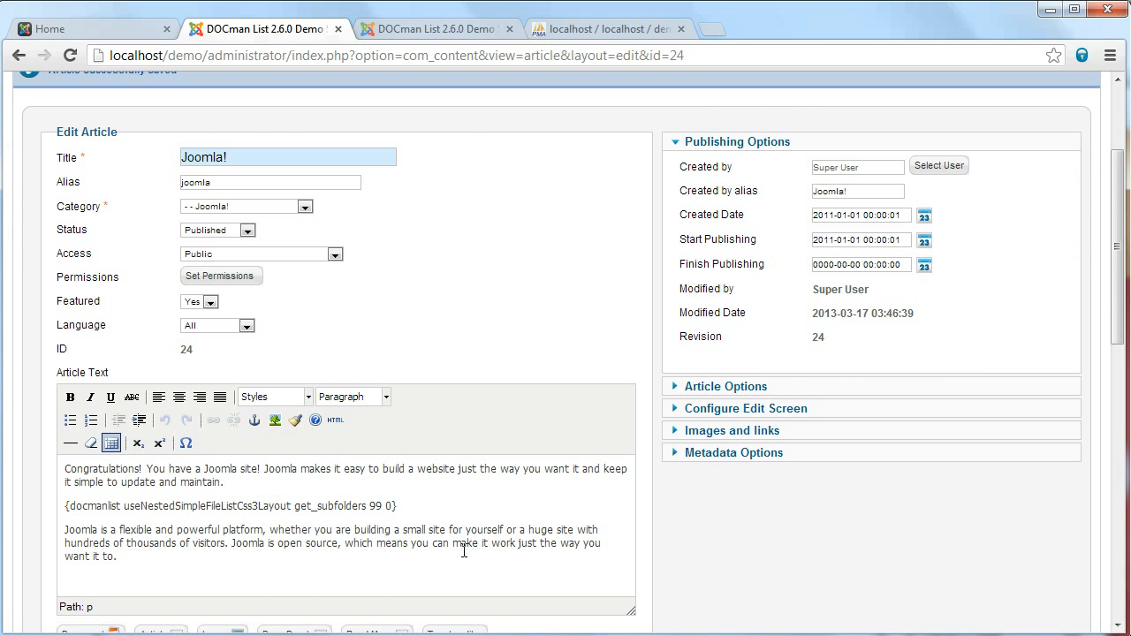
{"action": "left_click", "coordinate": [437, 30]}
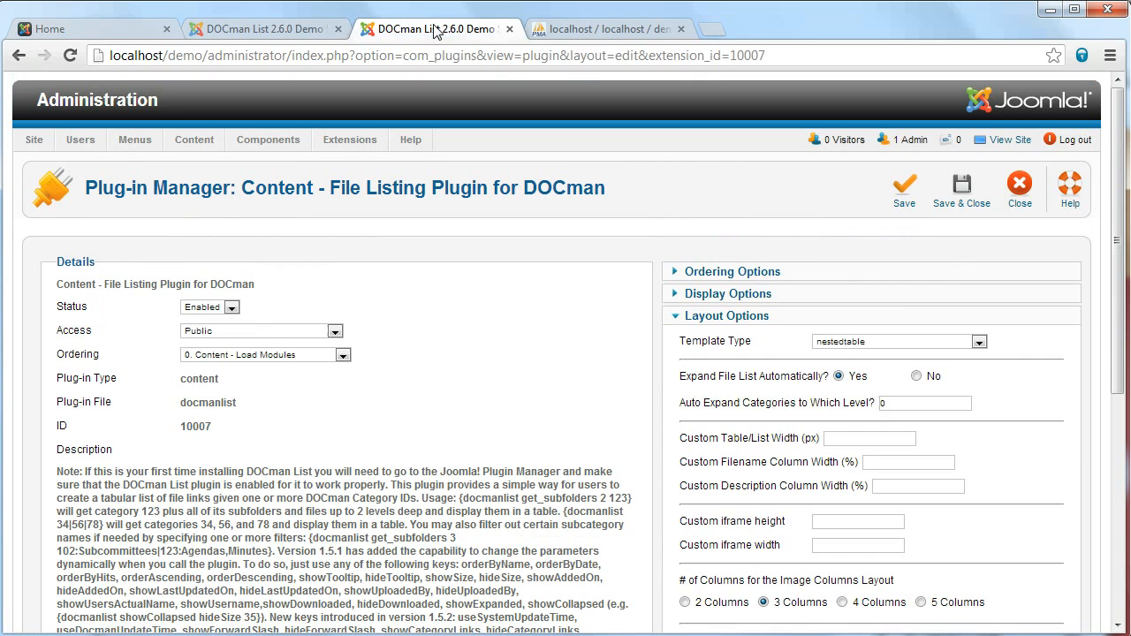
{"action": "left_click", "coordinate": [730, 295]}
{"action": "scroll", "coordinate": [747, 353], "scroll_direction": "down", "scroll_amount": 1}
{"action": "scroll", "coordinate": [793, 452], "scroll_direction": "down", "scroll_amount": 2}
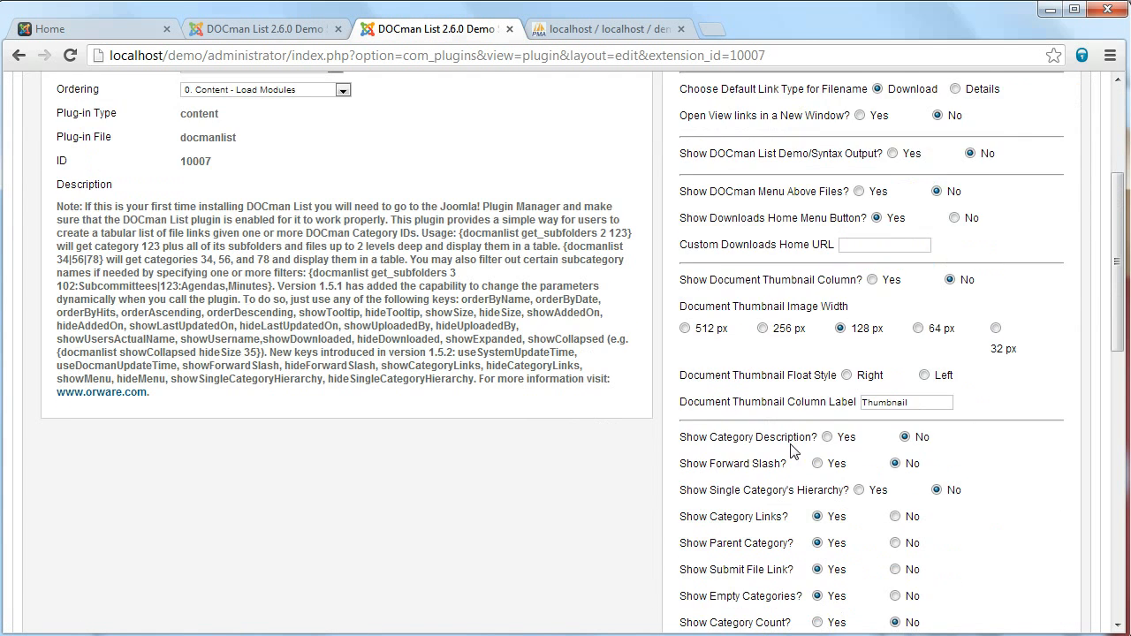
{"action": "scroll", "coordinate": [767, 416], "scroll_direction": "down", "scroll_amount": 2}
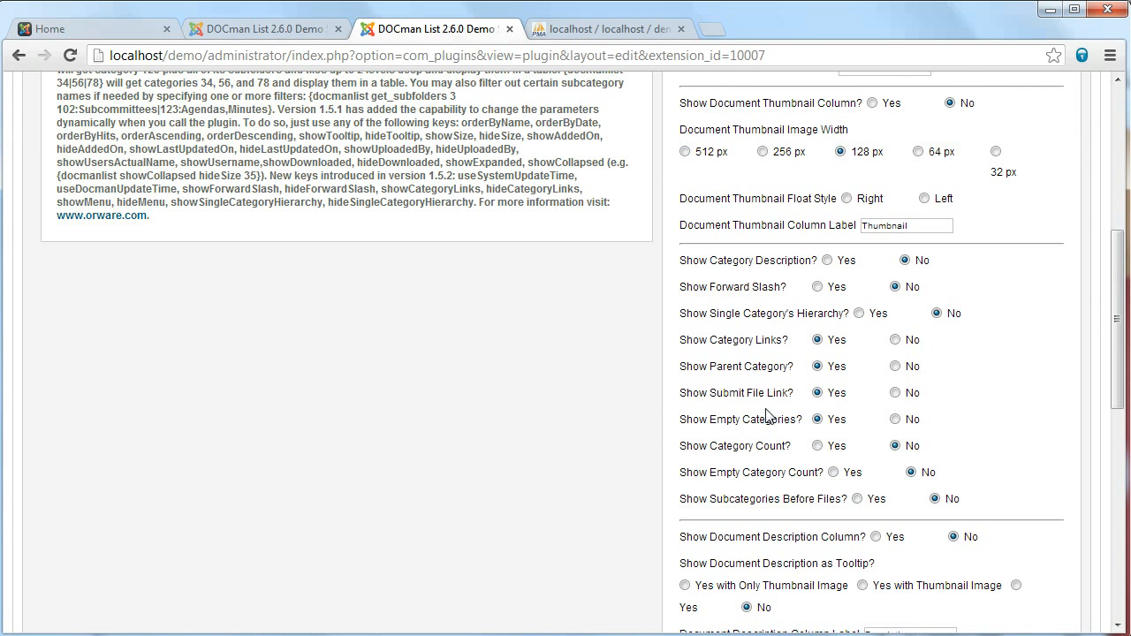
{"action": "scroll", "coordinate": [767, 416], "scroll_direction": "down", "scroll_amount": 1}
{"action": "mouse_move", "coordinate": [767, 482]}
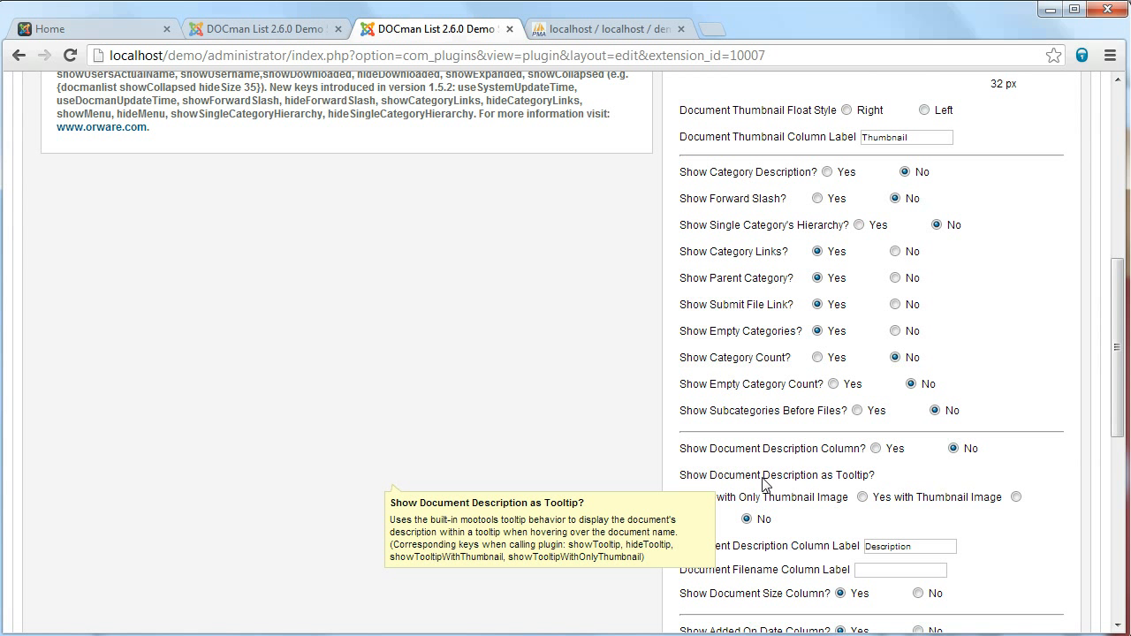
Add the showTooltipWithThumbnail key to the article's docmanlist tag after the layout key, save the article, and reload the home page
{"action": "left_click", "coordinate": [251, 28]}
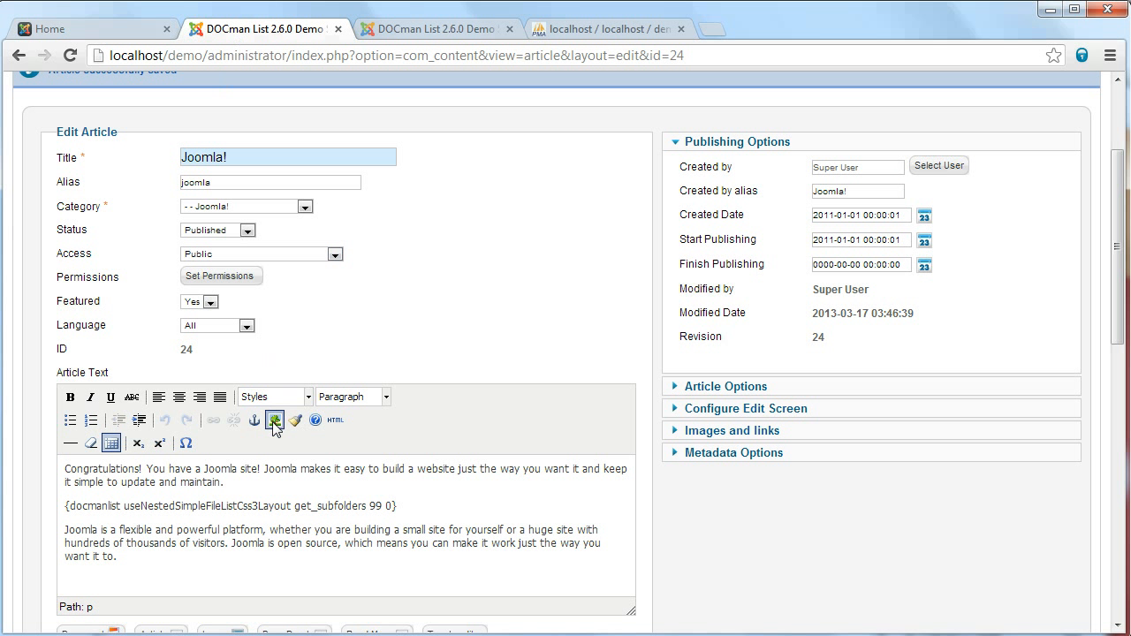
{"action": "type", "text": "showTool"}
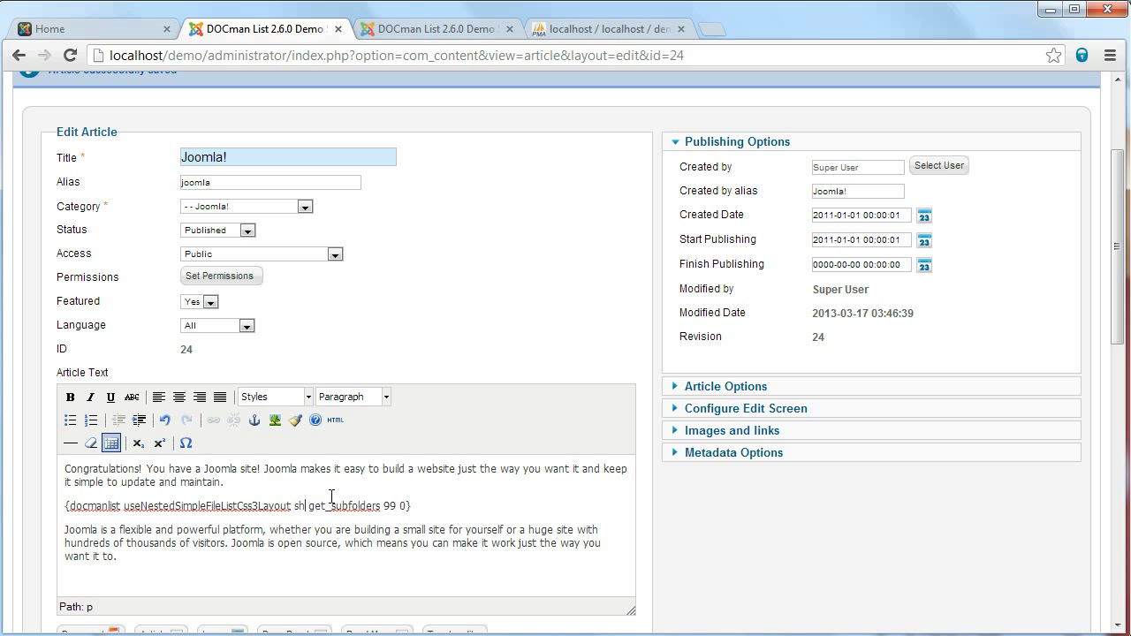
{"action": "type", "text": "tipWithThum"}
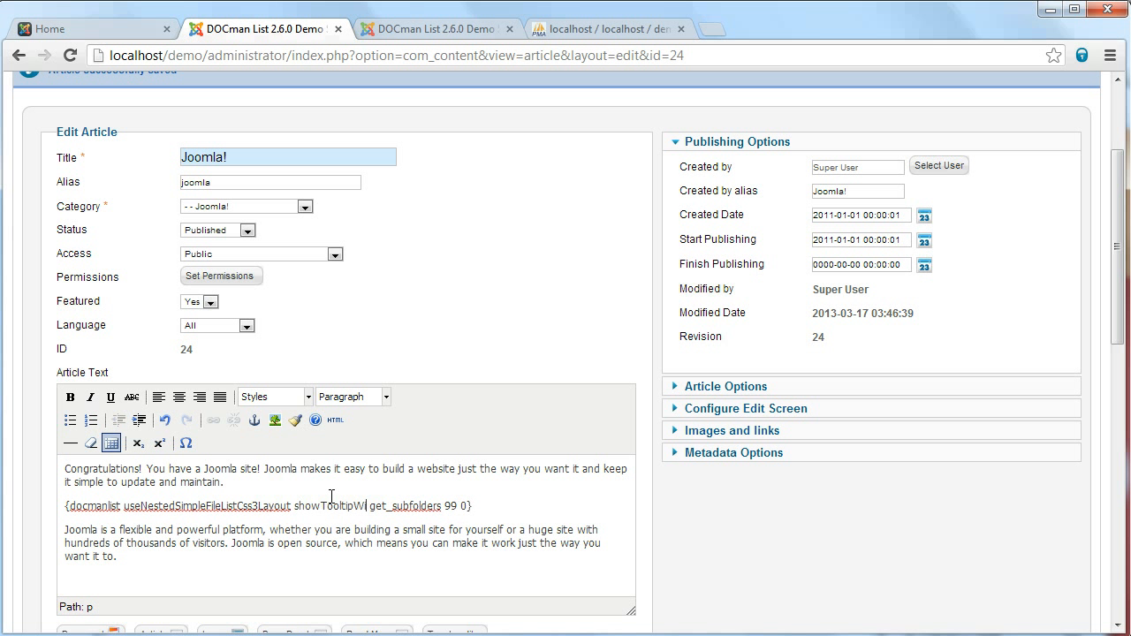
{"action": "type", "text": "bnail"}
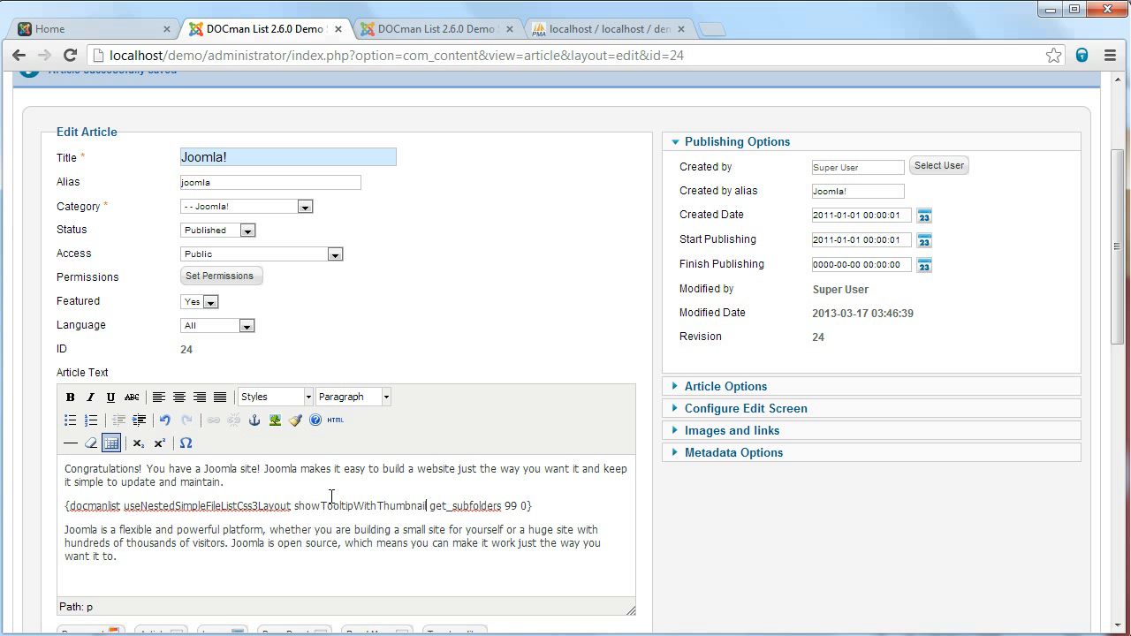
{"action": "scroll", "coordinate": [742, 388], "scroll_direction": "up", "scroll_amount": 2}
{"action": "left_click", "coordinate": [752, 200]}
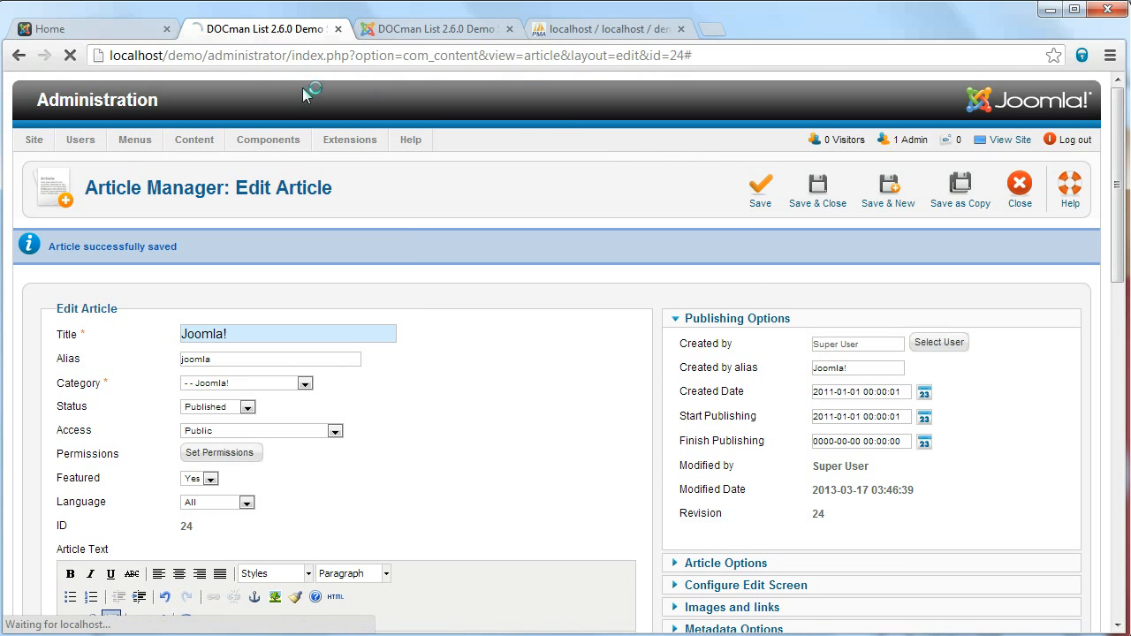
{"action": "left_click", "coordinate": [98, 23]}
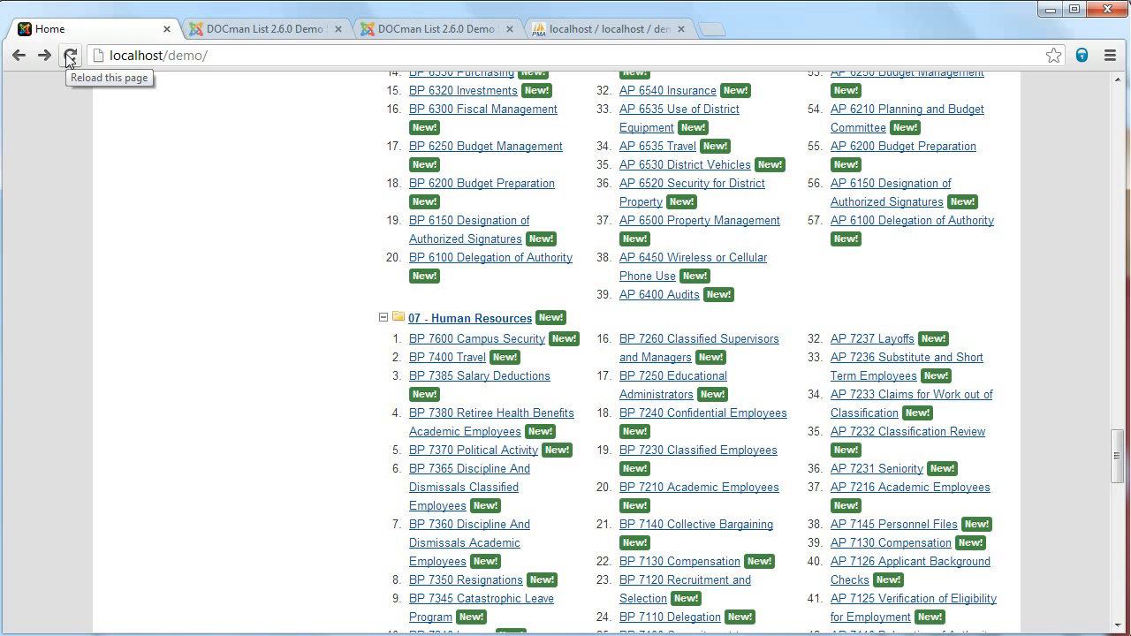
{"action": "left_click", "coordinate": [70, 56]}
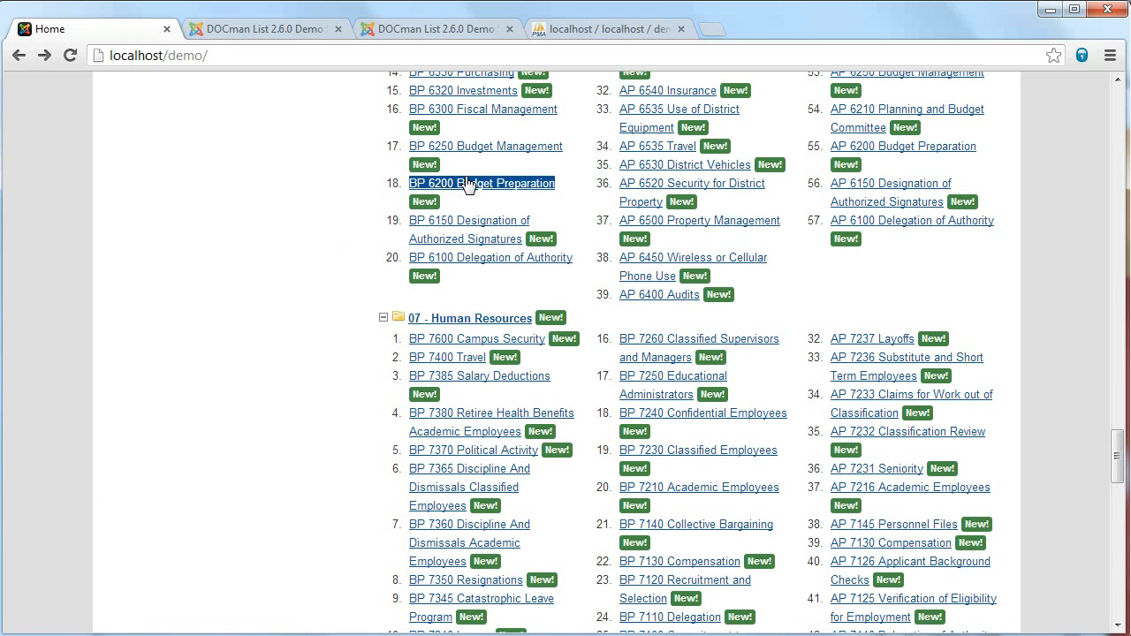
Examine the thumbnail tooltips of files in Board Policies, Photos and Videos, collapsing the 07 - Human Resources category on the way
{"action": "mouse_move", "coordinate": [467, 184]}
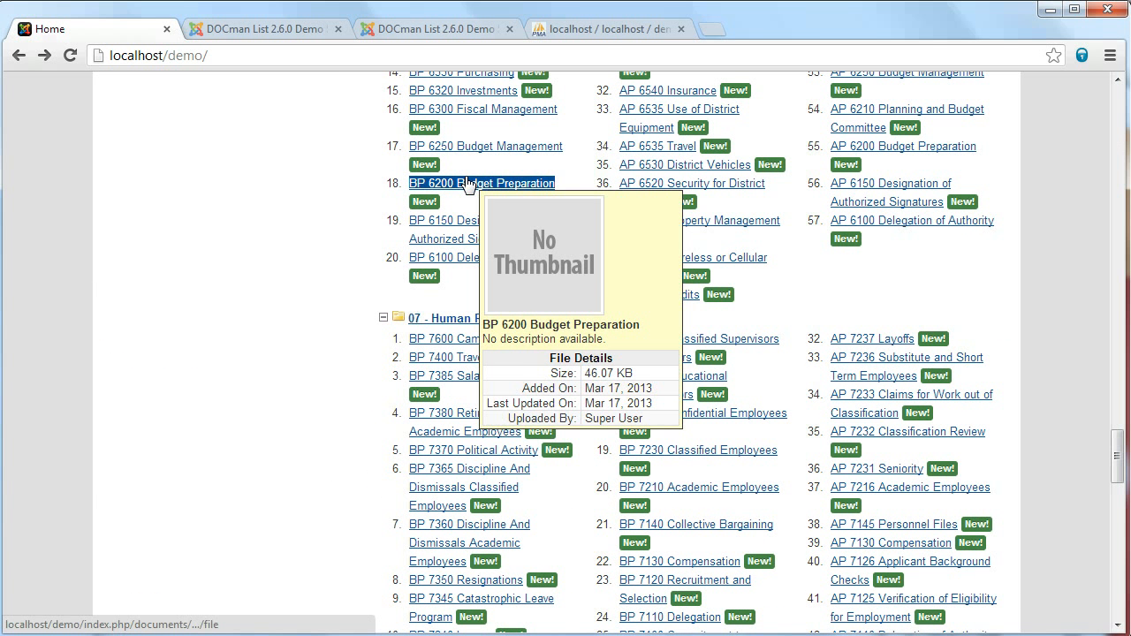
{"action": "mouse_move", "coordinate": [652, 179]}
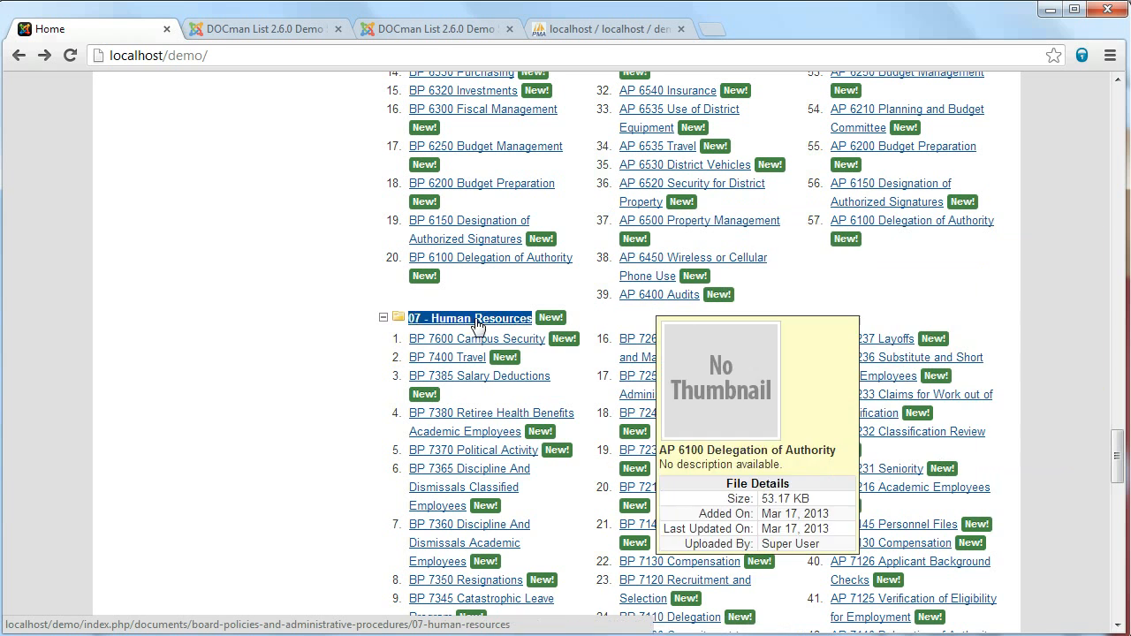
{"action": "left_click", "coordinate": [386, 317]}
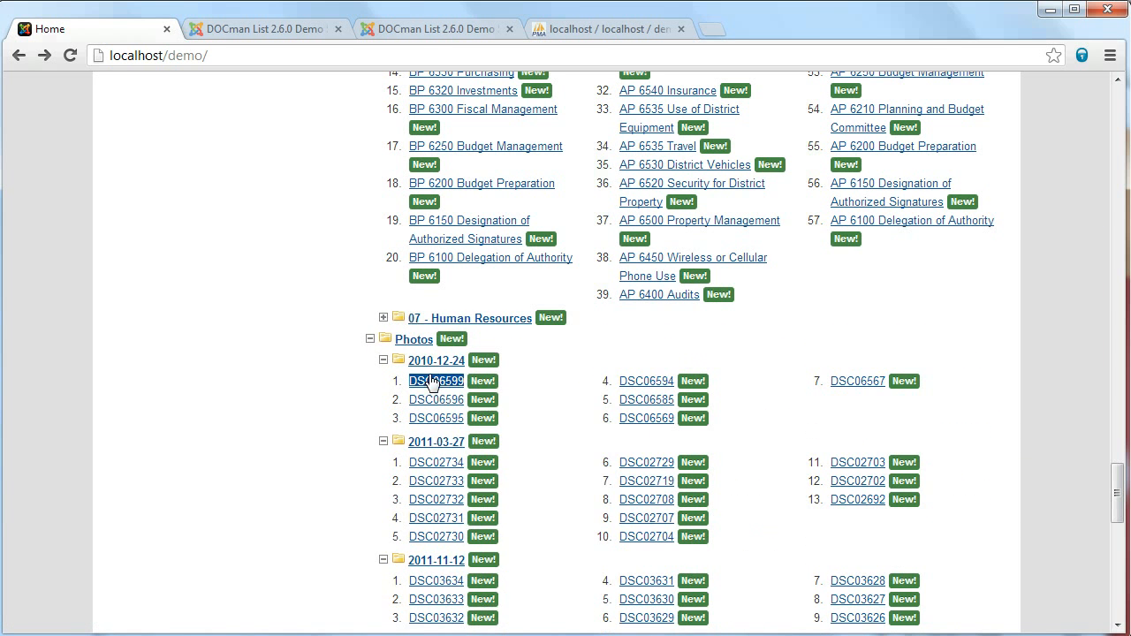
{"action": "scroll", "coordinate": [433, 381], "scroll_direction": "down", "scroll_amount": 2}
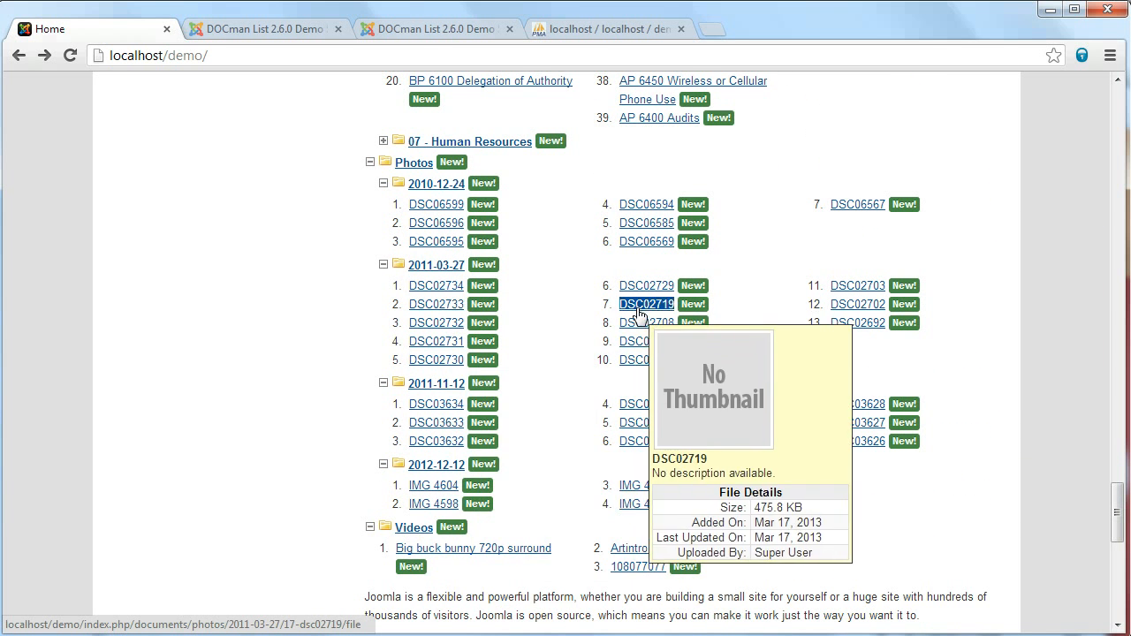
{"action": "mouse_move", "coordinate": [433, 495]}
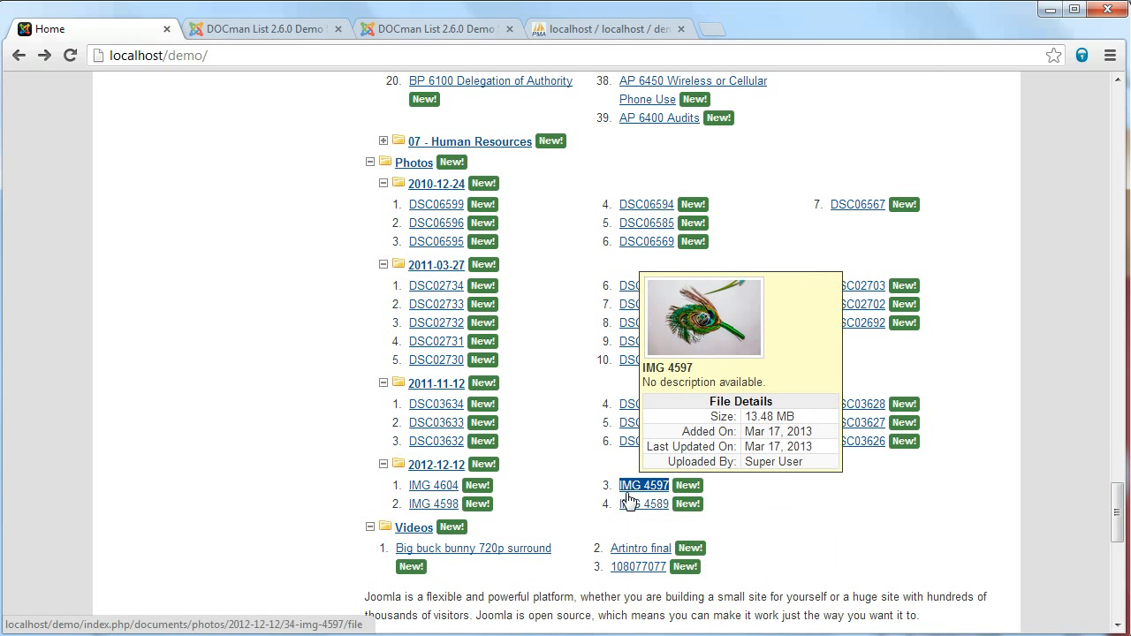
{"action": "mouse_move", "coordinate": [630, 510]}
{"action": "mouse_move", "coordinate": [446, 515]}
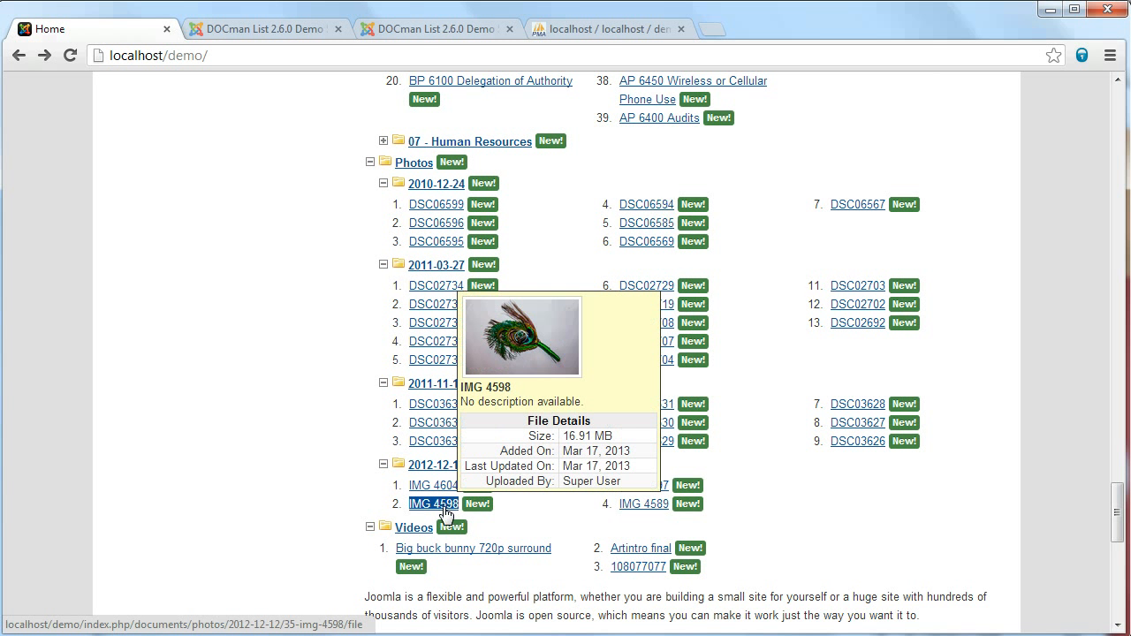
{"action": "mouse_move", "coordinate": [453, 495]}
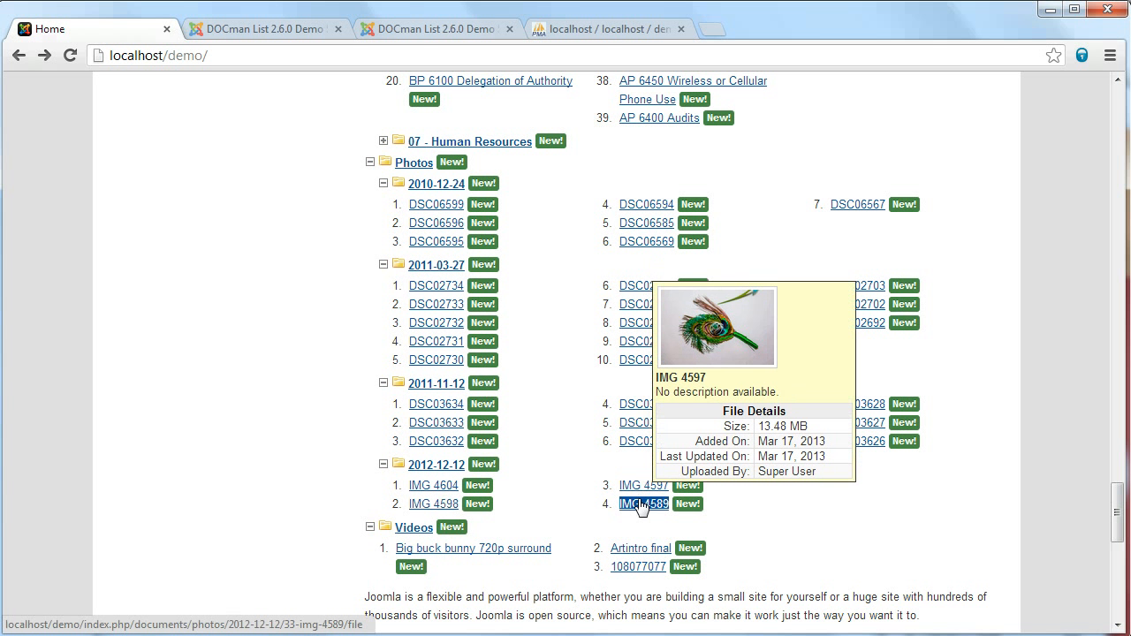
{"action": "mouse_move", "coordinate": [625, 571]}
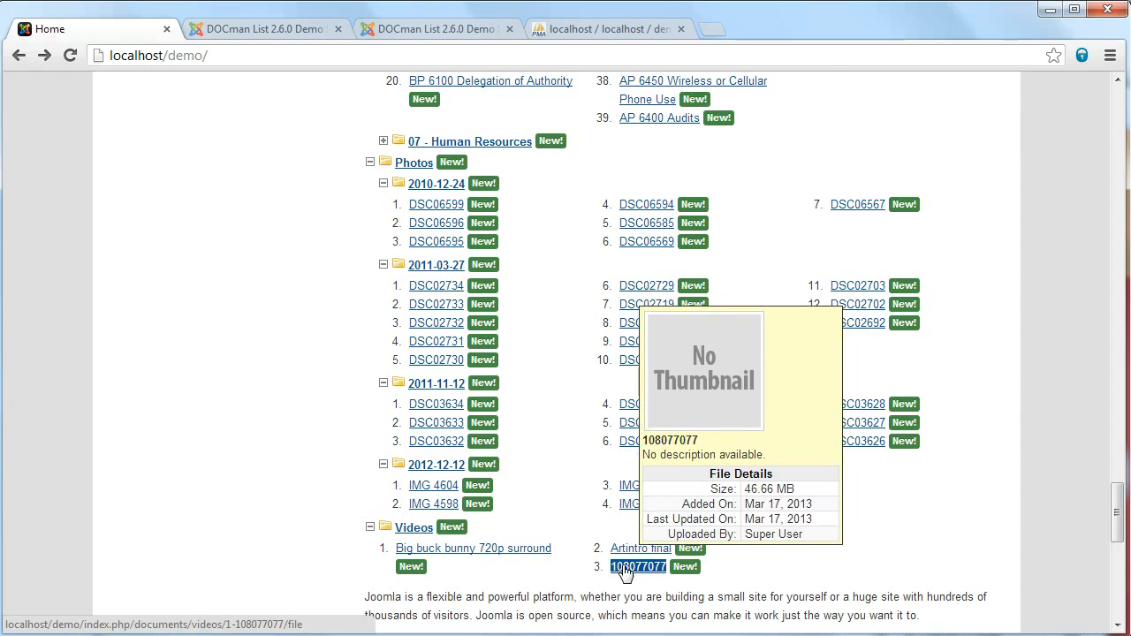
{"action": "scroll", "coordinate": [505, 323], "scroll_direction": "up", "scroll_amount": 15}
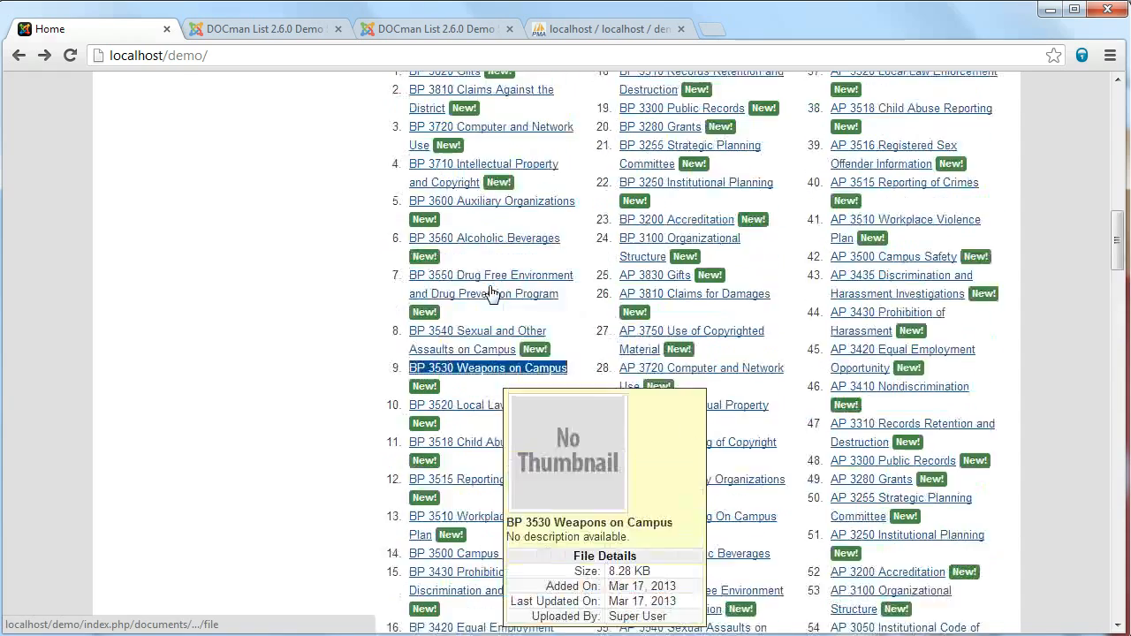
{"action": "scroll", "coordinate": [492, 293], "scroll_direction": "up", "scroll_amount": 10}
{"action": "scroll", "coordinate": [469, 256], "scroll_direction": "down", "scroll_amount": 4}
{"action": "scroll", "coordinate": [397, 177], "scroll_direction": "up", "scroll_amount": 1}
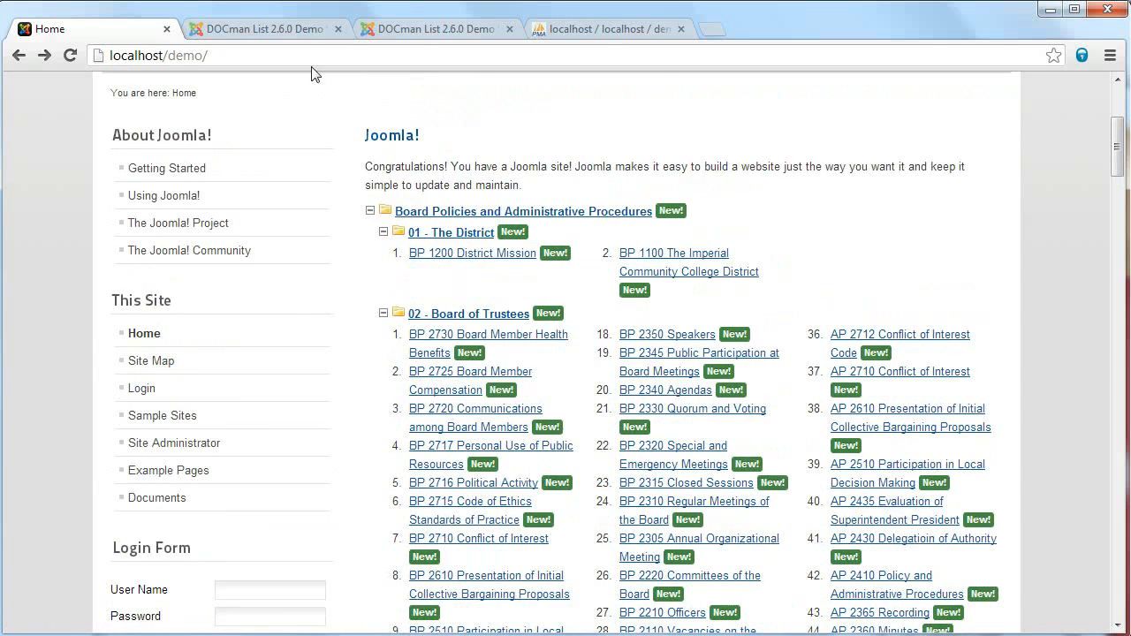
Set Show Category Count to Yes in the DOCman file listing plugin, save it, and reload the home page
{"action": "left_click", "coordinate": [294, 39]}
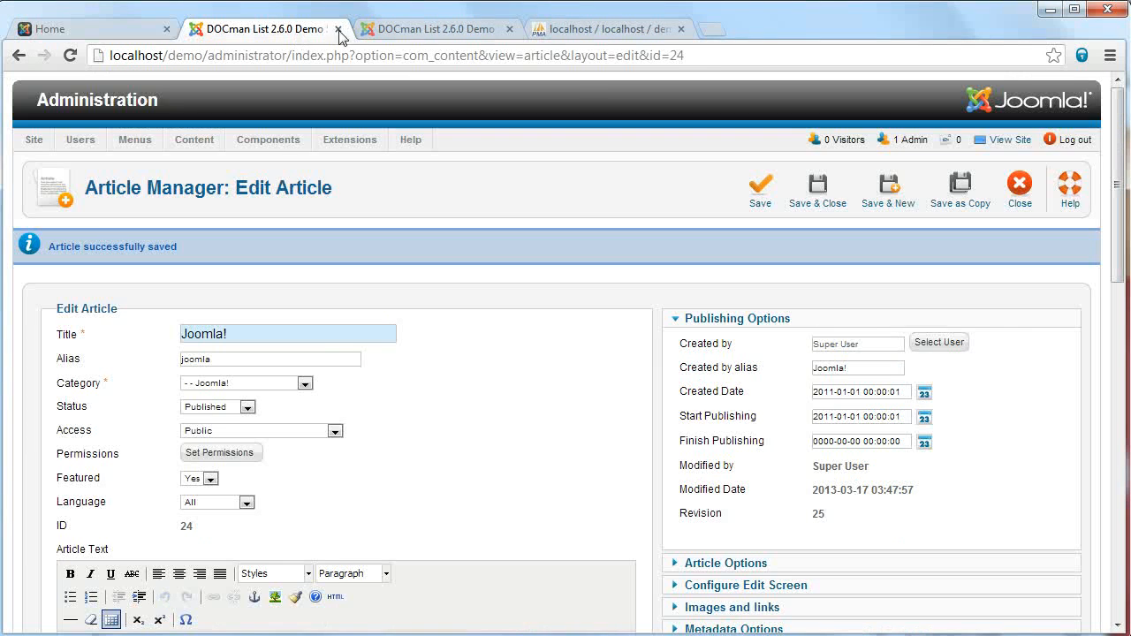
{"action": "left_click", "coordinate": [389, 35]}
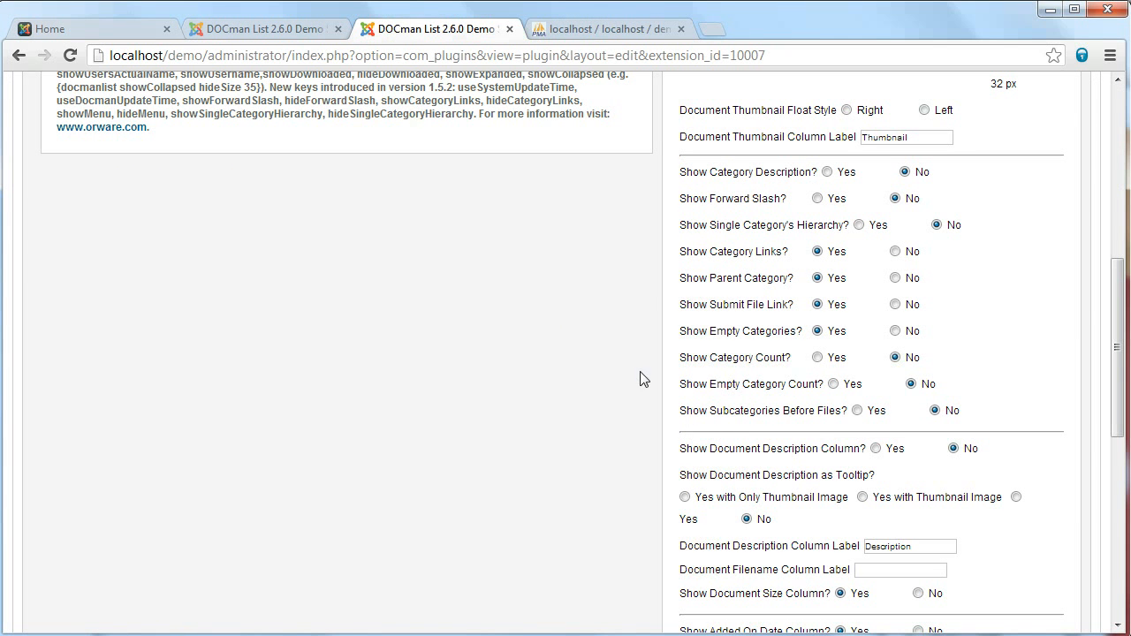
{"action": "scroll", "coordinate": [643, 375], "scroll_direction": "up", "scroll_amount": 1}
{"action": "scroll", "coordinate": [642, 373], "scroll_direction": "up", "scroll_amount": 1}
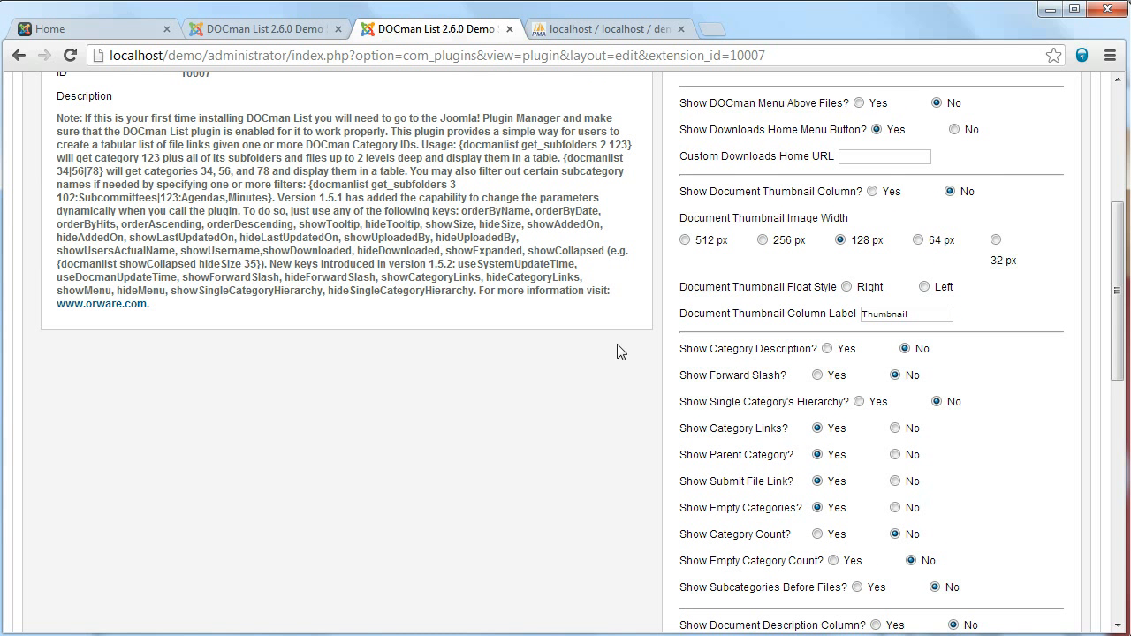
{"action": "scroll", "coordinate": [761, 399], "scroll_direction": "down", "scroll_amount": 1}
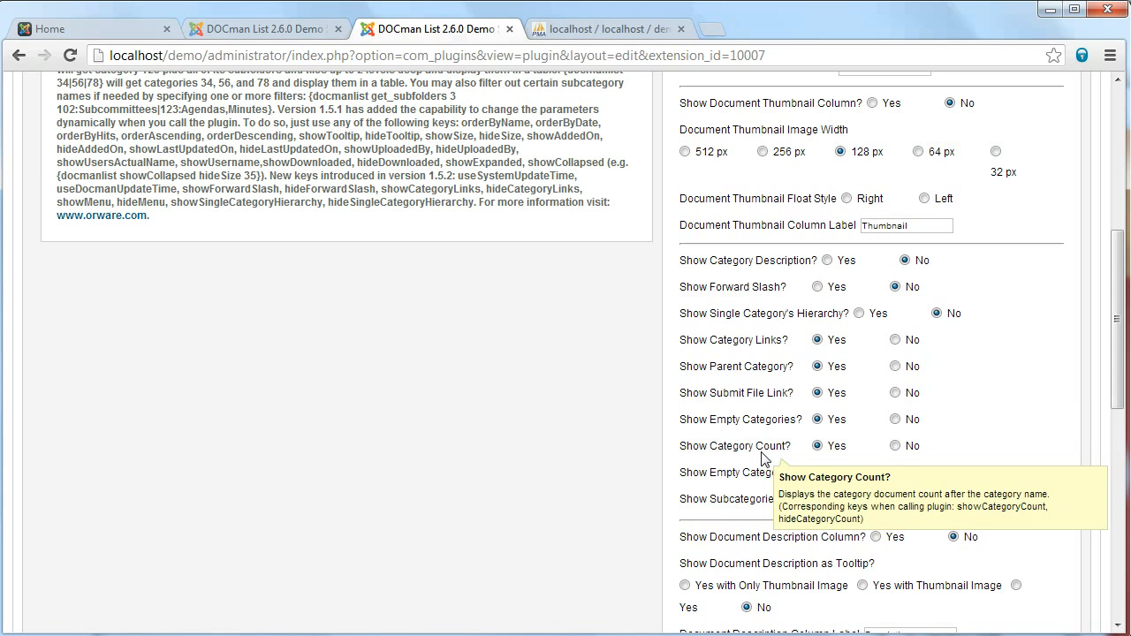
{"action": "scroll", "coordinate": [762, 452], "scroll_direction": "up", "scroll_amount": 5}
{"action": "left_click", "coordinate": [900, 195]}
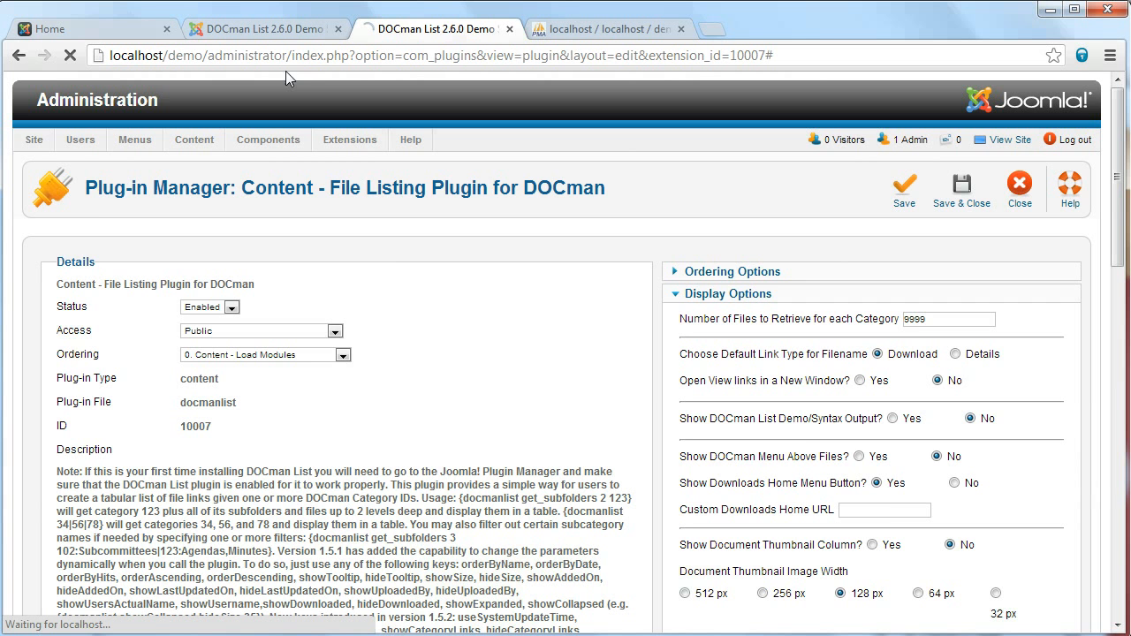
{"action": "left_click", "coordinate": [93, 27]}
{"action": "left_click", "coordinate": [71, 55]}
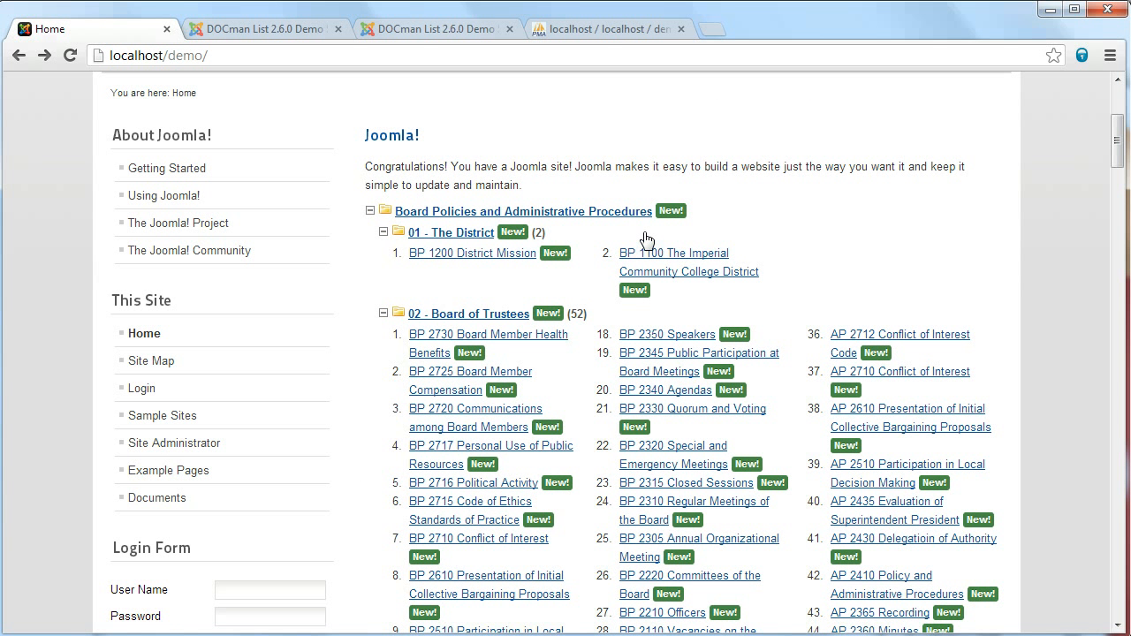
Check the document counts beside the categories, collapsing 01 - The District and 02 - Board of Trustees
{"action": "scroll", "coordinate": [600, 240], "scroll_direction": "down", "scroll_amount": 1}
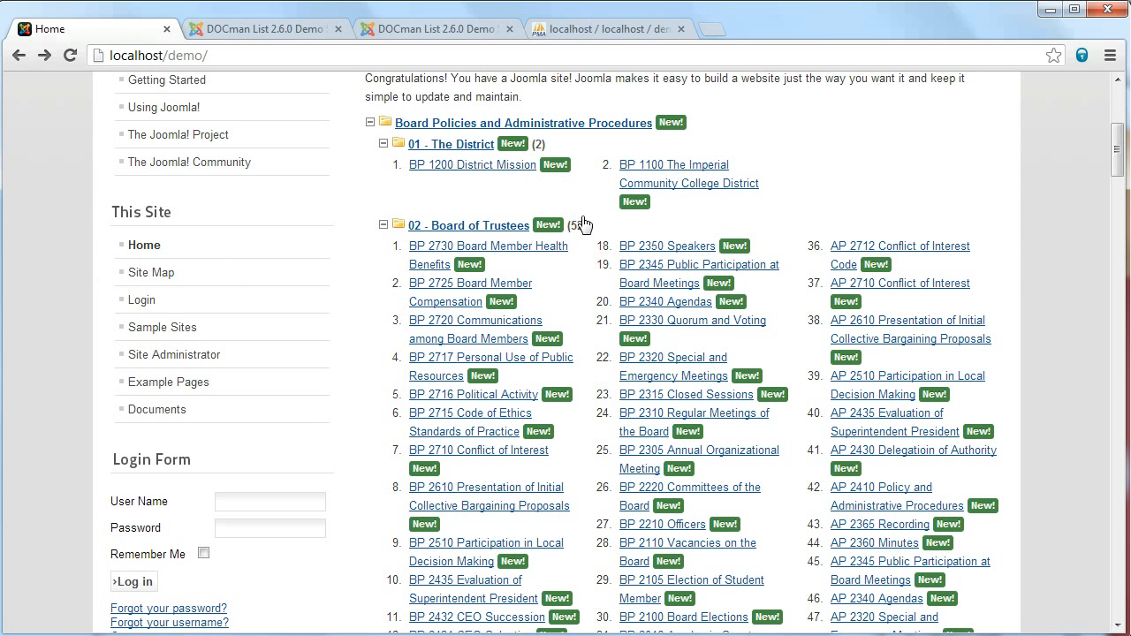
{"action": "left_click", "coordinate": [384, 144]}
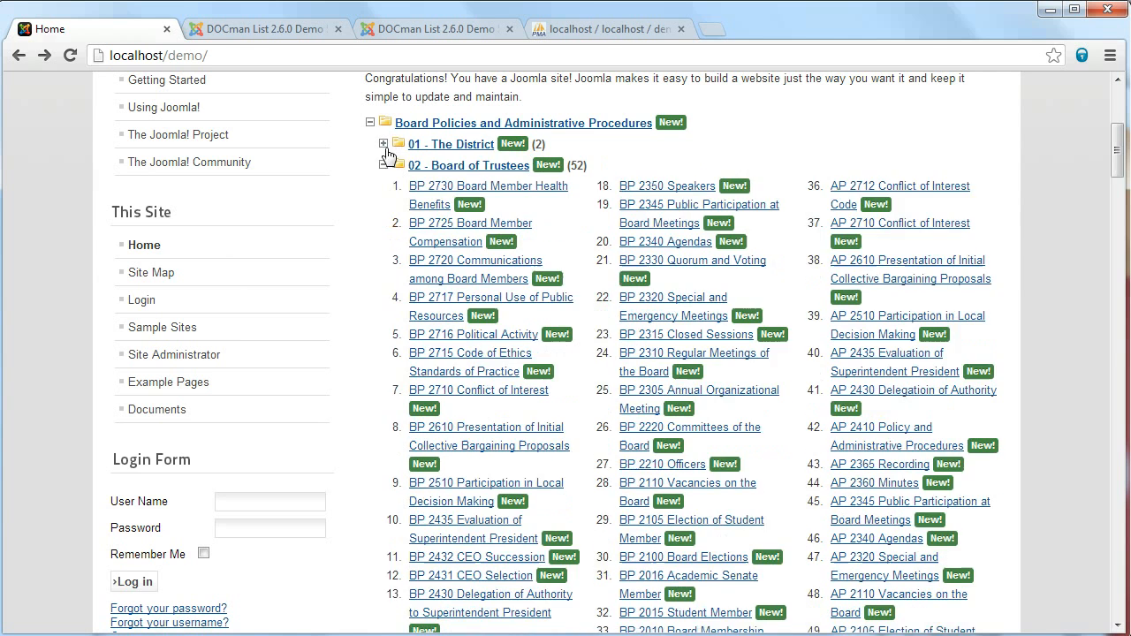
{"action": "left_click", "coordinate": [384, 165]}
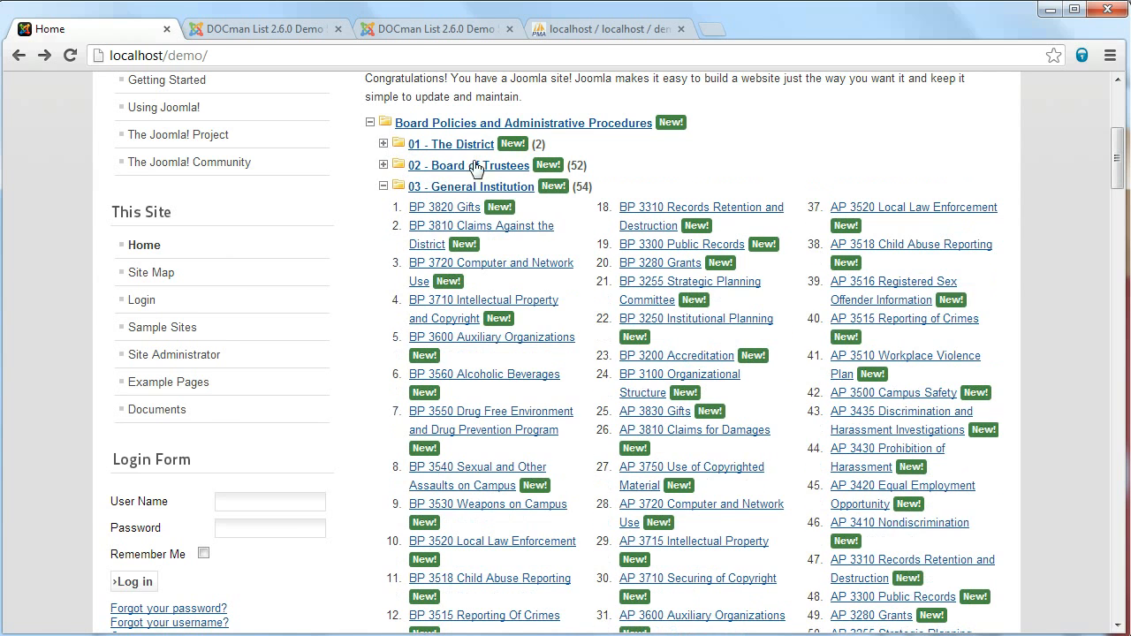
Open the plugin's Display Options and check the keys in the tooltip of Show Empty Category Count
{"action": "left_click", "coordinate": [435, 29]}
{"action": "scroll", "coordinate": [750, 366], "scroll_direction": "down", "scroll_amount": 1}
{"action": "left_click", "coordinate": [688, 447]}
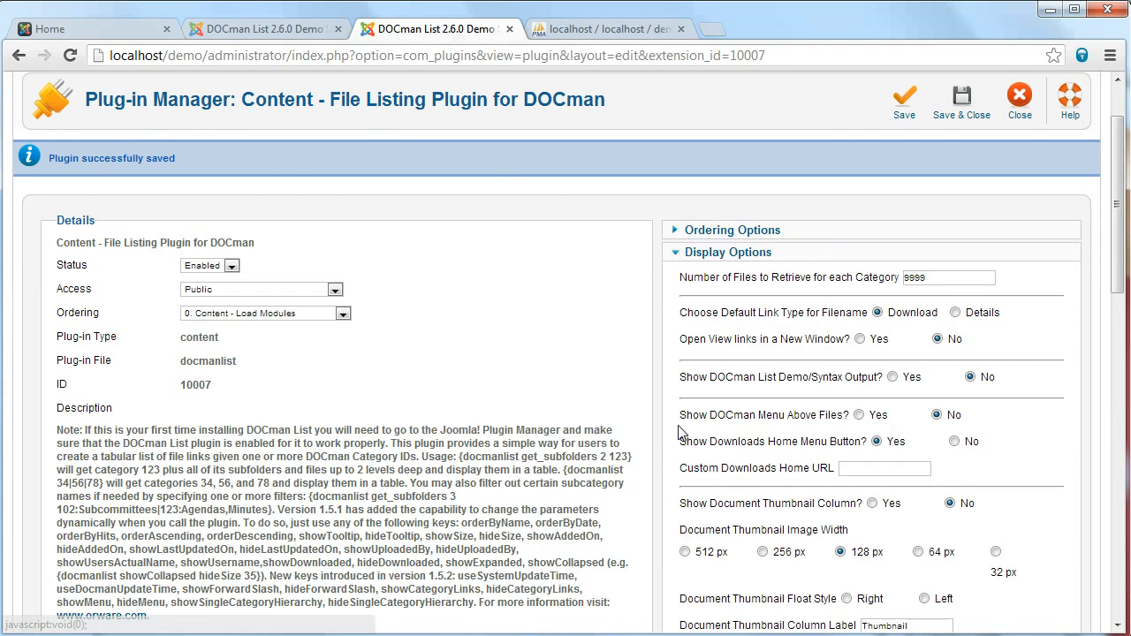
{"action": "left_click", "coordinate": [126, 16]}
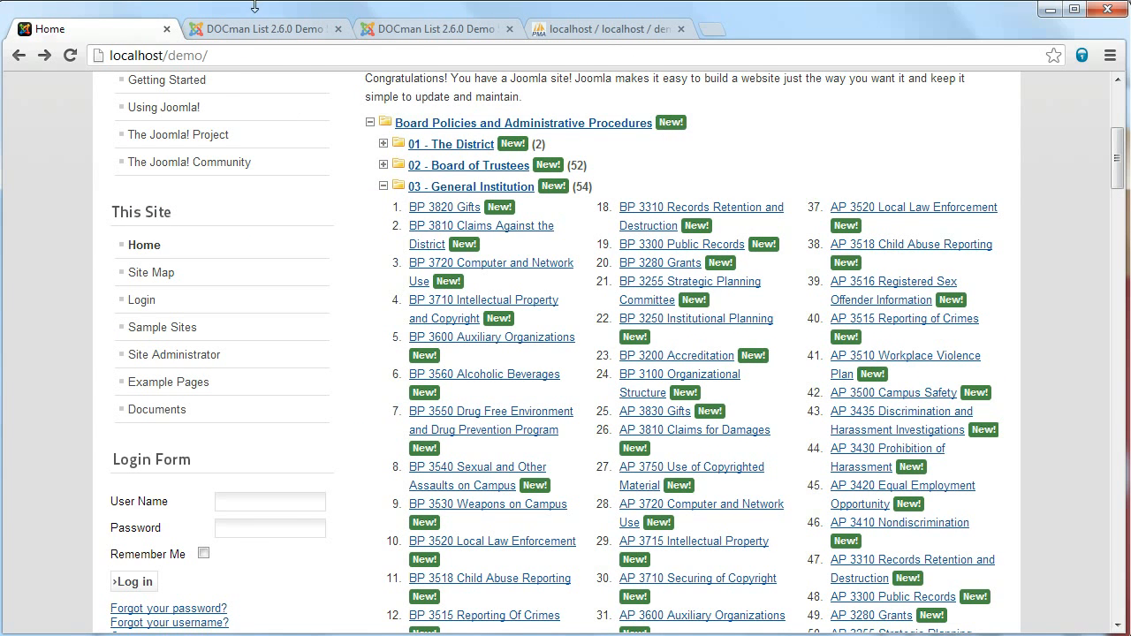
{"action": "left_click", "coordinate": [395, 32]}
{"action": "scroll", "coordinate": [822, 396], "scroll_direction": "down", "scroll_amount": 2}
{"action": "scroll", "coordinate": [767, 415], "scroll_direction": "down", "scroll_amount": 1}
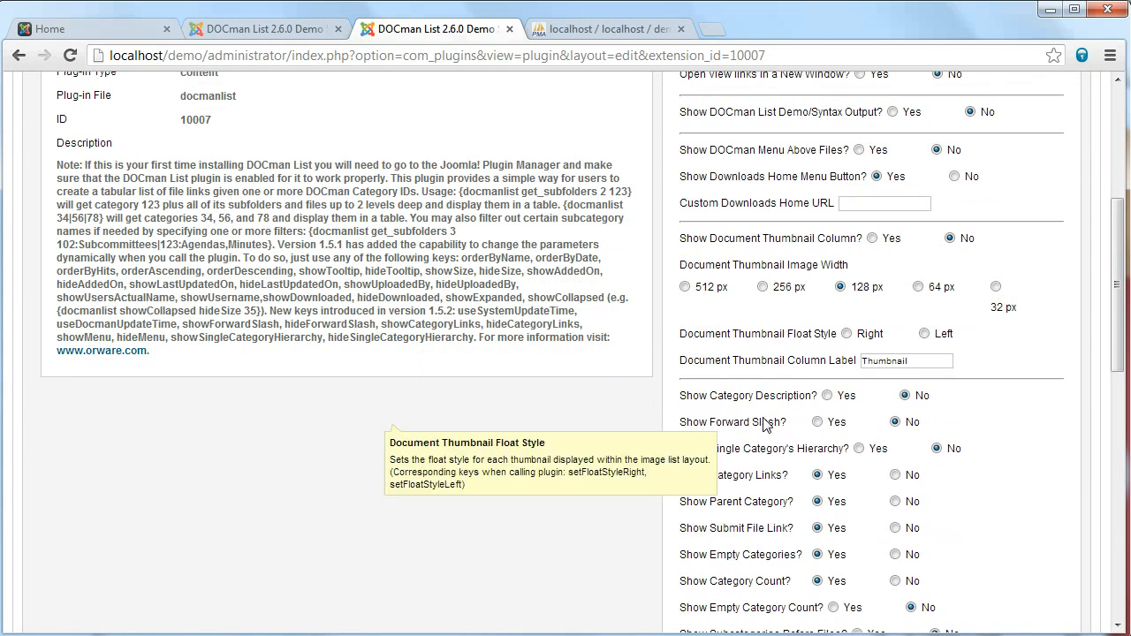
{"action": "scroll", "coordinate": [835, 539], "scroll_direction": "down", "scroll_amount": 1}
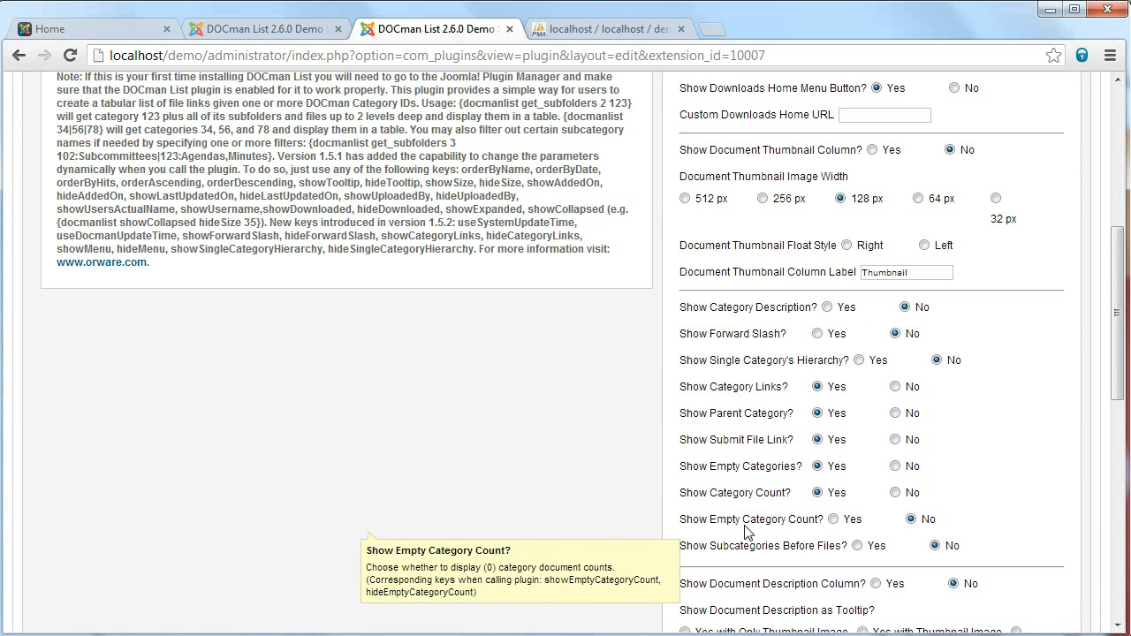
{"action": "mouse_move", "coordinate": [783, 531]}
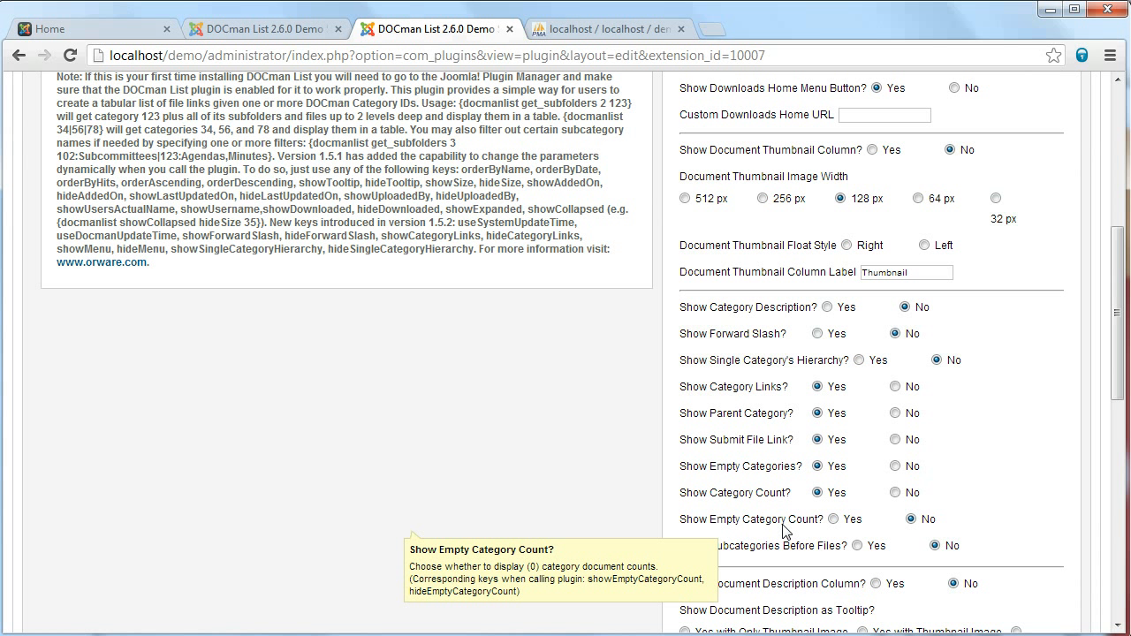
Set Show Empty Category Count to Yes, save the plugin, and reload the home page
{"action": "left_click", "coordinate": [832, 520]}
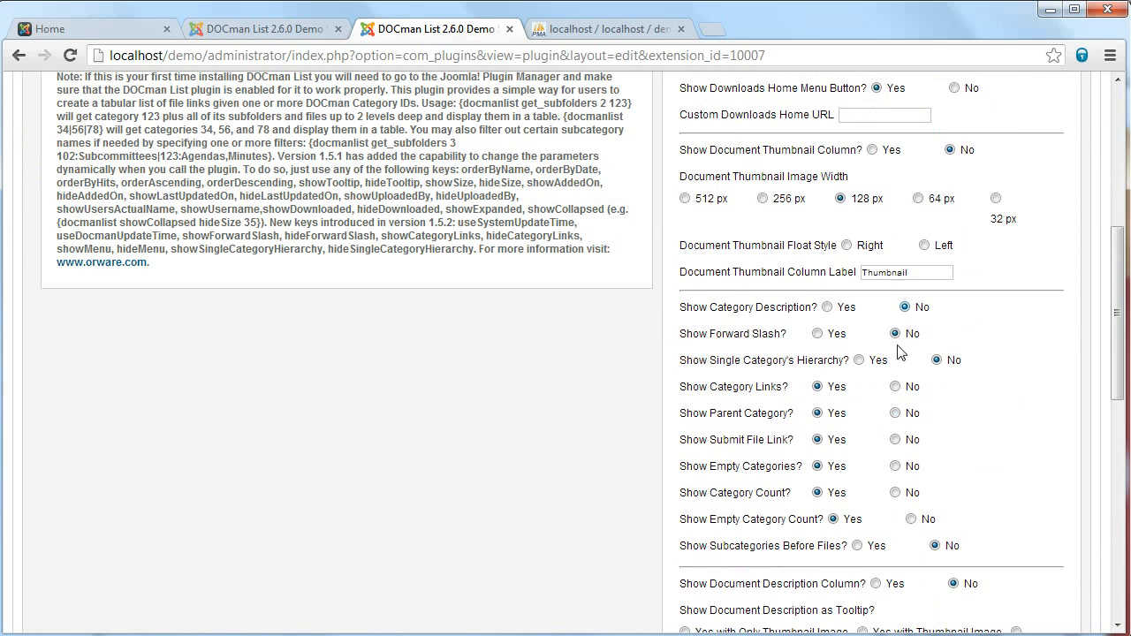
{"action": "mouse_move", "coordinate": [777, 526]}
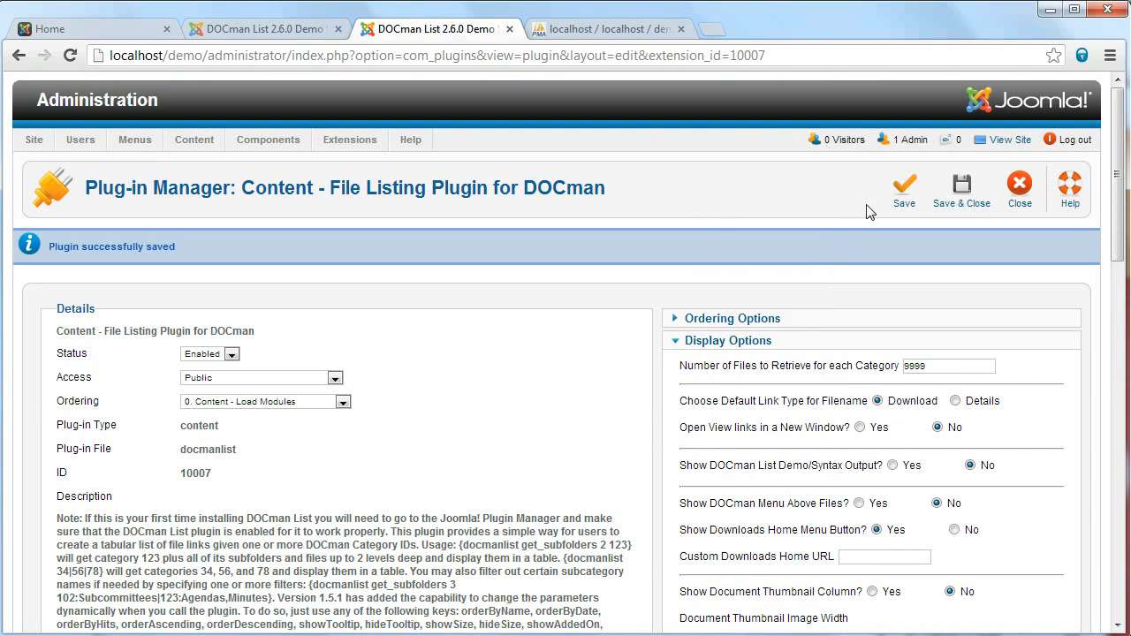
{"action": "left_click", "coordinate": [901, 187]}
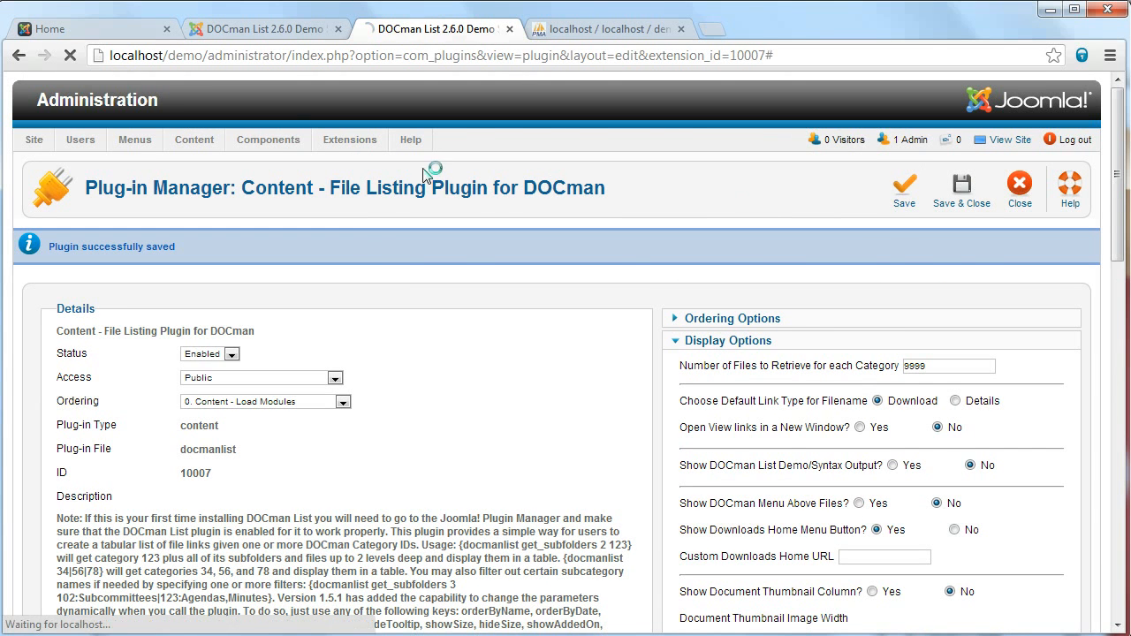
{"action": "left_click", "coordinate": [80, 28]}
{"action": "left_click", "coordinate": [71, 54]}
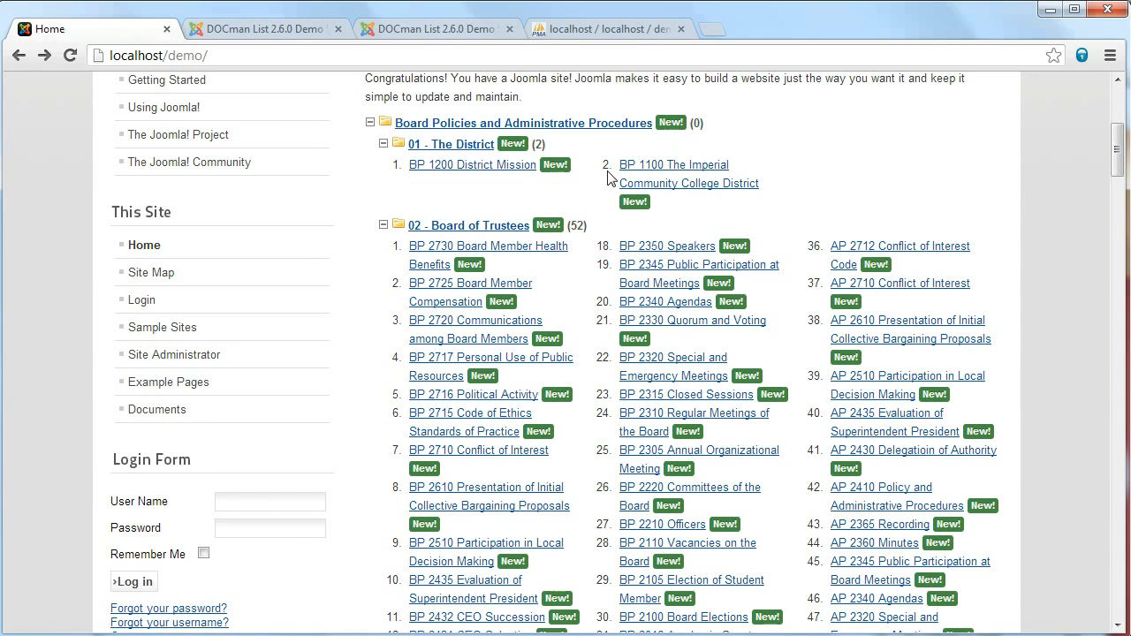
Set Show Empty Category Count to No in the Display Options of the DOCman file listing plugin
{"action": "left_click", "coordinate": [468, 27]}
{"action": "scroll", "coordinate": [704, 395], "scroll_direction": "down", "scroll_amount": 2}
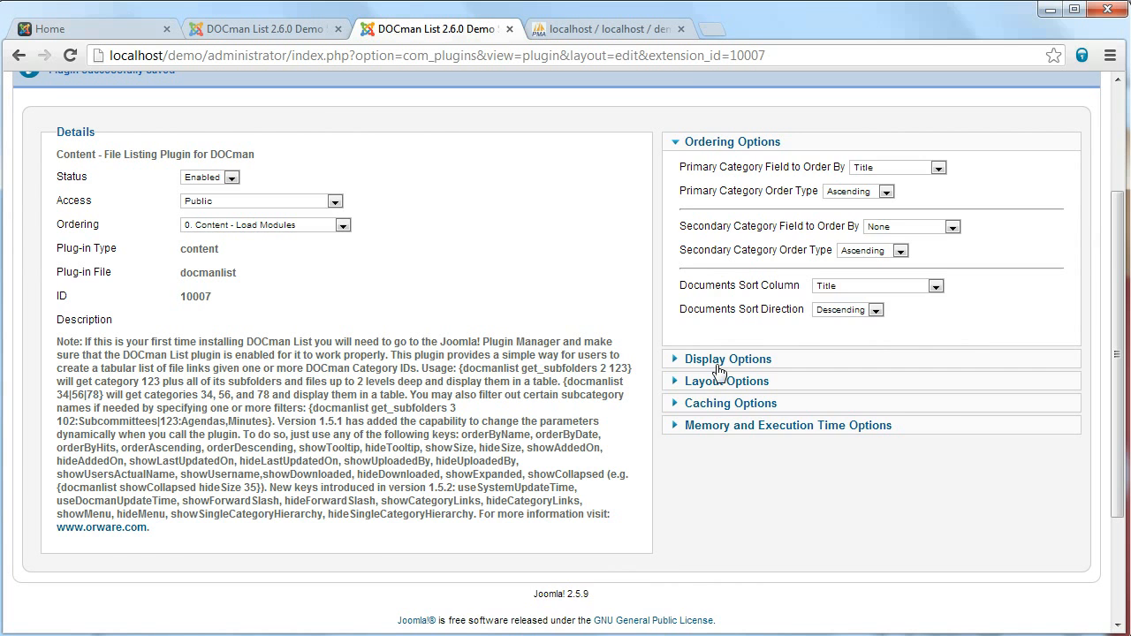
{"action": "left_click", "coordinate": [711, 364]}
{"action": "scroll", "coordinate": [848, 441], "scroll_direction": "down", "scroll_amount": 1}
{"action": "scroll", "coordinate": [879, 494], "scroll_direction": "down", "scroll_amount": 2}
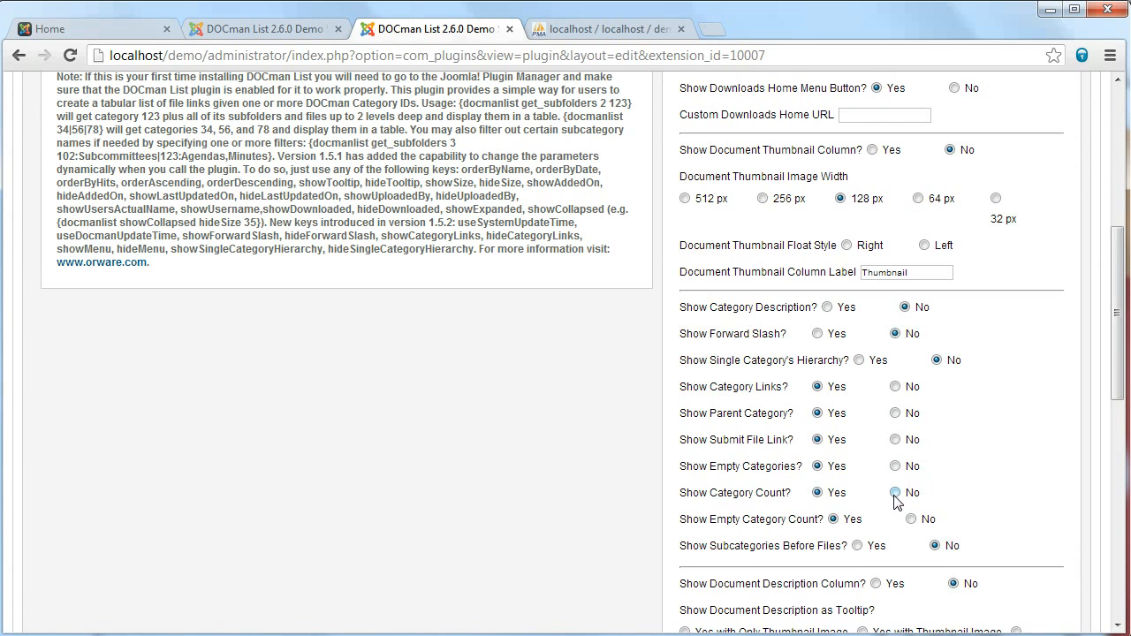
{"action": "left_click", "coordinate": [911, 519]}
{"action": "scroll", "coordinate": [919, 495], "scroll_direction": "up", "scroll_amount": 3}
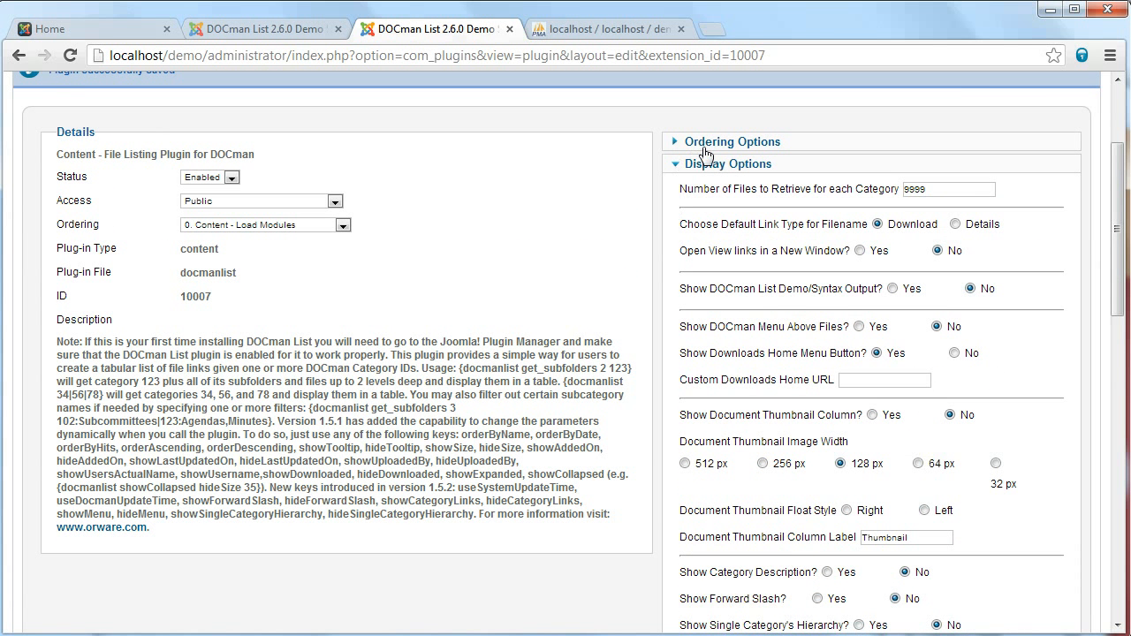
Review the available Documents Sort Column choices in the plugin's Ordering Options without changing the selection
{"action": "left_click", "coordinate": [704, 145]}
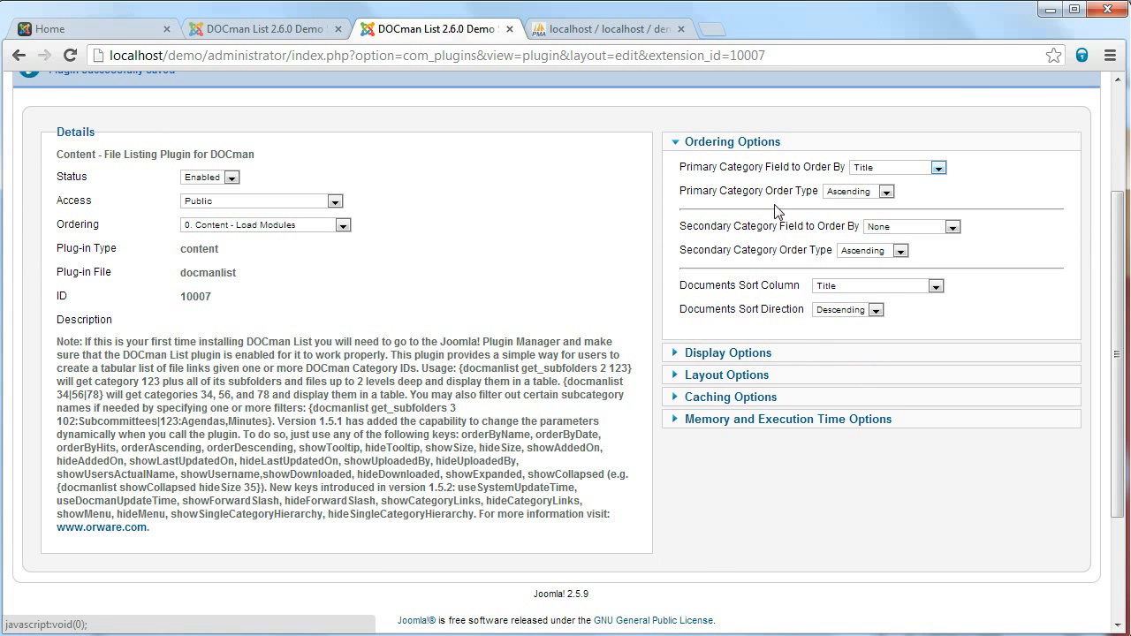
{"action": "left_click", "coordinate": [836, 287]}
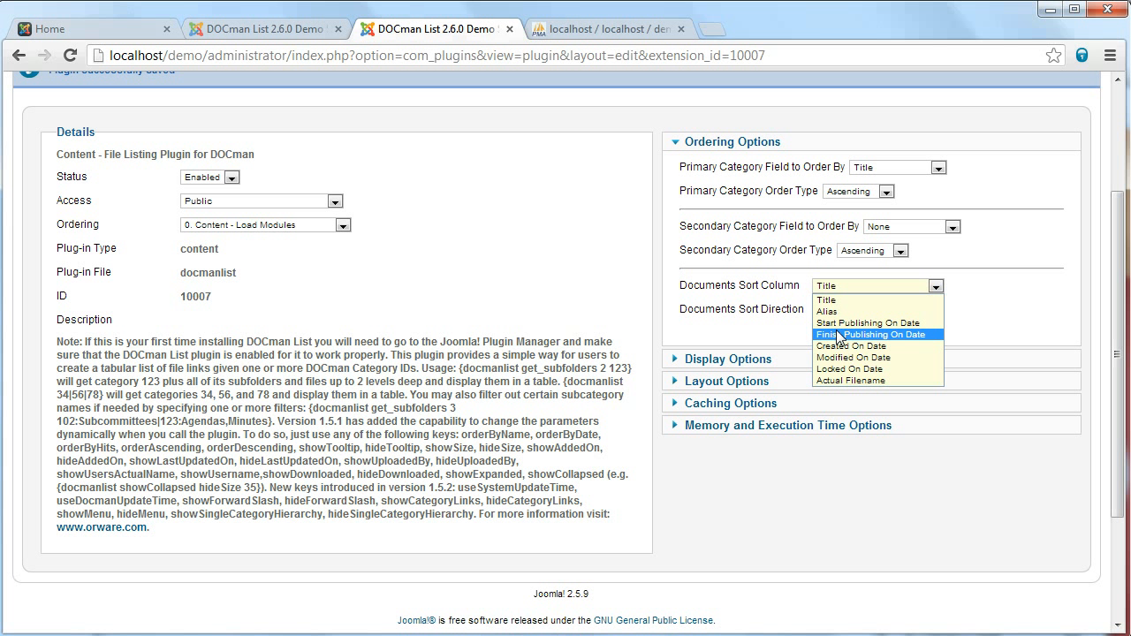
{"action": "left_click", "coordinate": [740, 340]}
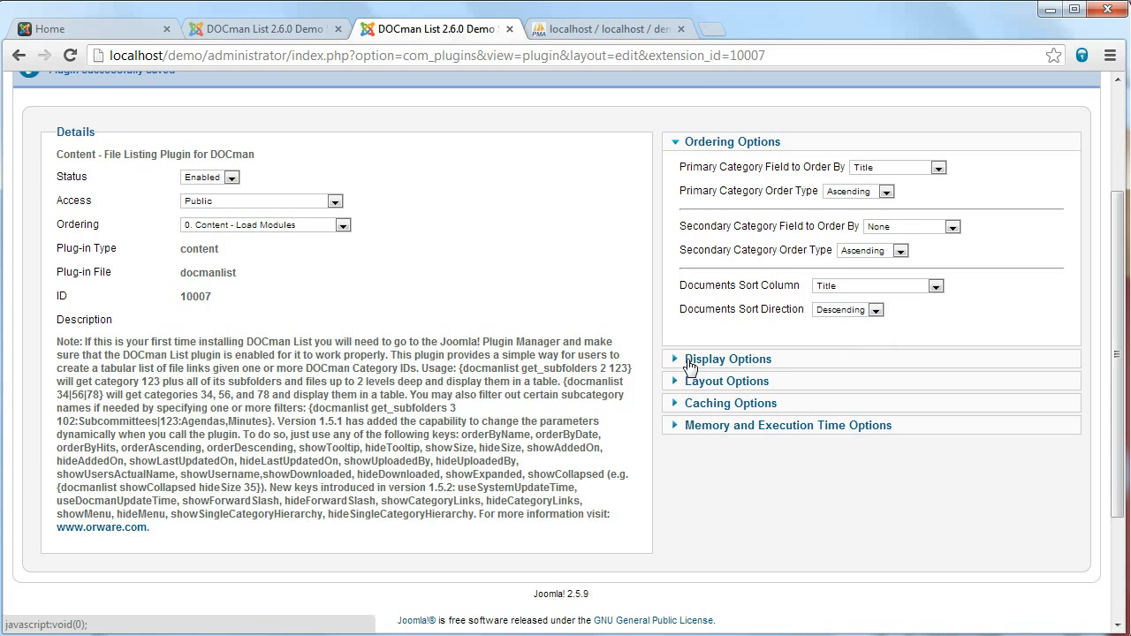
Set Show DOCman Menu Above Files to Yes in the plugin's Display Options, save the plugin, and reload the home page
{"action": "left_click", "coordinate": [688, 360]}
{"action": "scroll", "coordinate": [712, 347], "scroll_direction": "down", "scroll_amount": 2}
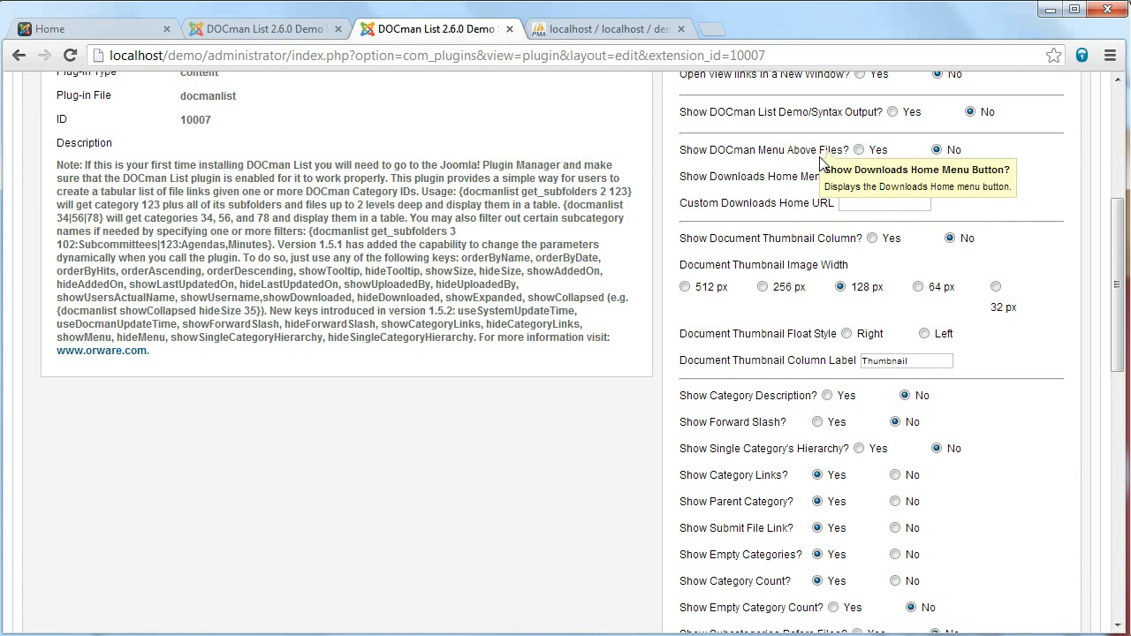
{"action": "left_click", "coordinate": [858, 150]}
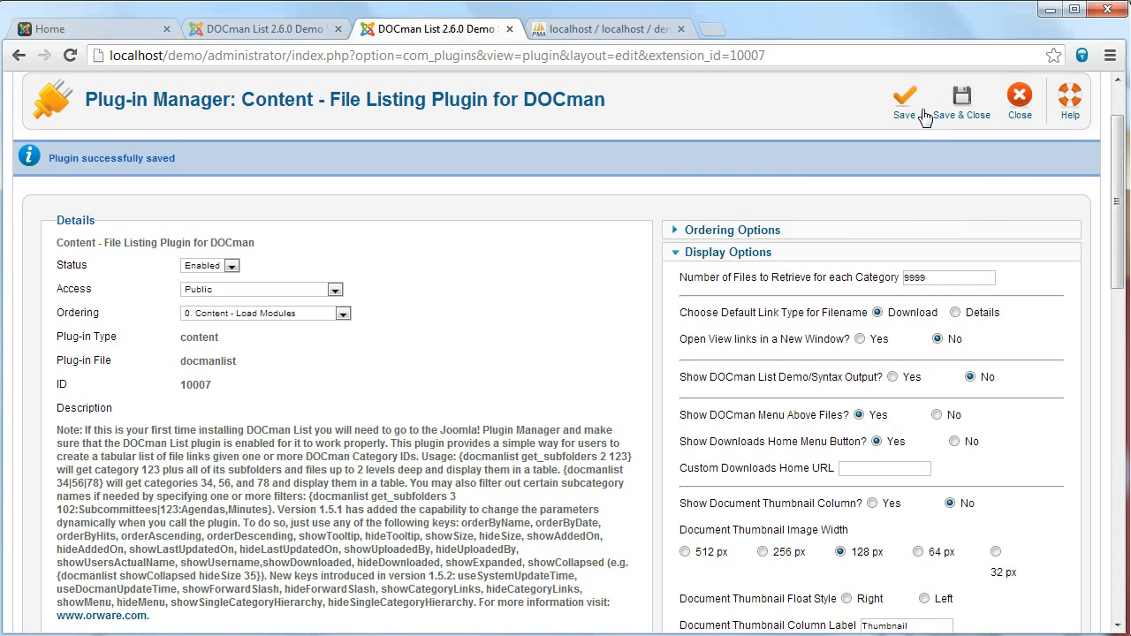
{"action": "left_click", "coordinate": [921, 116]}
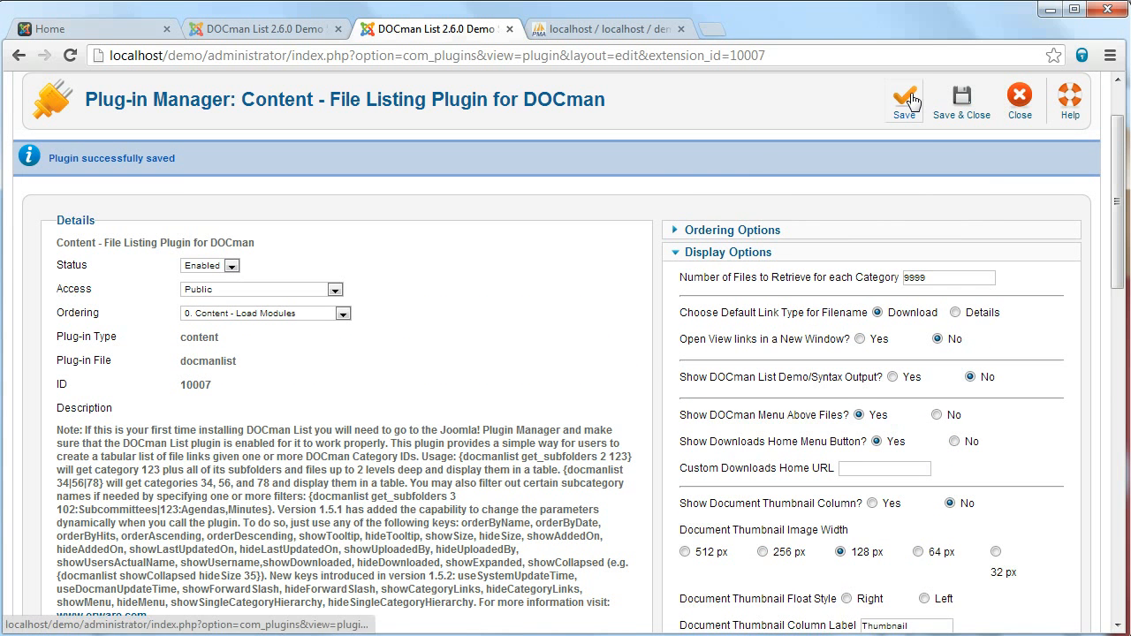
{"action": "left_click", "coordinate": [115, 32]}
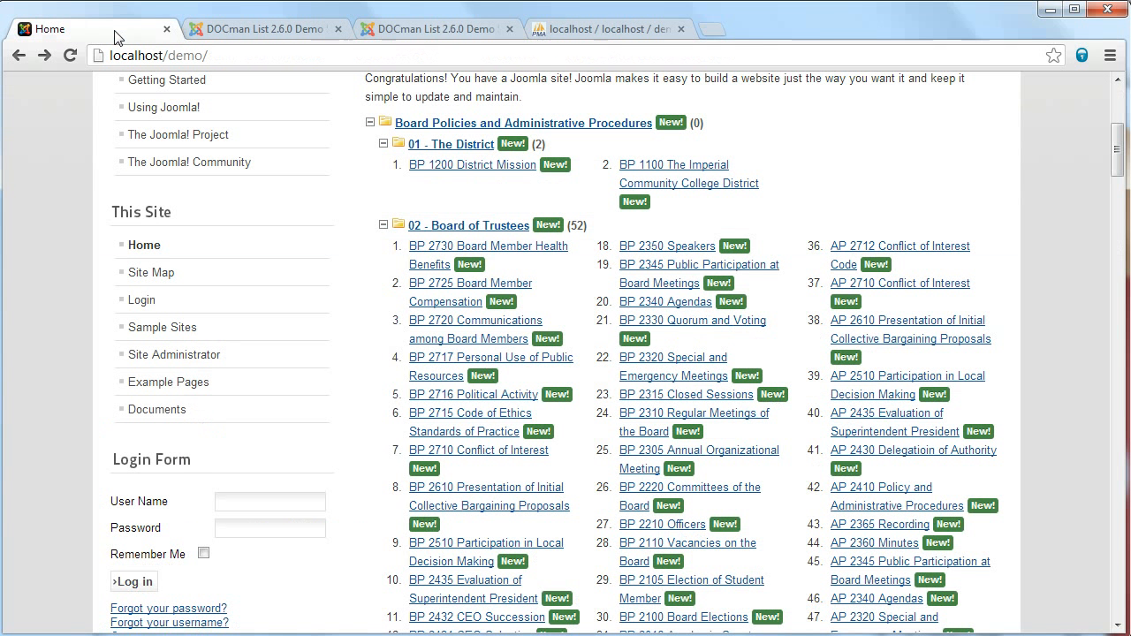
{"action": "left_click", "coordinate": [70, 55]}
{"action": "mouse_move", "coordinate": [481, 305]}
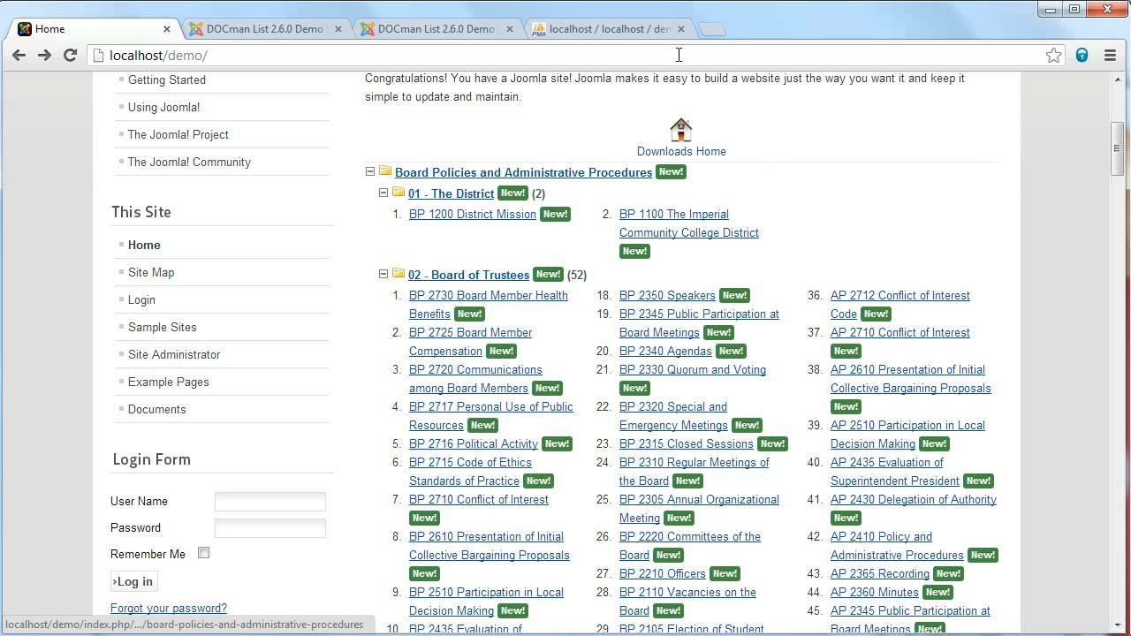
Follow the Downloads Home link above the file list to view the Documents page, and return to the home page
{"action": "left_click", "coordinate": [682, 132]}
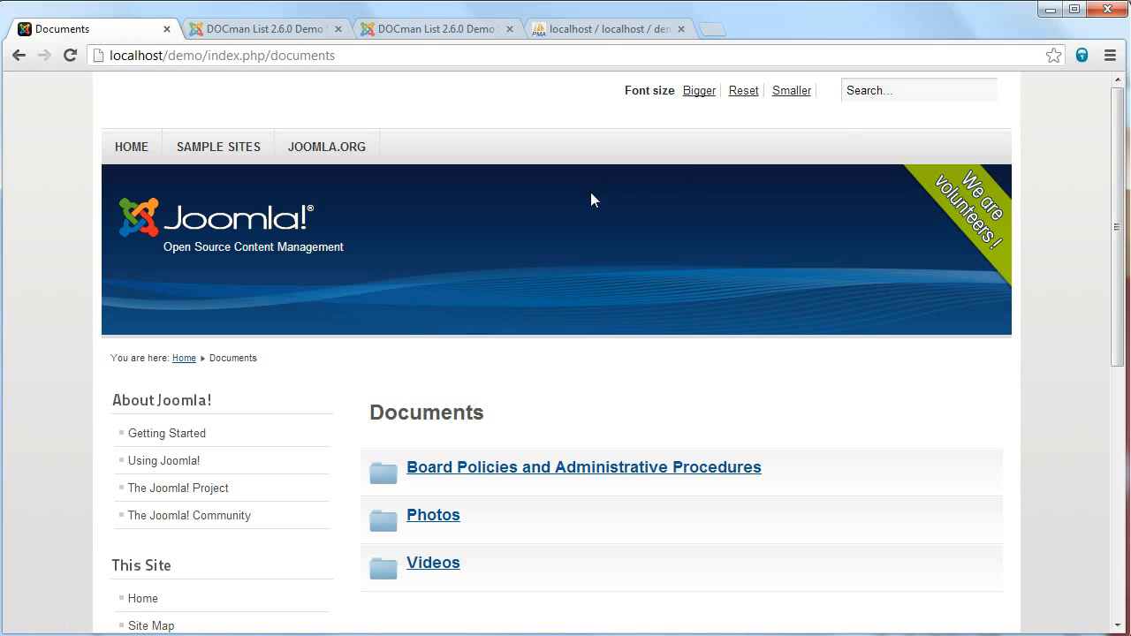
{"action": "scroll", "coordinate": [590, 192], "scroll_direction": "down", "scroll_amount": 2}
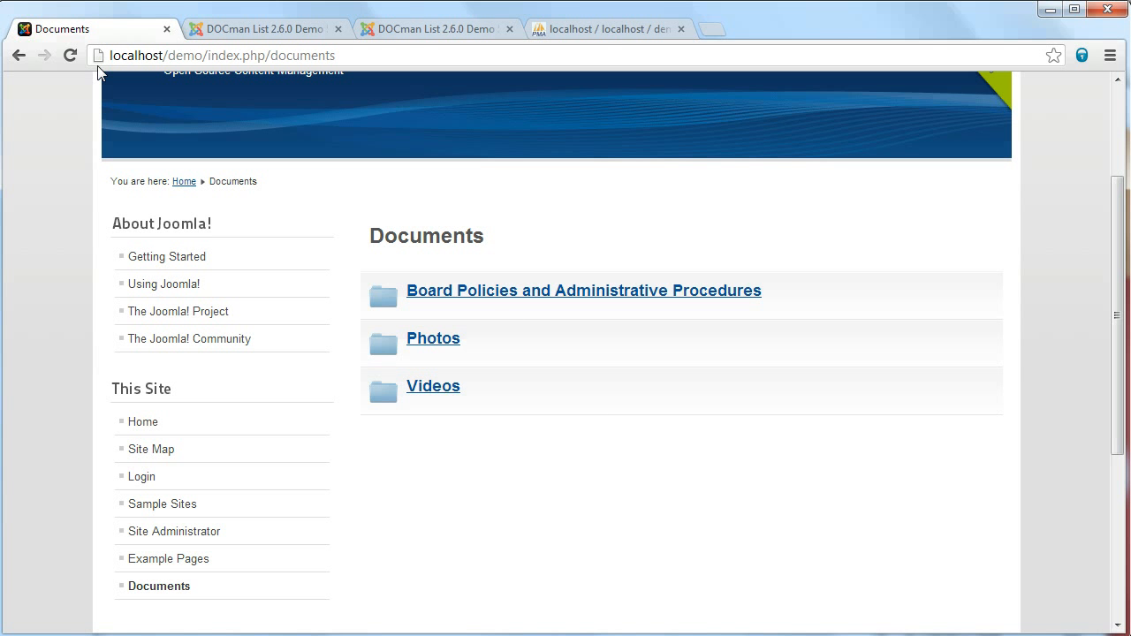
{"action": "left_click", "coordinate": [19, 55]}
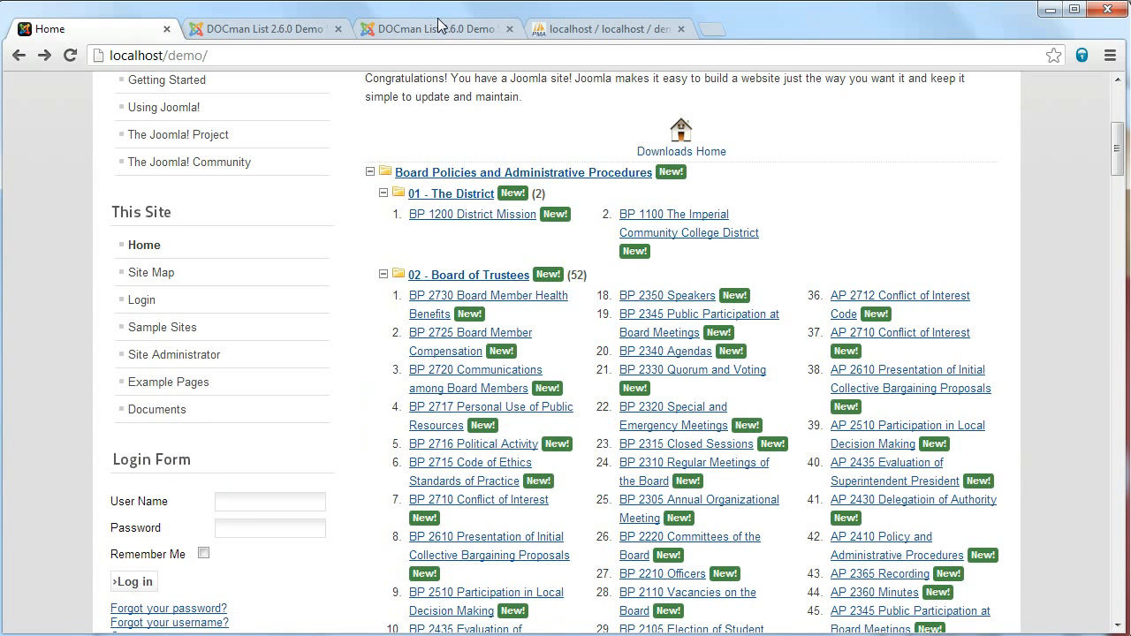
Open the plugin's Caching Options and read the corresponding keys in the tooltip of Force Output Caching
{"action": "left_click", "coordinate": [422, 30]}
{"action": "scroll", "coordinate": [707, 265], "scroll_direction": "down", "scroll_amount": 3}
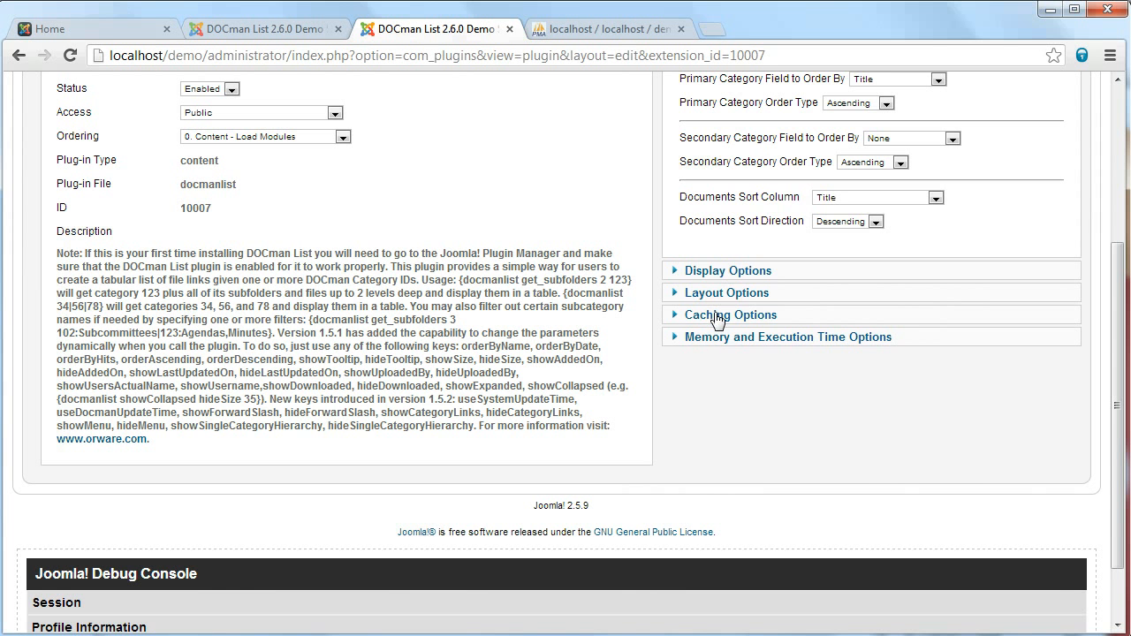
{"action": "left_click", "coordinate": [715, 316]}
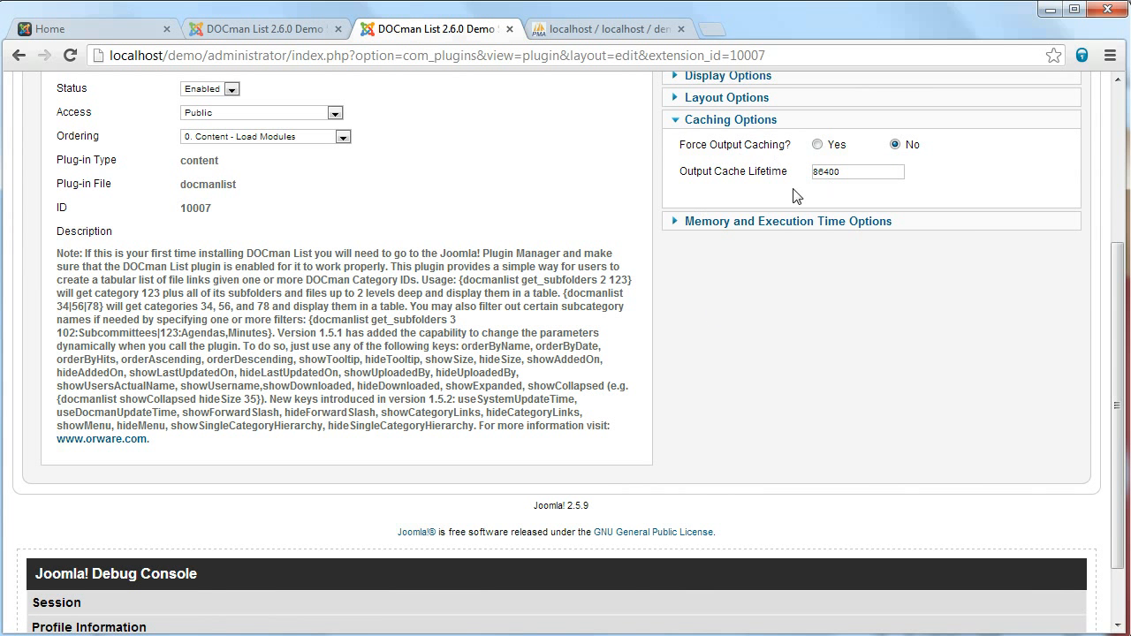
{"action": "scroll", "coordinate": [764, 190], "scroll_direction": "up", "scroll_amount": 1}
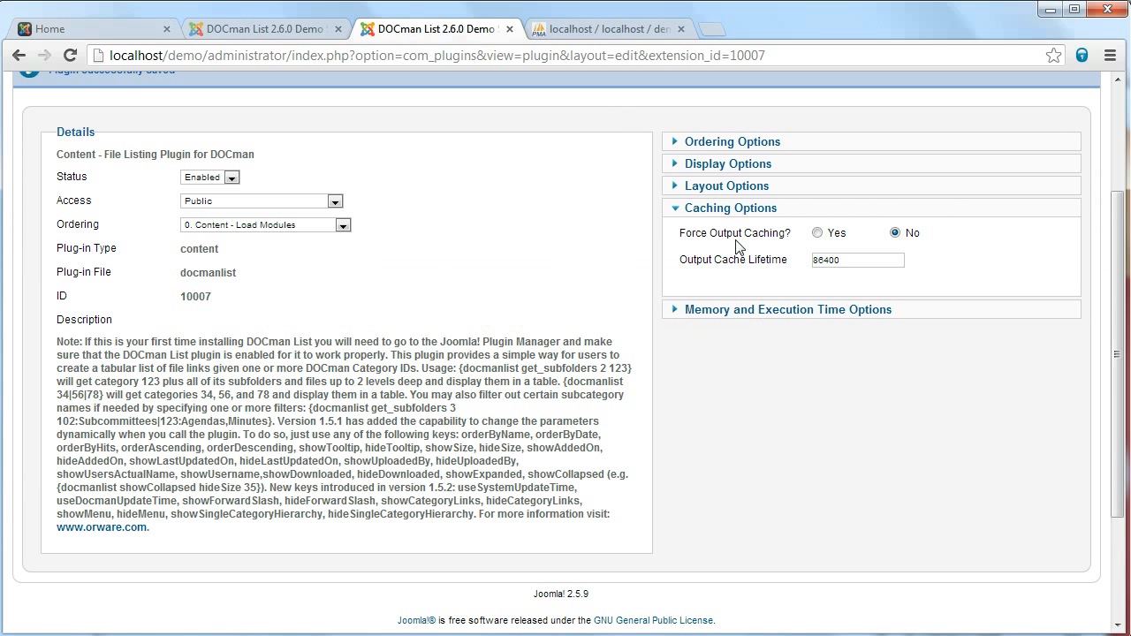
{"action": "mouse_move", "coordinate": [741, 237]}
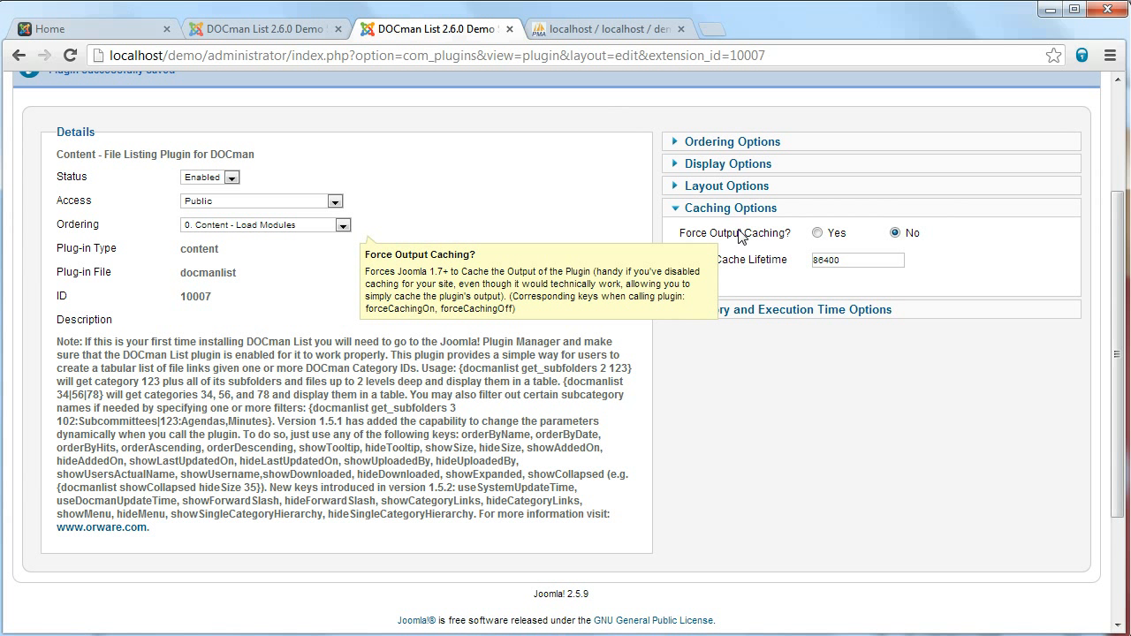
{"action": "scroll", "coordinate": [751, 232], "scroll_direction": "up", "scroll_amount": 2}
{"action": "left_click", "coordinate": [37, 146]}
Examine the memory usage, profile information and database queries in the home page's Joomla! Debug Console
{"action": "mouse_move", "coordinate": [184, 145]}
{"action": "mouse_move", "coordinate": [193, 166]}
{"action": "left_click", "coordinate": [105, 26]}
{"action": "scroll", "coordinate": [741, 344], "scroll_direction": "down", "scroll_amount": 15}
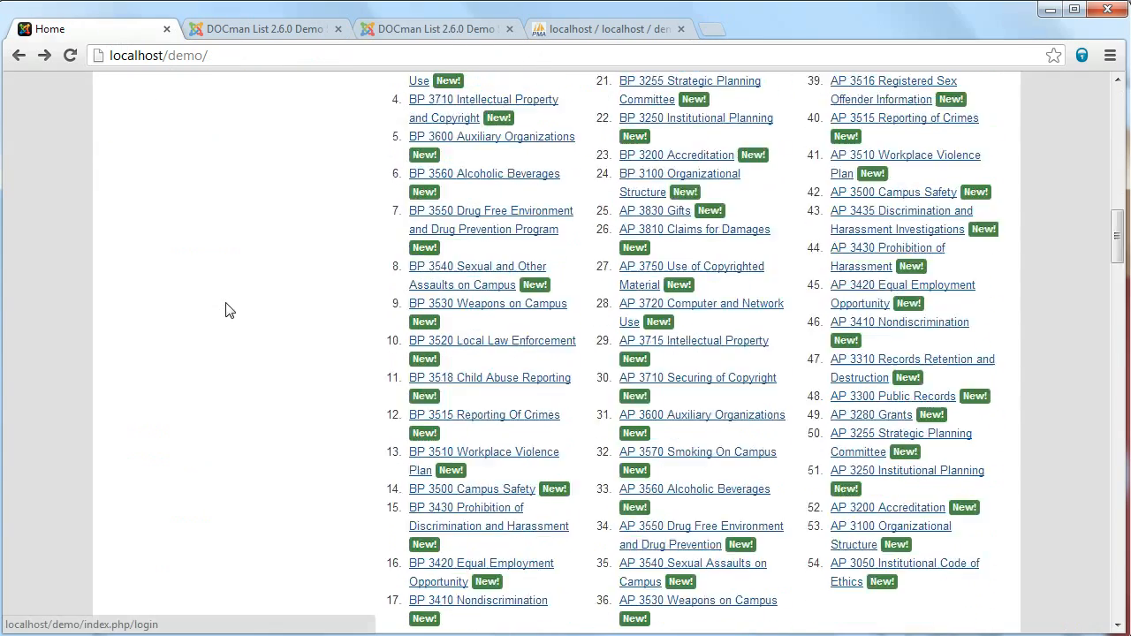
{"action": "scroll", "coordinate": [530, 442], "scroll_direction": "down", "scroll_amount": 15}
{"action": "left_click", "coordinate": [144, 583]}
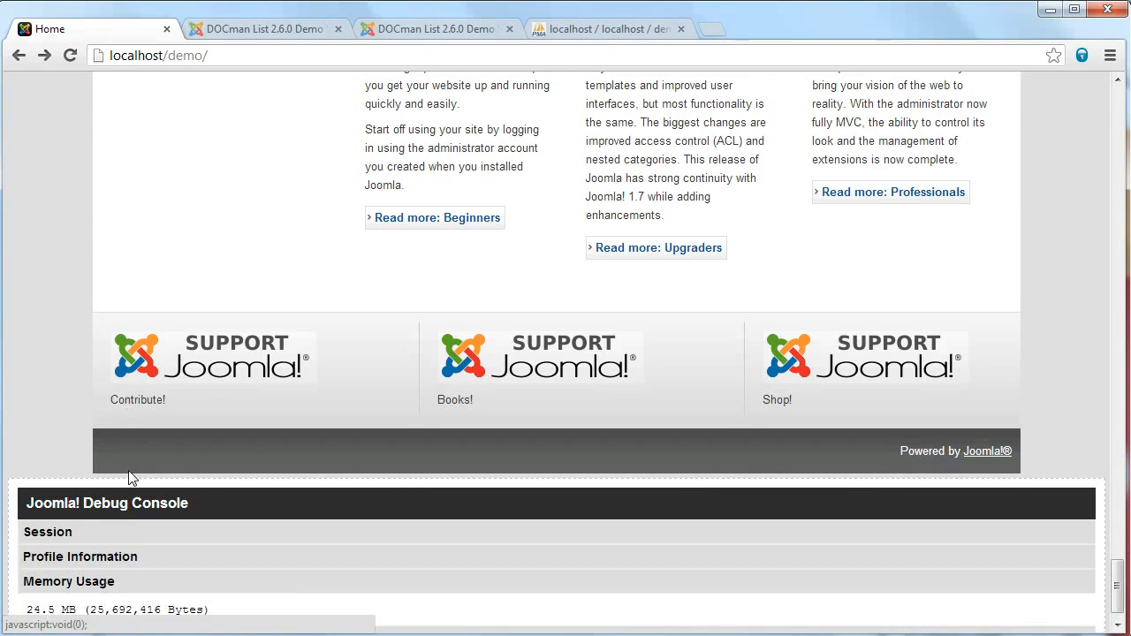
{"action": "scroll", "coordinate": [132, 475], "scroll_direction": "down", "scroll_amount": 1}
{"action": "left_click", "coordinate": [96, 534]}
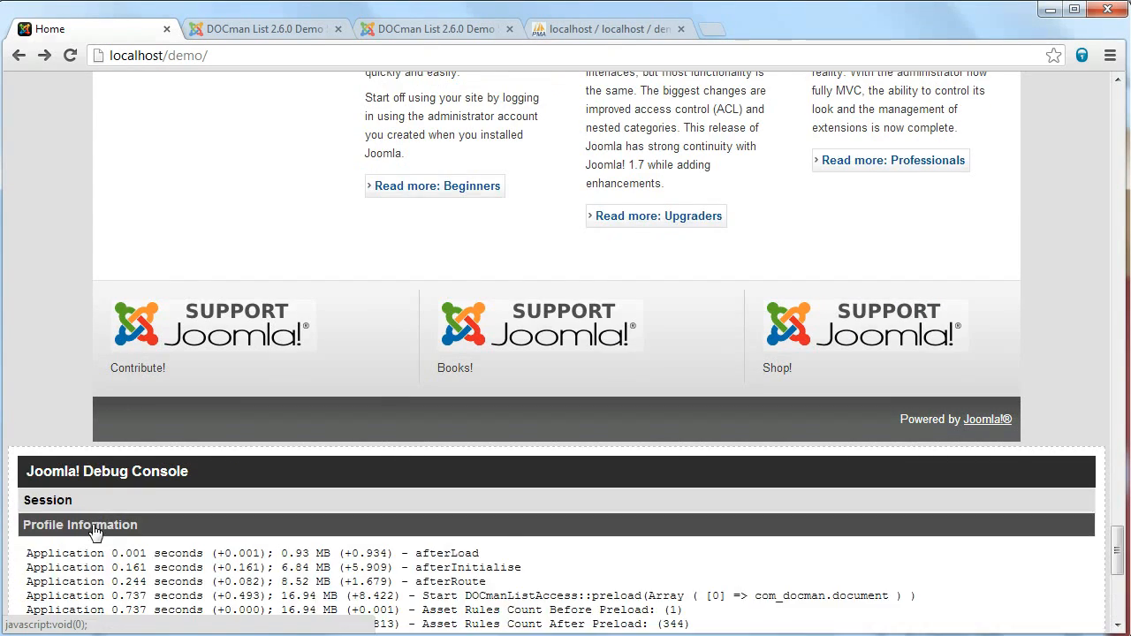
{"action": "scroll", "coordinate": [97, 522], "scroll_direction": "down", "scroll_amount": 5}
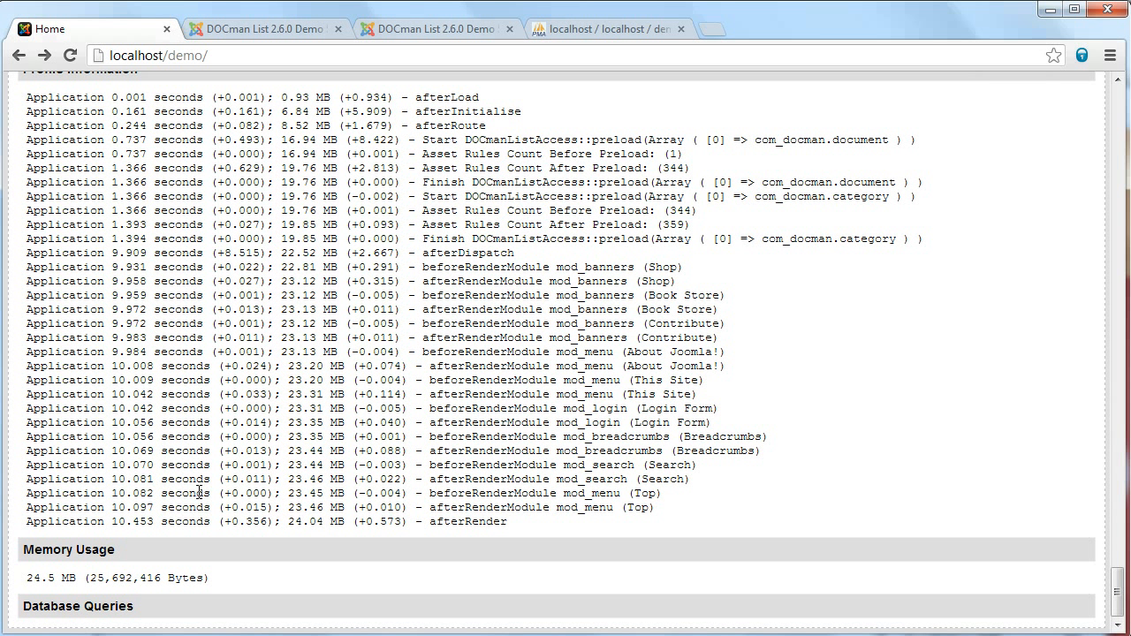
{"action": "left_click", "coordinate": [79, 606]}
{"action": "scroll", "coordinate": [92, 361], "scroll_direction": "down", "scroll_amount": 3}
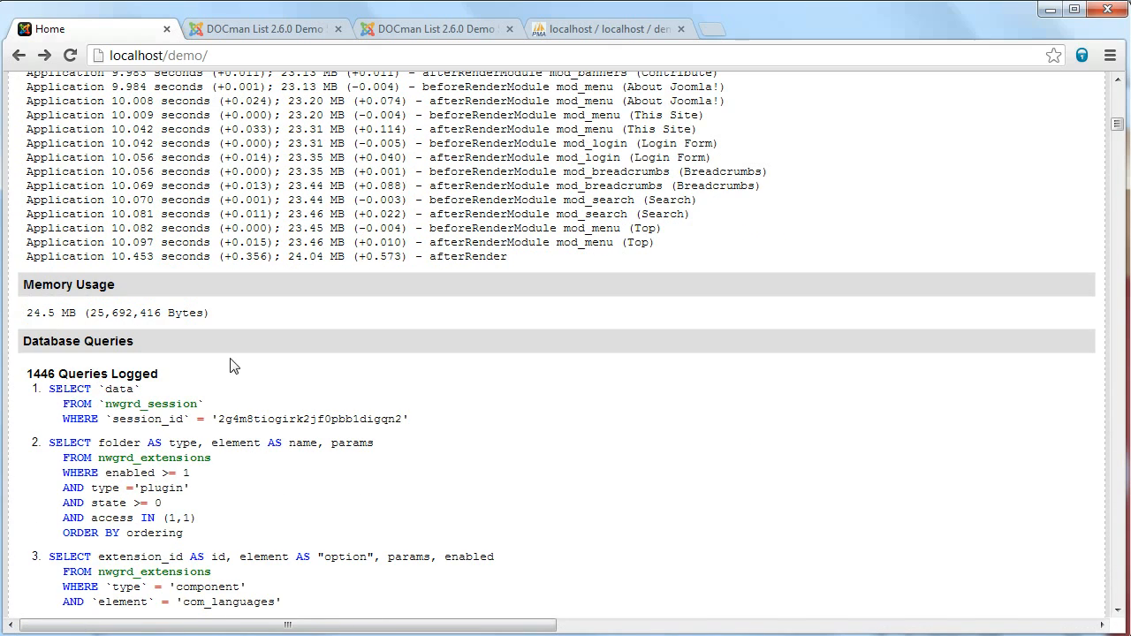
{"action": "left_click_drag", "start_coordinate": [1117, 125], "coordinate": [1117, 79]}
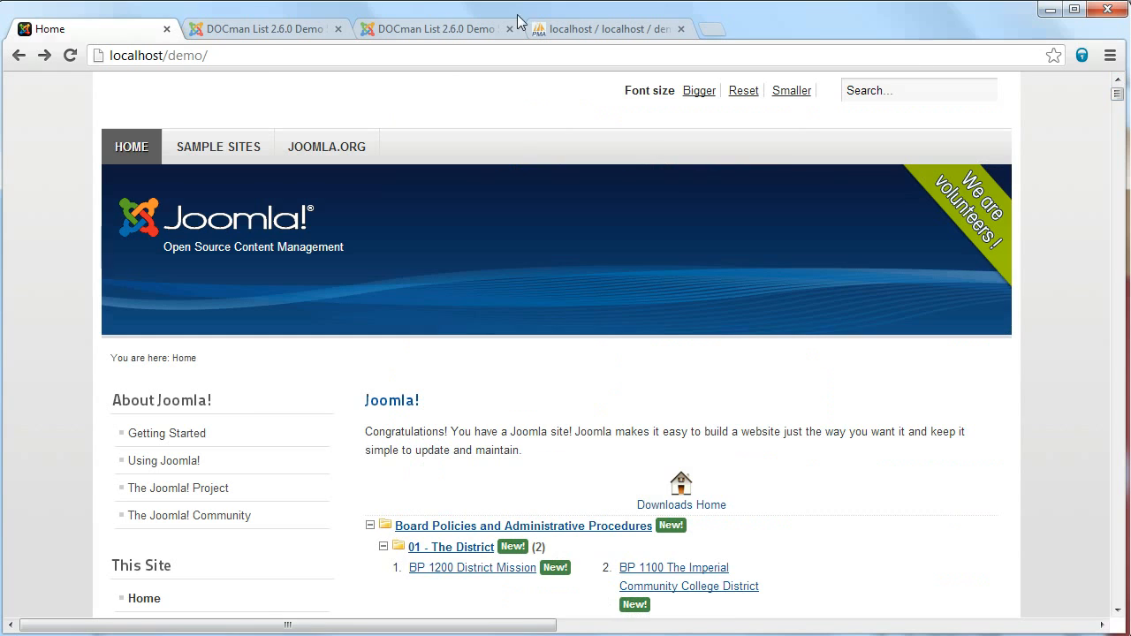
Add the forceCachingOn key right after docmanlist in the Joomla! article's tag, save the article, and reload the home page
{"action": "left_click", "coordinate": [283, 29]}
{"action": "scroll", "coordinate": [362, 334], "scroll_direction": "down", "scroll_amount": 3}
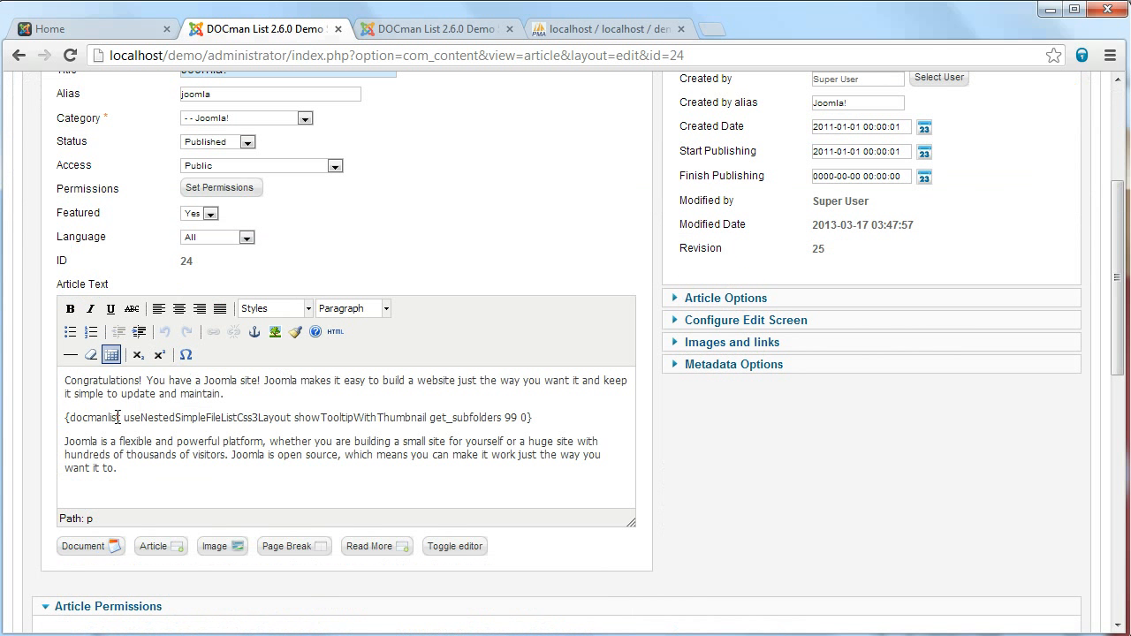
{"action": "type", "text": "forceCach"}
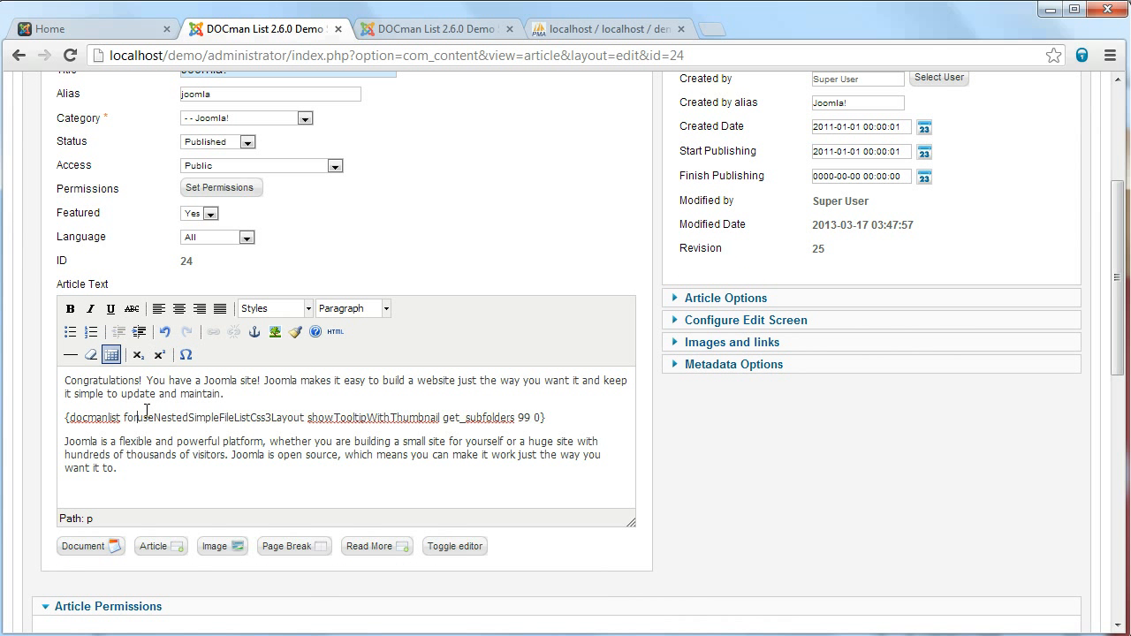
{"action": "type", "text": "e"}
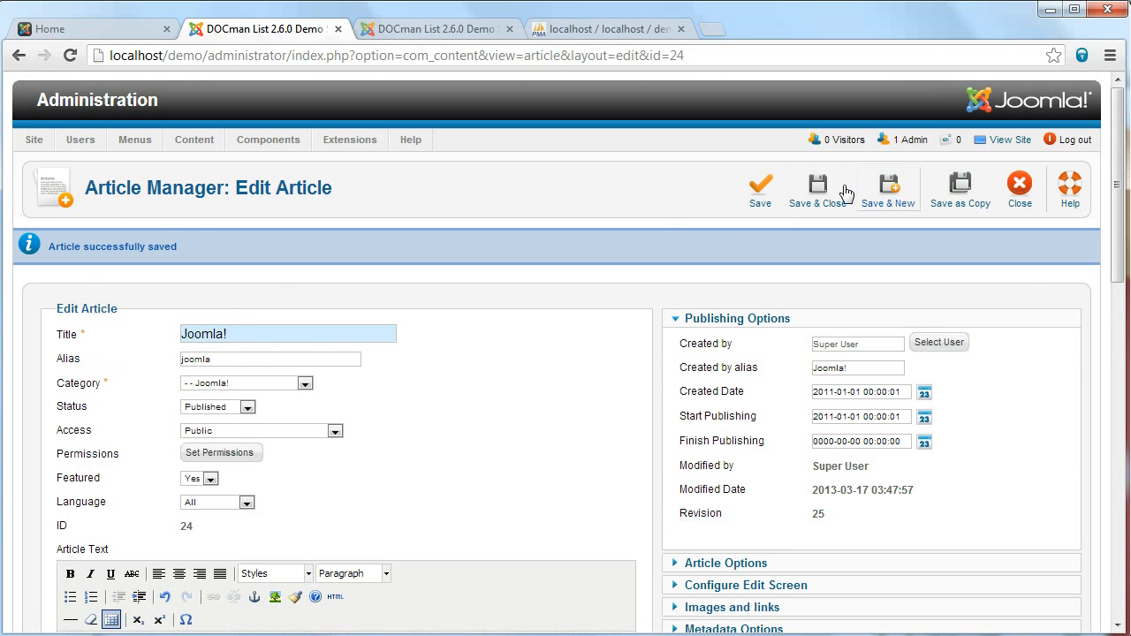
{"action": "left_click", "coordinate": [758, 190]}
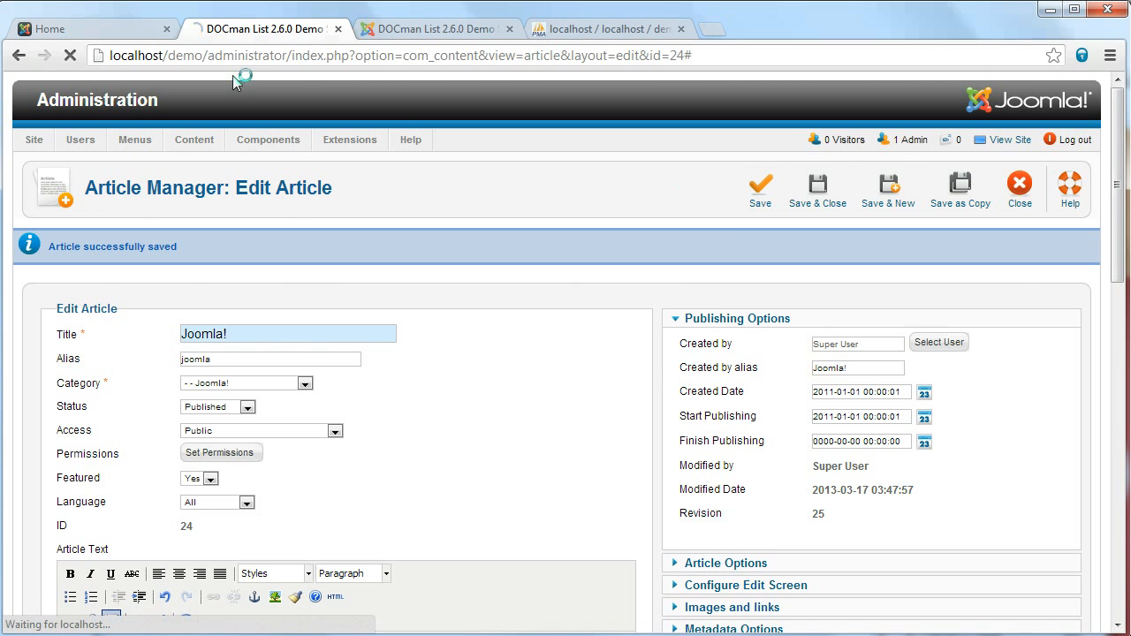
{"action": "left_click", "coordinate": [67, 33]}
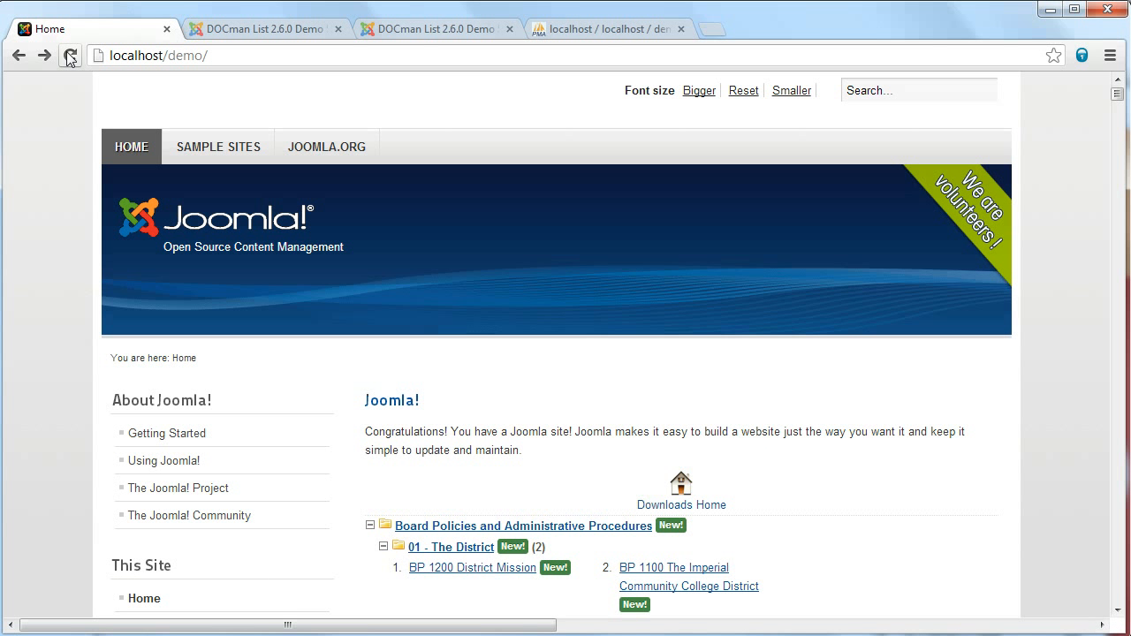
{"action": "left_click", "coordinate": [70, 55]}
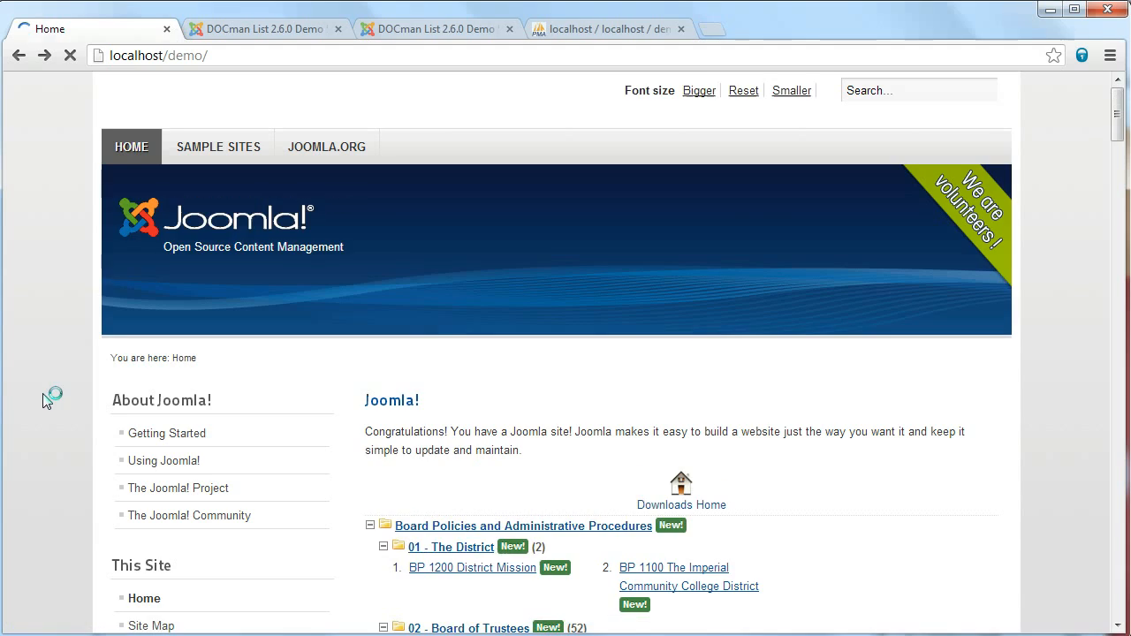
Check the memory usage and database queries in the debug console of the reloaded home page
{"action": "left_click_drag", "start_coordinate": [1117, 110], "coordinate": [1109, 616]}
{"action": "scroll", "coordinate": [270, 618], "scroll_direction": "down", "scroll_amount": 1}
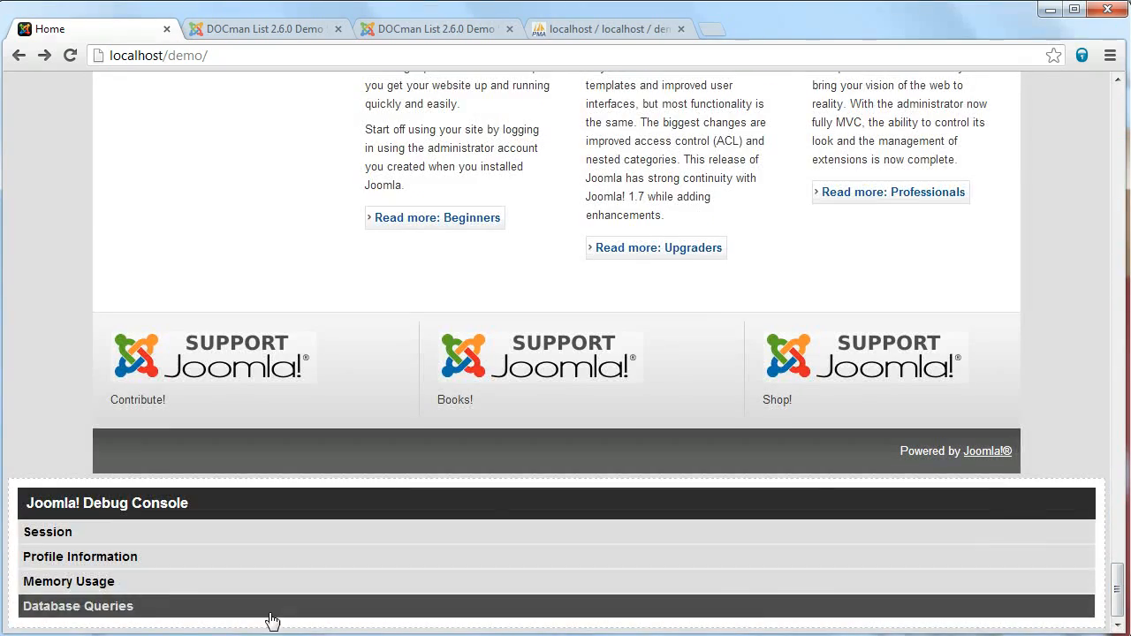
{"action": "left_click", "coordinate": [118, 585]}
{"action": "scroll", "coordinate": [118, 583], "scroll_direction": "down", "scroll_amount": 1}
{"action": "left_click", "coordinate": [114, 607]}
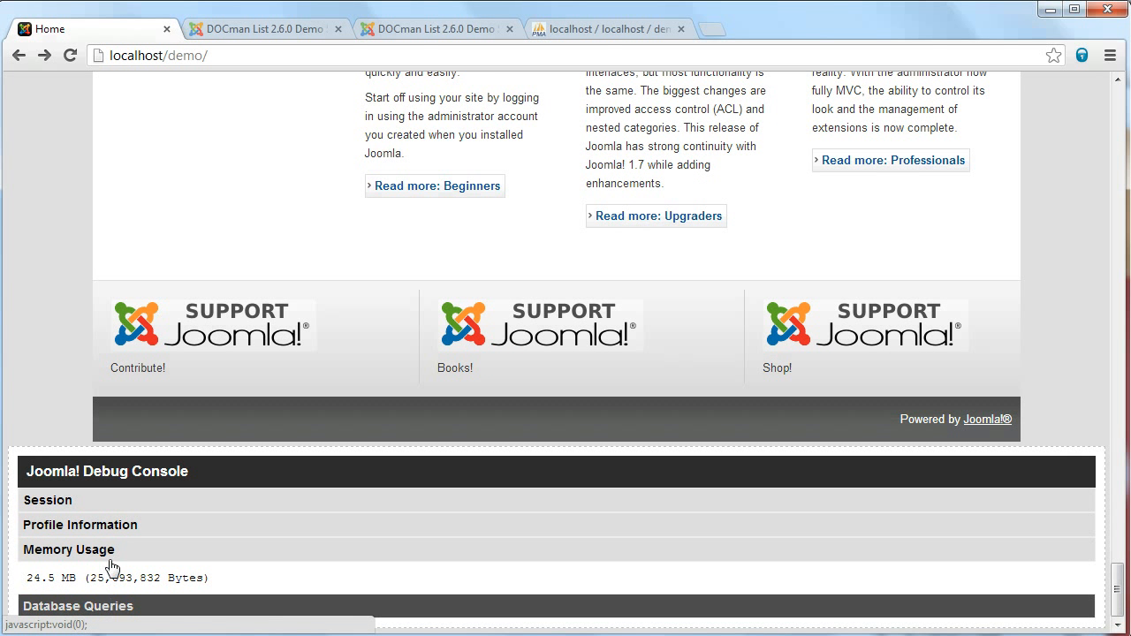
{"action": "scroll", "coordinate": [114, 568], "scroll_direction": "down", "scroll_amount": 2}
Reload the home page again and check the debug console's database queries and memory usage with the output cached
{"action": "left_click", "coordinate": [70, 55]}
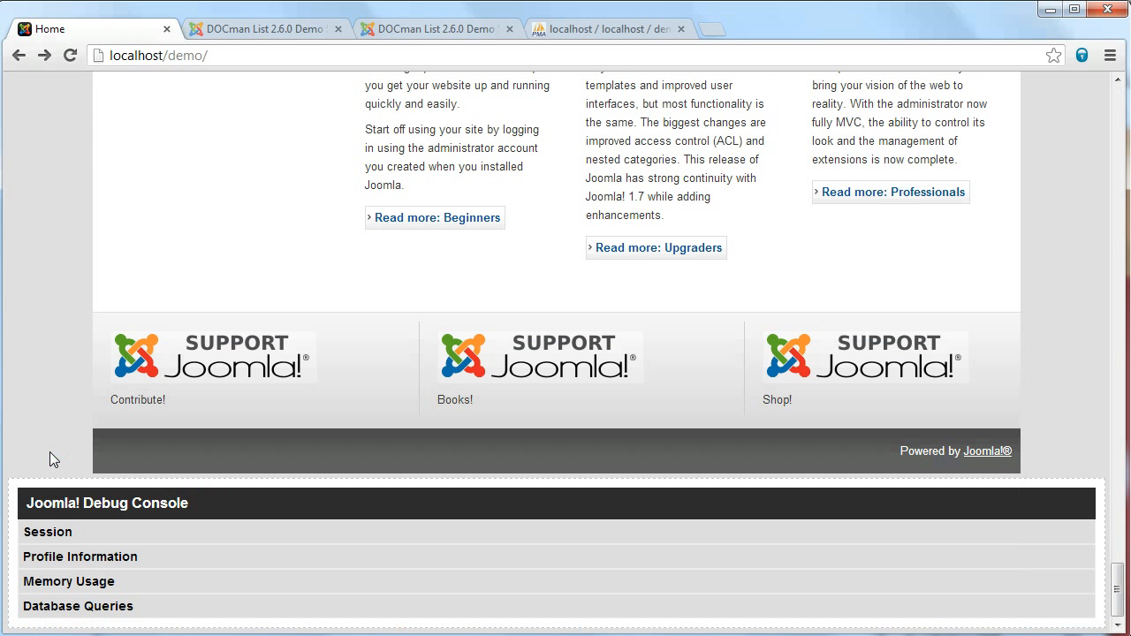
{"action": "left_click", "coordinate": [73, 608]}
{"action": "scroll", "coordinate": [53, 402], "scroll_direction": "down", "scroll_amount": 1}
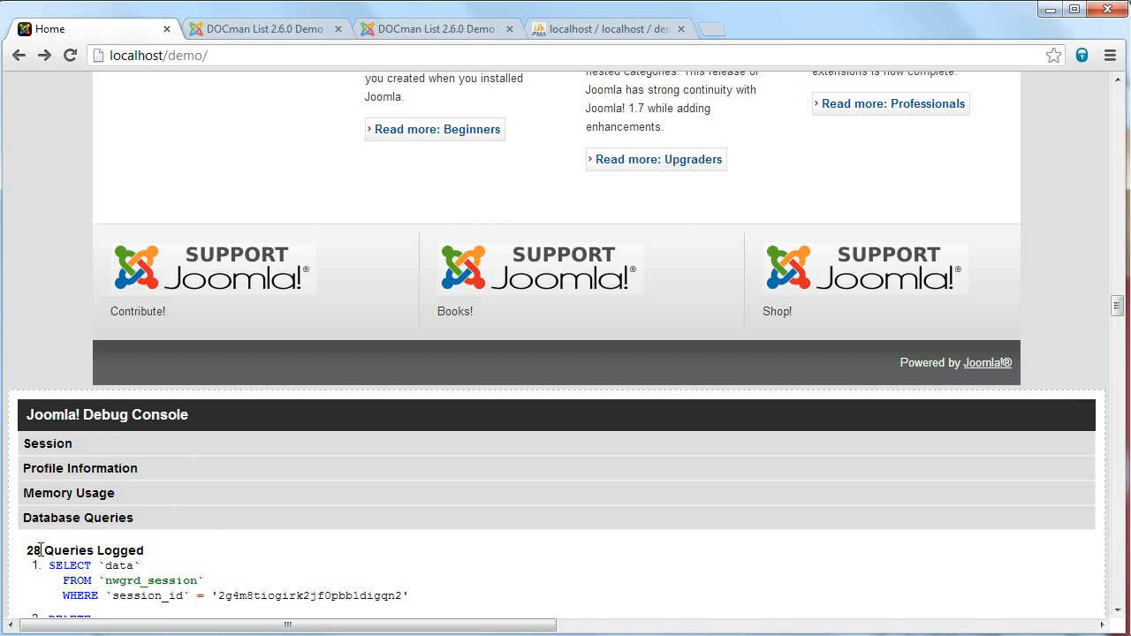
{"action": "left_click", "coordinate": [70, 495]}
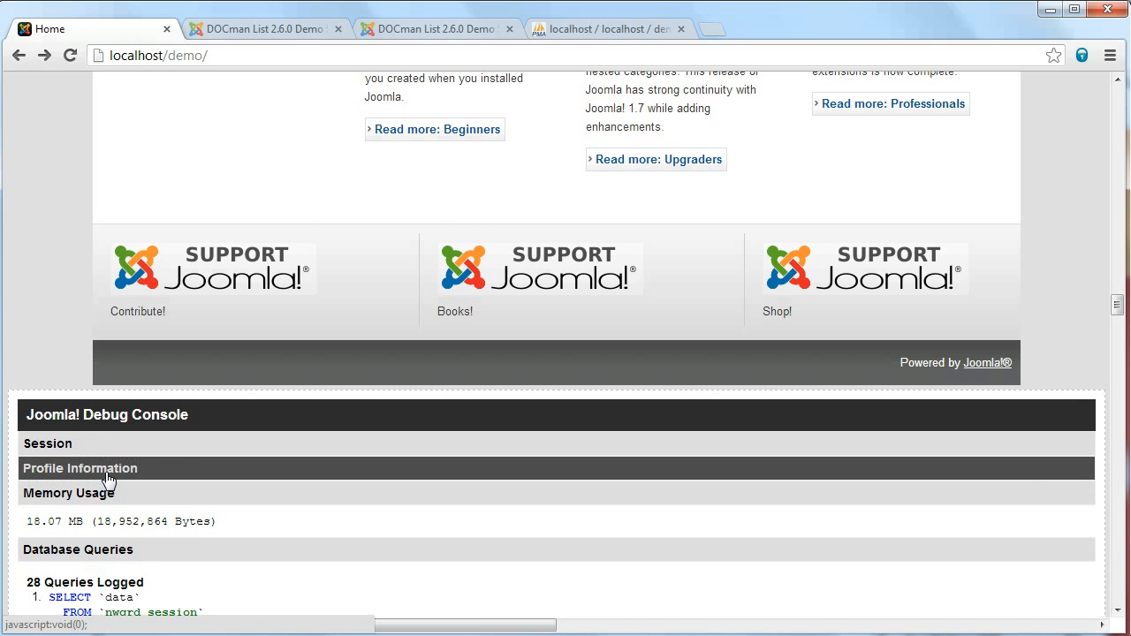
Examine the profile information in the cached home page's Joomla! Debug Console and look over the page's document list
{"action": "left_click", "coordinate": [112, 470]}
{"action": "scroll", "coordinate": [118, 482], "scroll_direction": "down", "scroll_amount": 3}
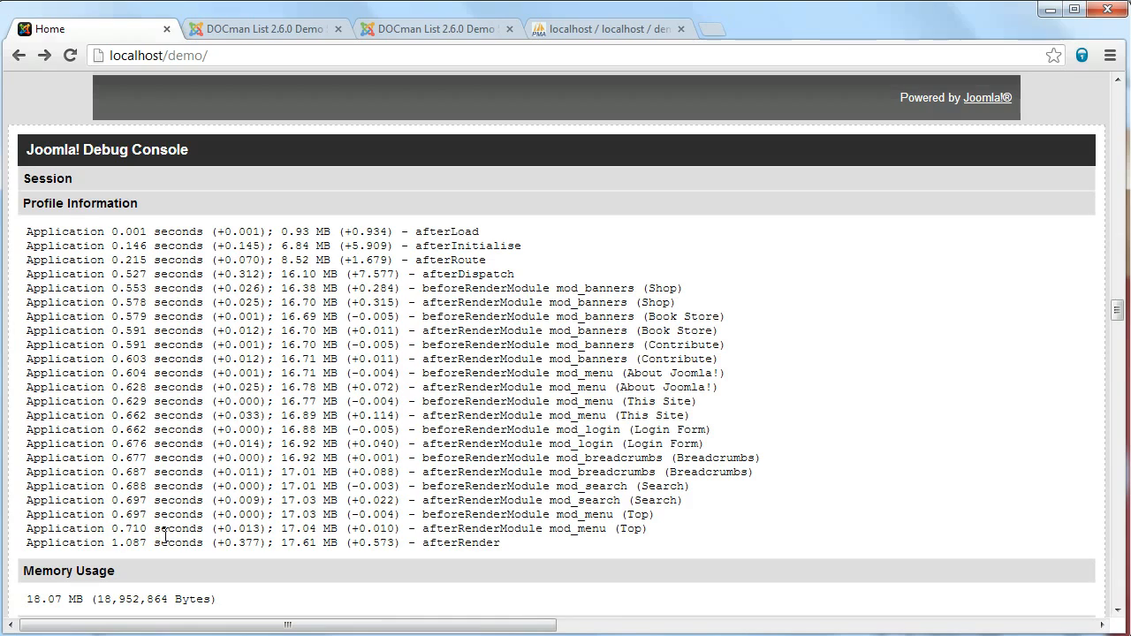
{"action": "scroll", "coordinate": [183, 515], "scroll_direction": "up", "scroll_amount": 20}
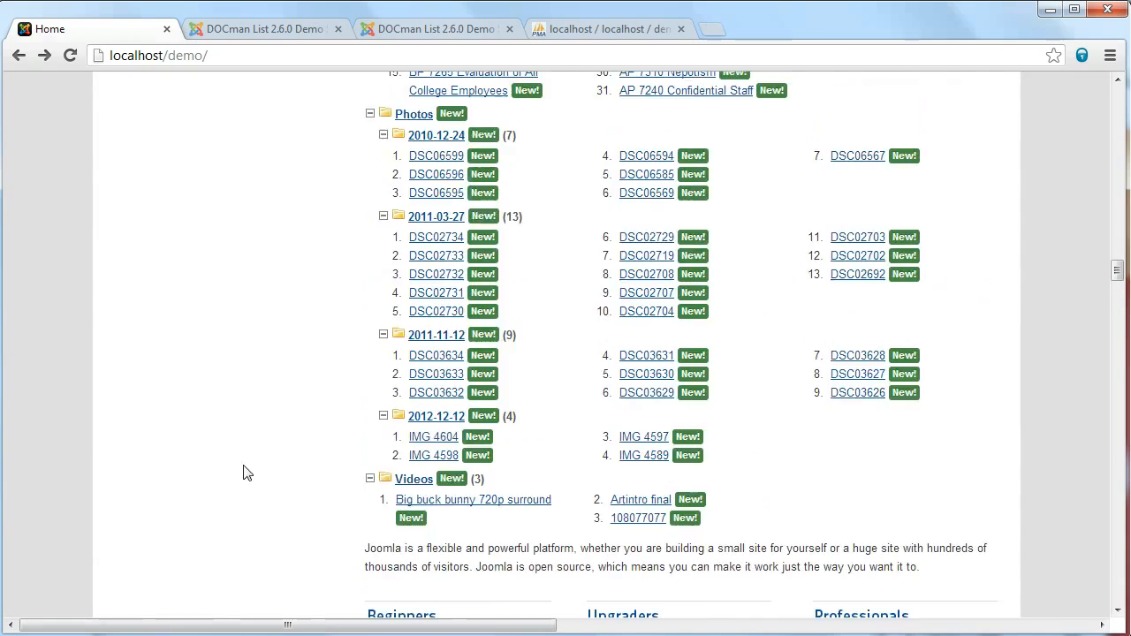
{"action": "scroll", "coordinate": [581, 402], "scroll_direction": "up", "scroll_amount": 20}
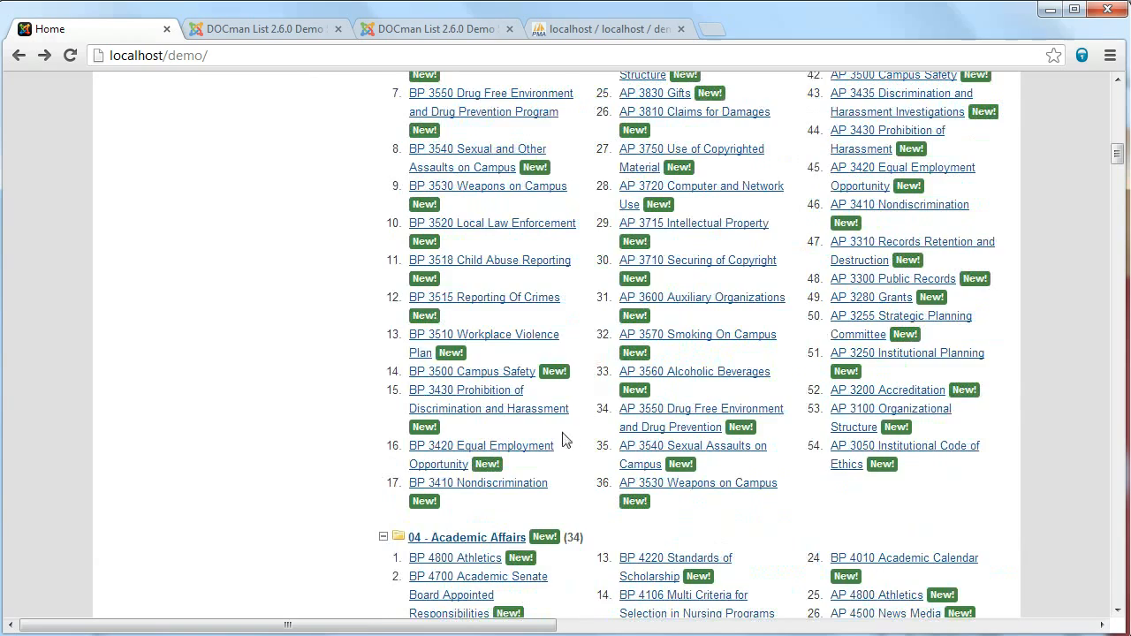
{"action": "scroll", "coordinate": [566, 440], "scroll_direction": "up", "scroll_amount": 20}
{"action": "scroll", "coordinate": [566, 440], "scroll_direction": "up", "scroll_amount": 3}
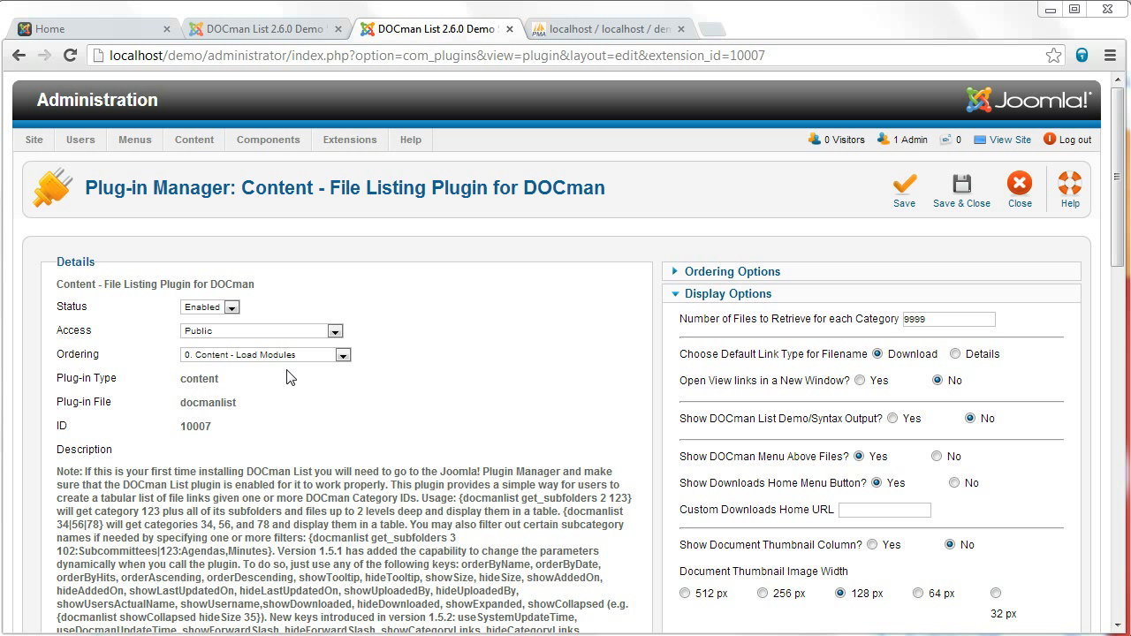
Close the Content - File Listing Plugin for DOCman settings and return to the site's home page
{"action": "left_click", "coordinate": [1019, 183]}
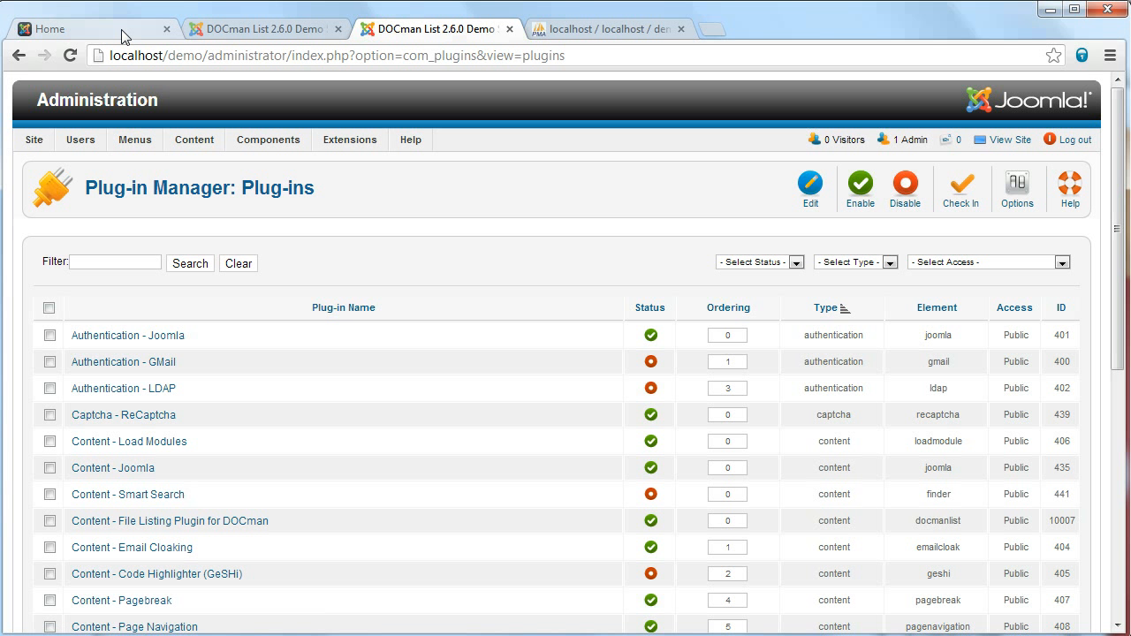
{"action": "left_click", "coordinate": [122, 29]}
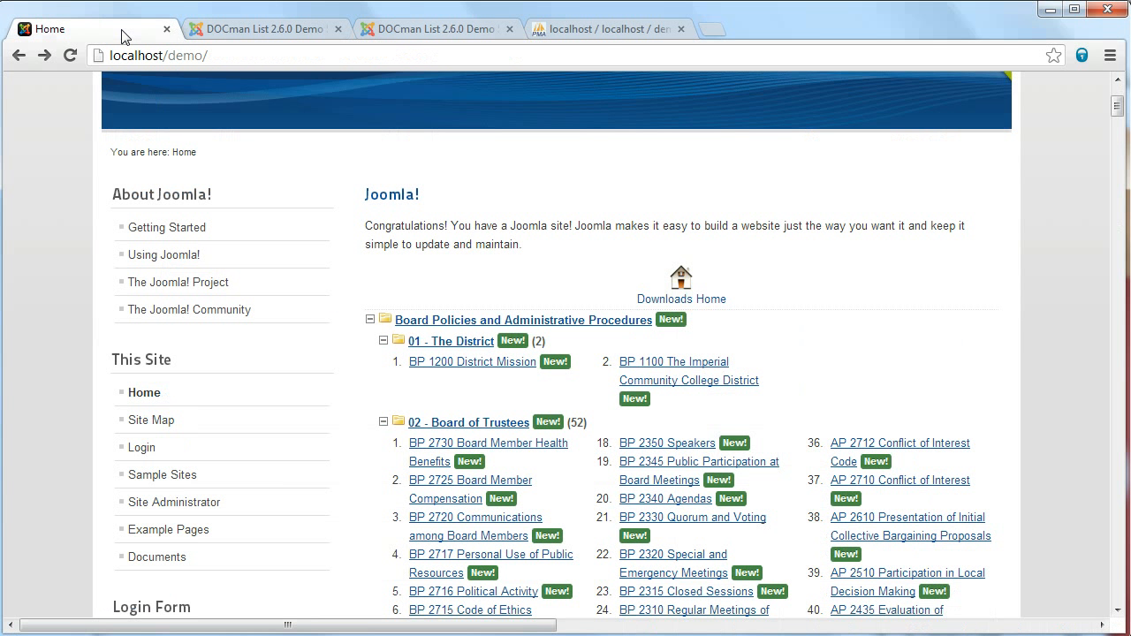
Review the Joomla! article's docmanlist tag with forceCachingOn and its settings in the article editor
{"action": "left_click", "coordinate": [305, 27]}
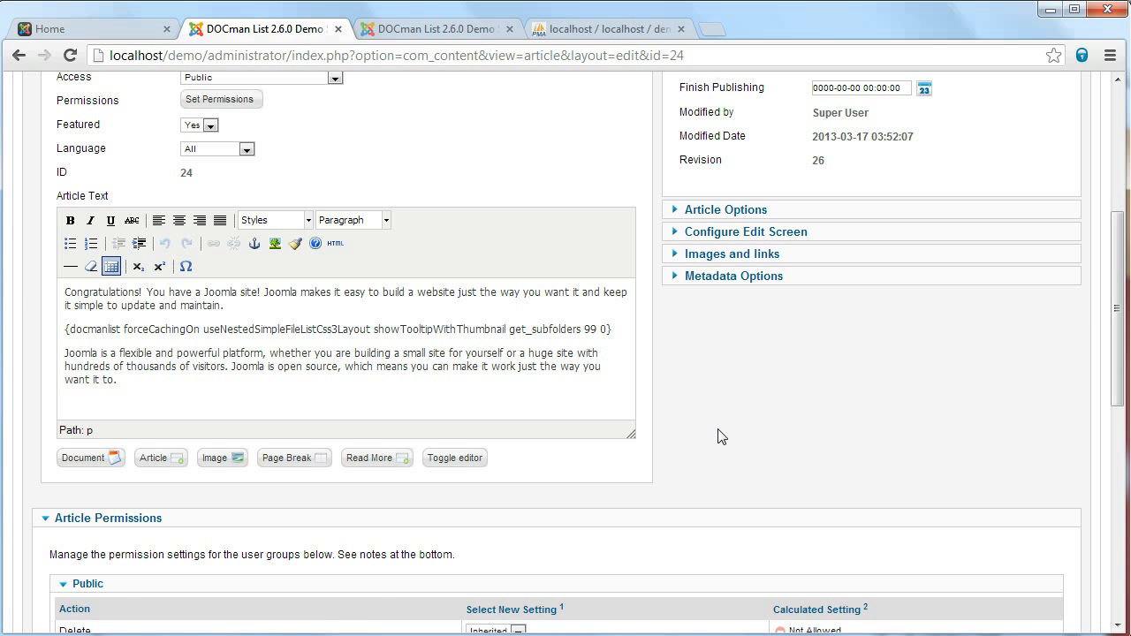
{"action": "scroll", "coordinate": [720, 435], "scroll_direction": "down", "scroll_amount": 2}
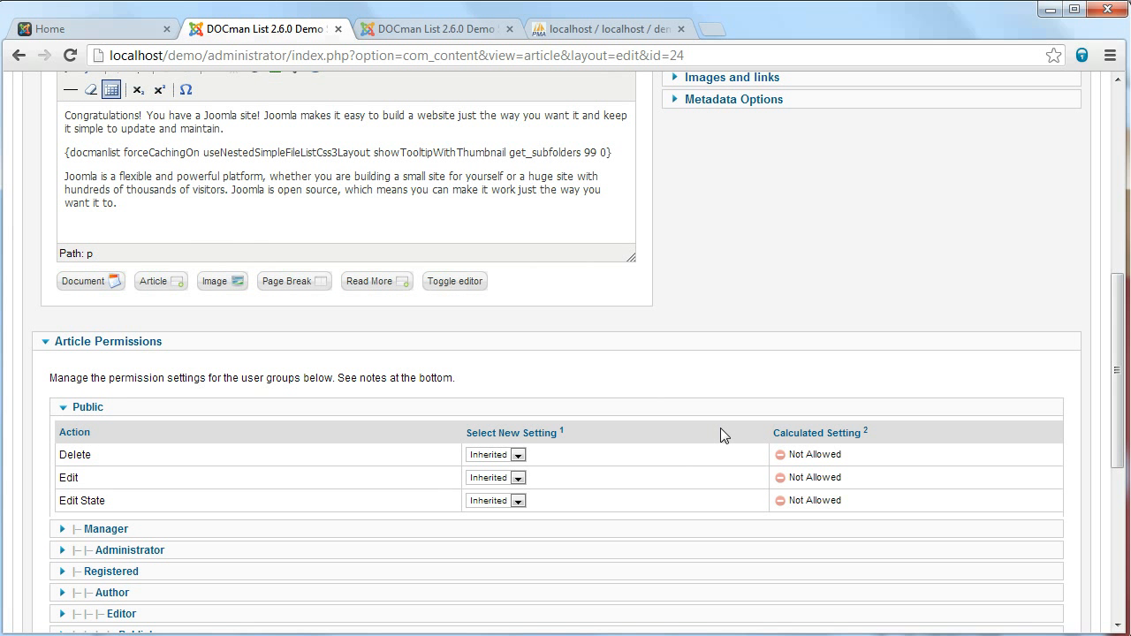
{"action": "scroll", "coordinate": [720, 427], "scroll_direction": "up", "scroll_amount": 4}
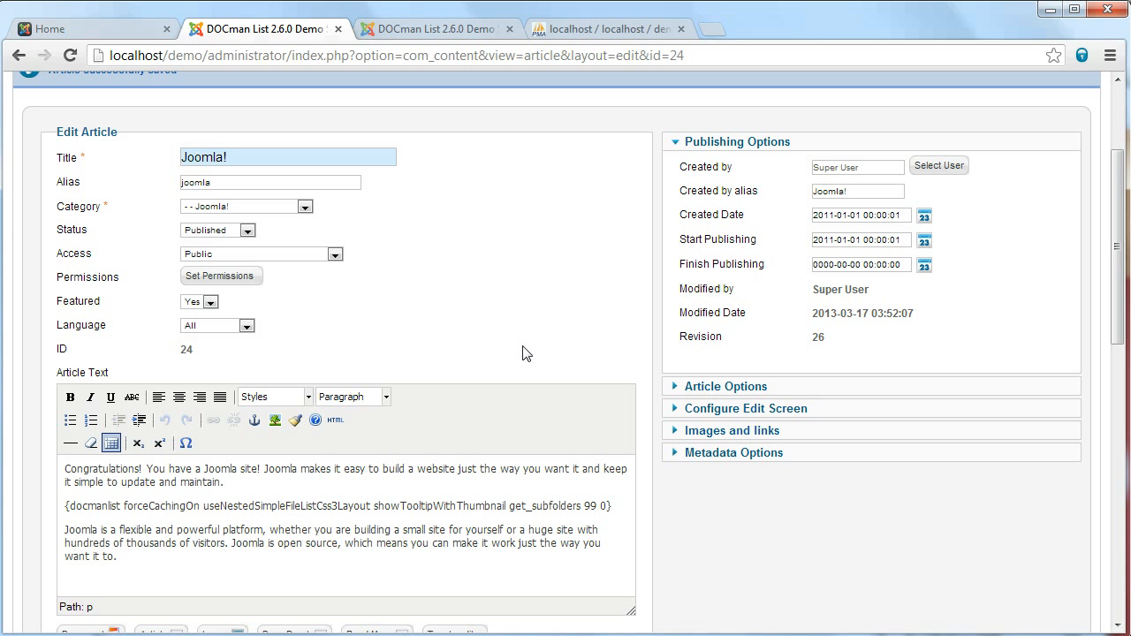
{"action": "scroll", "coordinate": [528, 259], "scroll_direction": "up", "scroll_amount": 2}
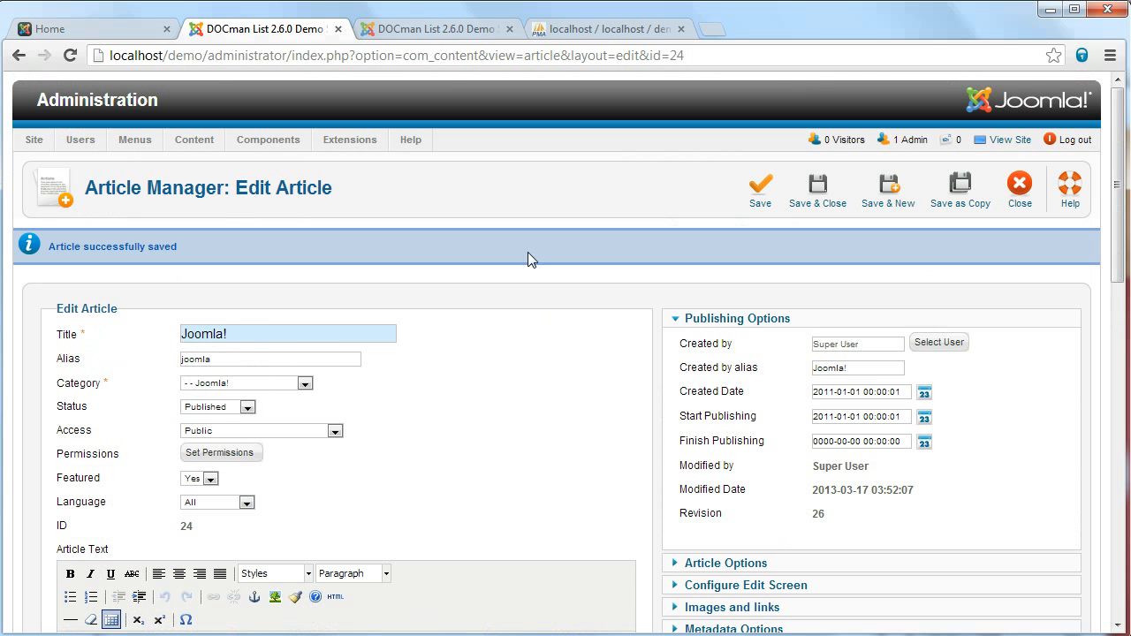
{"action": "left_click", "coordinate": [435, 29]}
{"action": "mouse_move", "coordinate": [387, 157]}
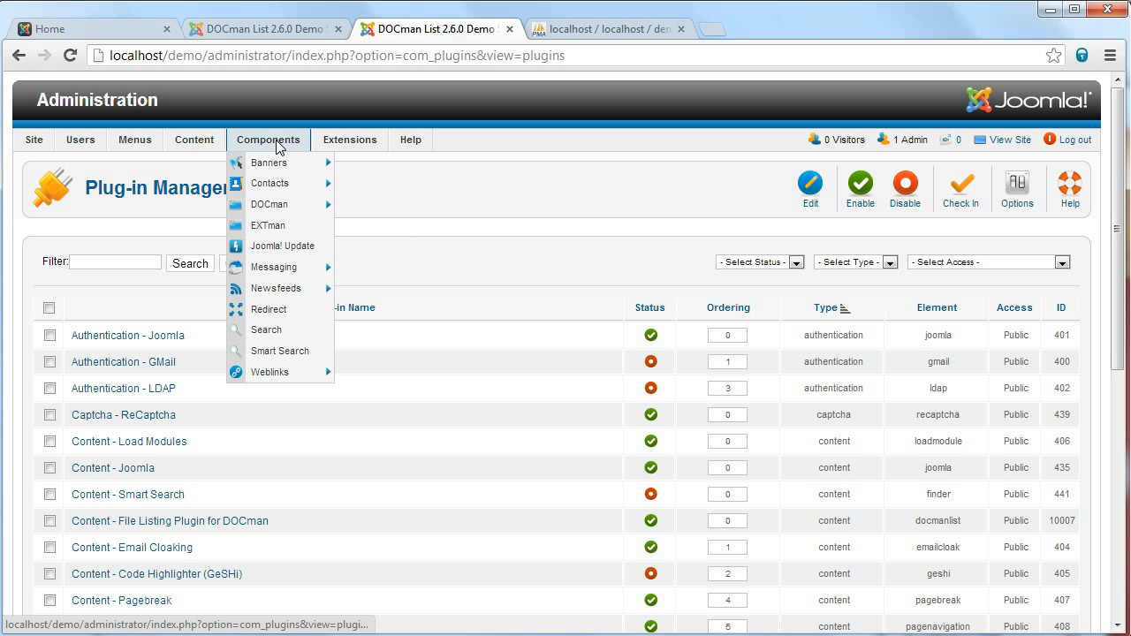
{"action": "mouse_move", "coordinate": [183, 147]}
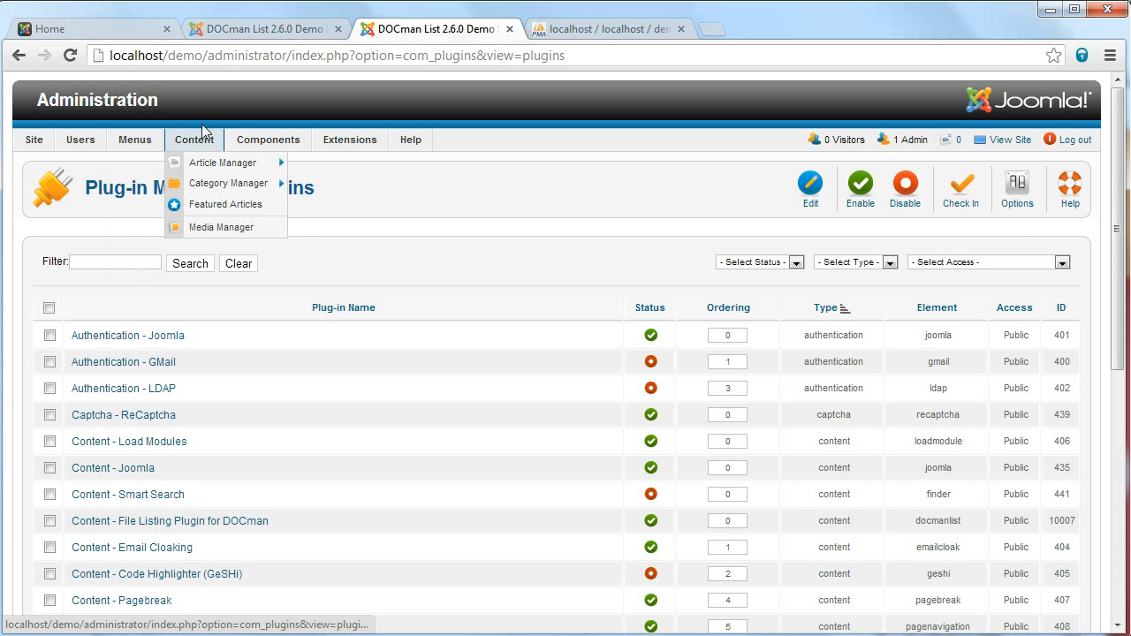